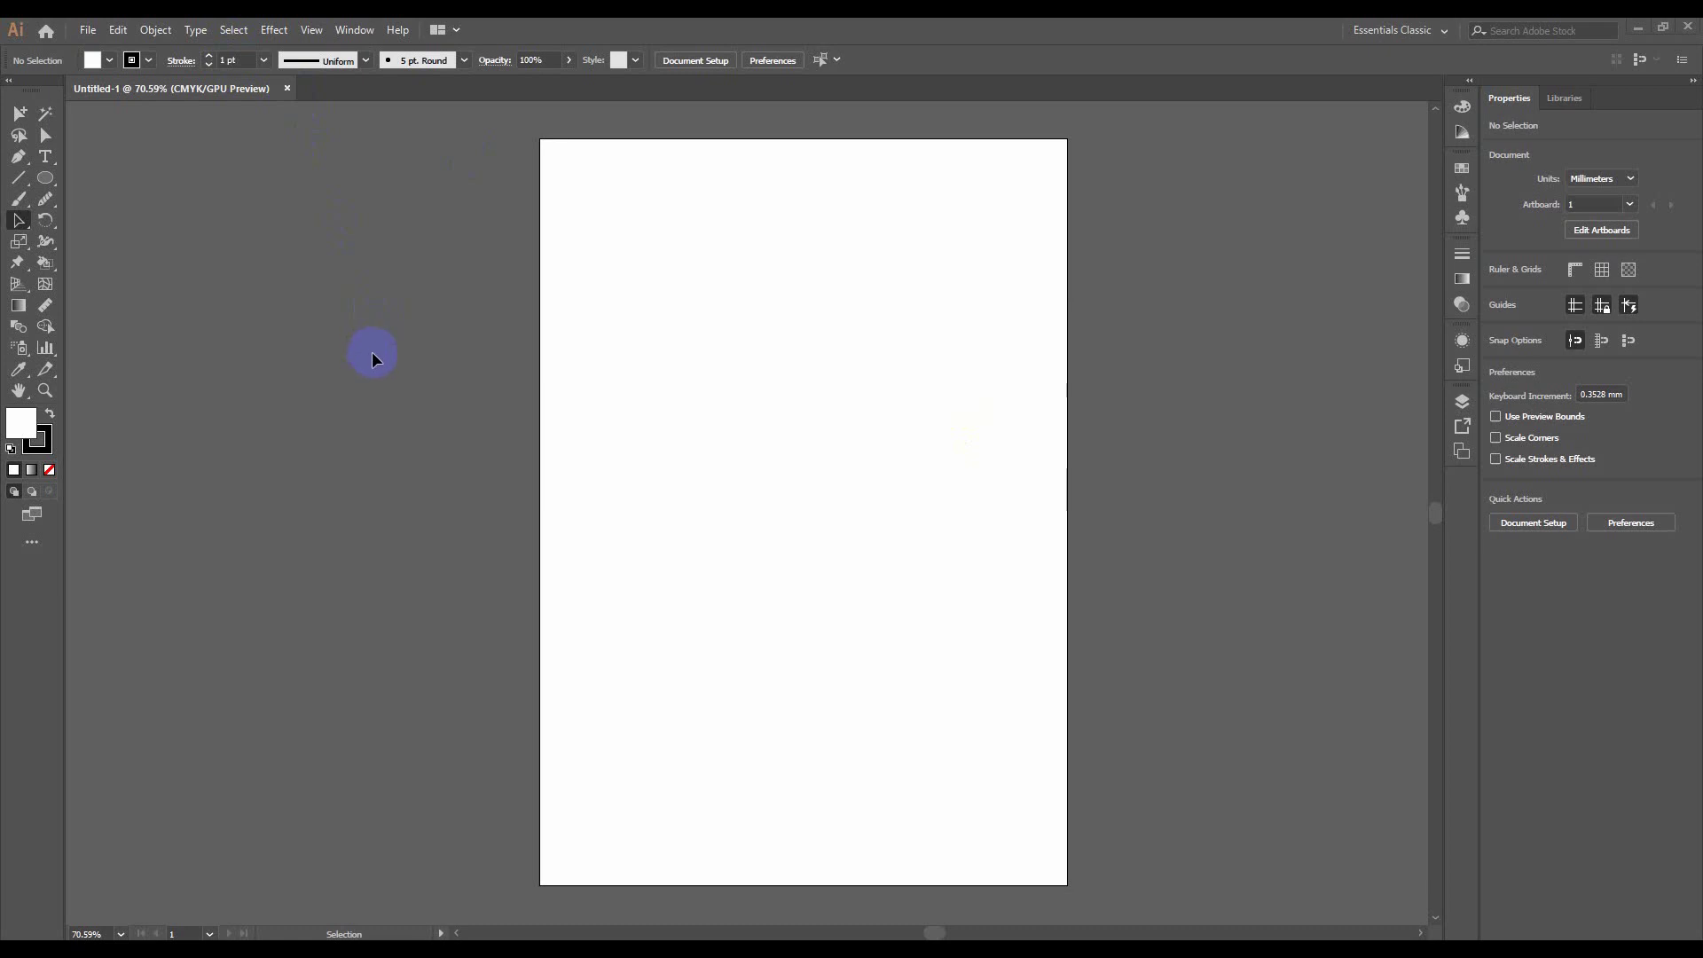
Draw a small white circle, about 26 mm wide, beside the artboard with the Ellipse Tool
{"action": "right_click", "coordinate": [51, 181]}
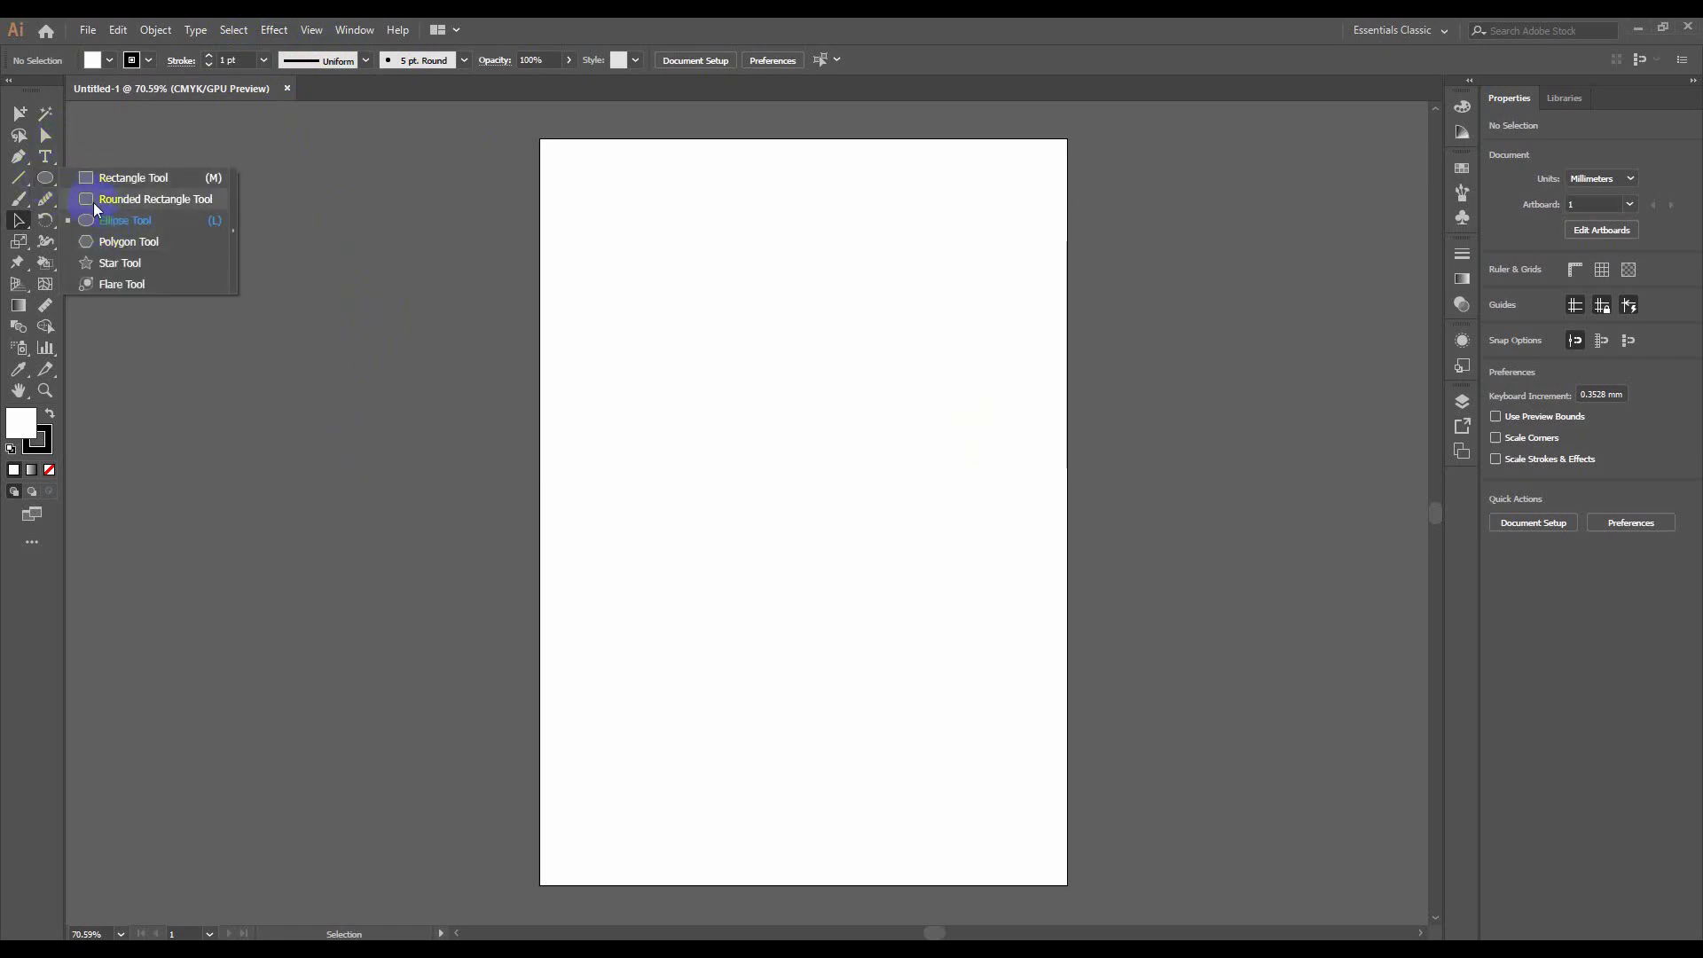
{"action": "left_click", "coordinate": [93, 229]}
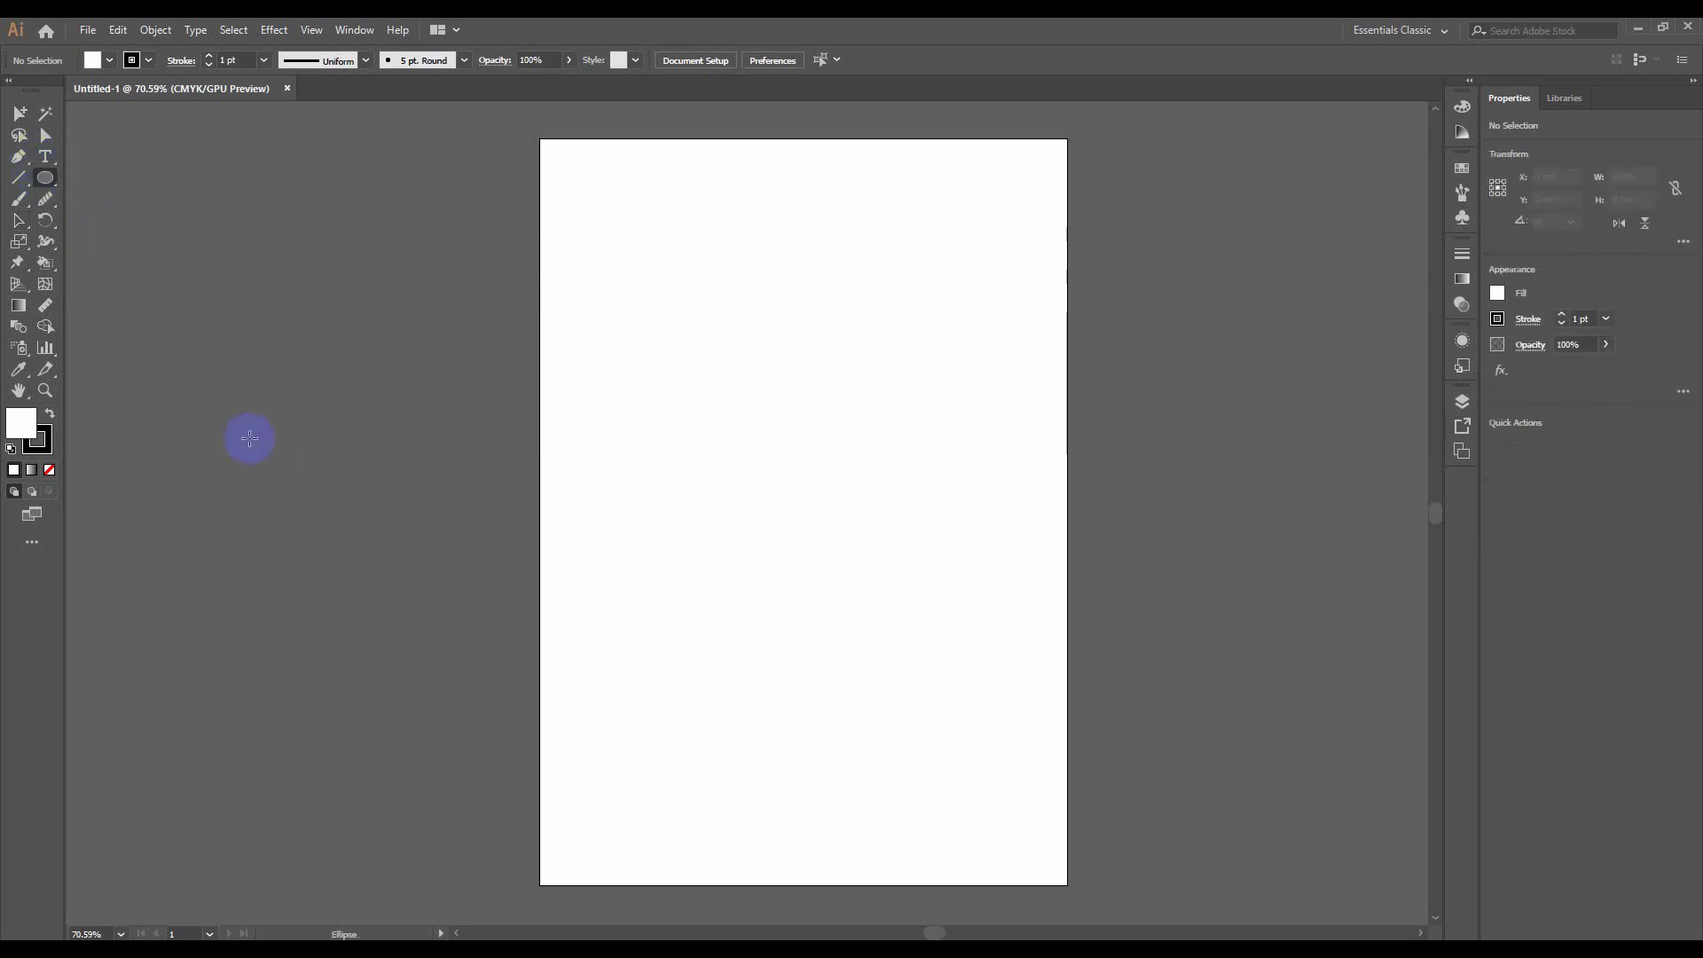
{"action": "left_click_drag", "start_coordinate": [247, 434], "coordinate": [311, 502]}
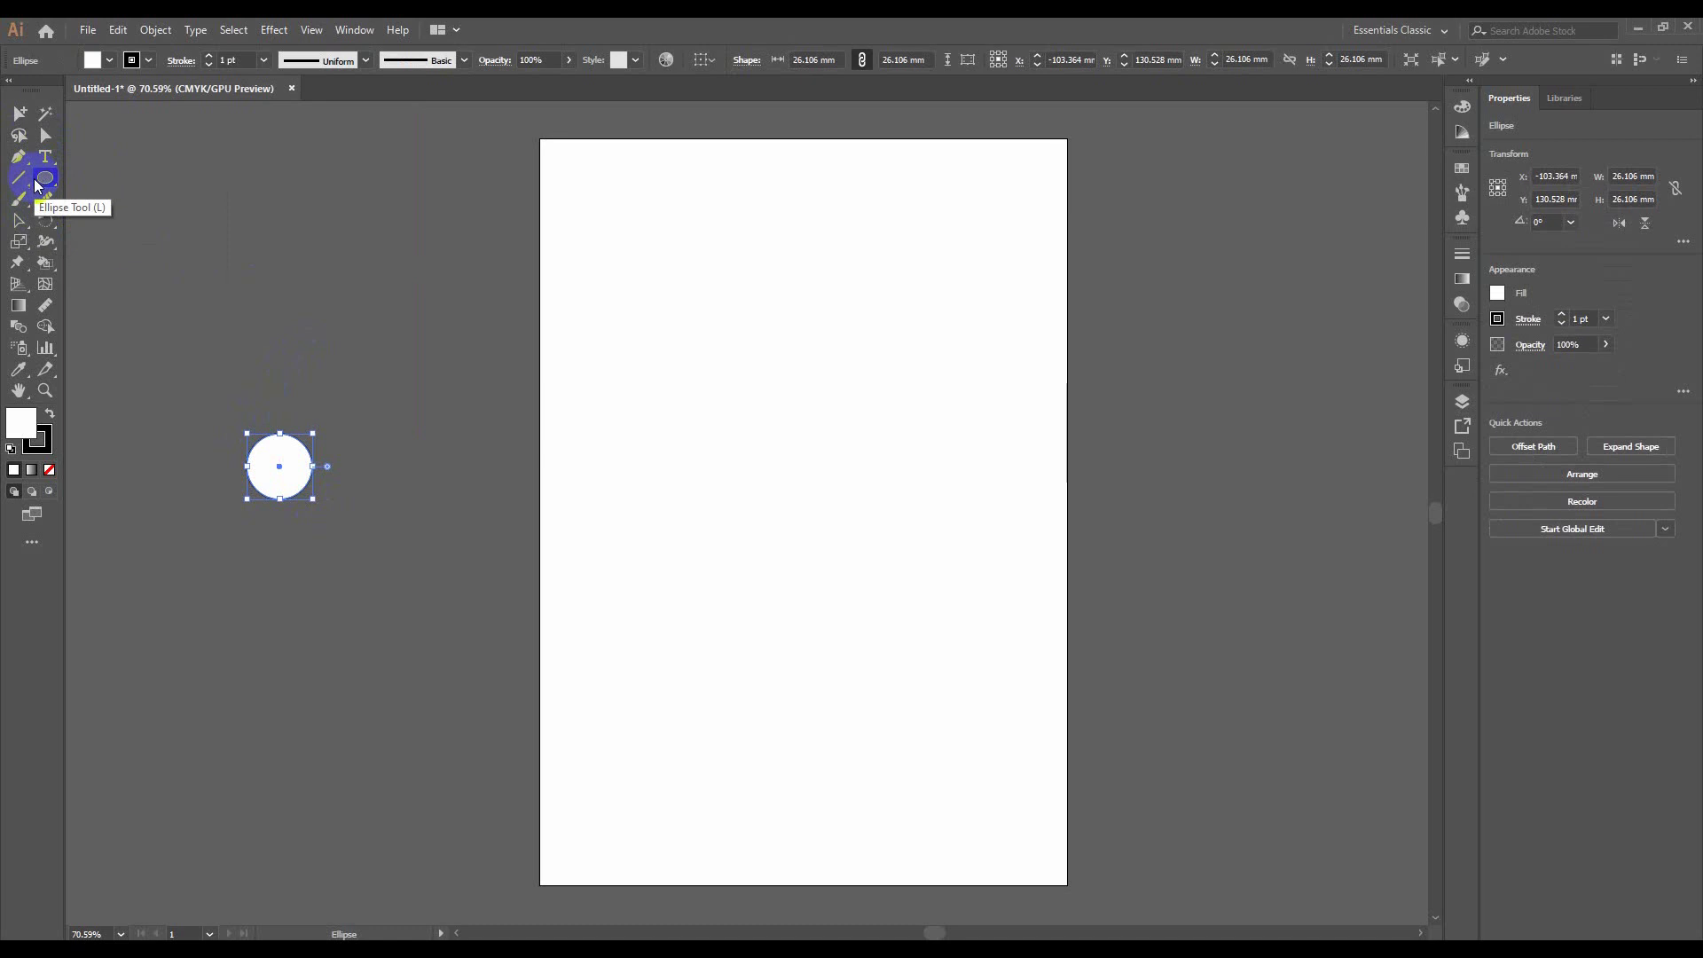
Set the circle's stroke to None, leaving only the white fill
{"action": "left_click", "coordinate": [140, 59]}
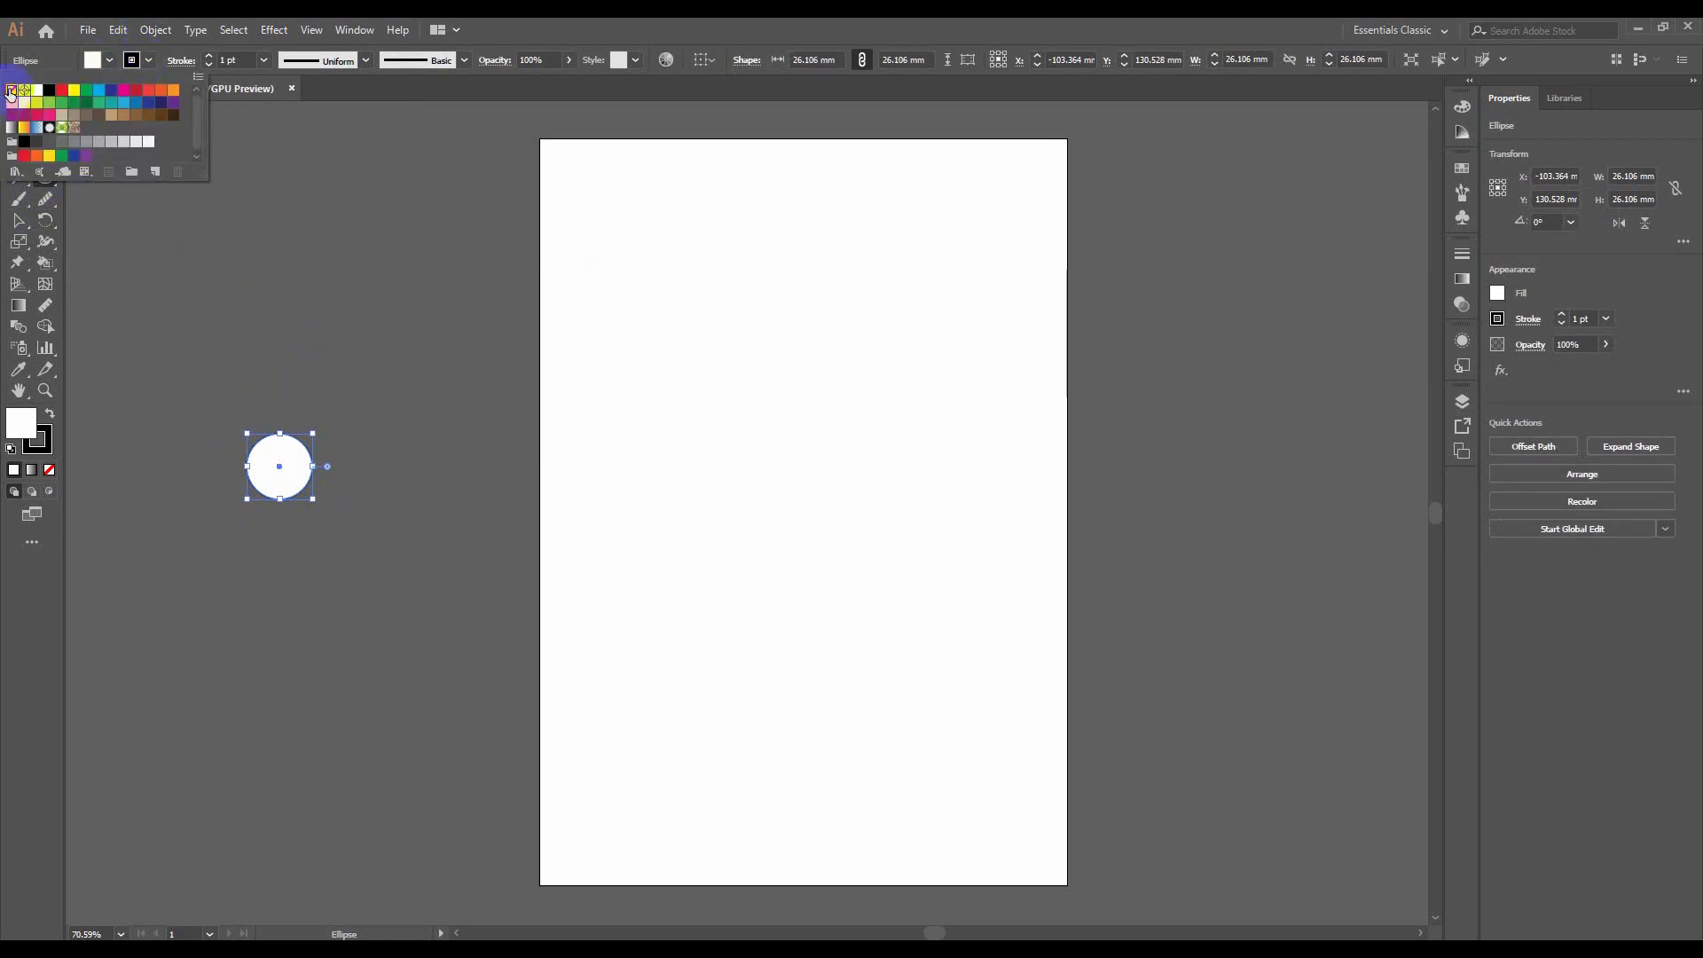
{"action": "left_click", "coordinate": [10, 91]}
{"action": "left_click", "coordinate": [78, 62]}
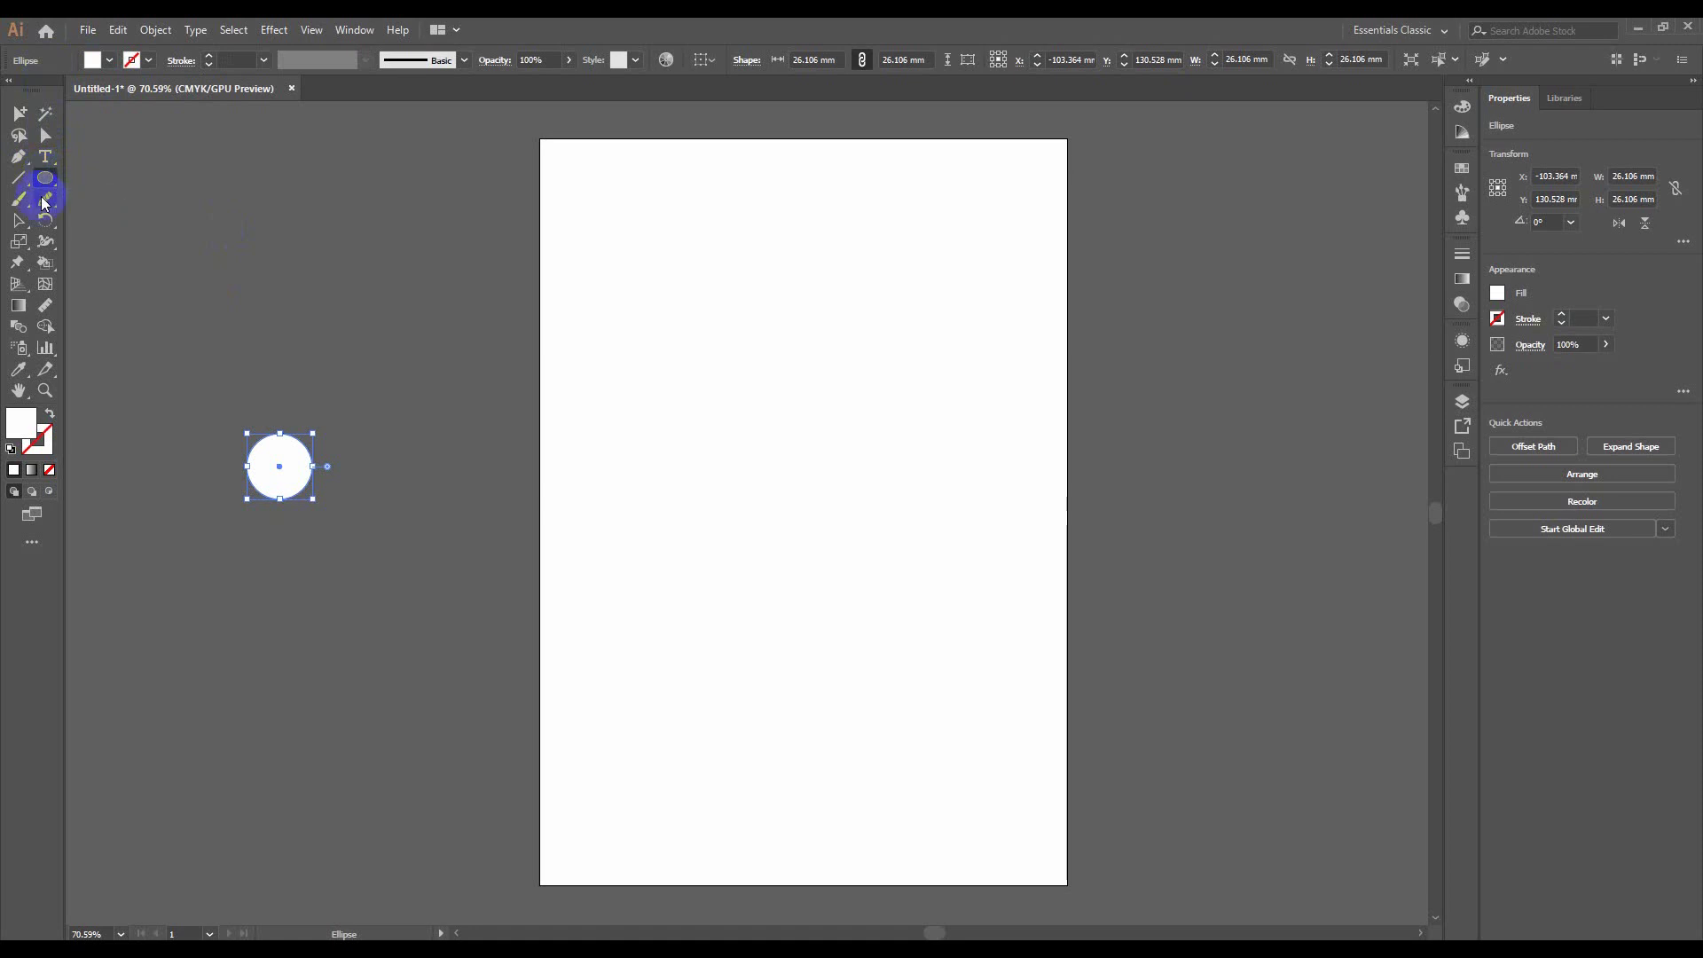
Zoom in and nudge the circle left and upward while panning the canvas
{"action": "left_click", "coordinate": [19, 220]}
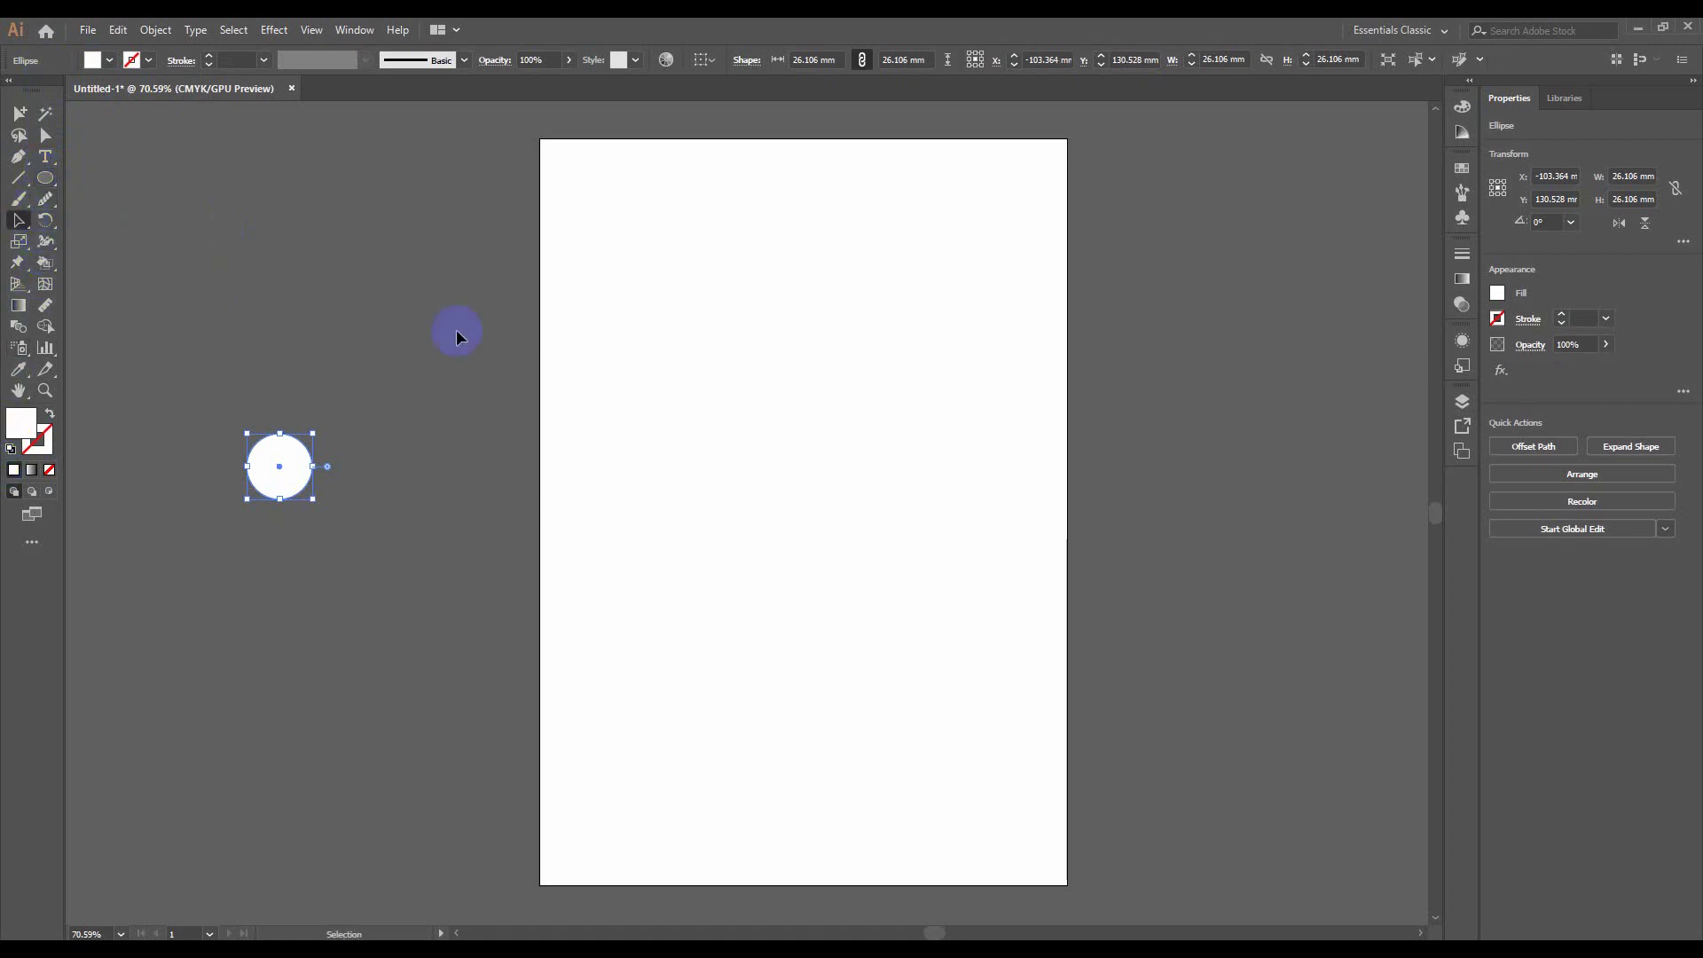
{"action": "left_click", "coordinate": [456, 328]}
{"action": "left_click_drag", "start_coordinate": [561, 445], "coordinate": [634, 495]}
{"action": "scroll", "coordinate": [617, 497], "scroll_direction": "up", "scroll_amount": 1}
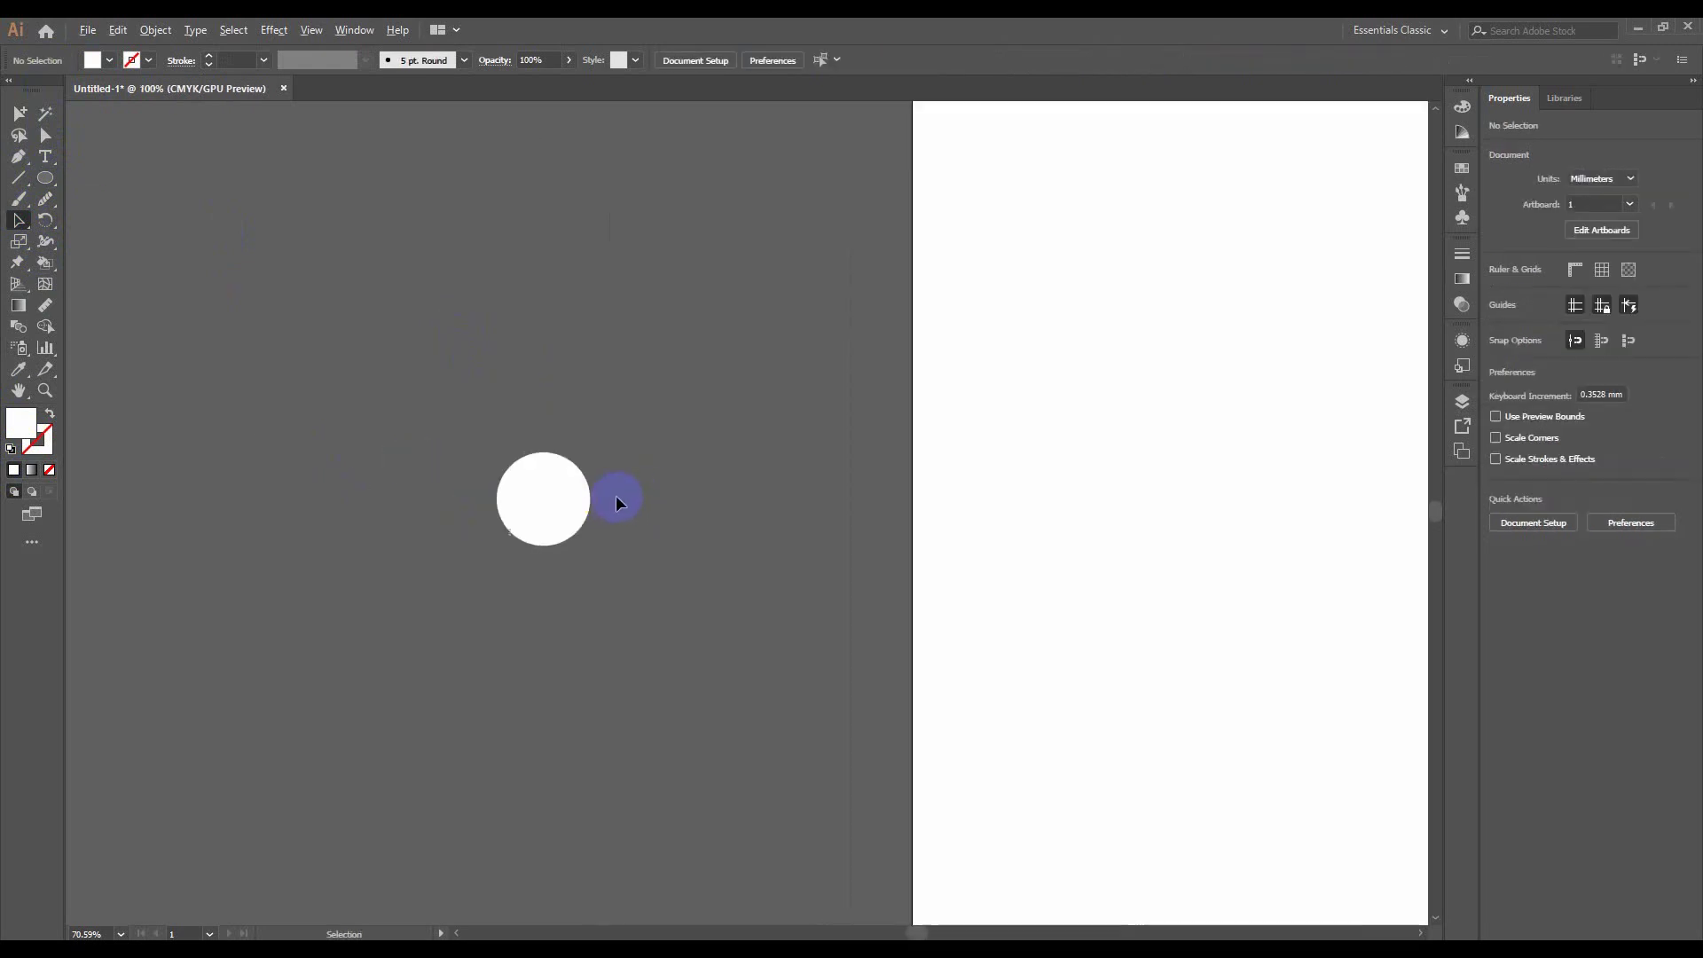
{"action": "left_click", "coordinate": [641, 486]}
{"action": "left_click_drag", "start_coordinate": [642, 488], "coordinate": [518, 472]}
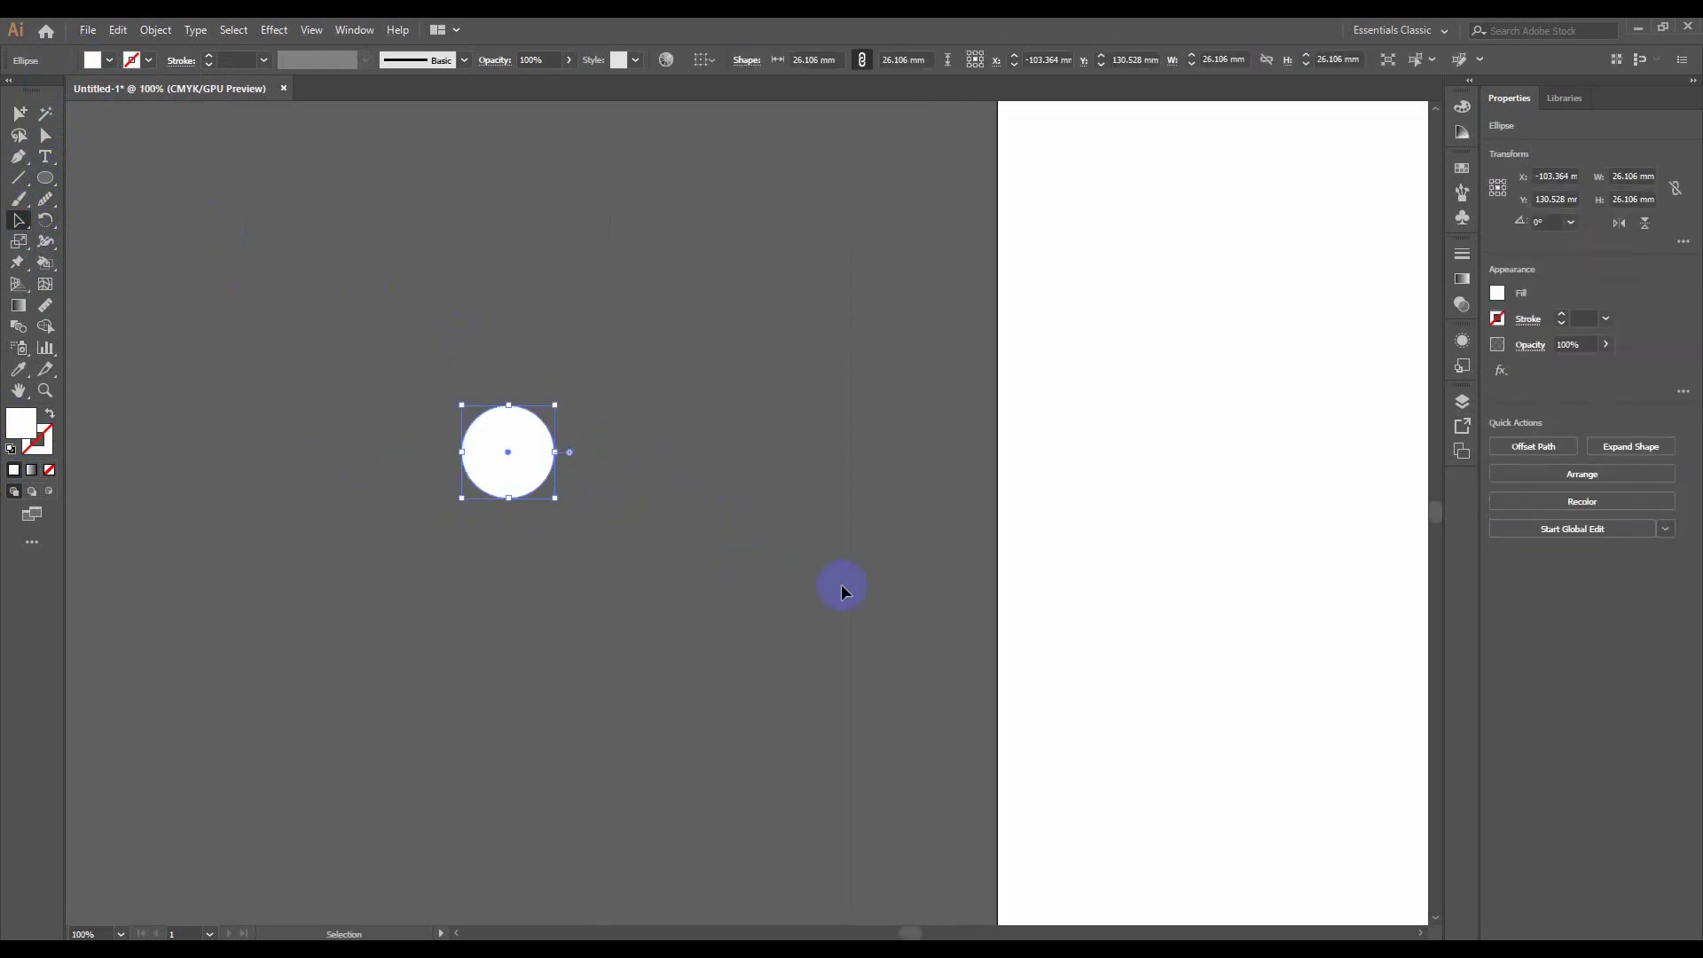
{"action": "left_click", "coordinate": [684, 574]}
{"action": "left_click_drag", "start_coordinate": [684, 573], "coordinate": [893, 627]}
{"action": "left_click", "coordinate": [712, 490]}
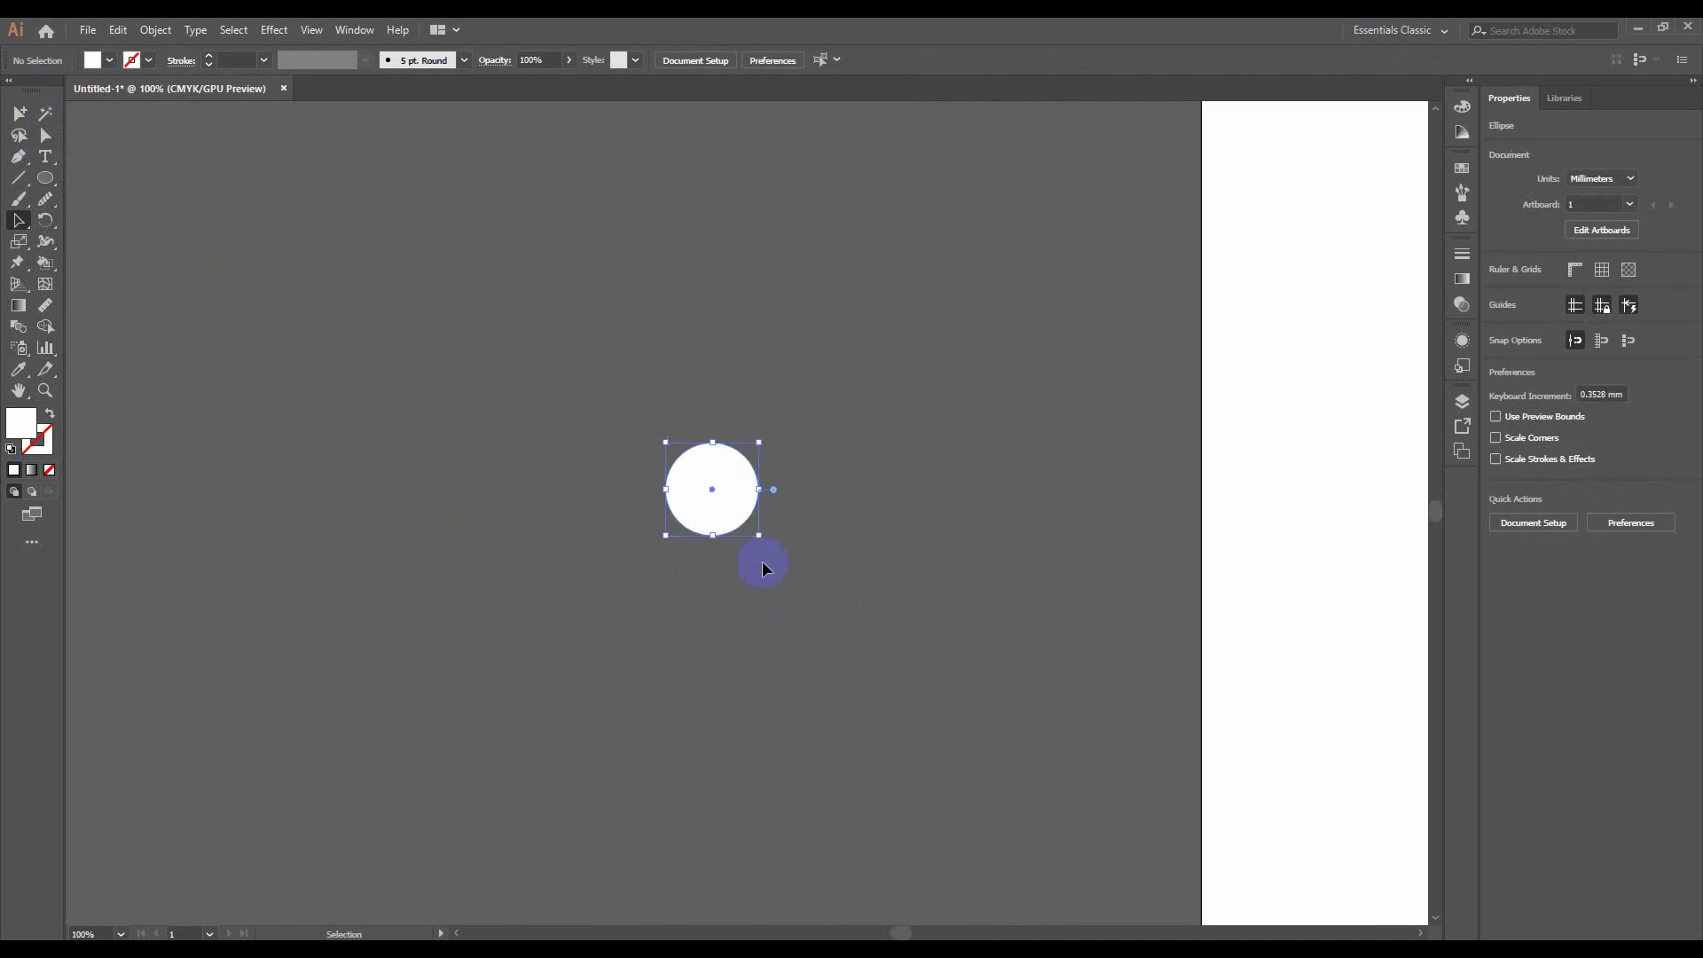
{"action": "left_click_drag", "start_coordinate": [732, 504], "coordinate": [632, 457]}
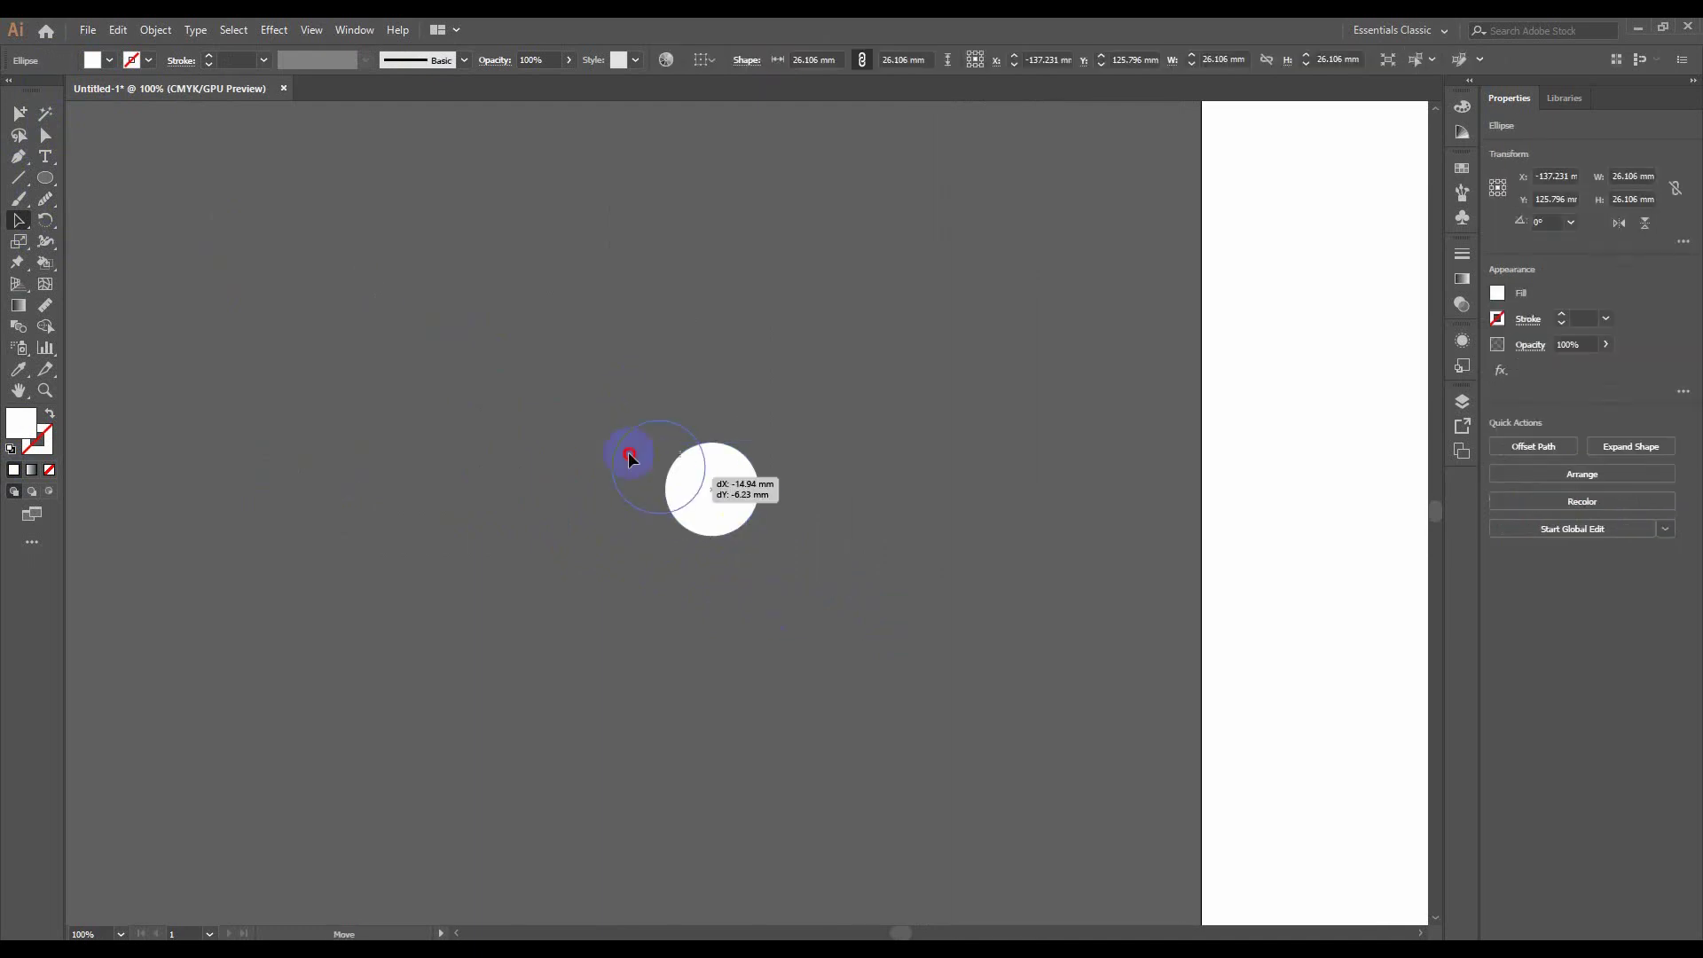
Place the circle at X -202.972 mm, Y 109.257 mm, well away from the page
{"action": "left_click", "coordinate": [785, 529]}
{"action": "left_click_drag", "start_coordinate": [561, 393], "coordinate": [737, 538]}
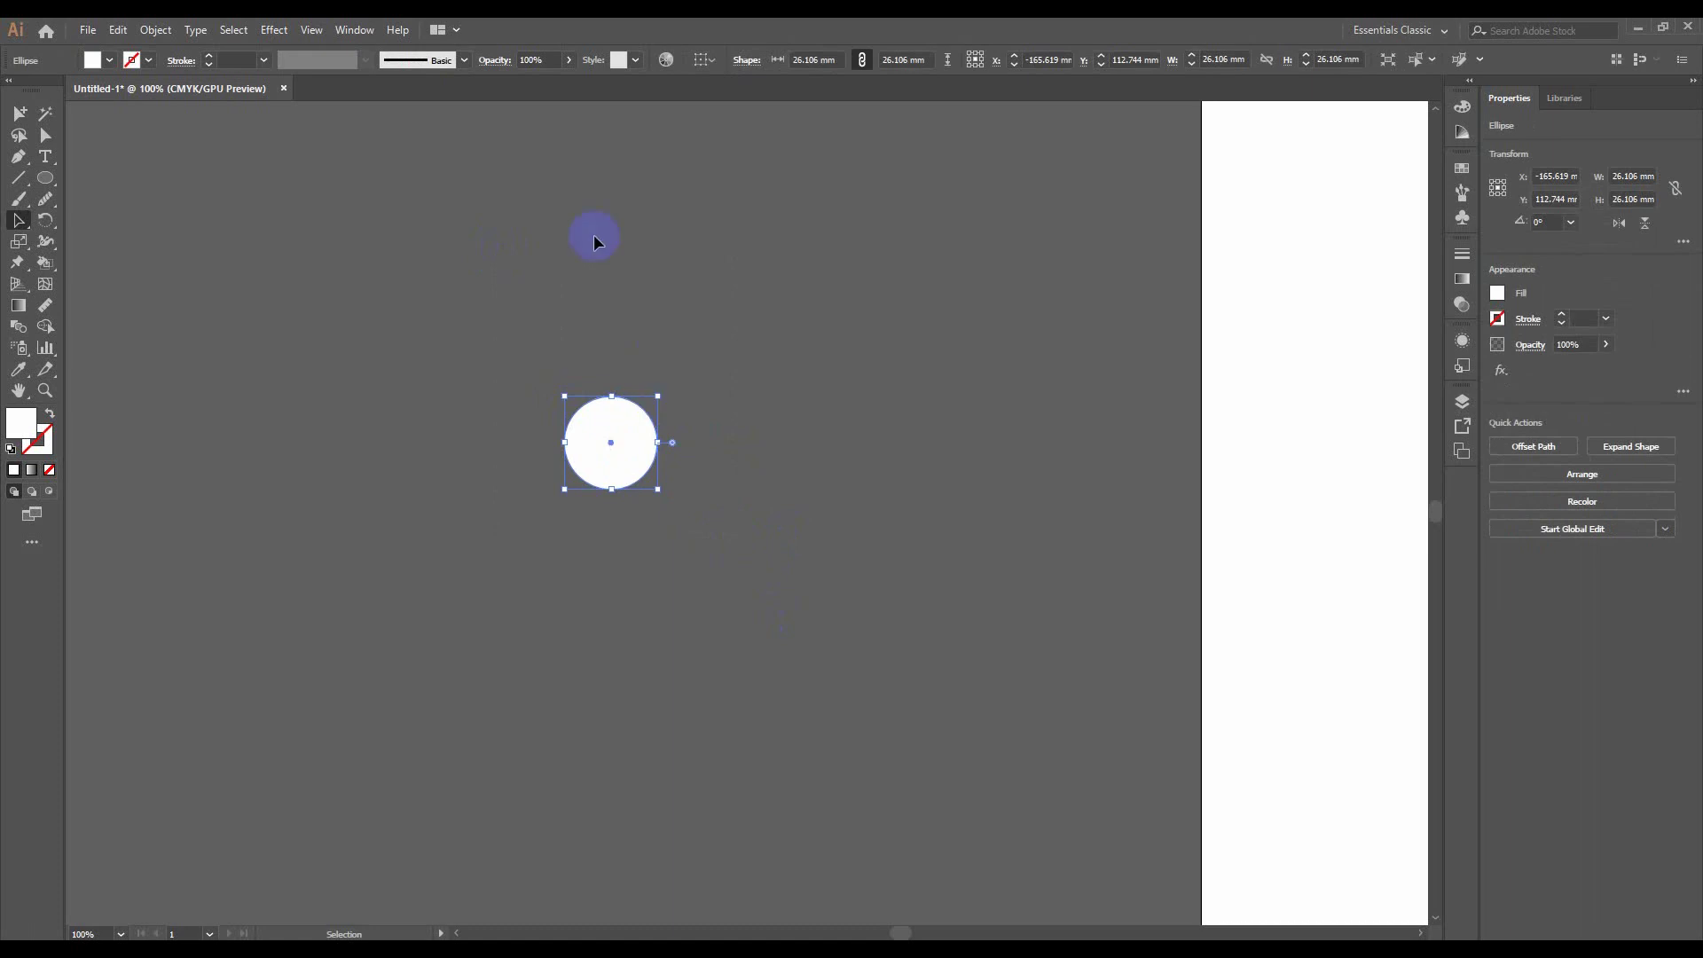
{"action": "left_click_drag", "start_coordinate": [743, 531], "coordinate": [399, 103]}
{"action": "left_click_drag", "start_coordinate": [753, 544], "coordinate": [981, 548]}
{"action": "left_click", "coordinate": [656, 346]}
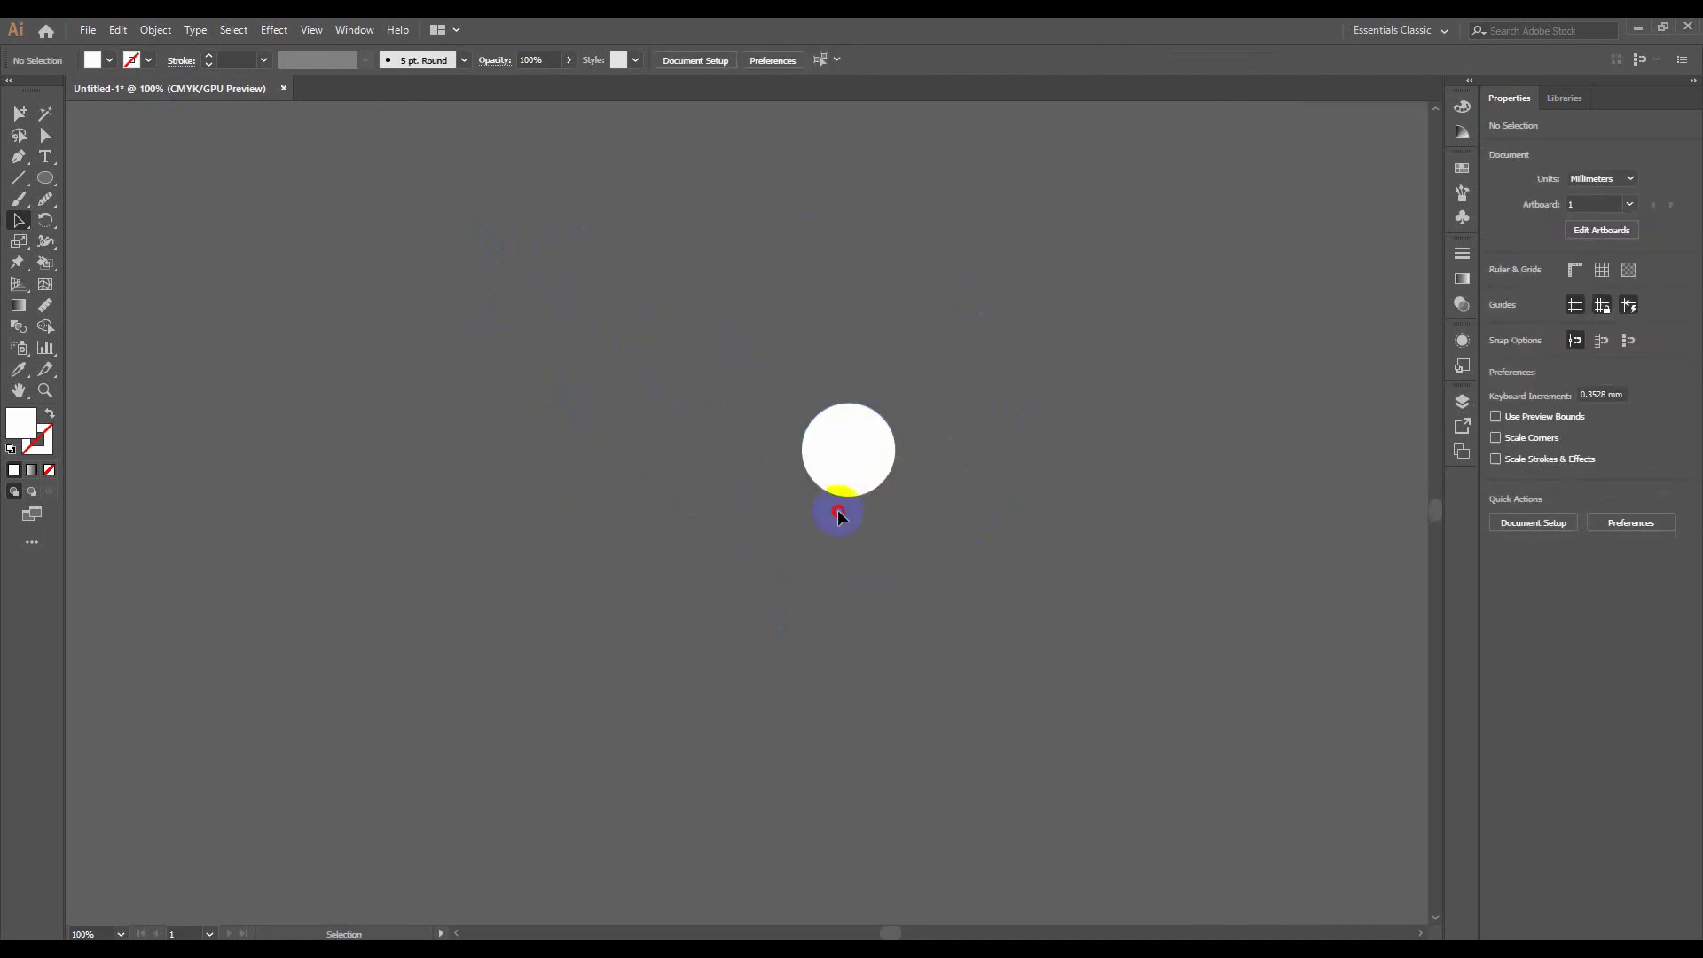
{"action": "left_click", "coordinate": [853, 450]}
{"action": "left_click_drag", "start_coordinate": [855, 452], "coordinate": [722, 440]}
{"action": "left_click", "coordinate": [980, 513]}
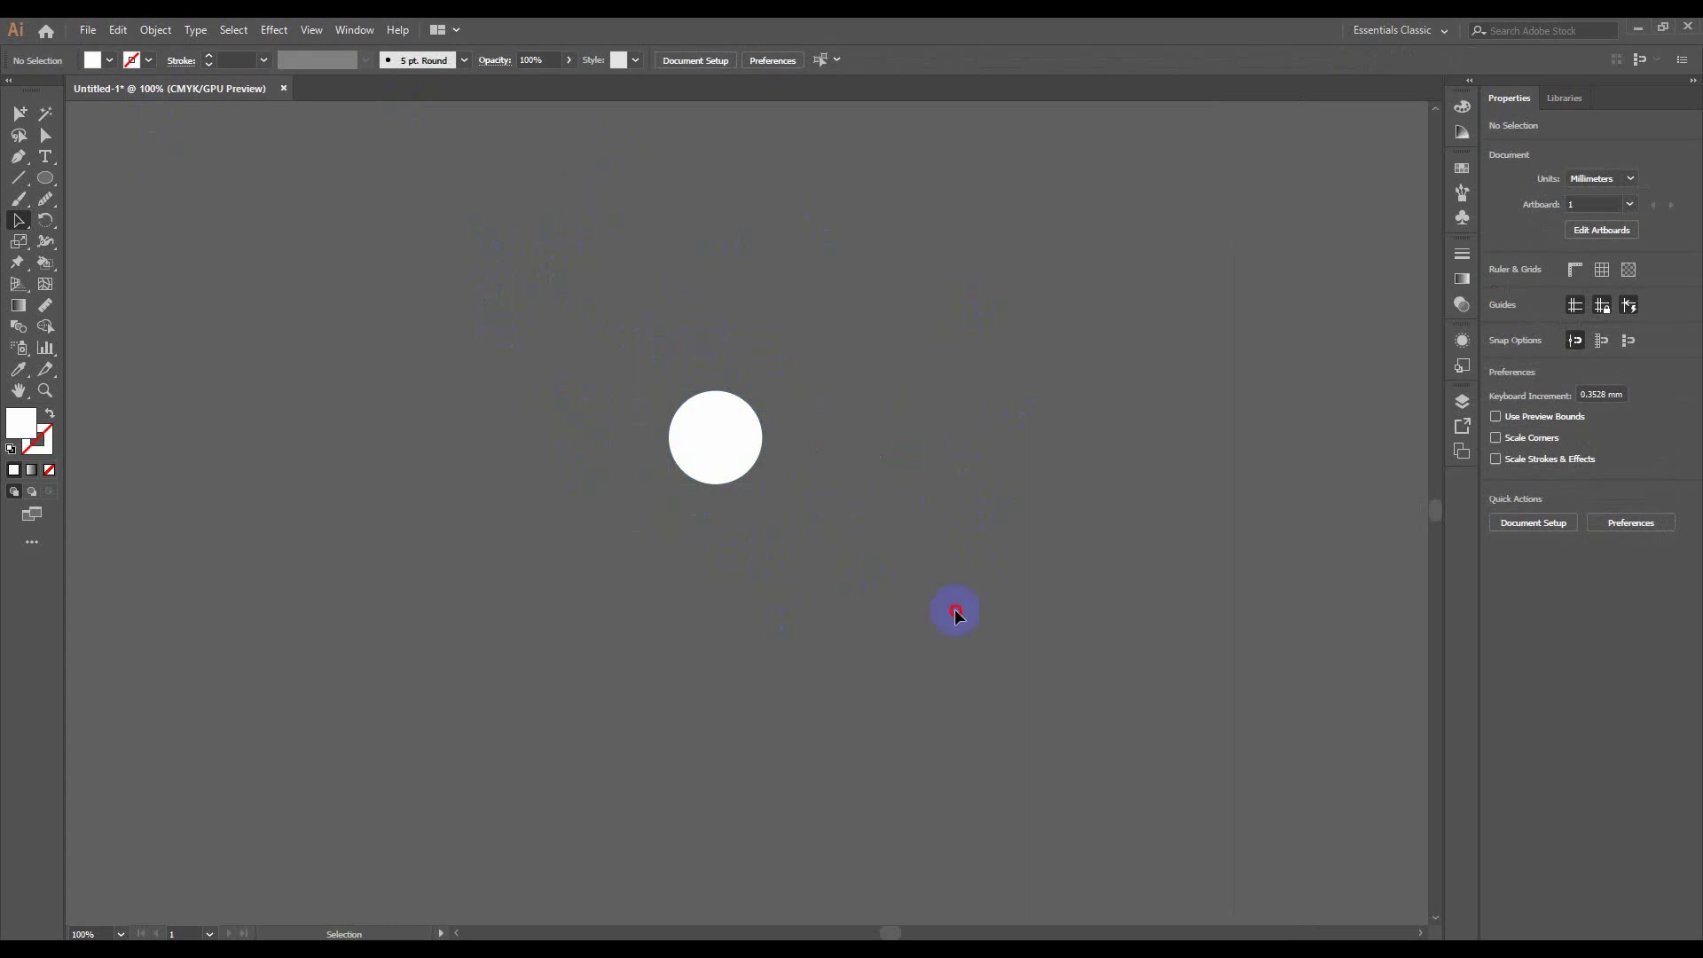
{"action": "left_click_drag", "start_coordinate": [955, 609], "coordinate": [532, 88]}
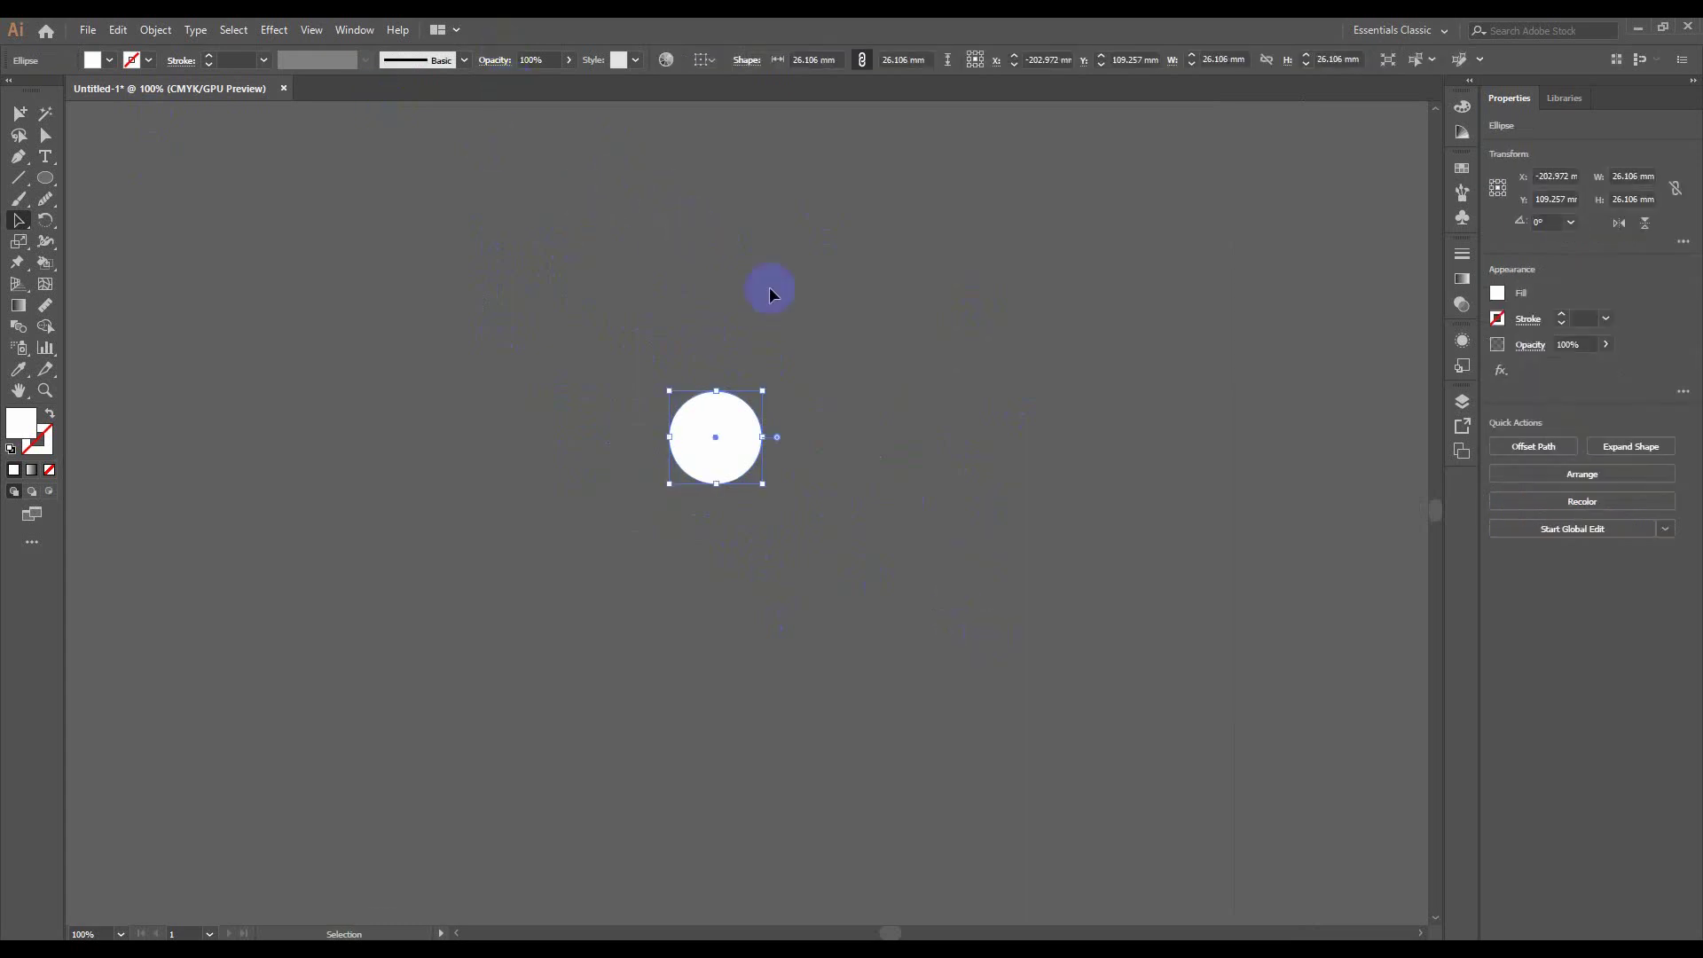
Fill the circle with red, then darken it to #930a15 in the Color Picker
{"action": "left_click", "coordinate": [109, 59]}
{"action": "left_click", "coordinate": [59, 90]}
{"action": "left_click", "coordinate": [544, 320]}
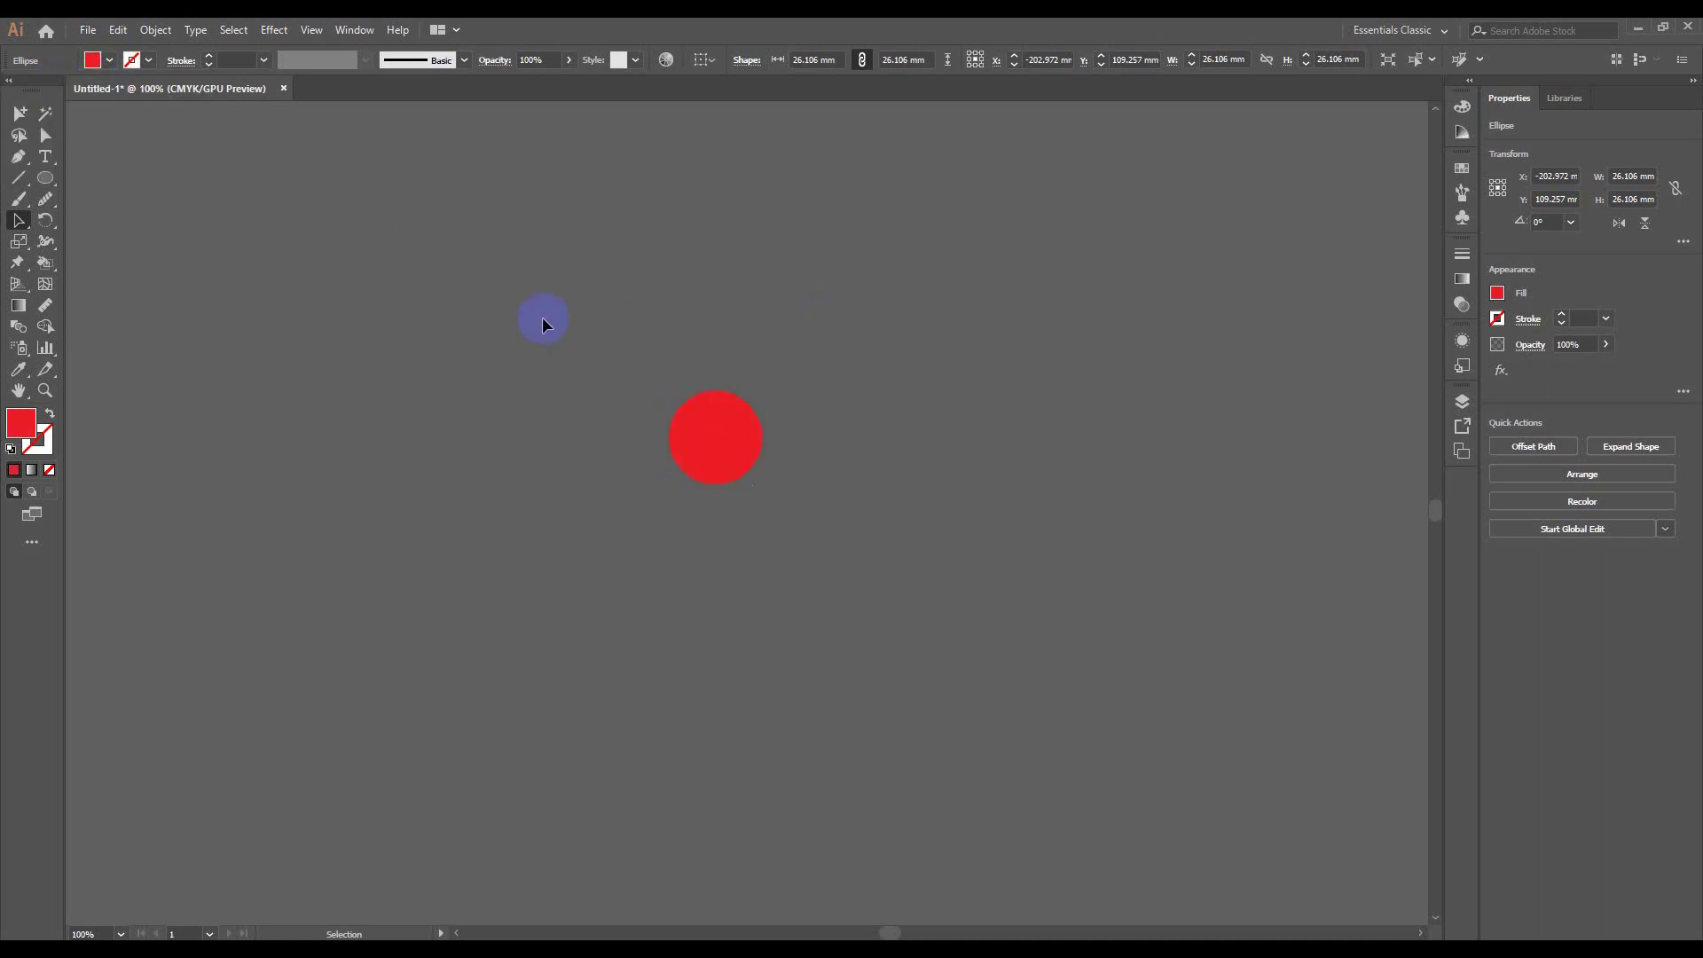
{"action": "left_click", "coordinate": [715, 436]}
{"action": "double_click", "coordinate": [24, 421]}
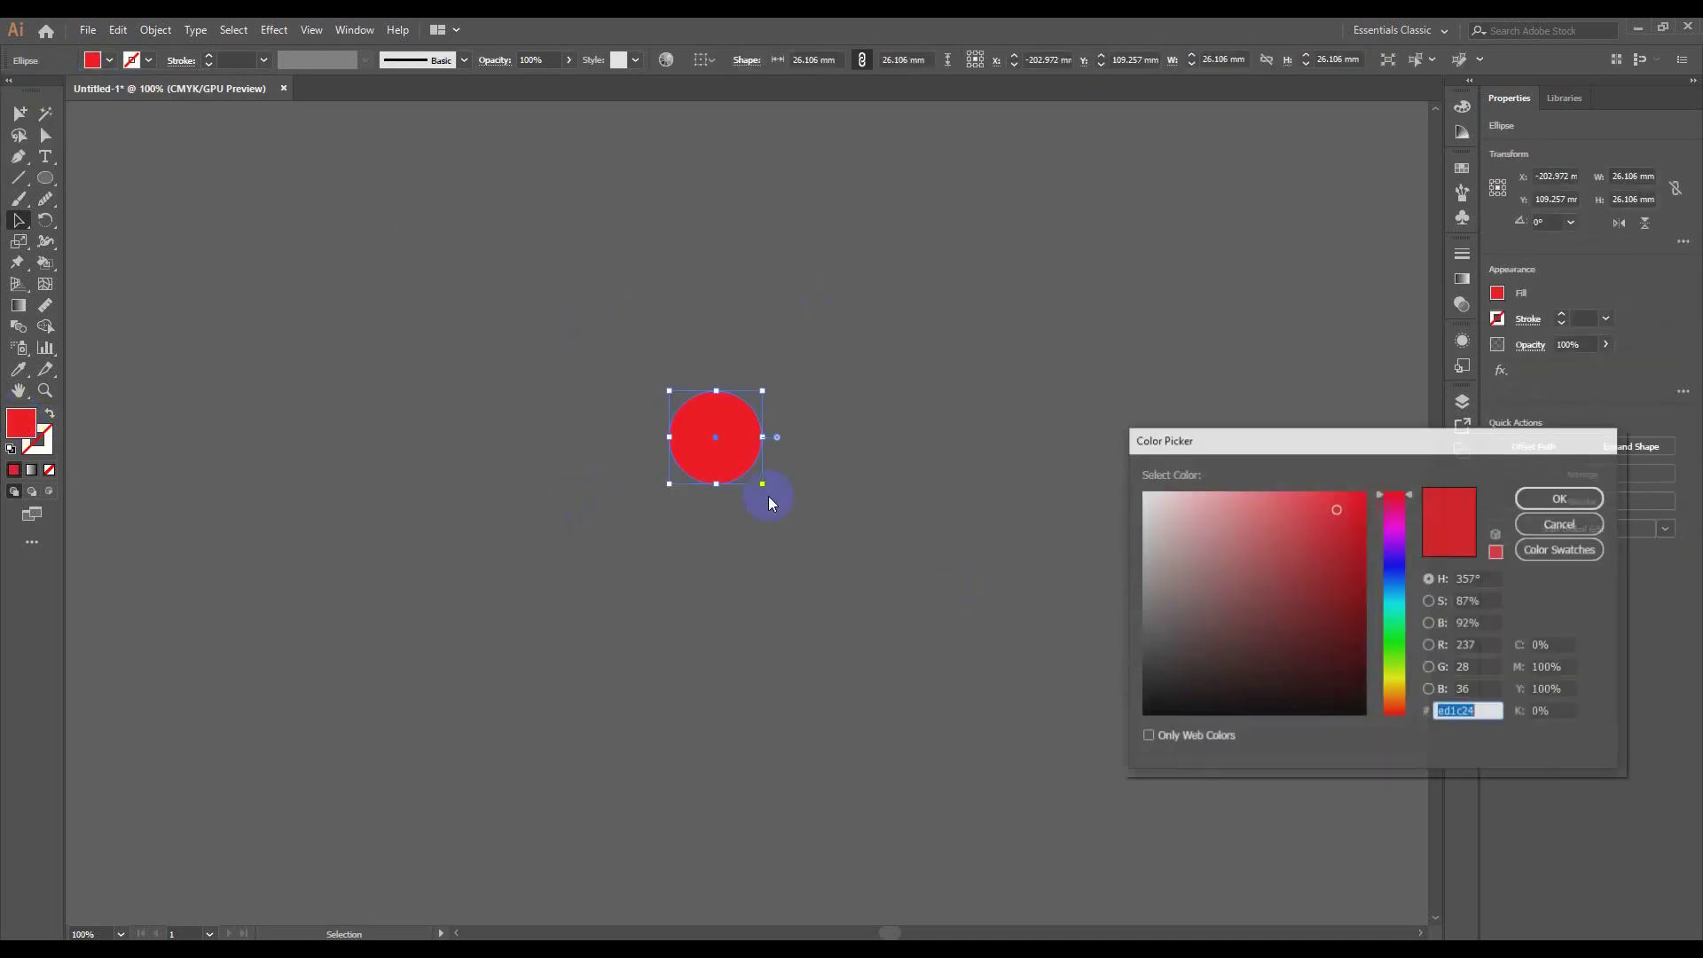
{"action": "left_click", "coordinate": [1349, 581]}
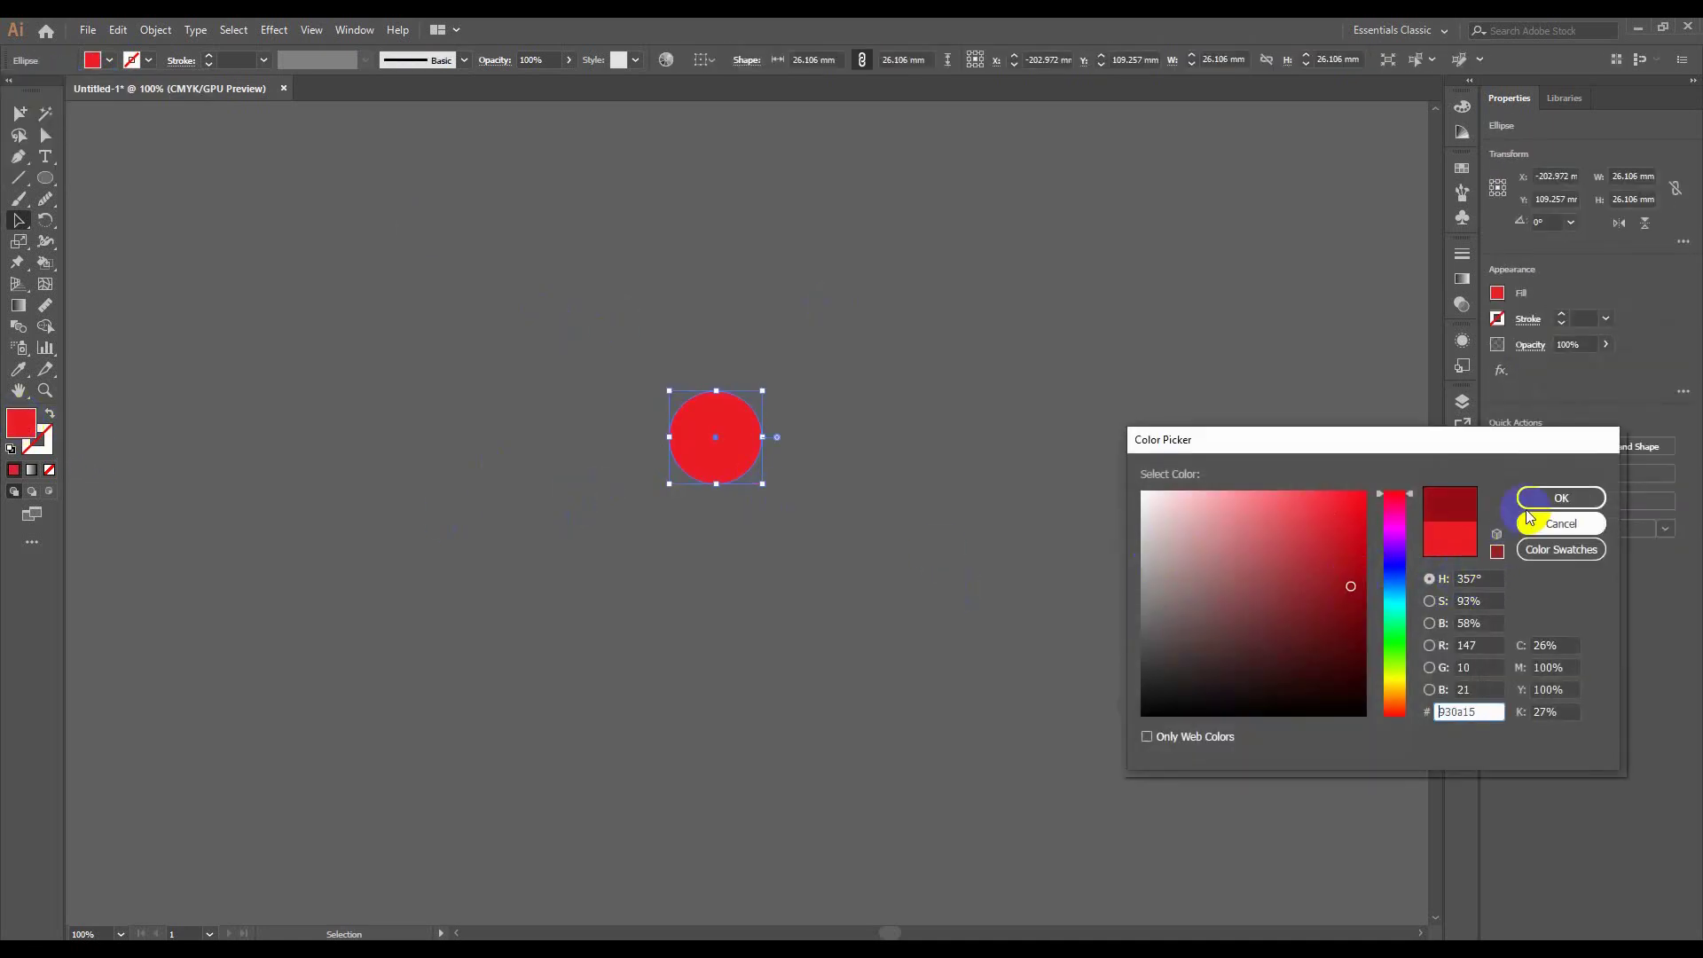
{"action": "left_click", "coordinate": [1561, 497]}
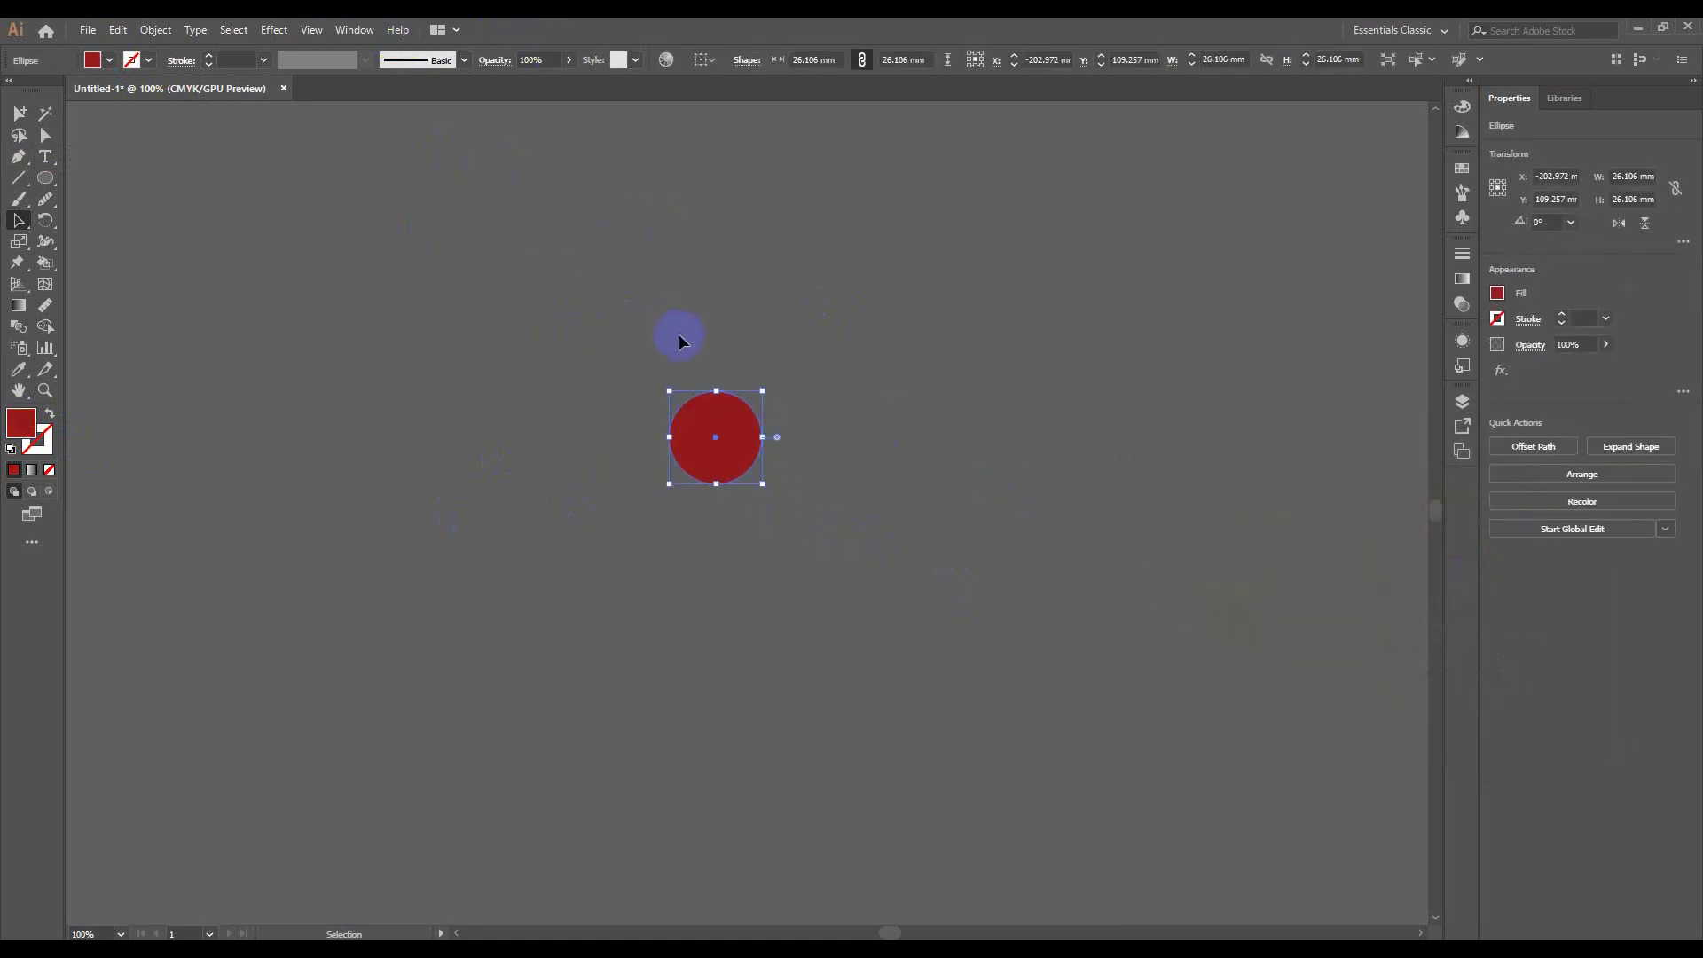
{"action": "left_click", "coordinate": [275, 29]}
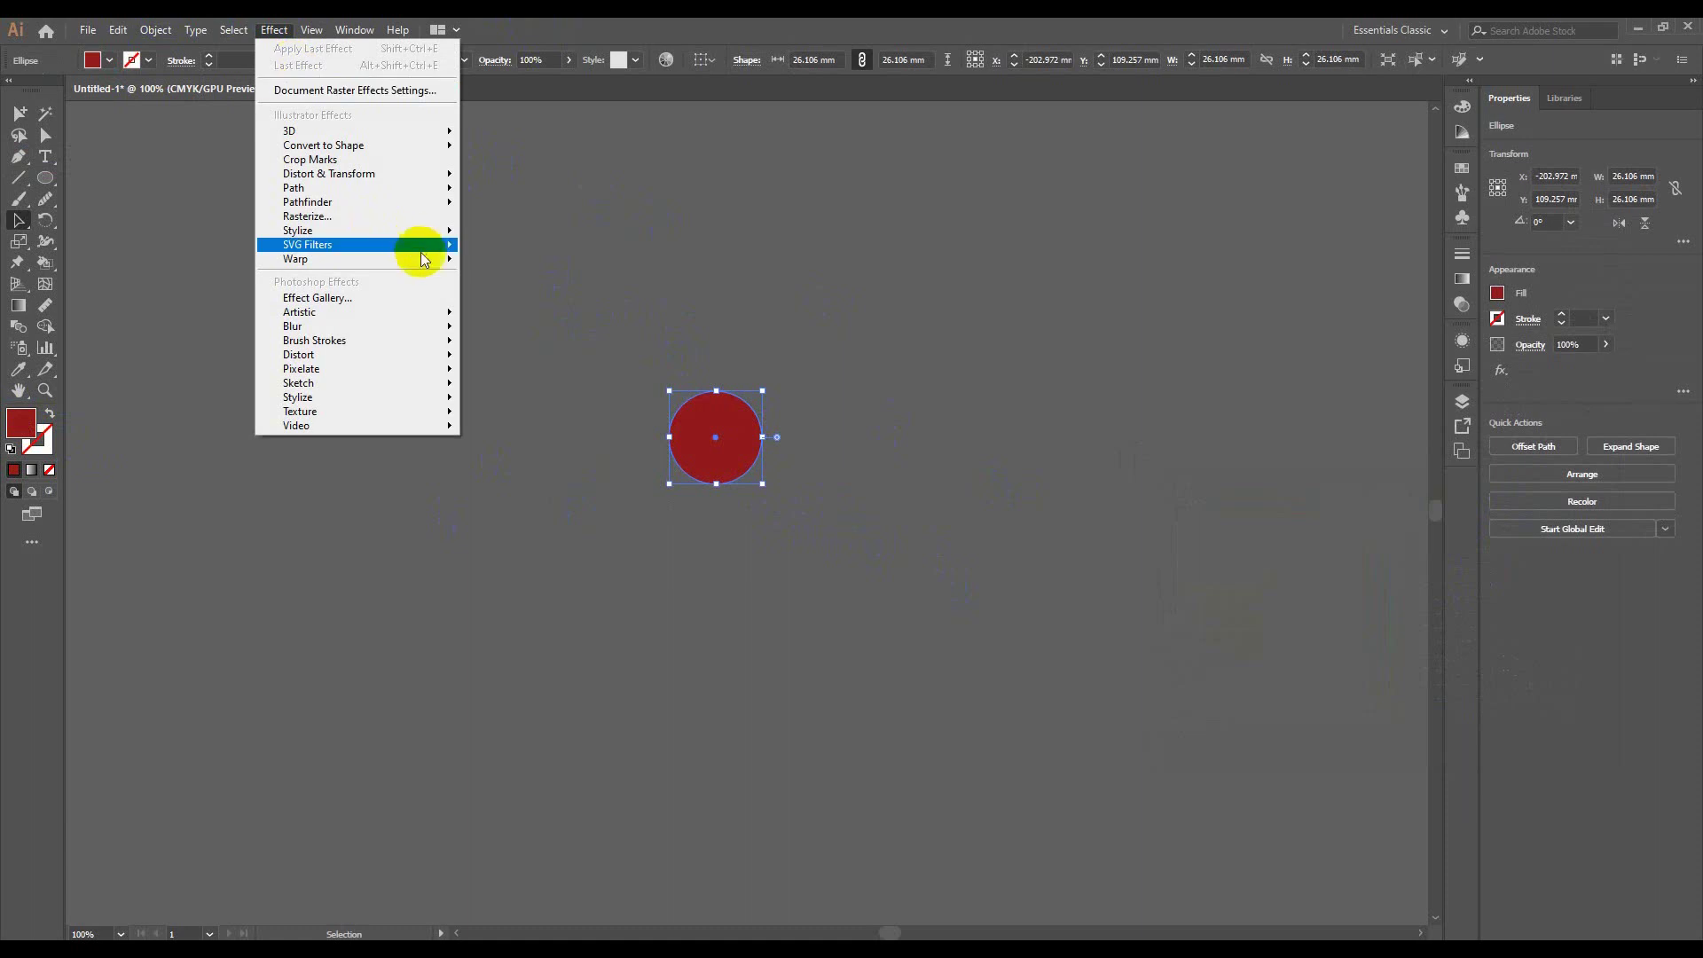
{"action": "mouse_move", "coordinate": [353, 131]}
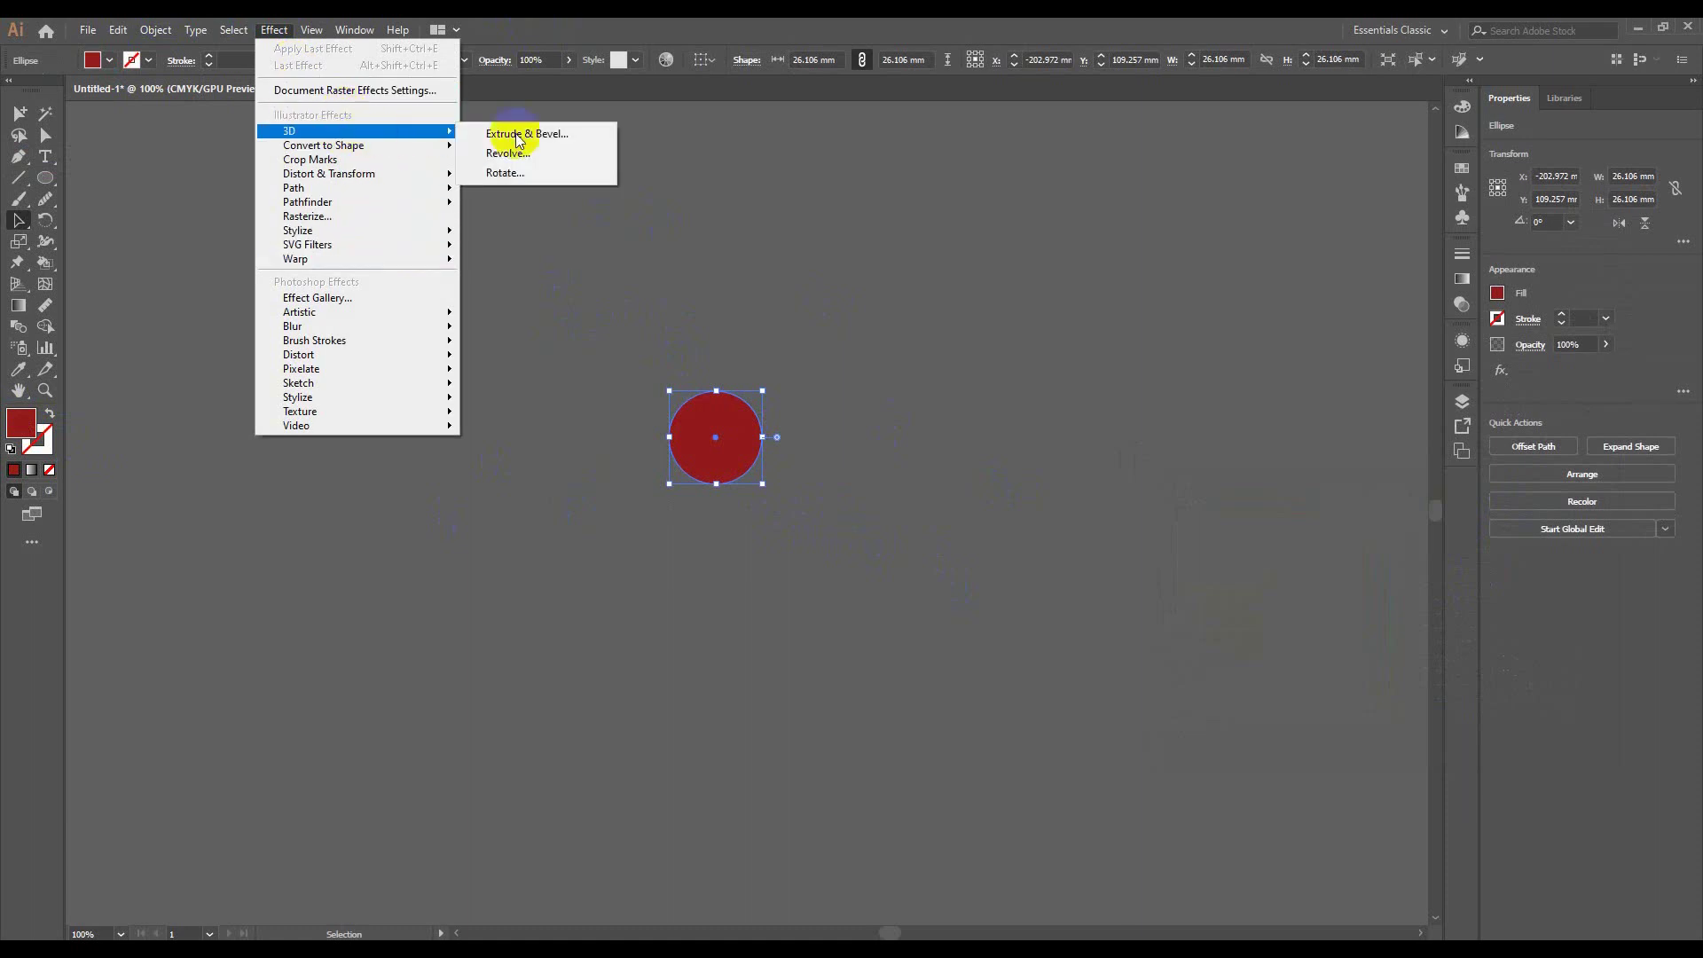
Apply a 3D Revolve to the red circle with Preview on: Off-Axis Front, 360°, Plastic Shading
{"action": "left_click", "coordinate": [512, 153]}
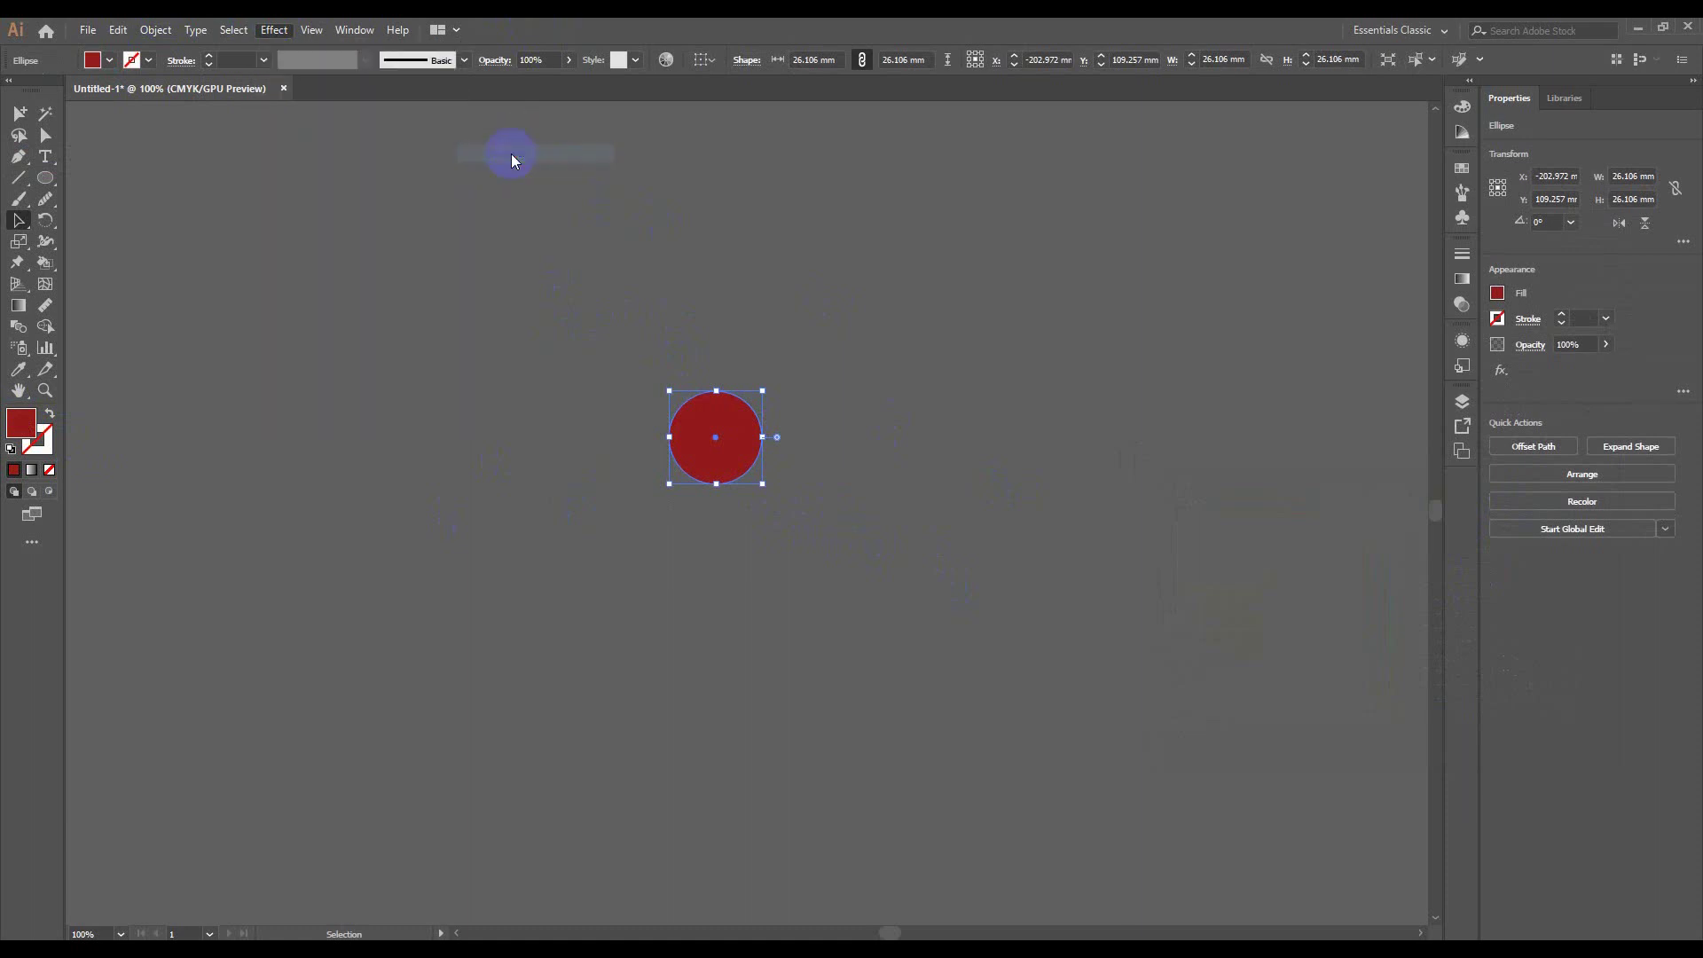
{"action": "left_click_drag", "start_coordinate": [838, 342], "coordinate": [1239, 209]}
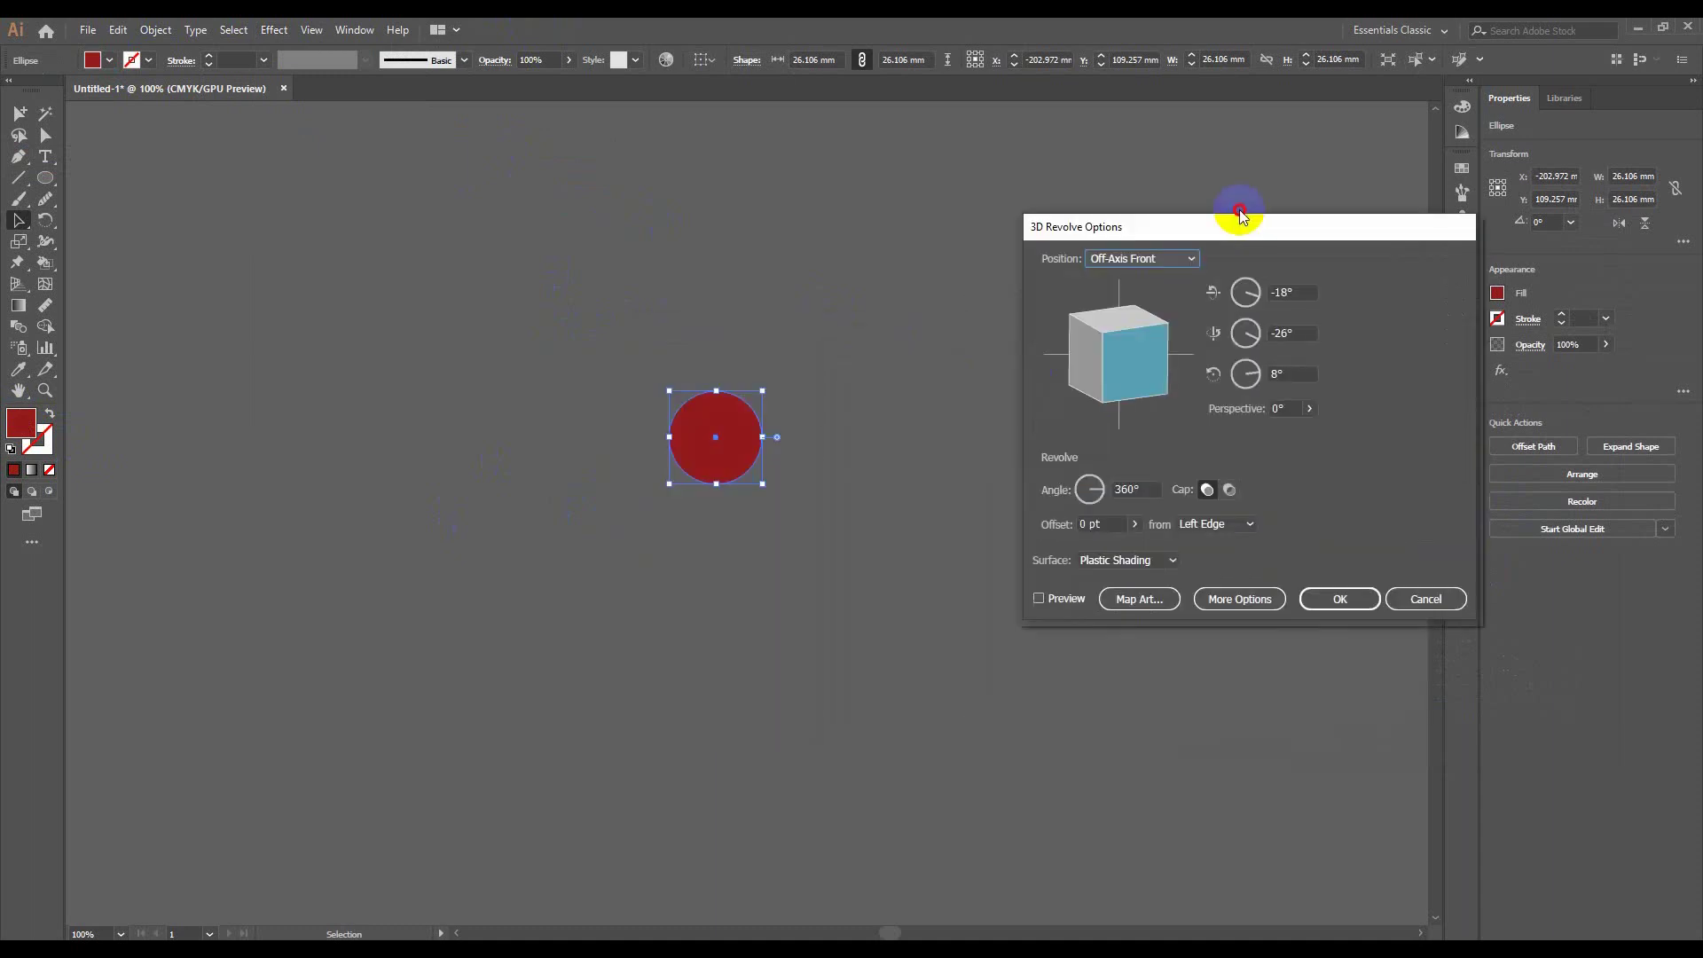
{"action": "left_click", "coordinate": [1058, 575]}
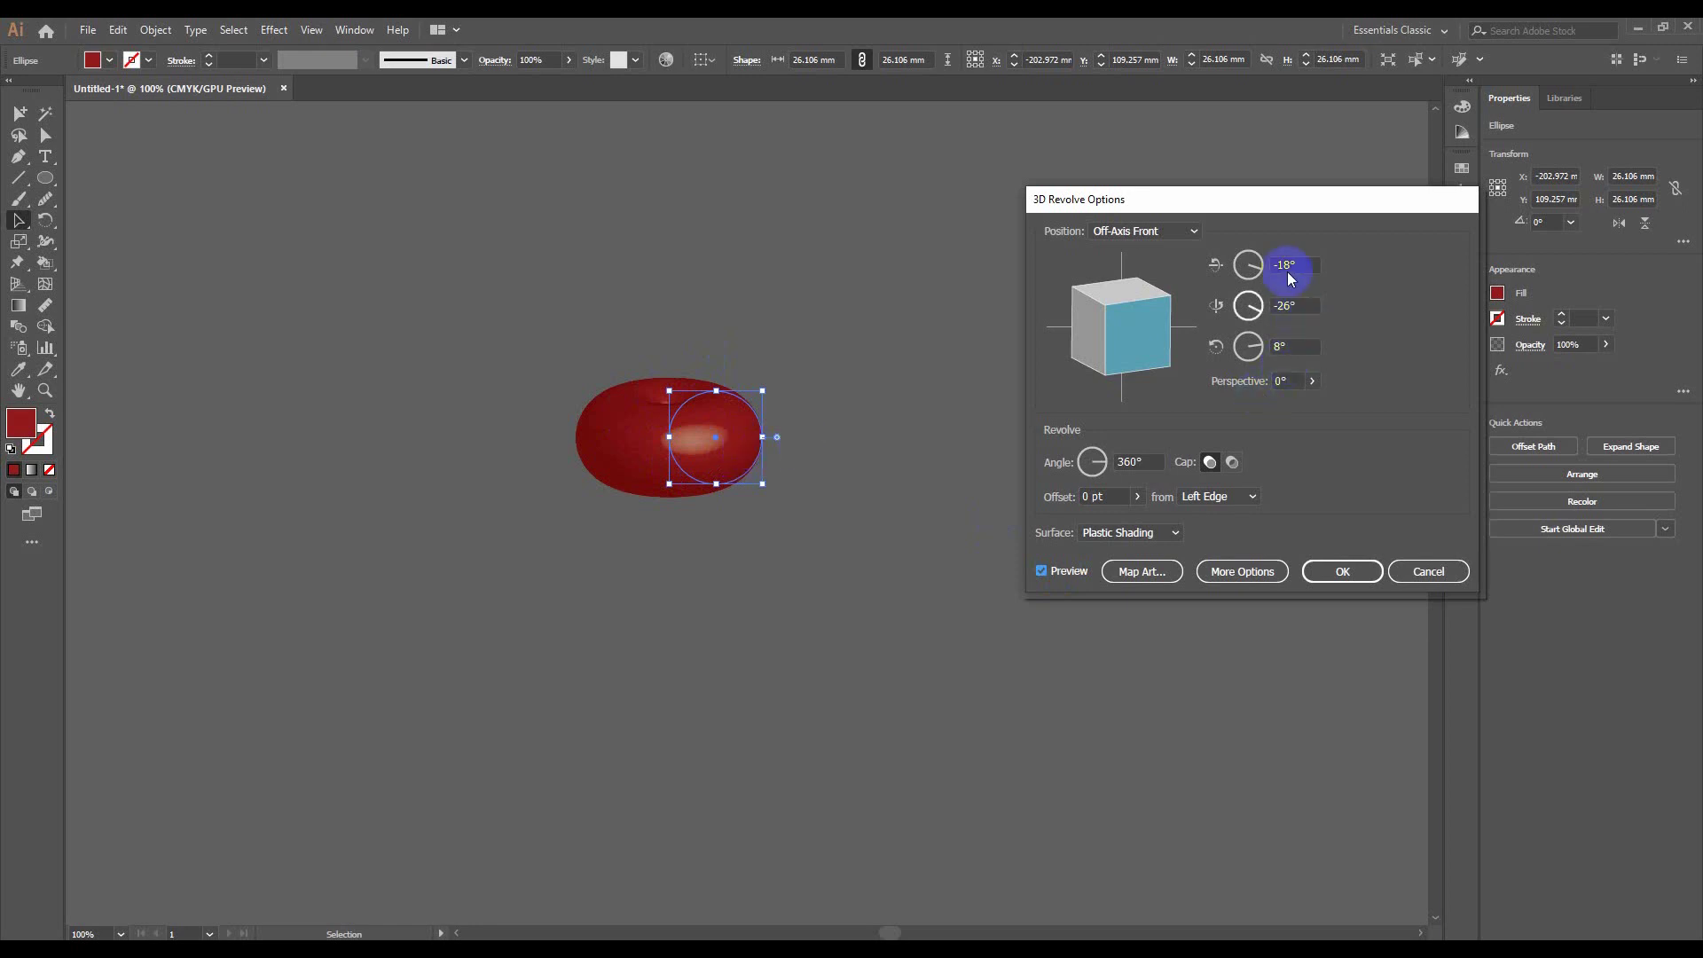
Try different cube rotations, settling on a custom -8°, -6°, 0° near-front view
{"action": "left_click_drag", "start_coordinate": [1263, 202], "coordinate": [1176, 243]}
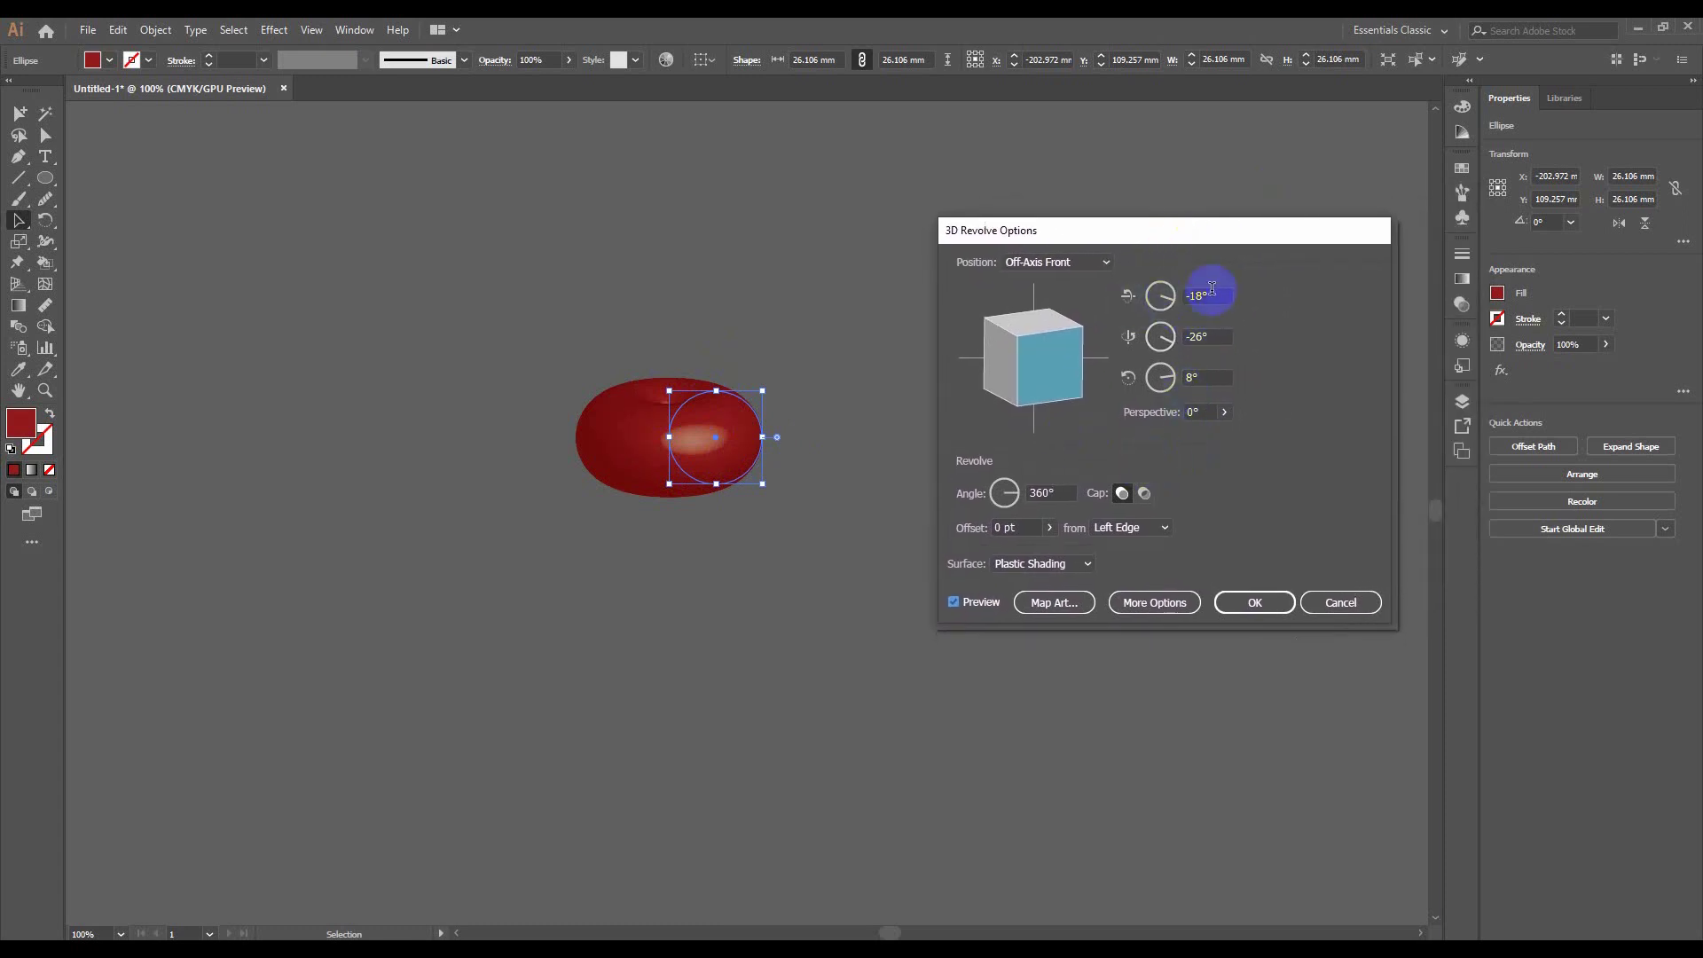
{"action": "double_click", "coordinate": [1206, 293]}
{"action": "left_click", "coordinate": [1024, 357]}
{"action": "mouse_move", "coordinate": [1025, 357]}
{"action": "left_mouse_down"}
{"action": "mouse_move", "coordinate": [1024, 384]}
{"action": "mouse_move", "coordinate": [1050, 378]}
{"action": "left_mouse_up"}
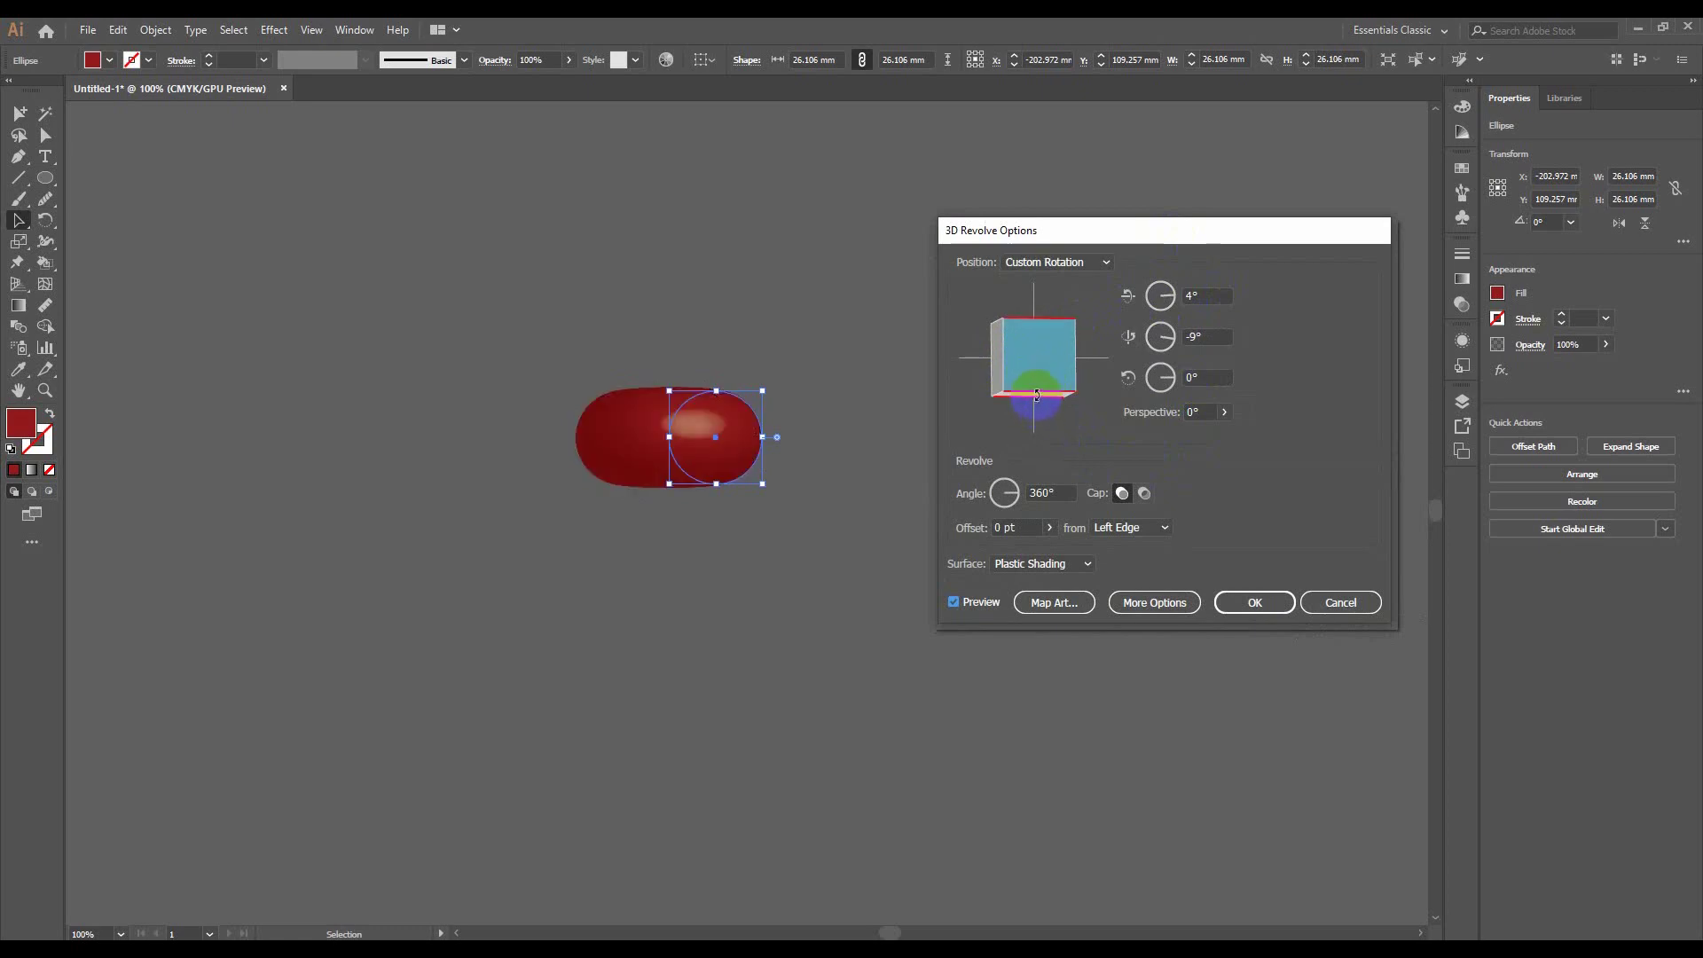
{"action": "left_click_drag", "start_coordinate": [1036, 406], "coordinate": [1038, 350]}
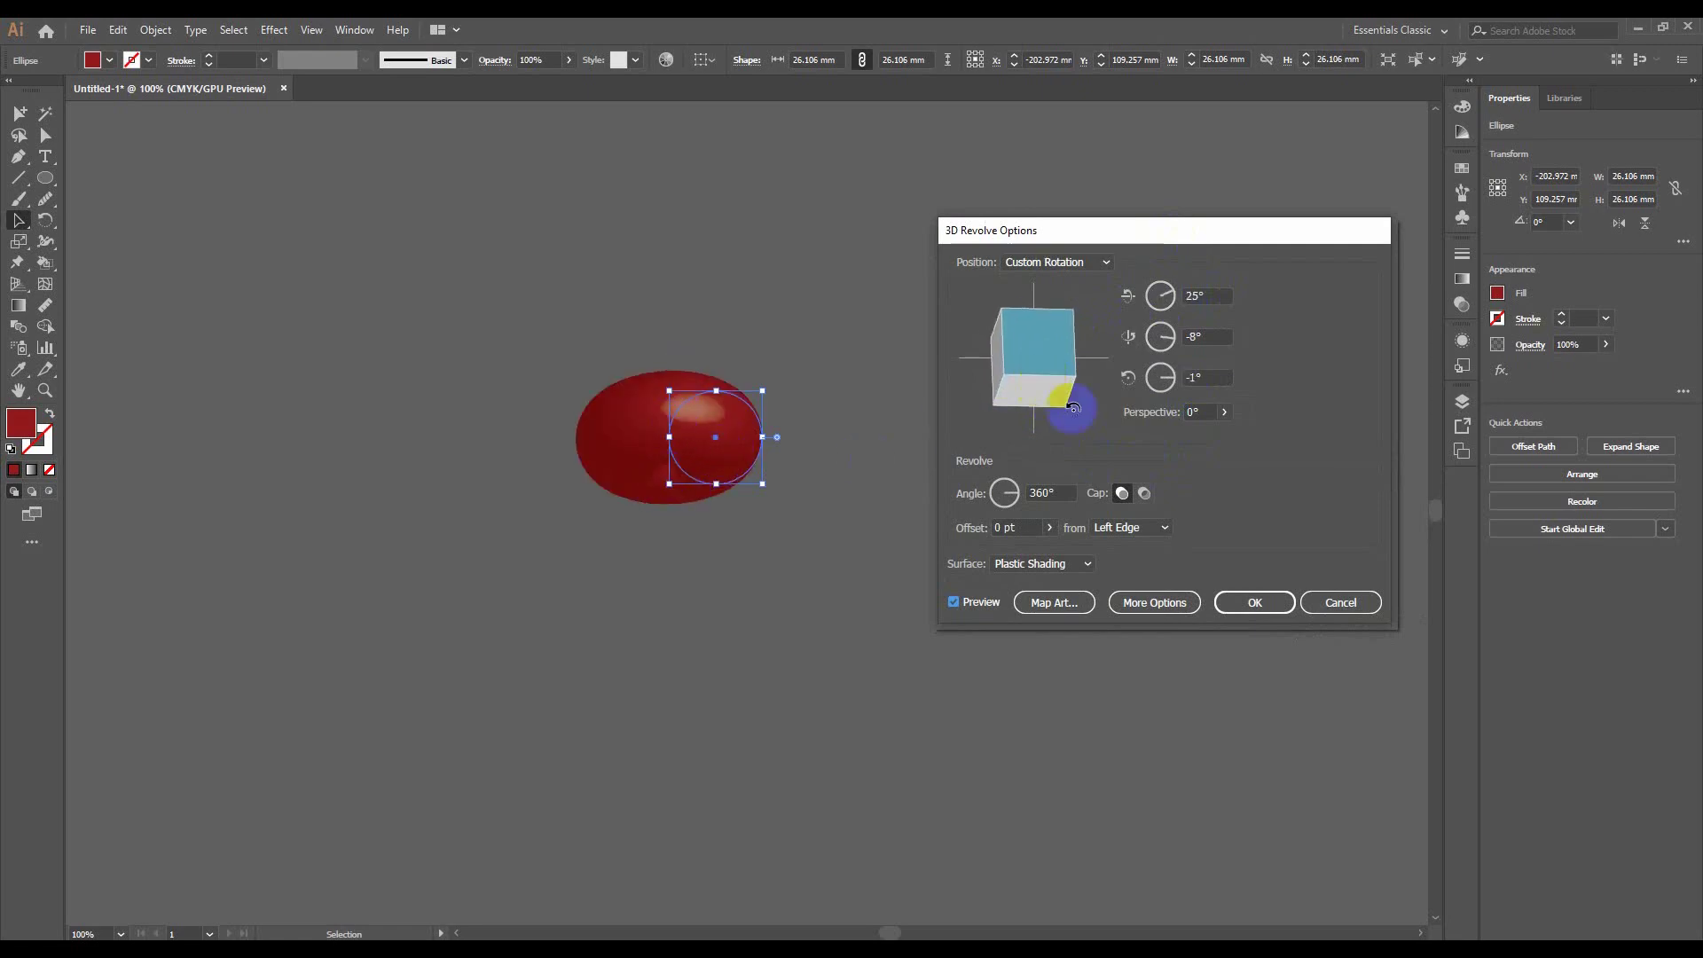
{"action": "left_click_drag", "start_coordinate": [1042, 346], "coordinate": [1029, 418]}
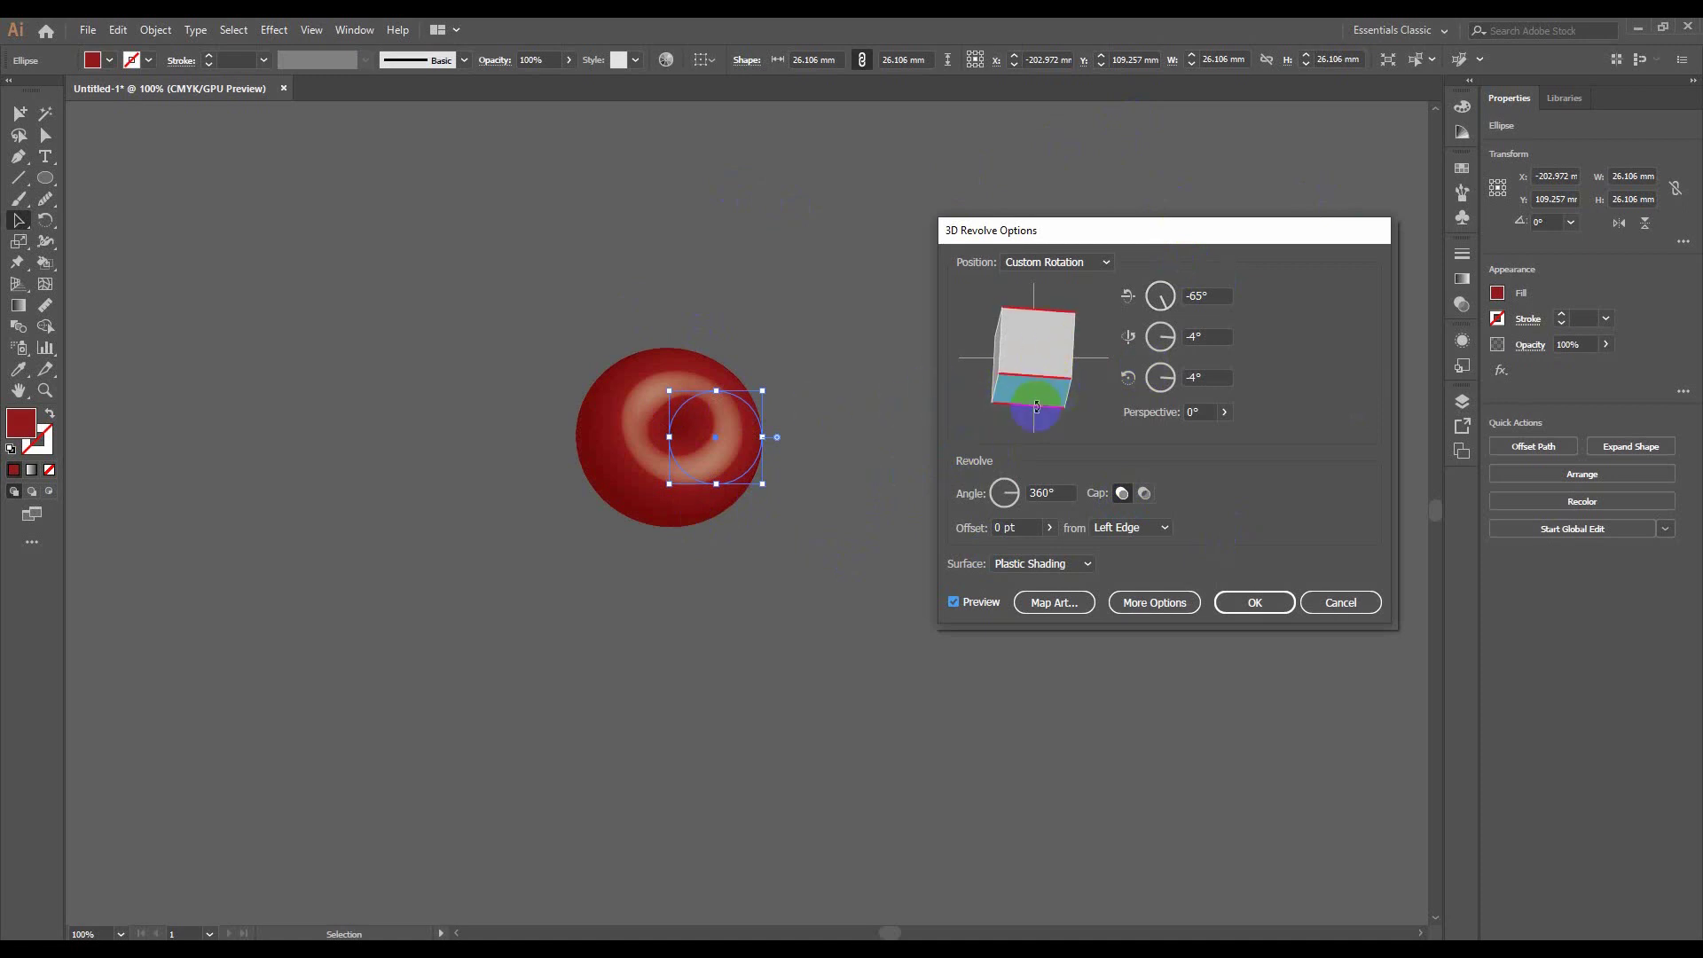
{"action": "left_click_drag", "start_coordinate": [1042, 392], "coordinate": [1046, 340]}
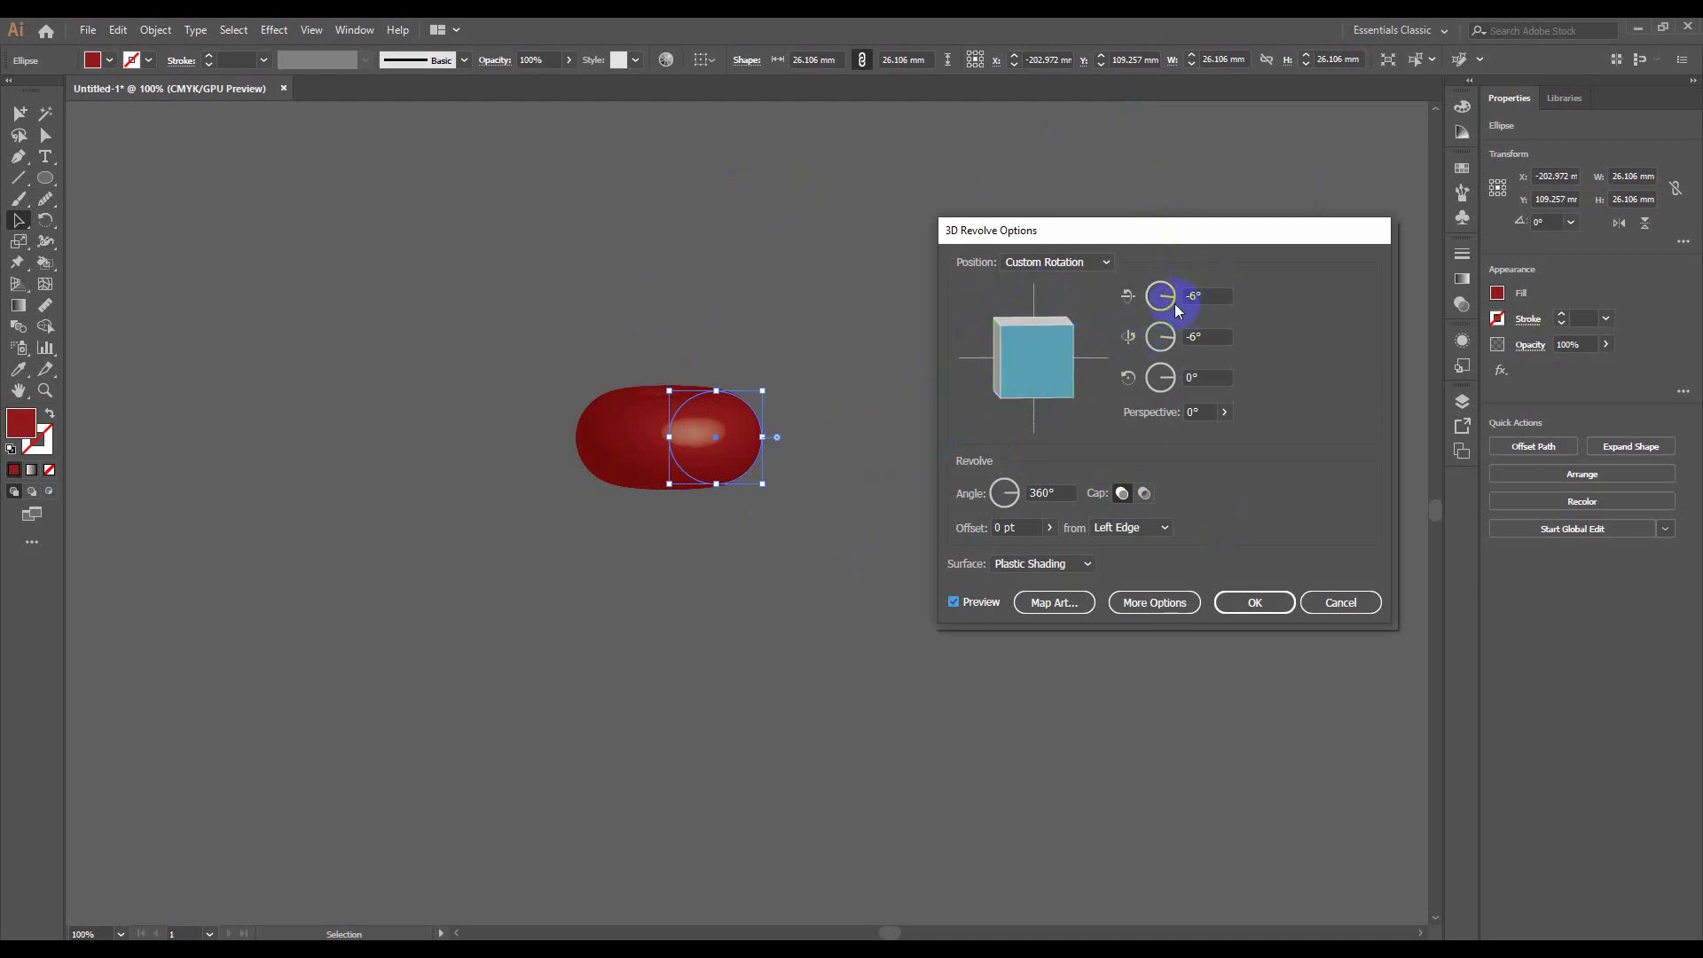
{"action": "left_click_drag", "start_coordinate": [1165, 306], "coordinate": [1157, 316]}
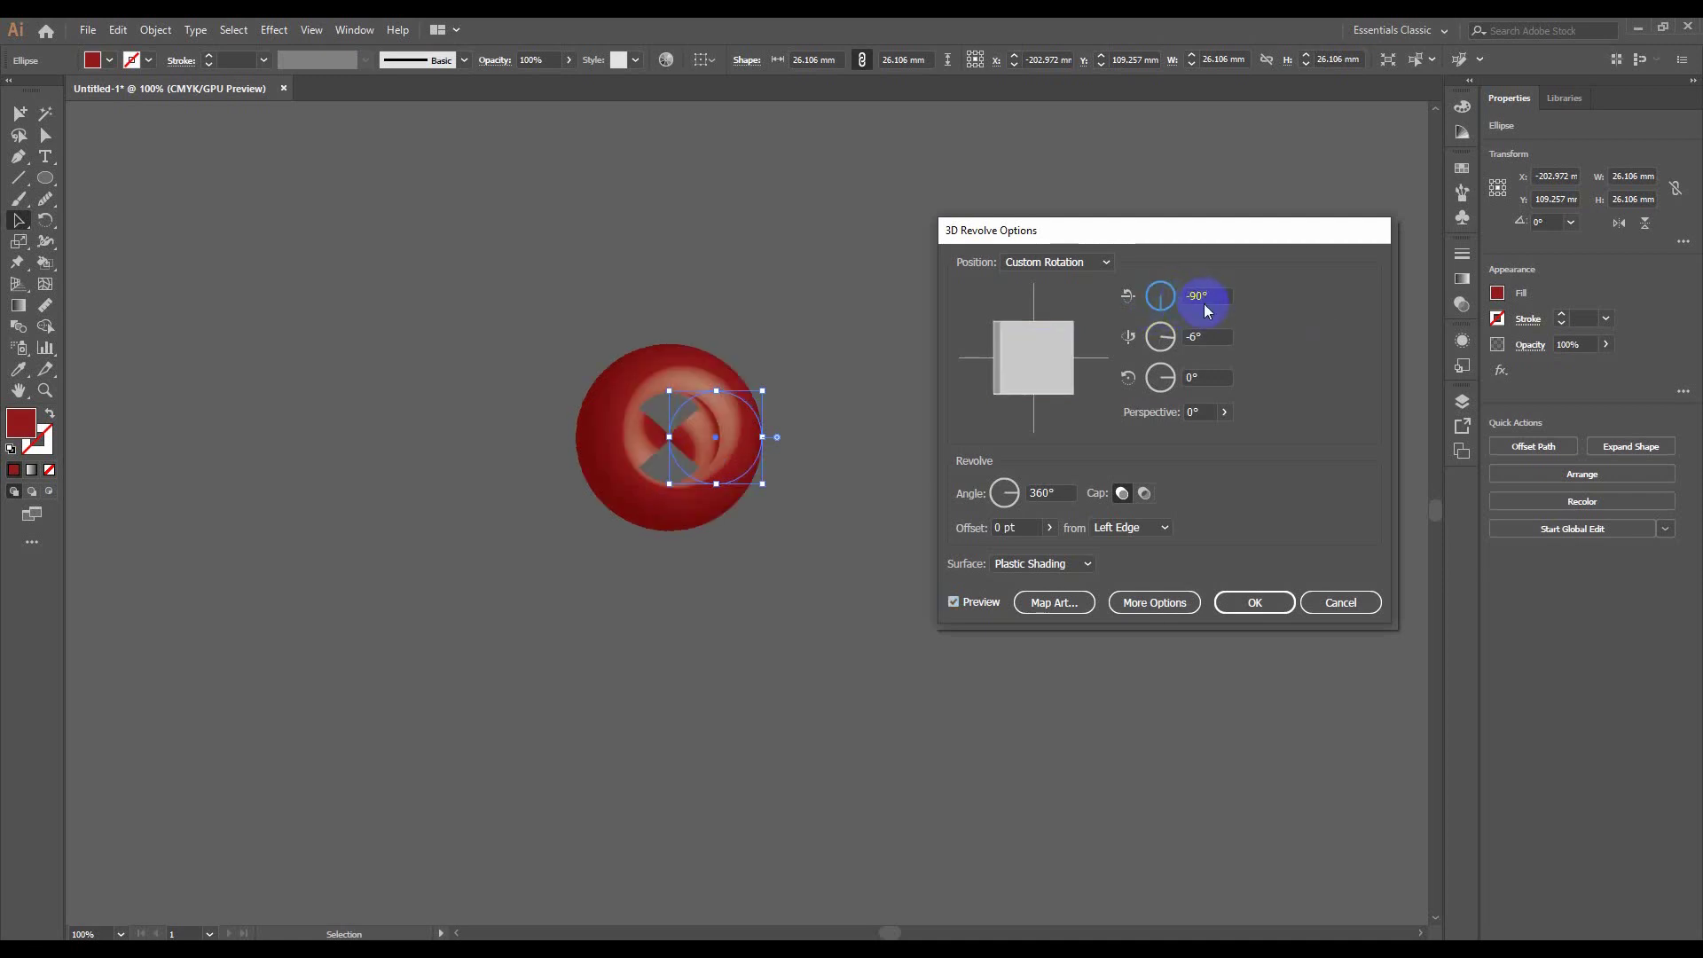
{"action": "left_click", "coordinate": [1176, 302]}
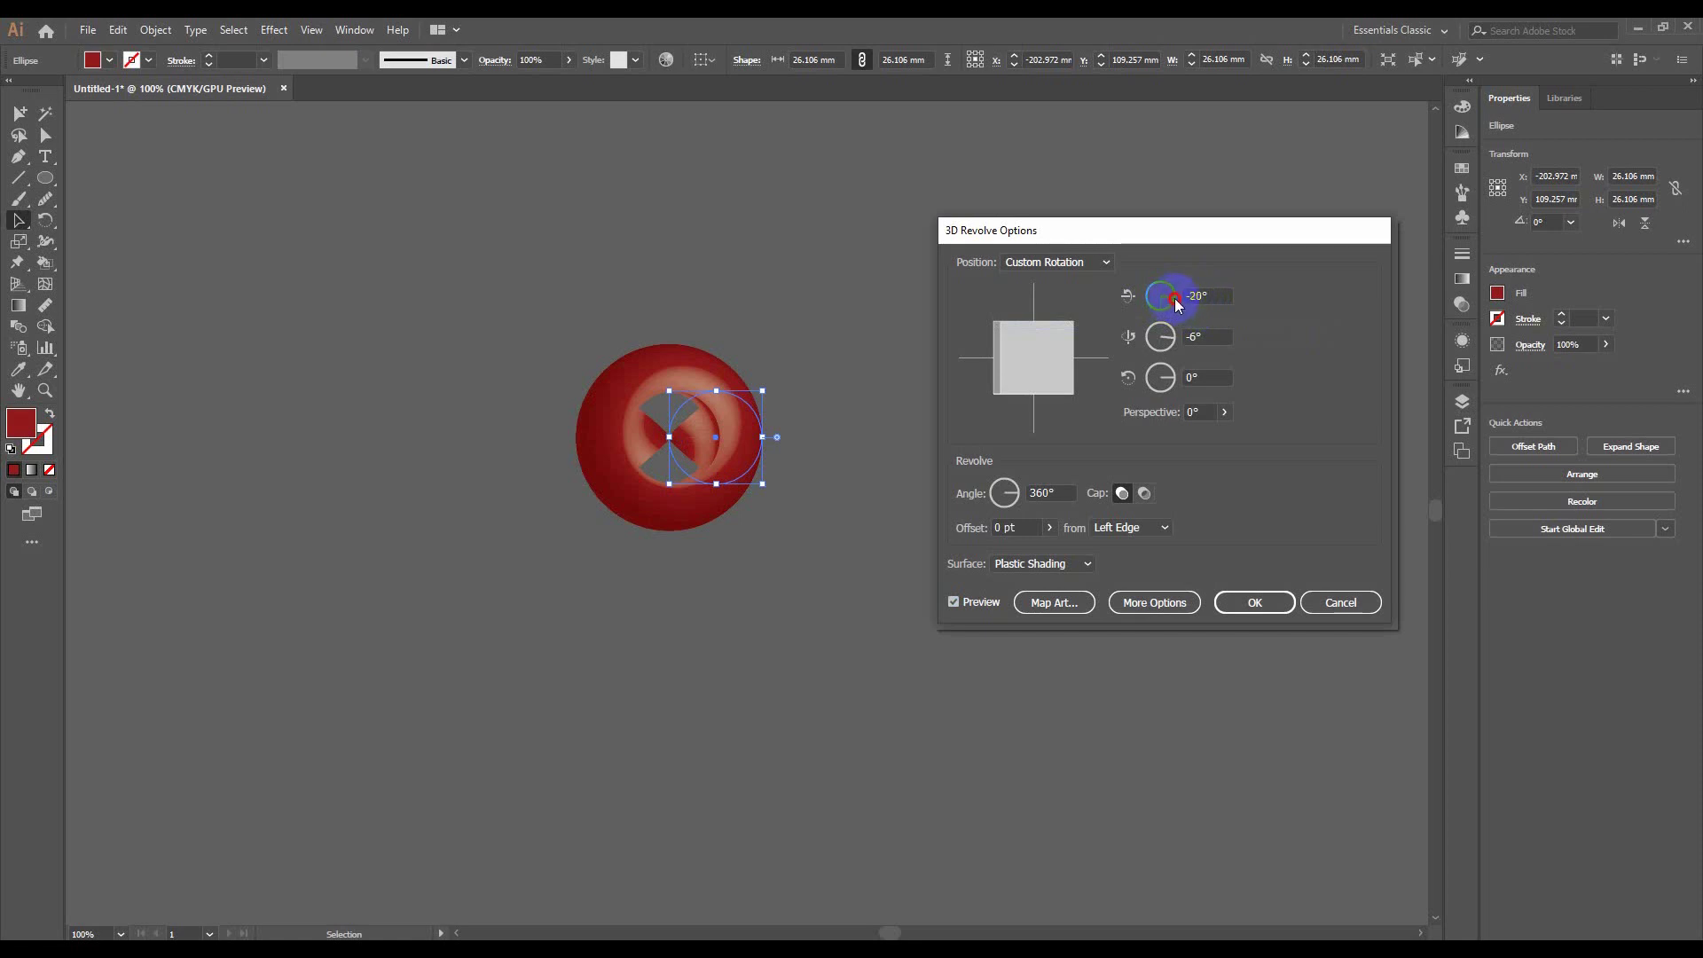
{"action": "left_click_drag", "start_coordinate": [1176, 306], "coordinate": [1176, 311]}
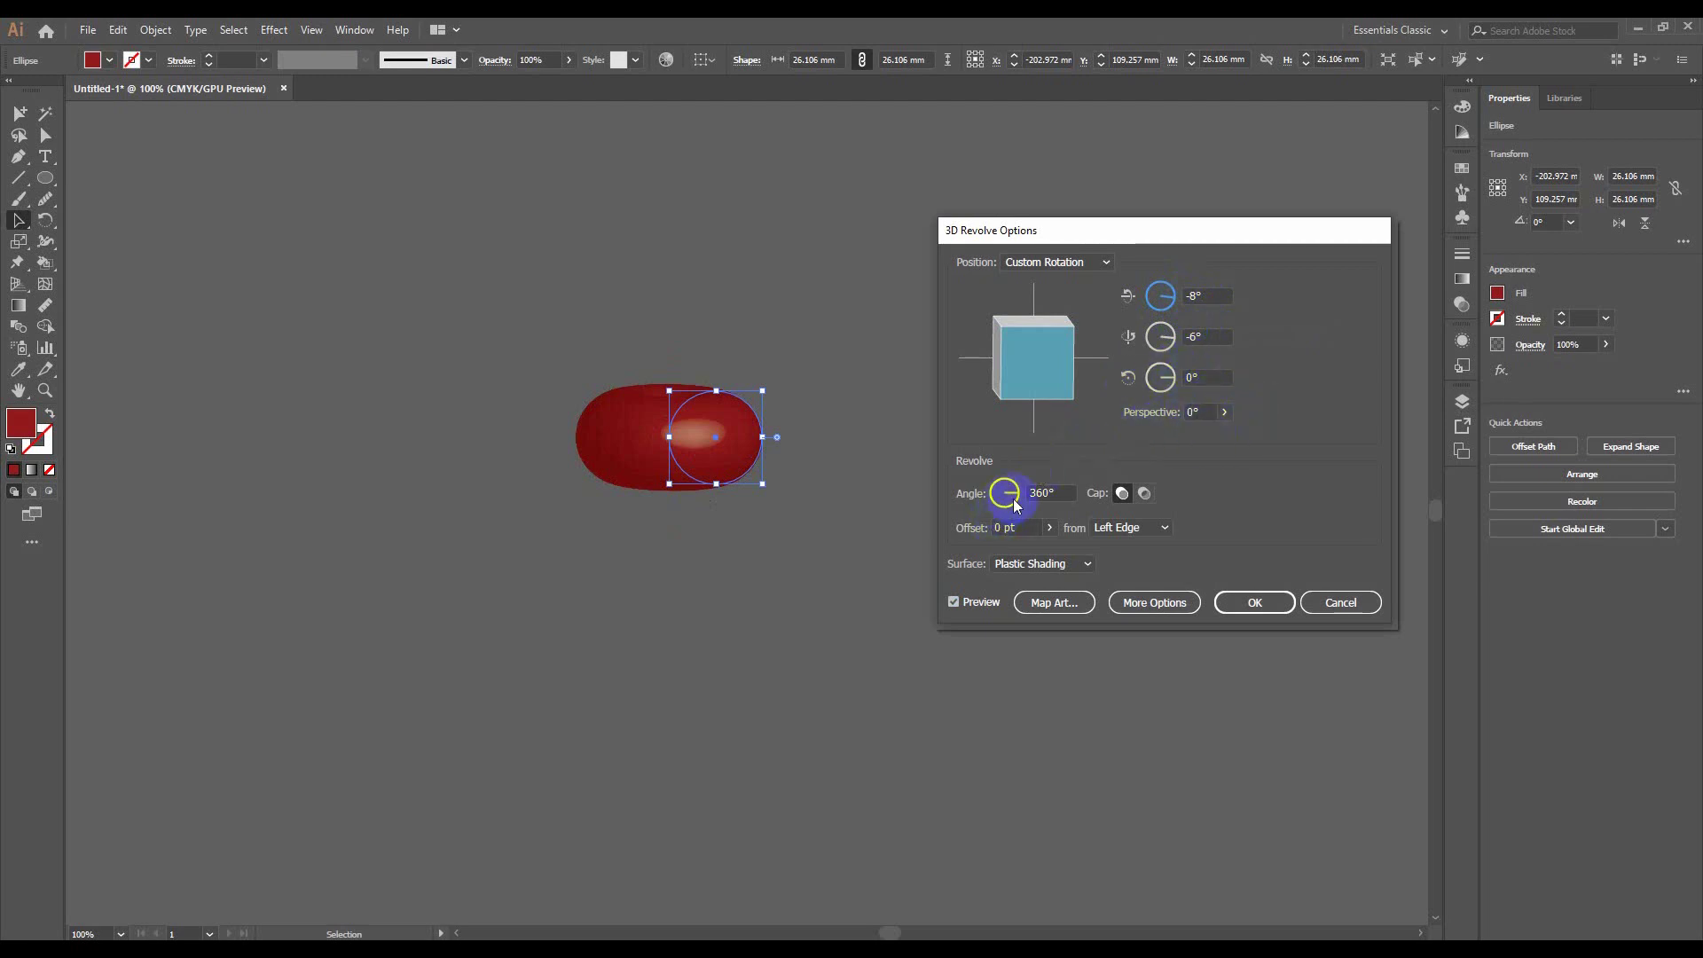
Experiment with revolve angles of 323°, 164°, 61° and 0°
{"action": "left_click_drag", "start_coordinate": [1007, 496], "coordinate": [1015, 503]}
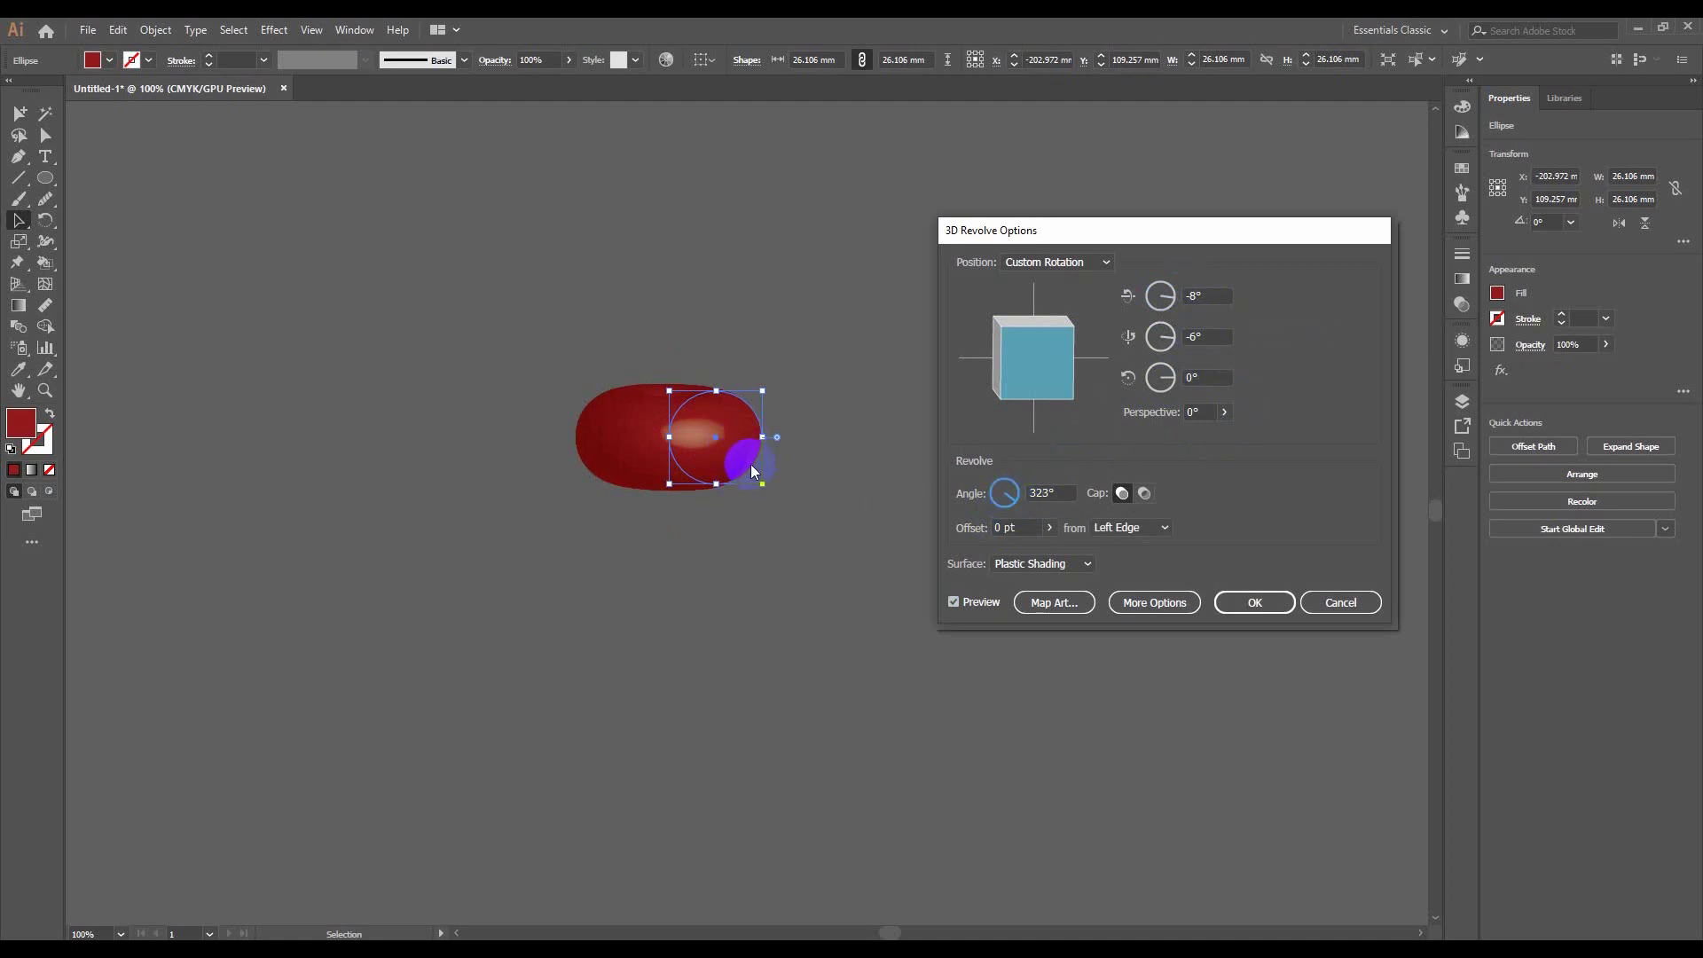
{"action": "left_click_drag", "start_coordinate": [1023, 492], "coordinate": [1013, 507]}
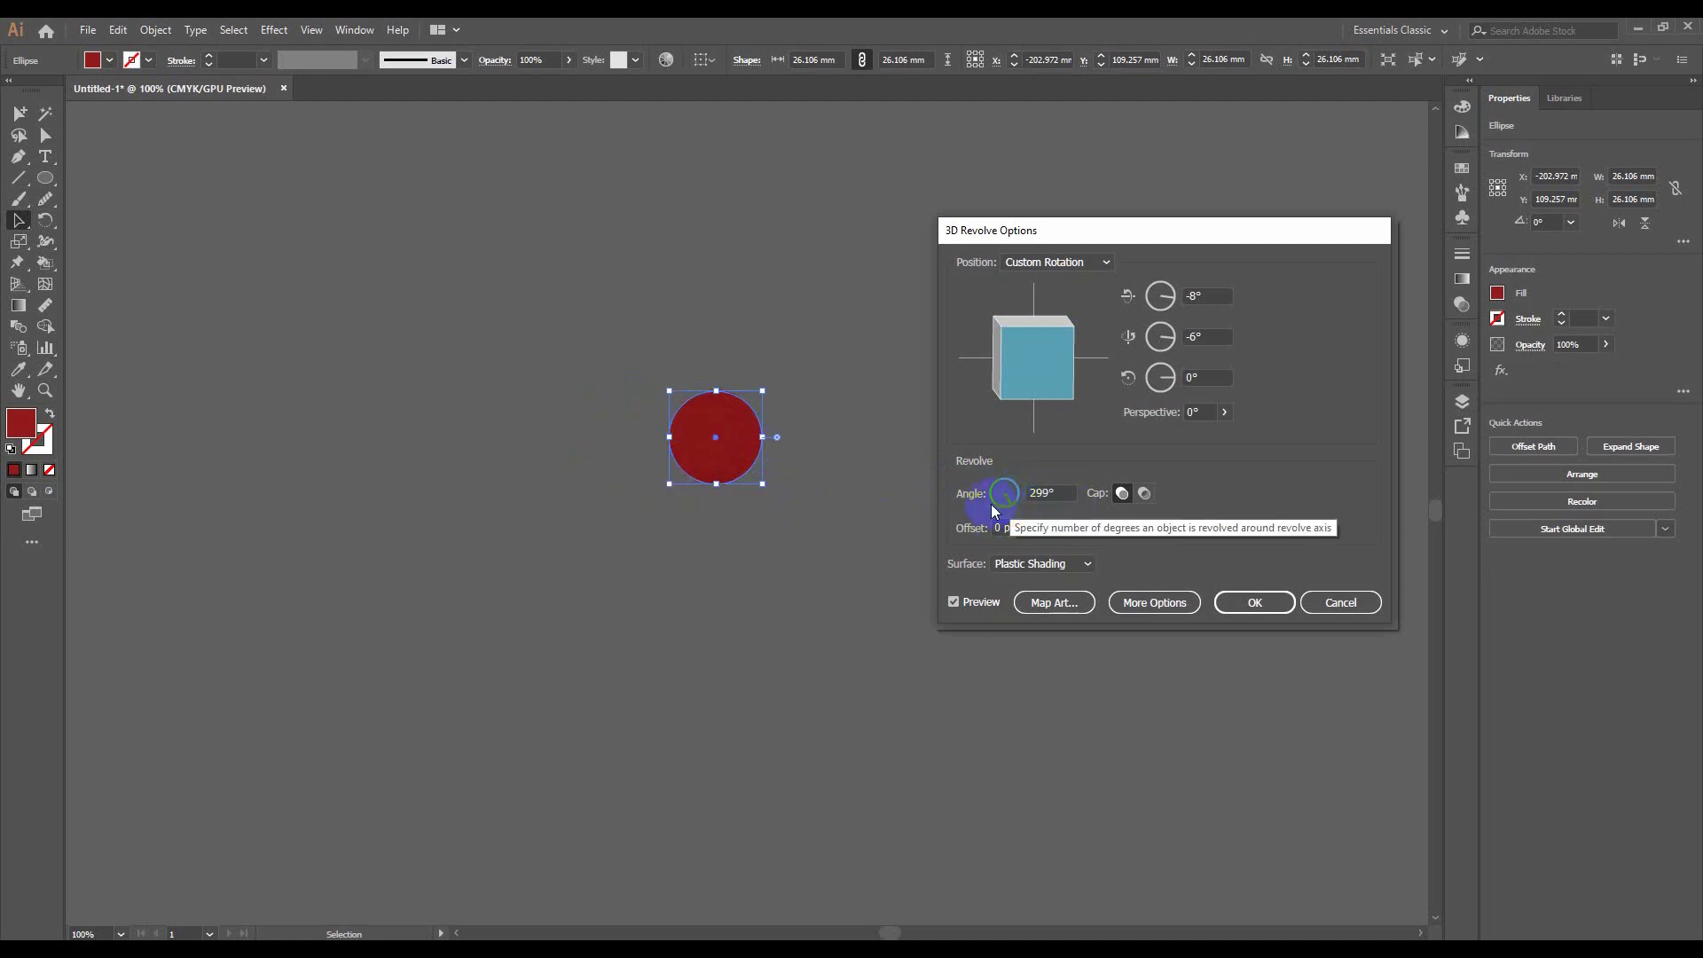
{"action": "left_click", "coordinate": [1011, 487]}
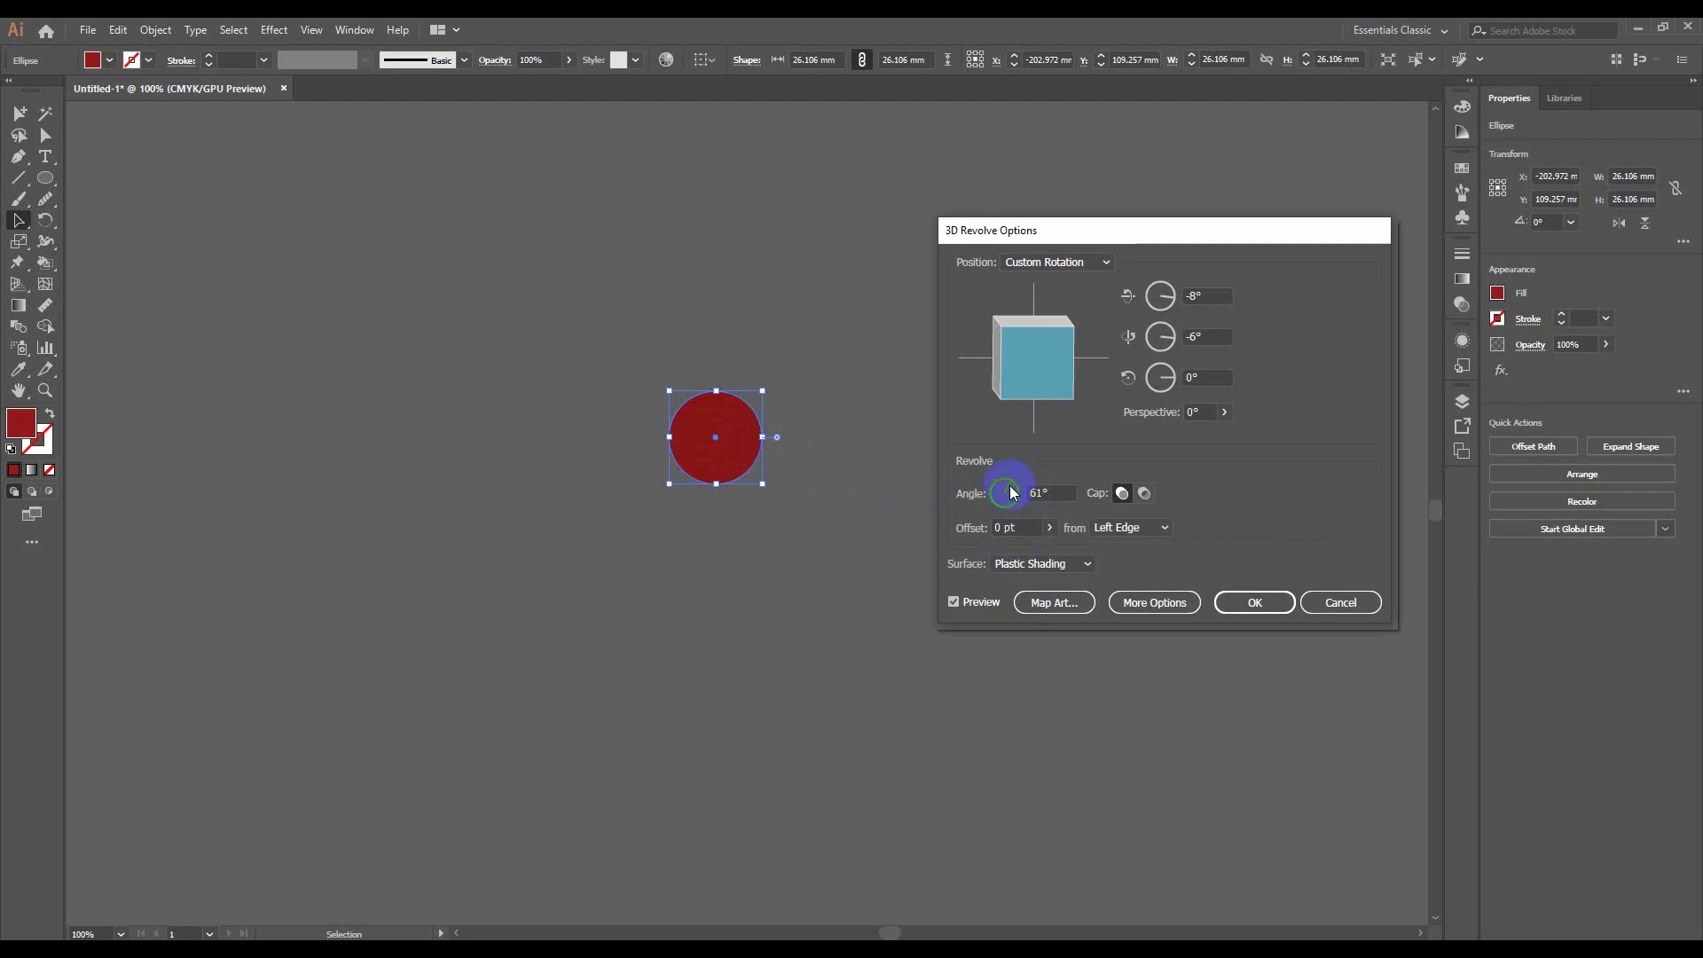
{"action": "left_click", "coordinate": [992, 489]}
{"action": "left_click", "coordinate": [1005, 497]}
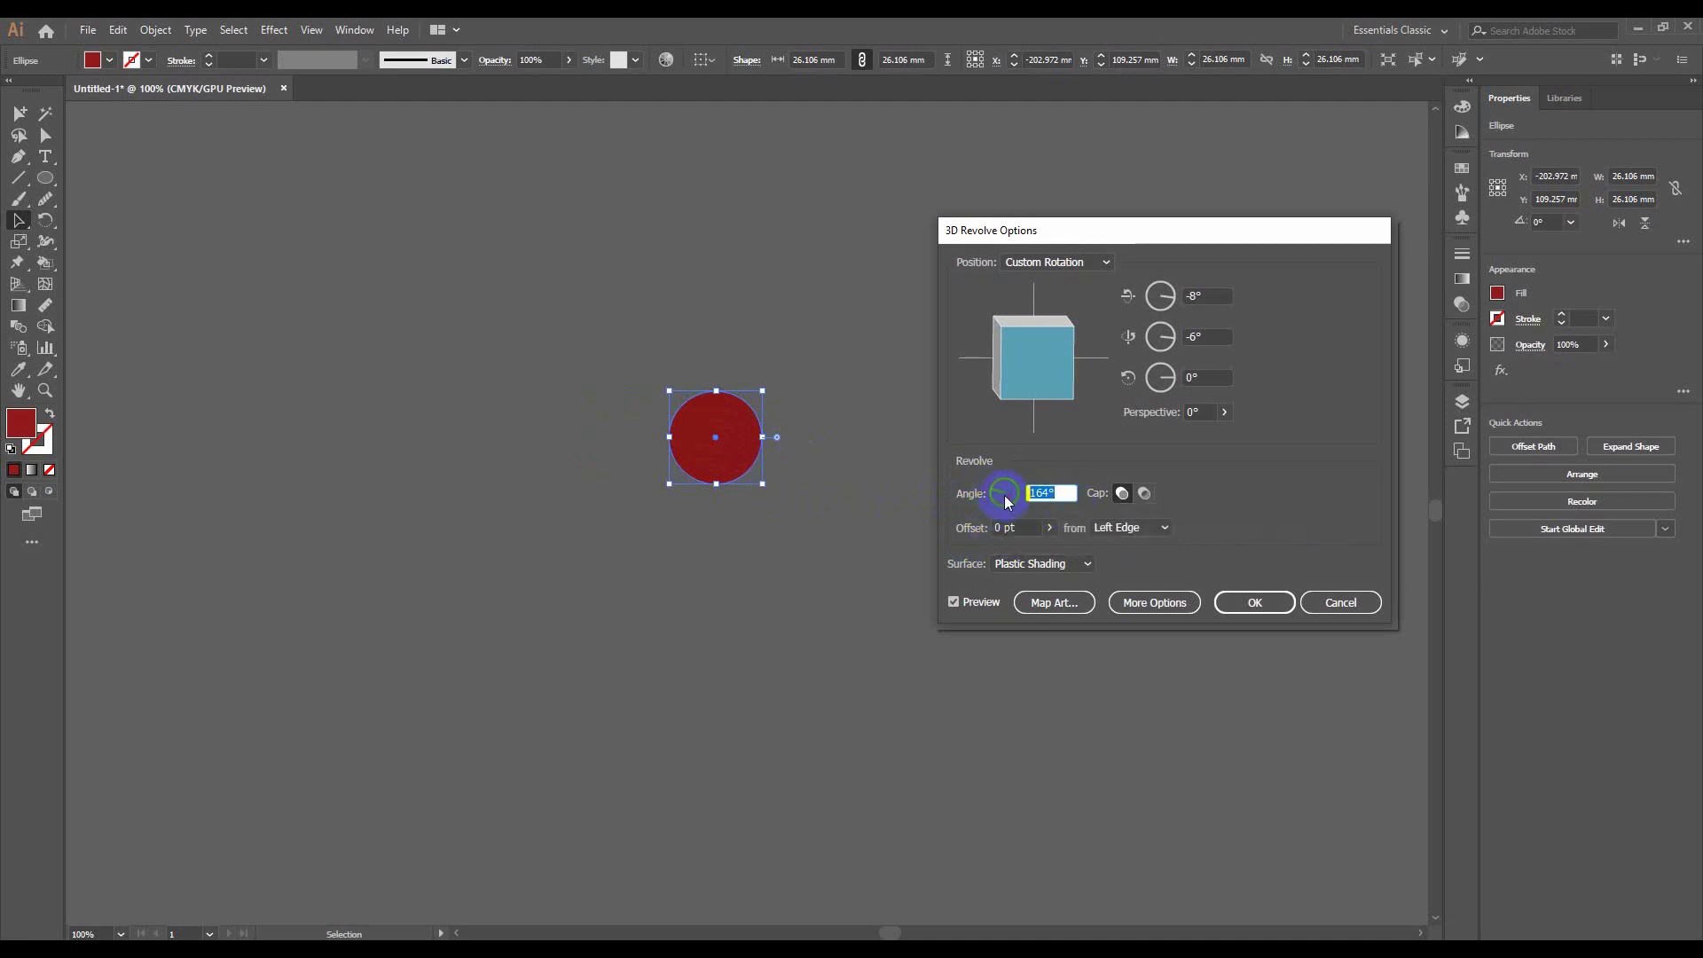
{"action": "type", "text": "0"}
{"action": "left_click", "coordinate": [1054, 454]}
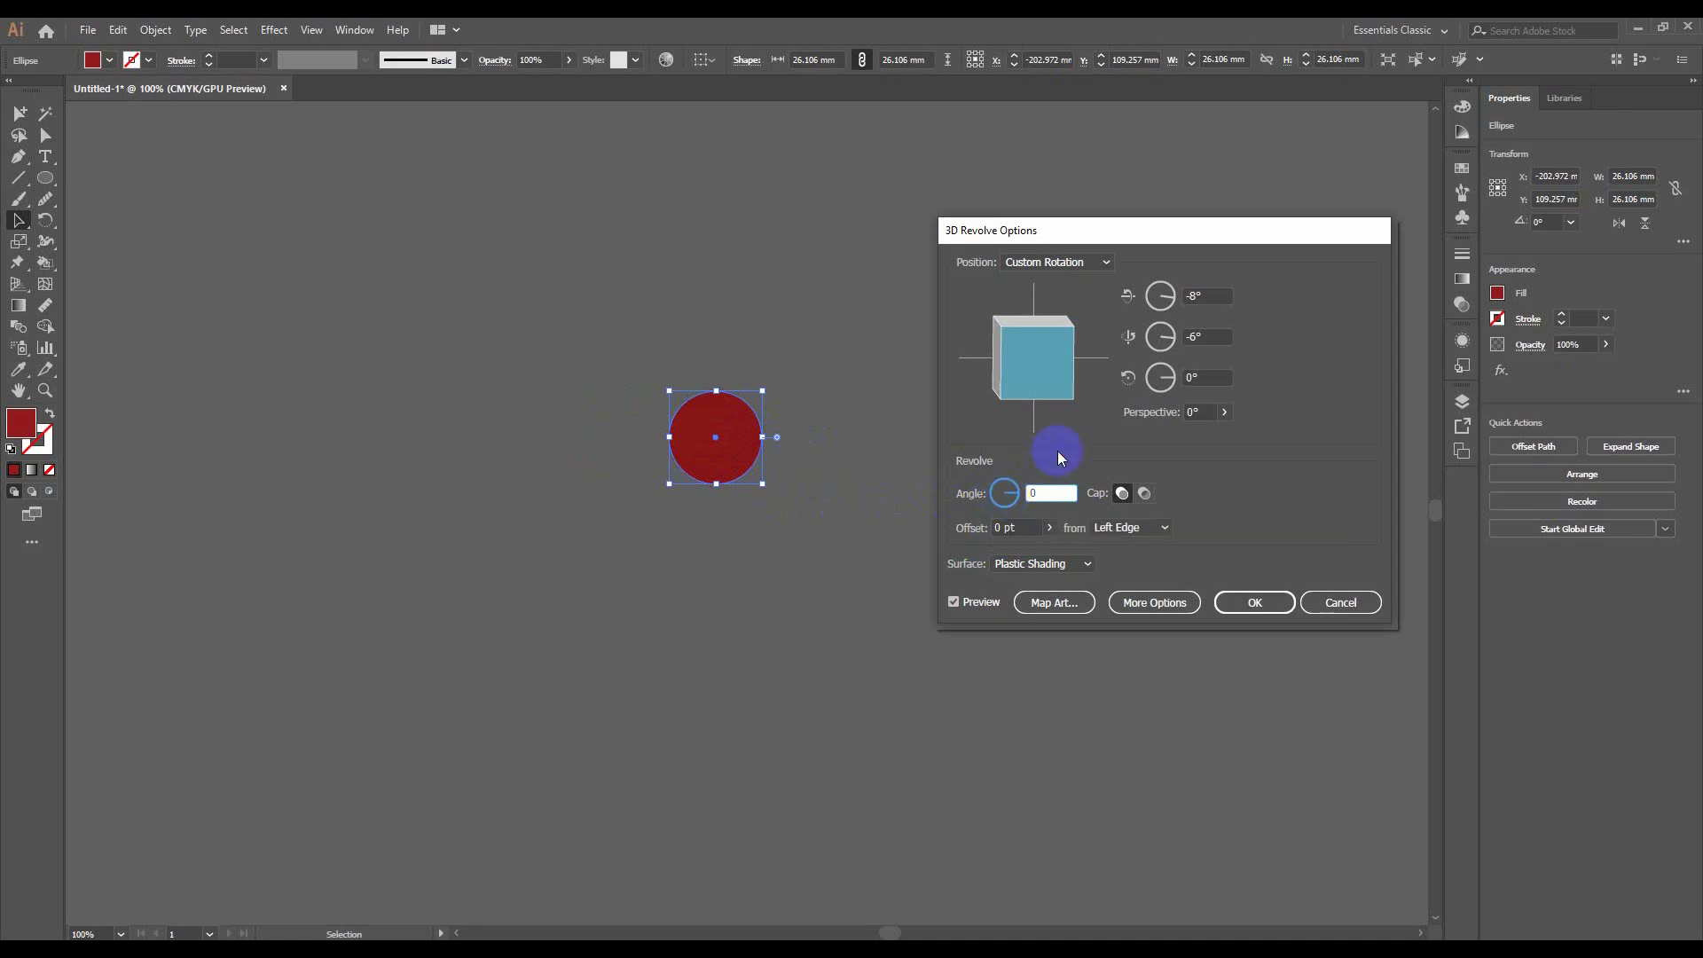
Set the revolve angle back to 360° and apply the 3D effect
{"action": "double_click", "coordinate": [1032, 493]}
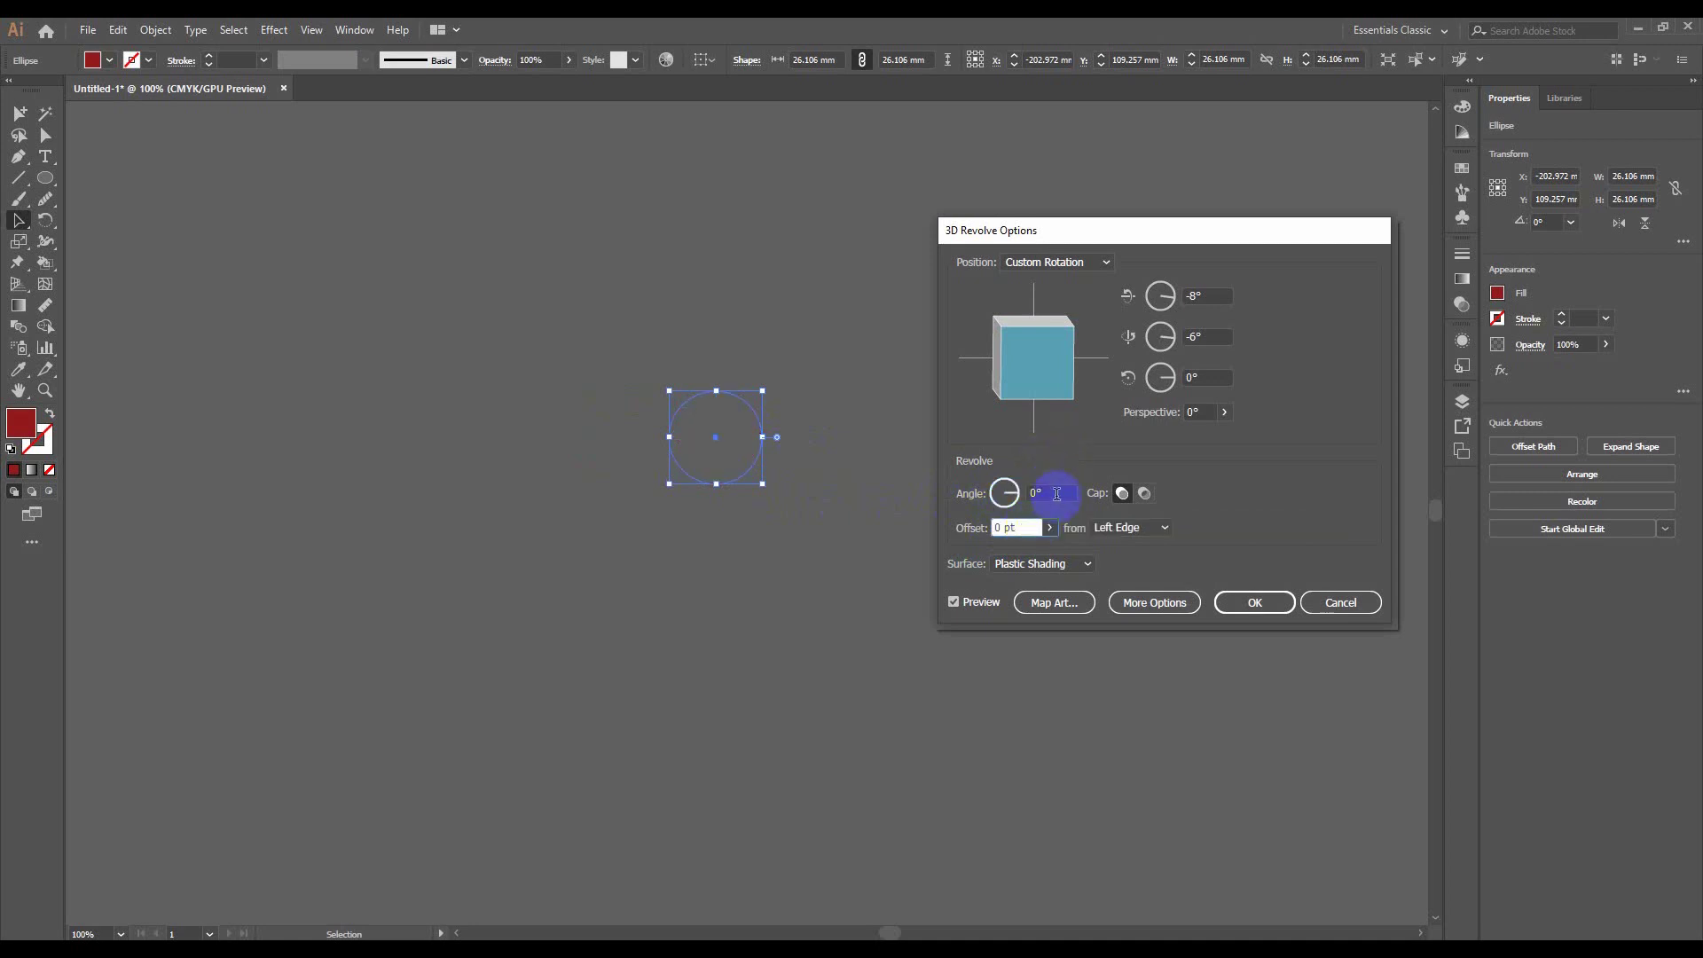
{"action": "left_click_drag", "start_coordinate": [1056, 493], "coordinate": [1022, 495]}
{"action": "type", "text": "3"}
{"action": "type", "text": "60"}
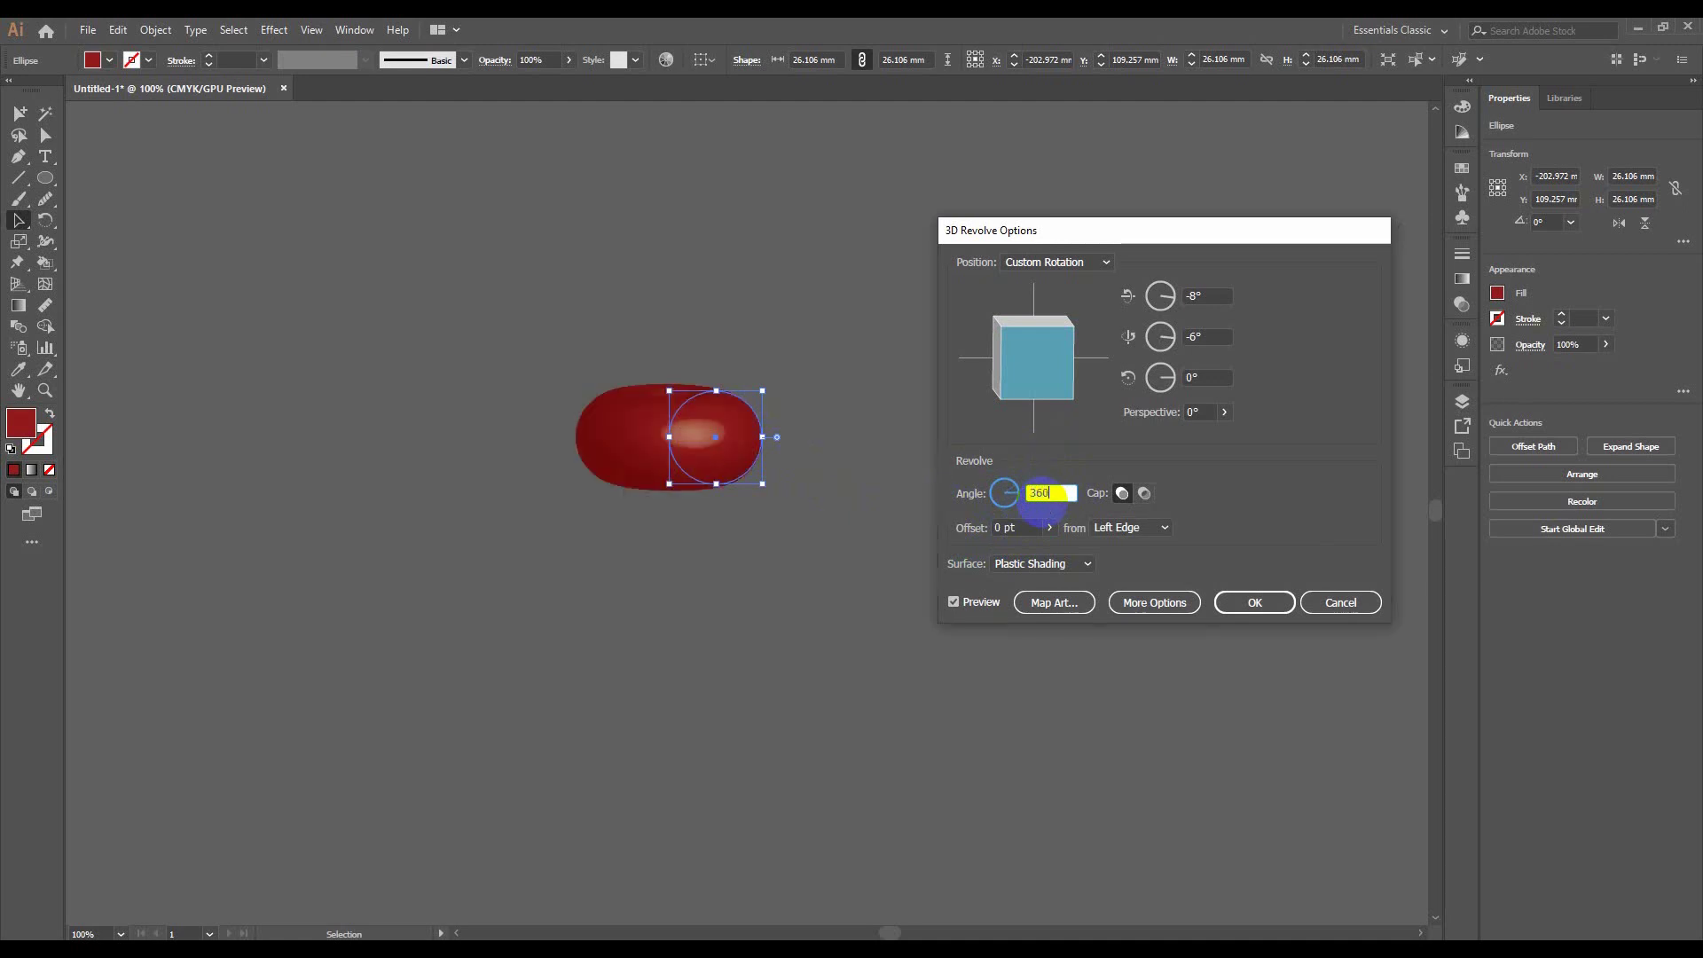
{"action": "key", "text": "Return"}
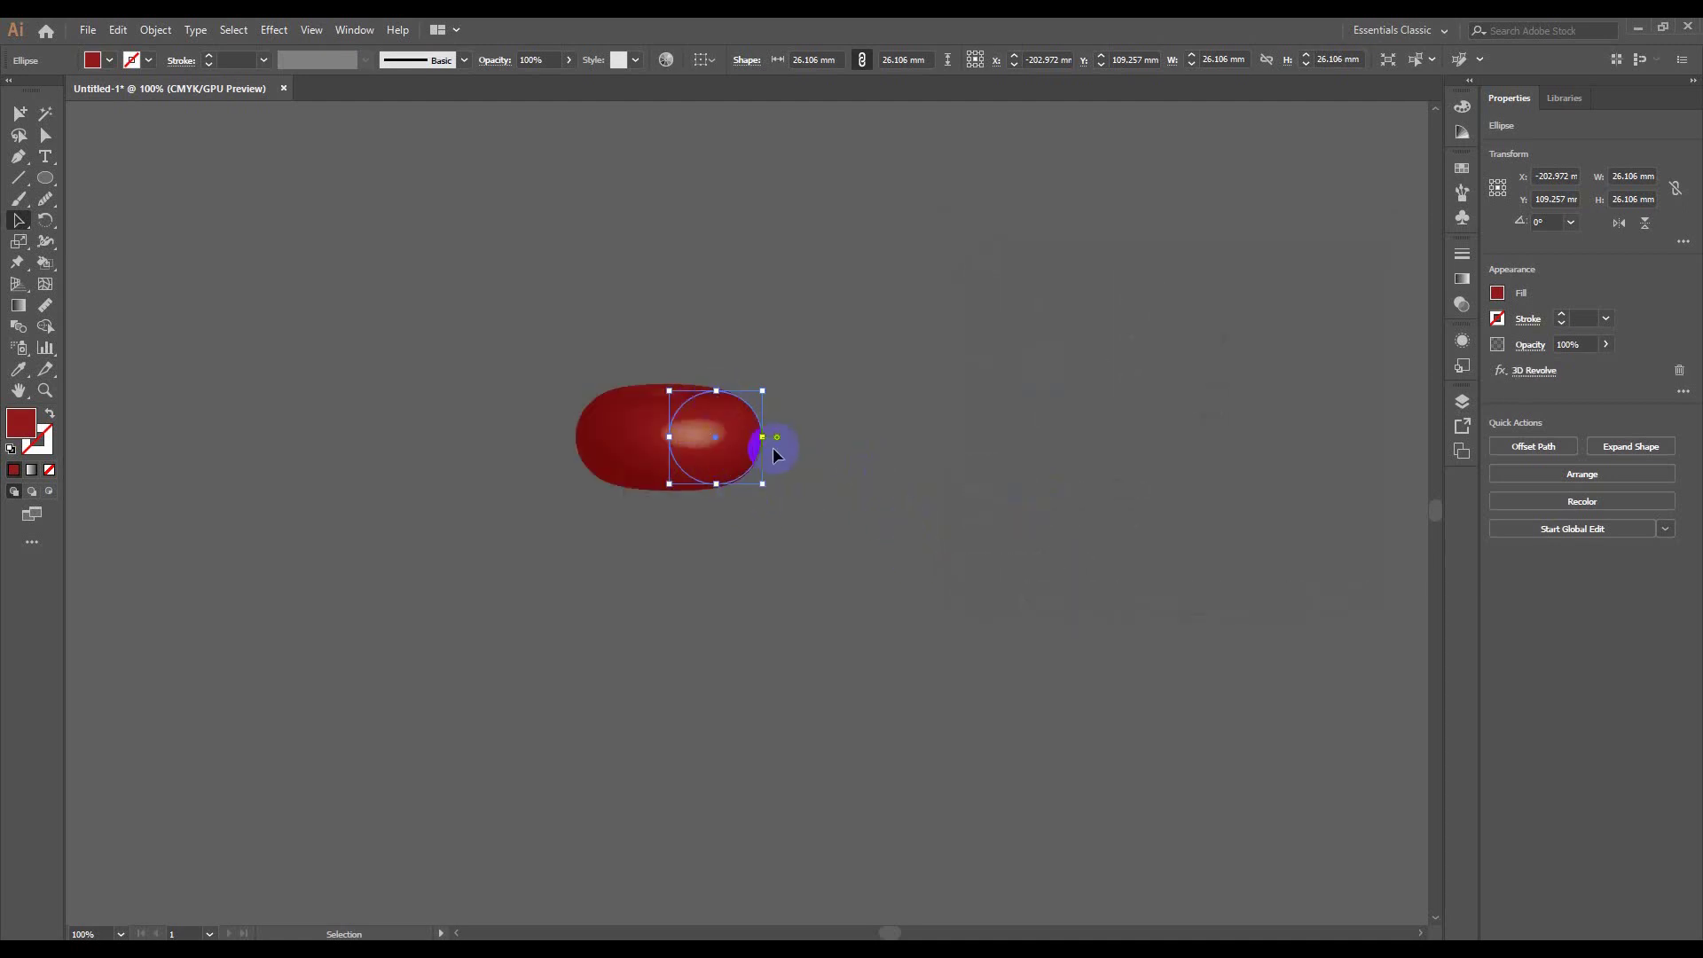
Select and delete the 3D red pill
{"action": "left_click", "coordinate": [576, 315]}
{"action": "left_click", "coordinate": [692, 426]}
{"action": "key", "text": "Delete"}
Draw a smaller red ellipse, about 16.4 × 14.9 mm, left of centre
{"action": "left_click", "coordinate": [43, 180]}
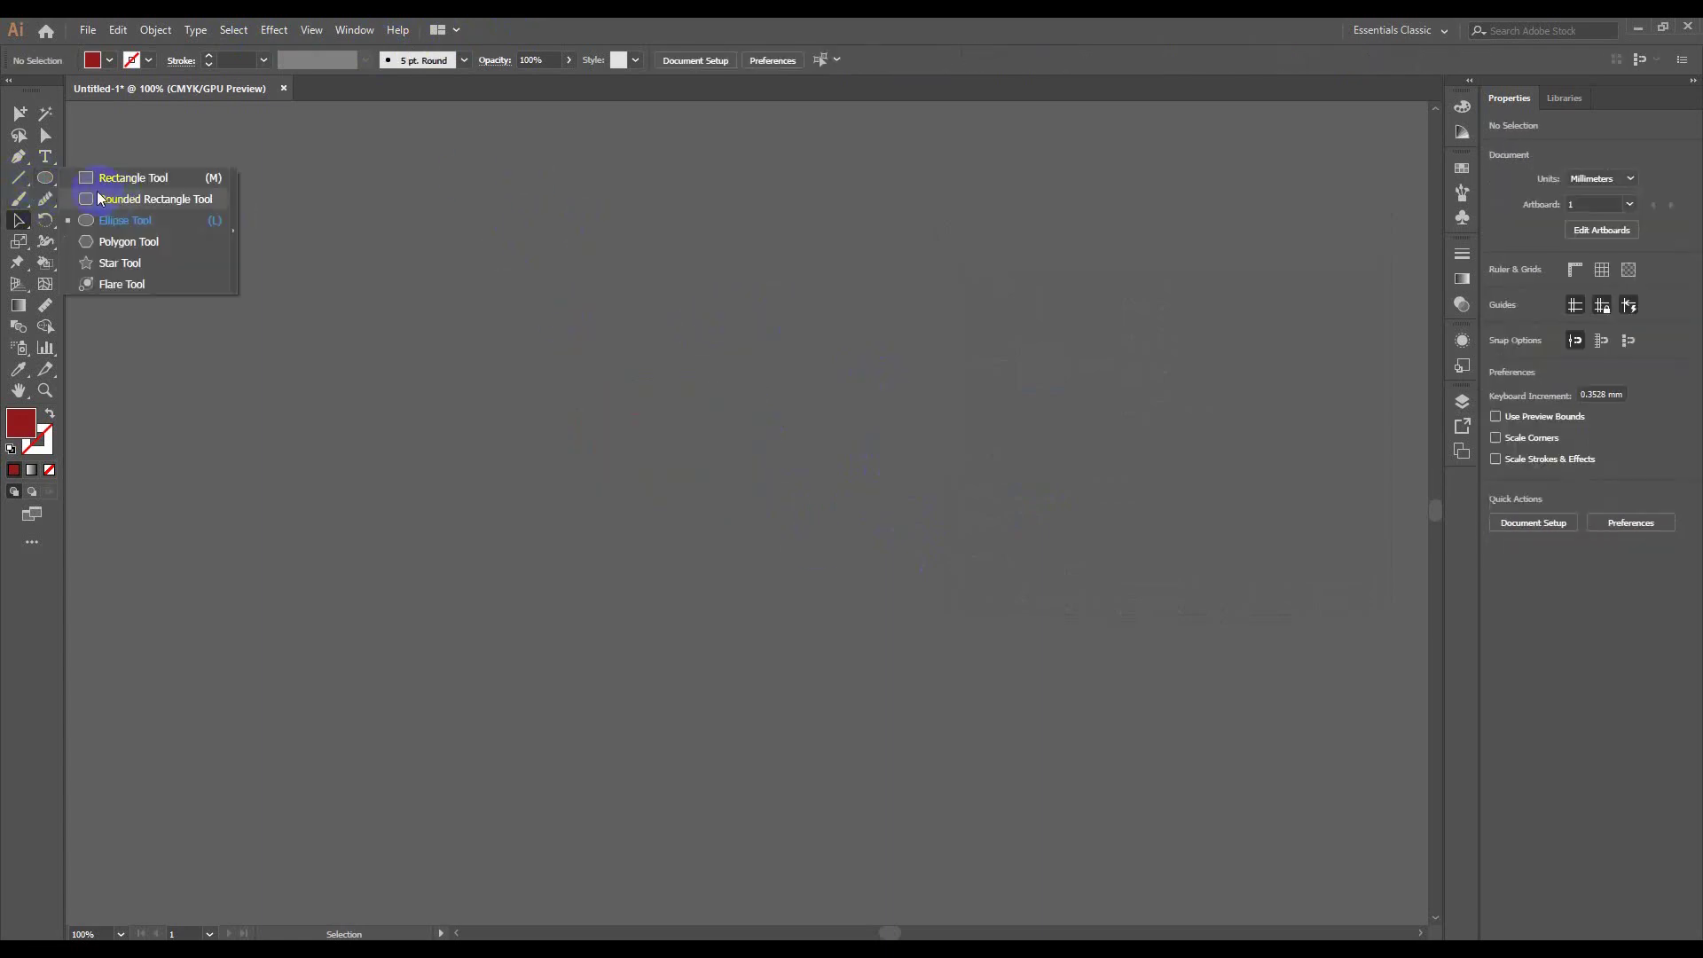
{"action": "left_click", "coordinate": [100, 220]}
{"action": "left_click_drag", "start_coordinate": [449, 345], "coordinate": [510, 399]}
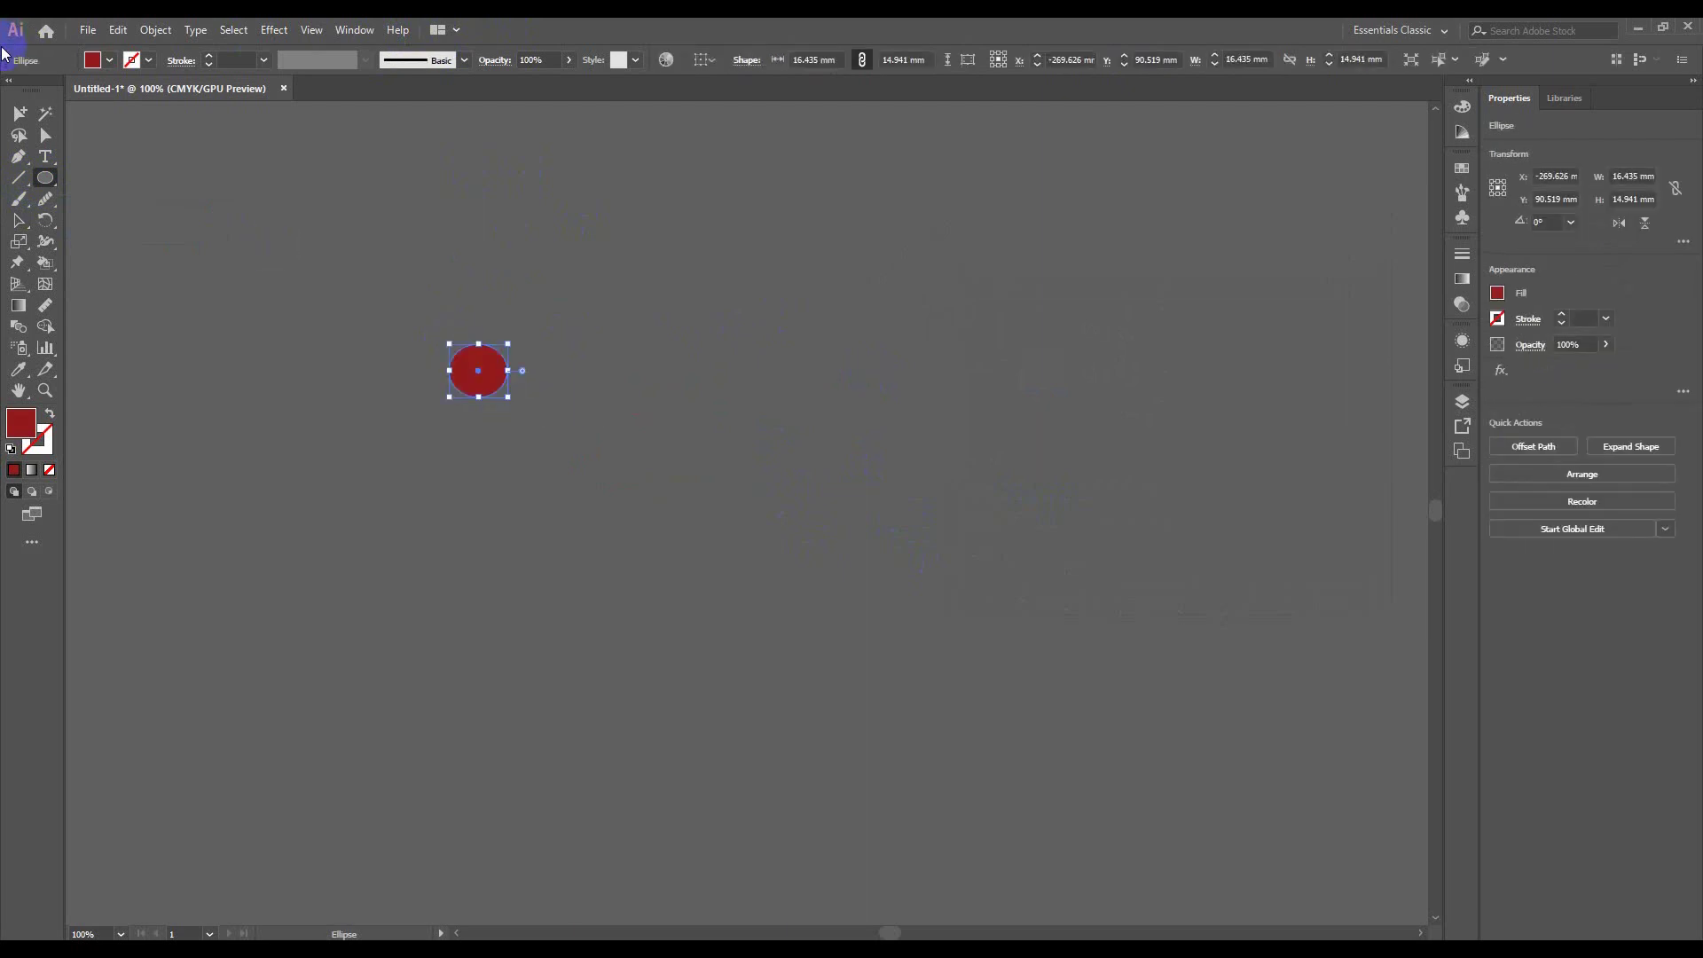
{"action": "left_click", "coordinate": [21, 224]}
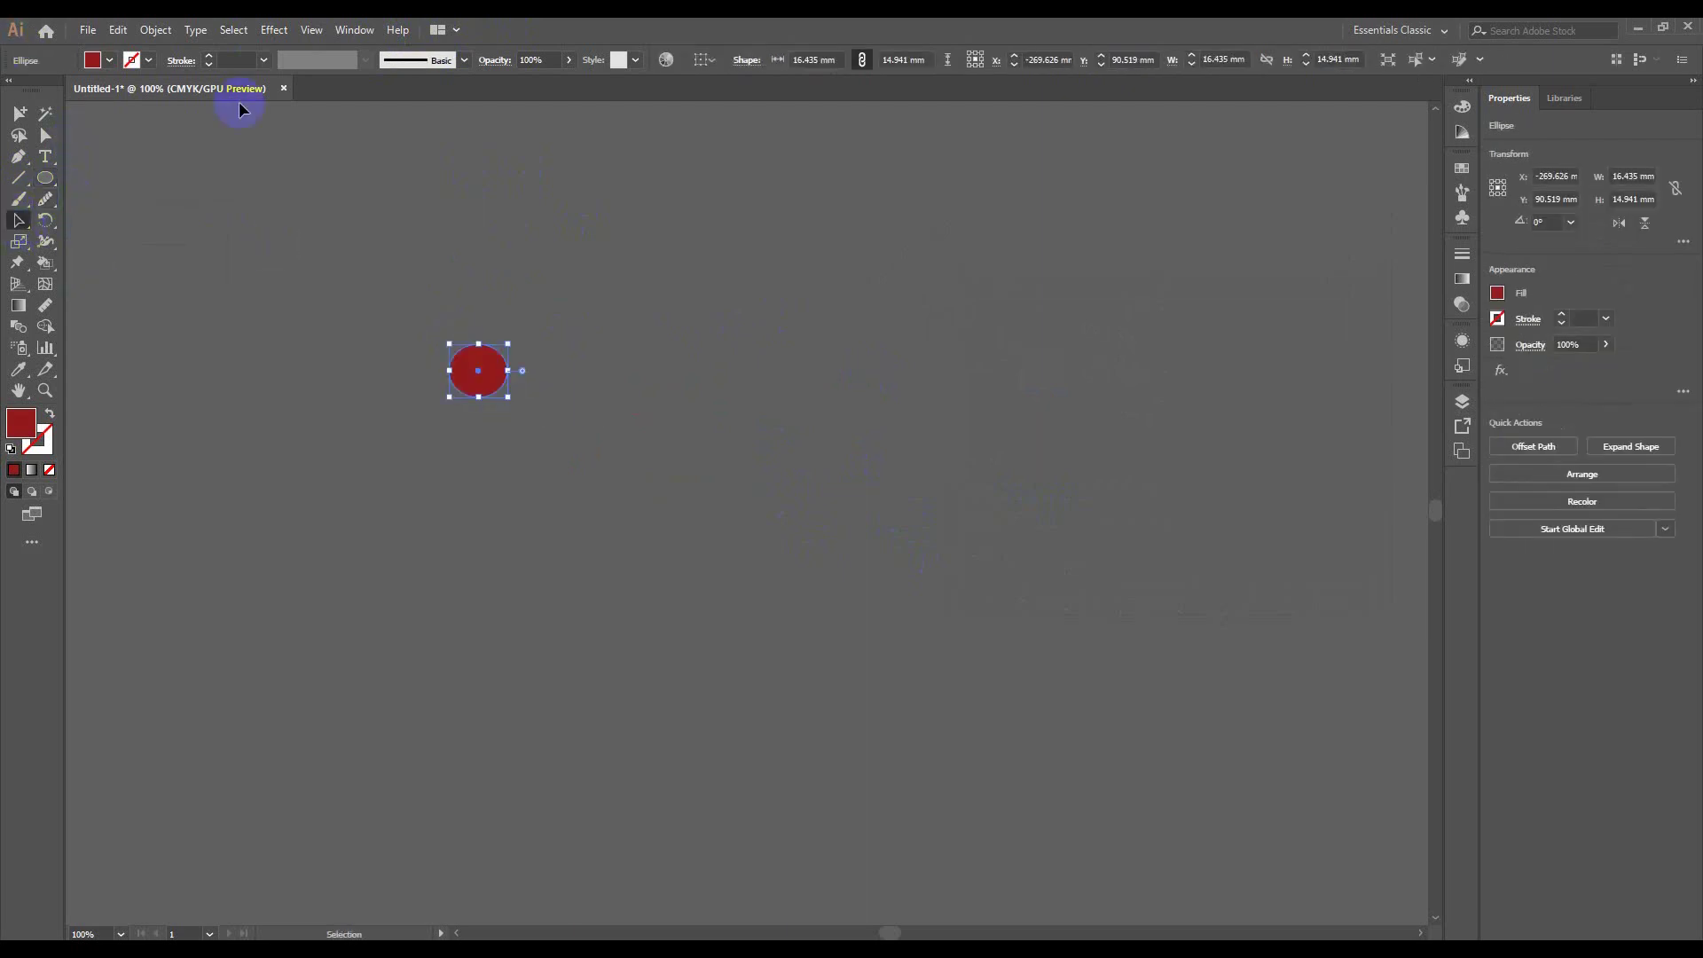
{"action": "left_click", "coordinate": [274, 29]}
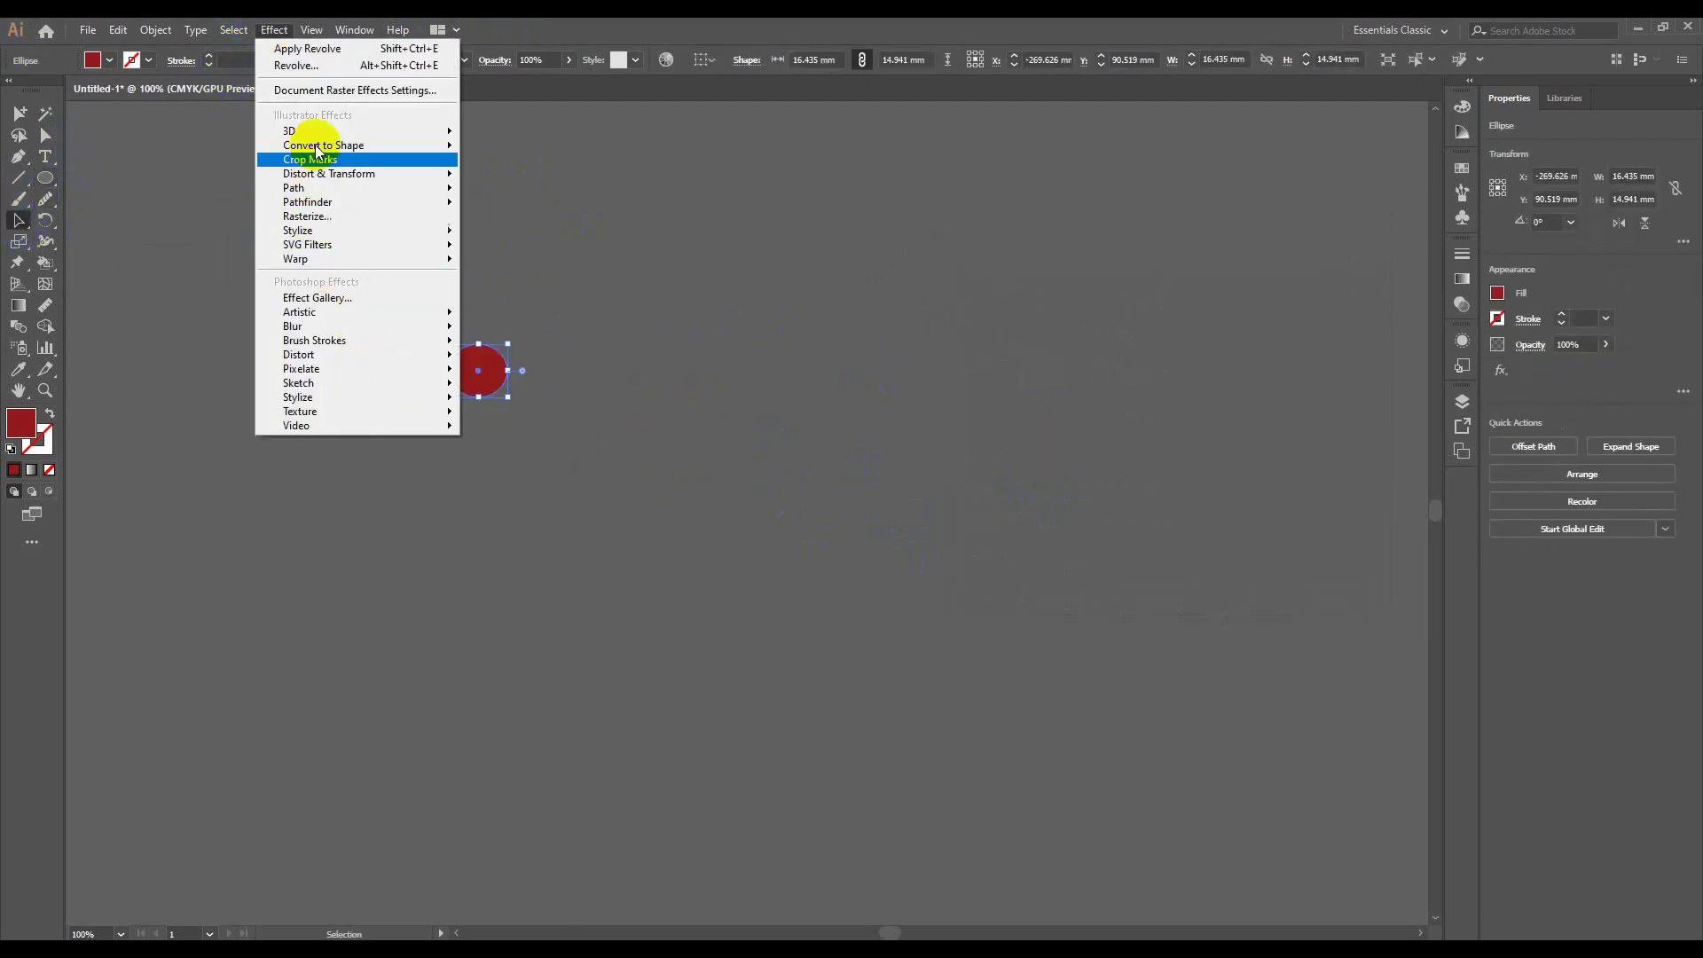
{"action": "mouse_move", "coordinate": [353, 131]}
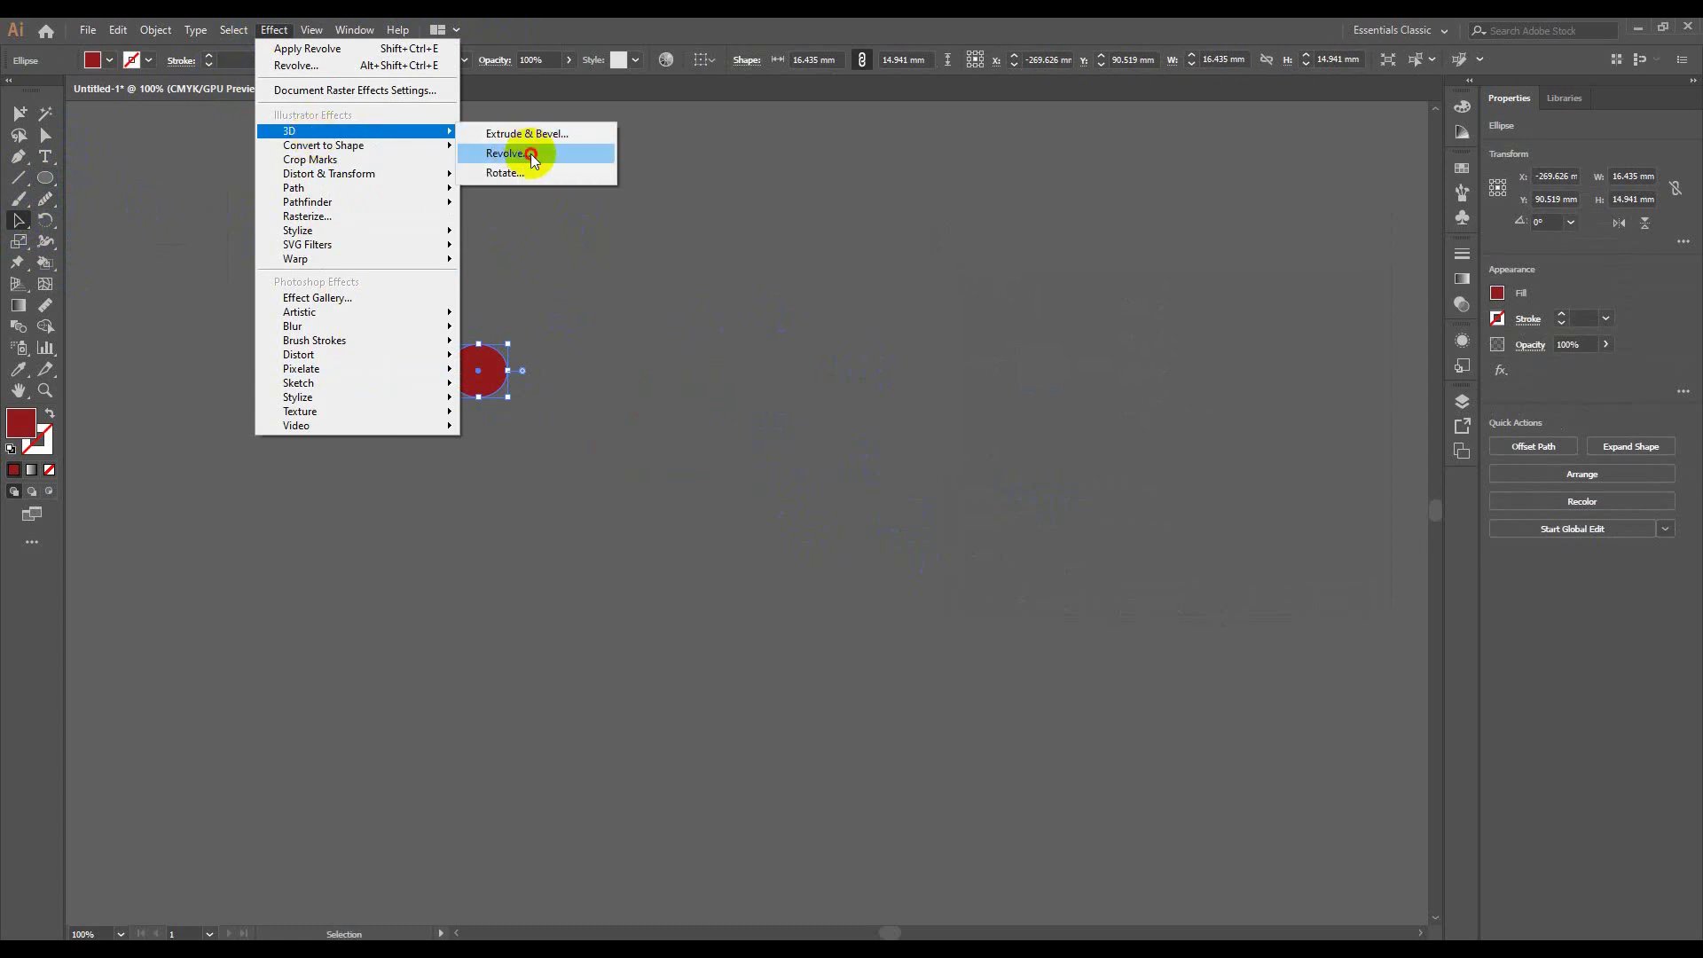
Apply 3D Revolve to the ellipse with Preview, trying hollow then solid caps
{"action": "left_click", "coordinate": [514, 153]}
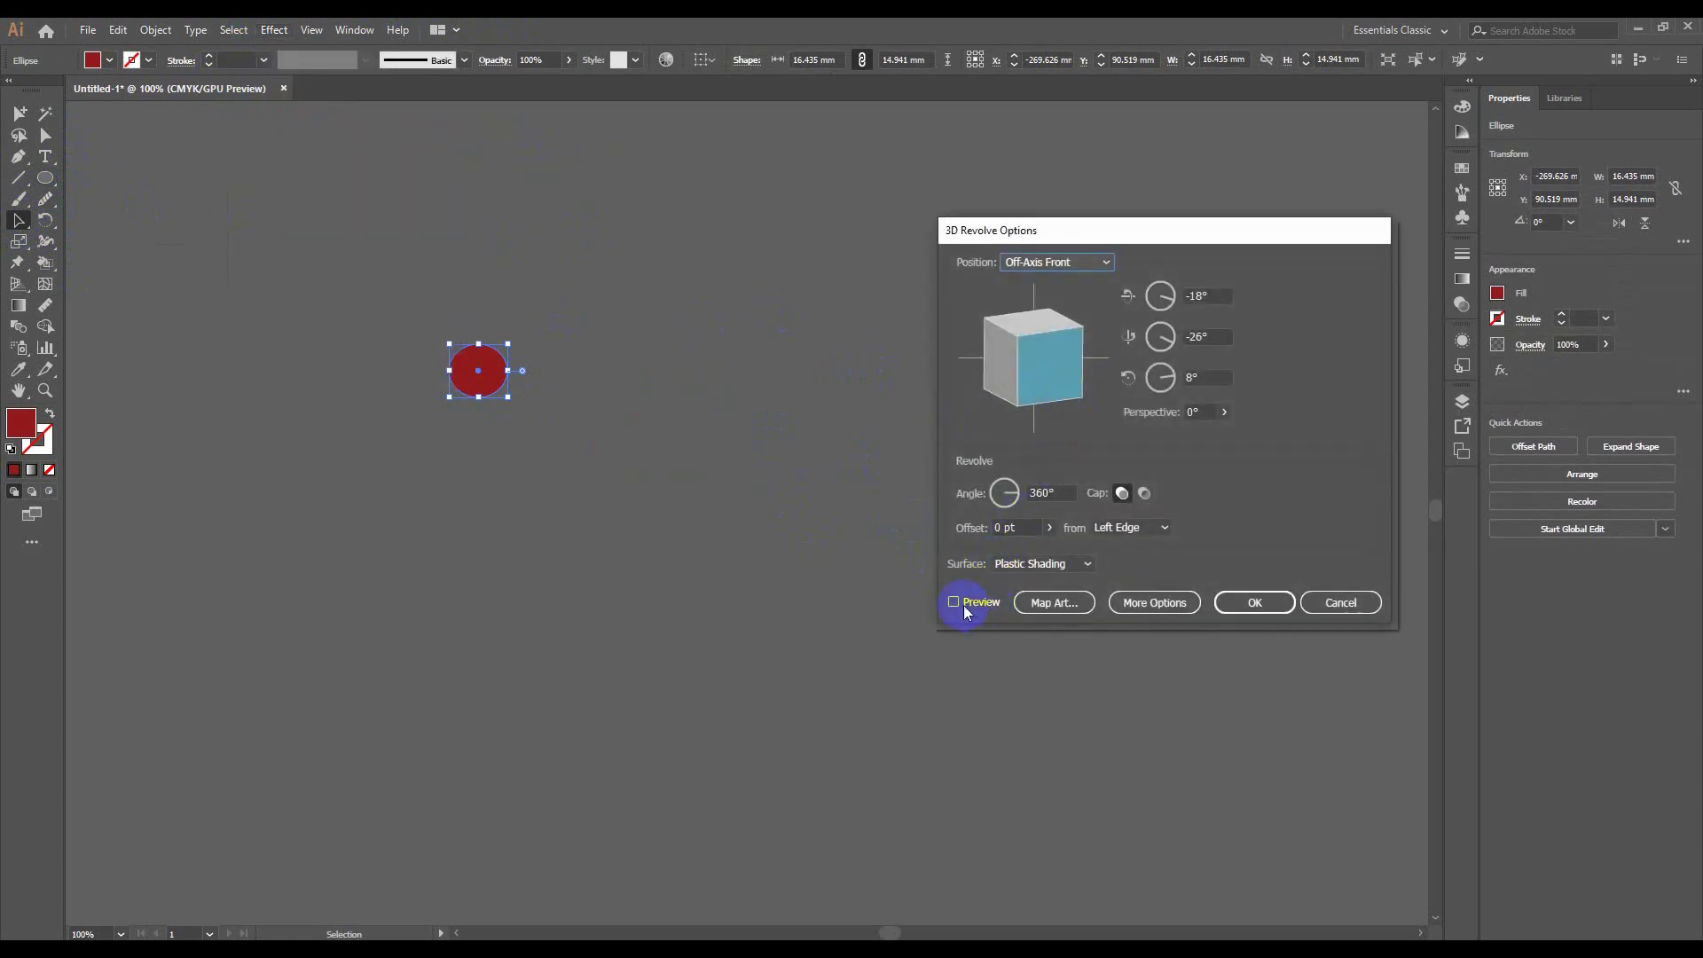
{"action": "left_click", "coordinate": [958, 603]}
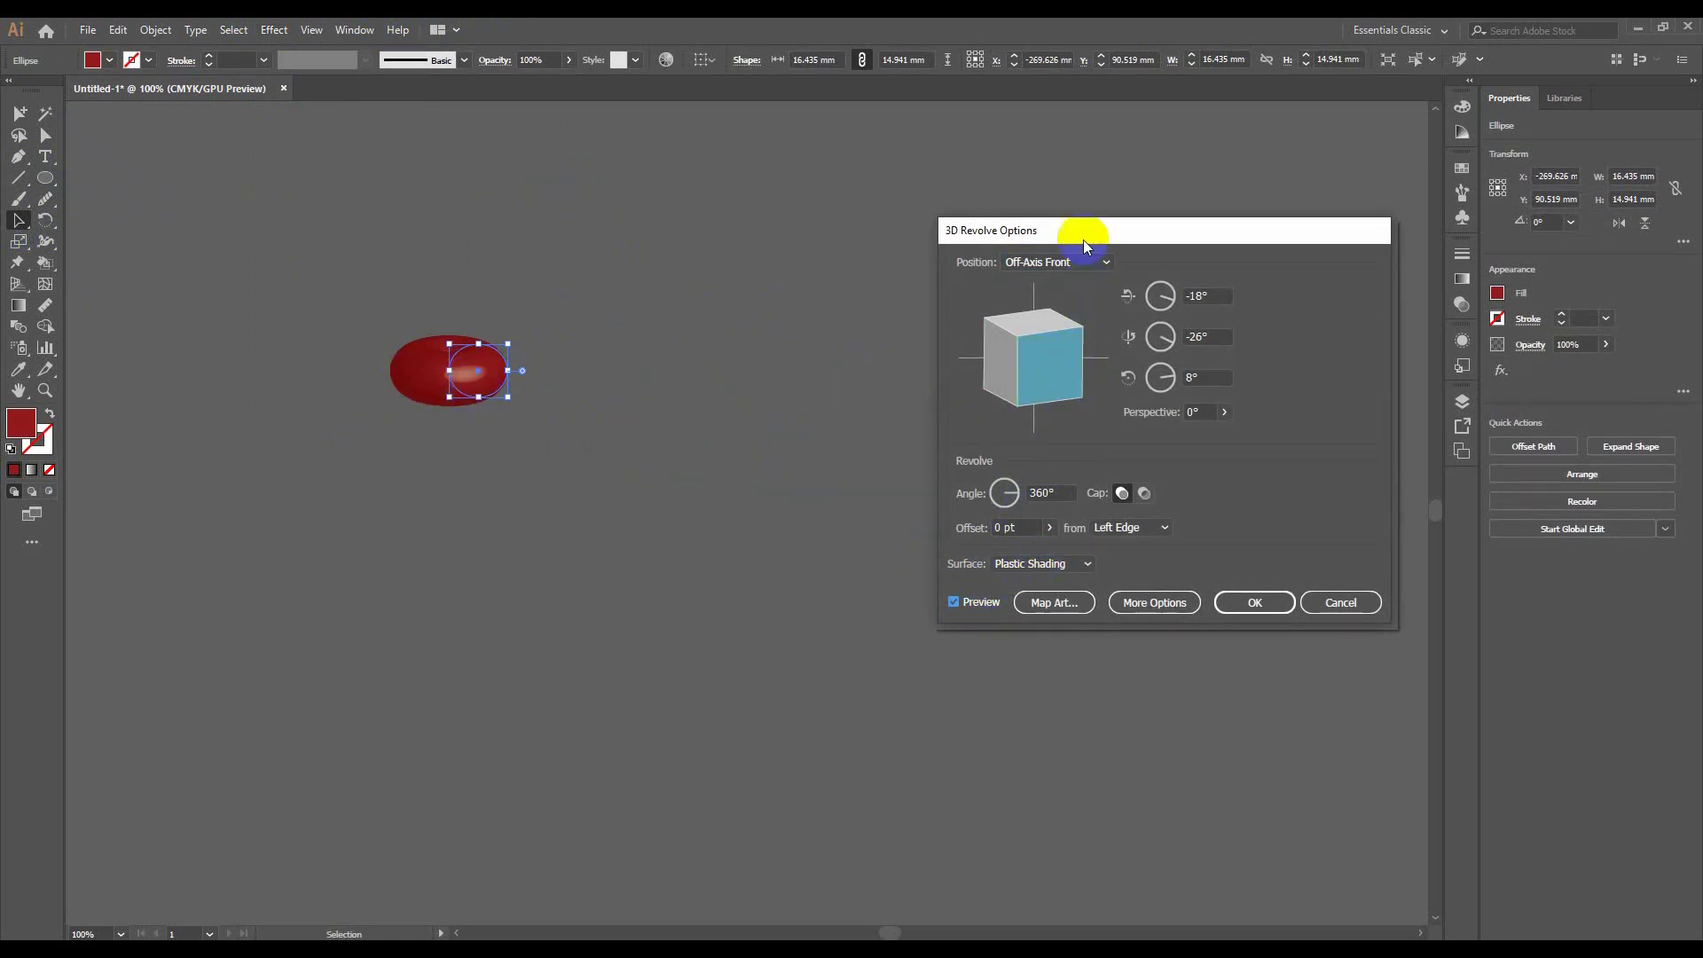
{"action": "mouse_move", "coordinate": [1083, 237]}
{"action": "left_mouse_down"}
{"action": "mouse_move", "coordinate": [805, 204]}
{"action": "mouse_move", "coordinate": [858, 181]}
{"action": "left_mouse_up"}
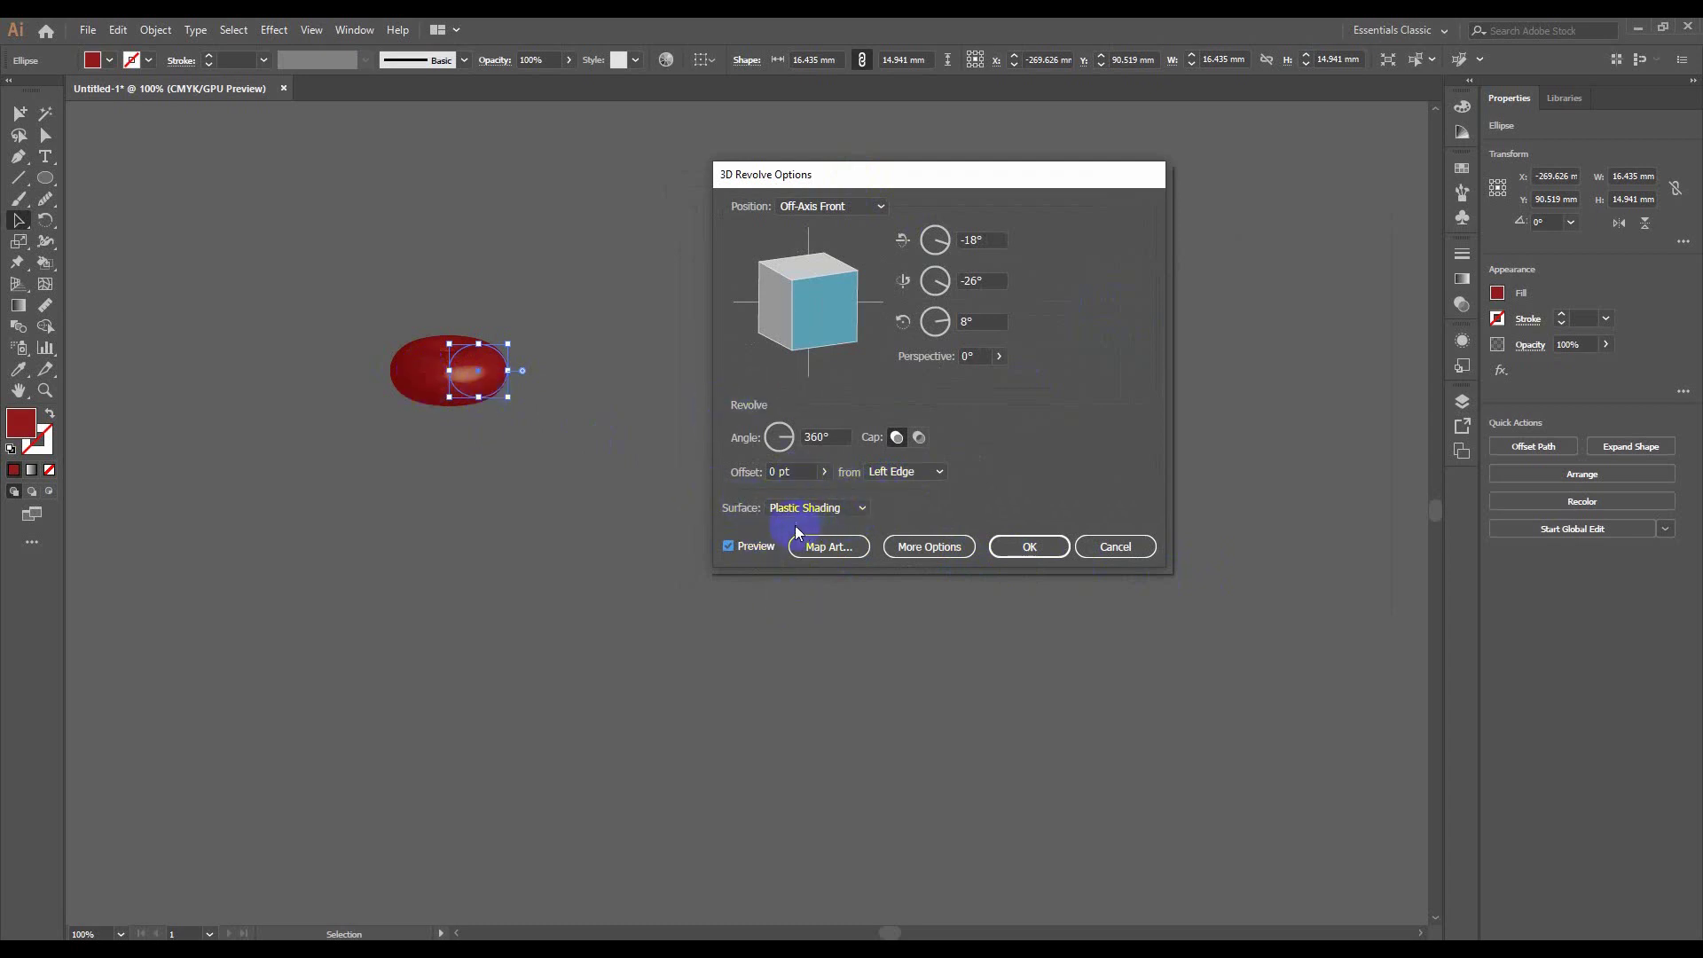
{"action": "left_click", "coordinate": [919, 439]}
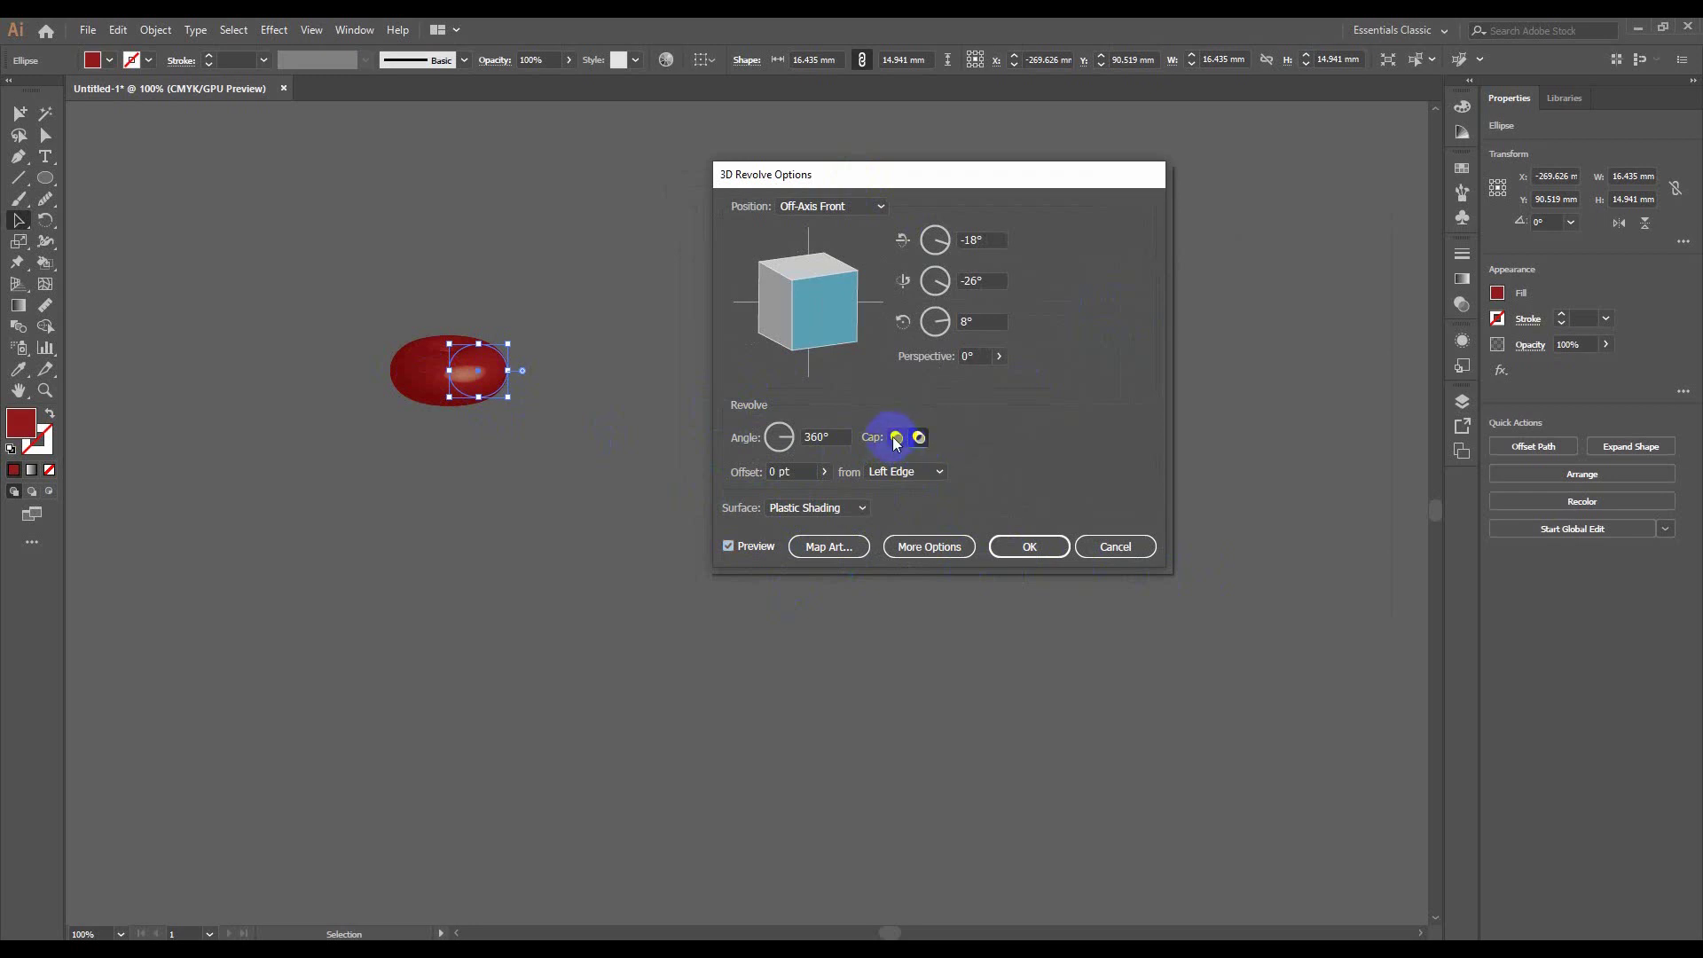
{"action": "left_click", "coordinate": [897, 438]}
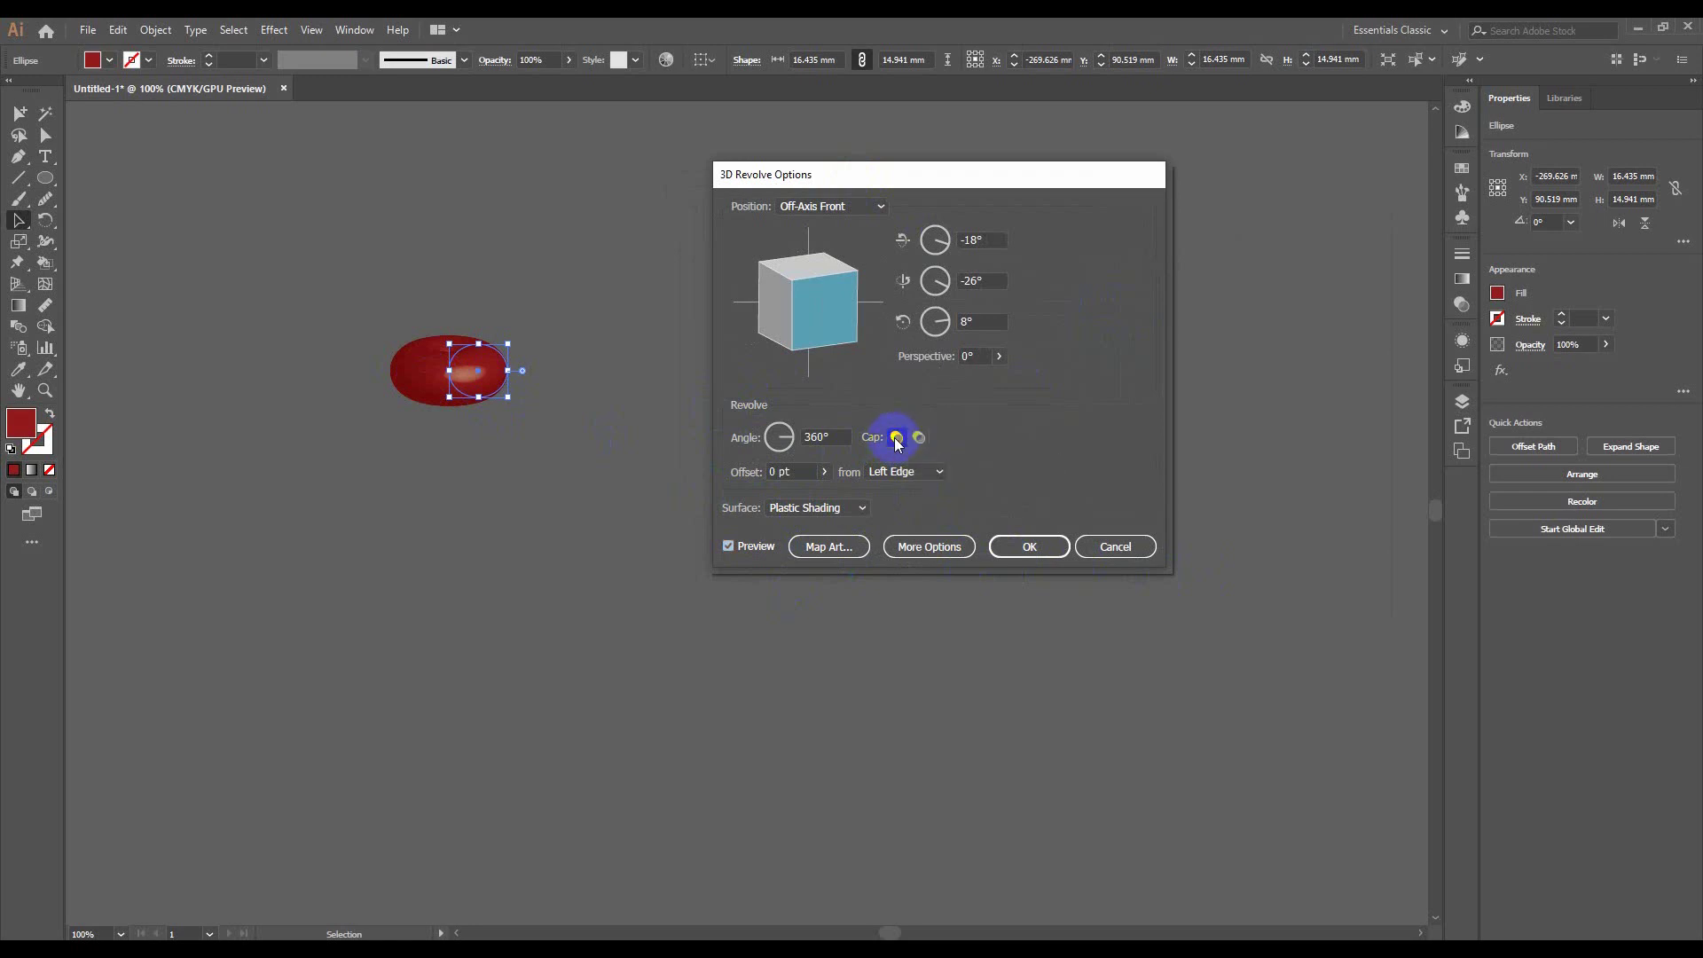
Cycle surface shading through Diffuse, Wireframe and No Shading, ending on Plastic Shading
{"action": "left_click", "coordinate": [827, 513]}
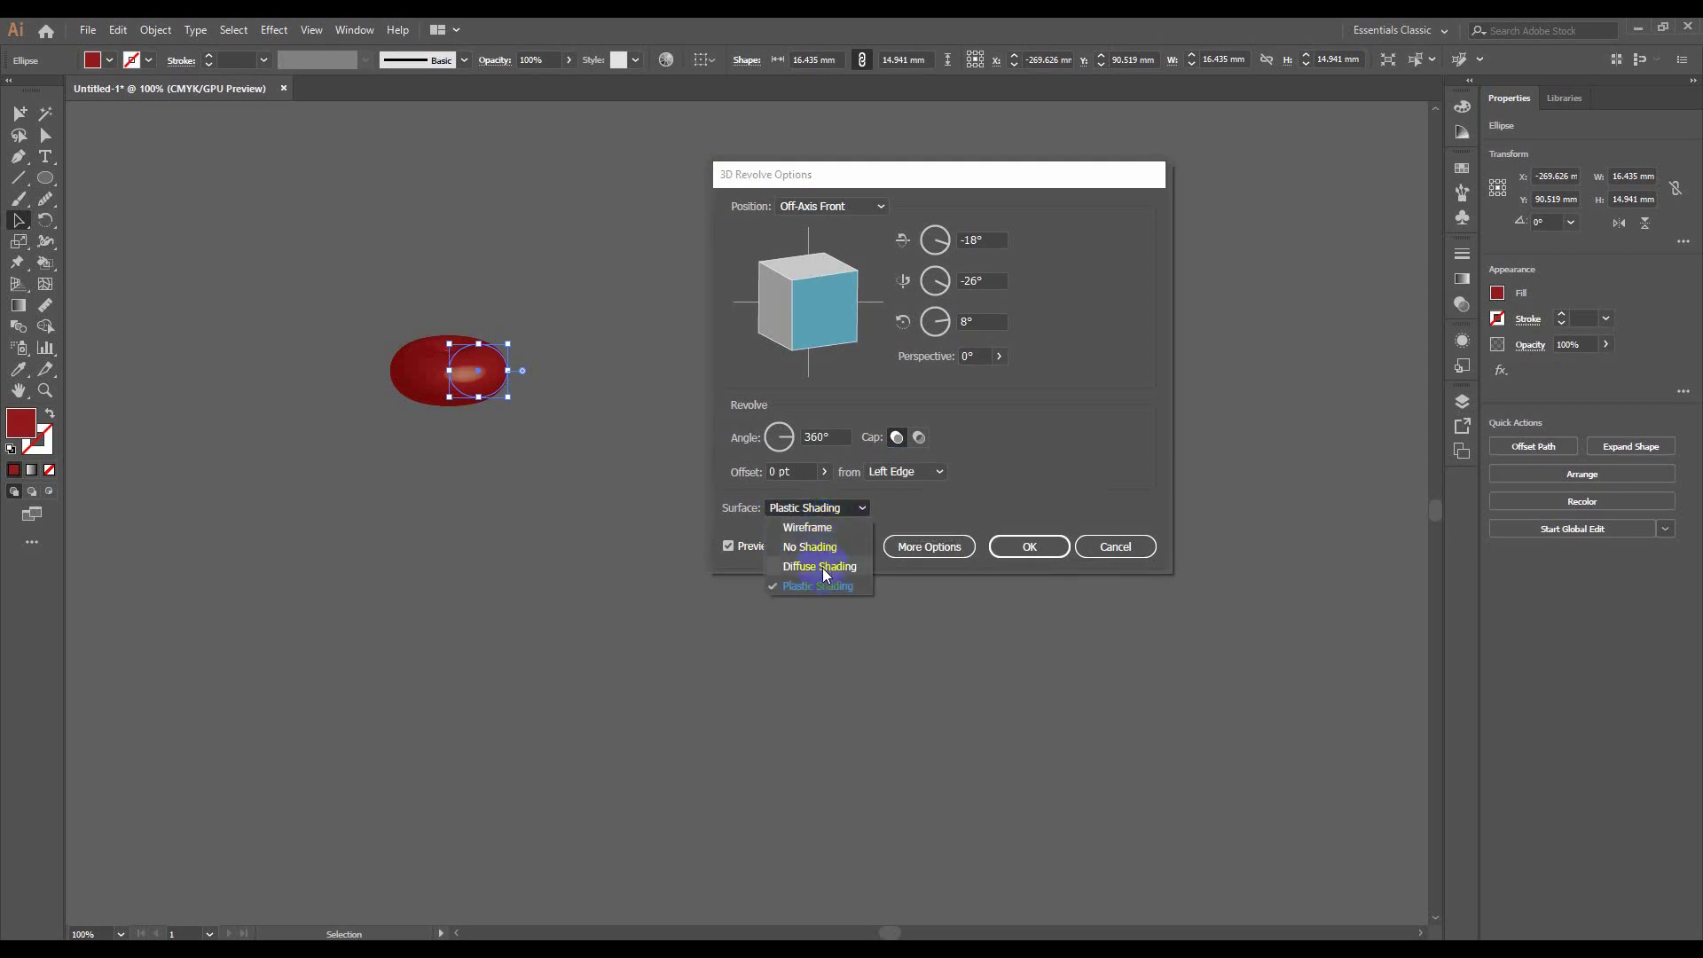
{"action": "left_click", "coordinate": [822, 566]}
{"action": "left_click", "coordinate": [820, 509]}
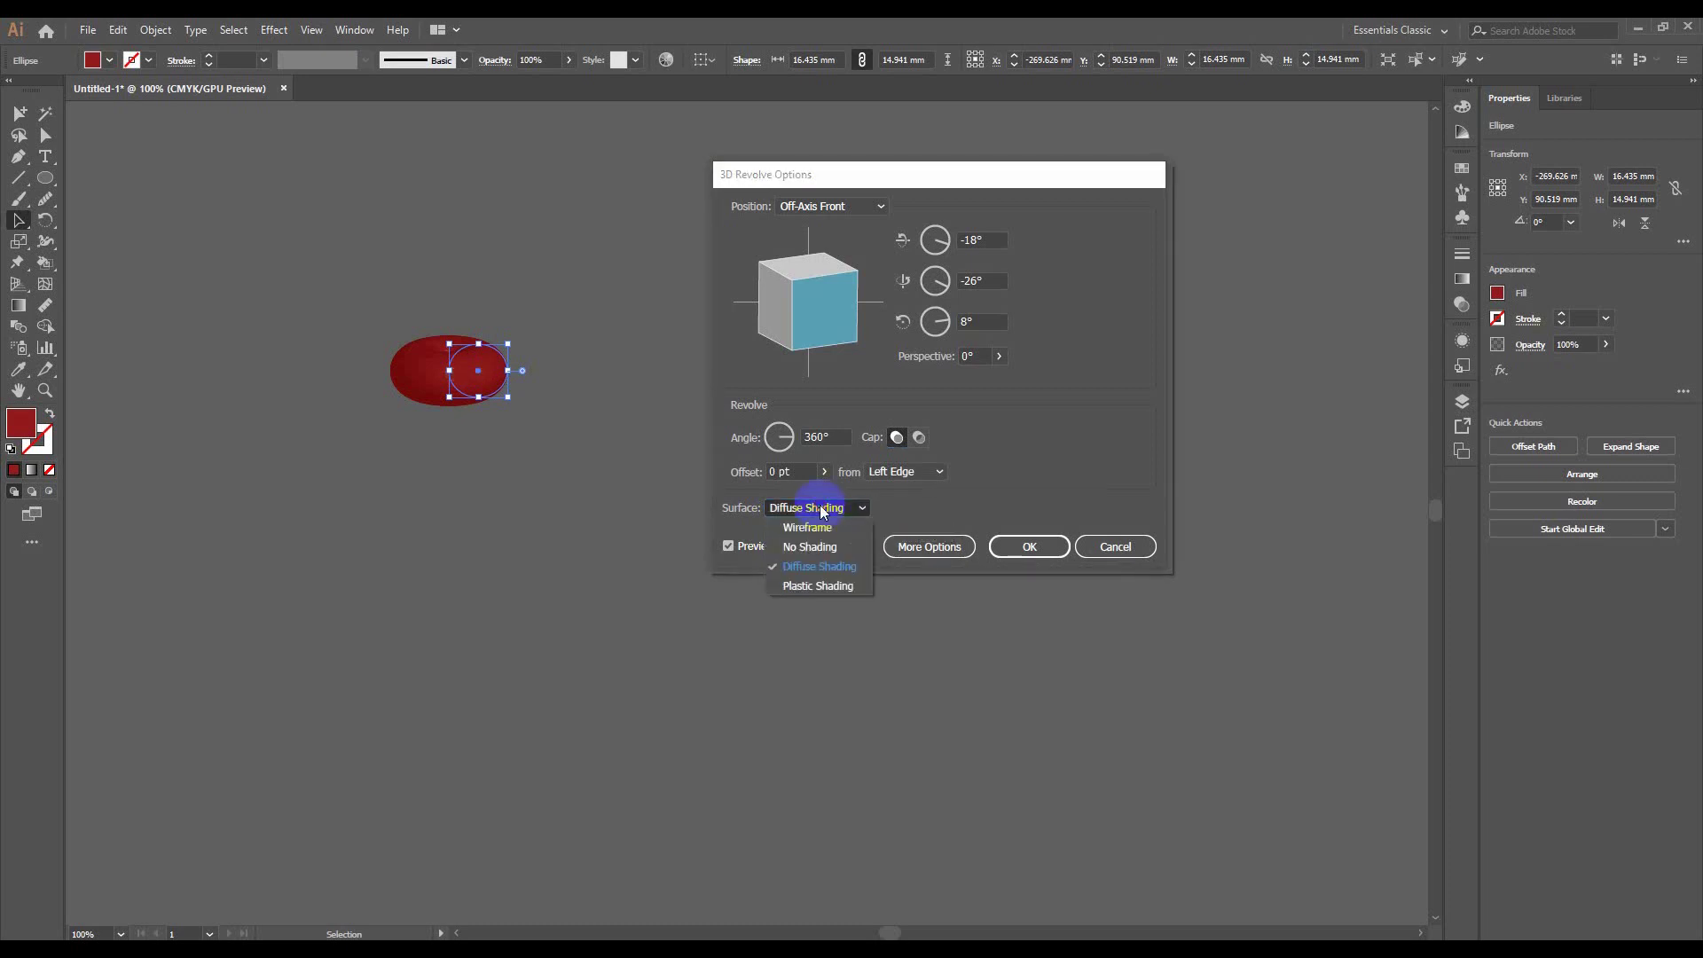
{"action": "left_click", "coordinate": [819, 528]}
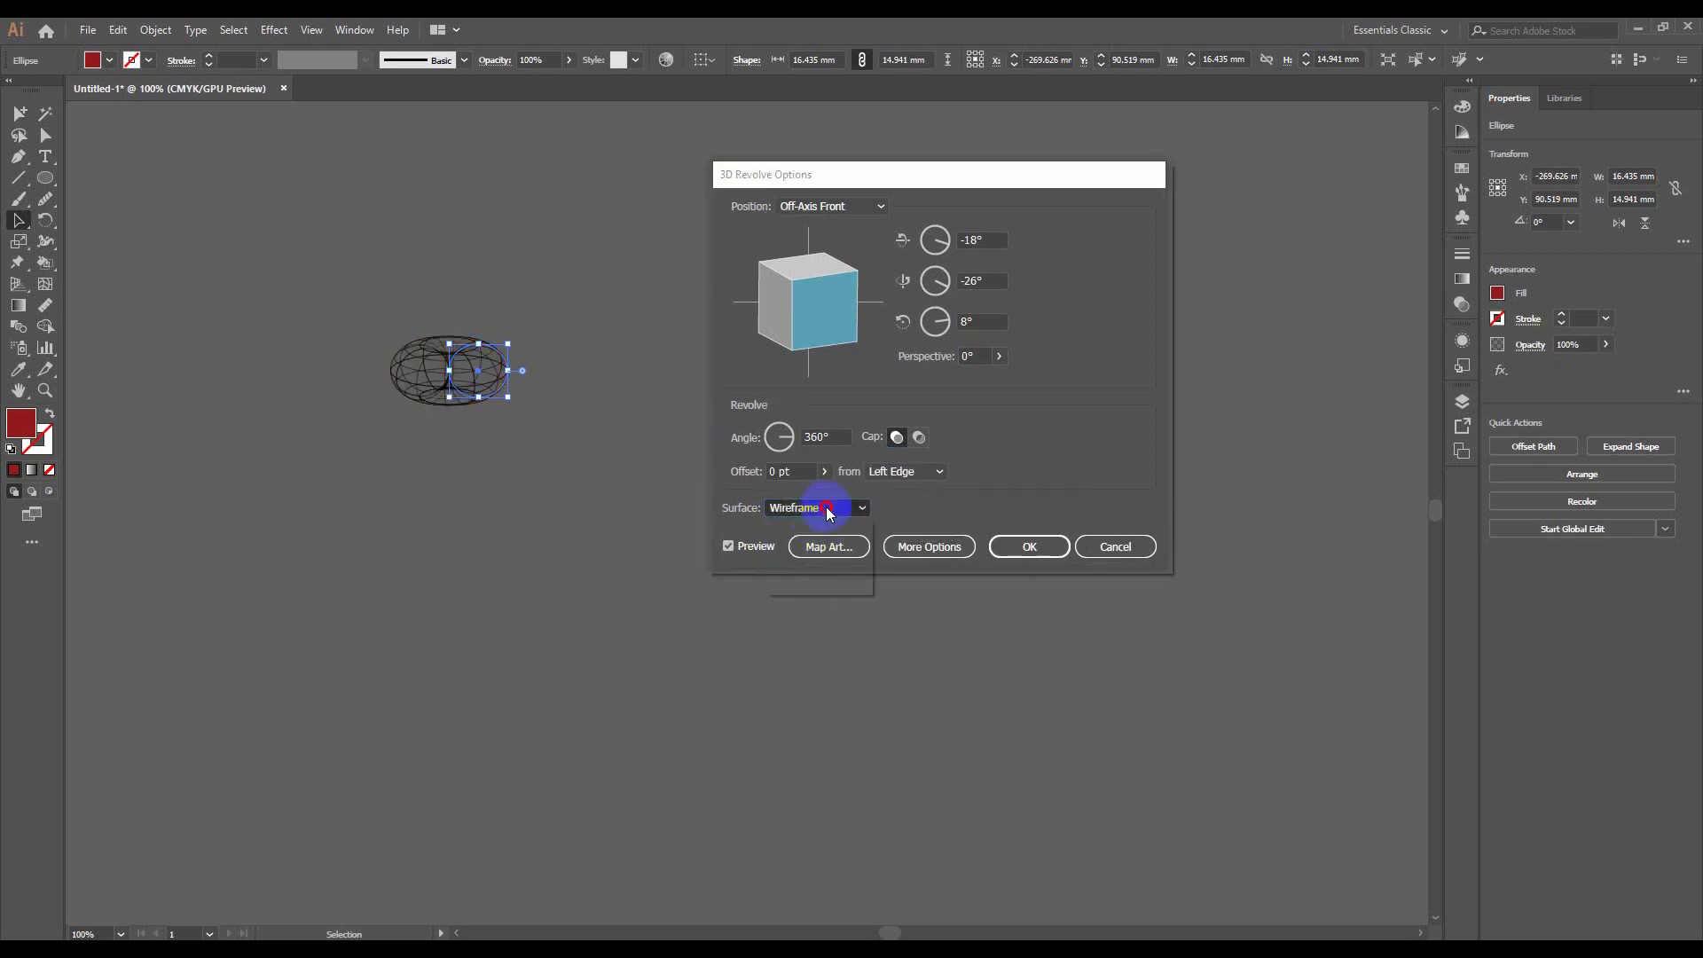
{"action": "left_click", "coordinate": [816, 507]}
{"action": "left_click", "coordinate": [823, 550]}
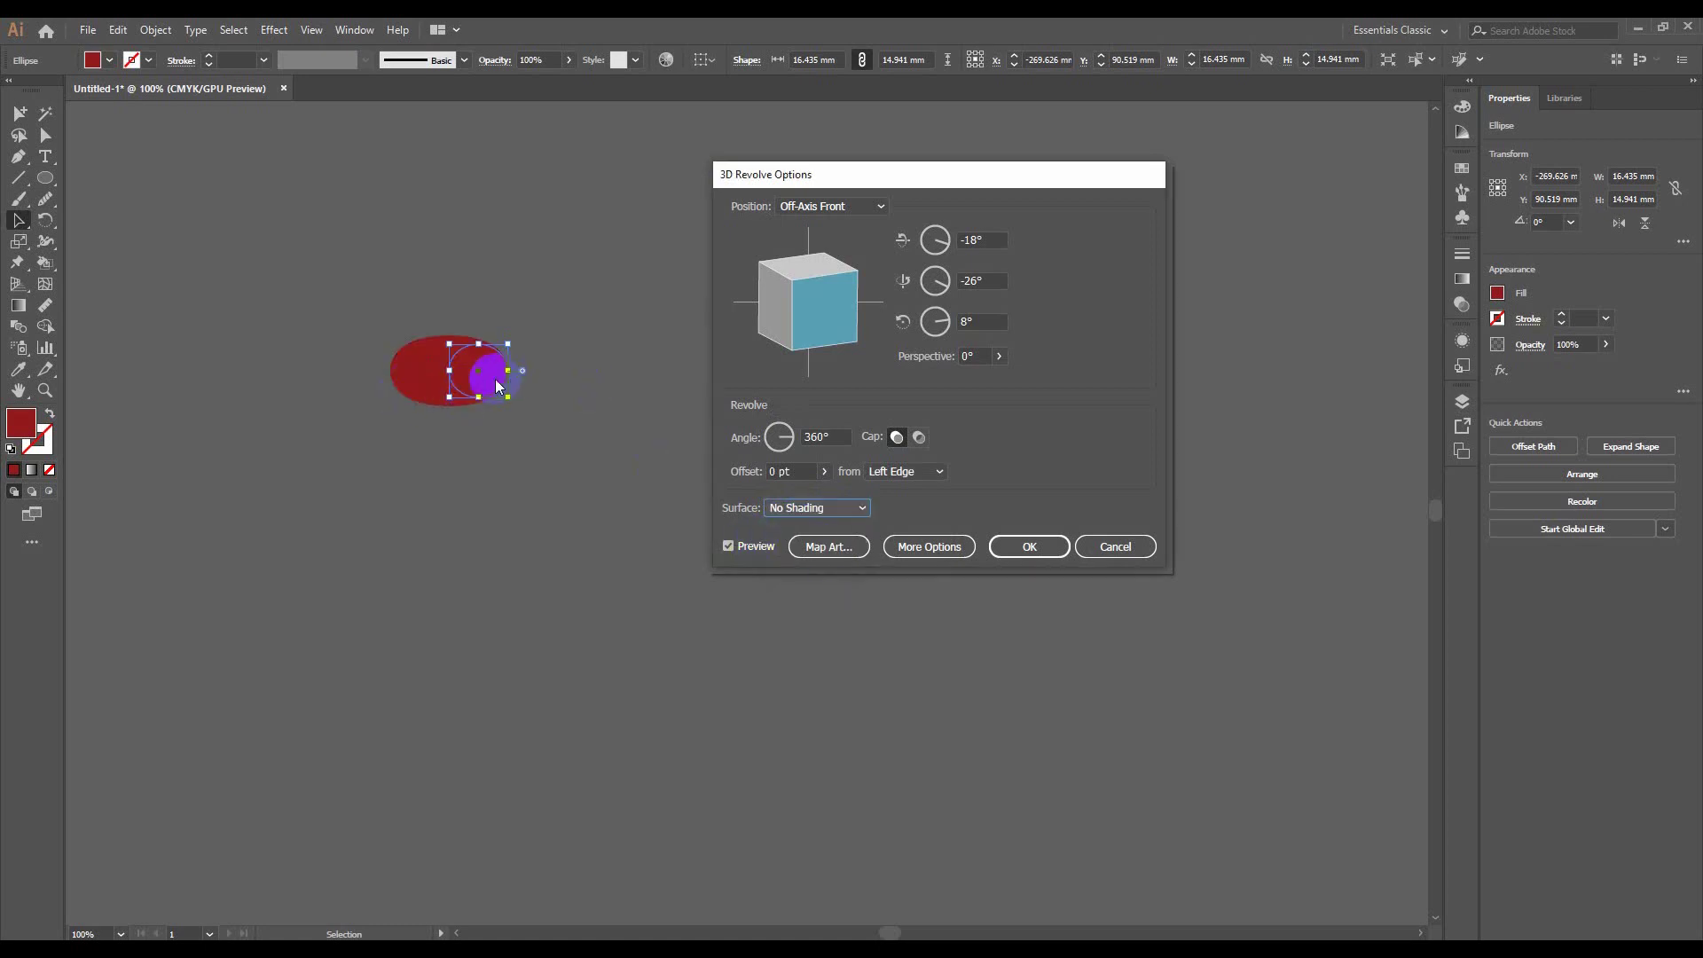
{"action": "left_click", "coordinate": [785, 507]}
{"action": "left_click", "coordinate": [815, 568]}
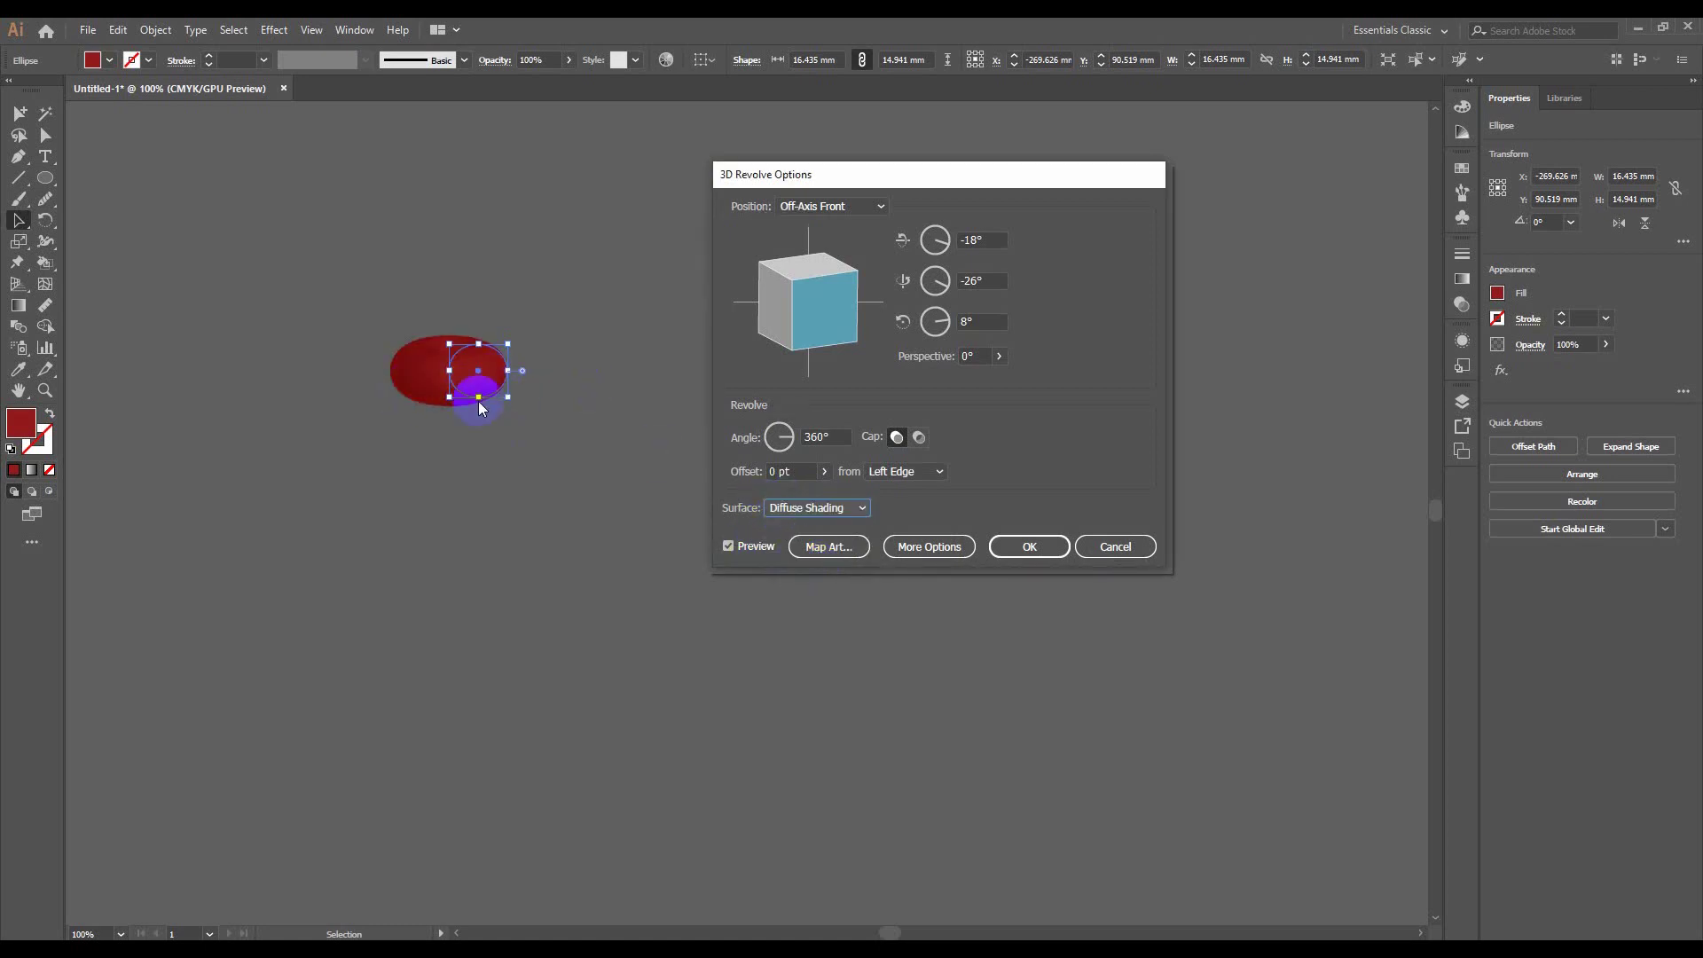
{"action": "left_click", "coordinate": [787, 508]}
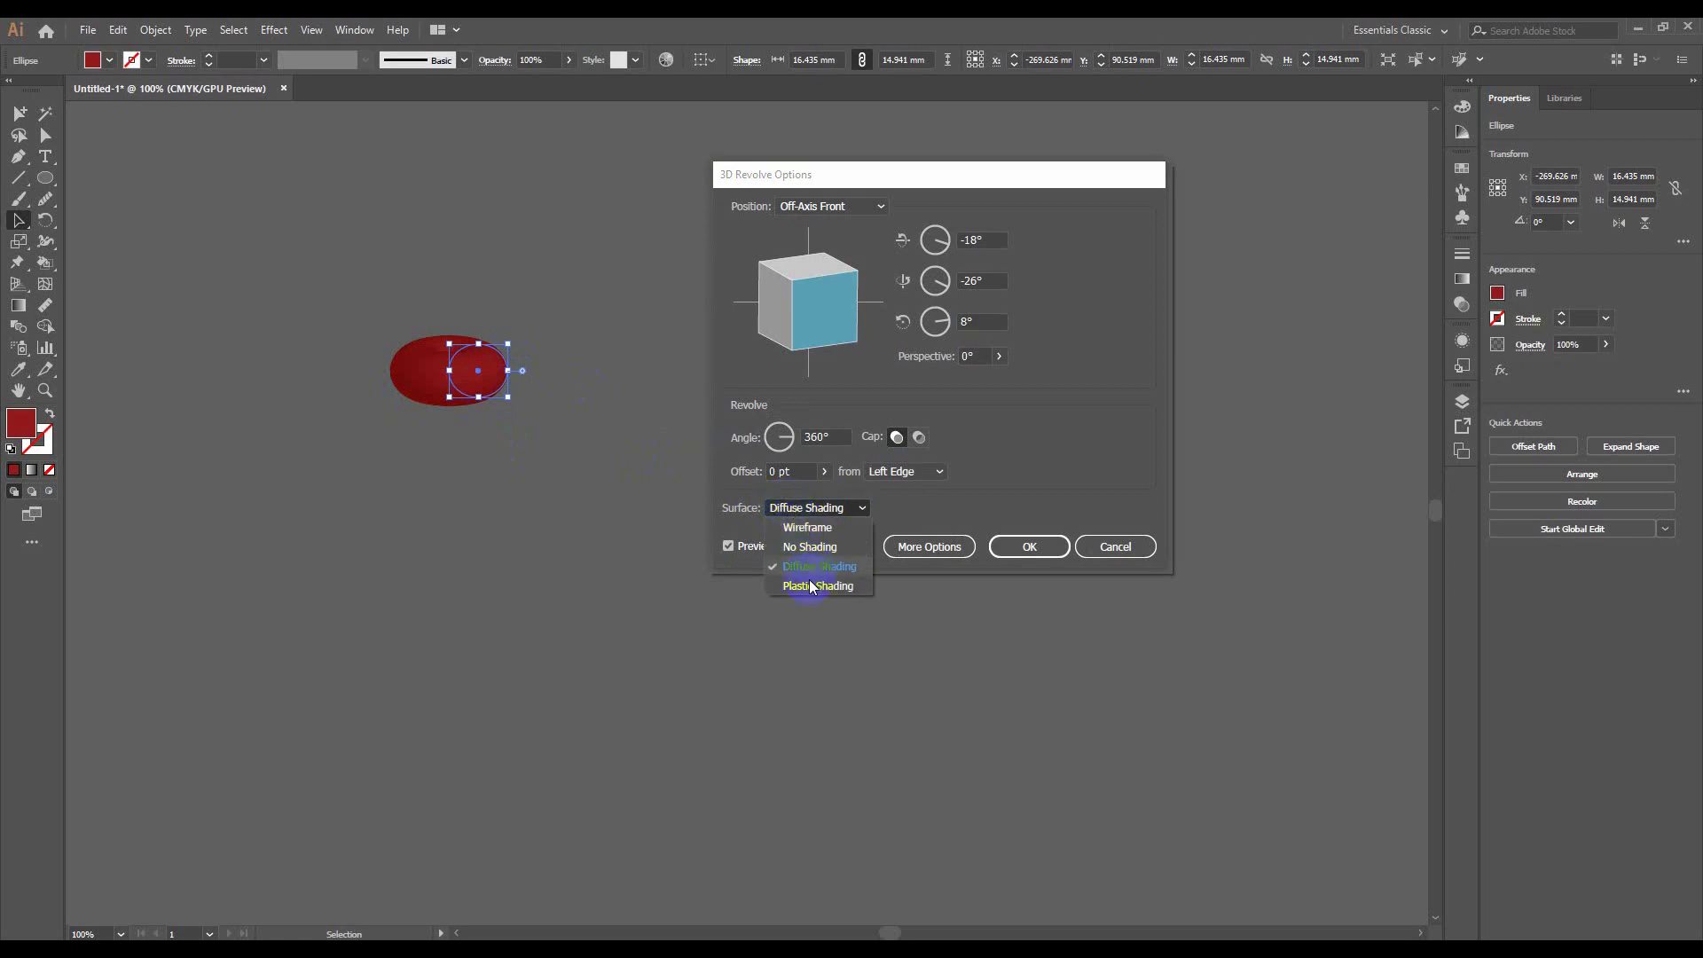
{"action": "left_click", "coordinate": [807, 586]}
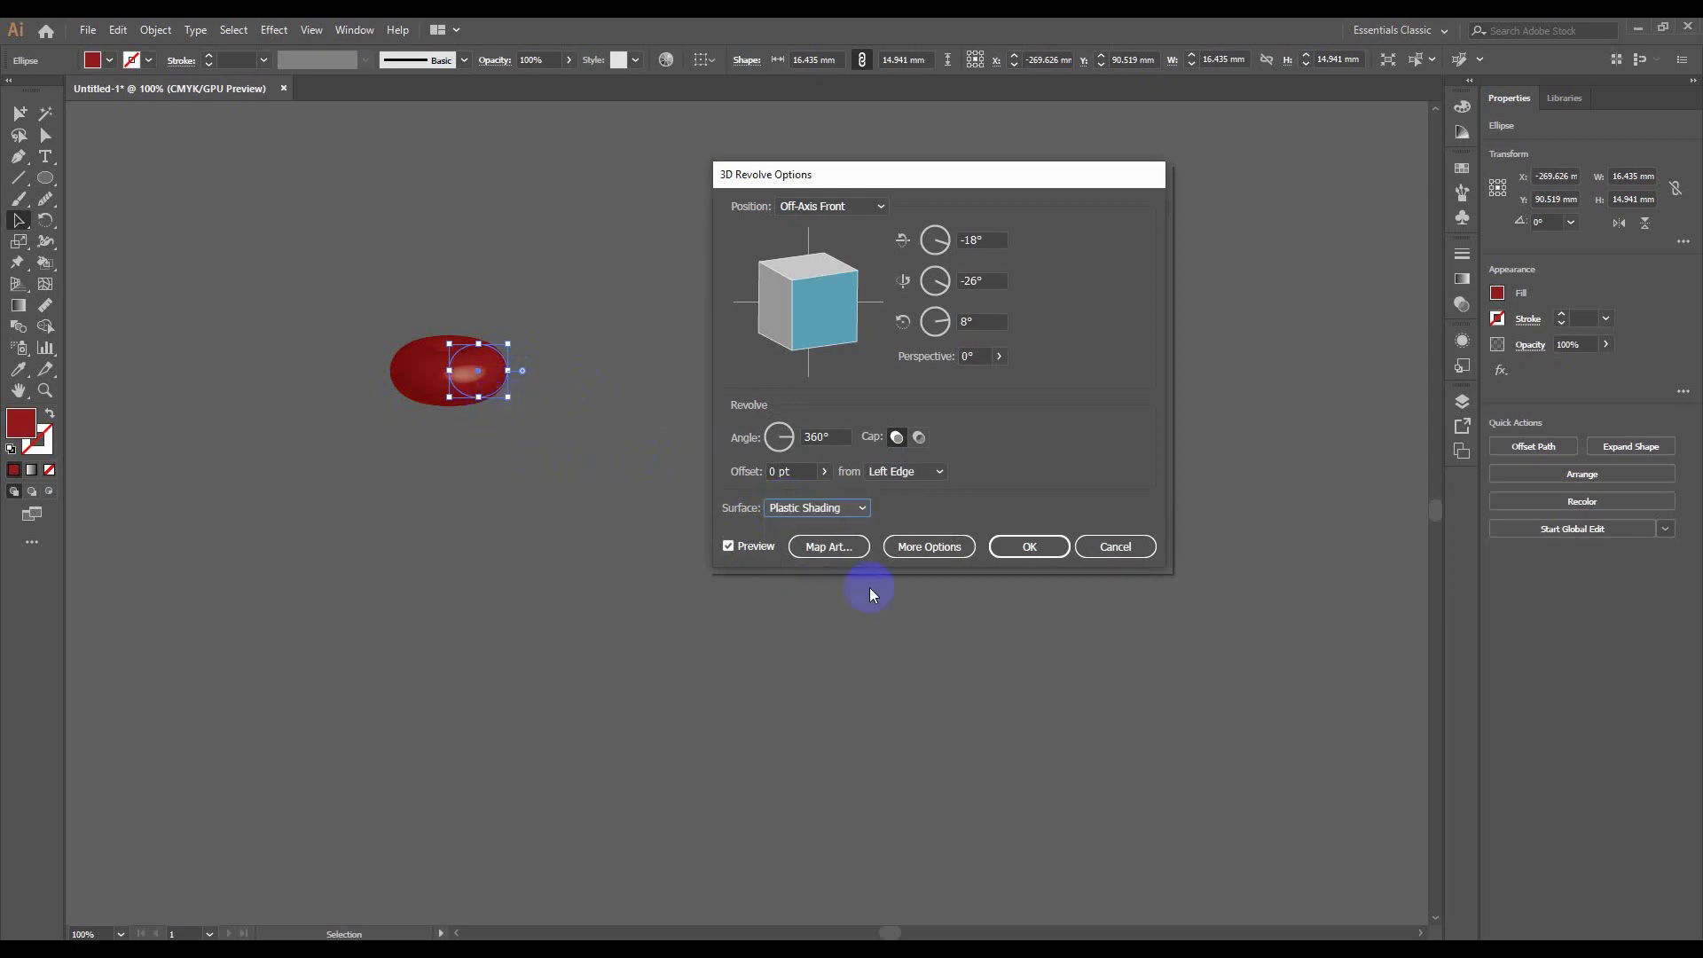
Keep the revolve offset at 0 pt from Left Edge, briefly opening and leaving Map Art
{"action": "left_click", "coordinate": [798, 471]}
{"action": "double_click", "coordinate": [797, 471]}
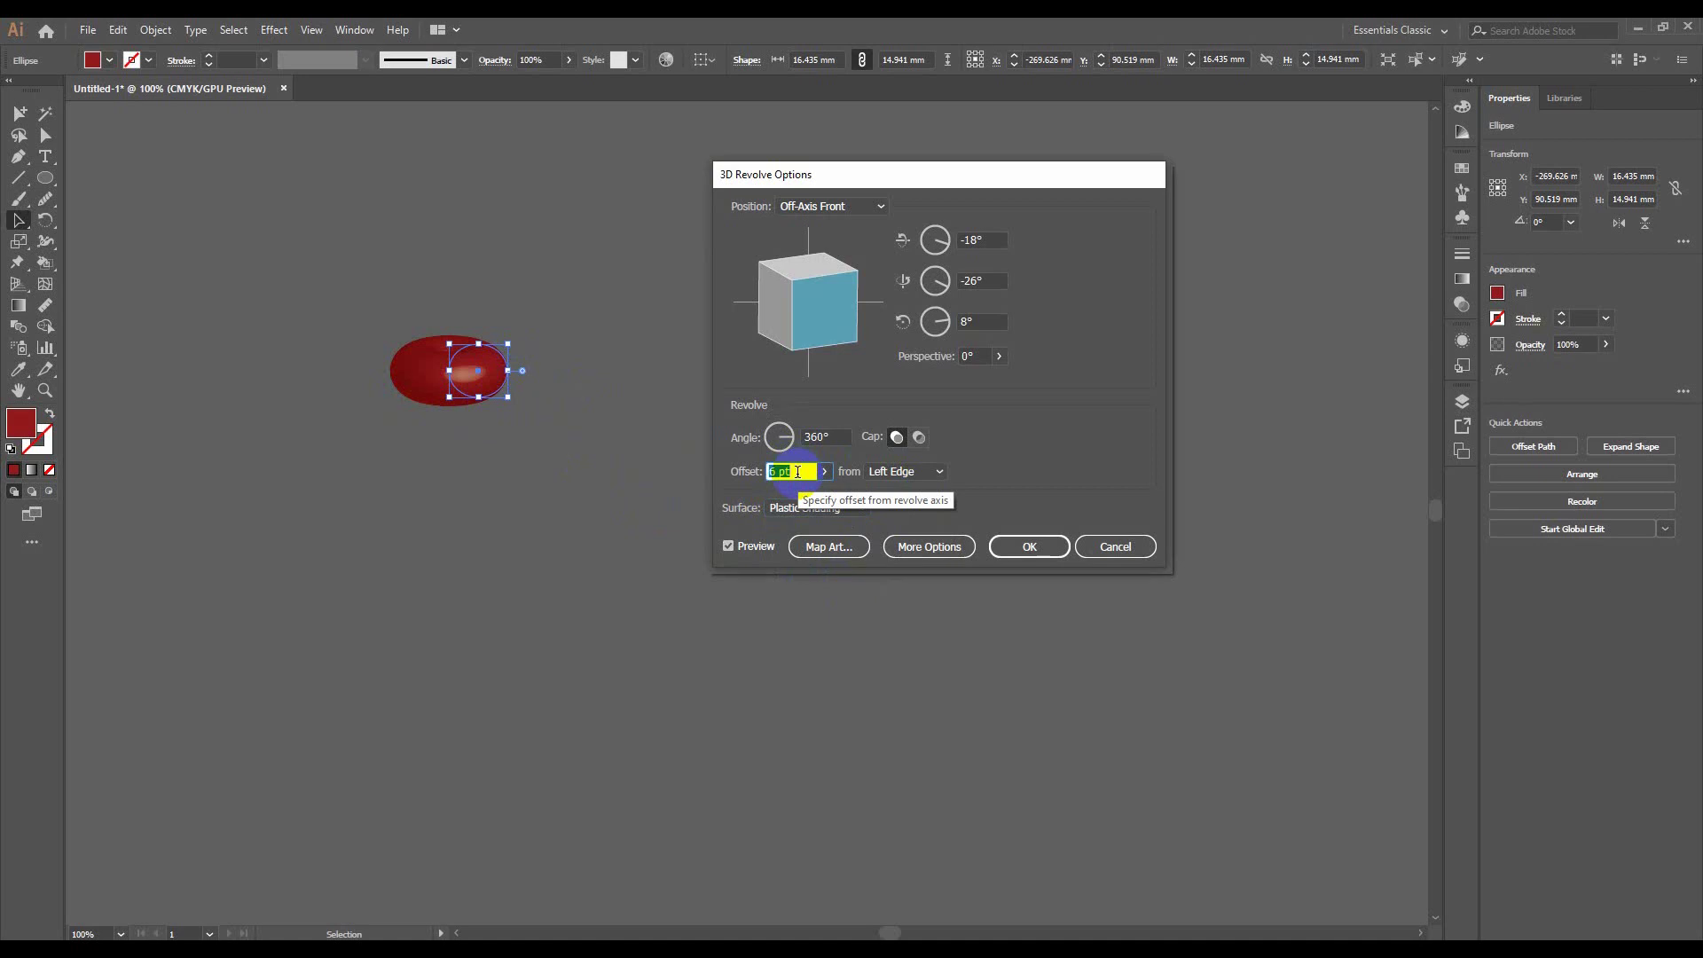
{"action": "key", "text": "Down"}
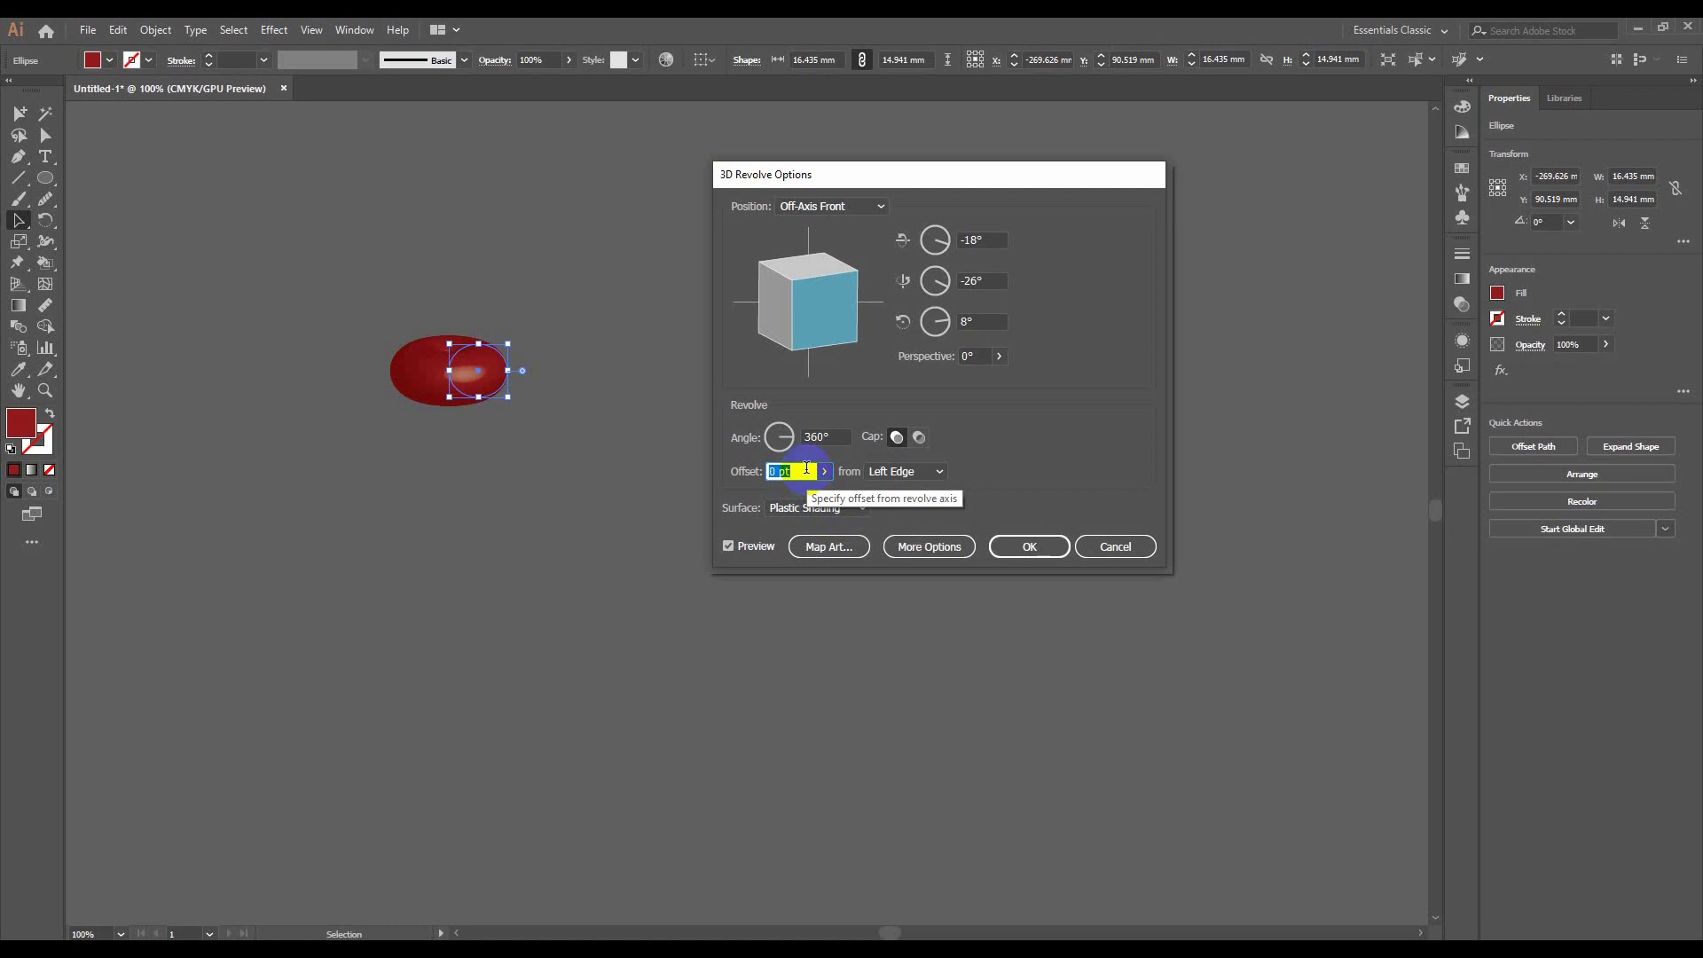
{"action": "key", "text": "Down"}
{"action": "key", "text": "Down"}
{"action": "key", "text": "Down"}
{"action": "left_click", "coordinate": [912, 471]}
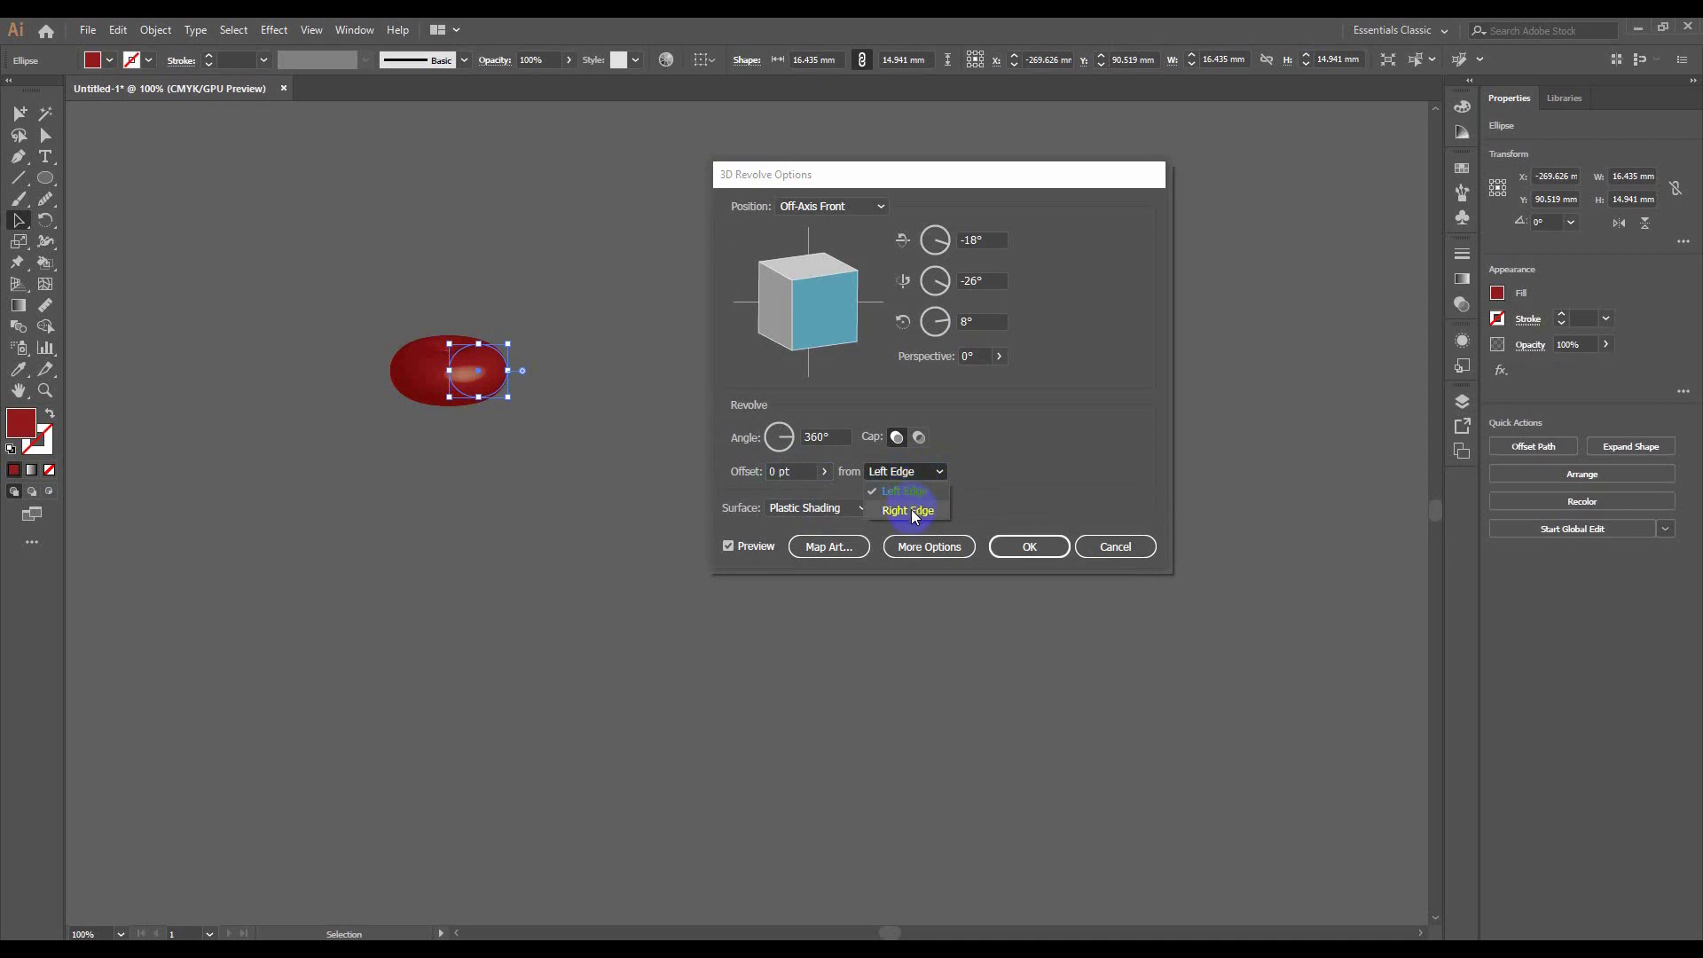
{"action": "left_click", "coordinate": [912, 509]}
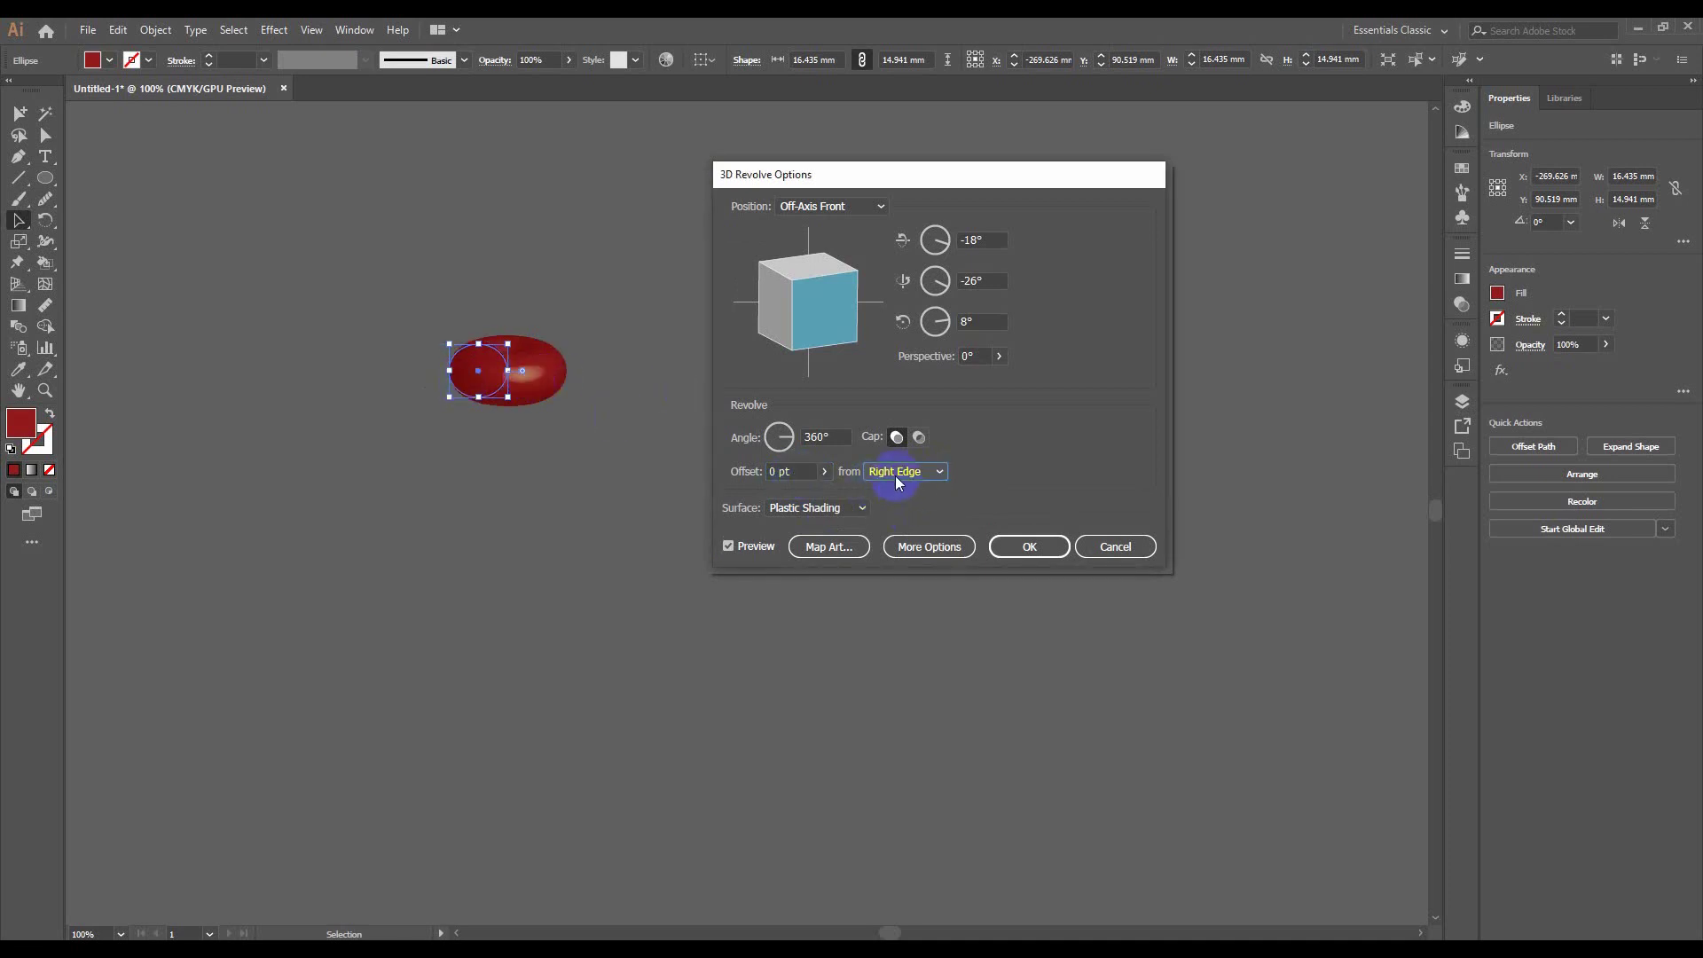
{"action": "left_click", "coordinate": [894, 475]}
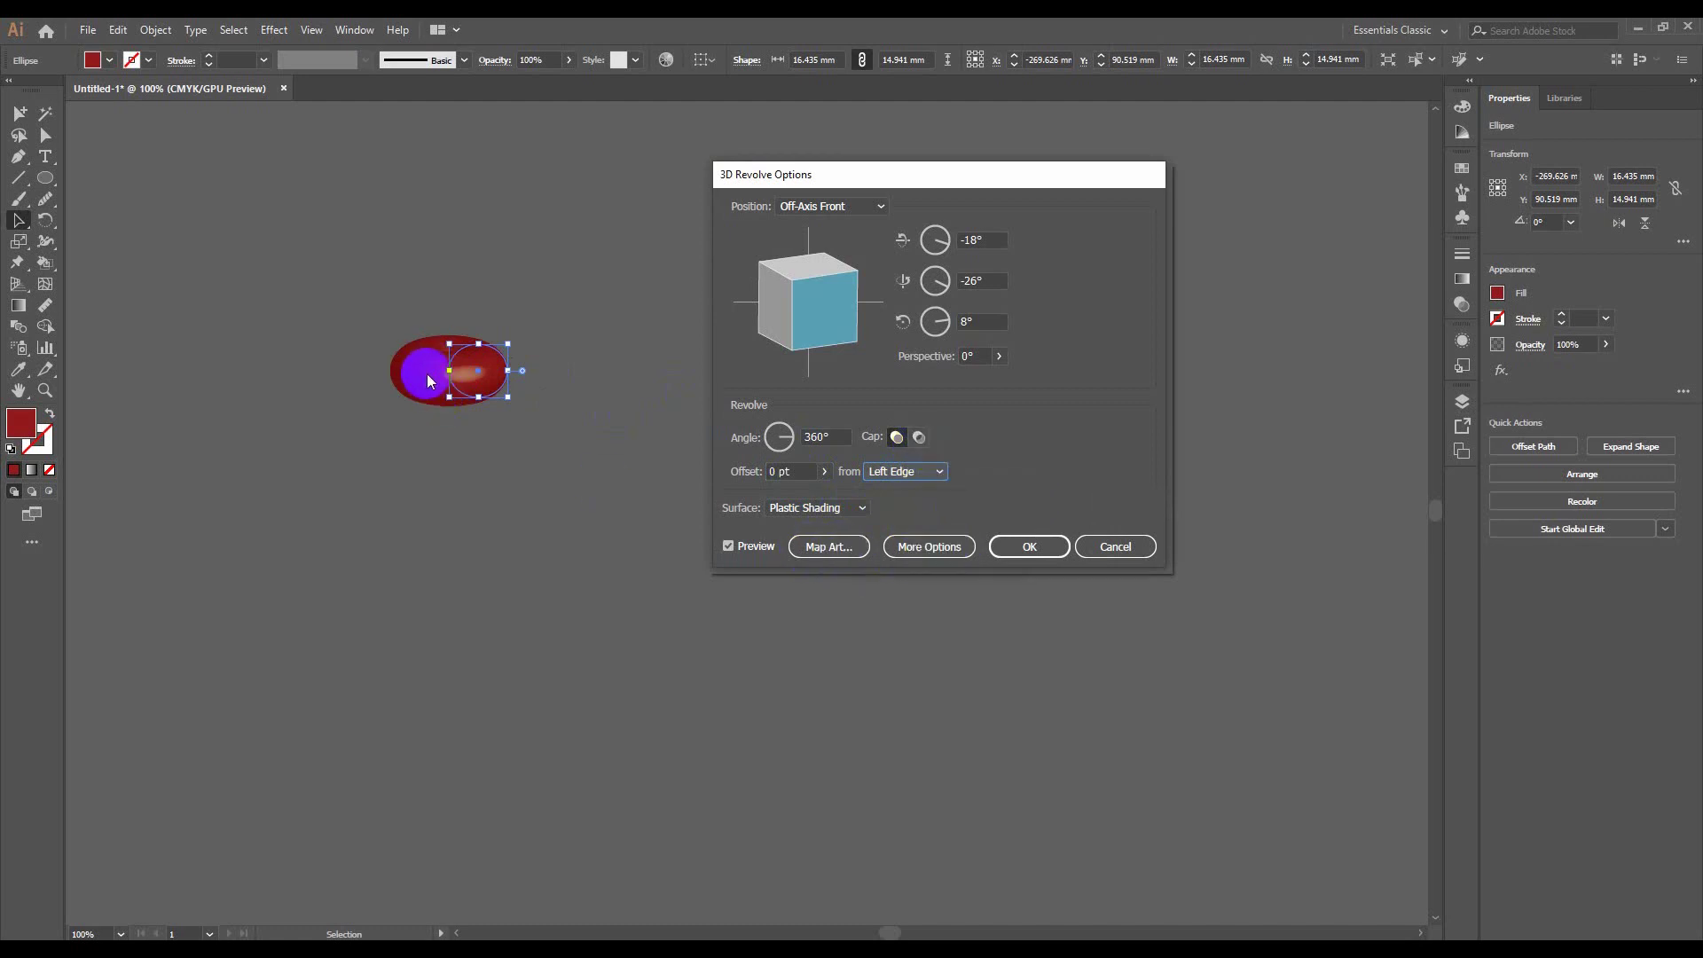
{"action": "left_click", "coordinate": [828, 547]}
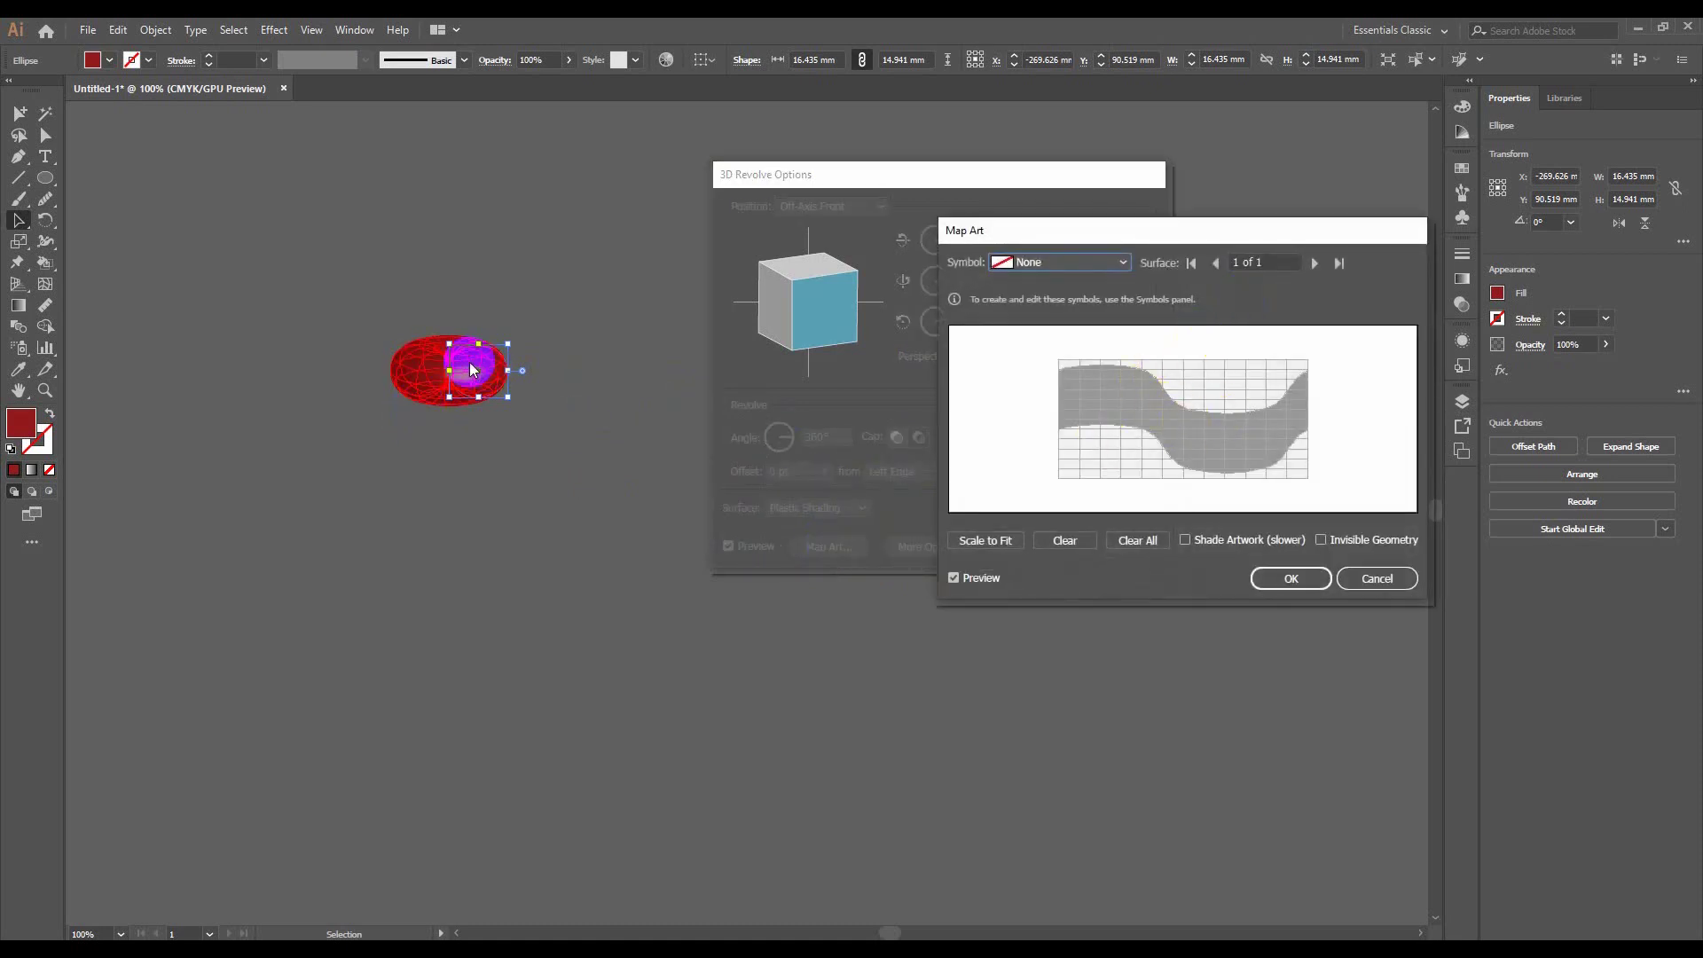
{"action": "left_click", "coordinate": [1400, 581]}
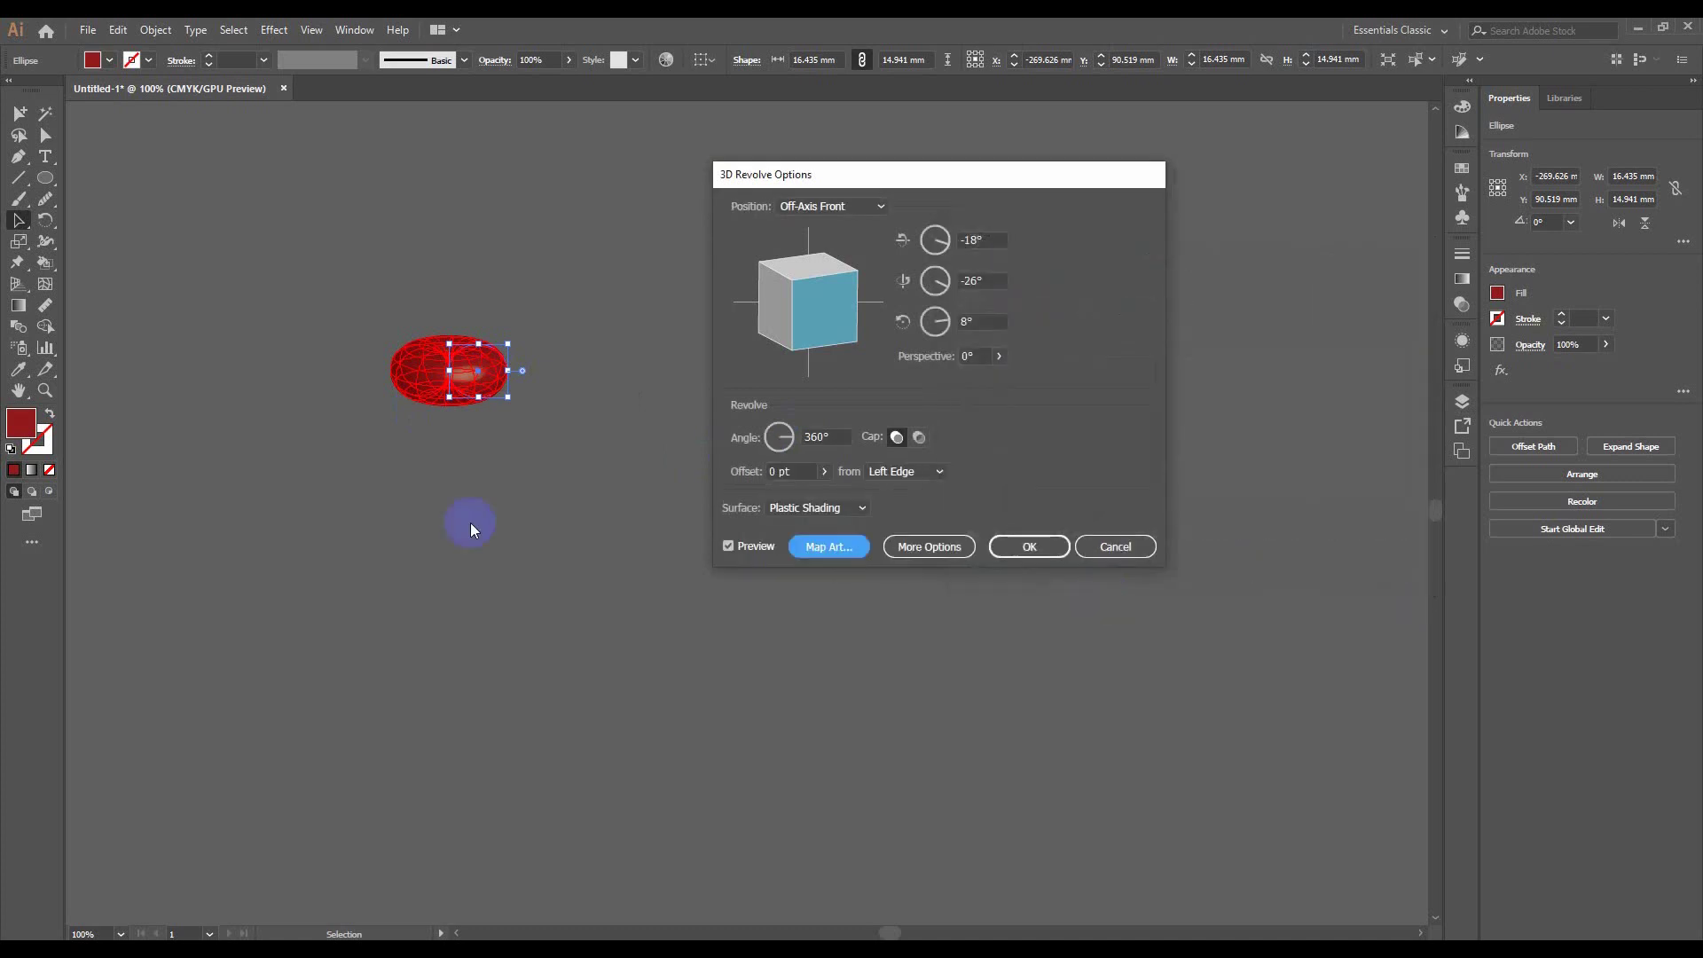
Reveal the extra lighting options and drag the light so the highlight falls lower-left
{"action": "left_click", "coordinate": [942, 547]}
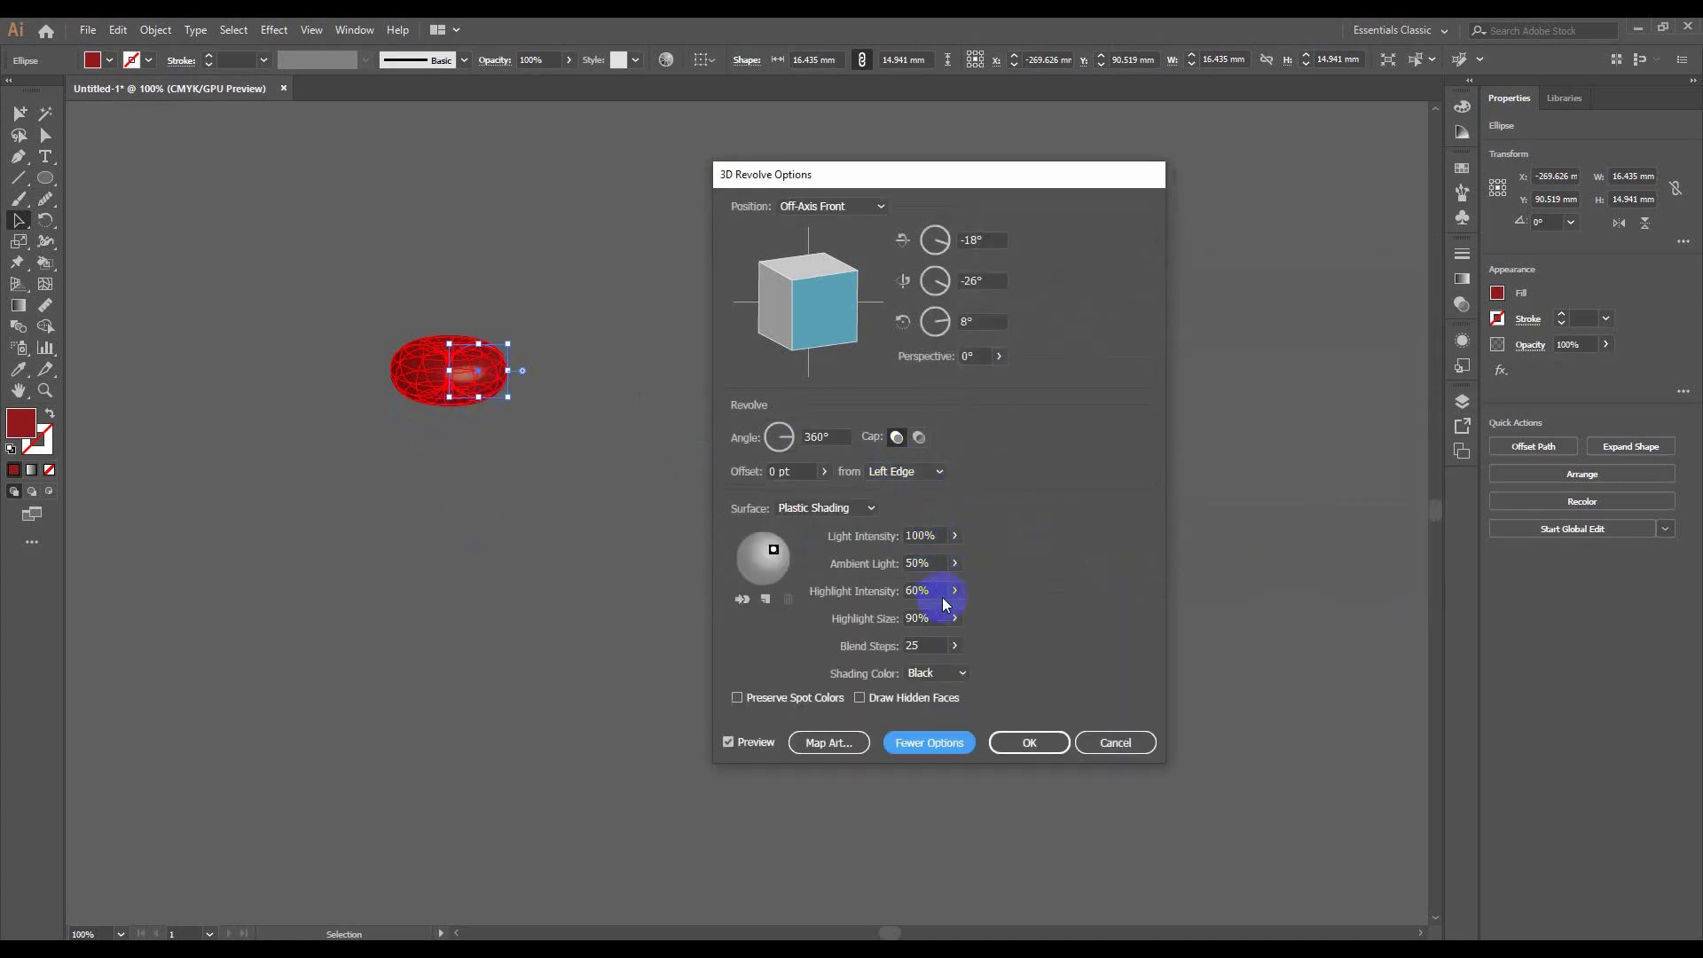
{"action": "left_click", "coordinate": [770, 552]}
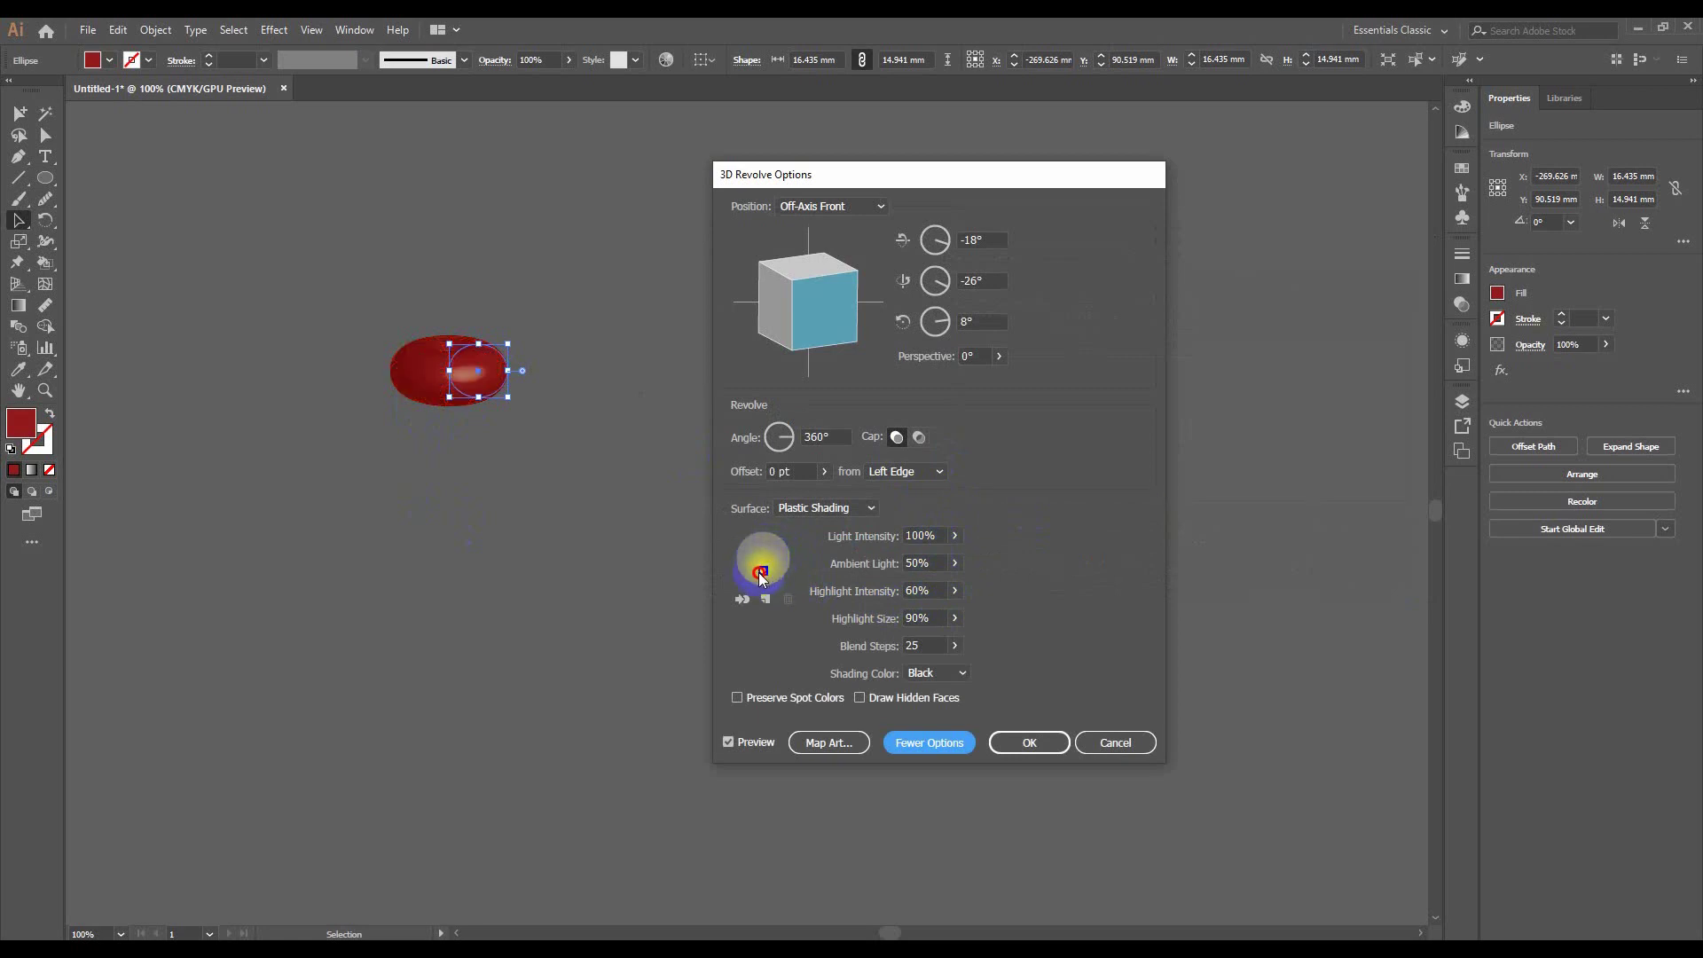
{"action": "left_click_drag", "start_coordinate": [758, 572], "coordinate": [769, 565]}
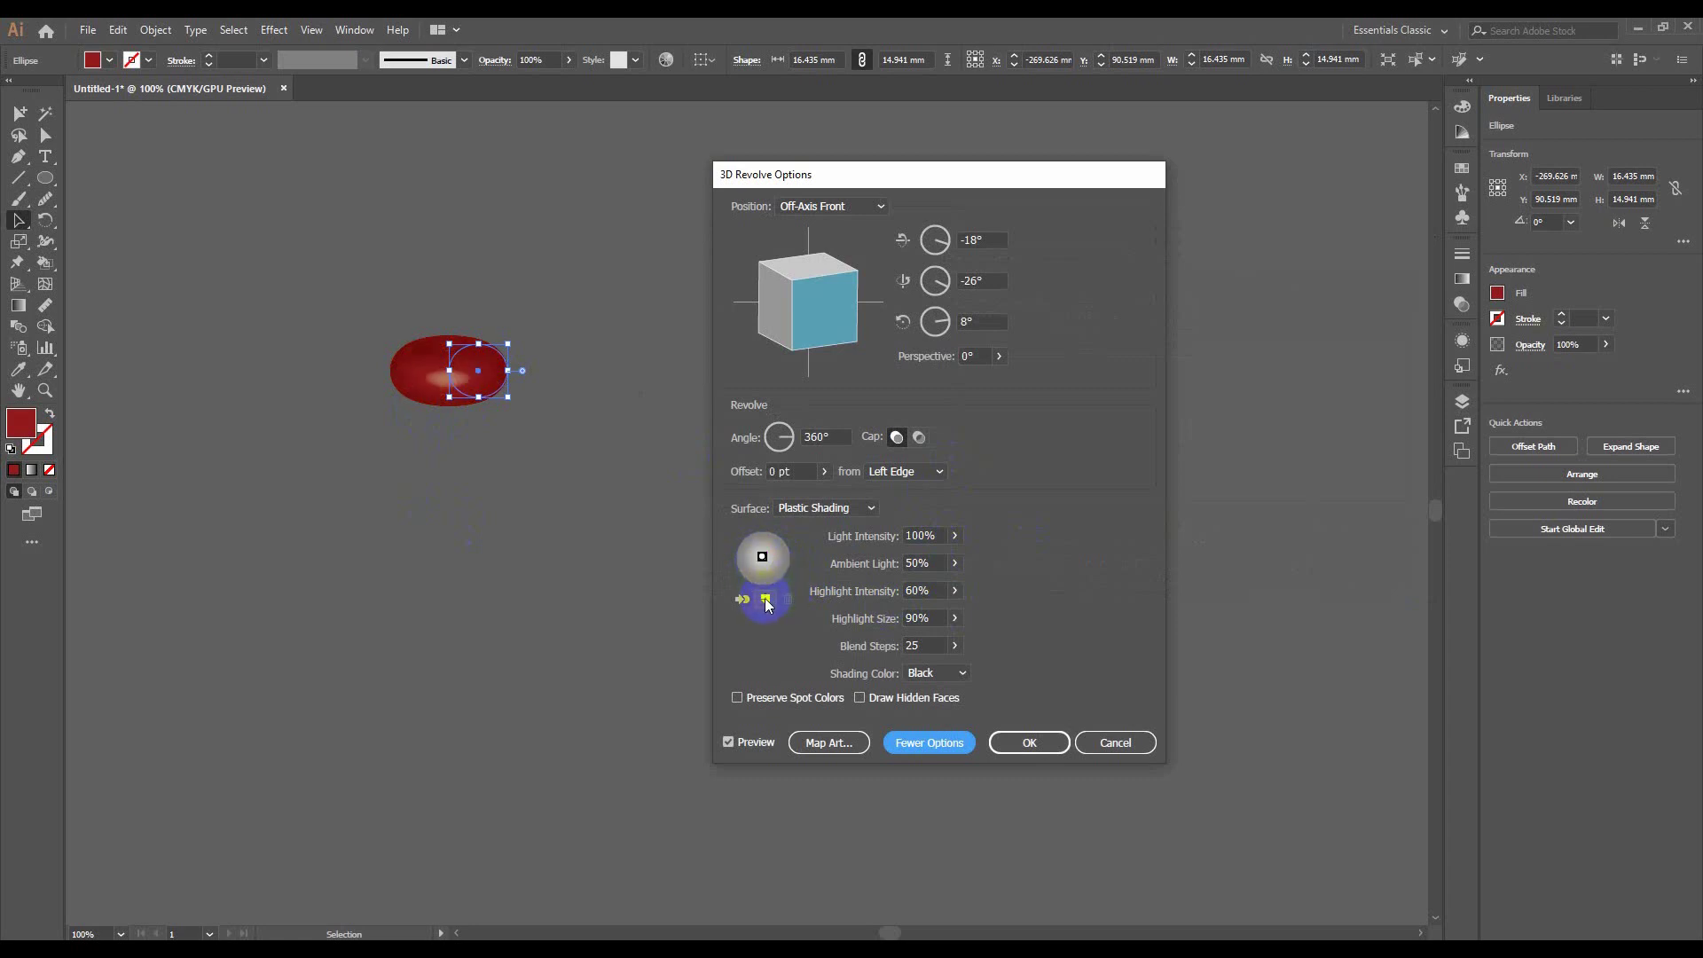
Add a second light, delete it, and move the remaining light higher
{"action": "left_click", "coordinate": [766, 601]}
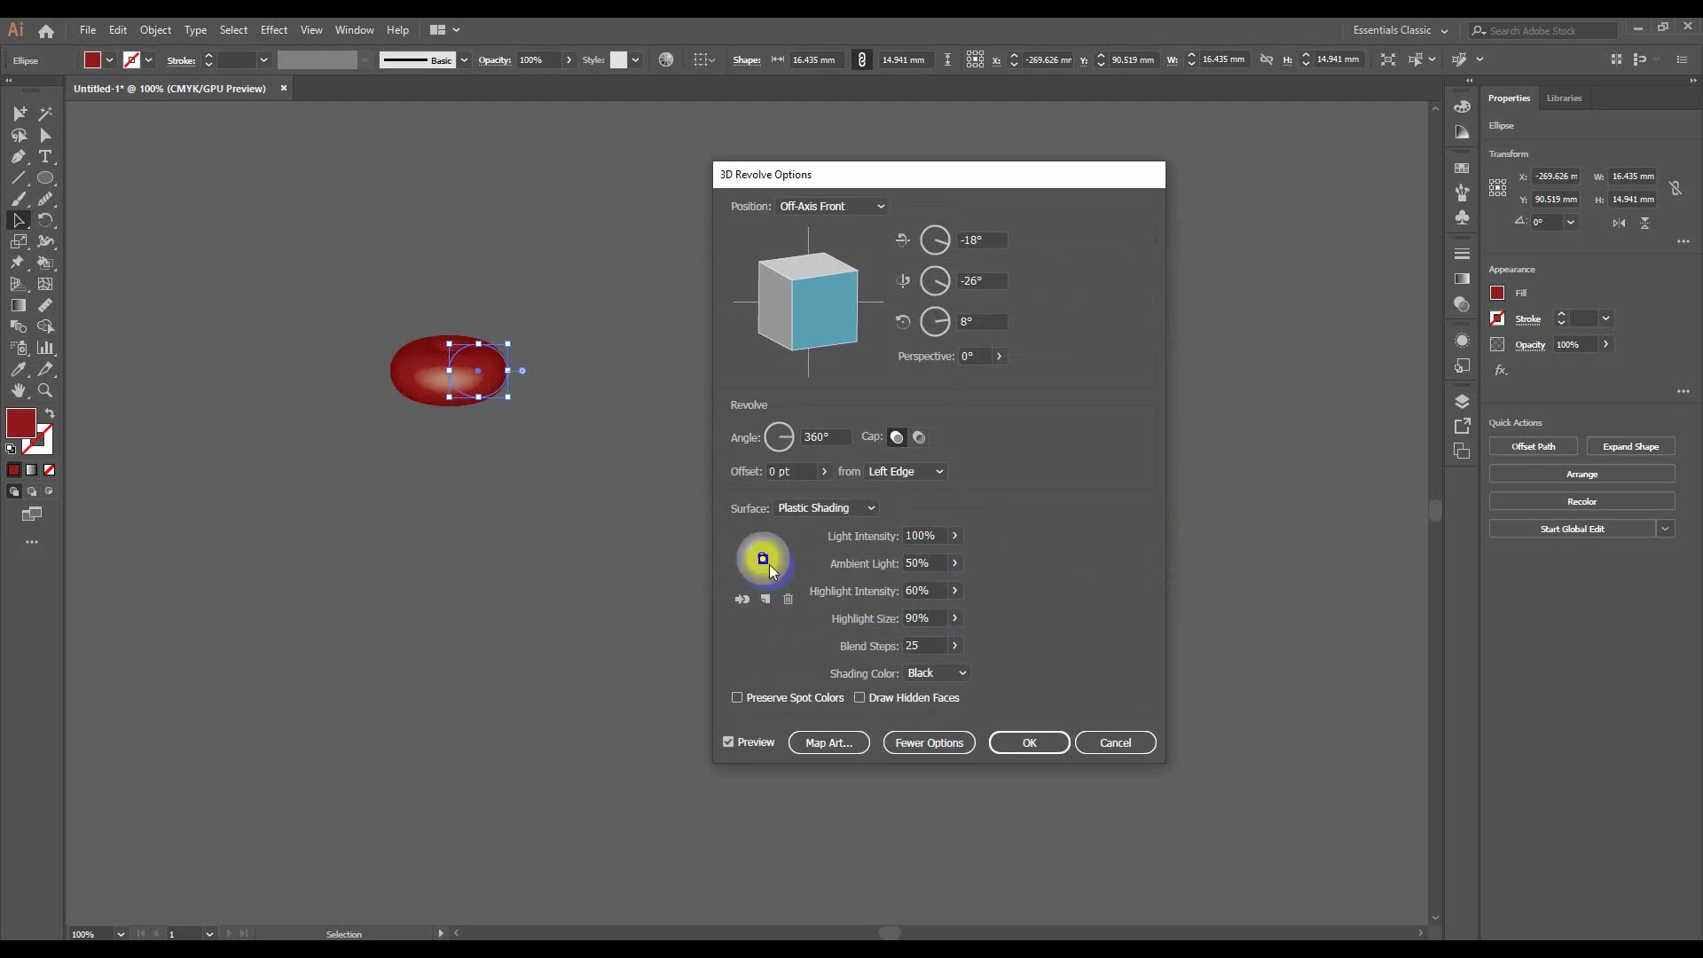
{"action": "mouse_move", "coordinate": [763, 559]}
{"action": "left_mouse_down"}
{"action": "mouse_move", "coordinate": [757, 579]}
{"action": "mouse_move", "coordinate": [779, 547]}
{"action": "left_mouse_up"}
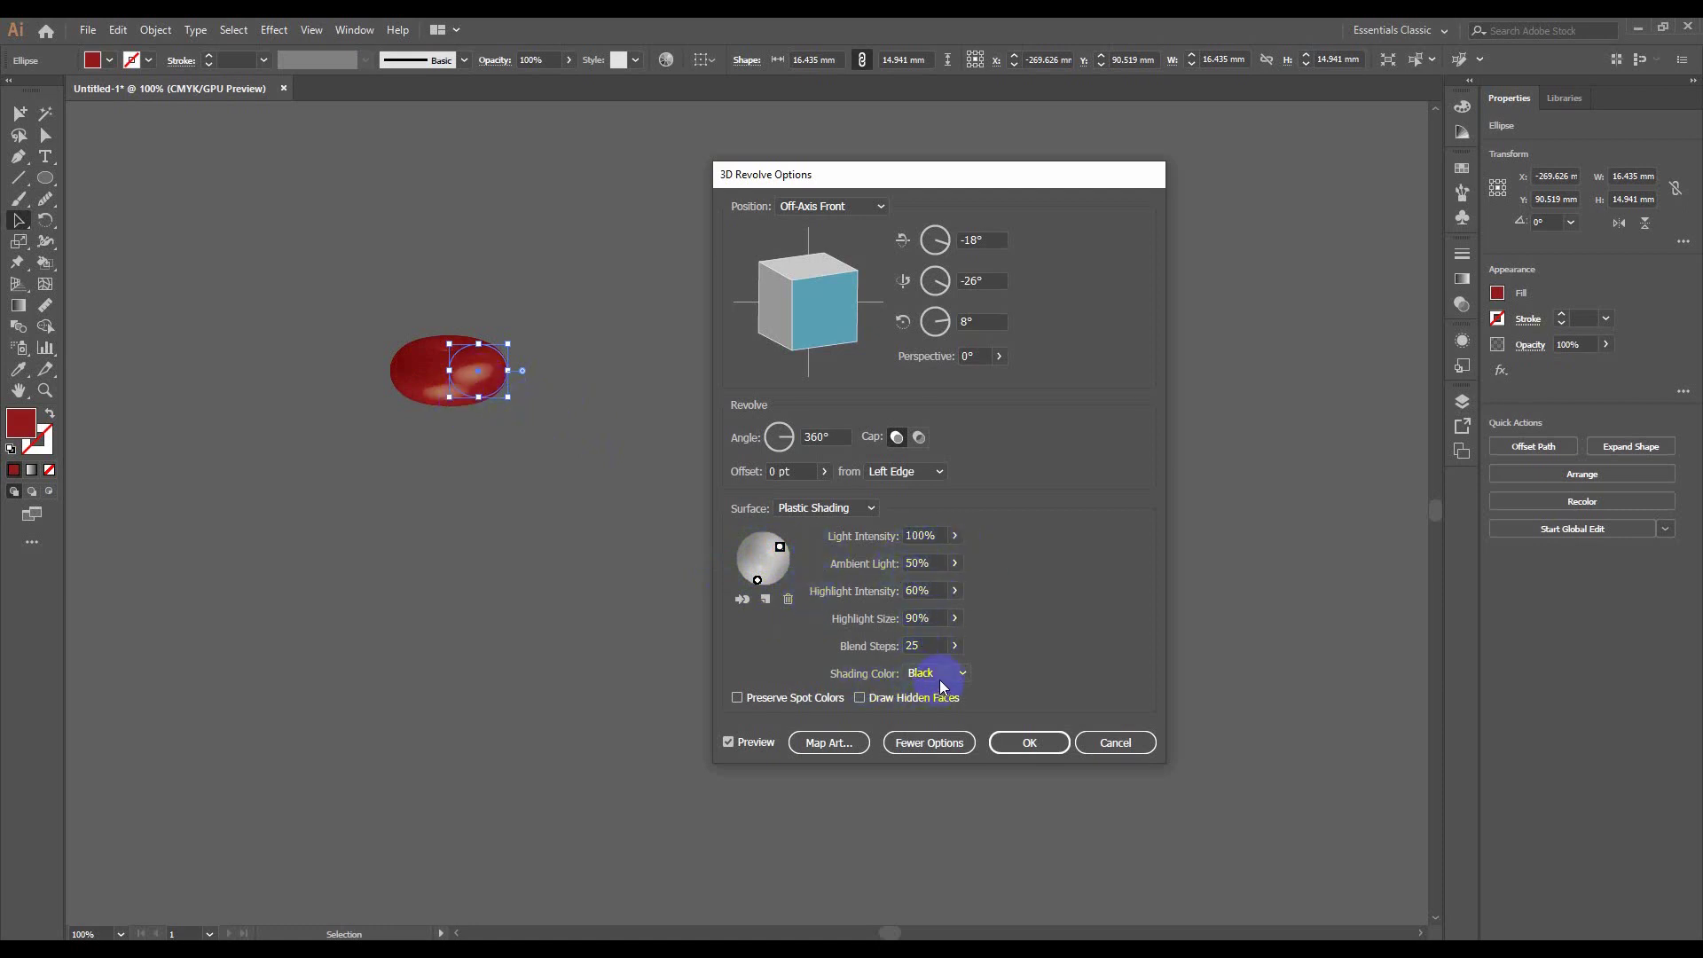
{"action": "left_click", "coordinate": [789, 599]}
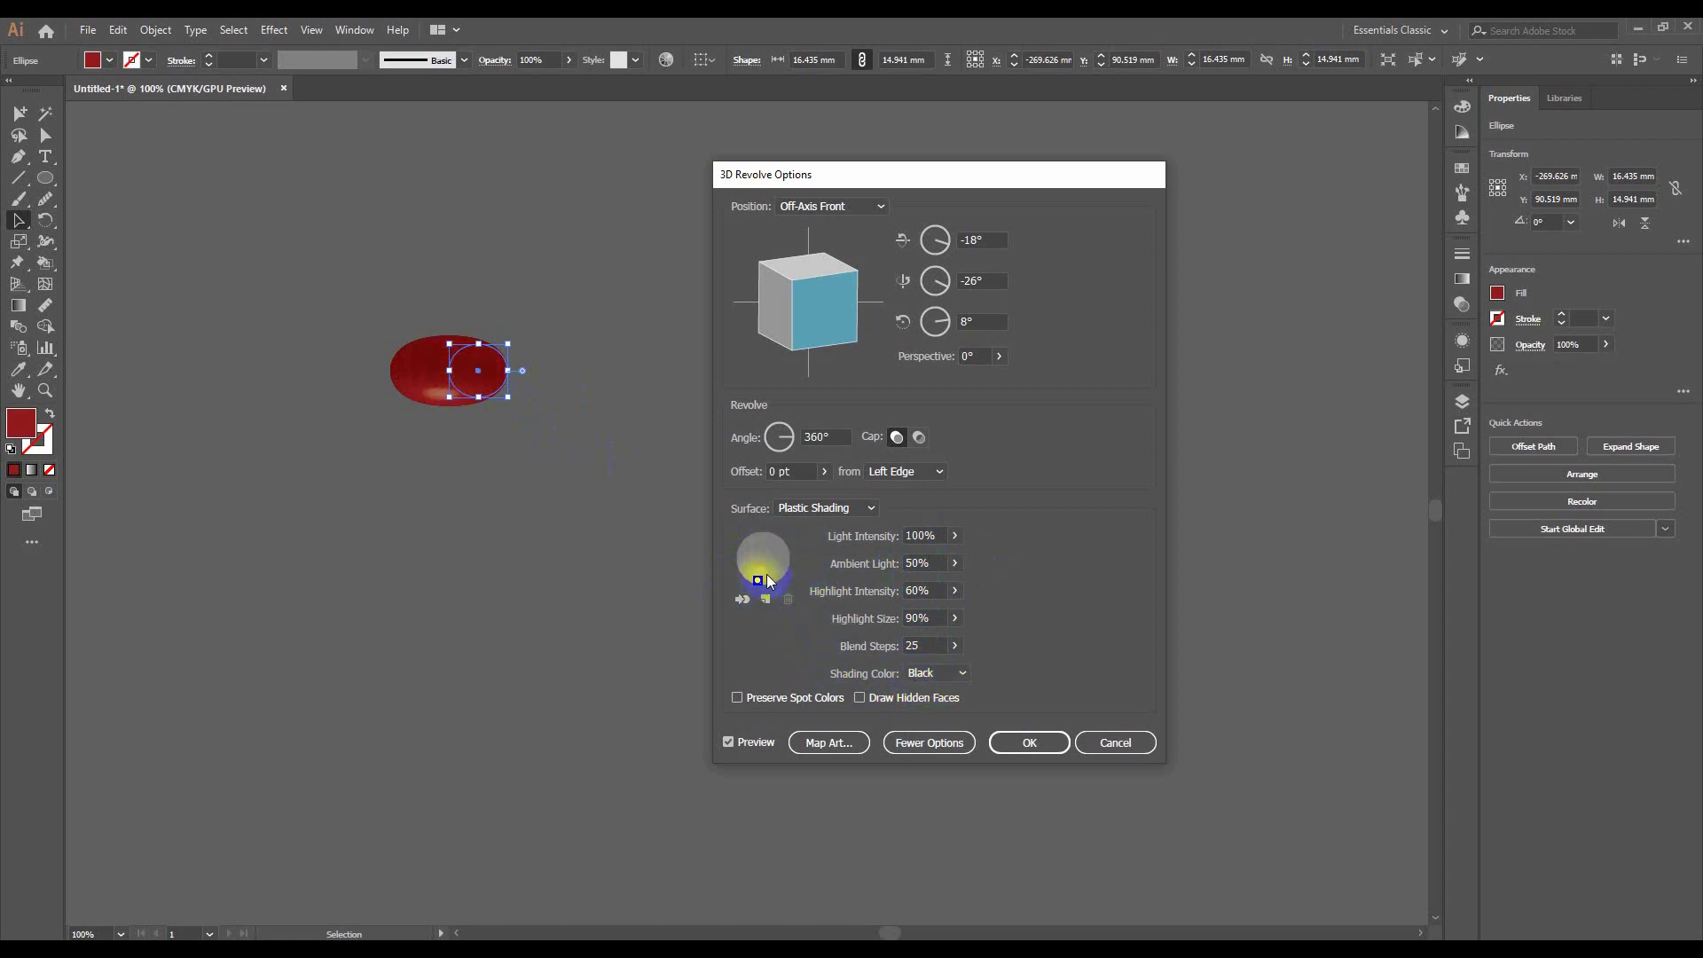
{"action": "left_click", "coordinate": [771, 564]}
{"action": "left_click_drag", "start_coordinate": [758, 579], "coordinate": [780, 566]}
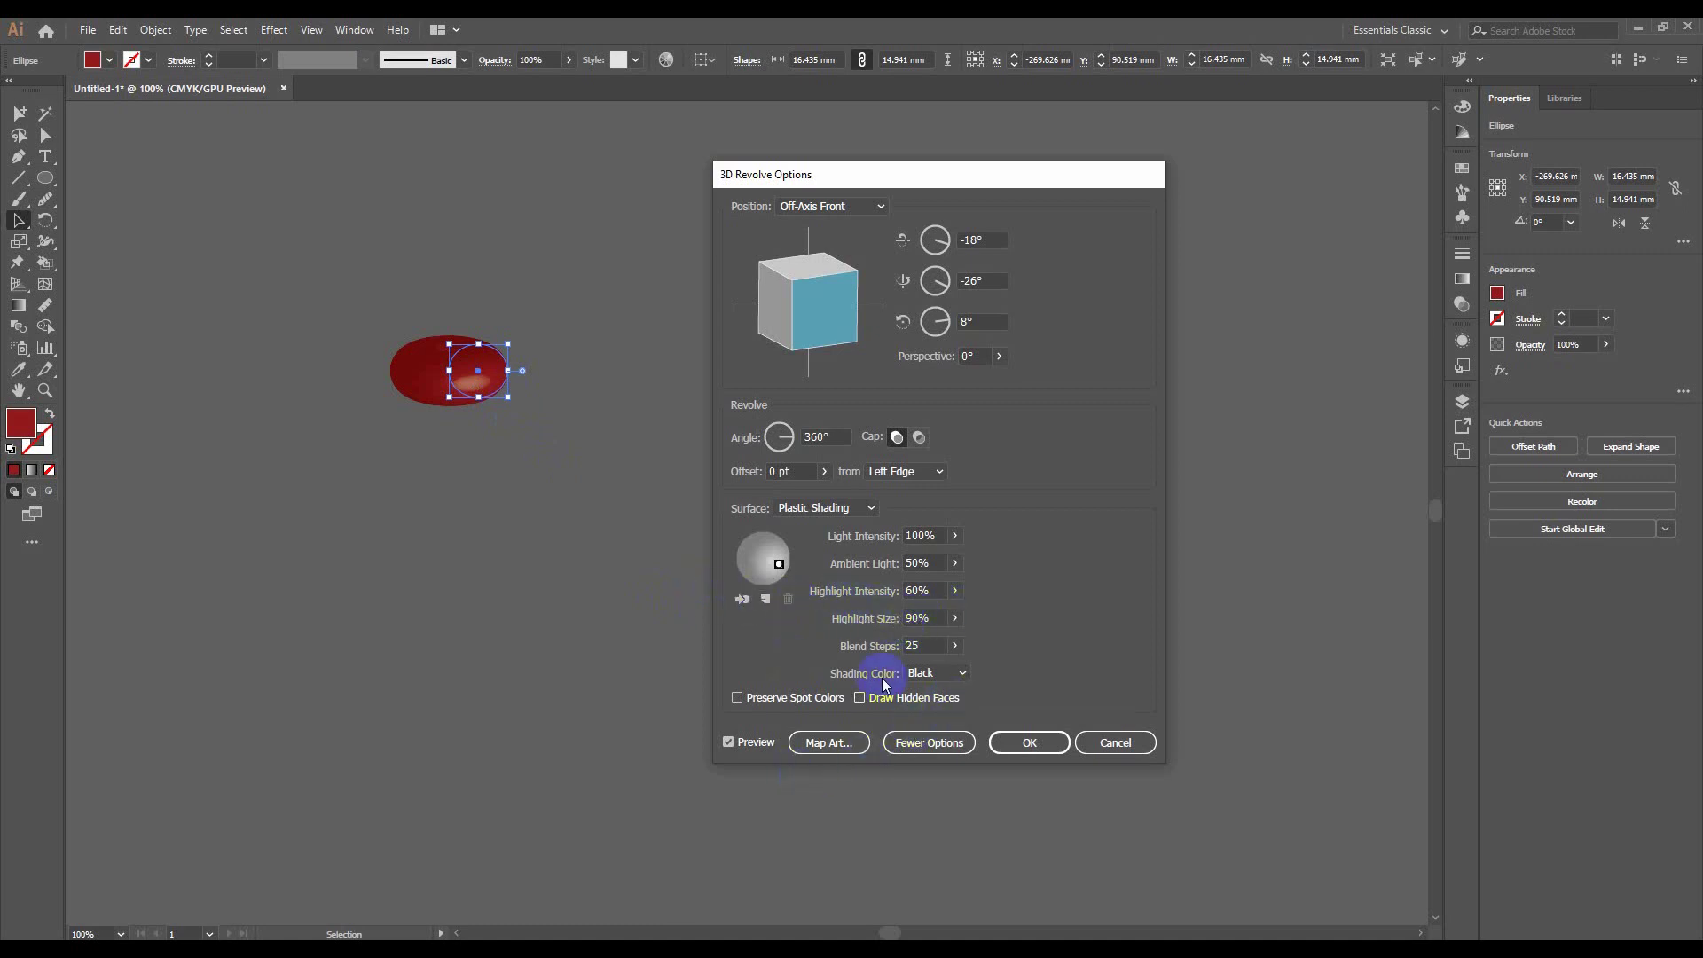
Close the 3D revolve settings and delete the red ellipse
{"action": "left_click", "coordinate": [1120, 743]}
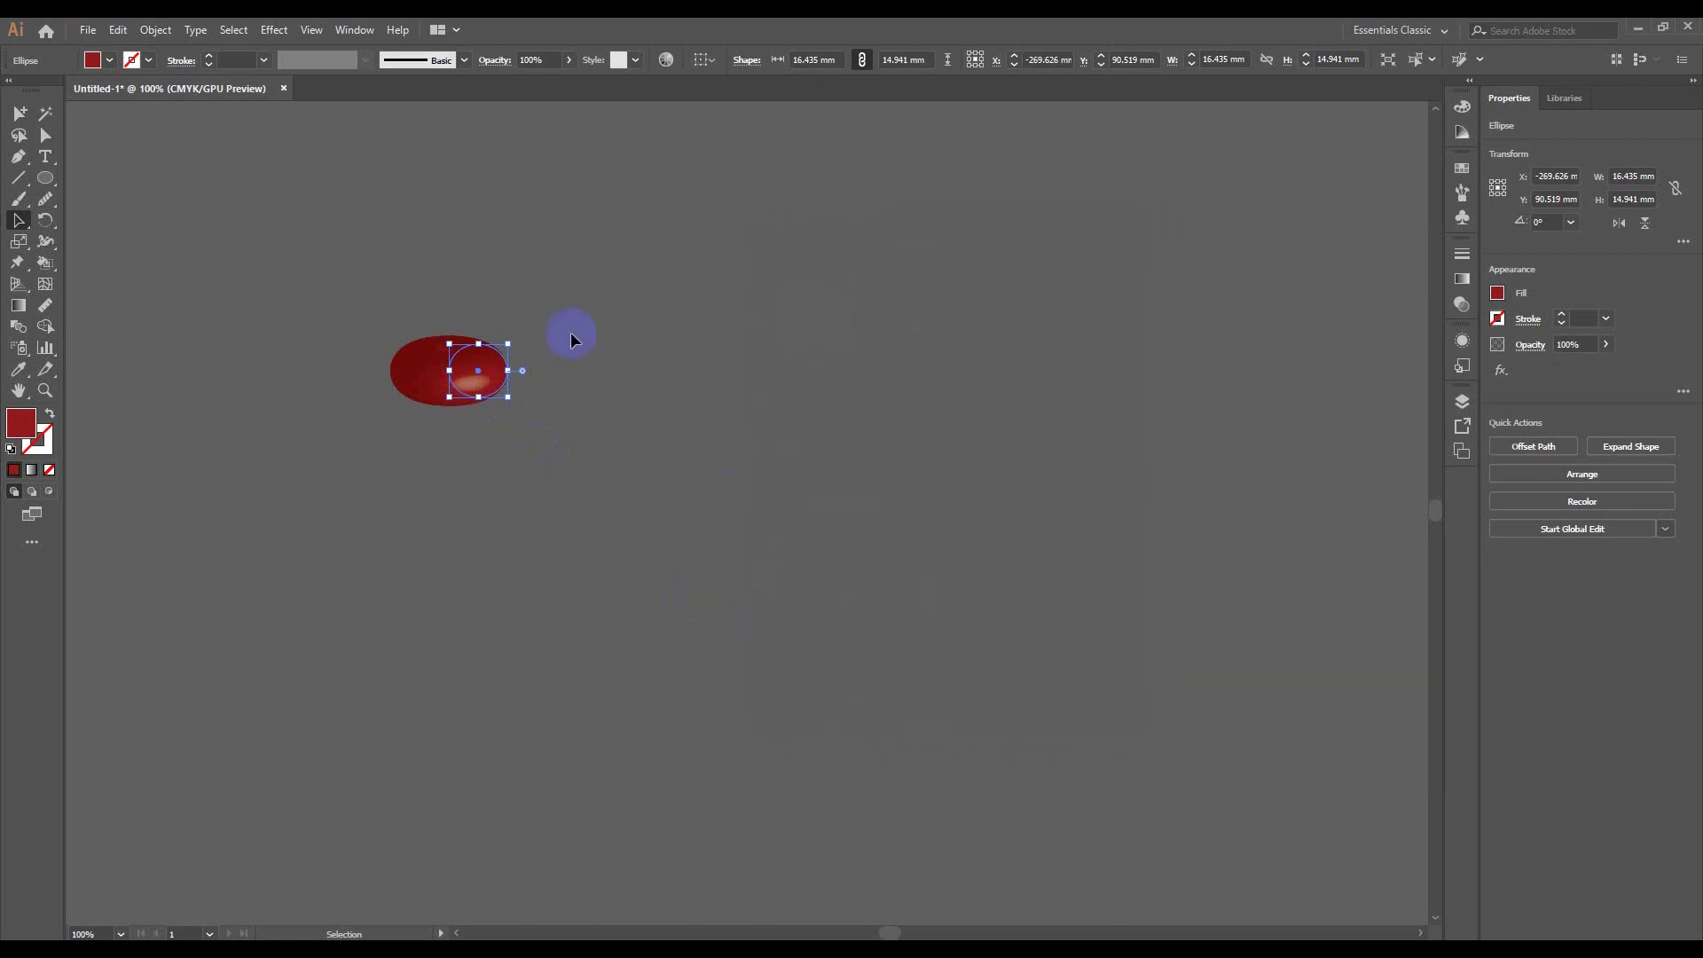
{"action": "left_click_drag", "start_coordinate": [412, 295], "coordinate": [598, 497]}
{"action": "key", "text": "Delete"}
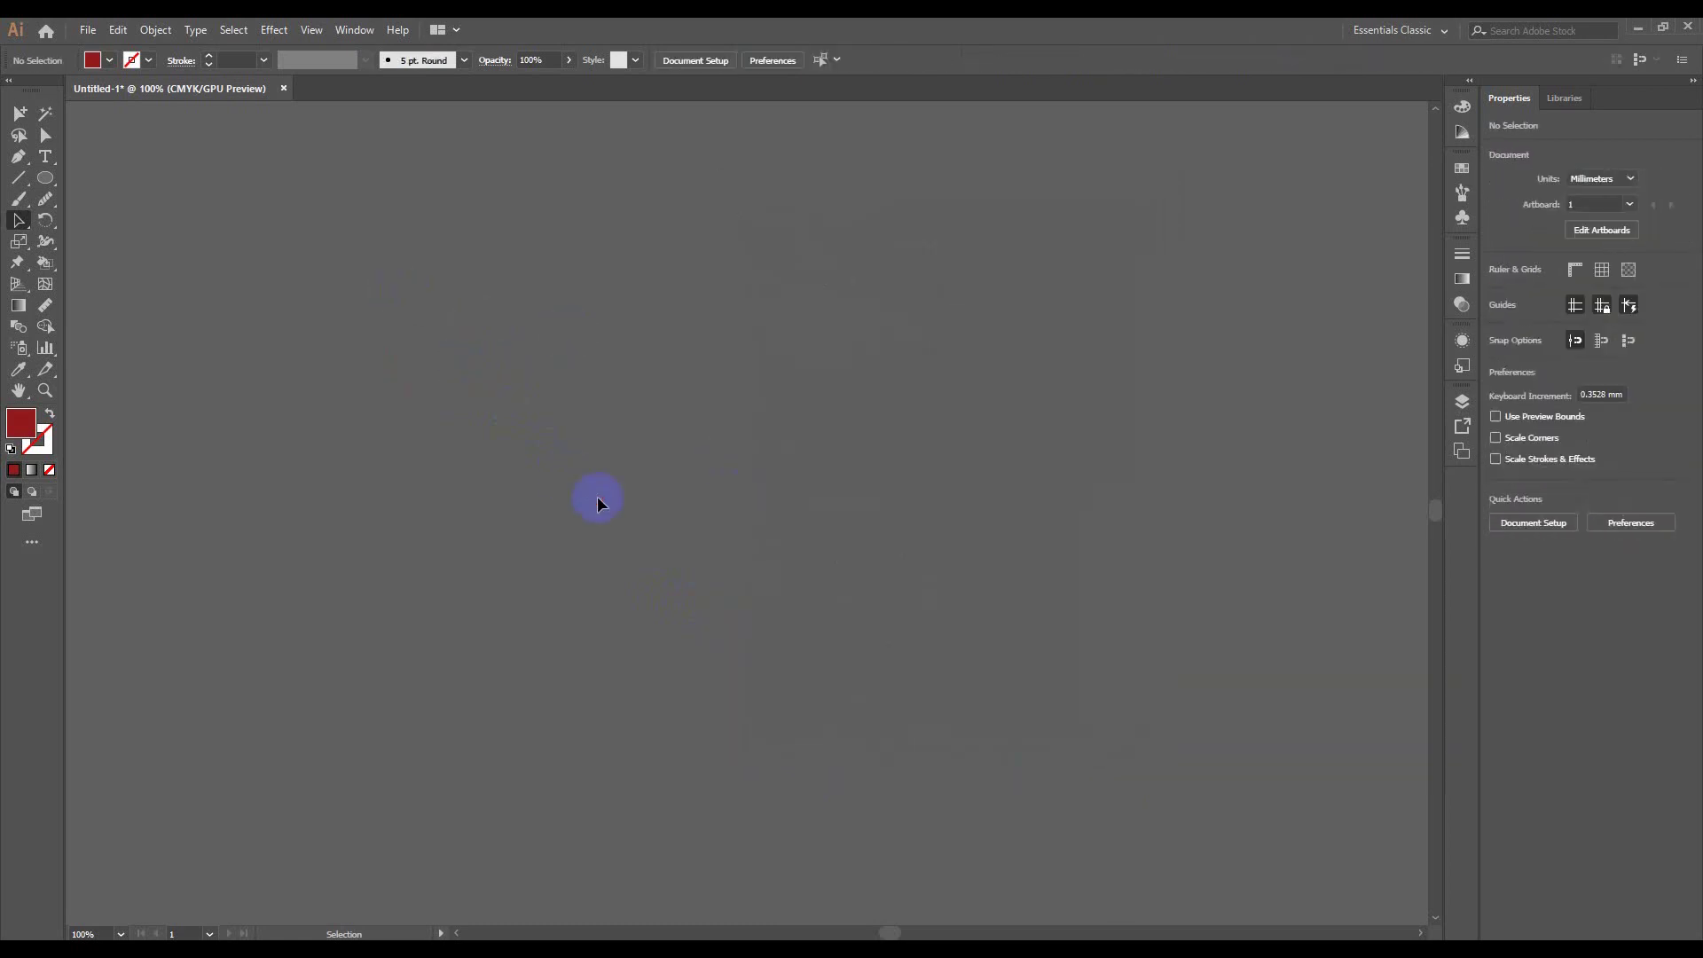
Start the bottle outline with the Pen tool, placing its first curved points
{"action": "left_click", "coordinate": [45, 177]}
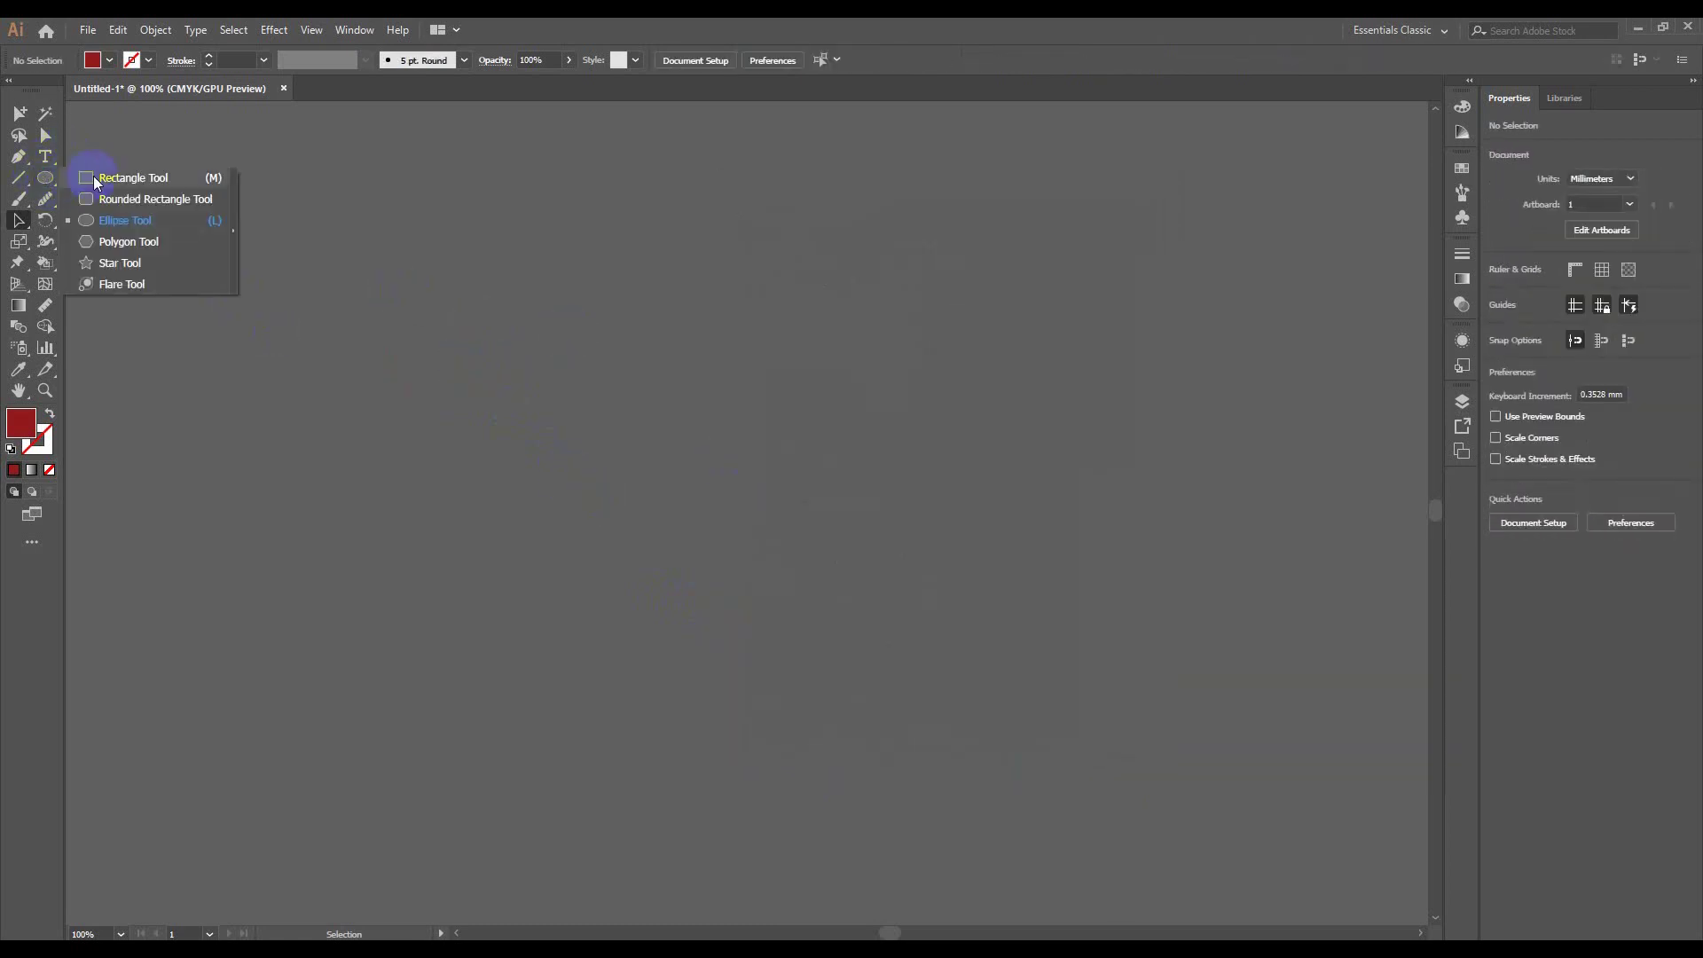
{"action": "left_click", "coordinate": [18, 156]}
{"action": "left_click", "coordinate": [609, 380]}
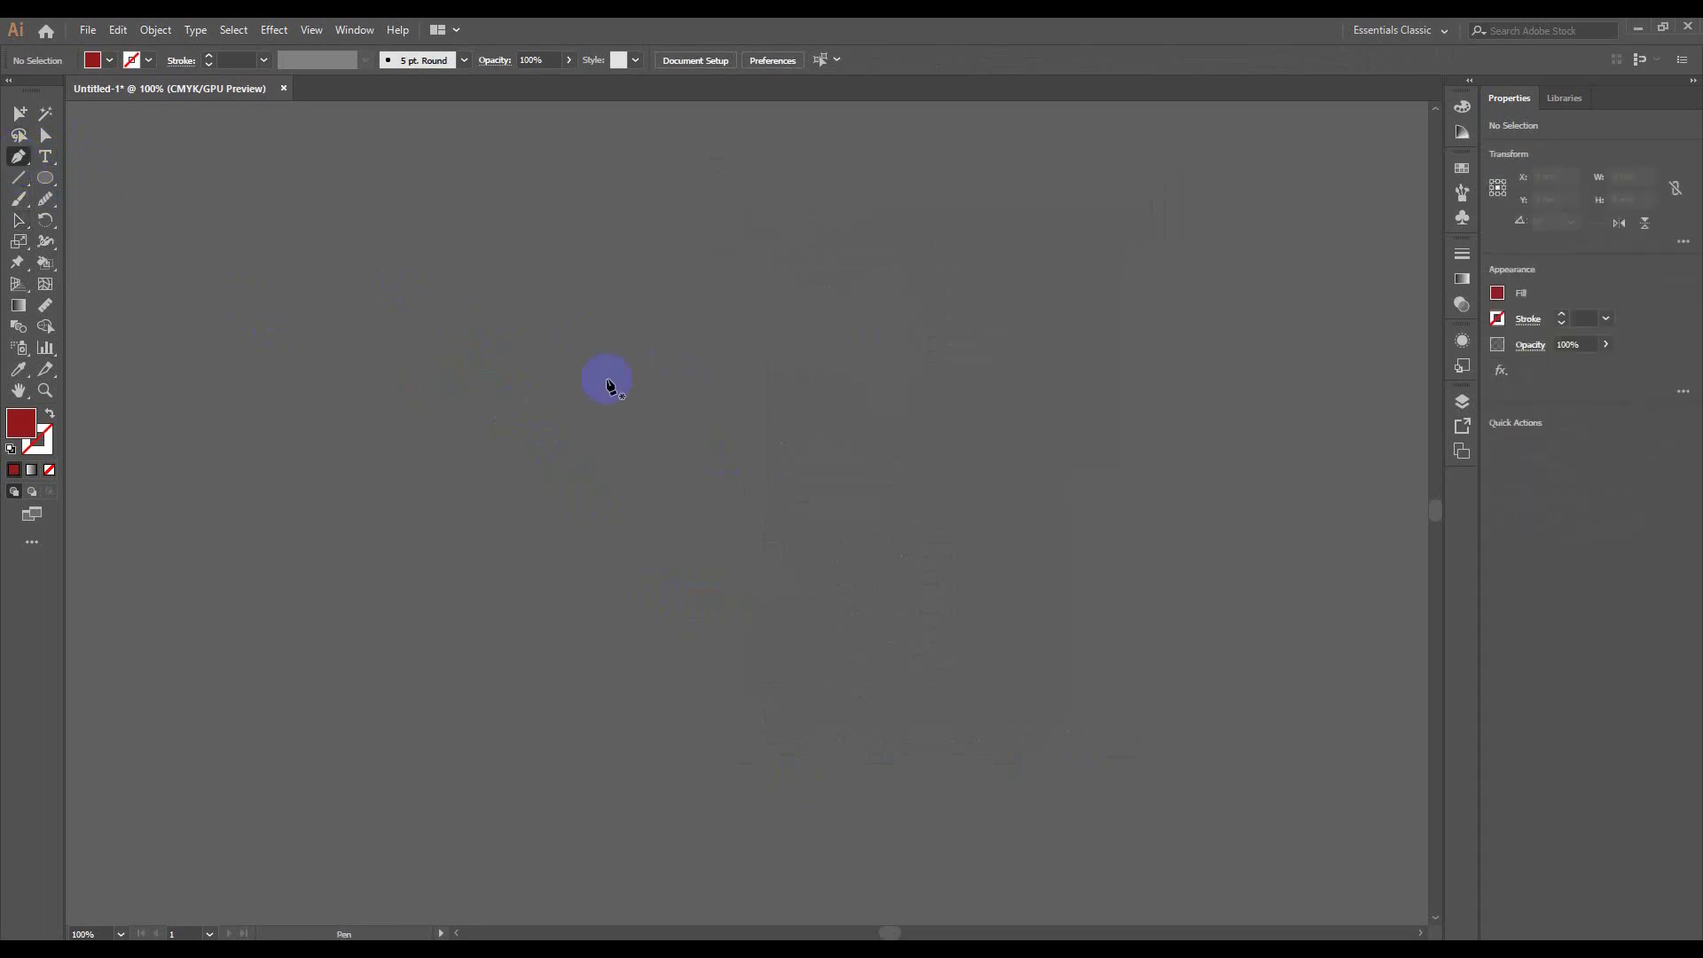
{"action": "left_click", "coordinate": [655, 359]}
{"action": "mouse_move", "coordinate": [625, 262]}
{"action": "left_mouse_down"}
{"action": "mouse_move", "coordinate": [625, 505]}
{"action": "mouse_move", "coordinate": [651, 565]}
{"action": "left_mouse_up"}
{"action": "left_click", "coordinate": [634, 288]}
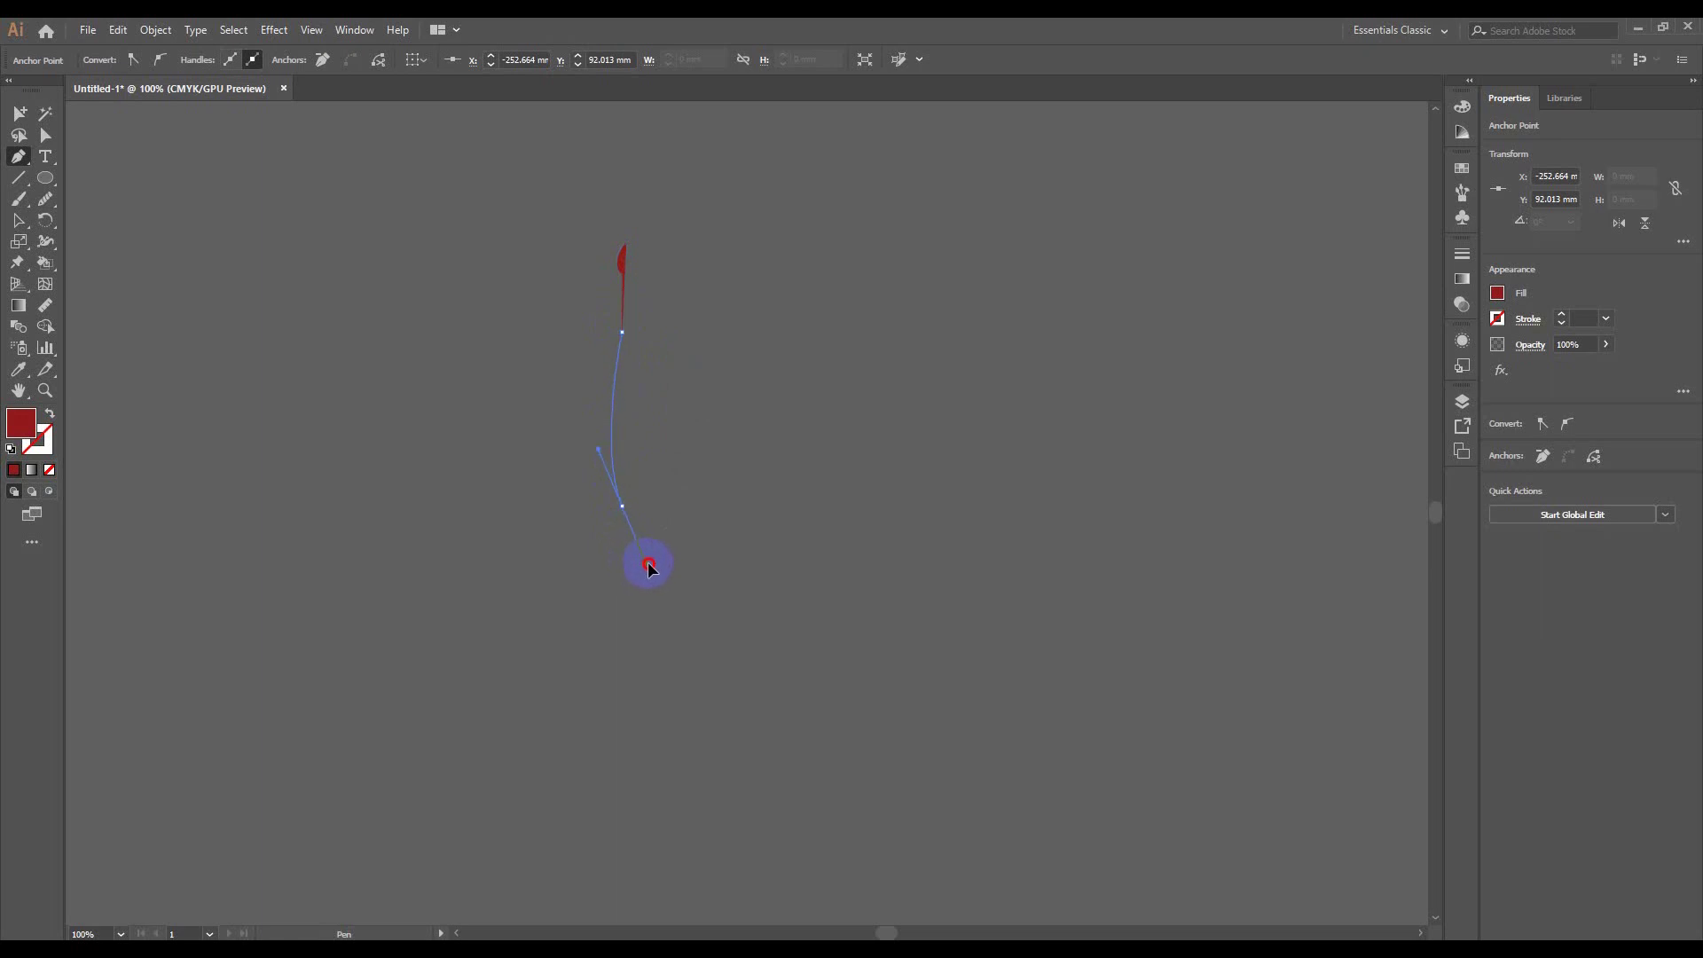
Curve the bottle's side up to a top corner, completing the red half-profile
{"action": "scroll", "coordinate": [634, 523], "scroll_direction": "up", "scroll_amount": 3}
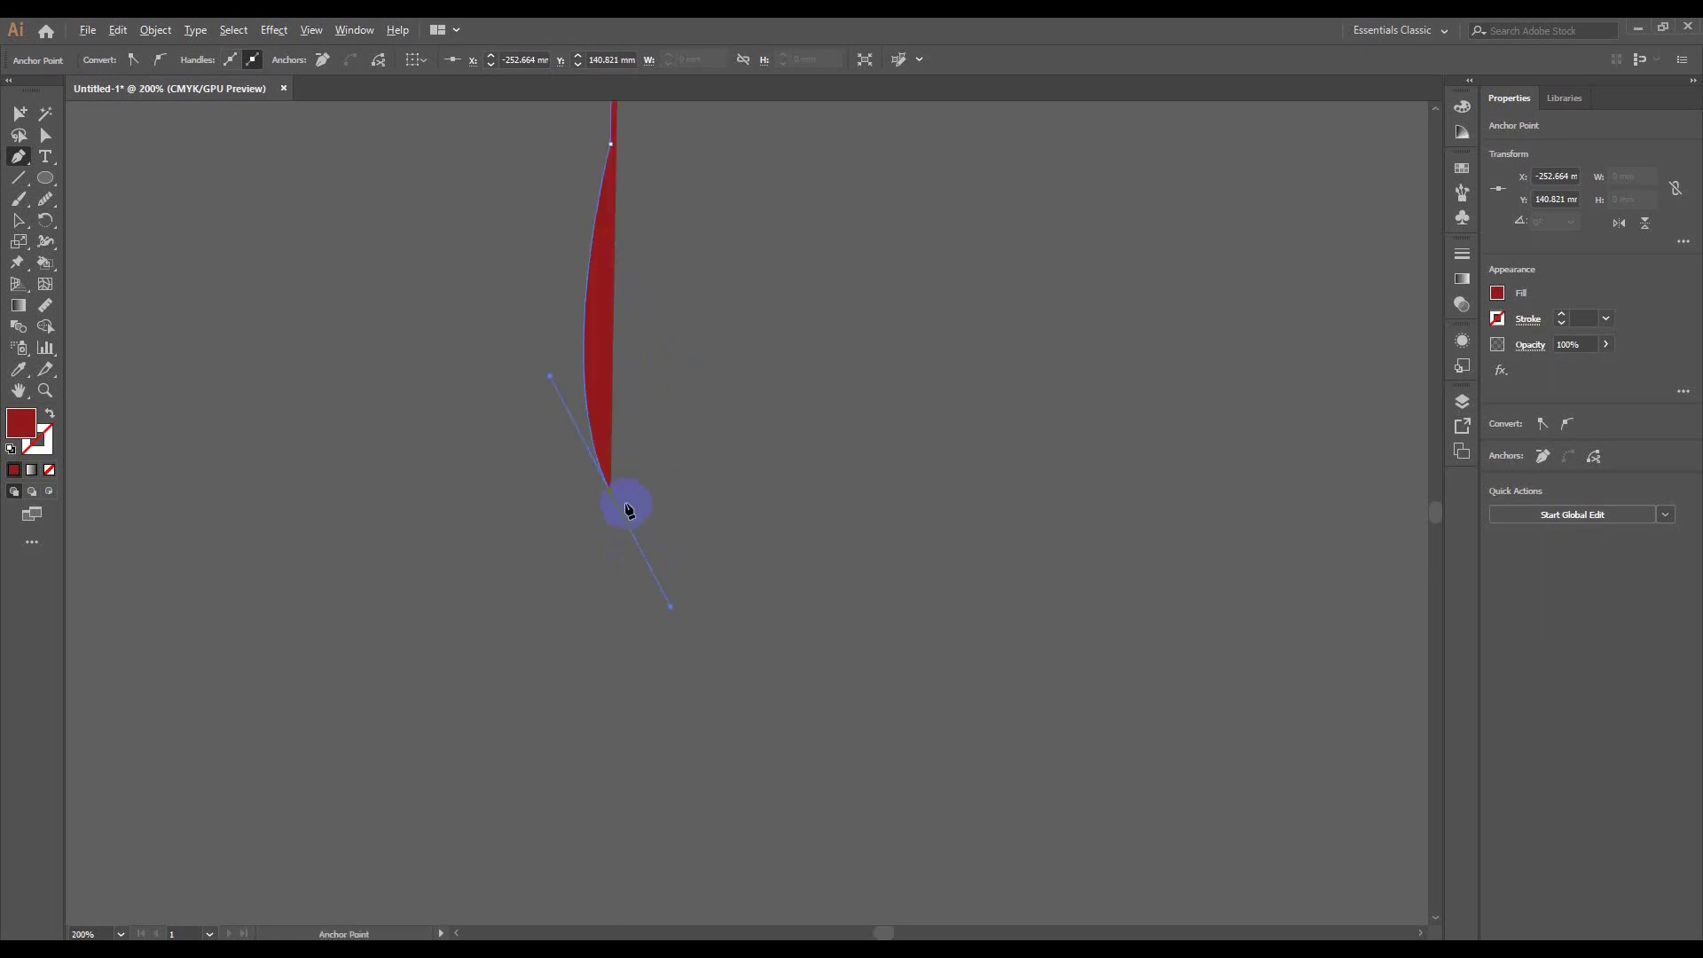
{"action": "left_click_drag", "start_coordinate": [612, 495], "coordinate": [659, 504]}
{"action": "scroll", "coordinate": [656, 502], "scroll_direction": "down", "scroll_amount": 3}
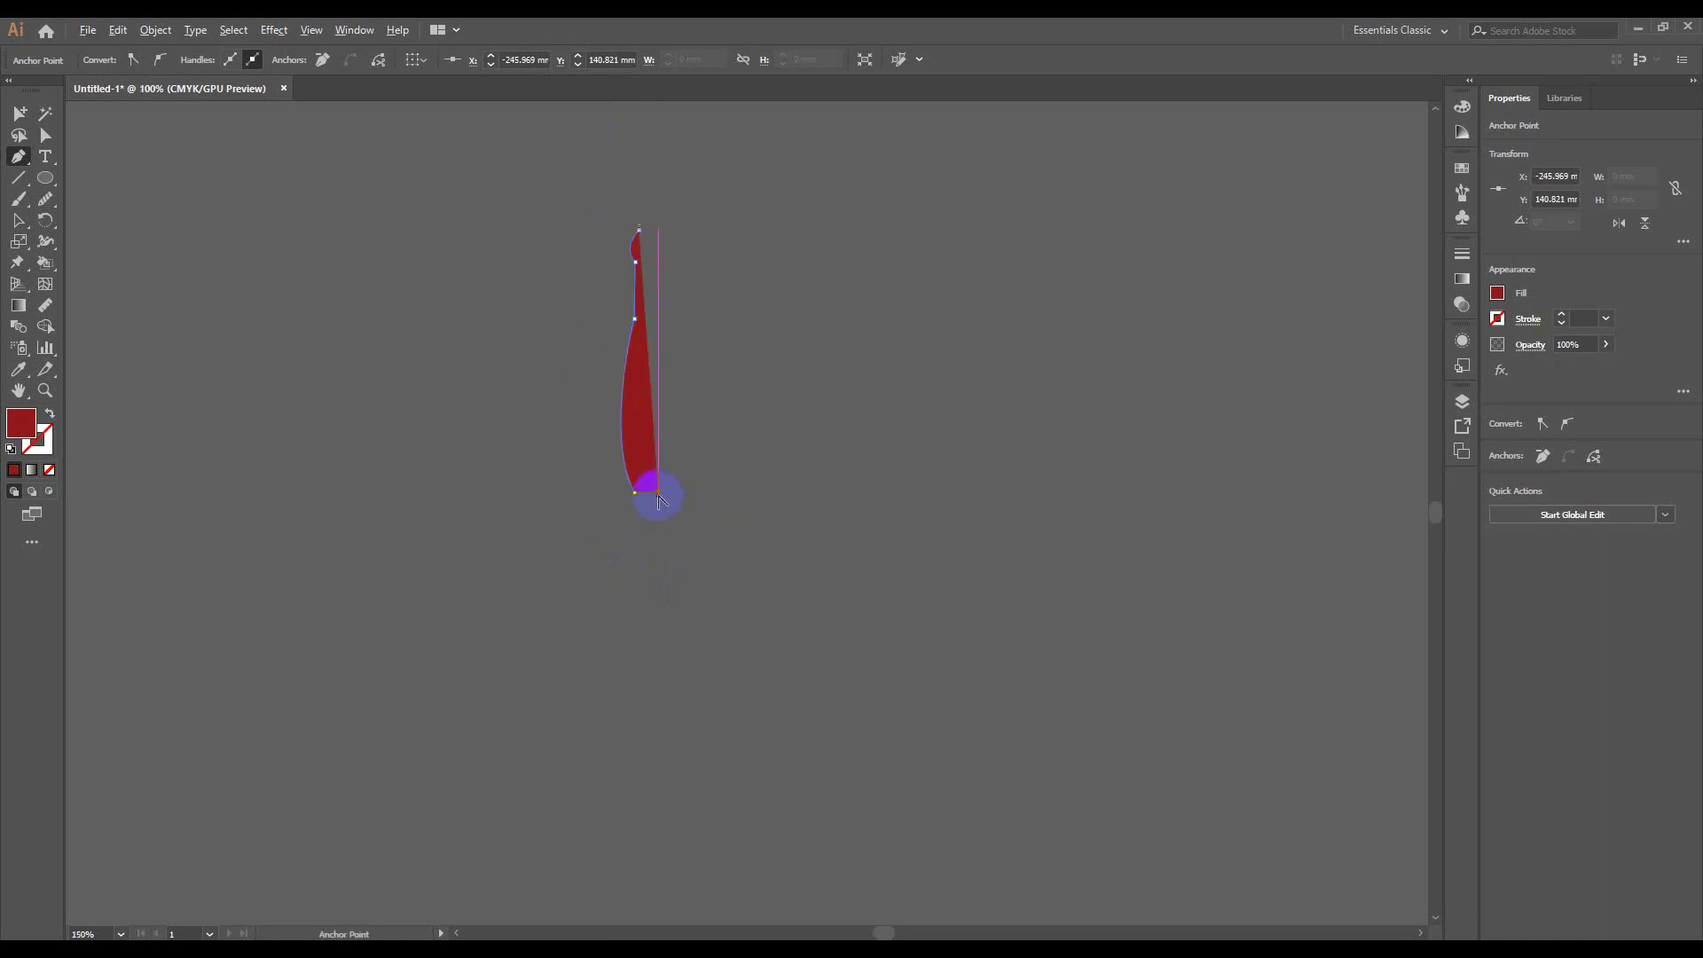
{"action": "left_click_drag", "start_coordinate": [658, 504], "coordinate": [667, 334]}
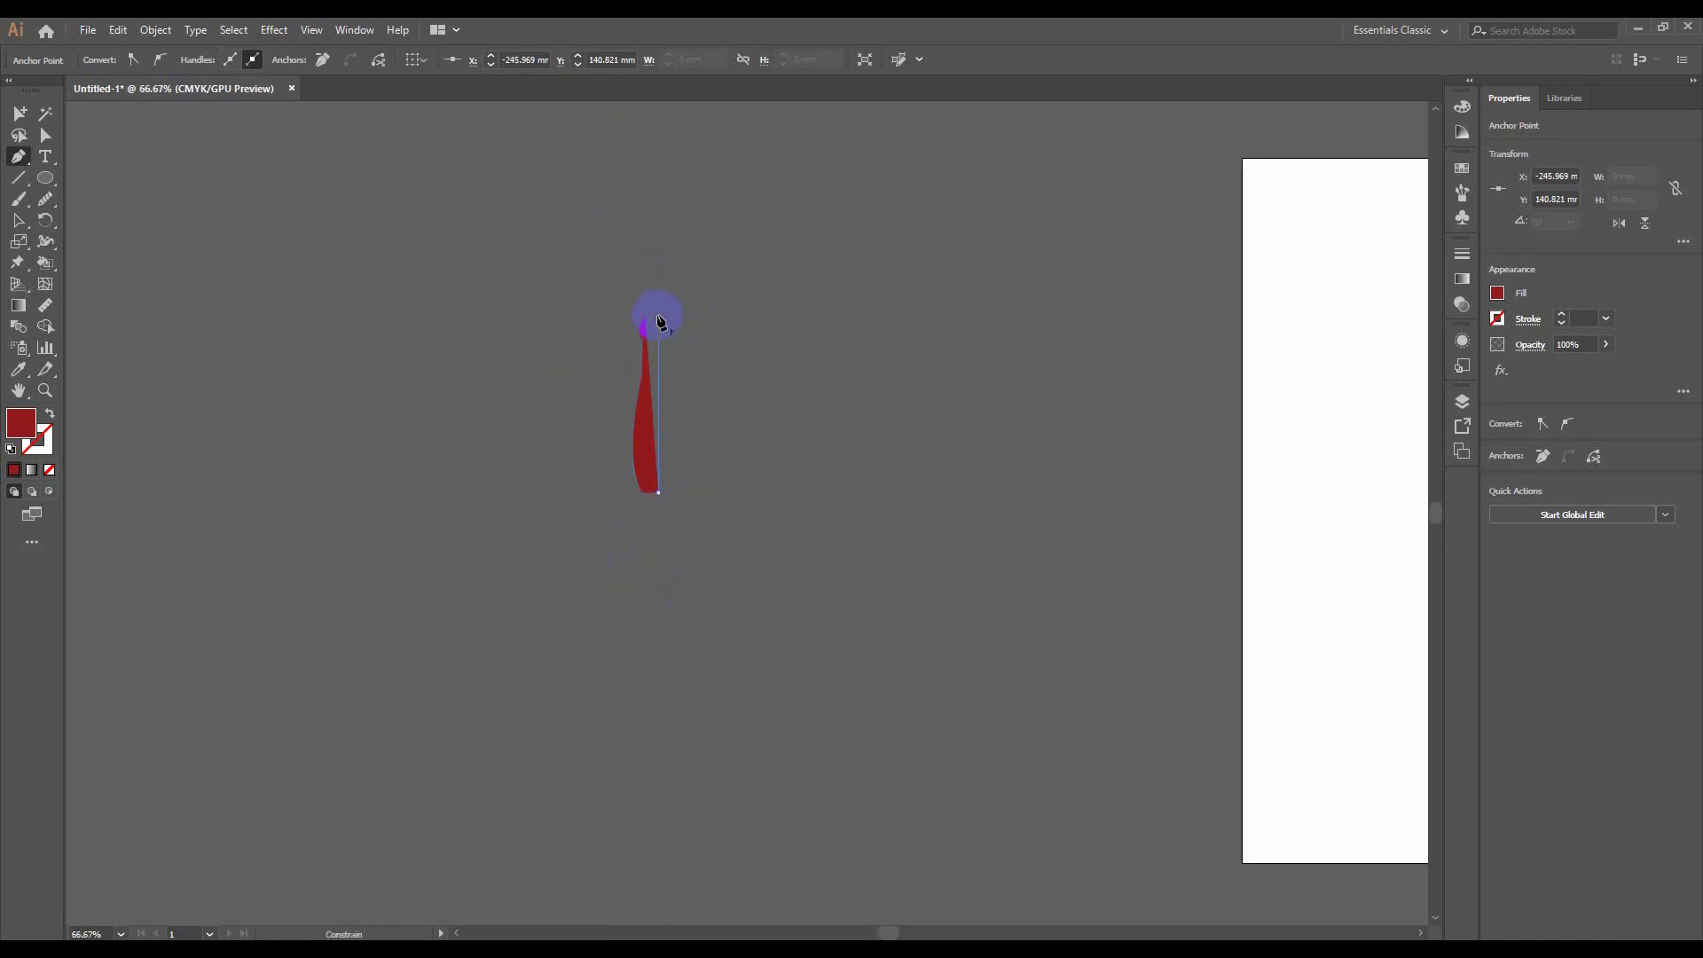
{"action": "scroll", "coordinate": [658, 321], "scroll_direction": "up", "scroll_amount": 3}
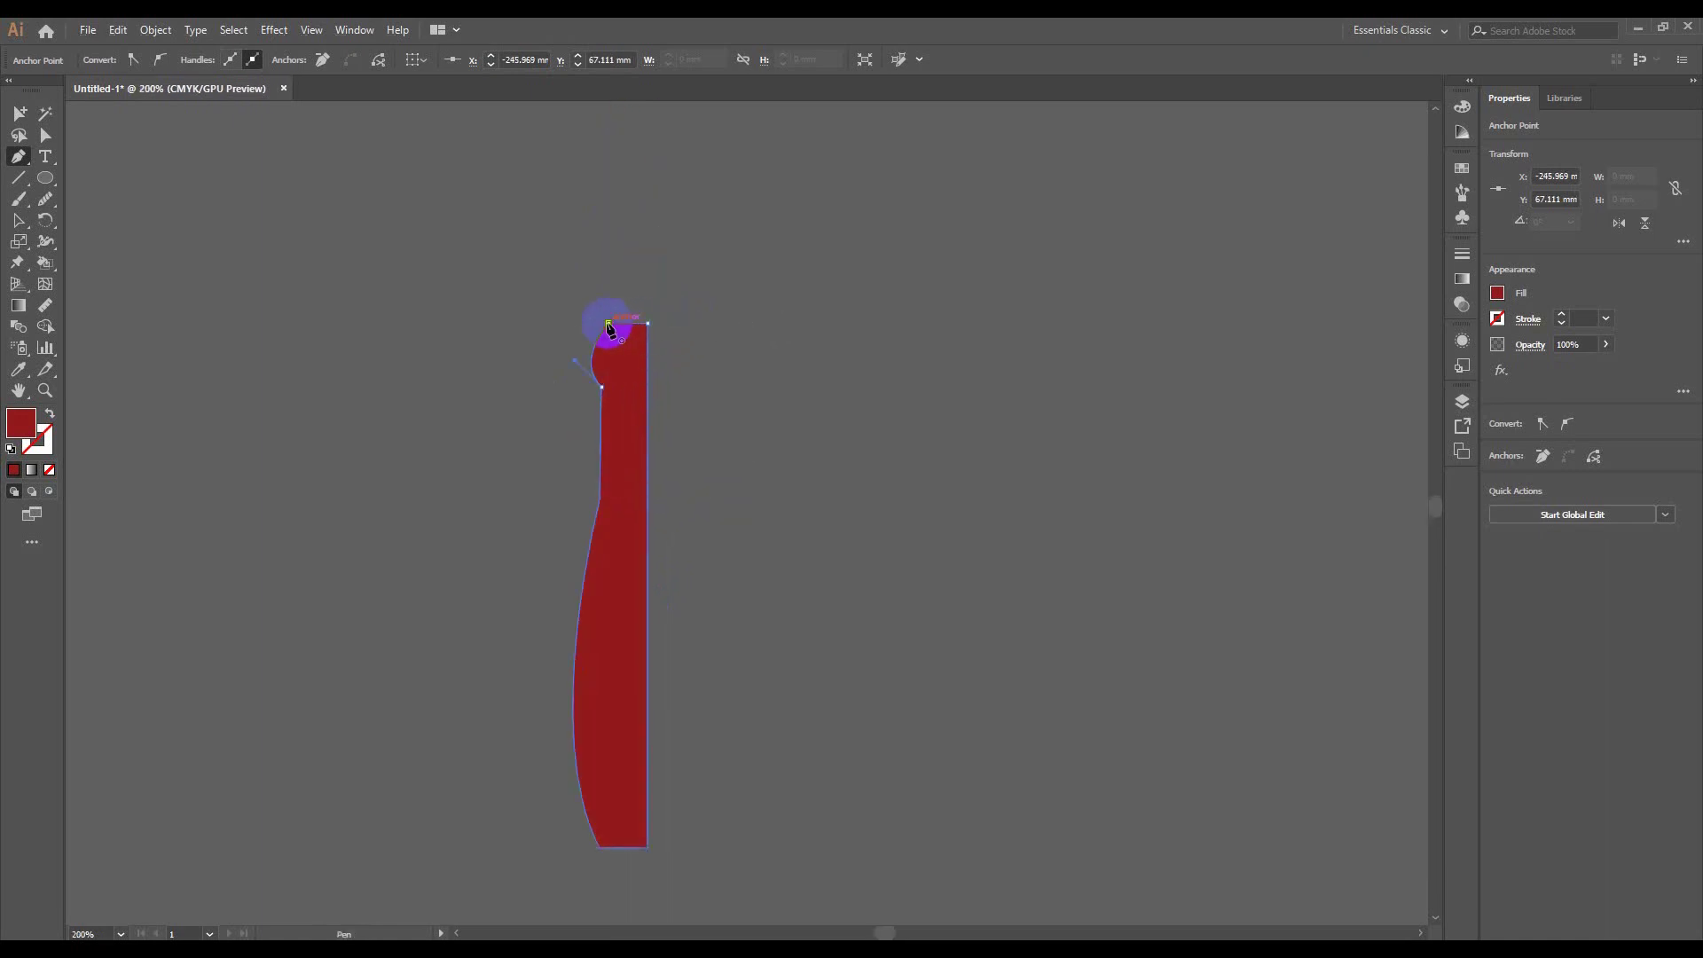
{"action": "left_click_drag", "start_coordinate": [627, 332], "coordinate": [609, 329]}
{"action": "left_click", "coordinate": [45, 135]}
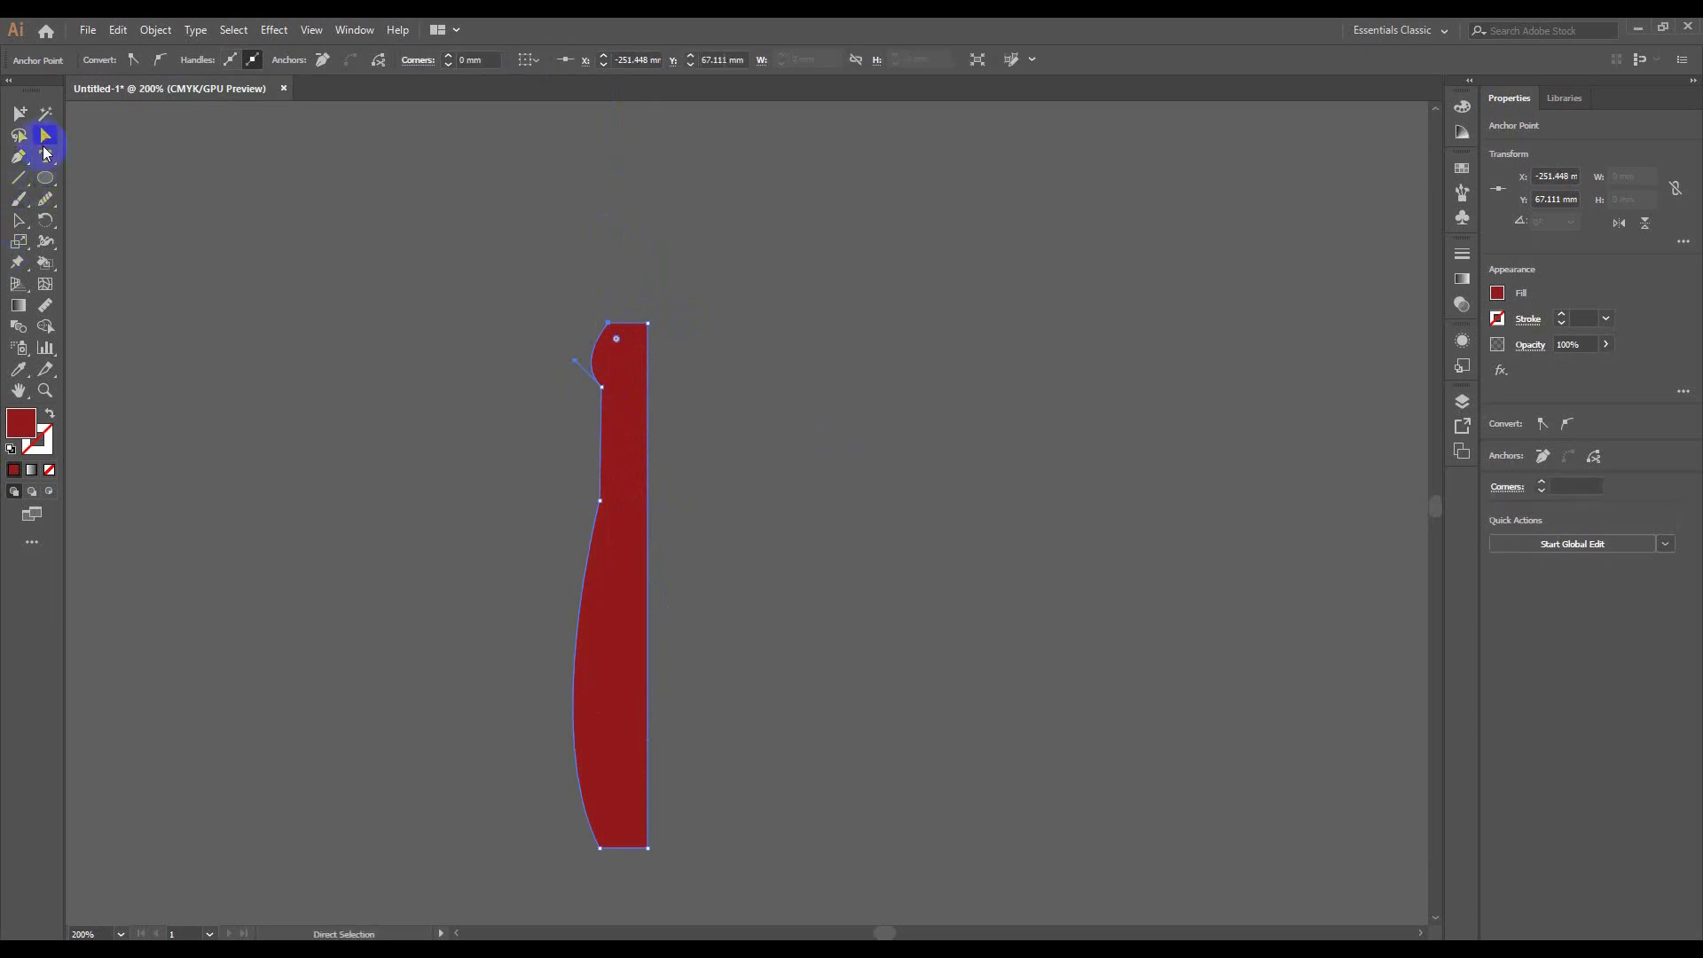
{"action": "left_click", "coordinate": [198, 246]}
{"action": "scroll", "coordinate": [430, 340], "scroll_direction": "down", "scroll_amount": 2}
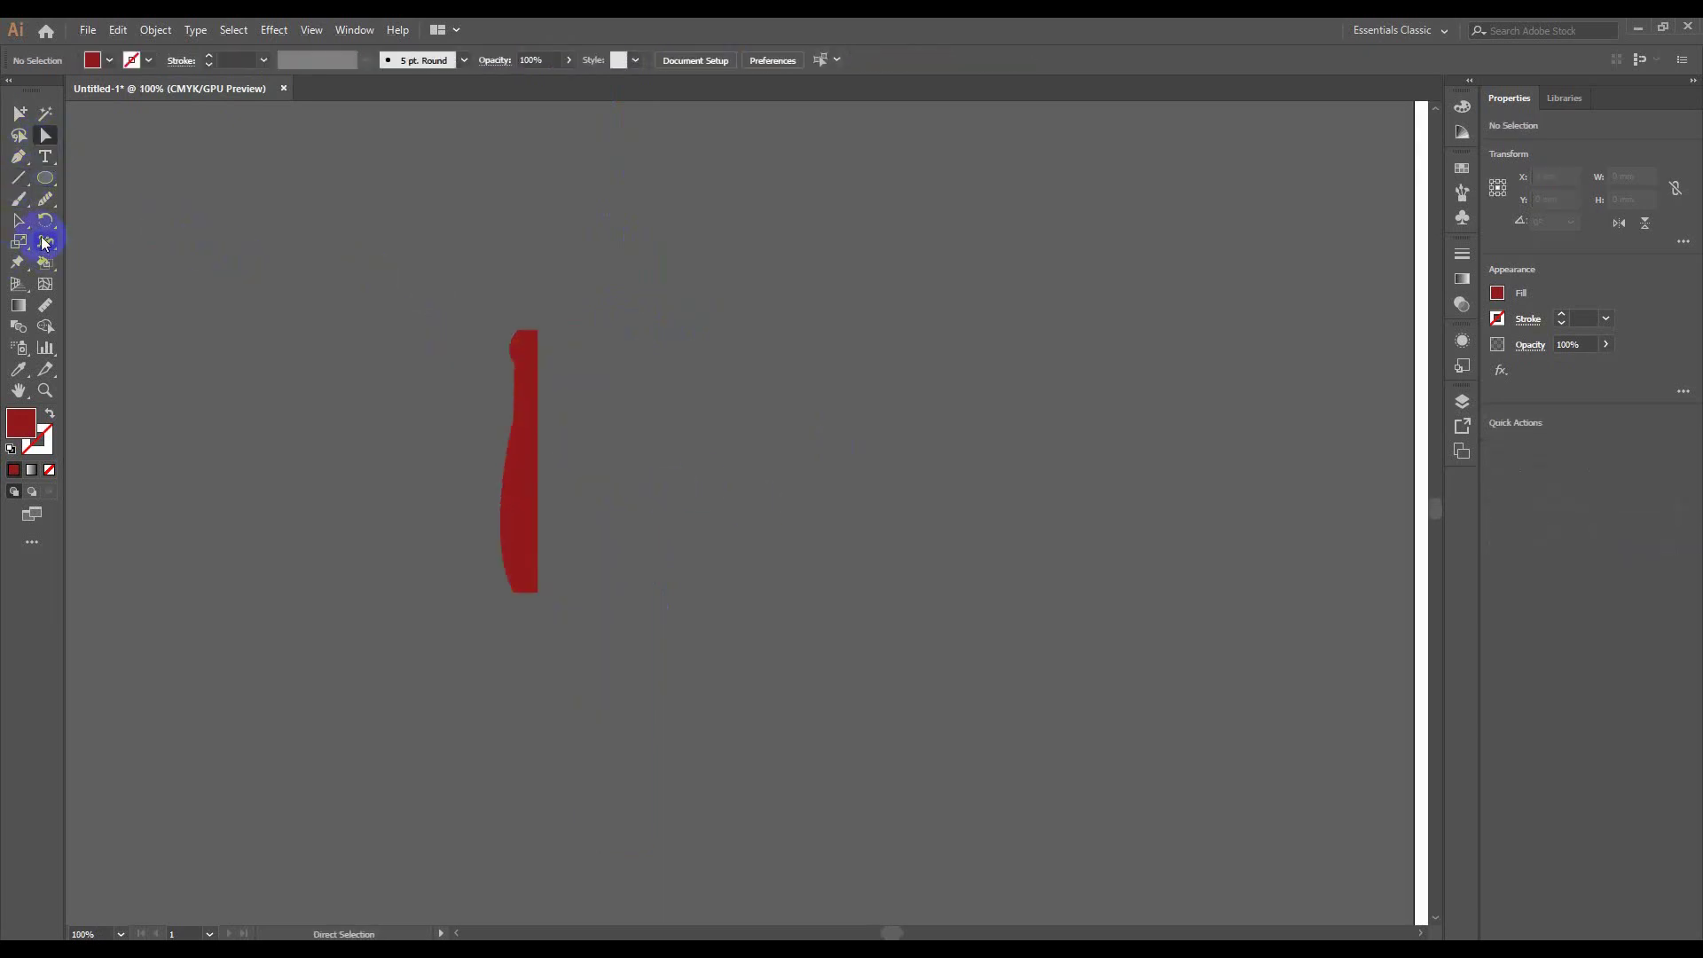
Select the bottle profile and try a white fill from the swatches
{"action": "left_click", "coordinate": [19, 220]}
{"action": "scroll", "coordinate": [447, 337], "scroll_direction": "up", "scroll_amount": 1}
{"action": "scroll", "coordinate": [589, 479], "scroll_direction": "down", "scroll_amount": 2}
{"action": "left_click", "coordinate": [559, 373]}
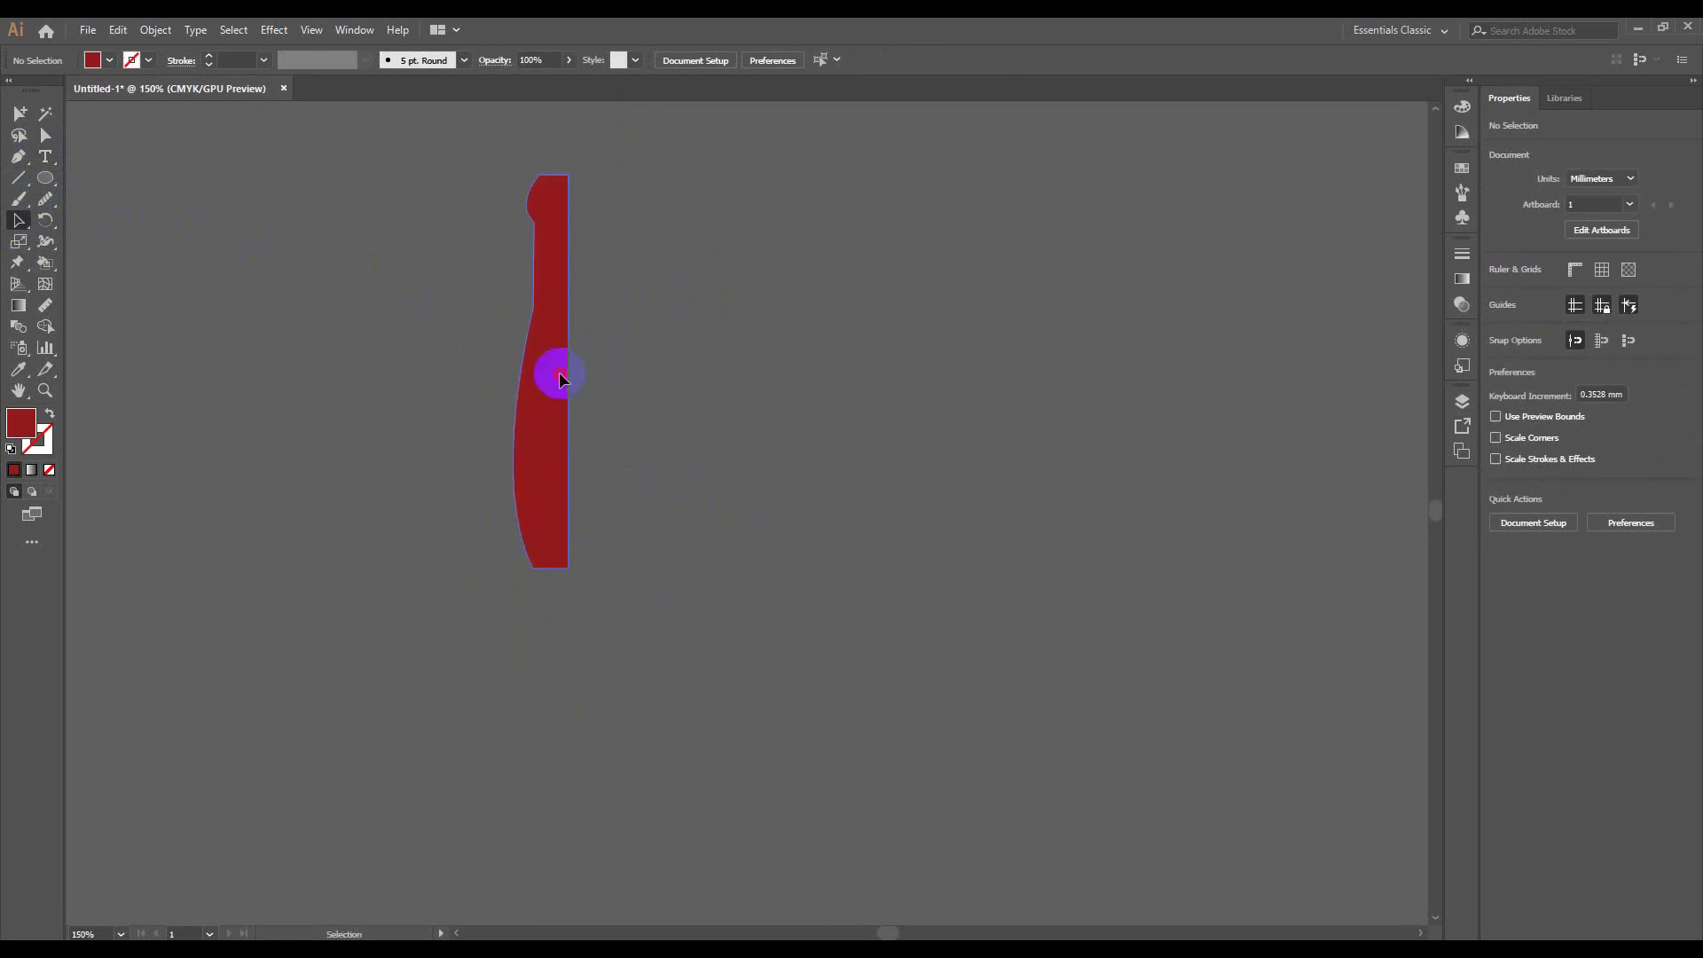
{"action": "left_click", "coordinate": [110, 64]}
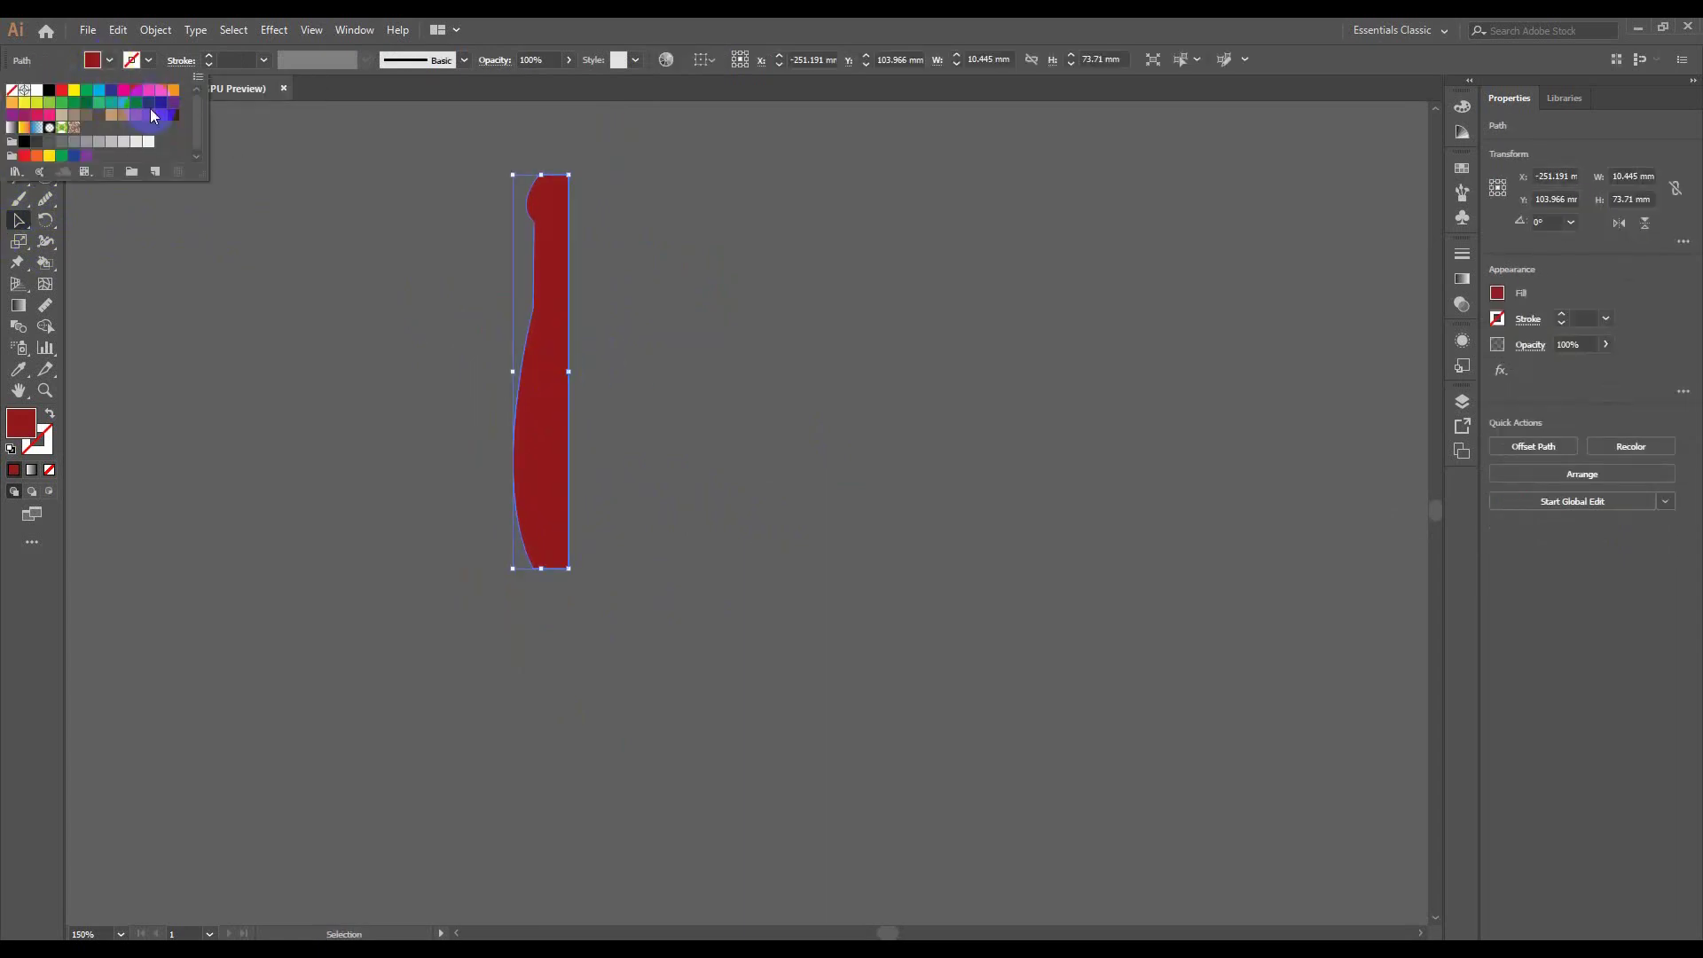
{"action": "left_click", "coordinate": [36, 90]}
{"action": "left_click", "coordinate": [709, 333]}
{"action": "left_click", "coordinate": [582, 456]}
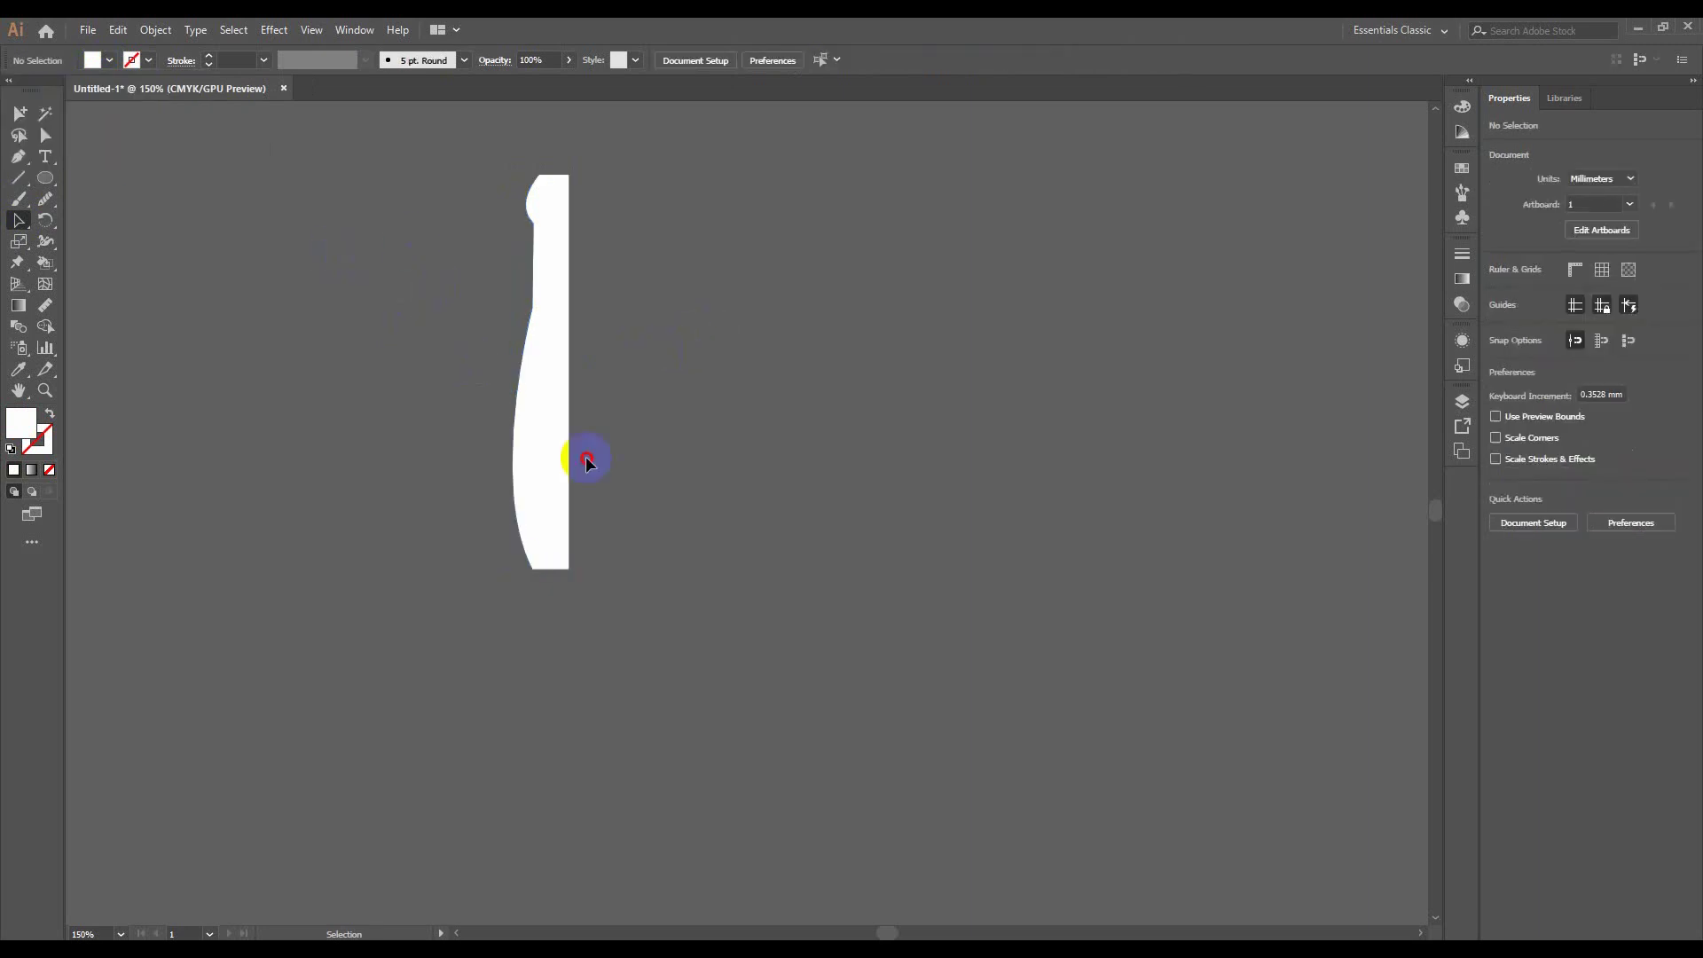
Reselect the profile and fill it with bright red instead
{"action": "left_click", "coordinate": [545, 426]}
{"action": "left_click", "coordinate": [110, 64]}
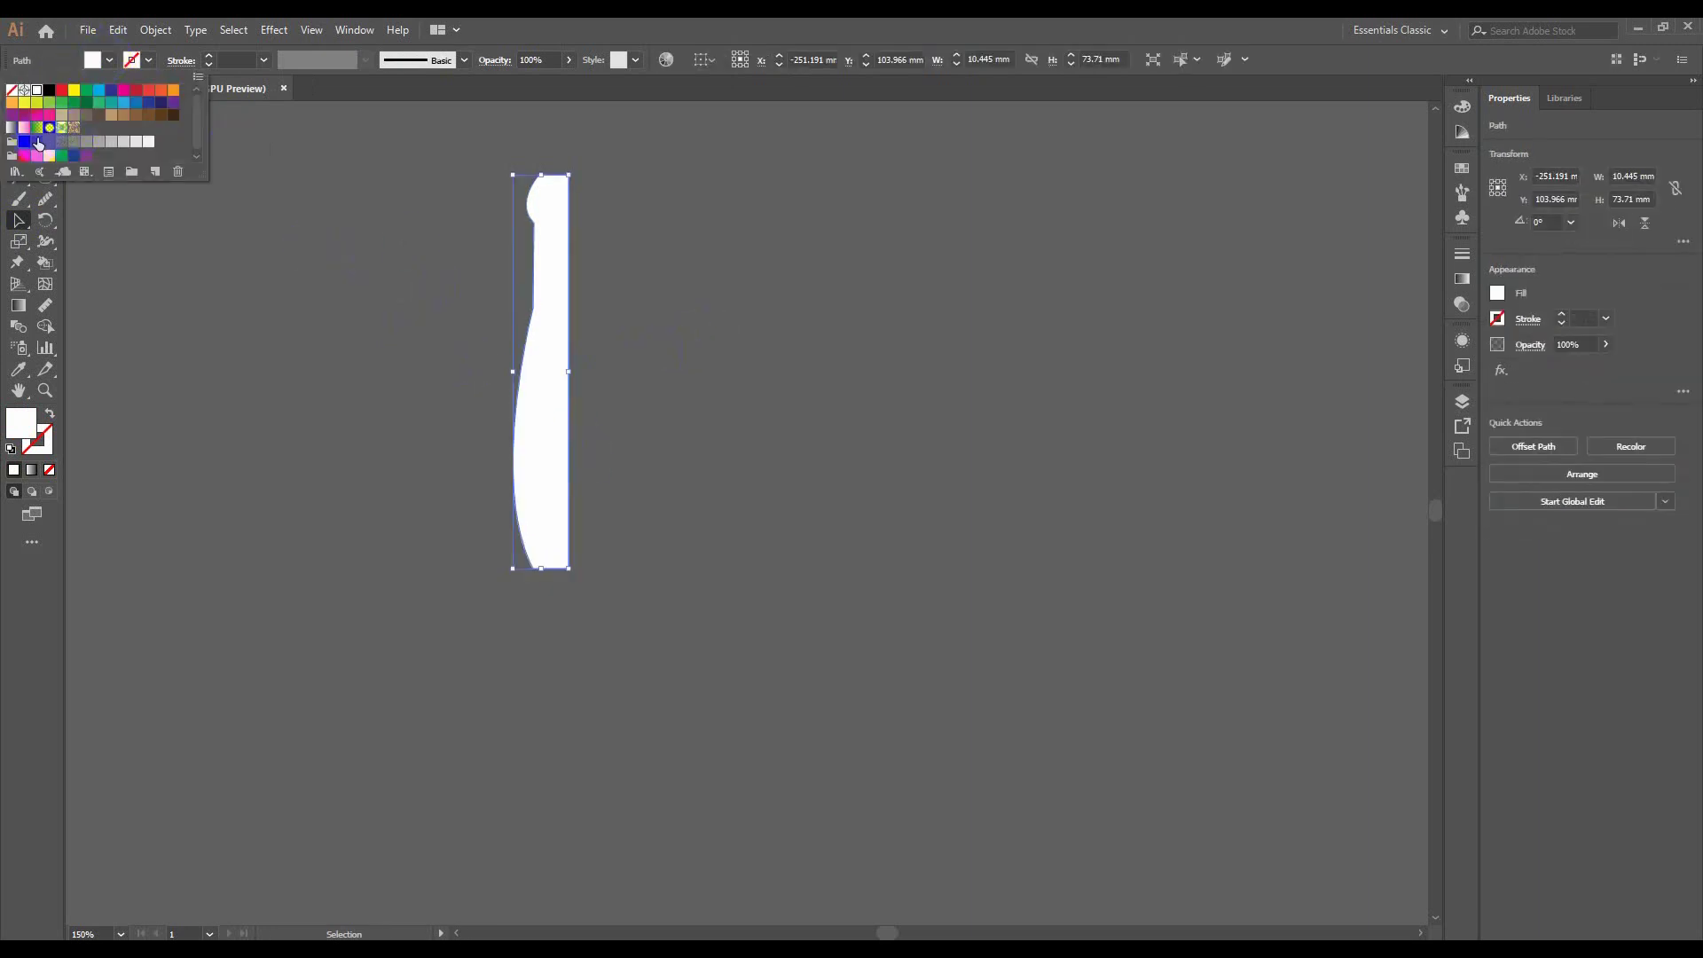
{"action": "left_click", "coordinate": [50, 141]}
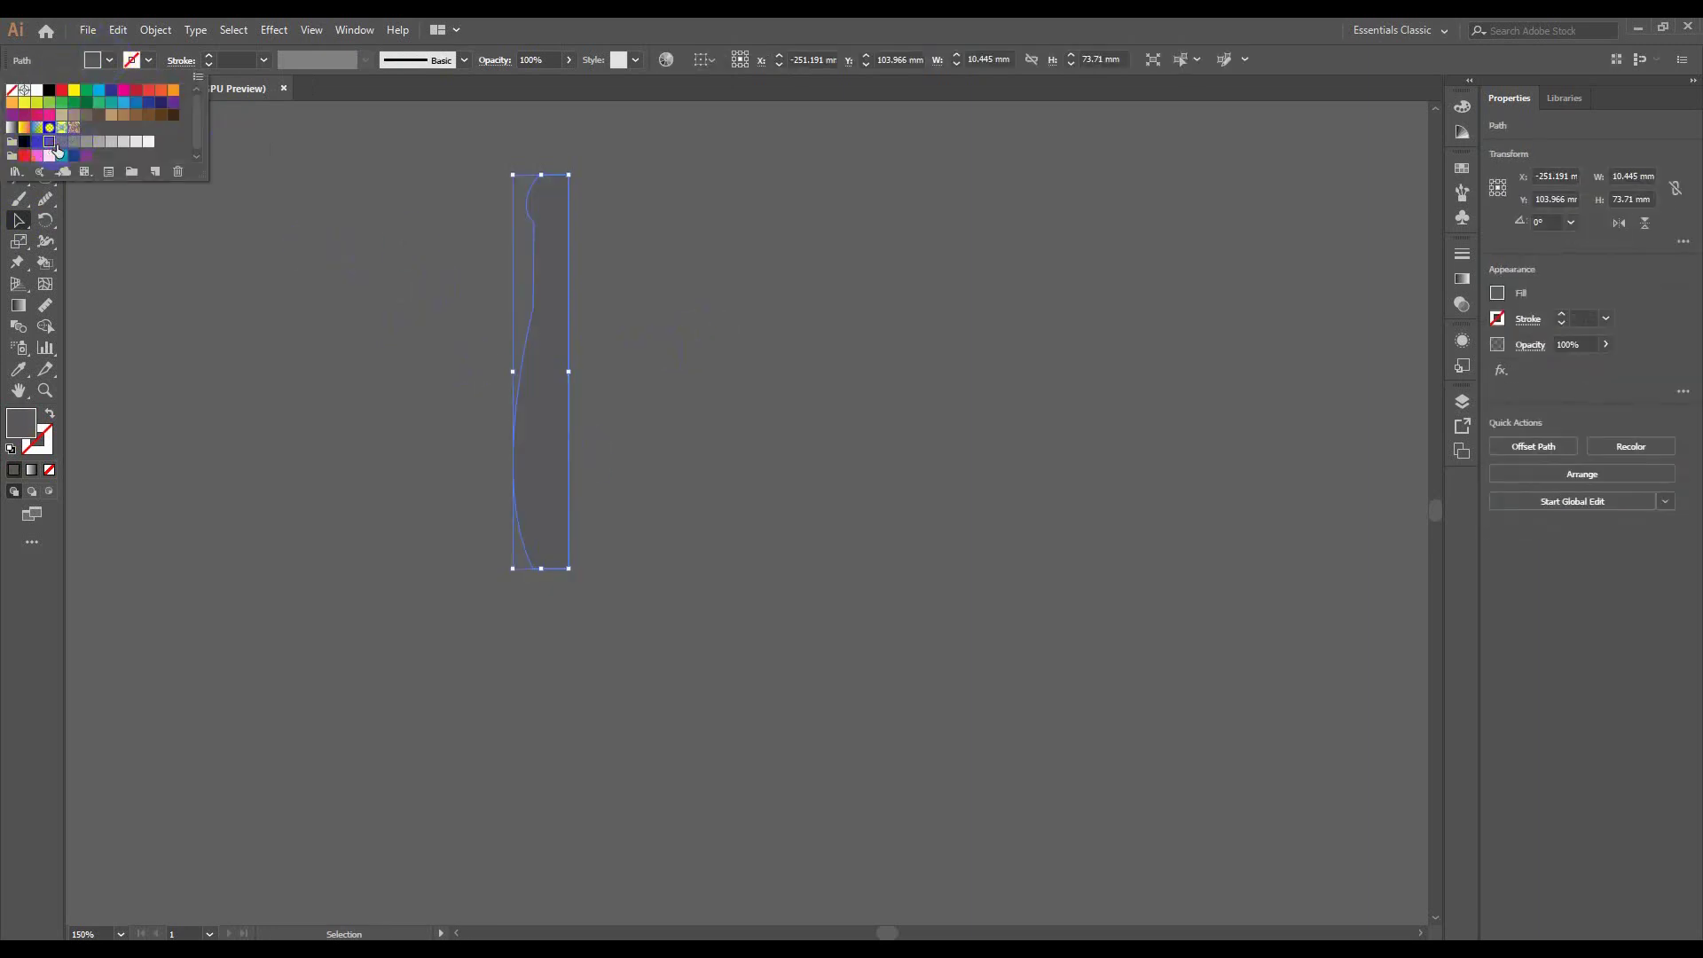
{"action": "left_click", "coordinate": [144, 91]}
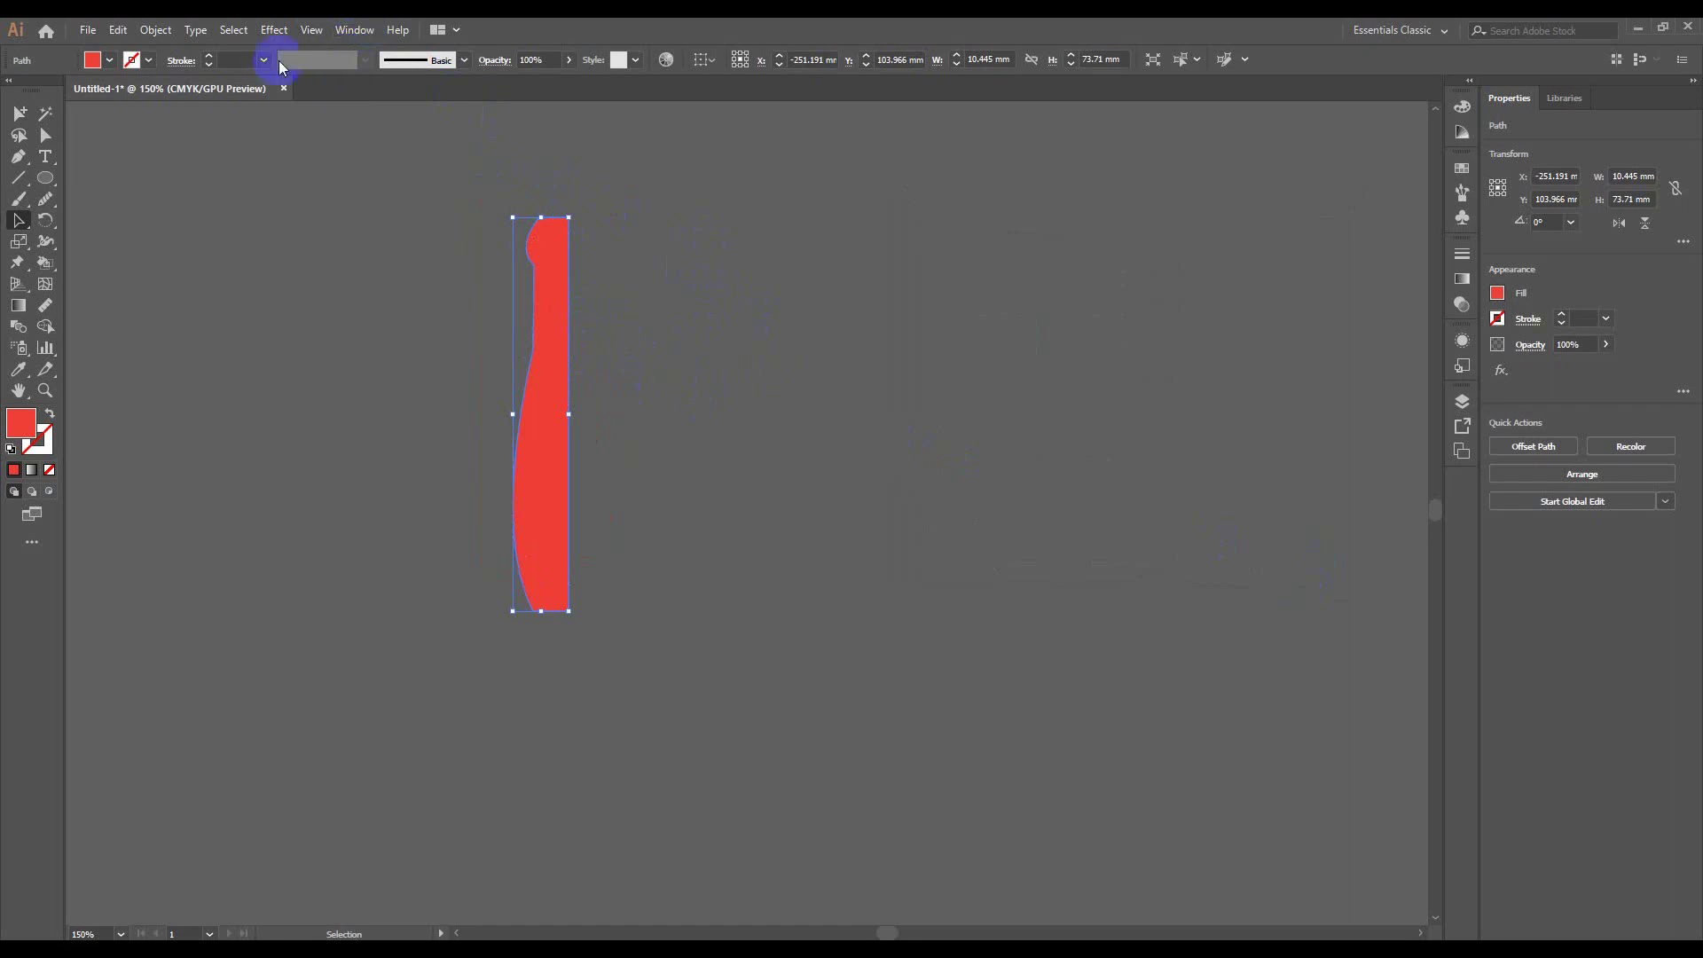
{"action": "left_click", "coordinate": [274, 30]}
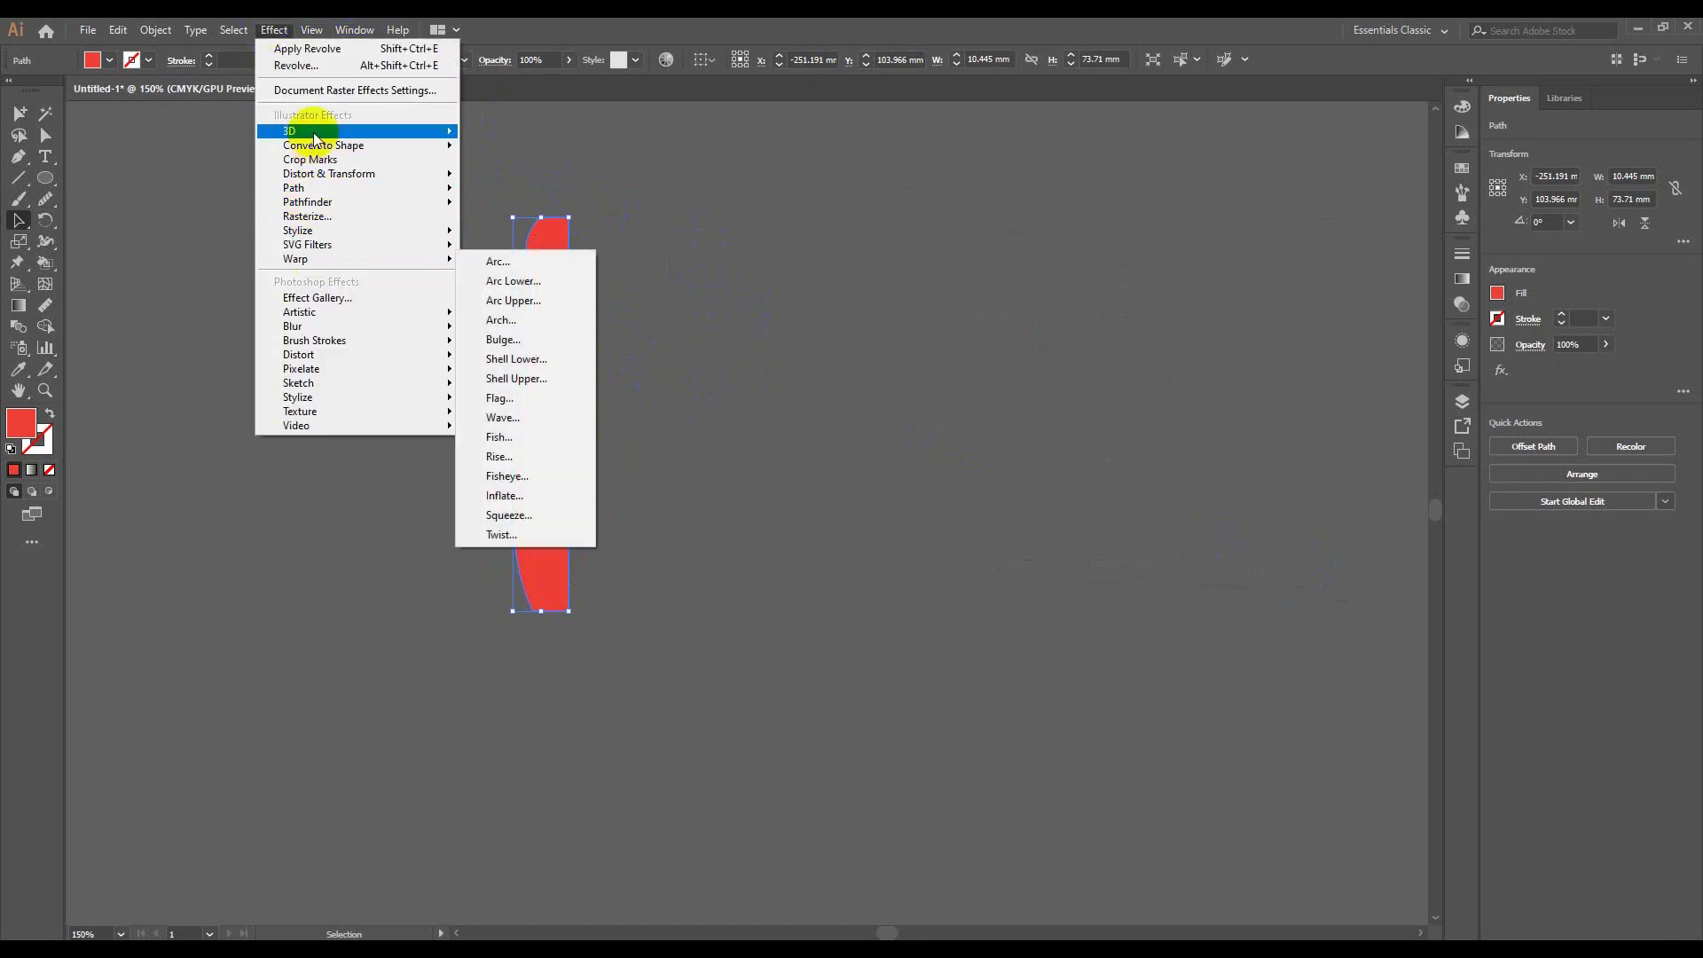
Preview a 3D Revolve of the profile around its right edge to form the bottle
{"action": "mouse_move", "coordinate": [290, 130]}
{"action": "left_click", "coordinate": [523, 157]}
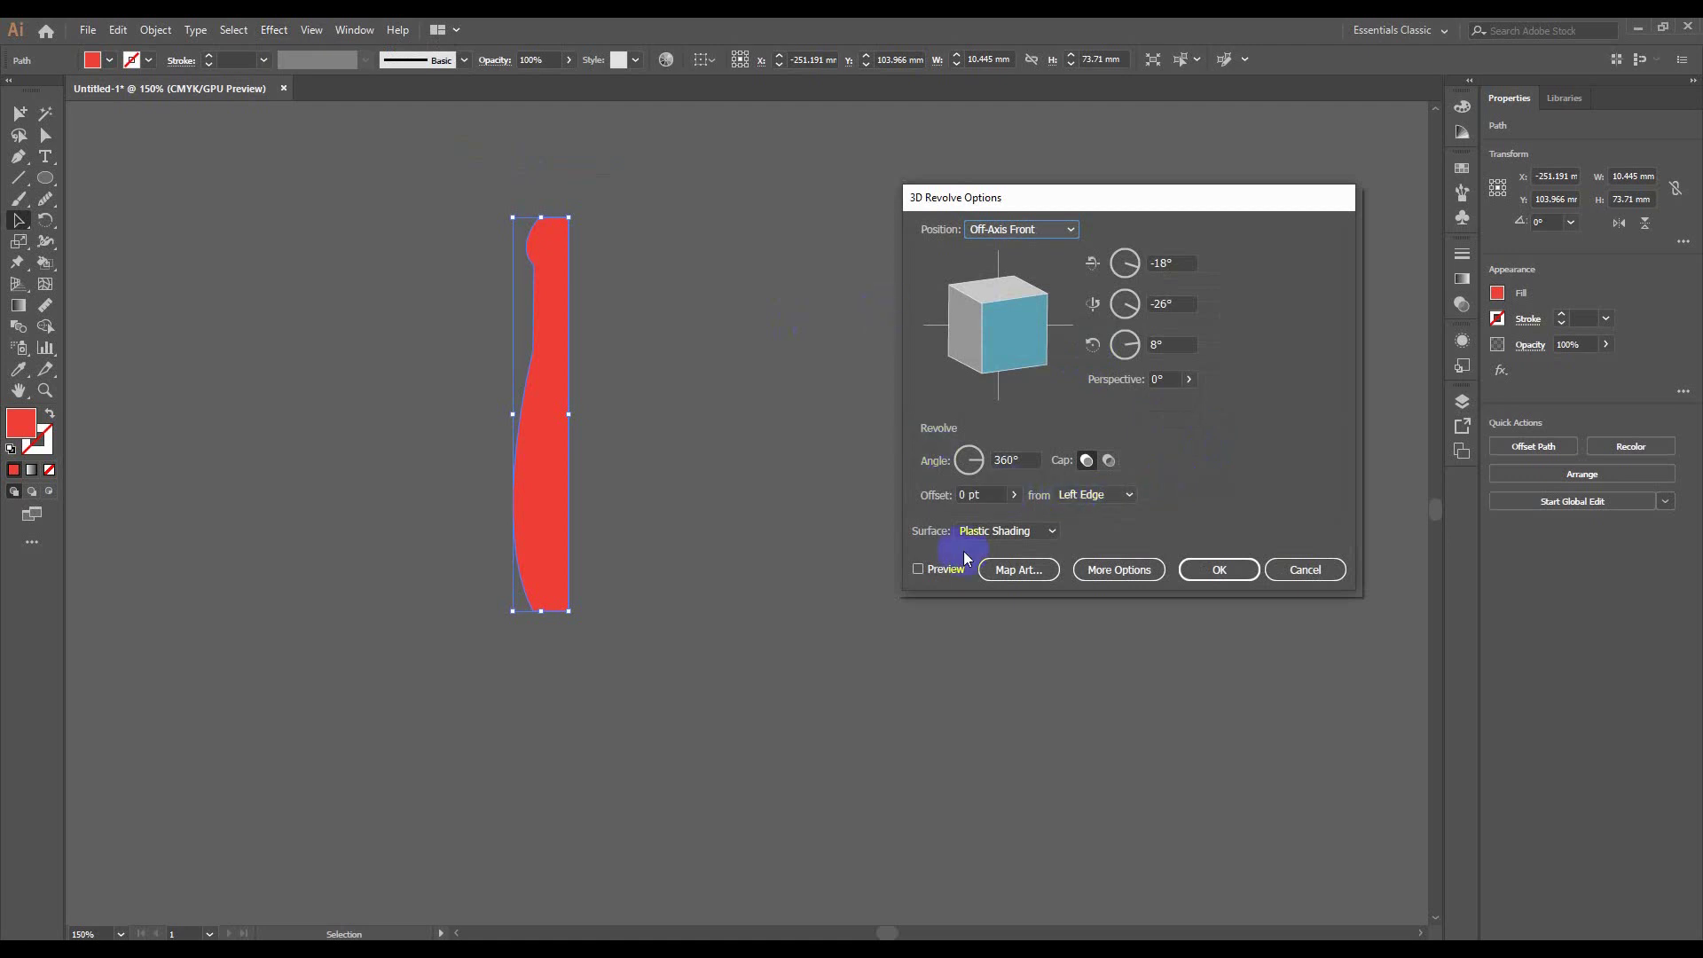
{"action": "left_click", "coordinate": [919, 569]}
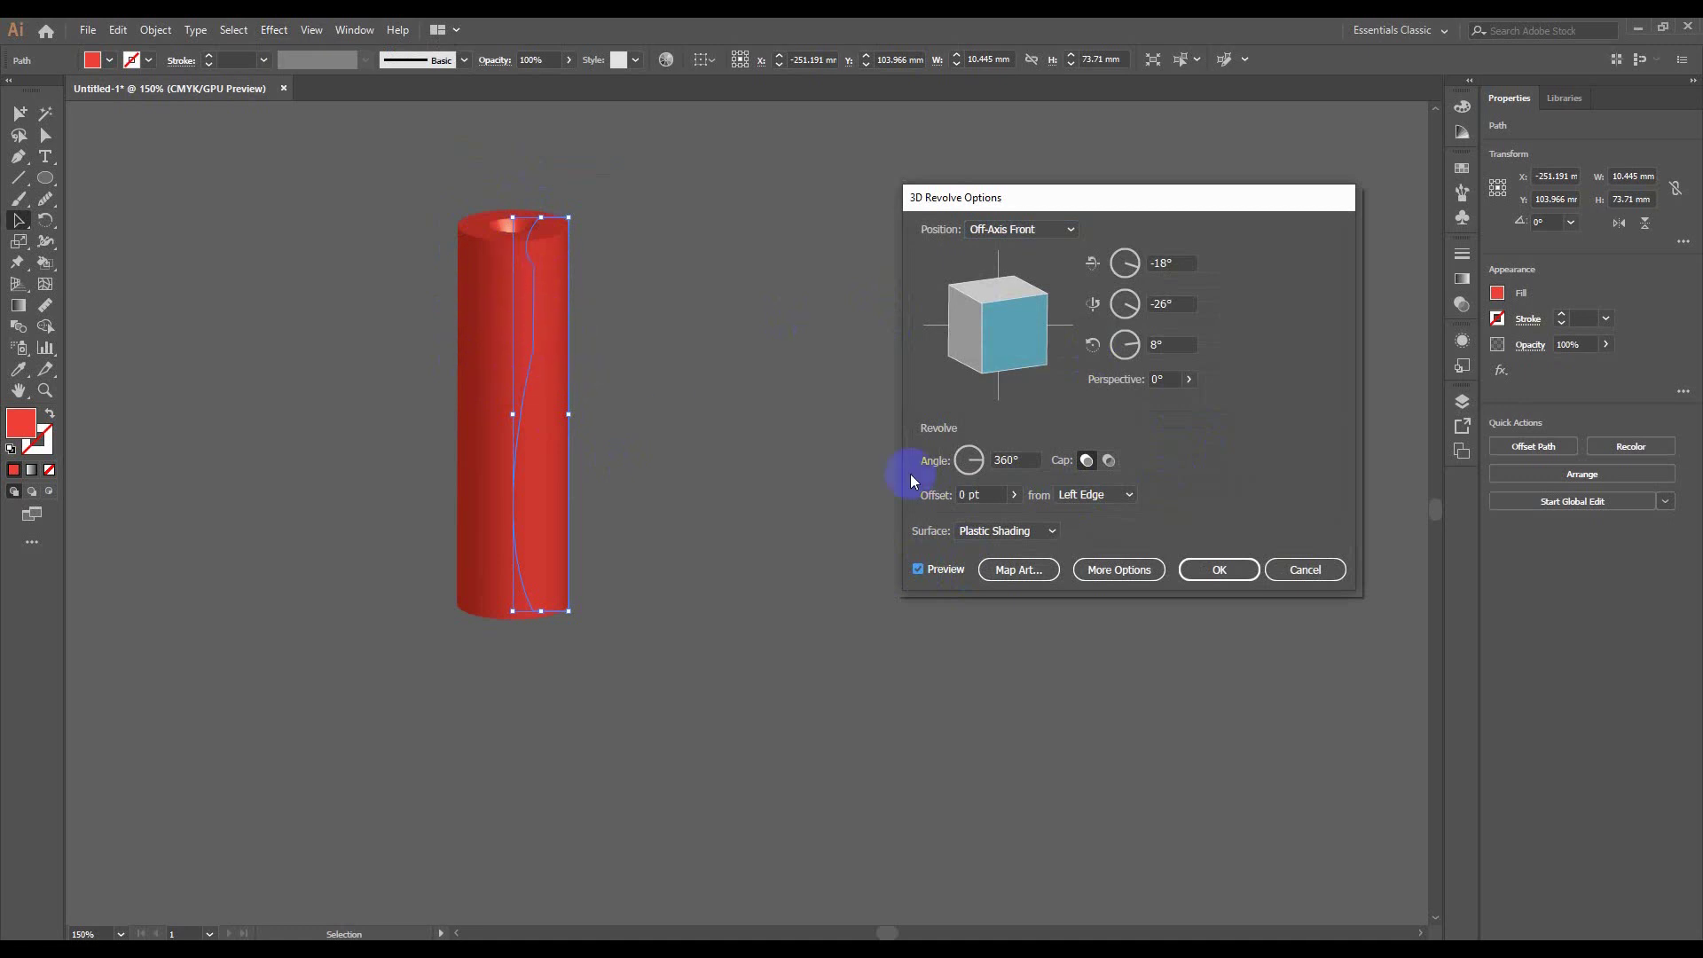
{"action": "left_click", "coordinate": [1116, 497]}
{"action": "left_click", "coordinate": [1092, 531]}
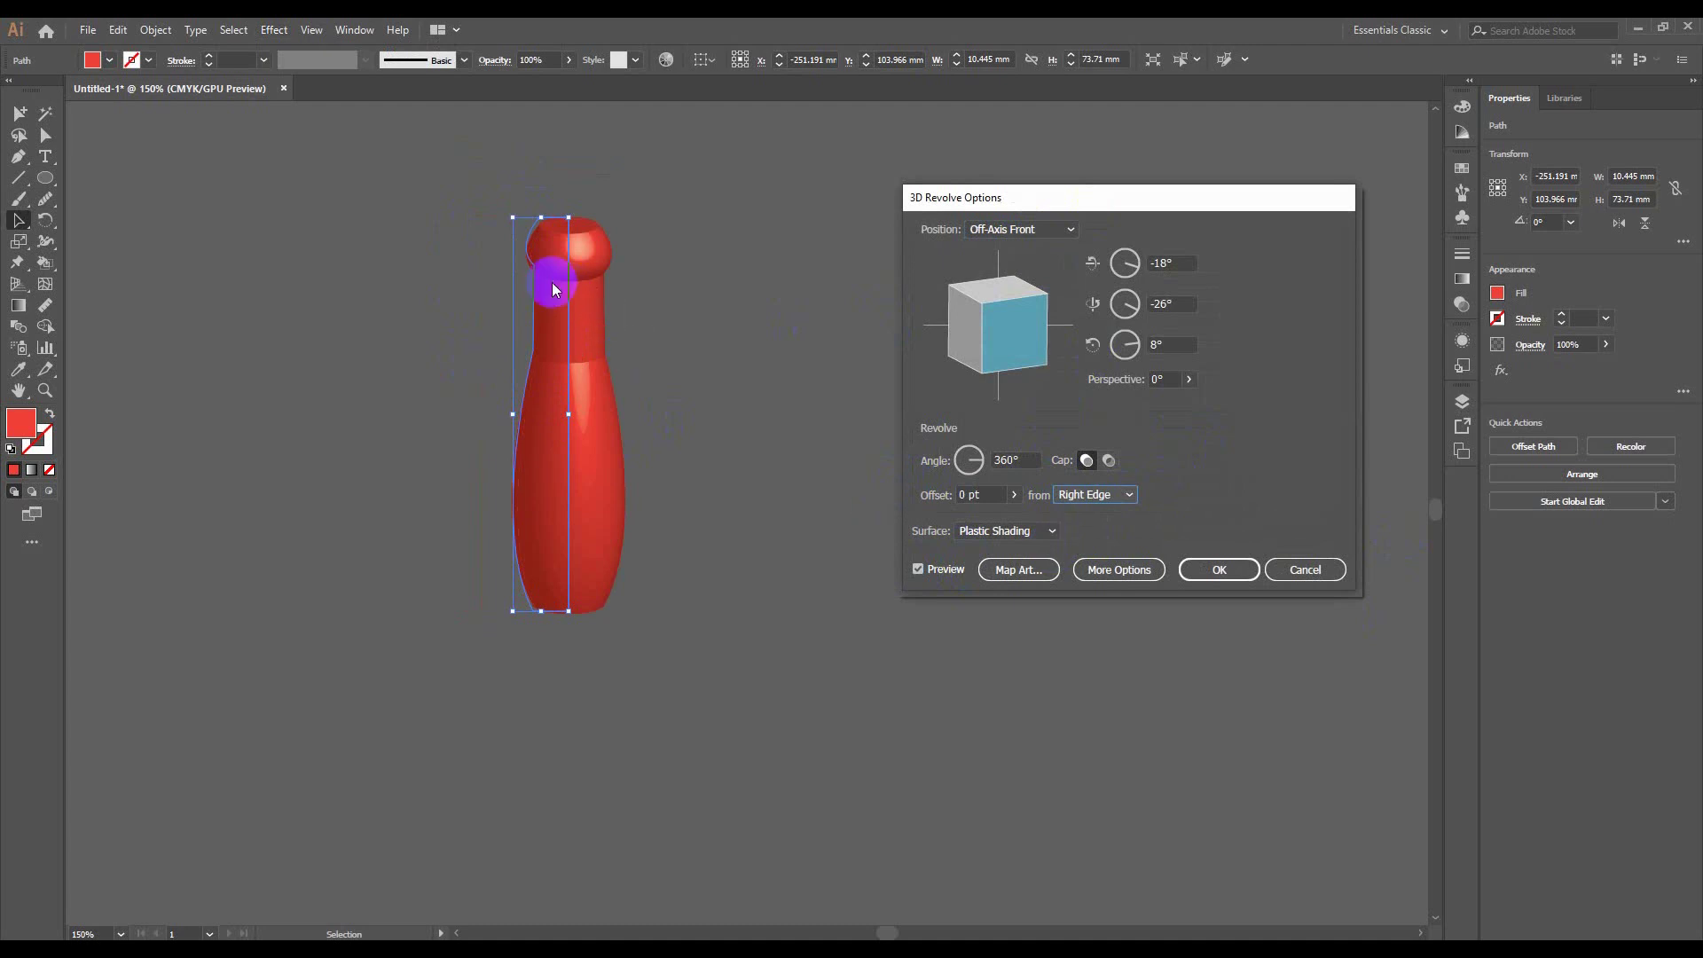
{"action": "left_click", "coordinate": [1077, 498]}
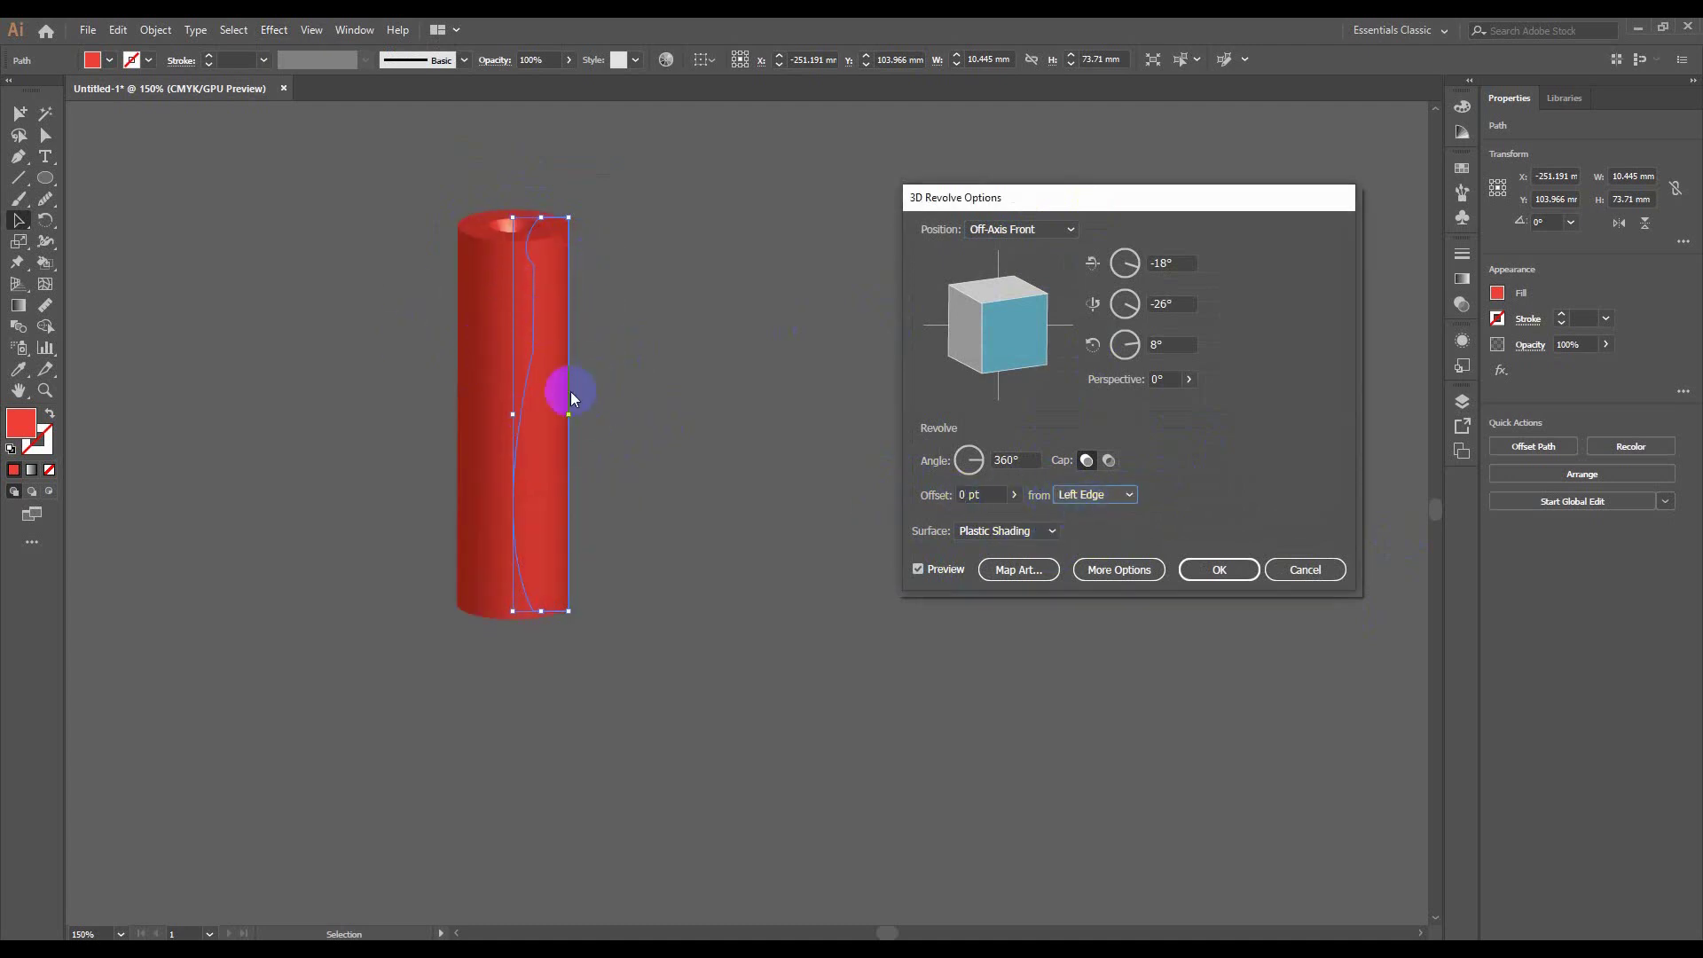
{"action": "left_click", "coordinate": [1084, 503]}
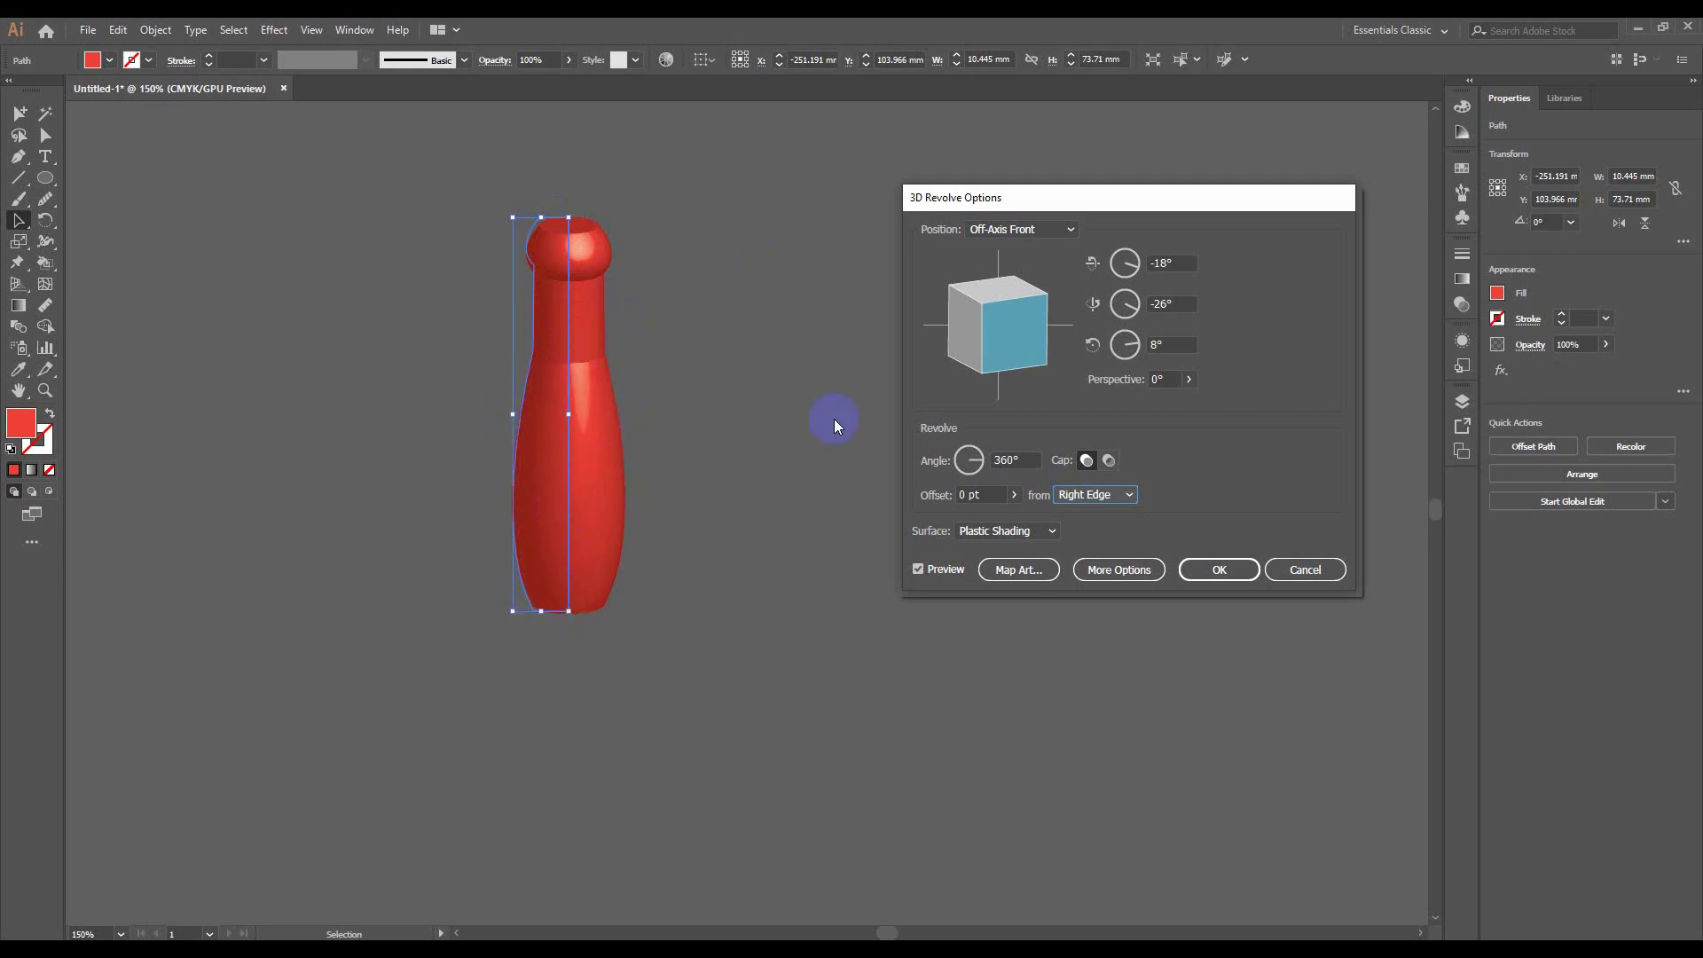
Inspect the revolved preview, then cancel it to keep the flat profile
{"action": "left_click", "coordinate": [558, 386]}
{"action": "left_click", "coordinate": [583, 268]}
{"action": "left_click", "coordinate": [592, 251]}
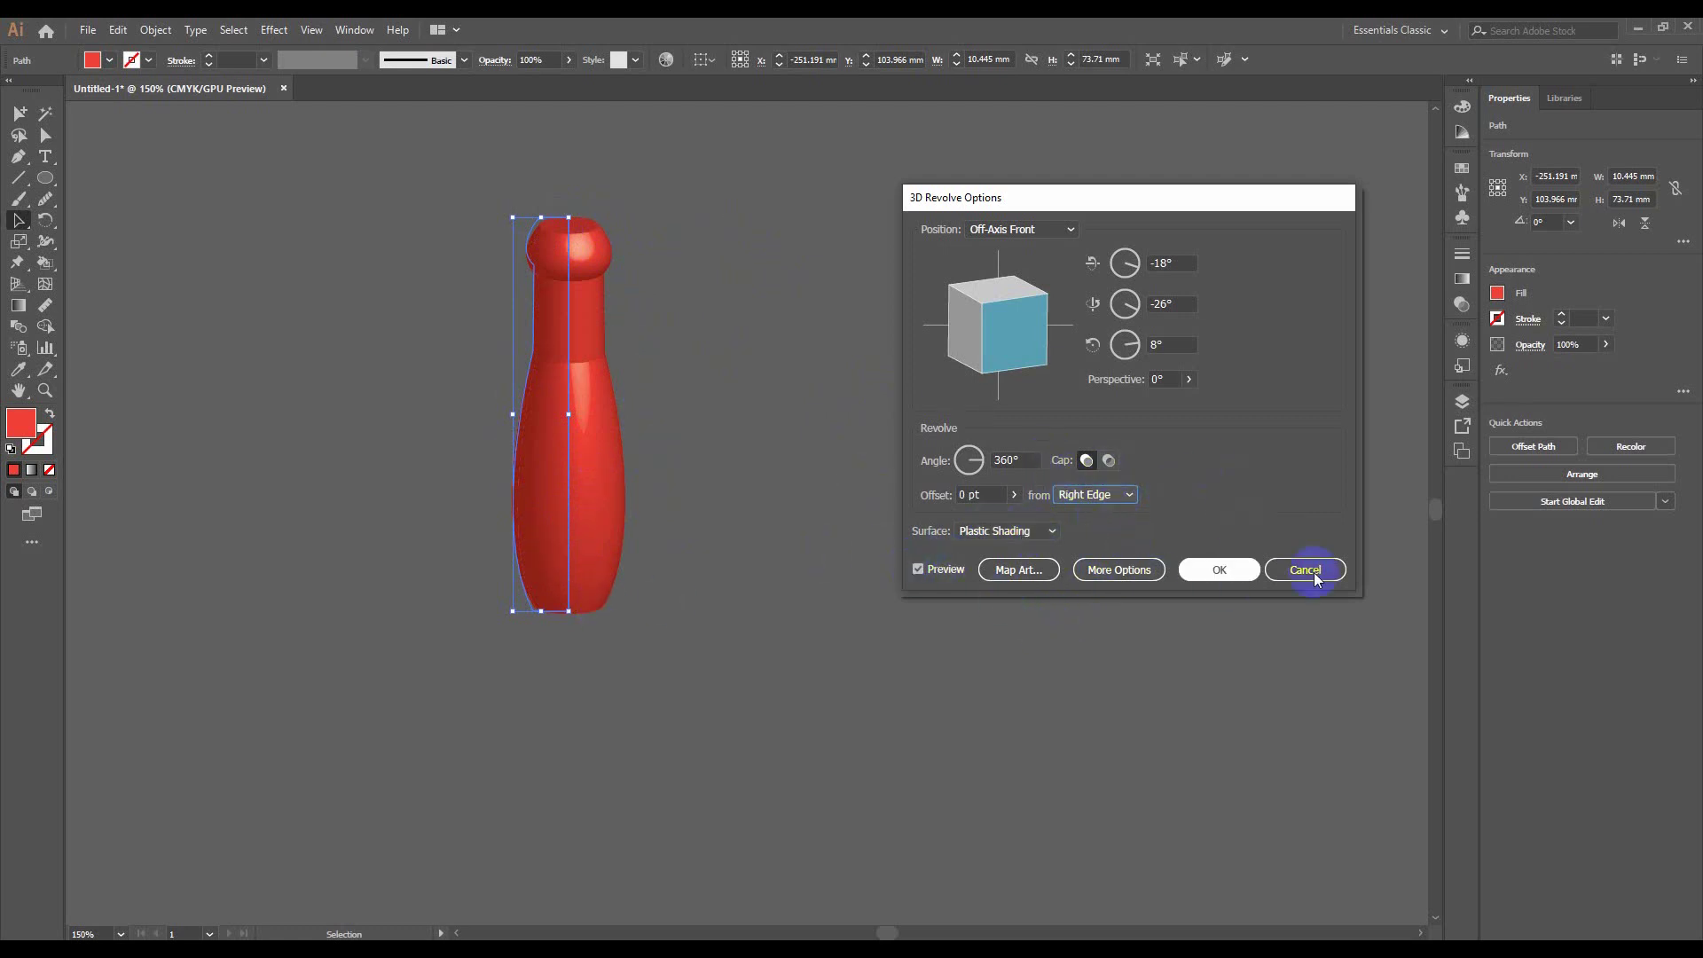
{"action": "left_click", "coordinate": [1222, 572]}
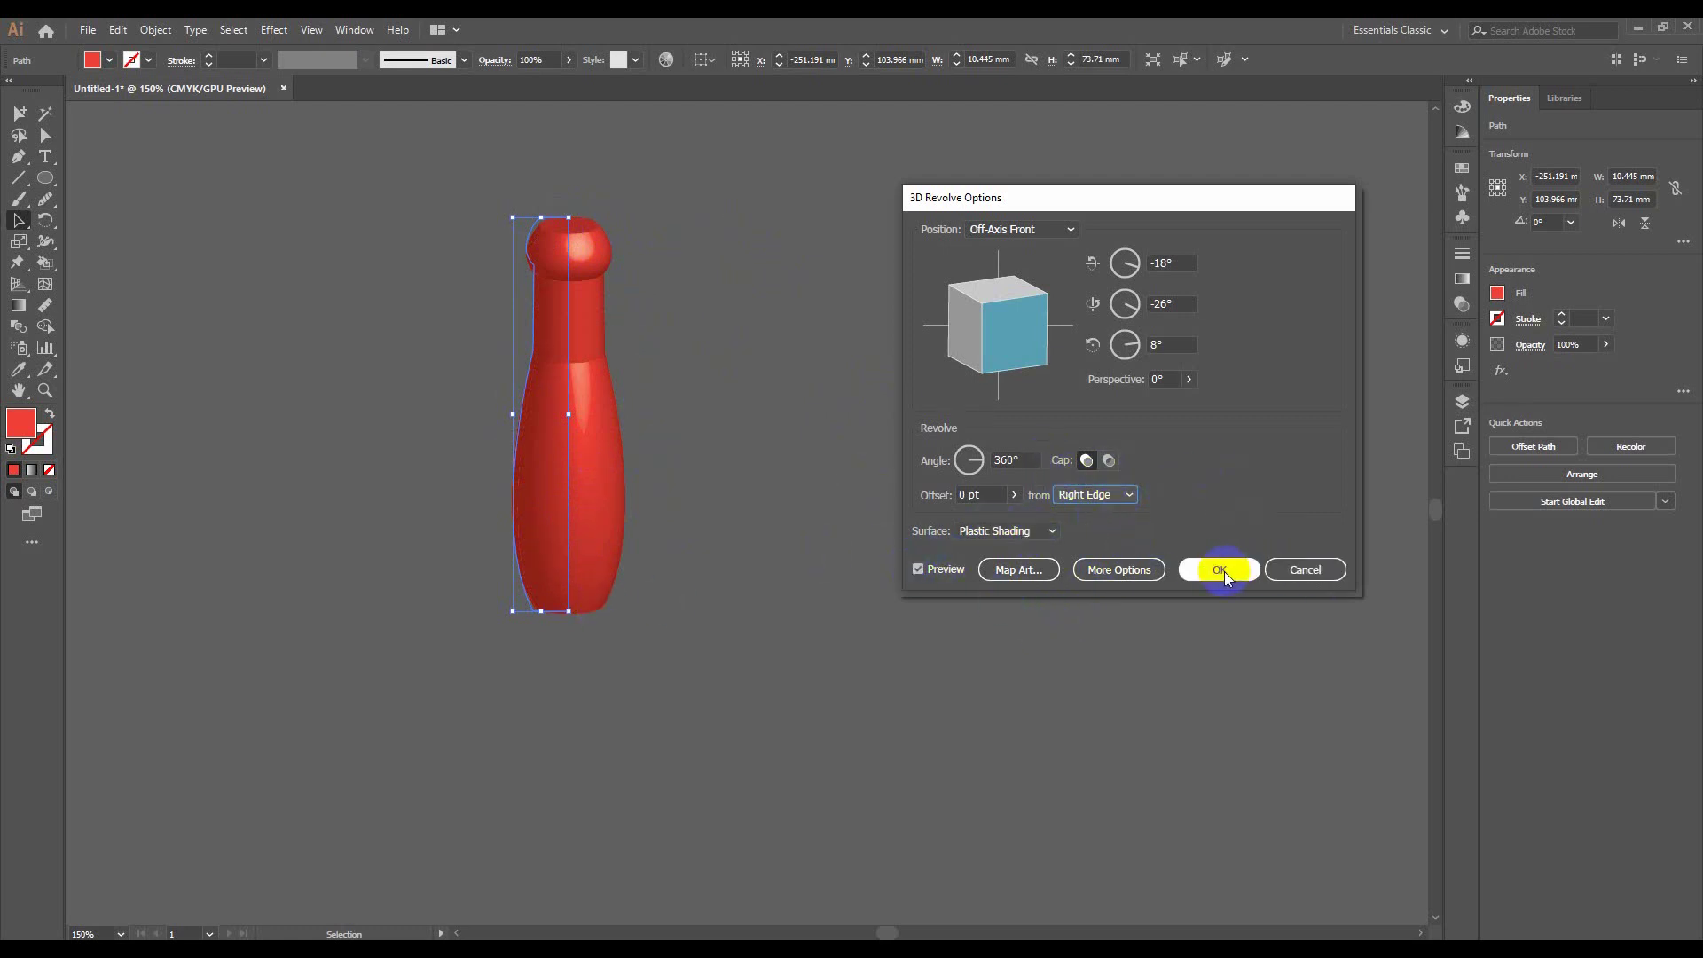
{"action": "left_click", "coordinate": [1304, 570]}
{"action": "left_click", "coordinate": [437, 331]}
{"action": "left_click", "coordinate": [550, 417]}
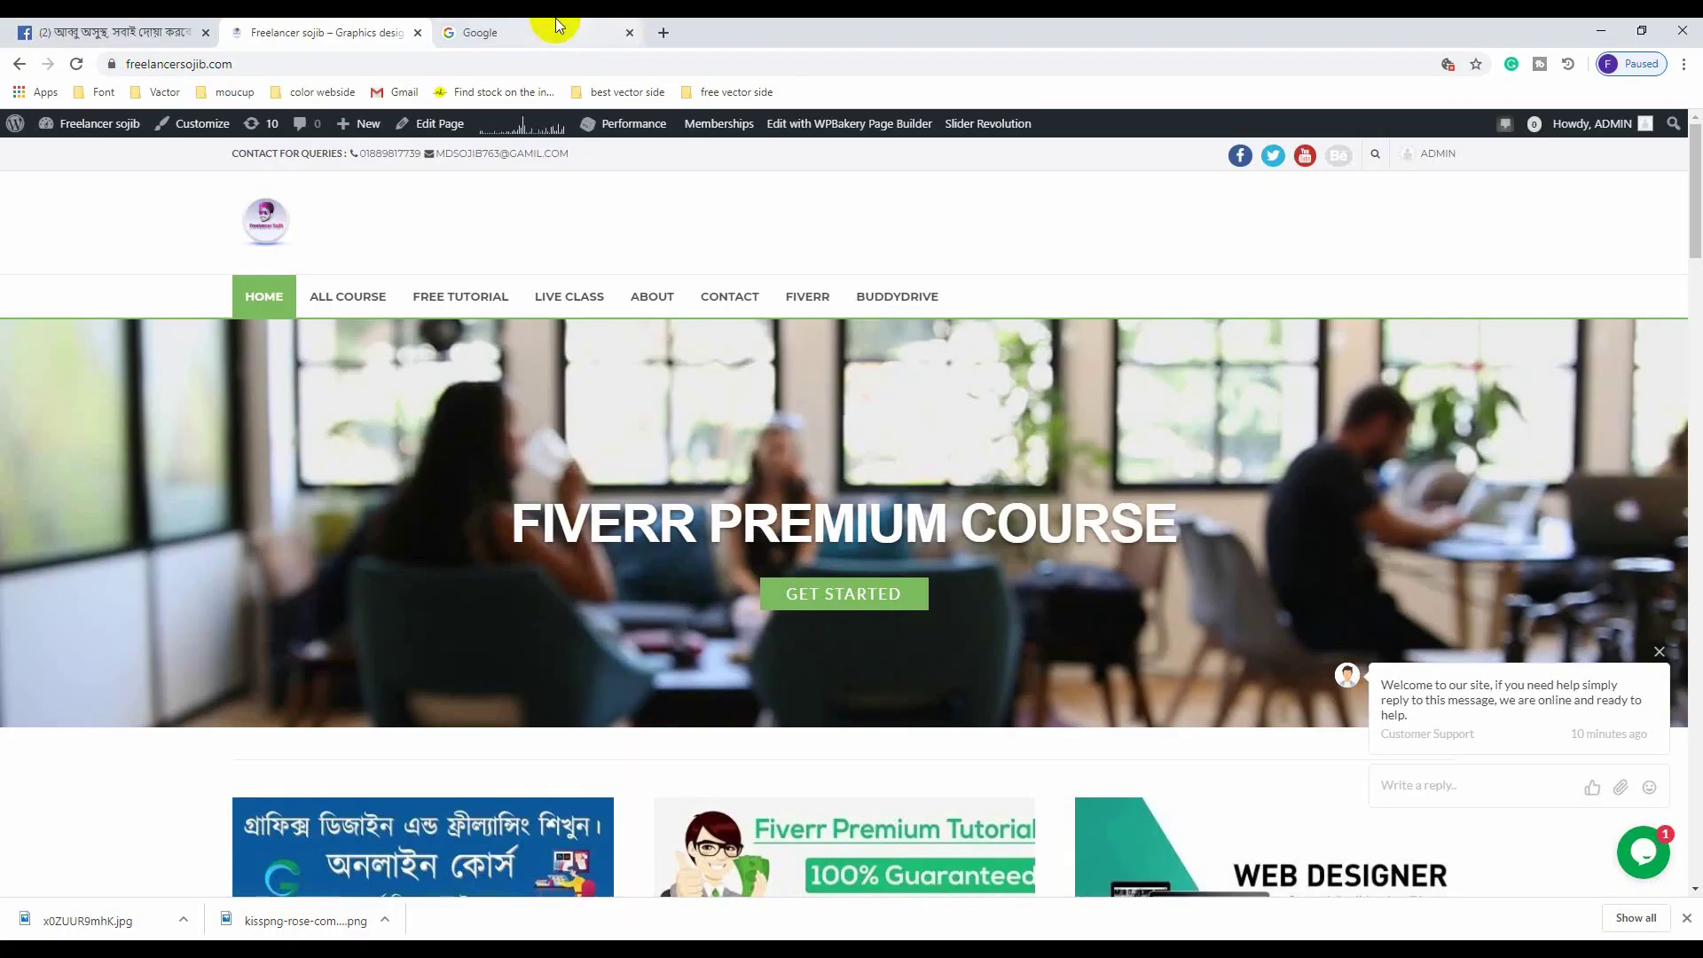
Search Google Images for 'bottle'
{"action": "left_click", "coordinate": [552, 32]}
{"action": "left_click", "coordinate": [675, 409]}
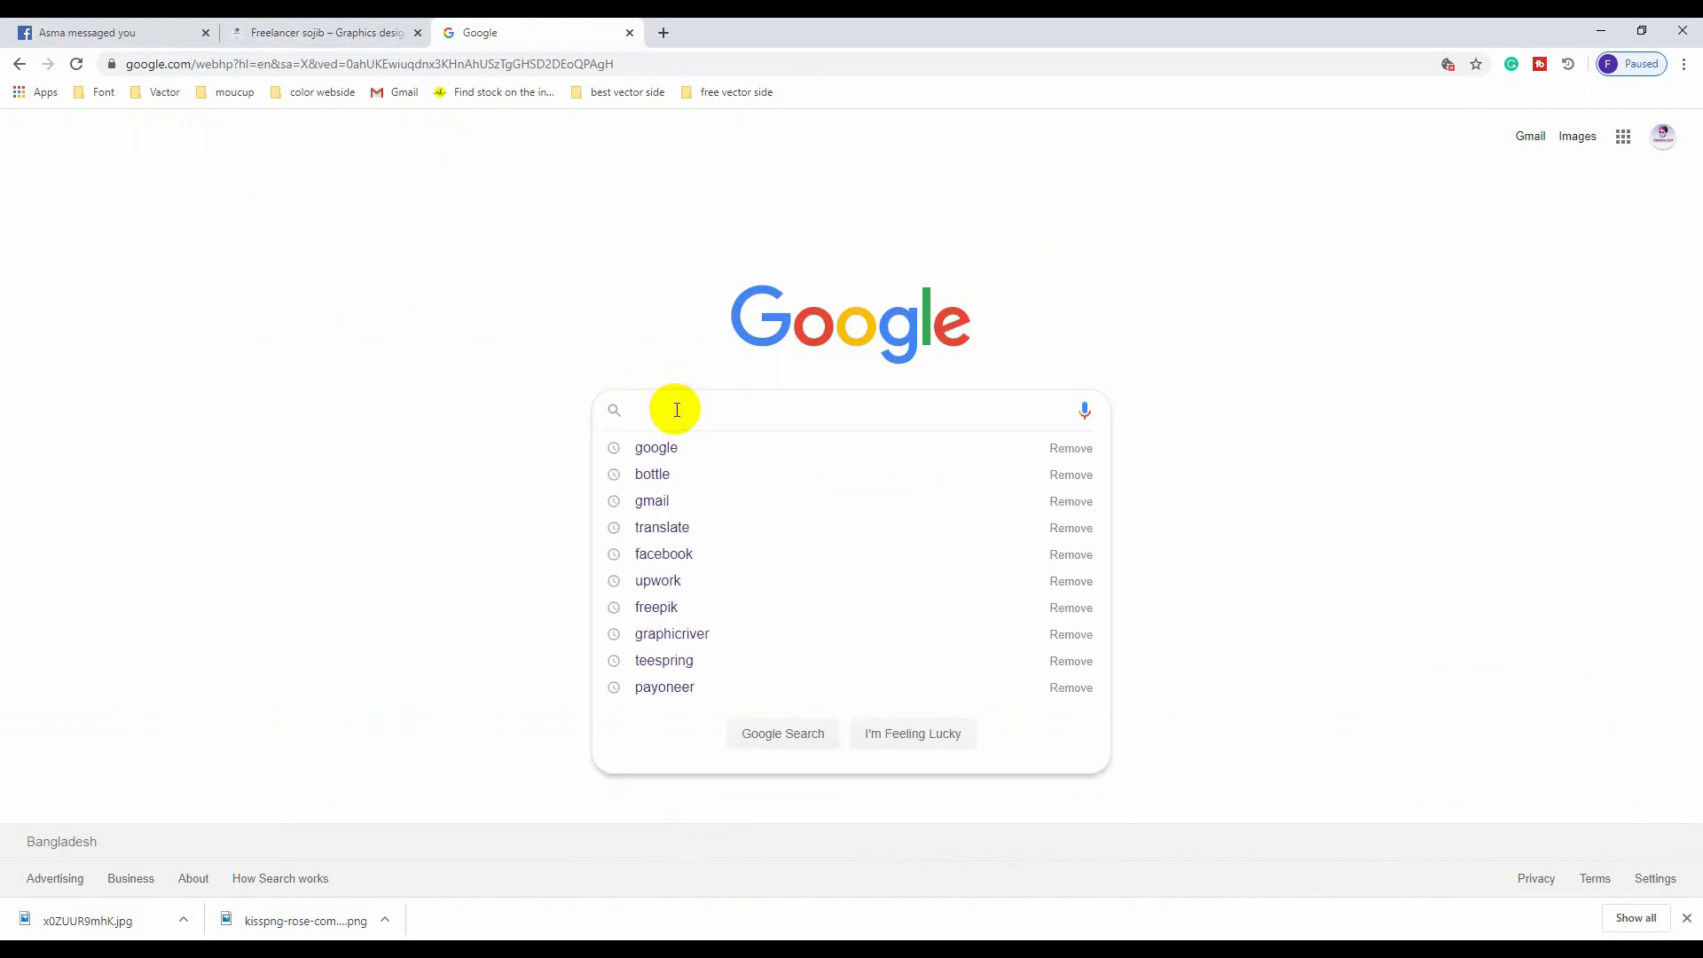
{"action": "type", "text": "bot"}
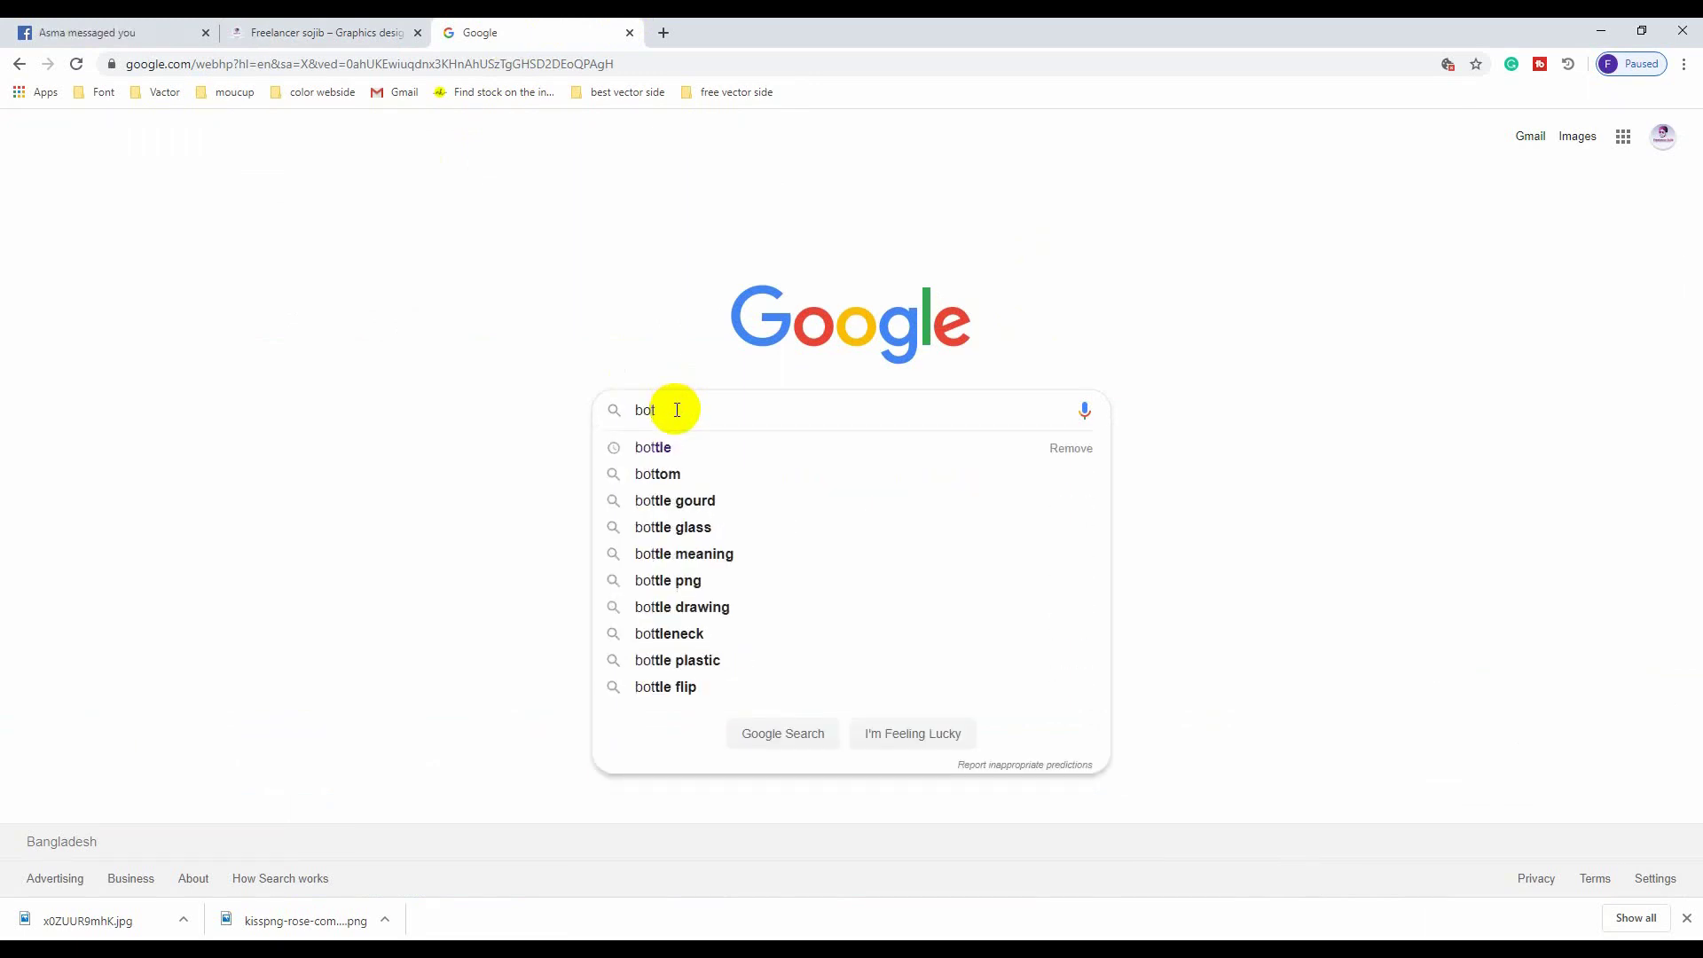
{"action": "left_click", "coordinate": [679, 449]}
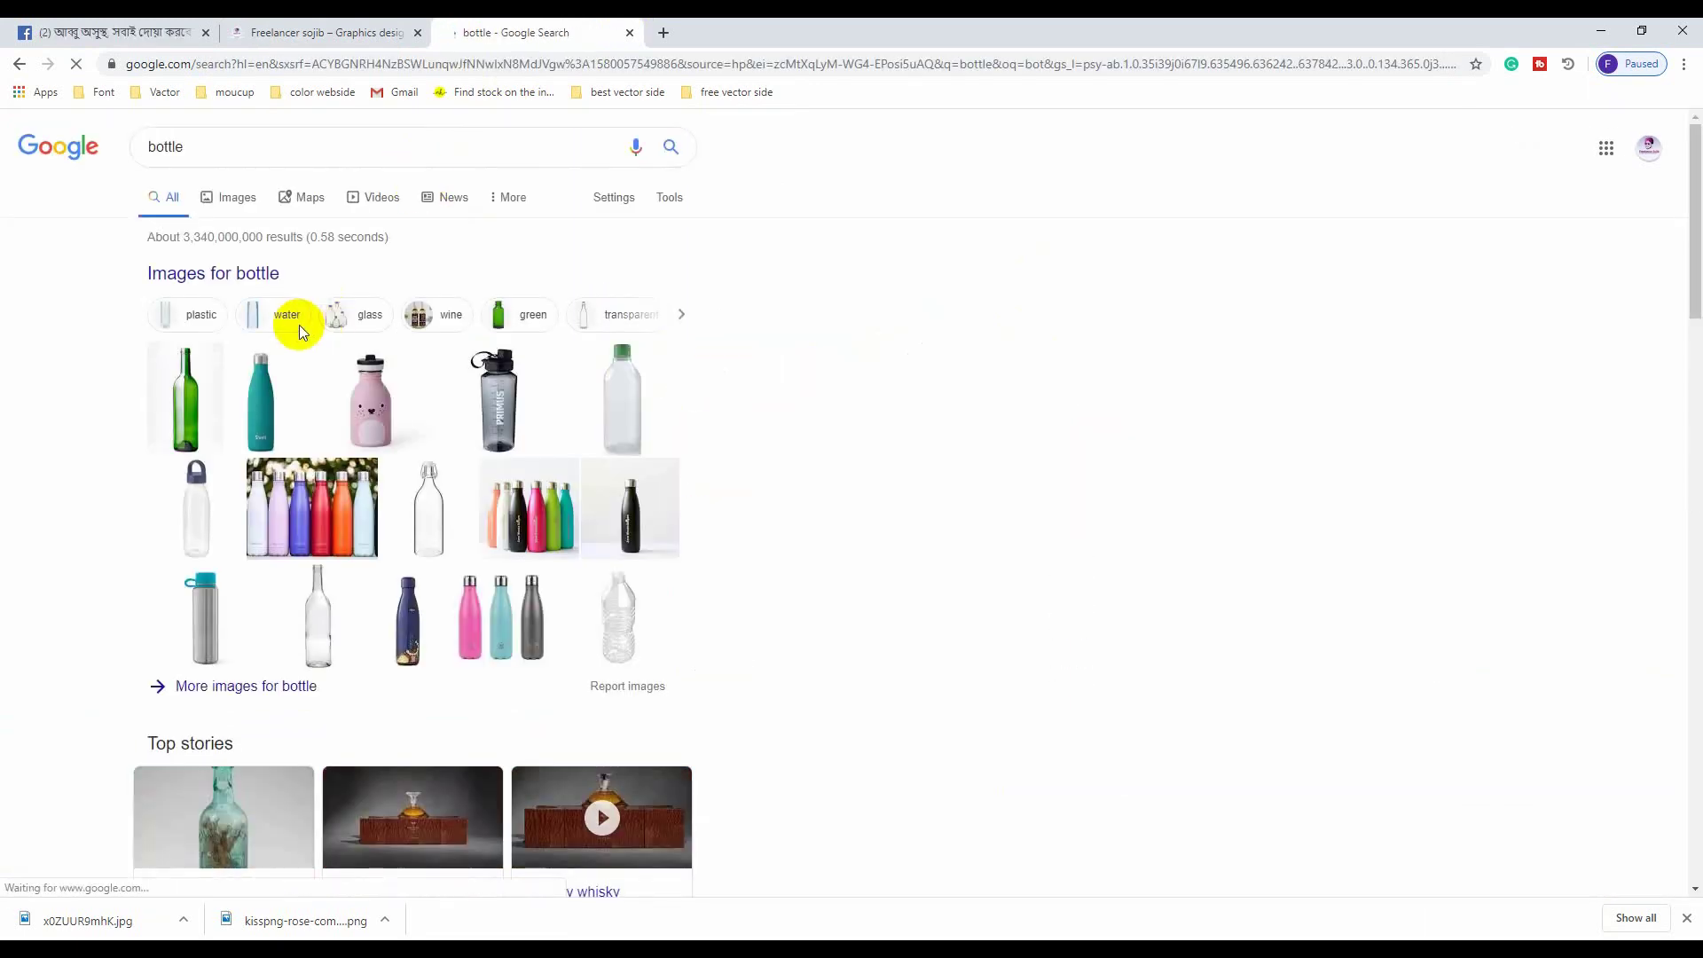
{"action": "left_click", "coordinate": [229, 197]}
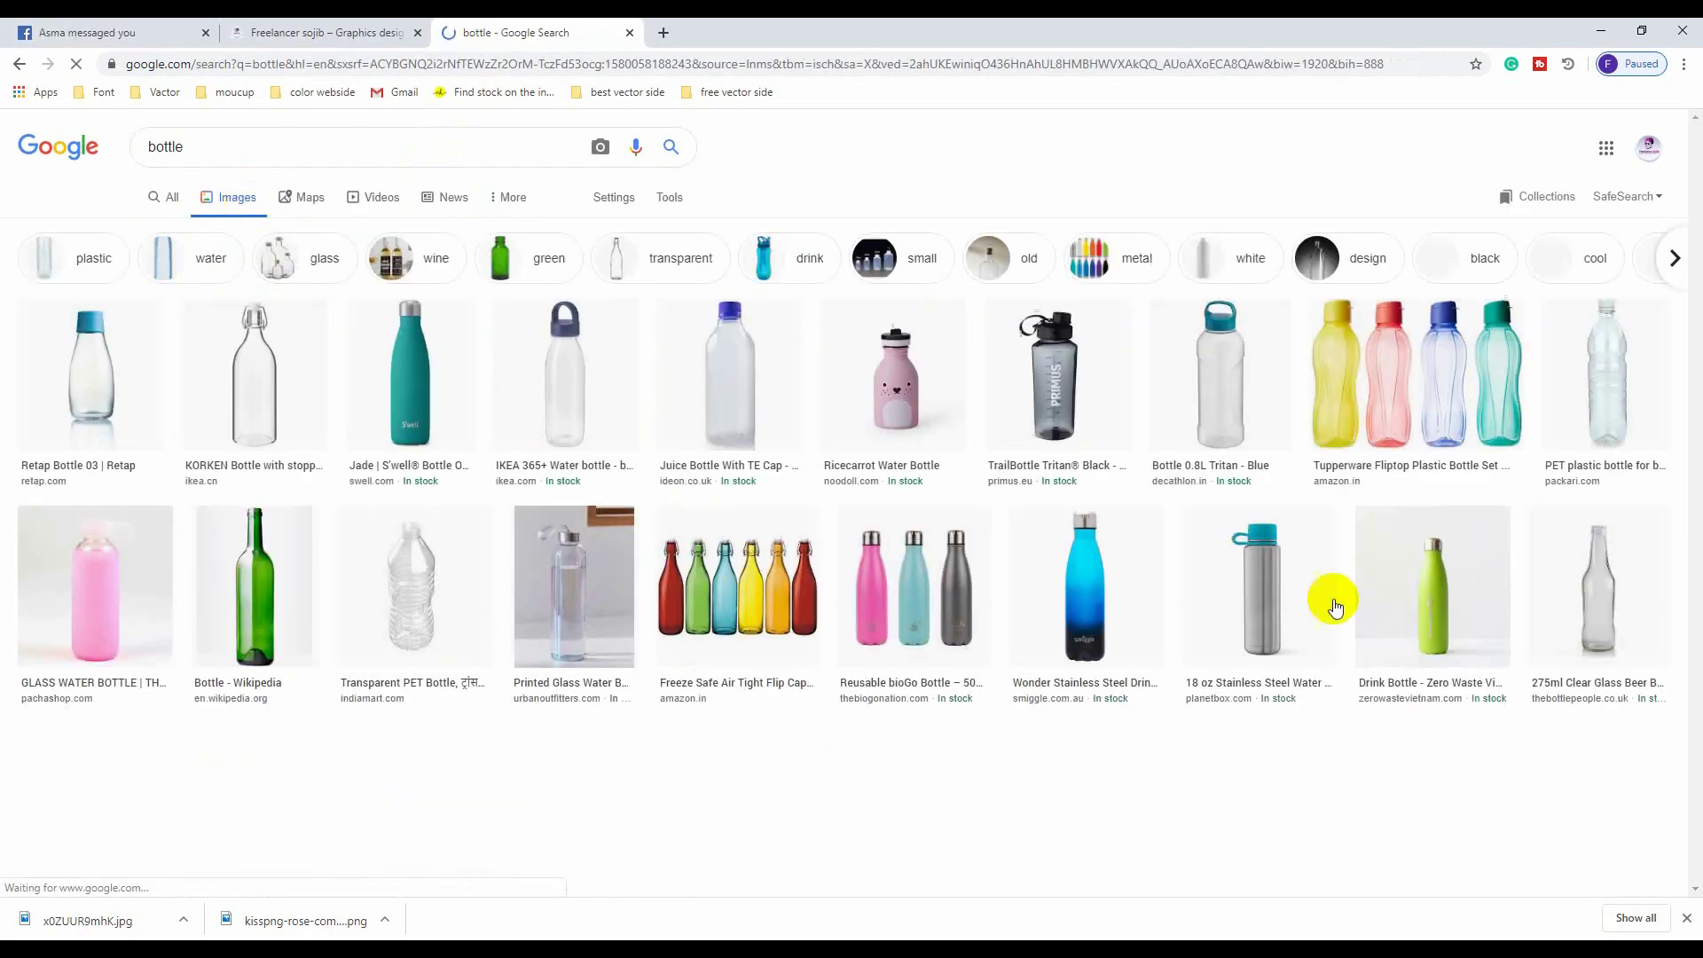
Browse the bottle results, previewing a cobalt blue bottle and a clear glass bottle
{"action": "scroll", "coordinate": [989, 591], "scroll_direction": "down", "scroll_amount": 4}
{"action": "scroll", "coordinate": [988, 591], "scroll_direction": "down", "scroll_amount": 2}
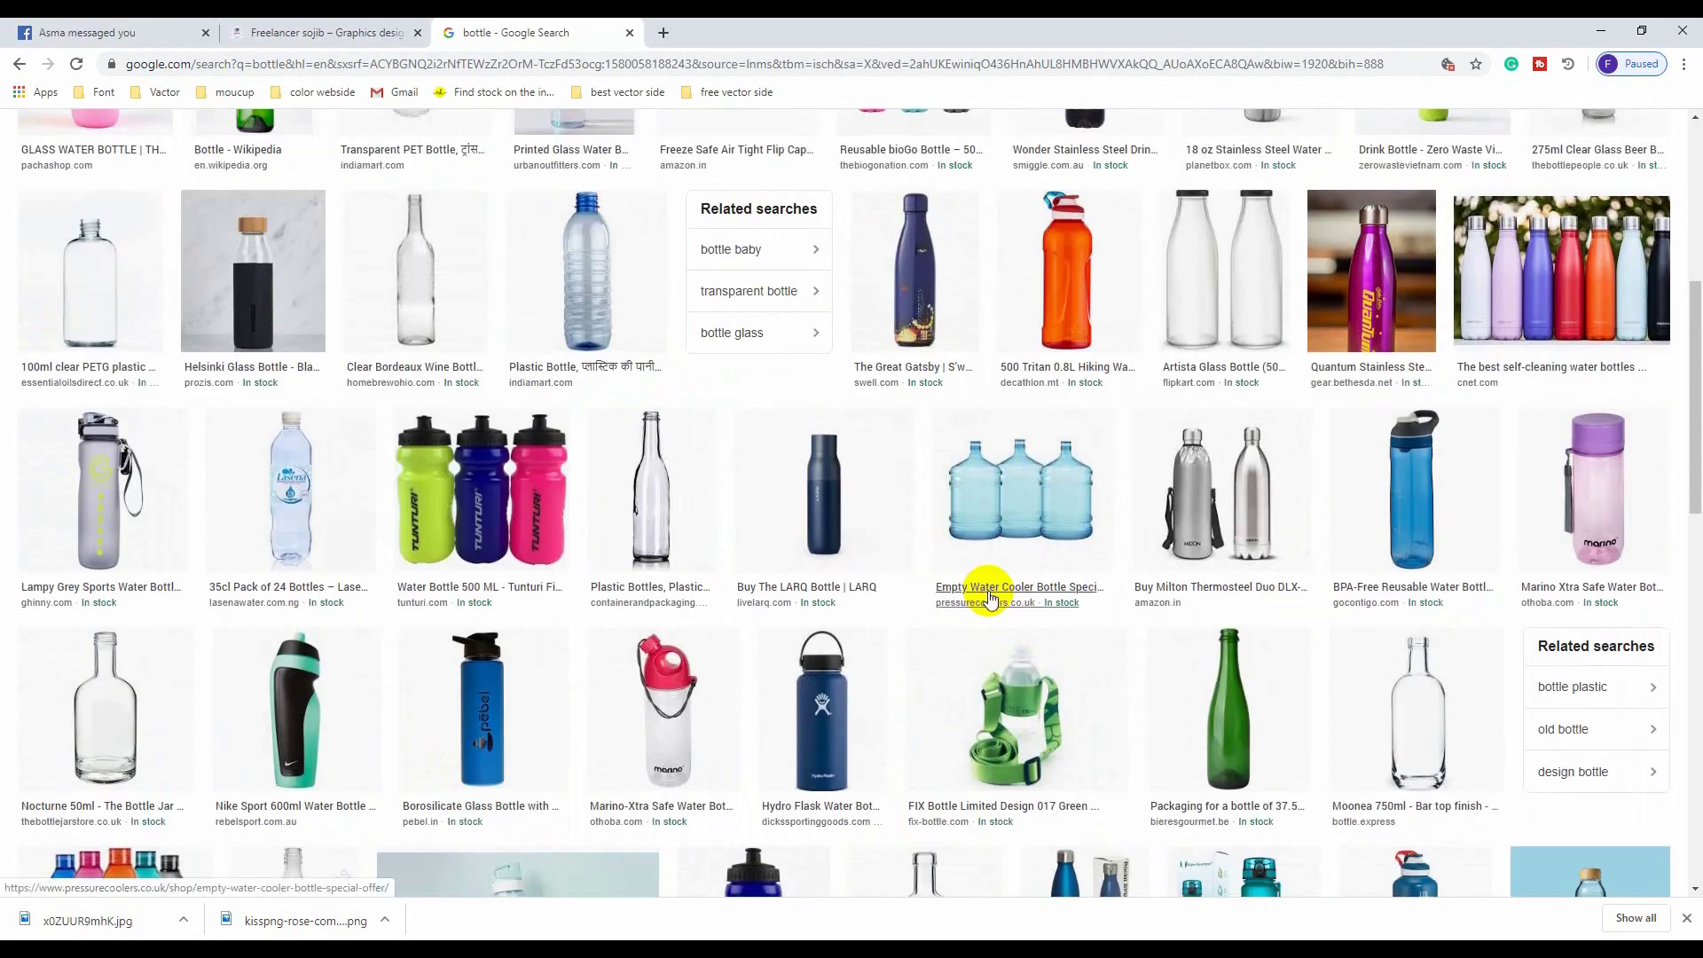
{"action": "scroll", "coordinate": [991, 600], "scroll_direction": "down", "scroll_amount": 2}
{"action": "scroll", "coordinate": [990, 599], "scroll_direction": "down", "scroll_amount": 4}
{"action": "scroll", "coordinate": [990, 600], "scroll_direction": "down", "scroll_amount": 2}
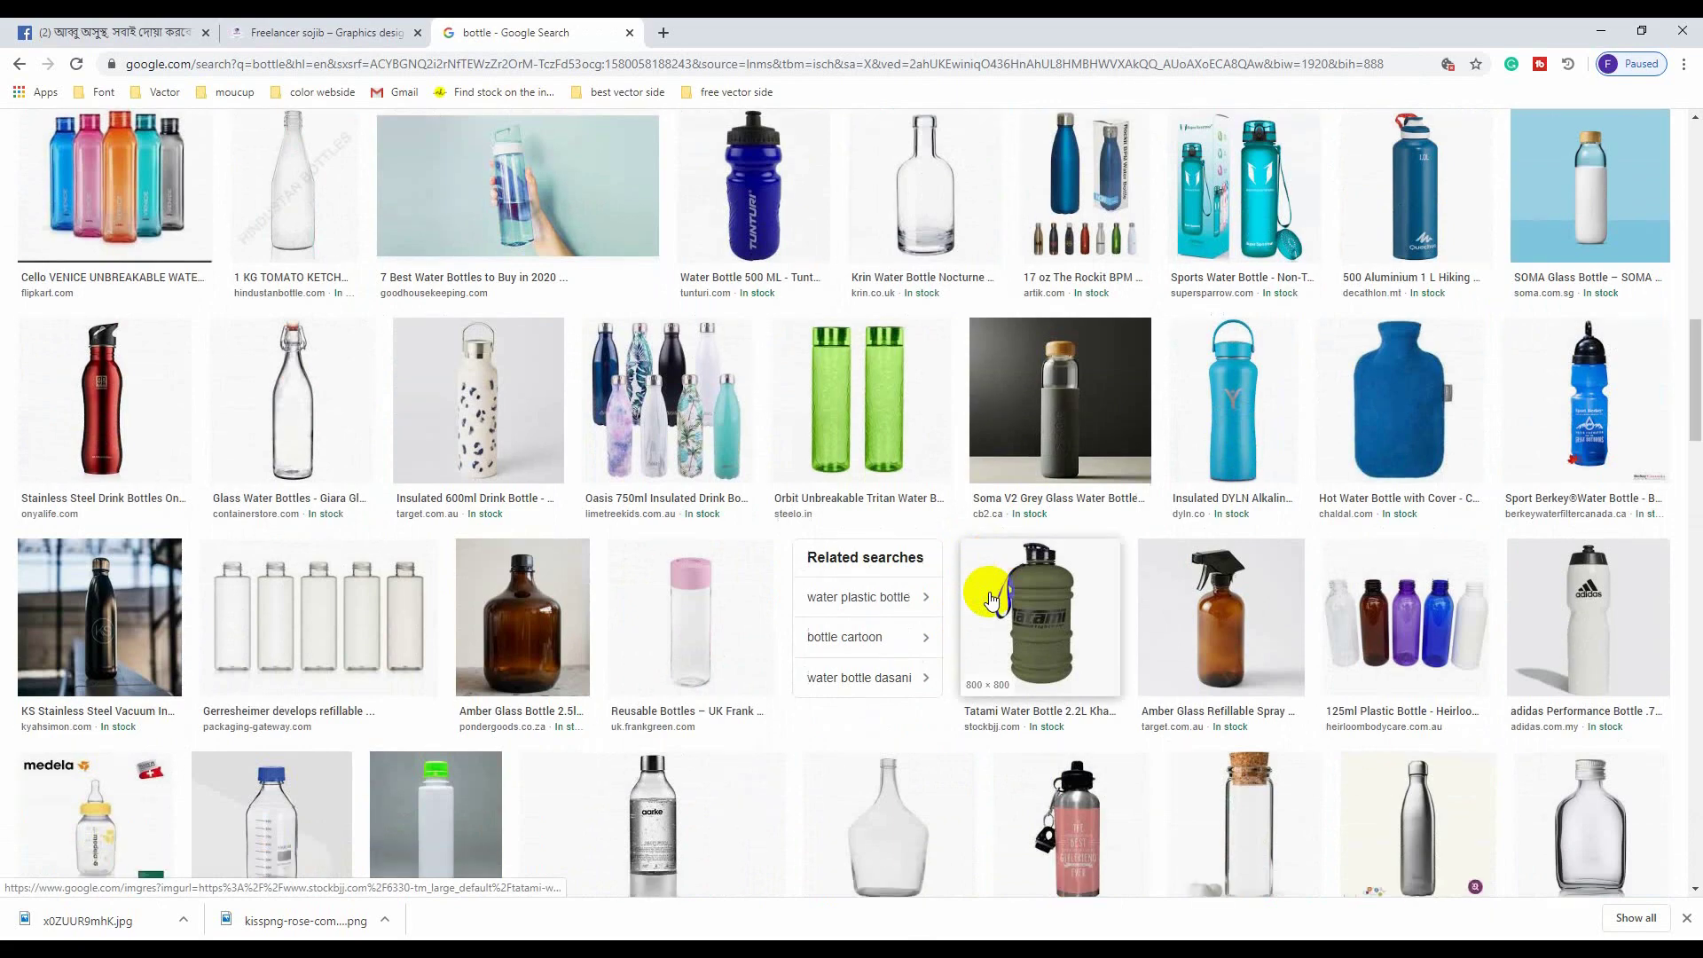
{"action": "scroll", "coordinate": [991, 600], "scroll_direction": "down", "scroll_amount": 3}
{"action": "scroll", "coordinate": [991, 599], "scroll_direction": "up", "scroll_amount": 2}
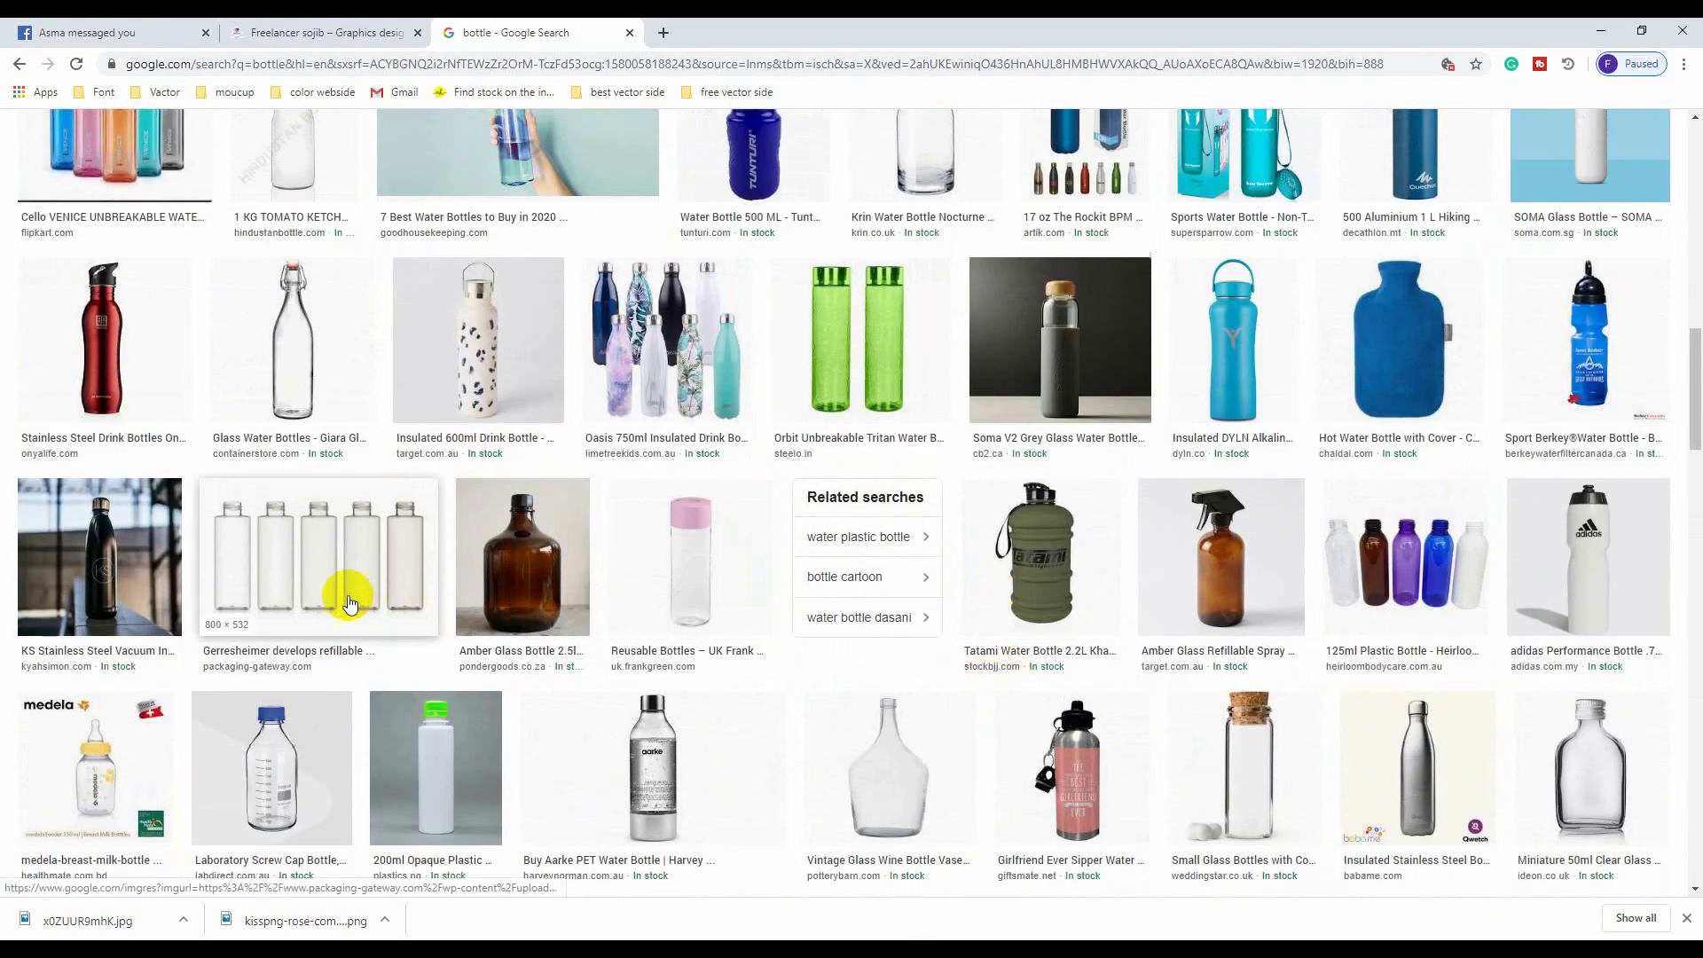
{"action": "scroll", "coordinate": [355, 598], "scroll_direction": "down", "scroll_amount": 1}
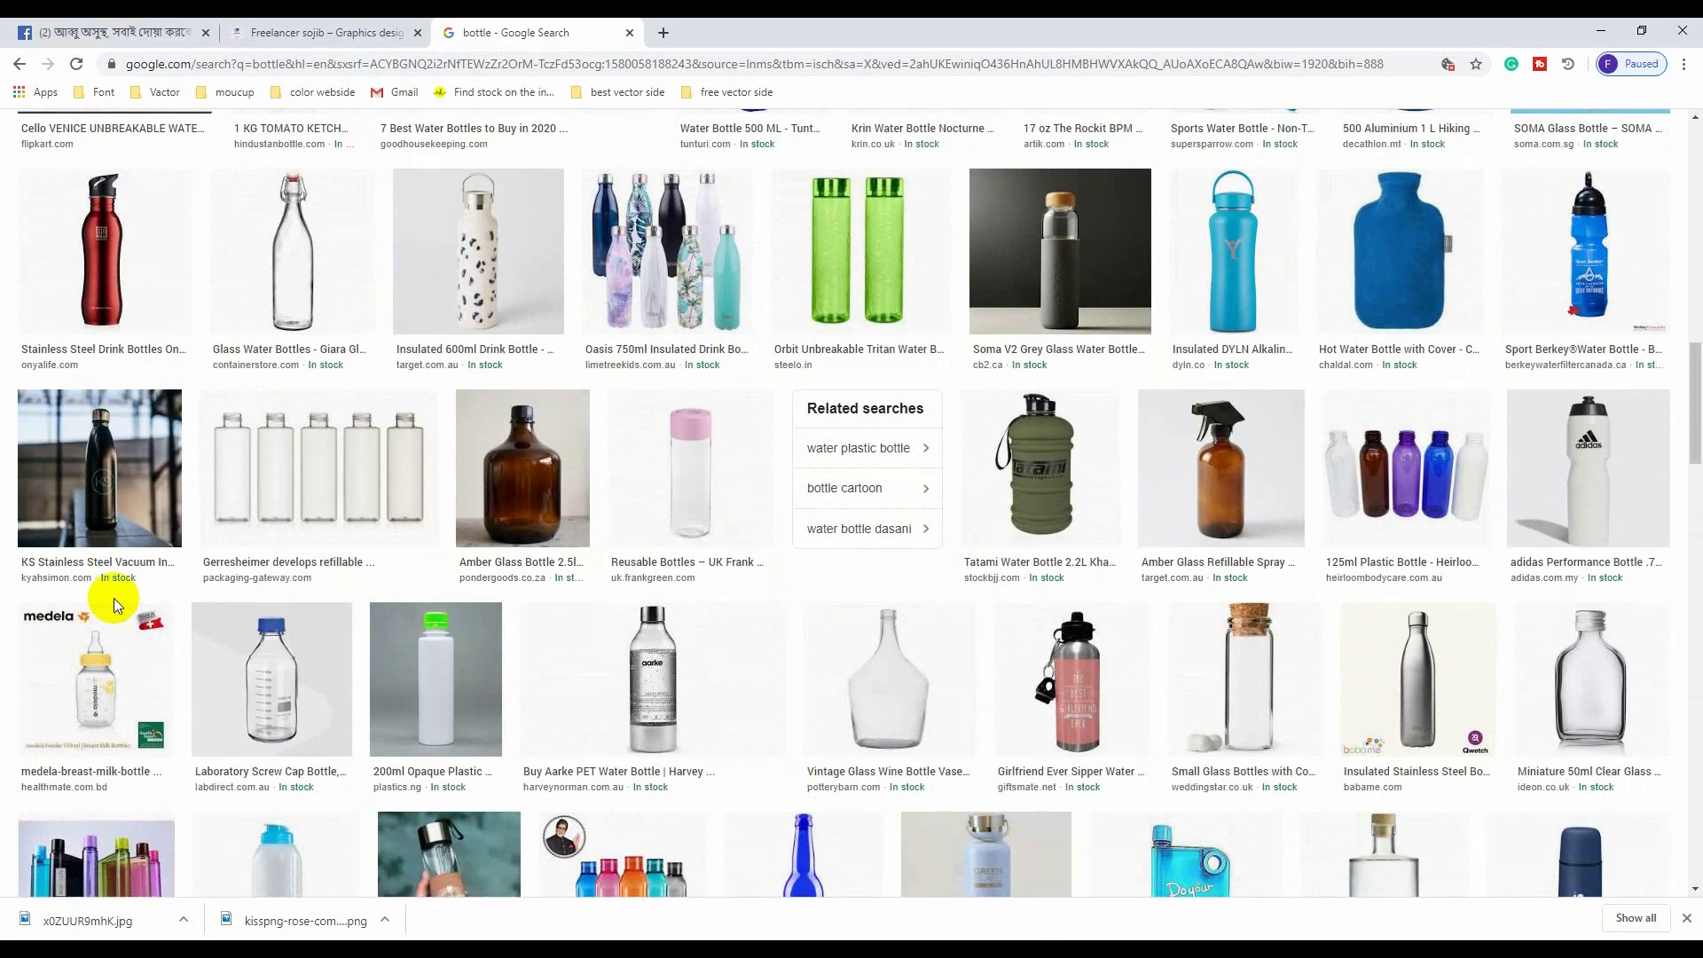
{"action": "scroll", "coordinate": [113, 598], "scroll_direction": "down", "scroll_amount": 1}
{"action": "scroll", "coordinate": [563, 674], "scroll_direction": "down", "scroll_amount": 3}
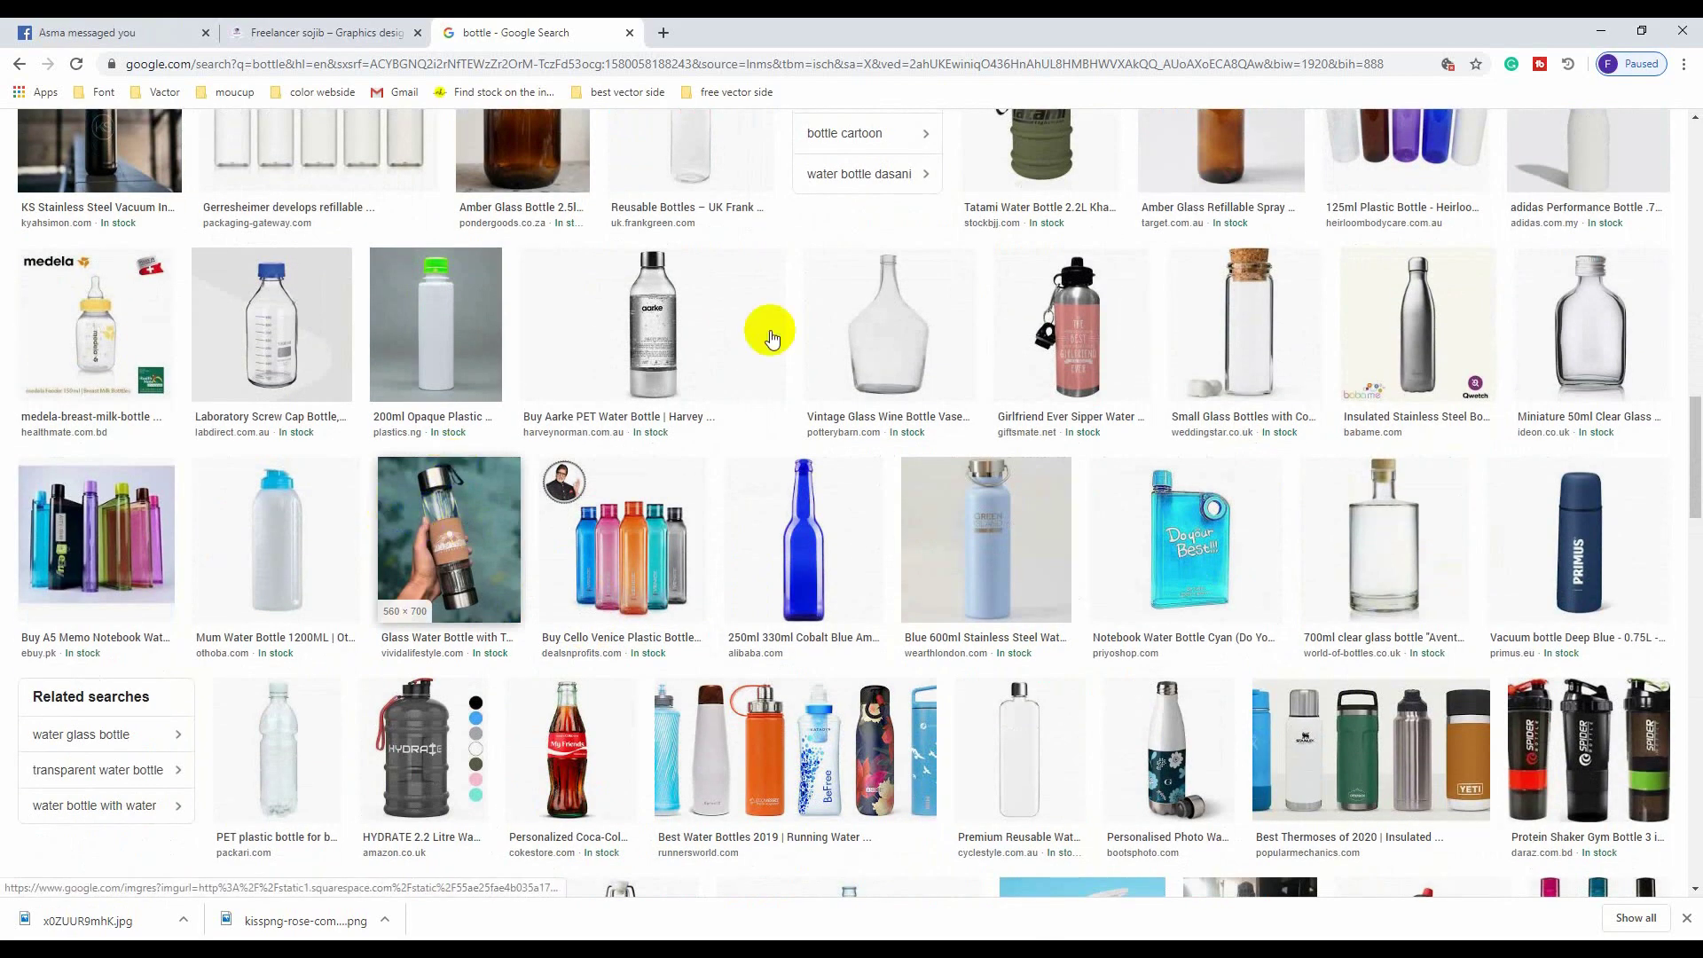
{"action": "scroll", "coordinate": [772, 338], "scroll_direction": "down", "scroll_amount": 3}
{"action": "left_click", "coordinate": [818, 282]}
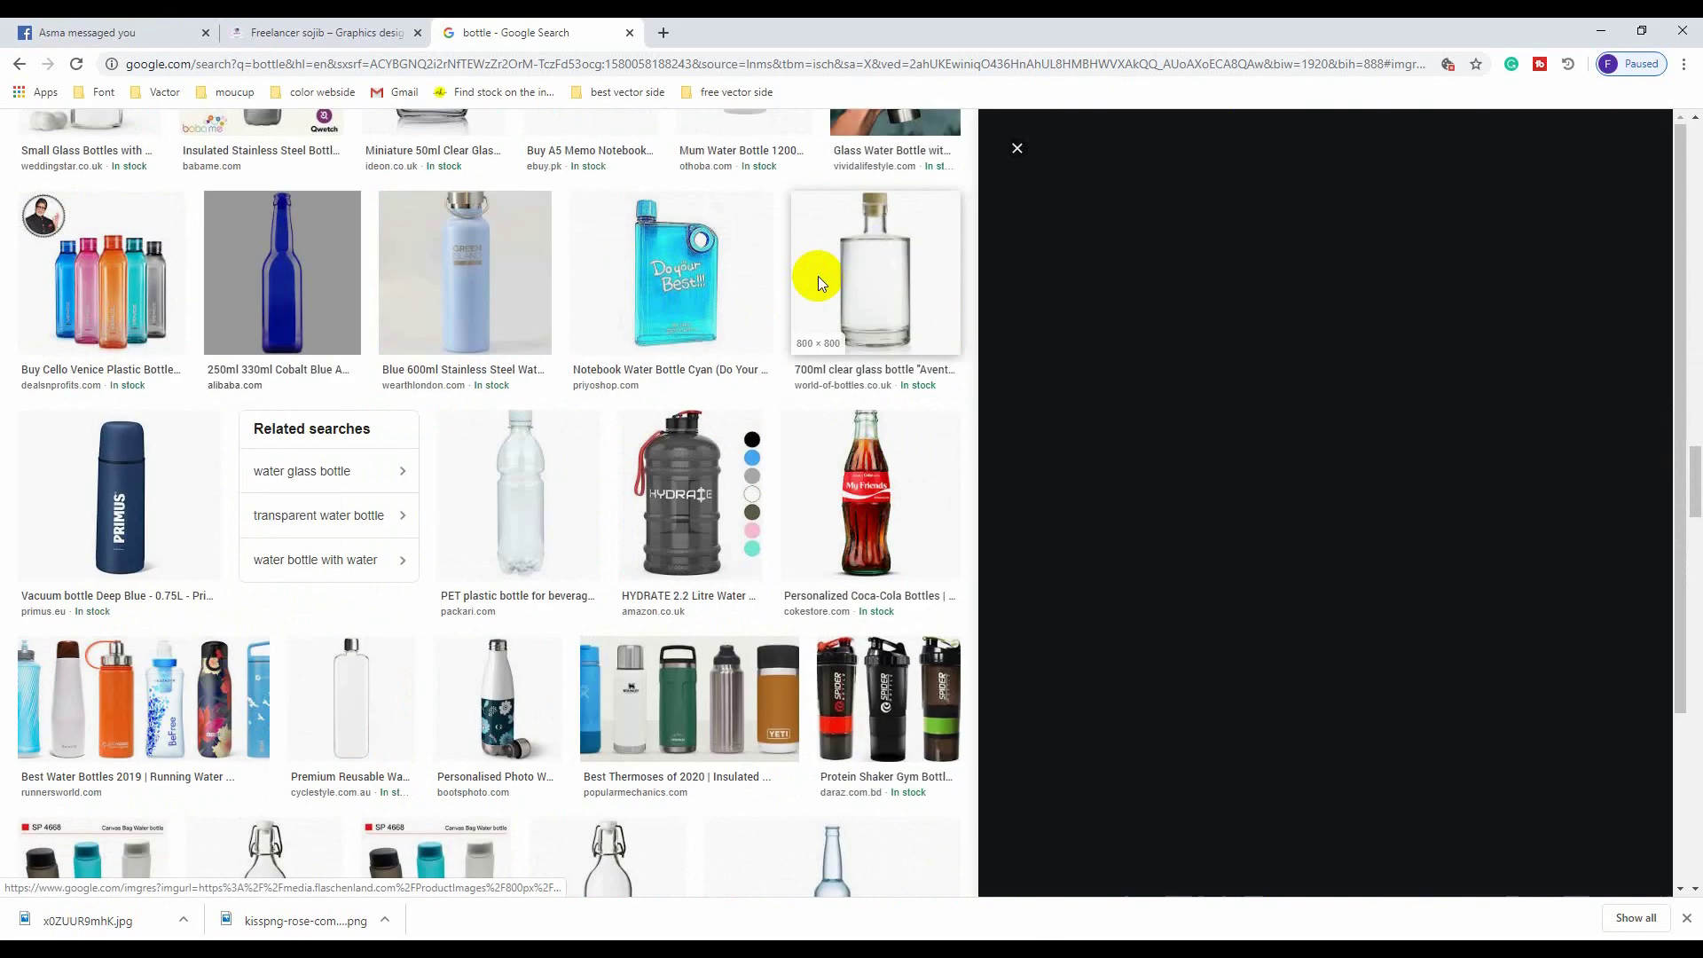
{"action": "scroll", "coordinate": [798, 593], "scroll_direction": "down", "scroll_amount": 4}
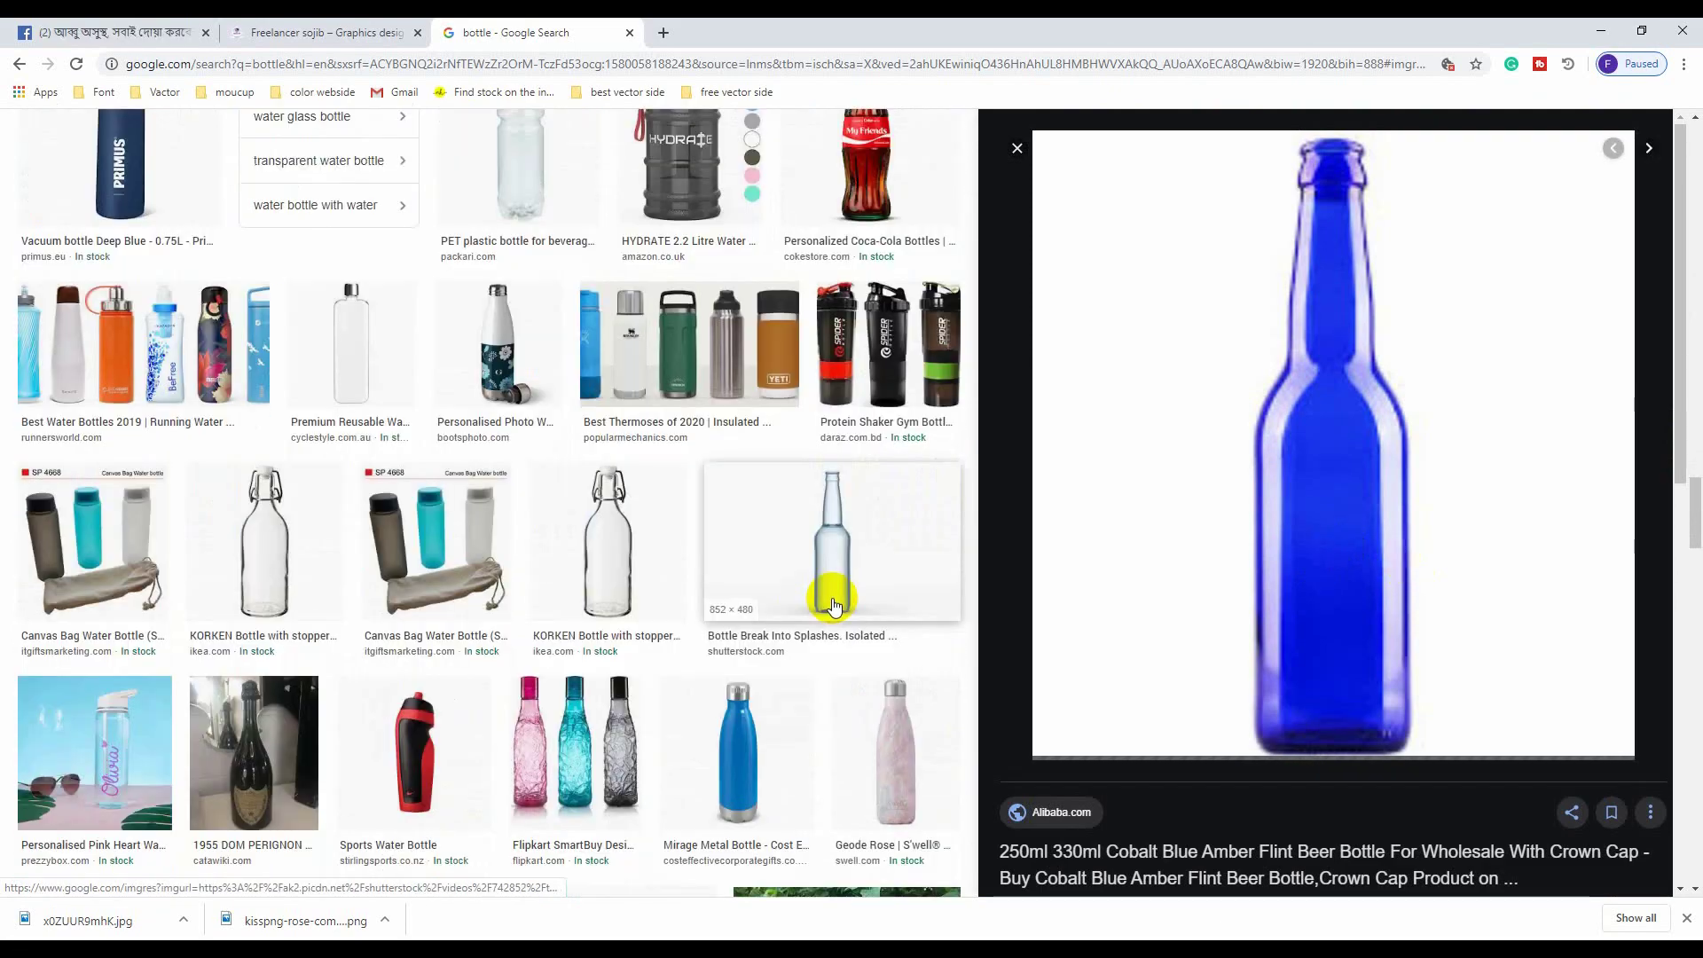
{"action": "left_click", "coordinate": [881, 576]}
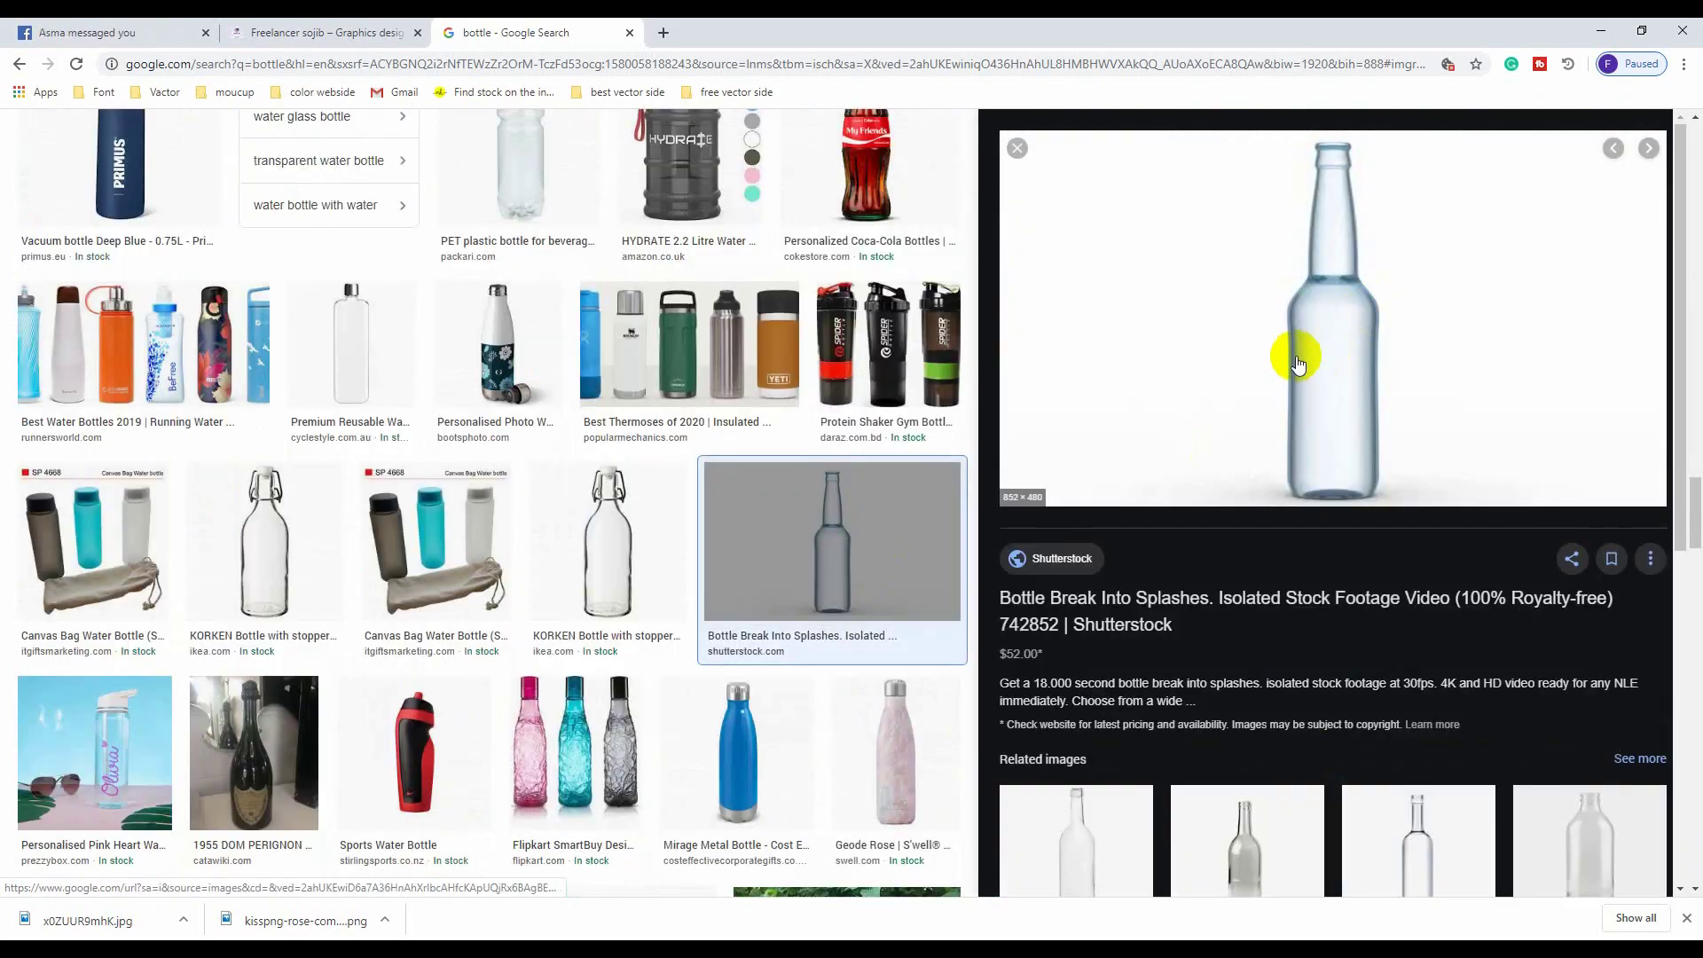
Copy the clear glass bottle photo and return to Illustrator
{"action": "scroll", "coordinate": [1297, 364], "scroll_direction": "down", "scroll_amount": 2}
{"action": "scroll", "coordinate": [1293, 361], "scroll_direction": "up", "scroll_amount": 1}
{"action": "scroll", "coordinate": [1293, 361], "scroll_direction": "down", "scroll_amount": 4}
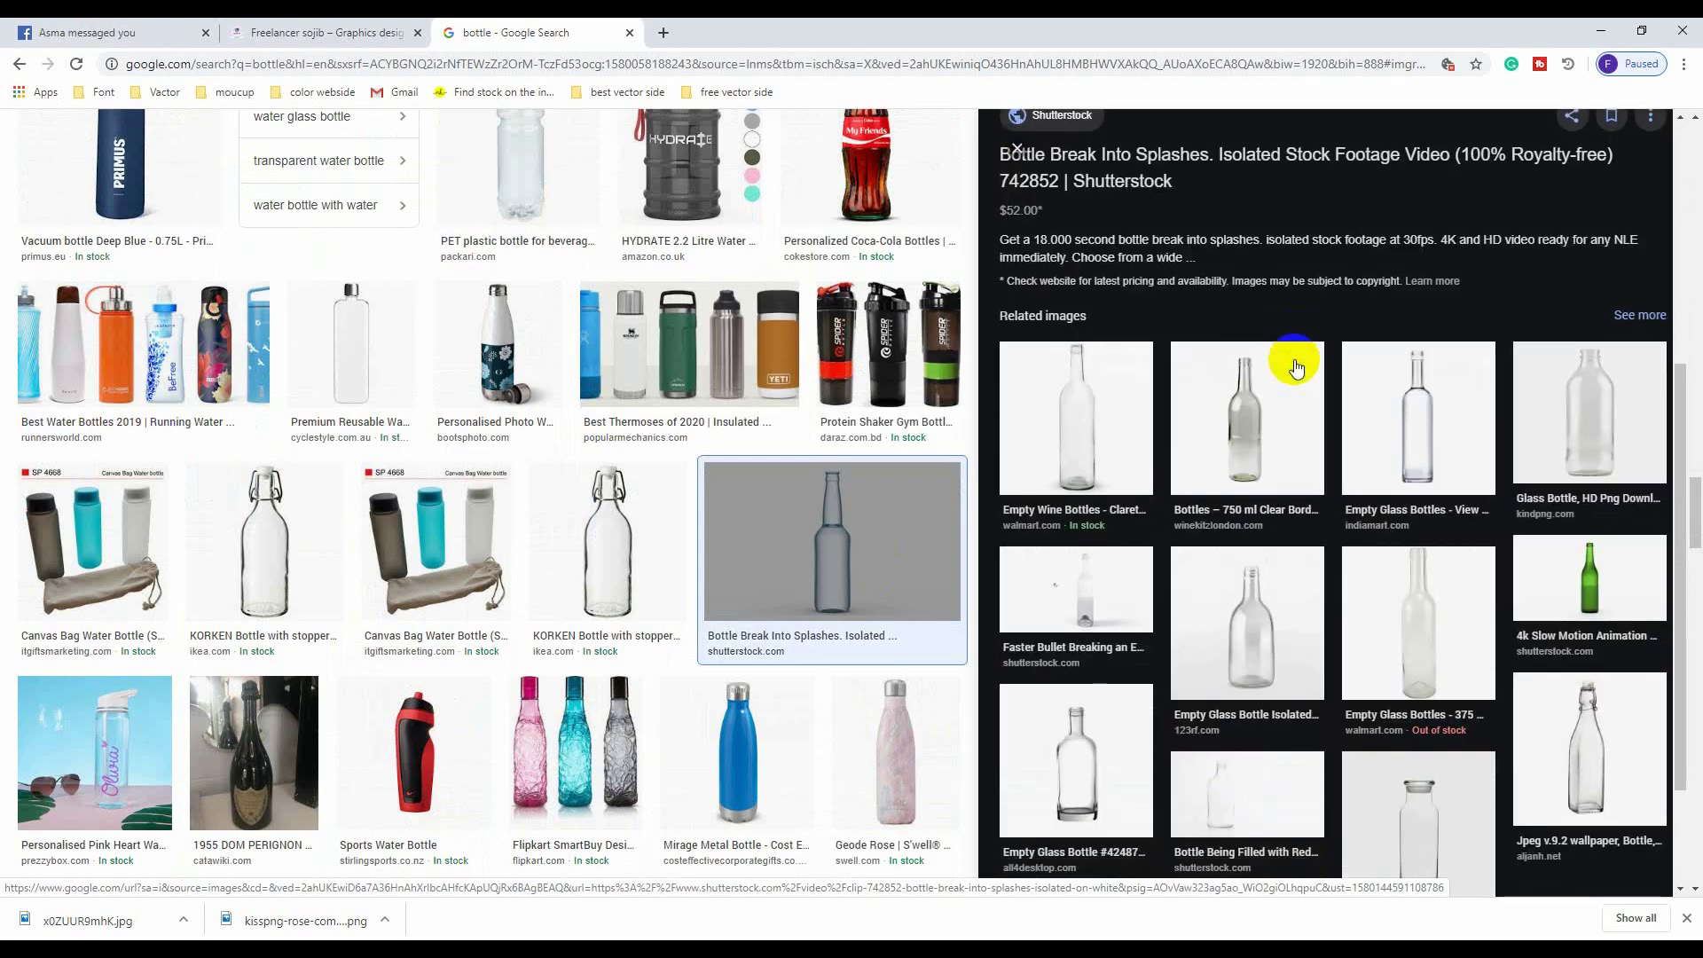
{"action": "scroll", "coordinate": [1304, 354], "scroll_direction": "up", "scroll_amount": 3}
{"action": "scroll", "coordinate": [1318, 344], "scroll_direction": "up", "scroll_amount": 1}
{"action": "right_click", "coordinate": [1331, 244]}
{"action": "left_click", "coordinate": [1388, 432]}
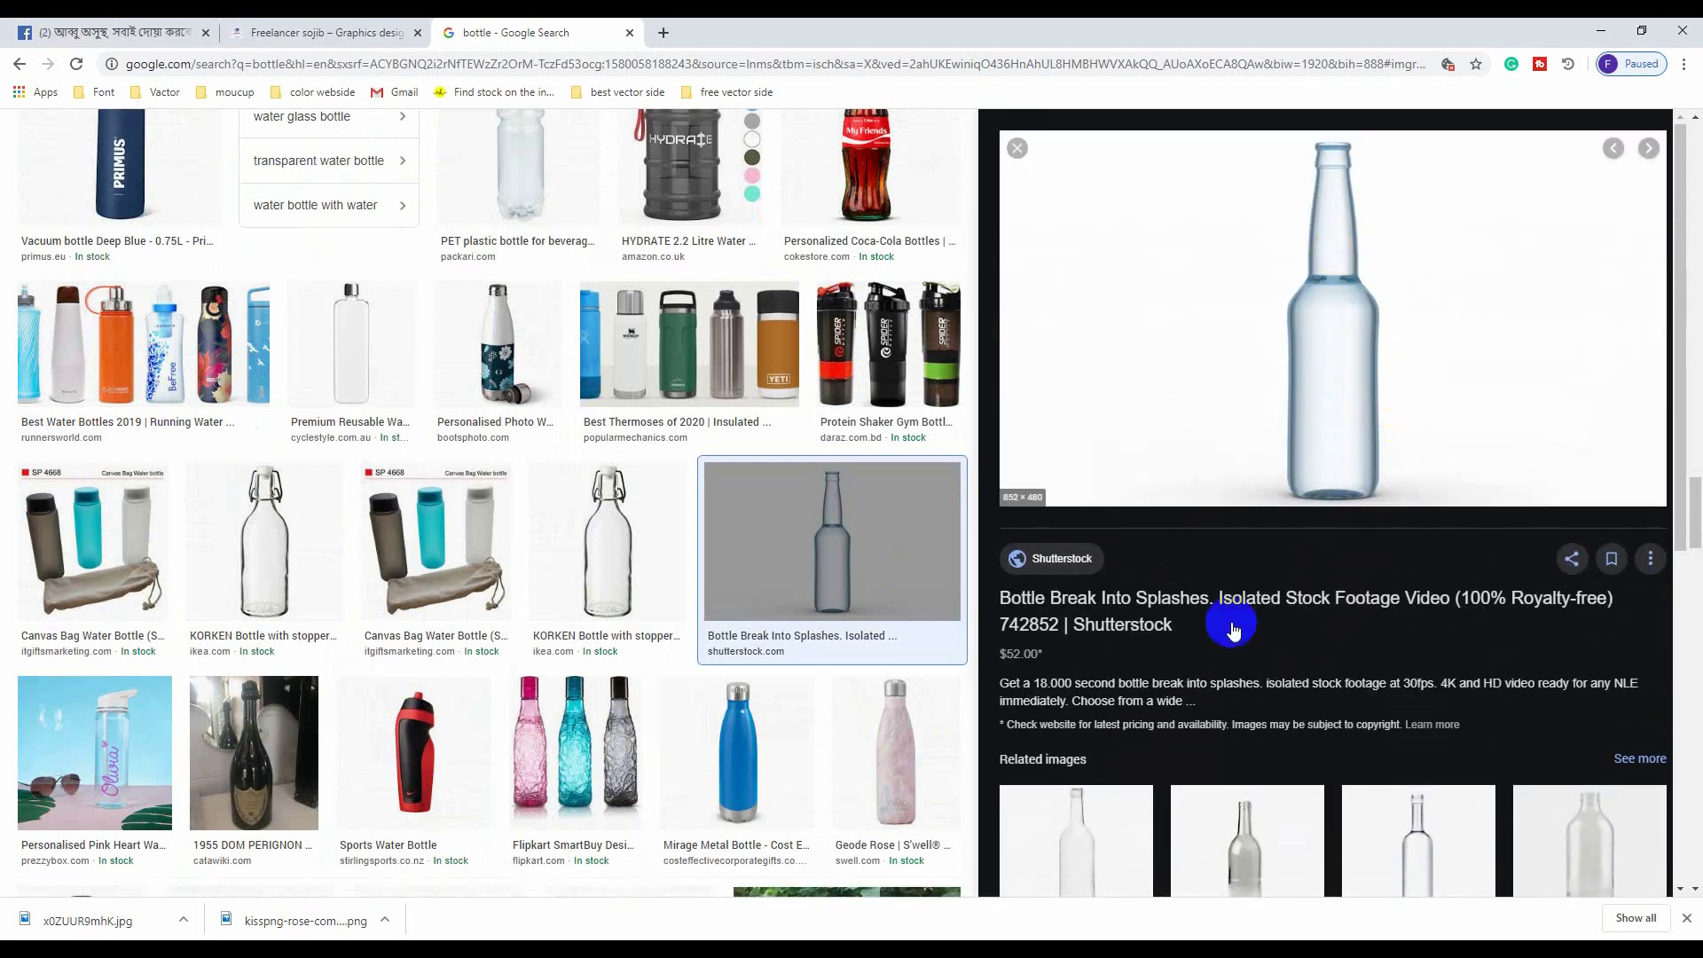
{"action": "key", "text": "alt+Tab"}
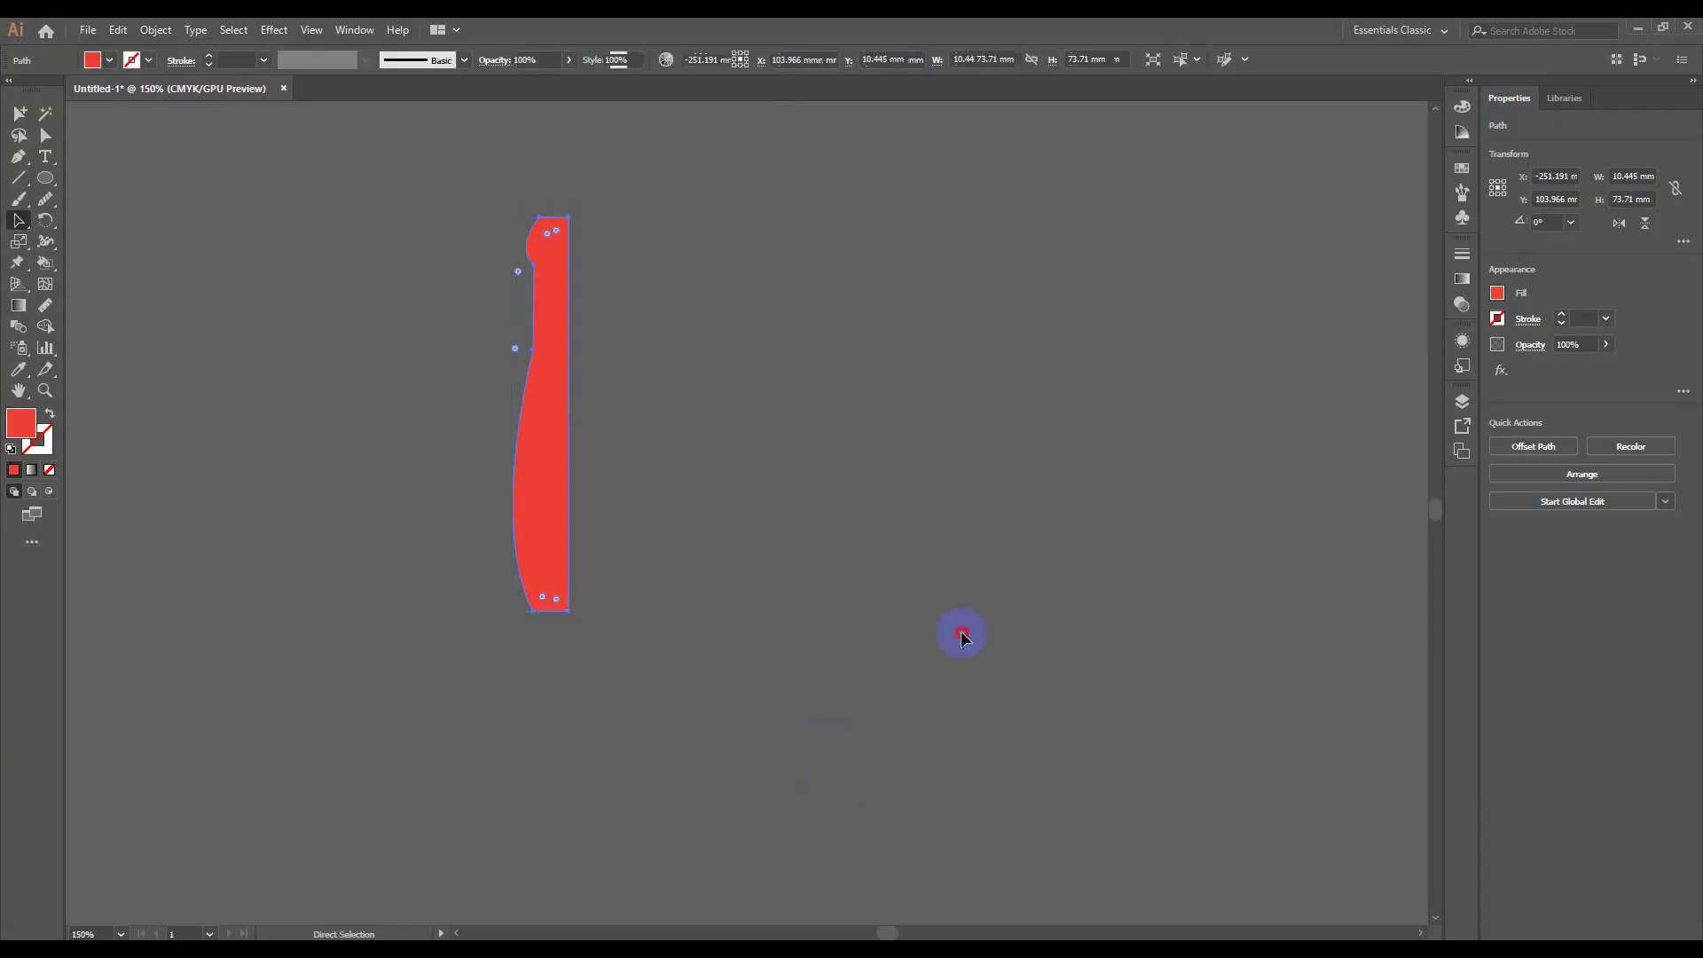
Paste the clear bottle photo, shrink it, and deselect it
{"action": "key", "text": "ctrl+v"}
{"action": "scroll", "coordinate": [927, 564], "scroll_direction": "down", "scroll_amount": 3, "text": "alt"}
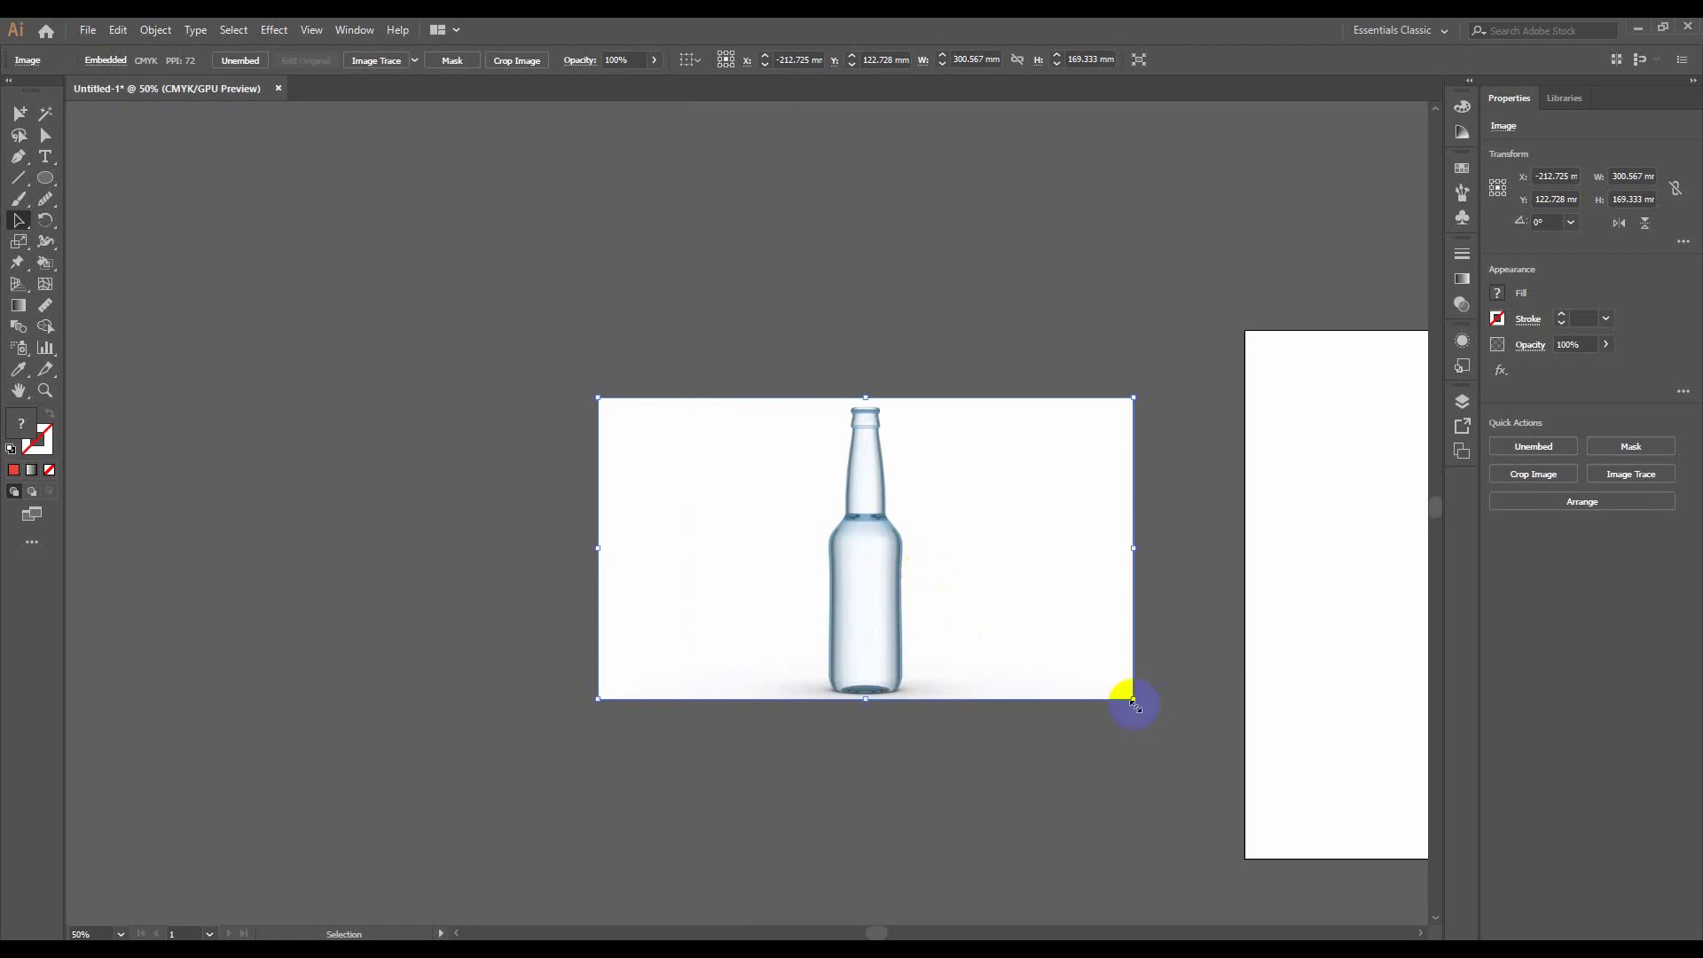
{"action": "mouse_move", "coordinate": [1133, 701]}
{"action": "left_mouse_down"}
{"action": "mouse_move", "coordinate": [983, 623]}
{"action": "mouse_move", "coordinate": [676, 707]}
{"action": "mouse_move", "coordinate": [992, 577]}
{"action": "mouse_move", "coordinate": [846, 554]}
{"action": "left_mouse_up"}
{"action": "scroll", "coordinate": [1011, 612], "scroll_direction": "up", "scroll_amount": 3}
{"action": "key", "text": "ctrl+shift+a"}
Start a red Pen path at the bottle's top rim, curving along the lip
{"action": "left_click", "coordinate": [18, 157]}
{"action": "scroll", "coordinate": [722, 311], "scroll_direction": "up", "scroll_amount": 5, "text": "alt"}
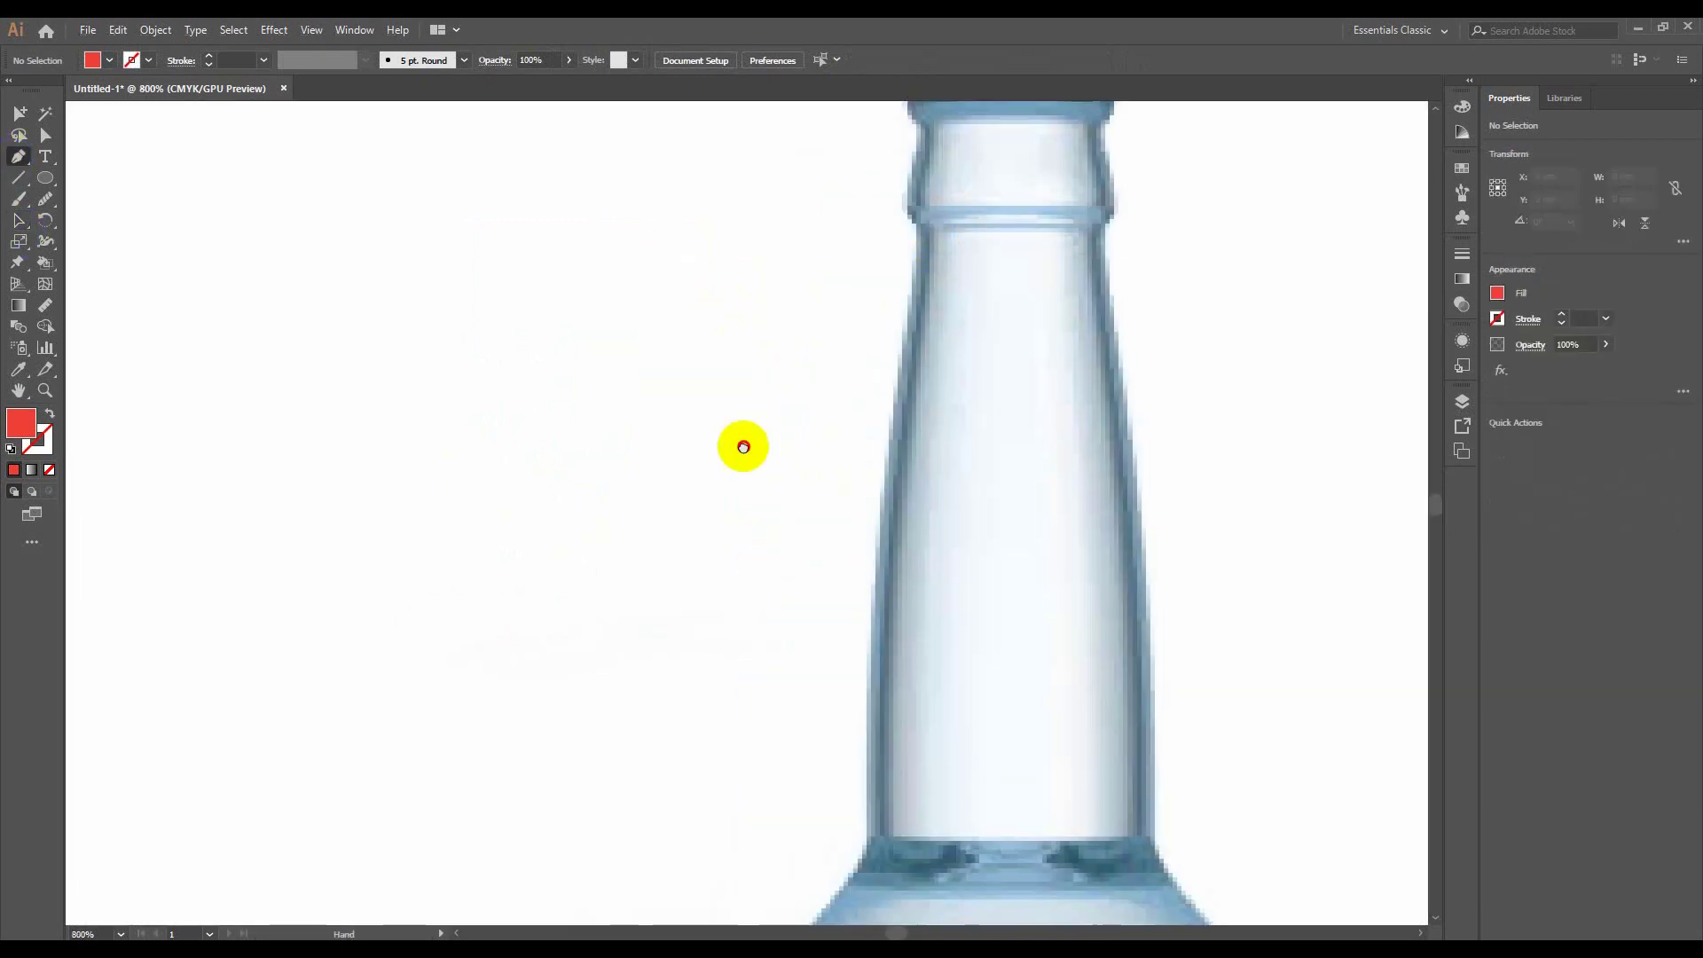
{"action": "left_click", "coordinate": [830, 316]}
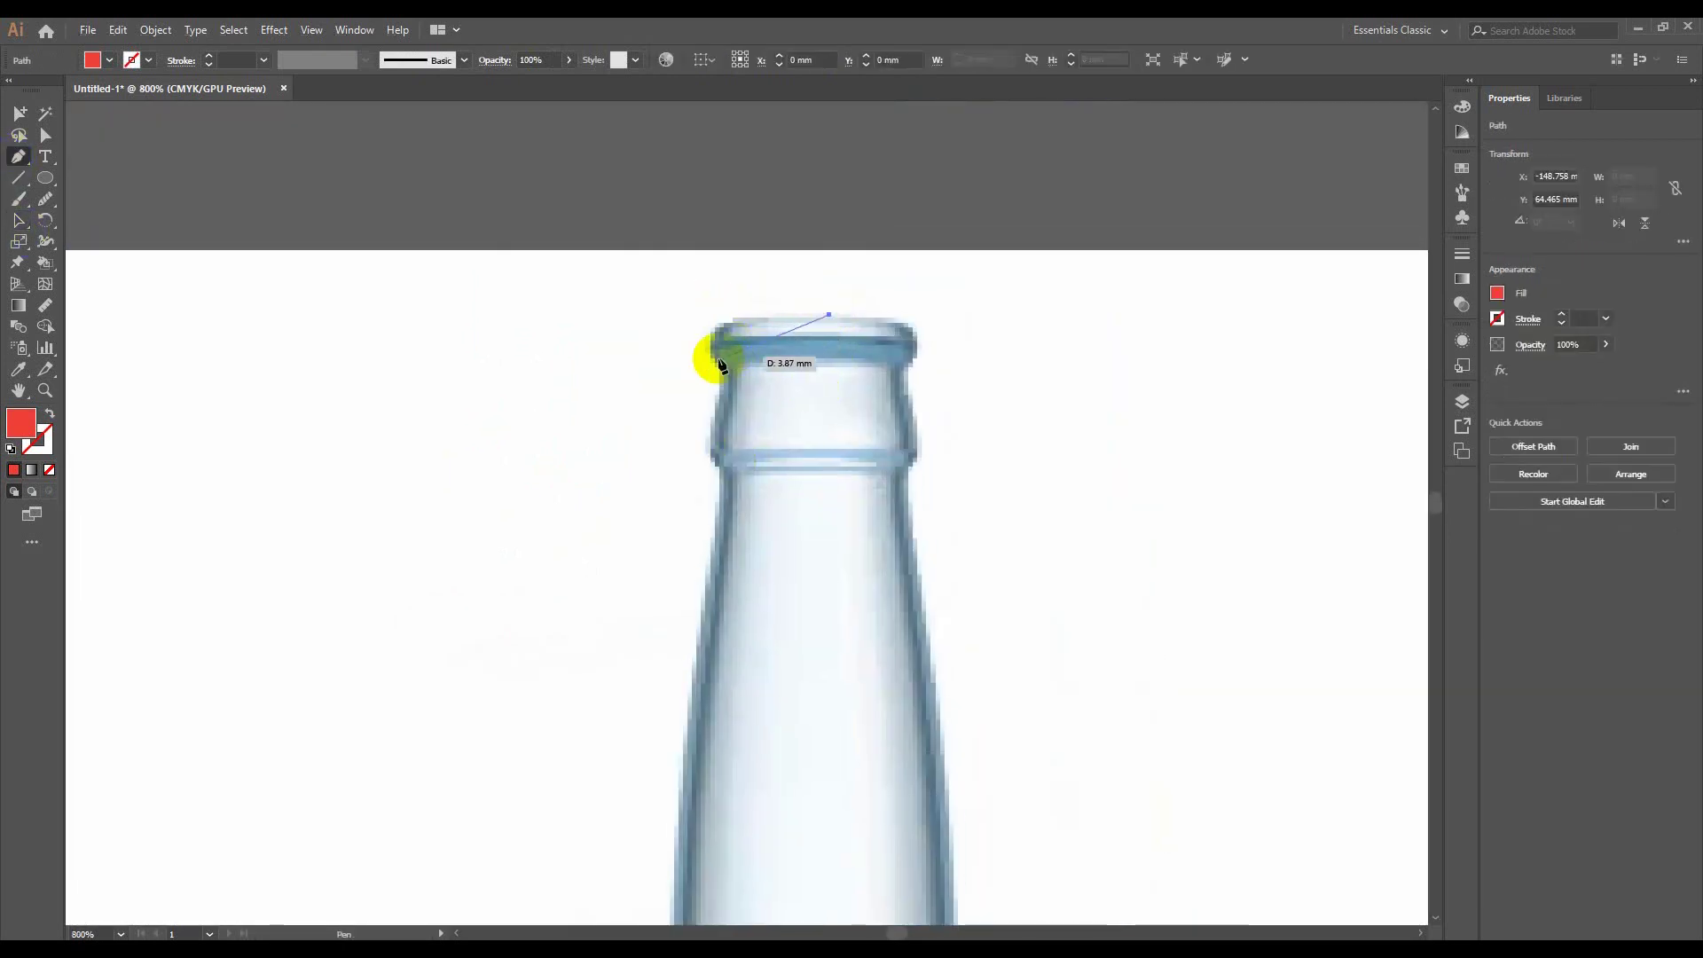
{"action": "left_click_drag", "start_coordinate": [721, 361], "coordinate": [755, 428]}
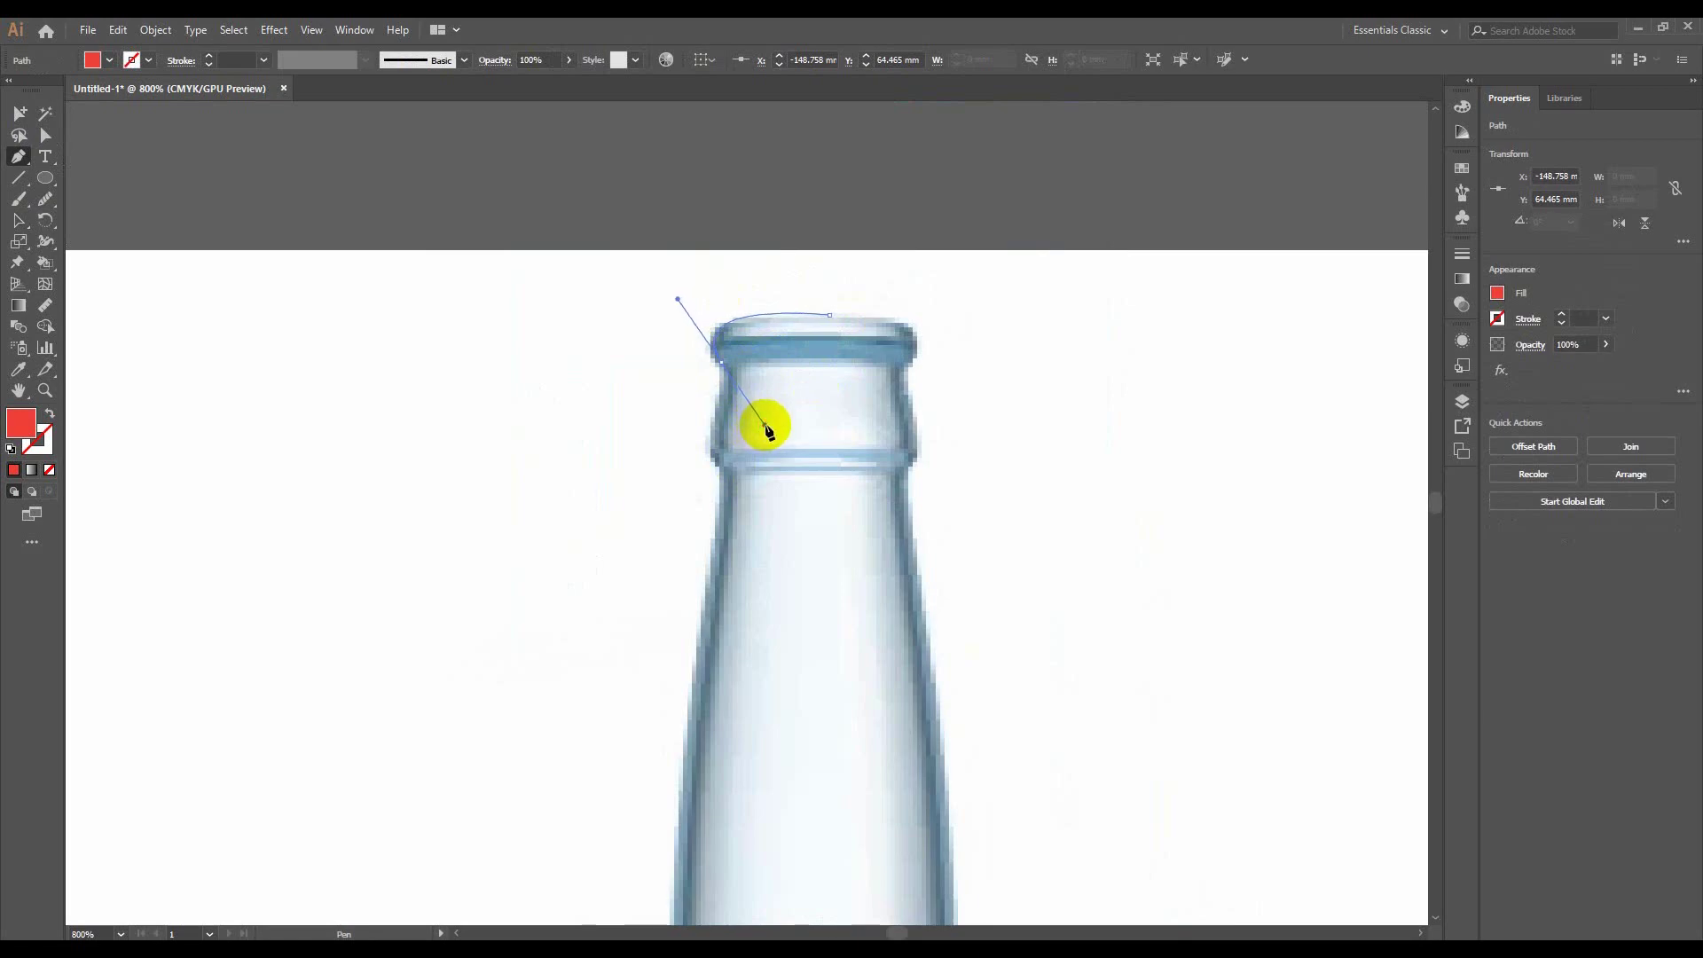
{"action": "left_click", "coordinate": [721, 361]}
{"action": "scroll", "coordinate": [748, 441], "scroll_direction": "down", "scroll_amount": 1}
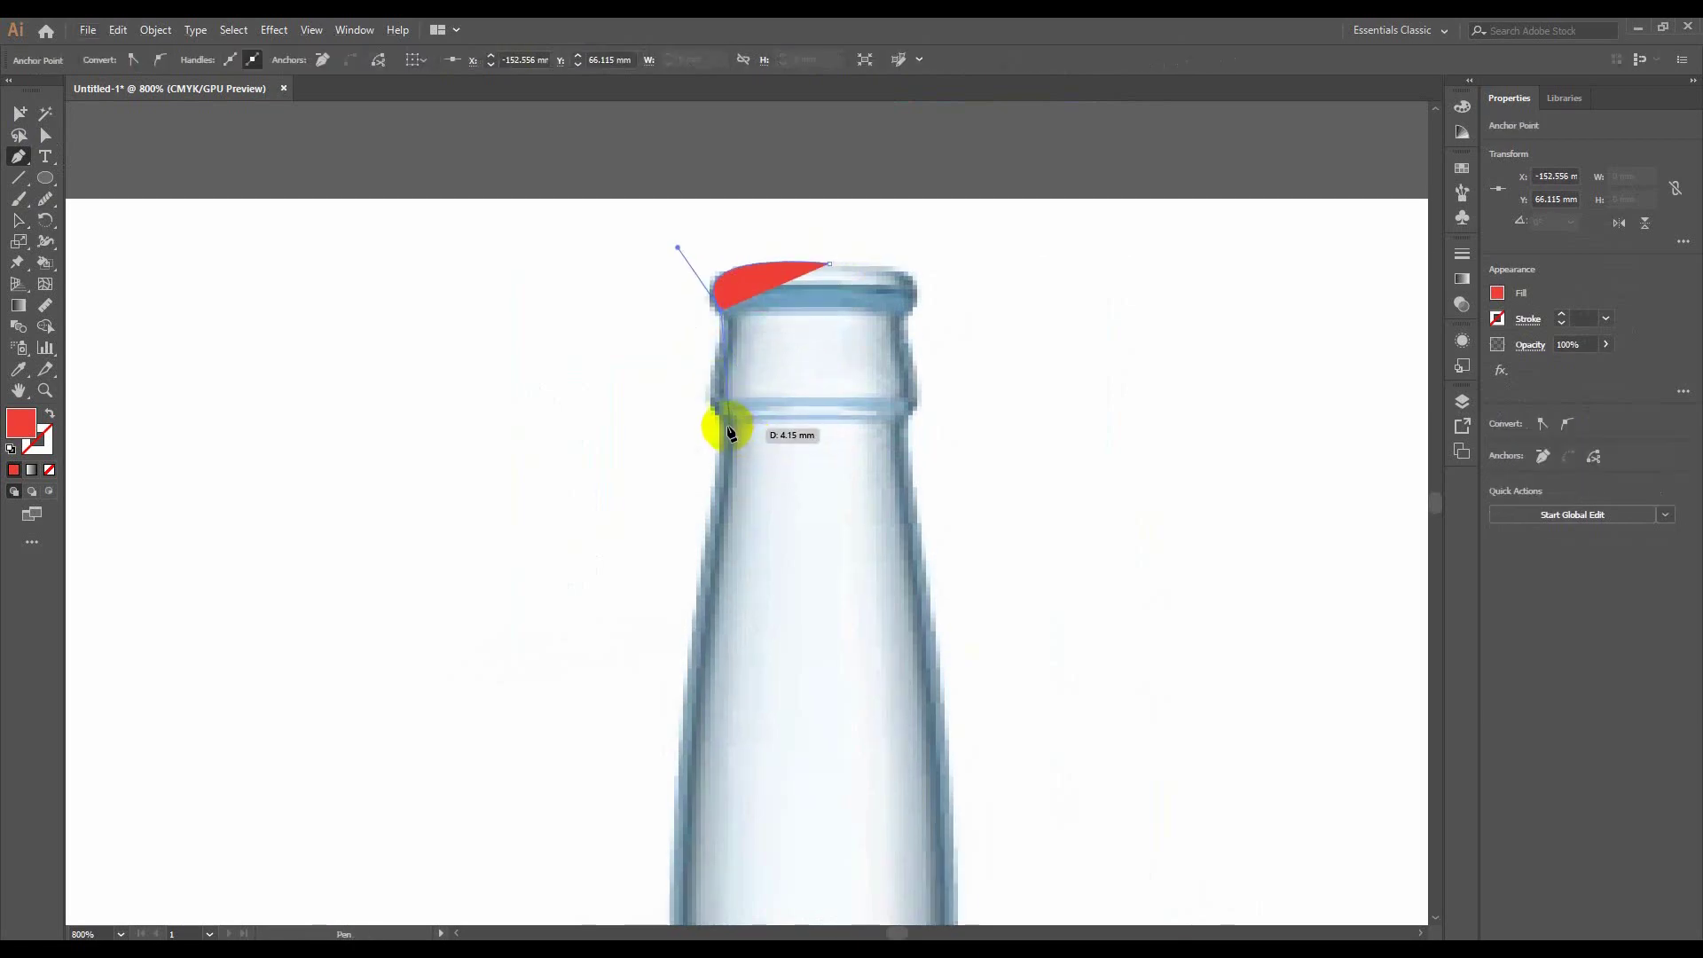
{"action": "mouse_move", "coordinate": [727, 432]}
{"action": "left_mouse_down"}
{"action": "mouse_move", "coordinate": [742, 446]}
{"action": "mouse_move", "coordinate": [714, 406]}
{"action": "mouse_move", "coordinate": [720, 436]}
{"action": "left_mouse_up"}
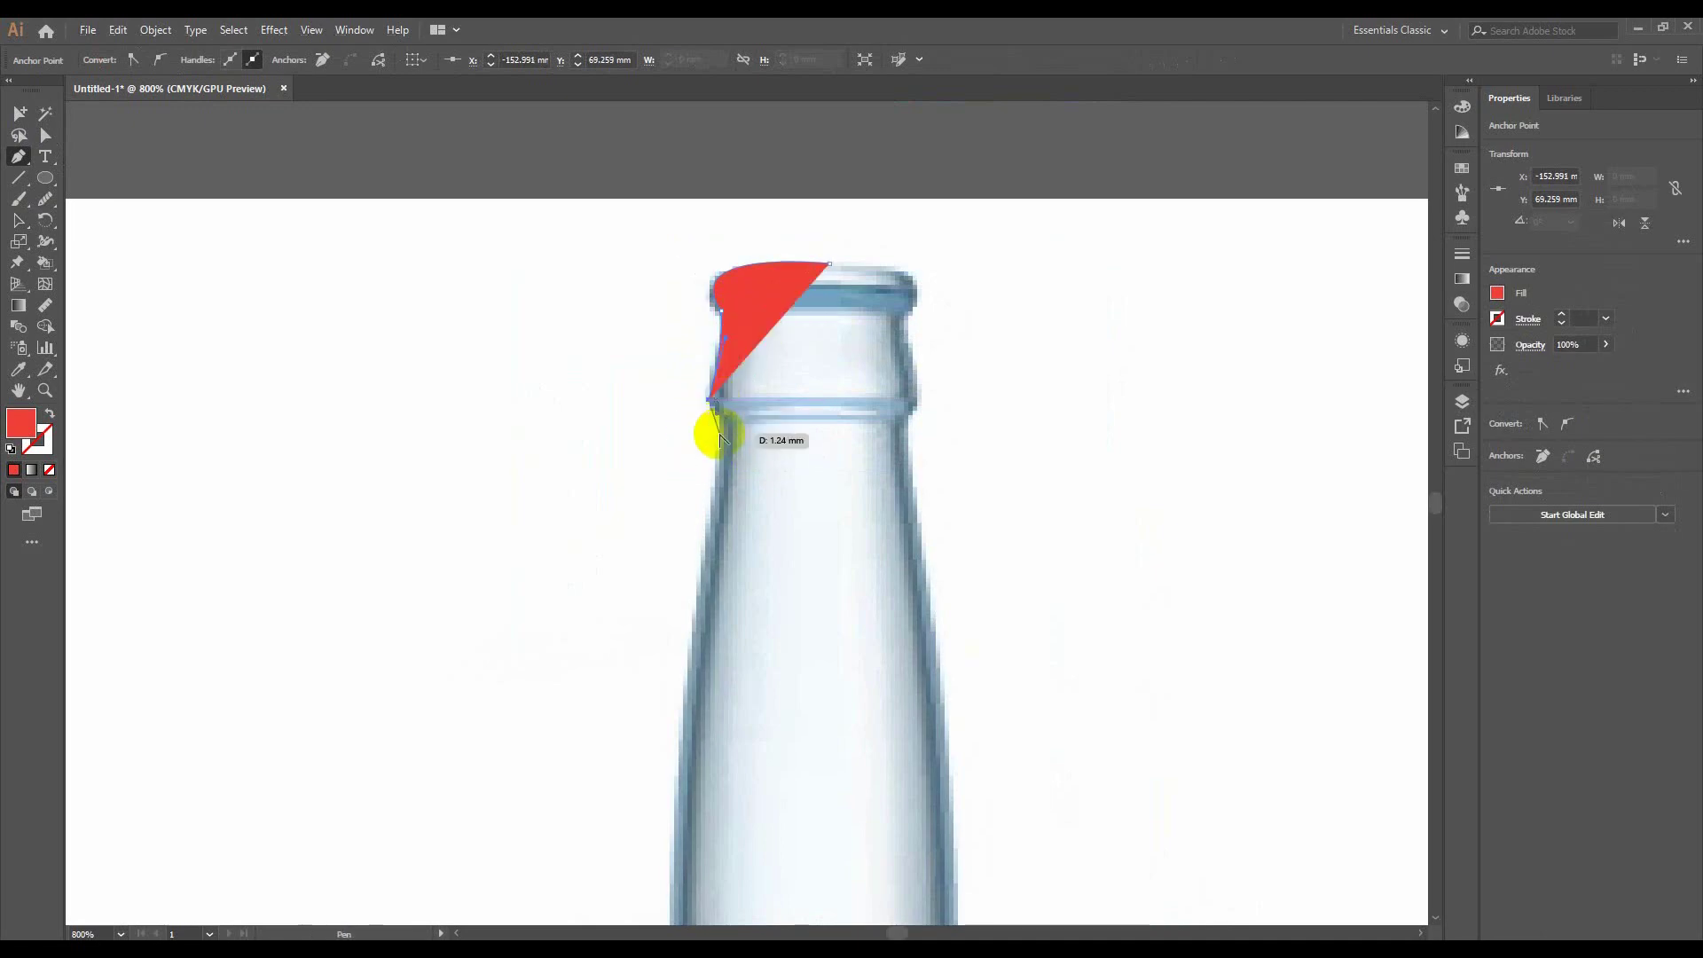
Extend the red outline down the neck to a curved anchor on the shoulder
{"action": "scroll", "coordinate": [720, 436], "scroll_direction": "up", "scroll_amount": 1}
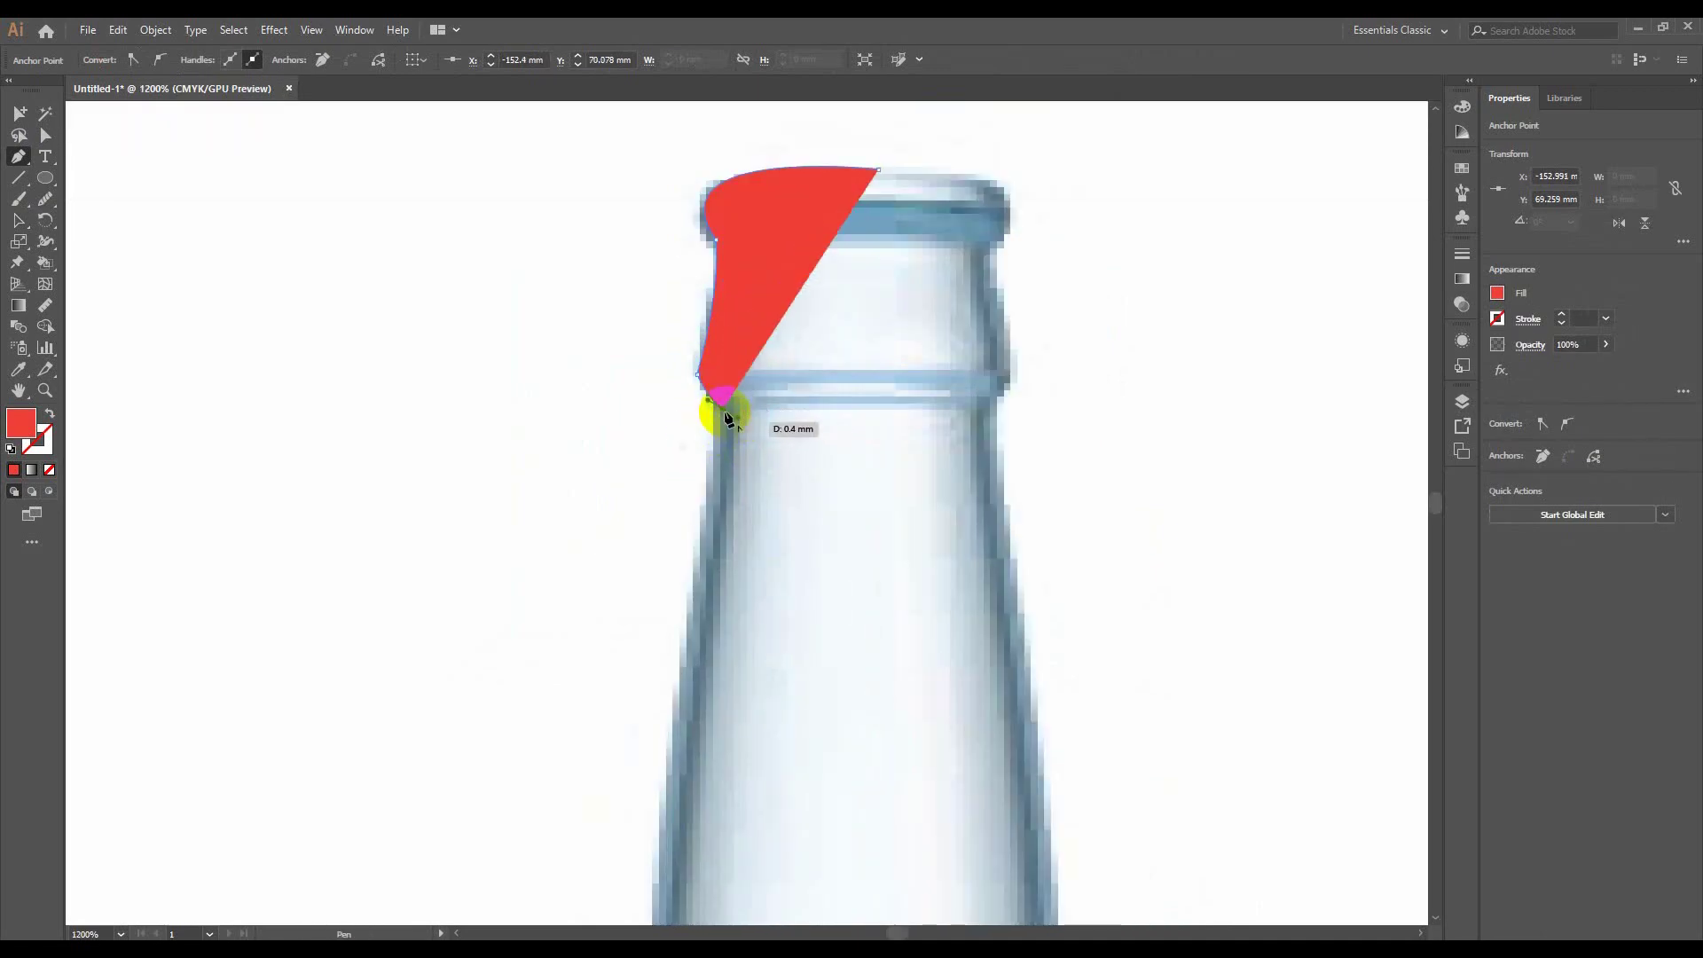
{"action": "scroll", "coordinate": [720, 443], "scroll_direction": "down", "scroll_amount": 3}
{"action": "scroll", "coordinate": [745, 373], "scroll_direction": "down", "scroll_amount": 1}
{"action": "scroll", "coordinate": [766, 302], "scroll_direction": "down", "scroll_amount": 2}
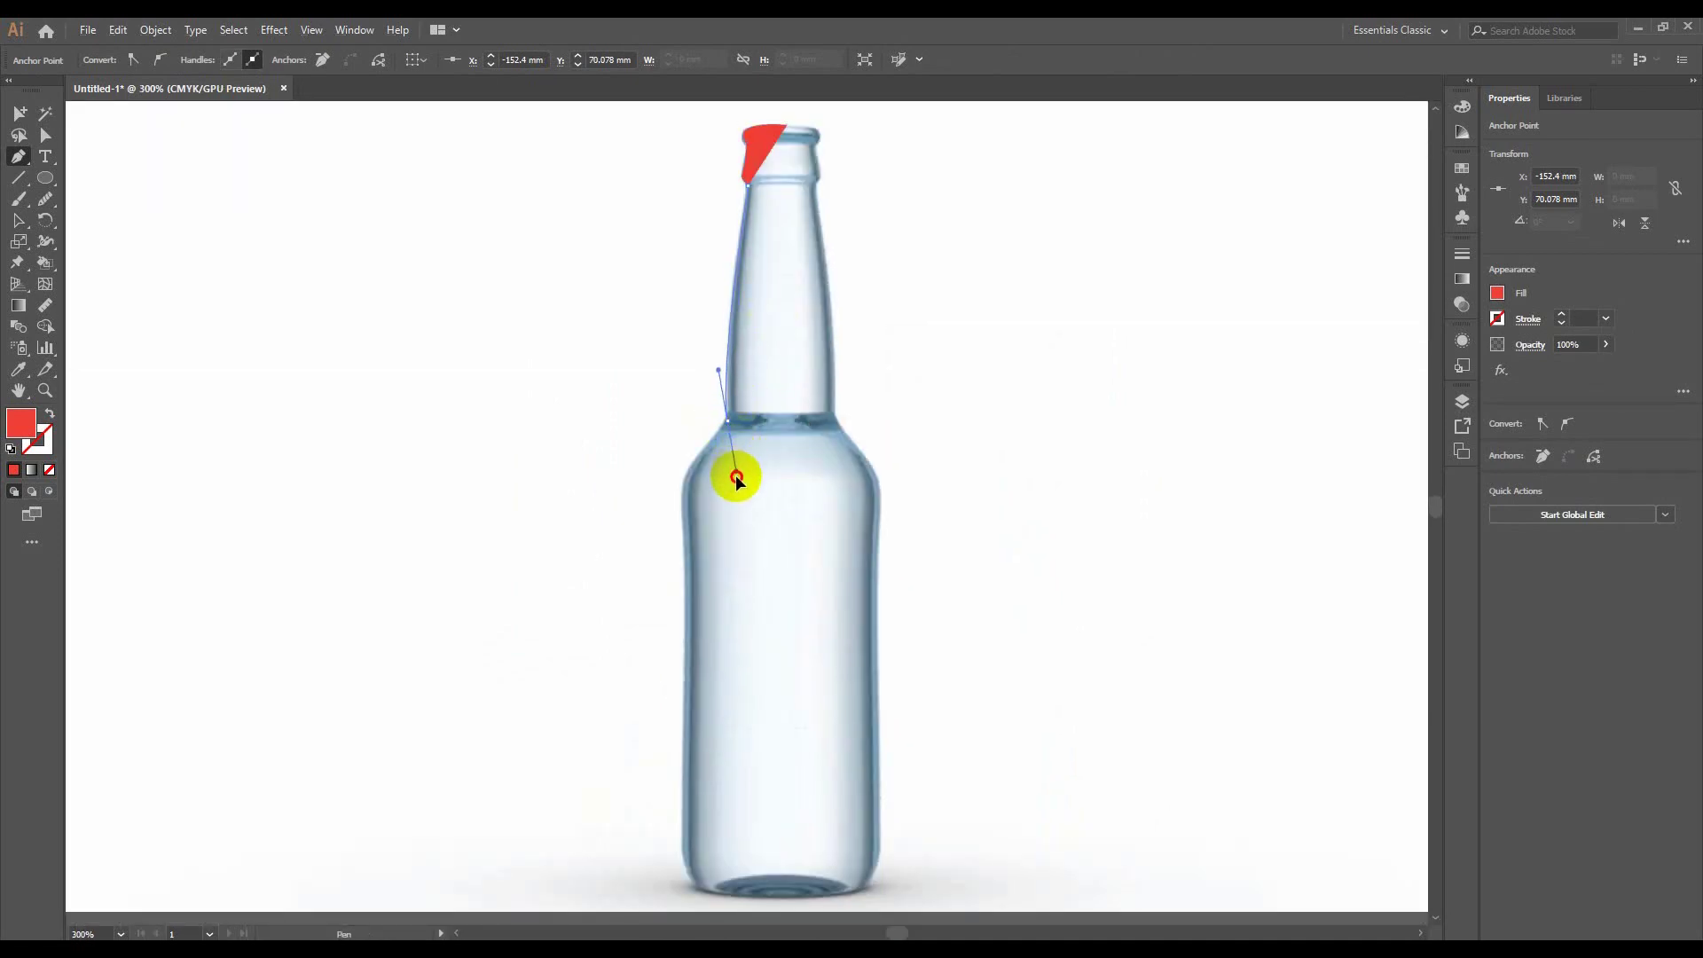
{"action": "left_click_drag", "start_coordinate": [736, 479], "coordinate": [735, 479]}
{"action": "scroll", "coordinate": [730, 423], "scroll_direction": "down", "scroll_amount": 1}
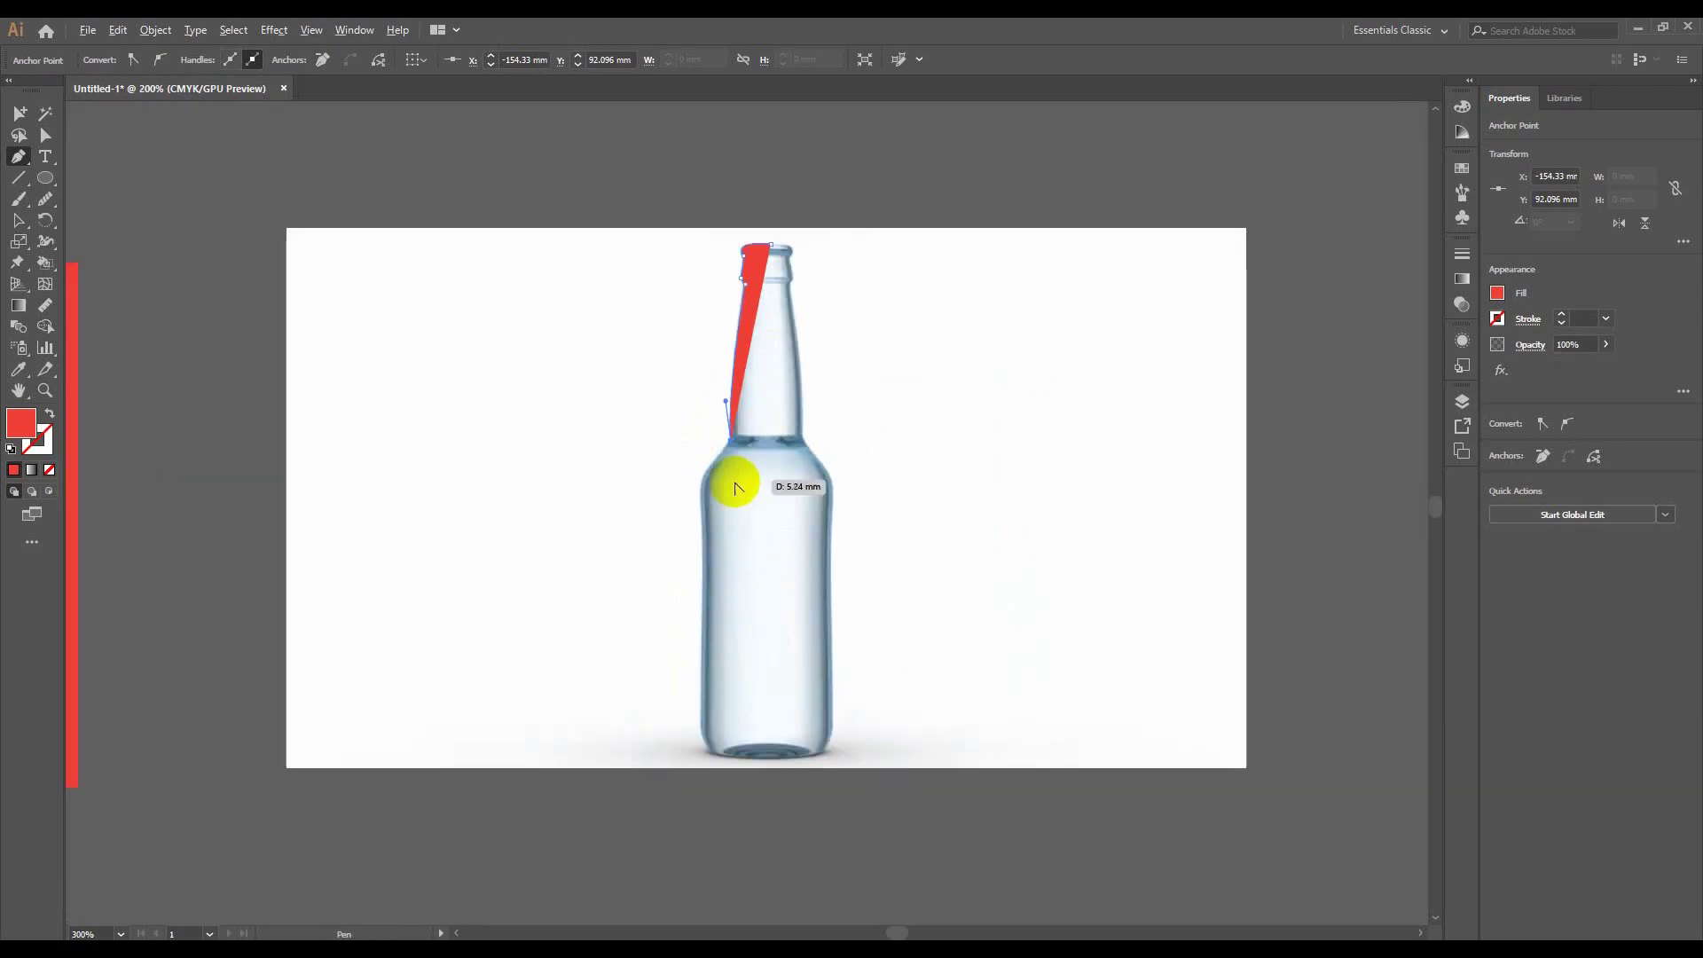
{"action": "scroll", "coordinate": [730, 483], "scroll_direction": "down", "scroll_amount": 1}
{"action": "scroll", "coordinate": [734, 449], "scroll_direction": "up", "scroll_amount": 1}
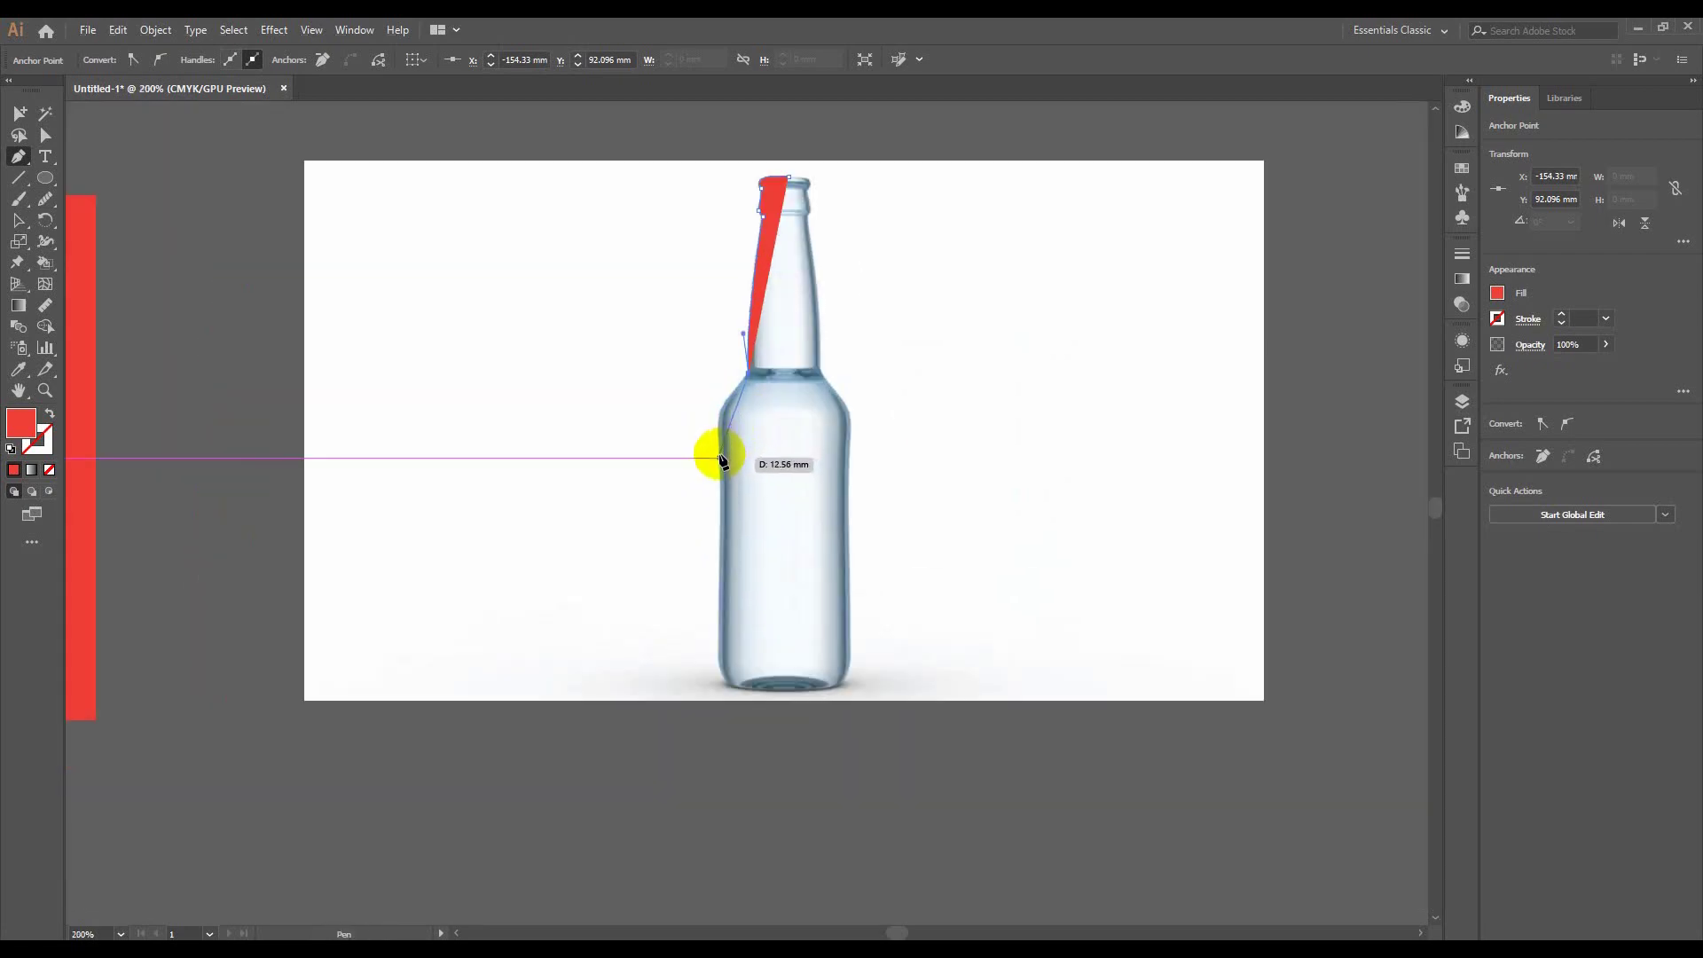
{"action": "left_click_drag", "start_coordinate": [720, 457], "coordinate": [729, 517]}
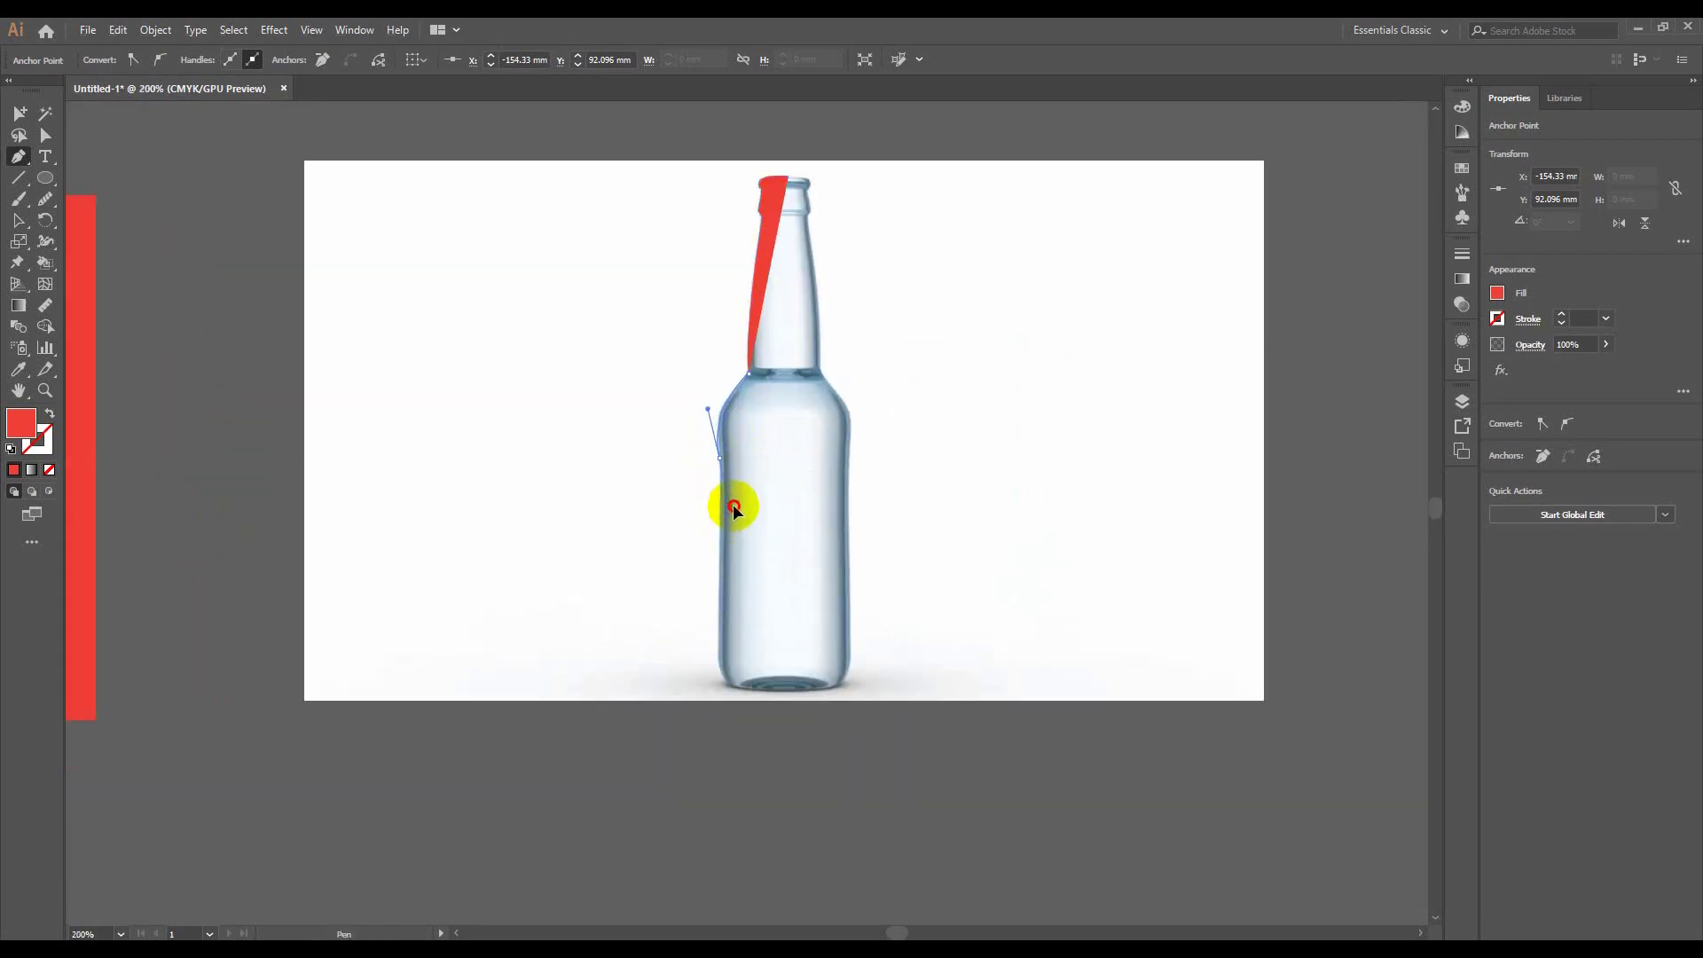
{"action": "scroll", "coordinate": [722, 445], "scroll_direction": "up", "scroll_amount": 2}
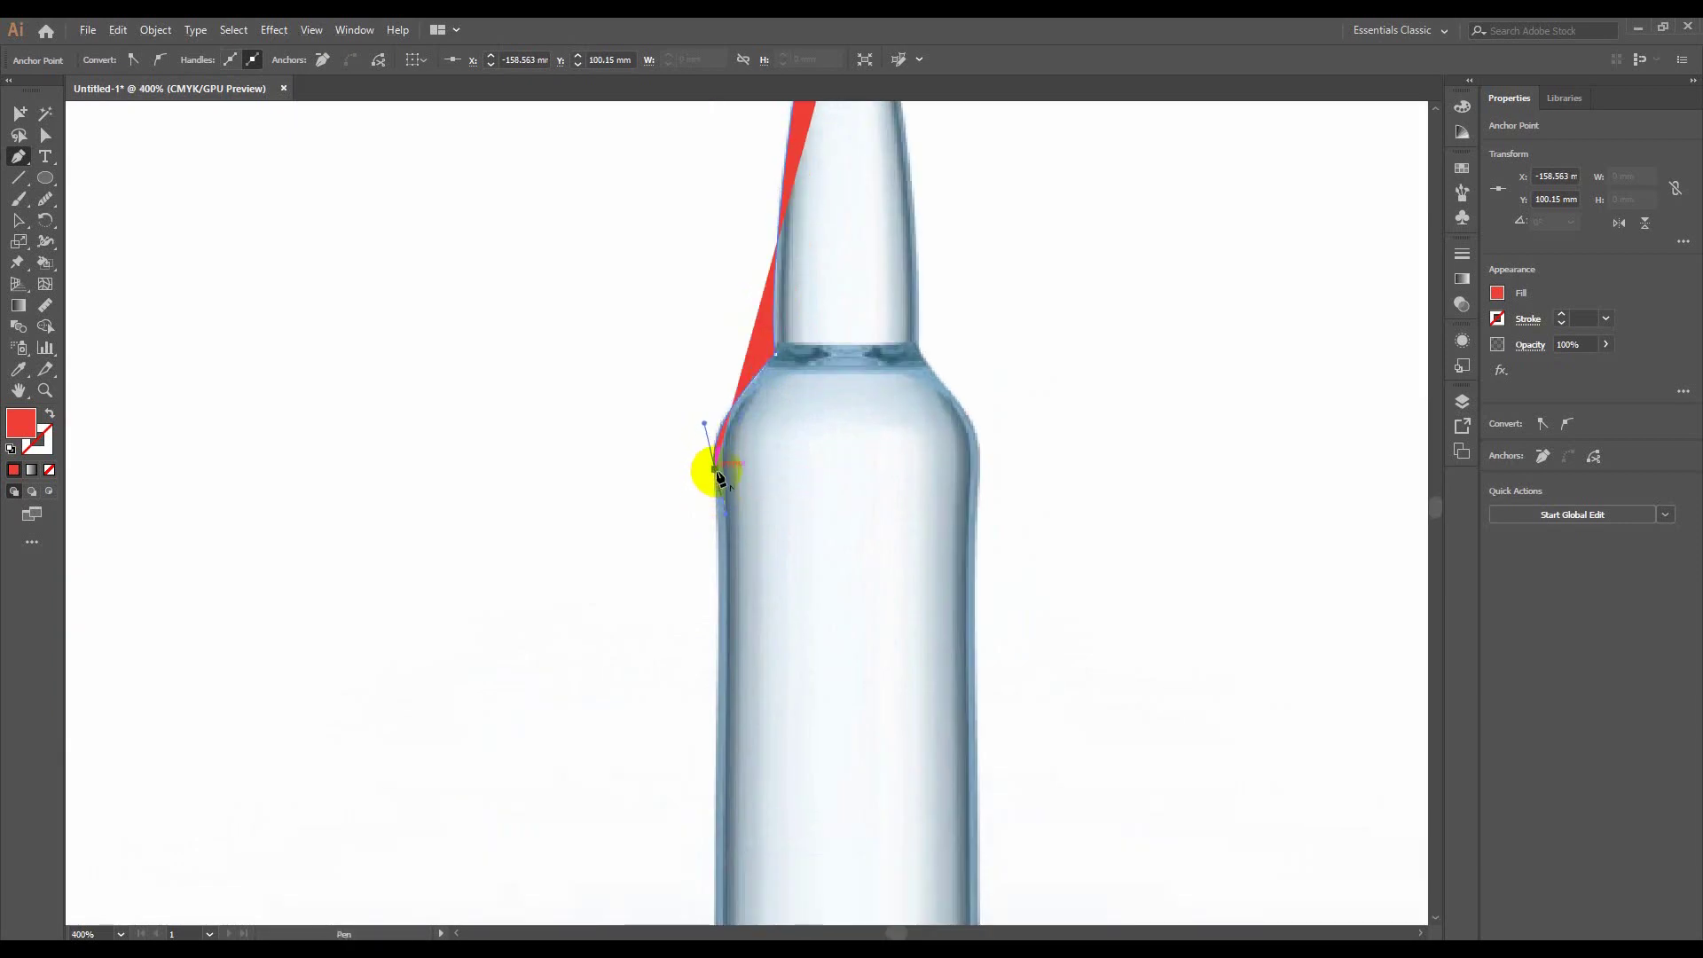
Trace the bottle's lower-left edge down to the base with anchors
{"action": "key", "text": "h"}
{"action": "mouse_move", "coordinate": [731, 499]}
{"action": "left_mouse_down"}
{"action": "mouse_move", "coordinate": [741, 389]}
{"action": "mouse_move", "coordinate": [710, 381]}
{"action": "left_mouse_up"}
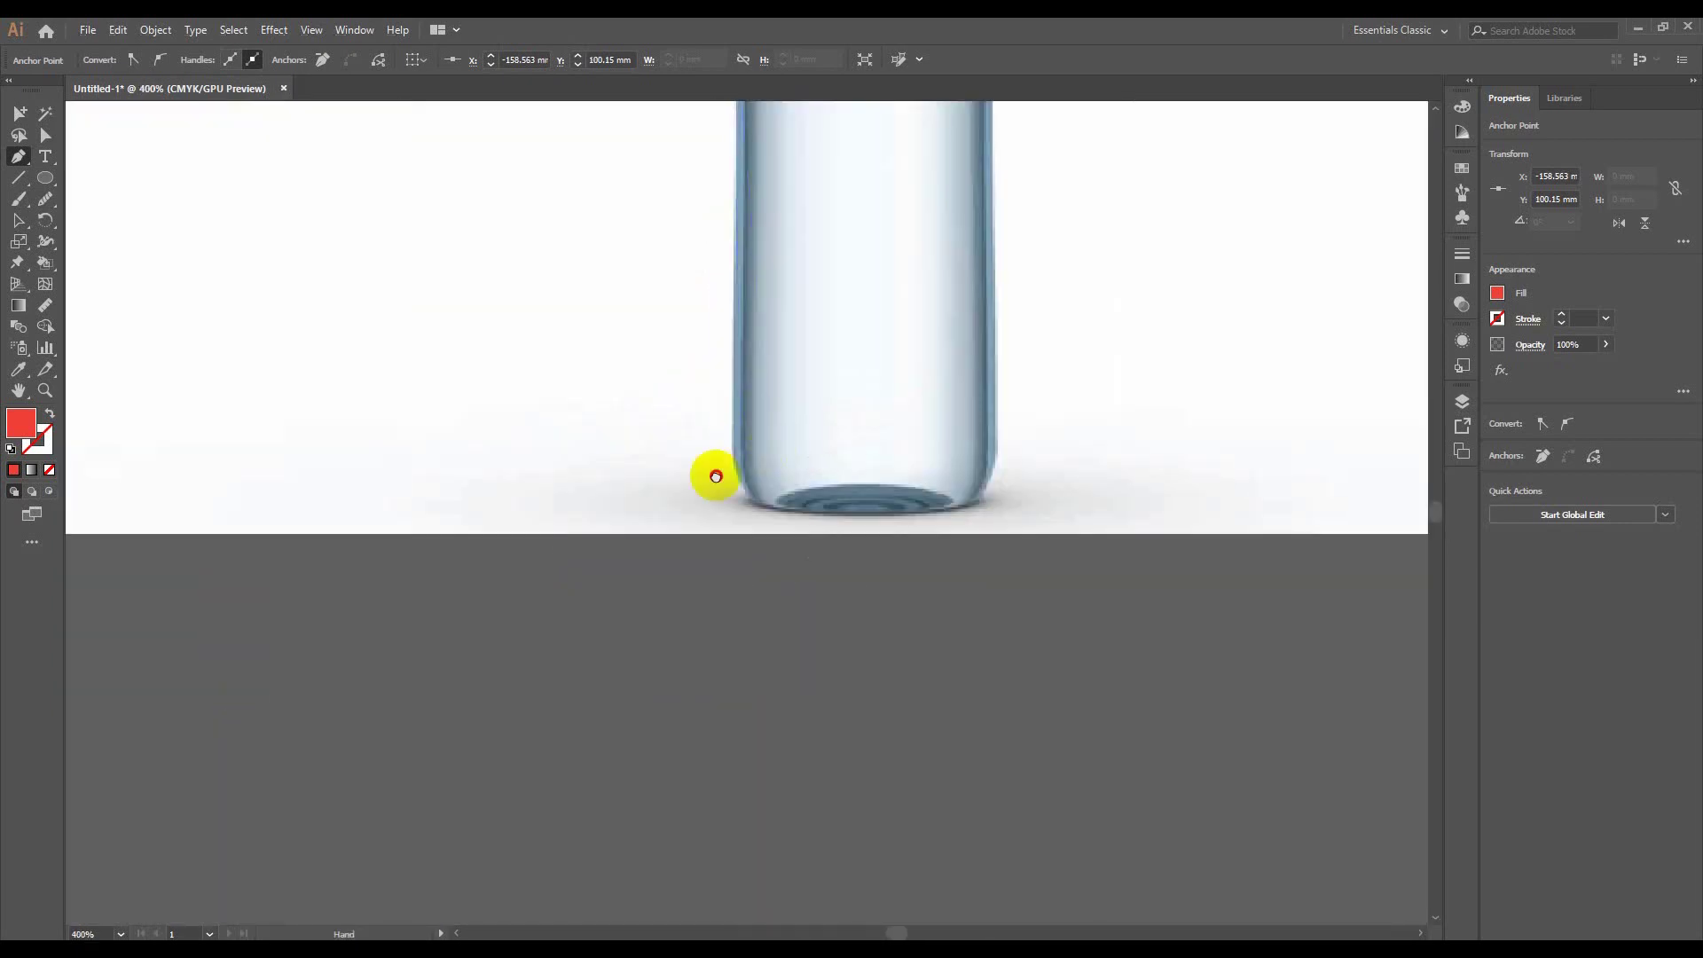
{"action": "scroll", "coordinate": [708, 524], "scroll_direction": "down", "scroll_amount": 1}
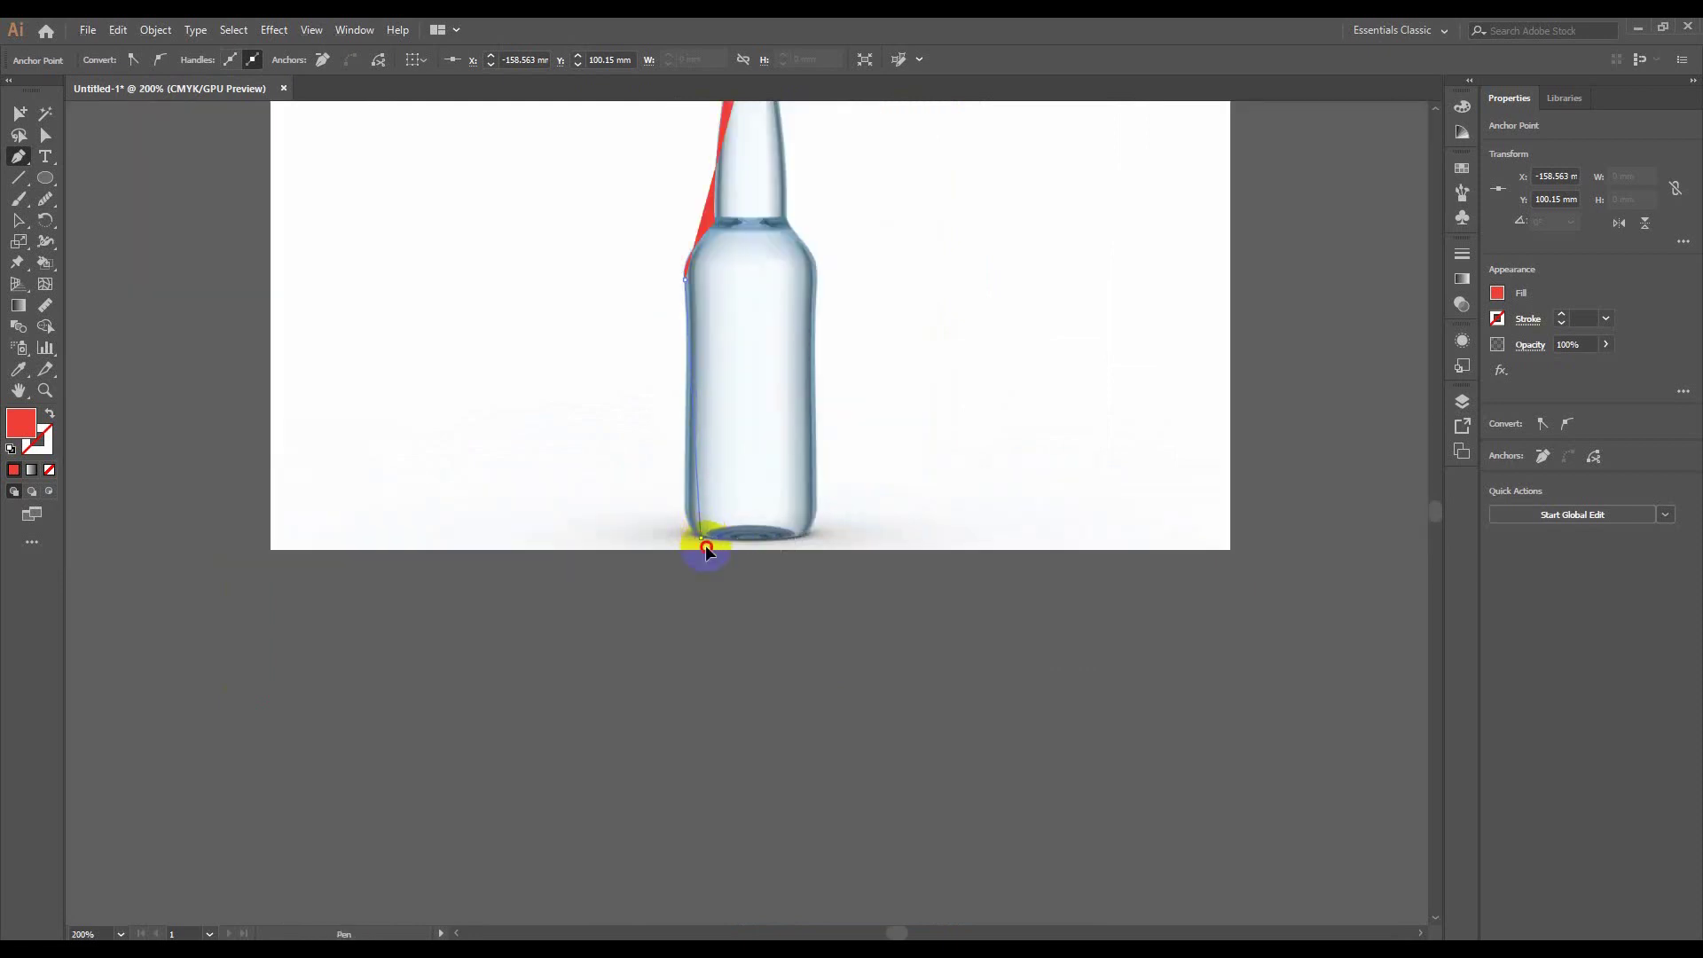
{"action": "left_click_drag", "start_coordinate": [702, 538], "coordinate": [718, 544]}
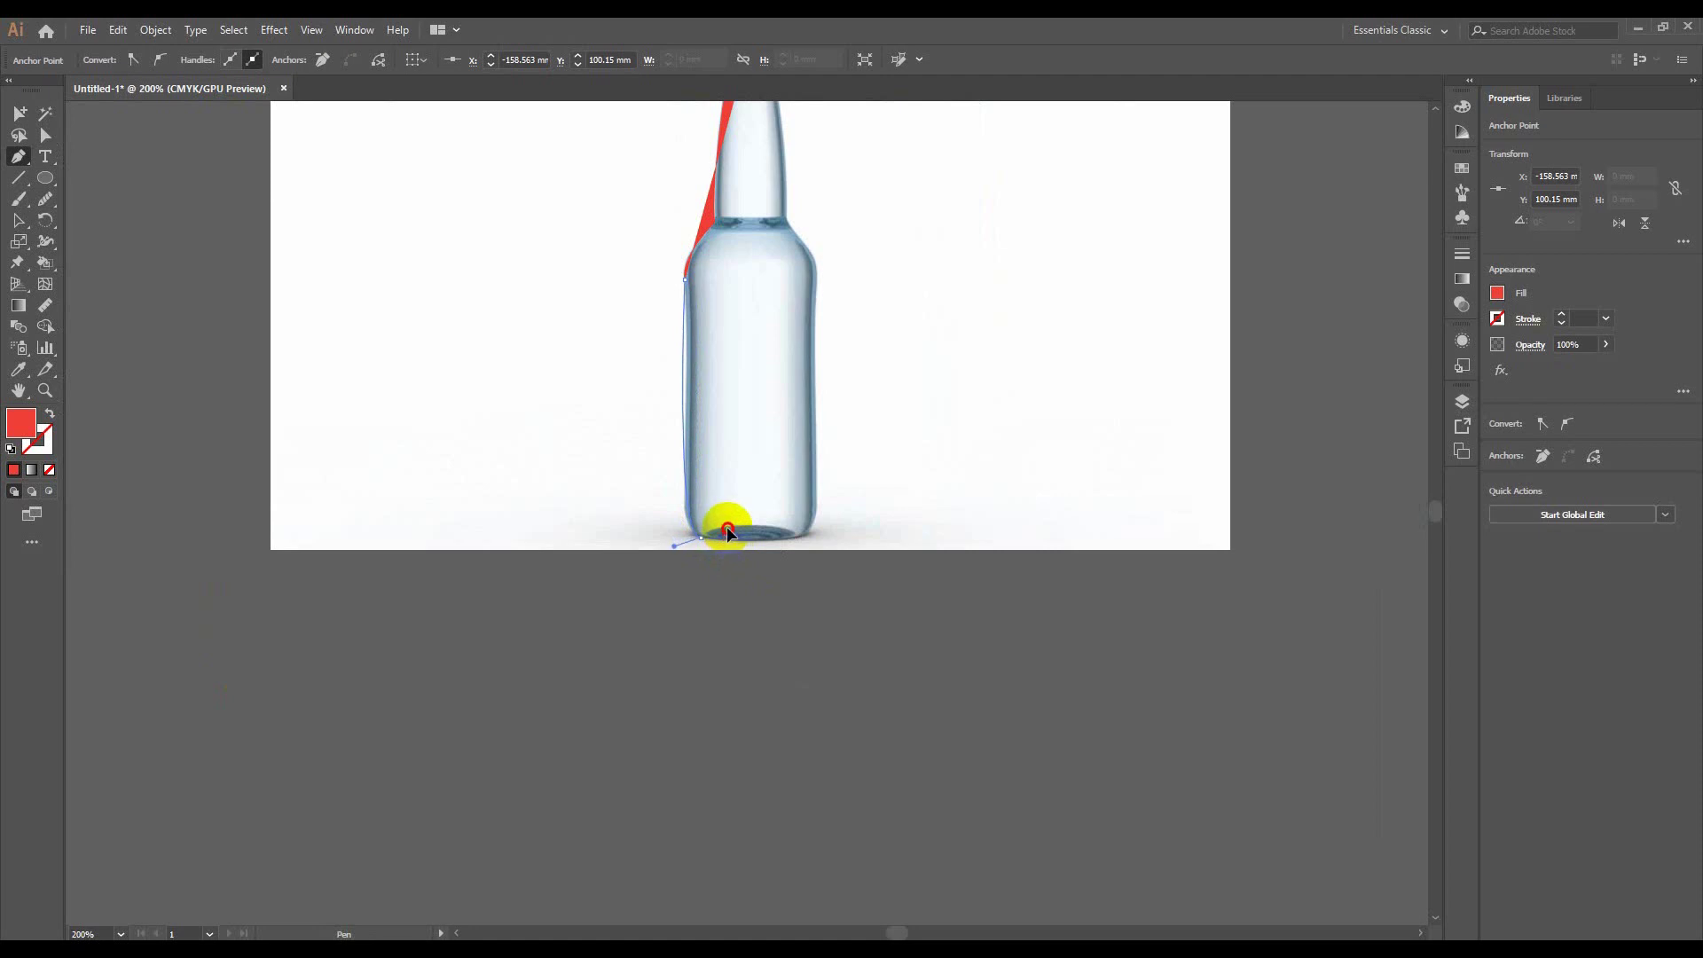
{"action": "scroll", "coordinate": [727, 531], "scroll_direction": "up", "scroll_amount": 3}
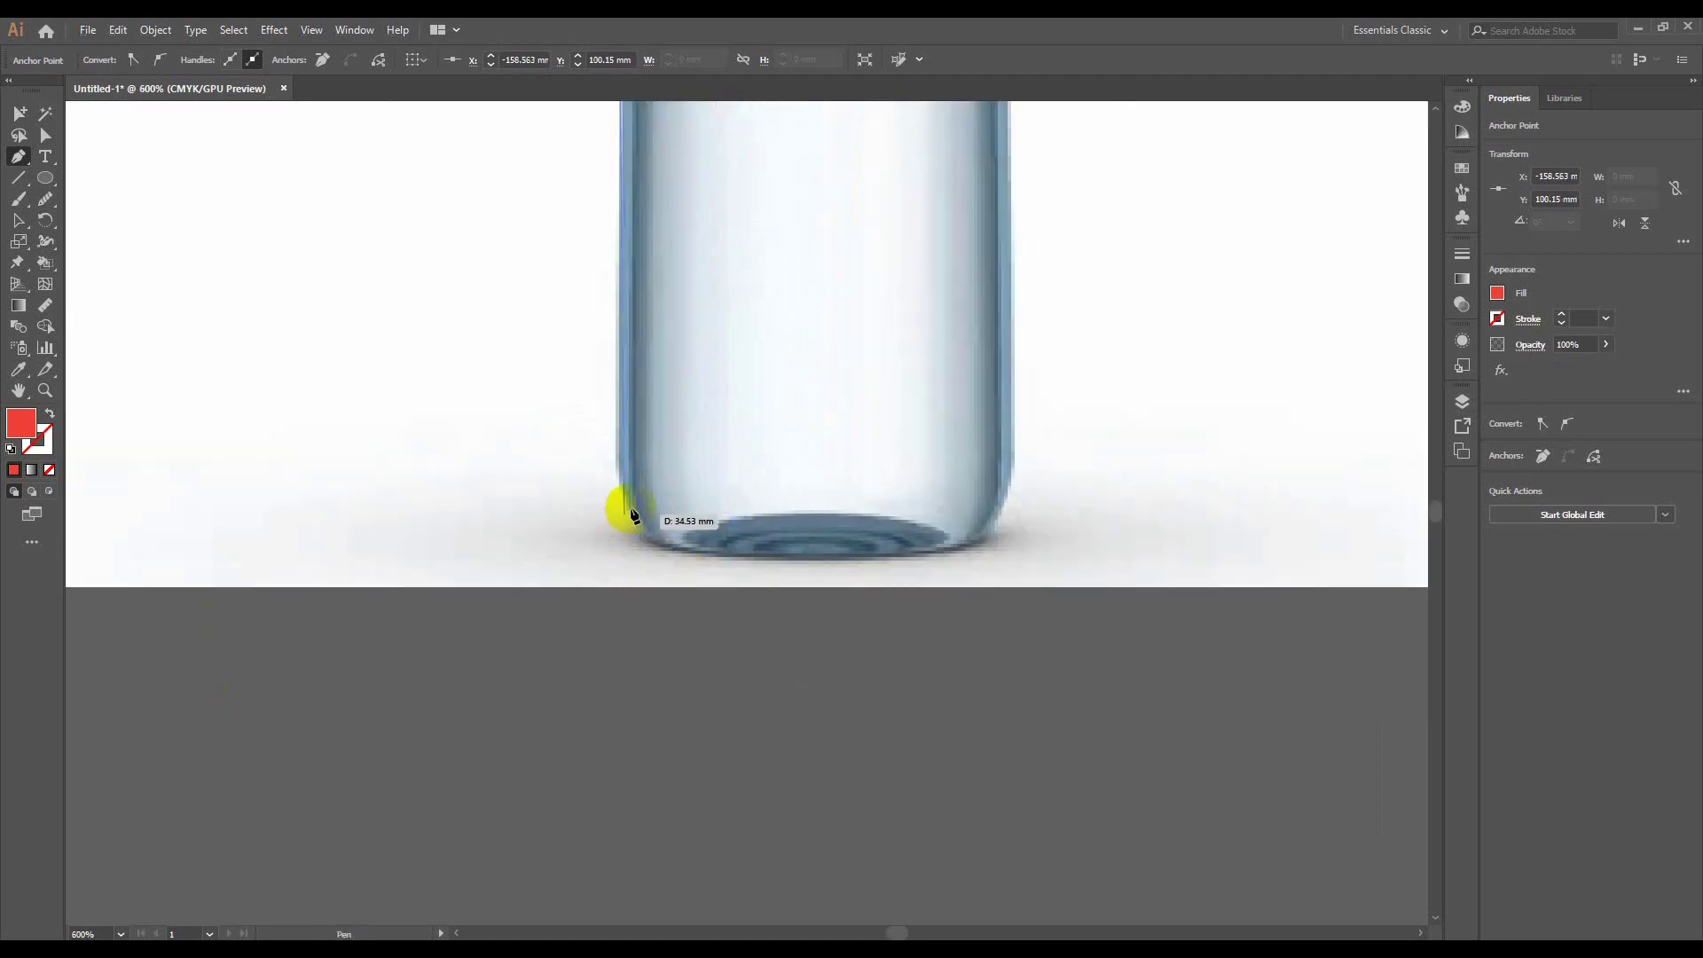
{"action": "scroll", "coordinate": [628, 505], "scroll_direction": "down", "scroll_amount": 2}
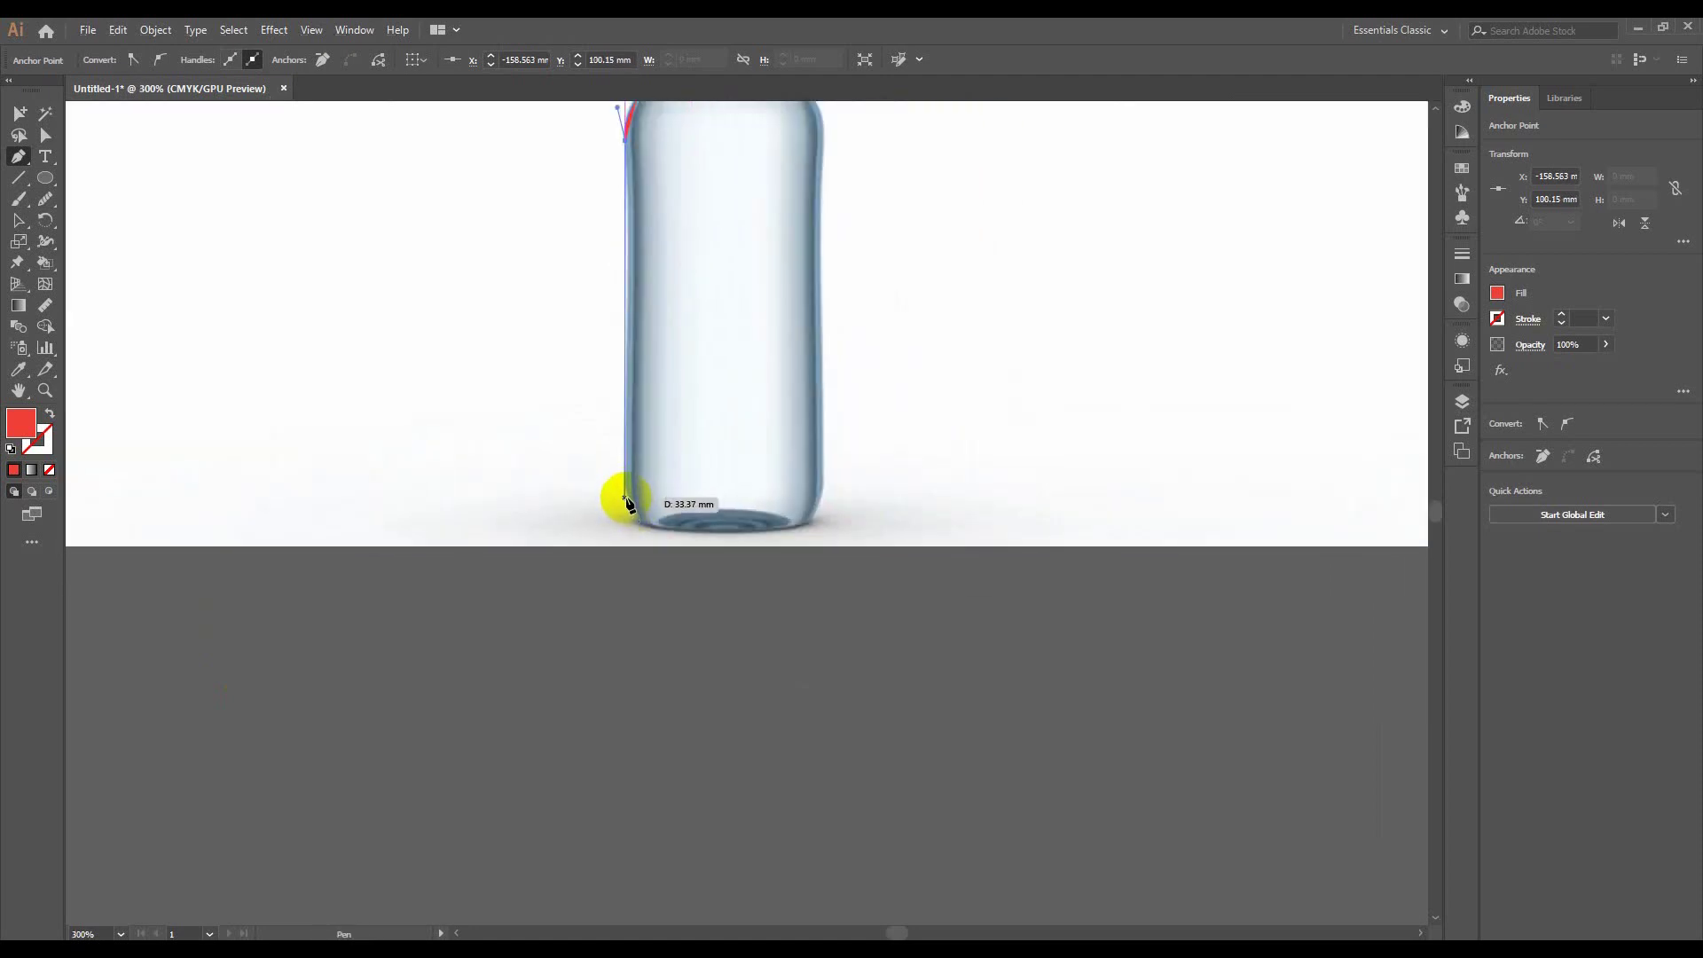
{"action": "left_click", "coordinate": [625, 484]}
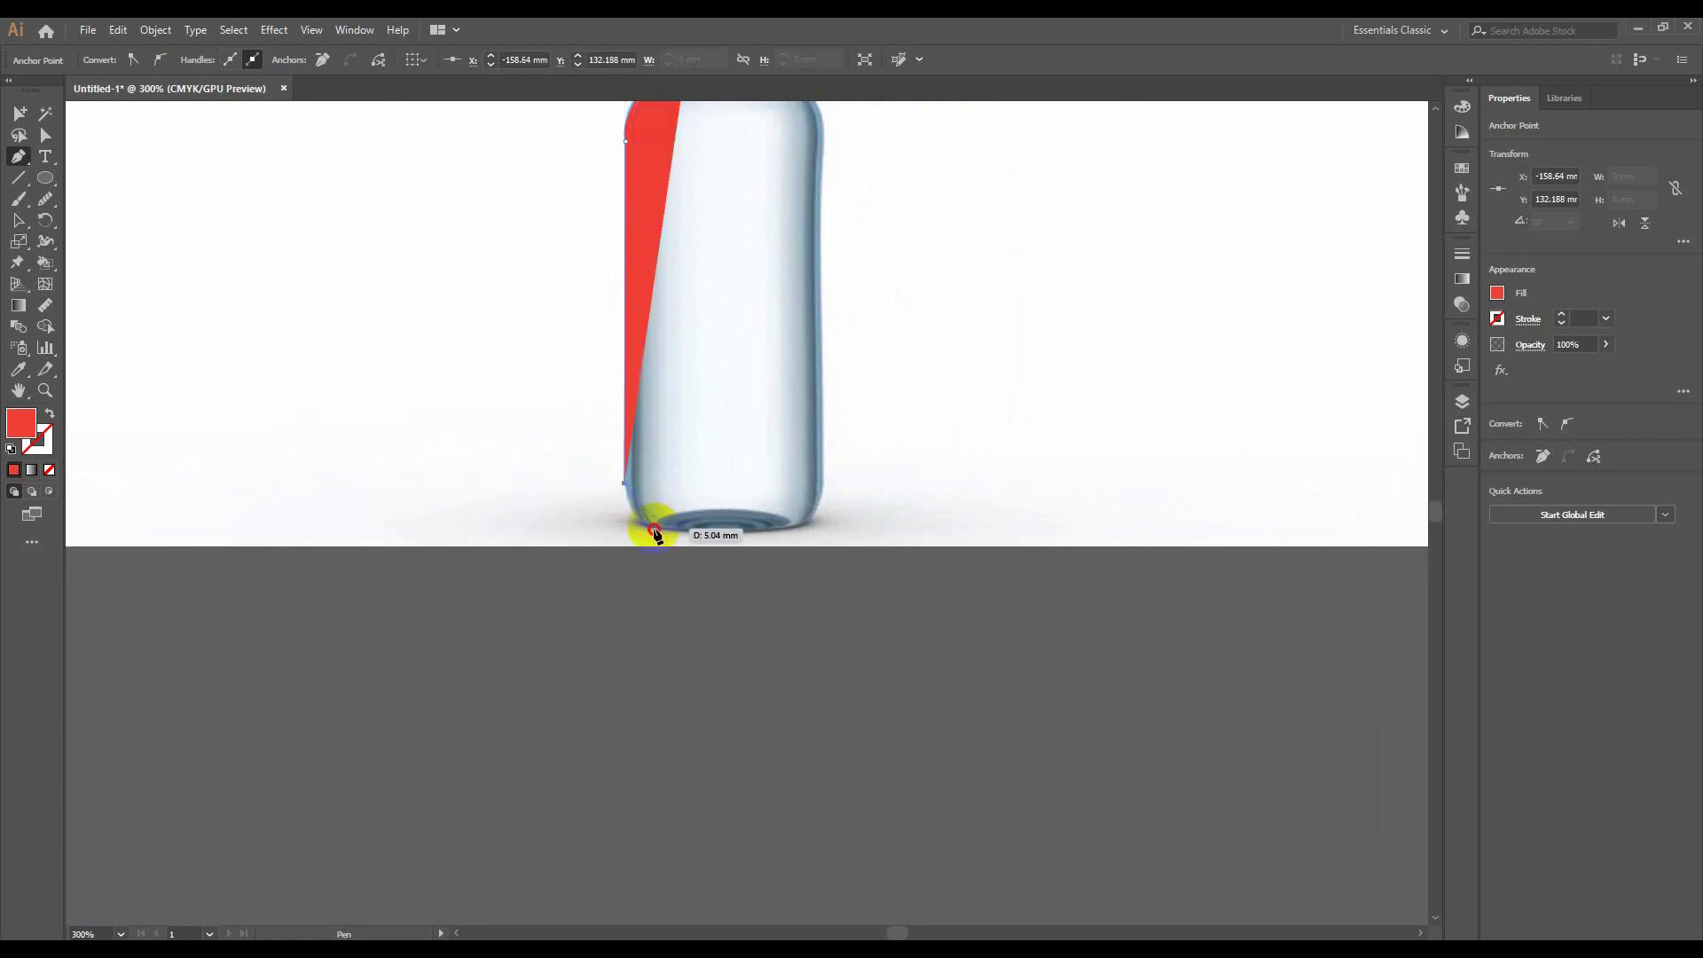
{"action": "left_click", "coordinate": [686, 535]}
{"action": "scroll", "coordinate": [685, 532], "scroll_direction": "up", "scroll_amount": 2}
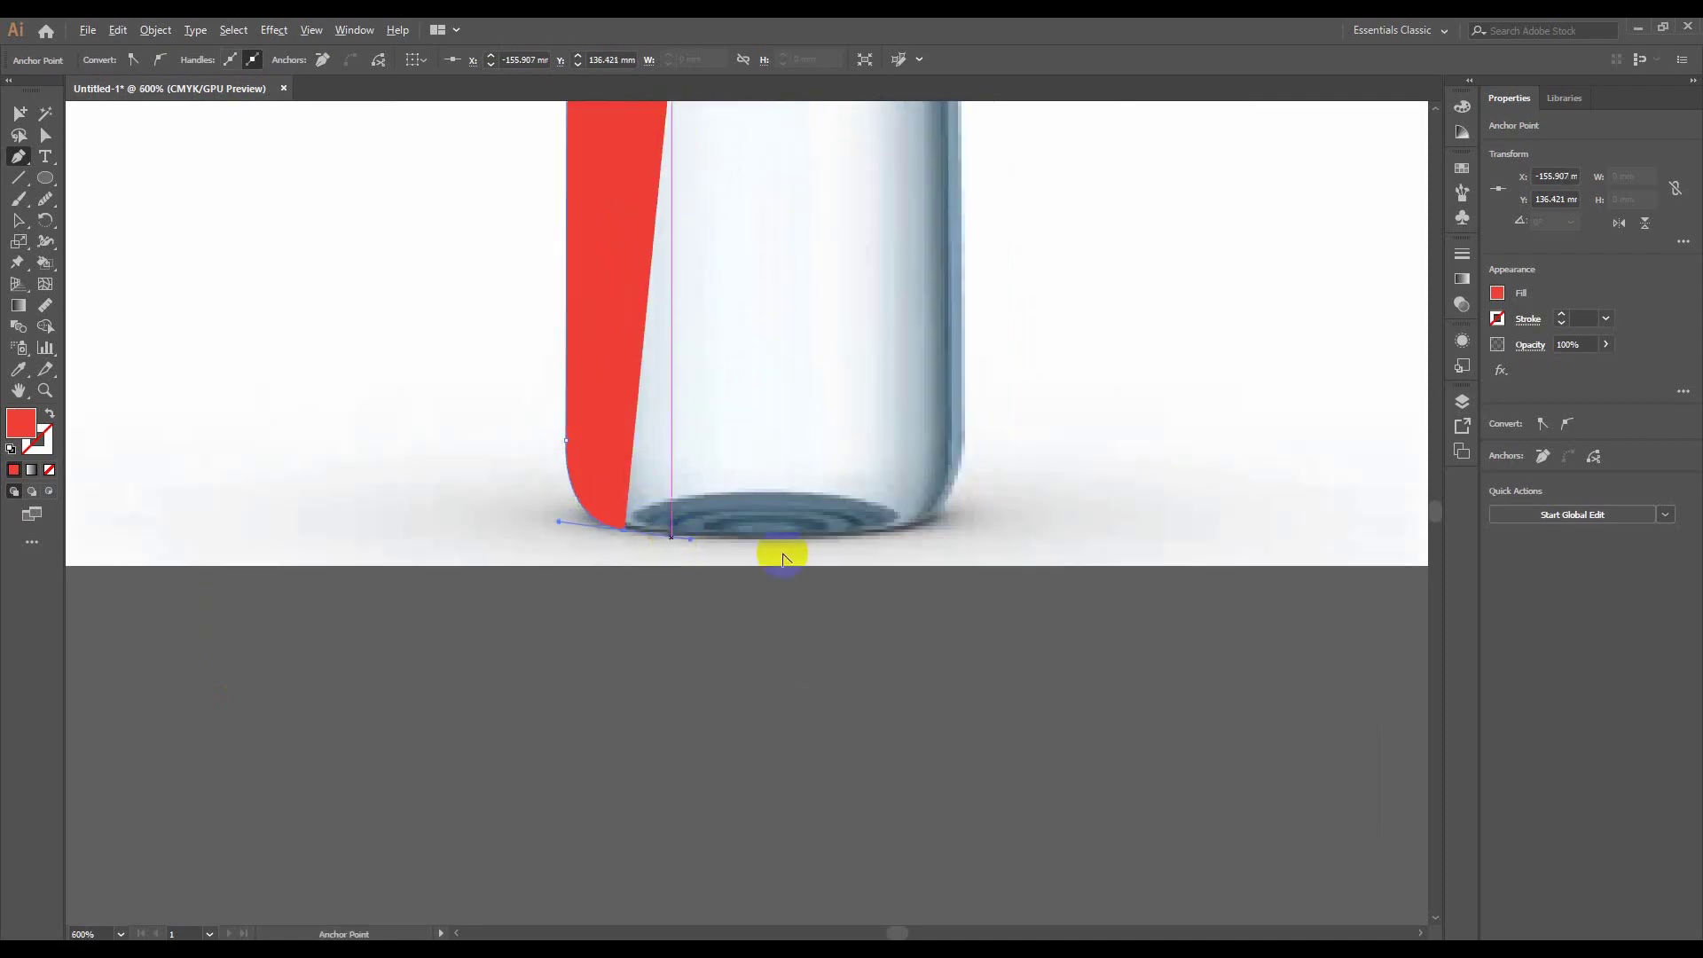
{"action": "left_click_drag", "start_coordinate": [923, 518], "coordinate": [961, 499]}
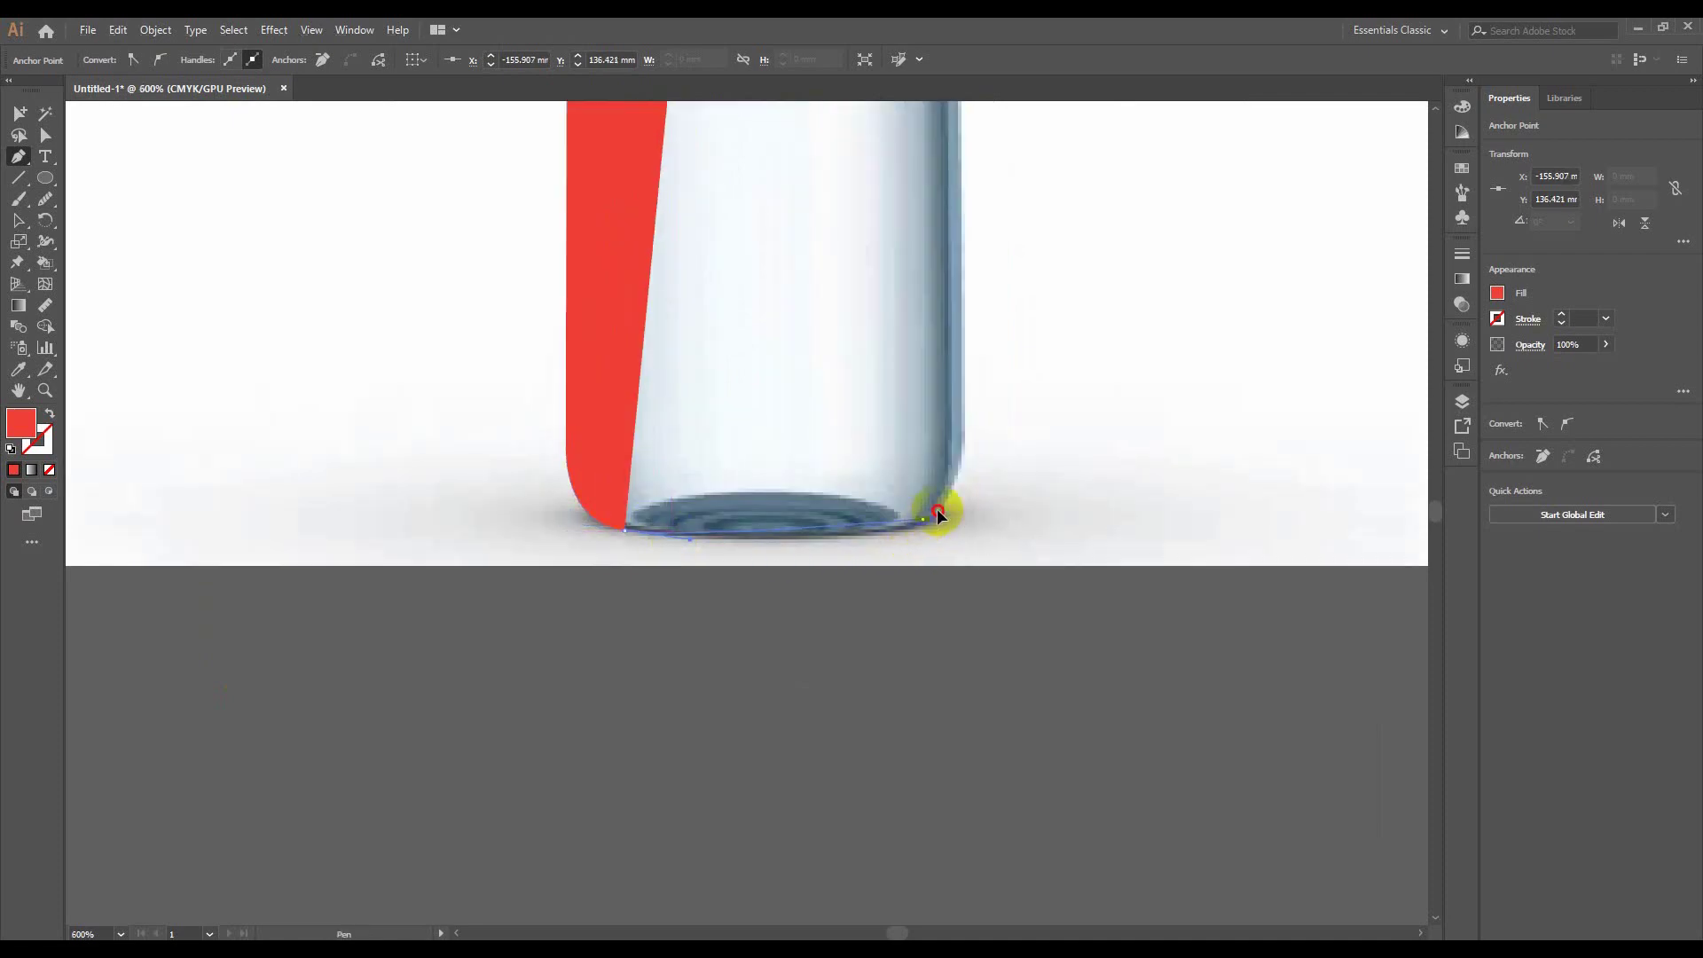
Close the red path along the base with curved anchors
{"action": "scroll", "coordinate": [962, 501], "scroll_direction": "down", "scroll_amount": 2}
{"action": "scroll", "coordinate": [893, 528], "scroll_direction": "up", "scroll_amount": 2}
{"action": "scroll", "coordinate": [893, 529], "scroll_direction": "right", "scroll_amount": 3}
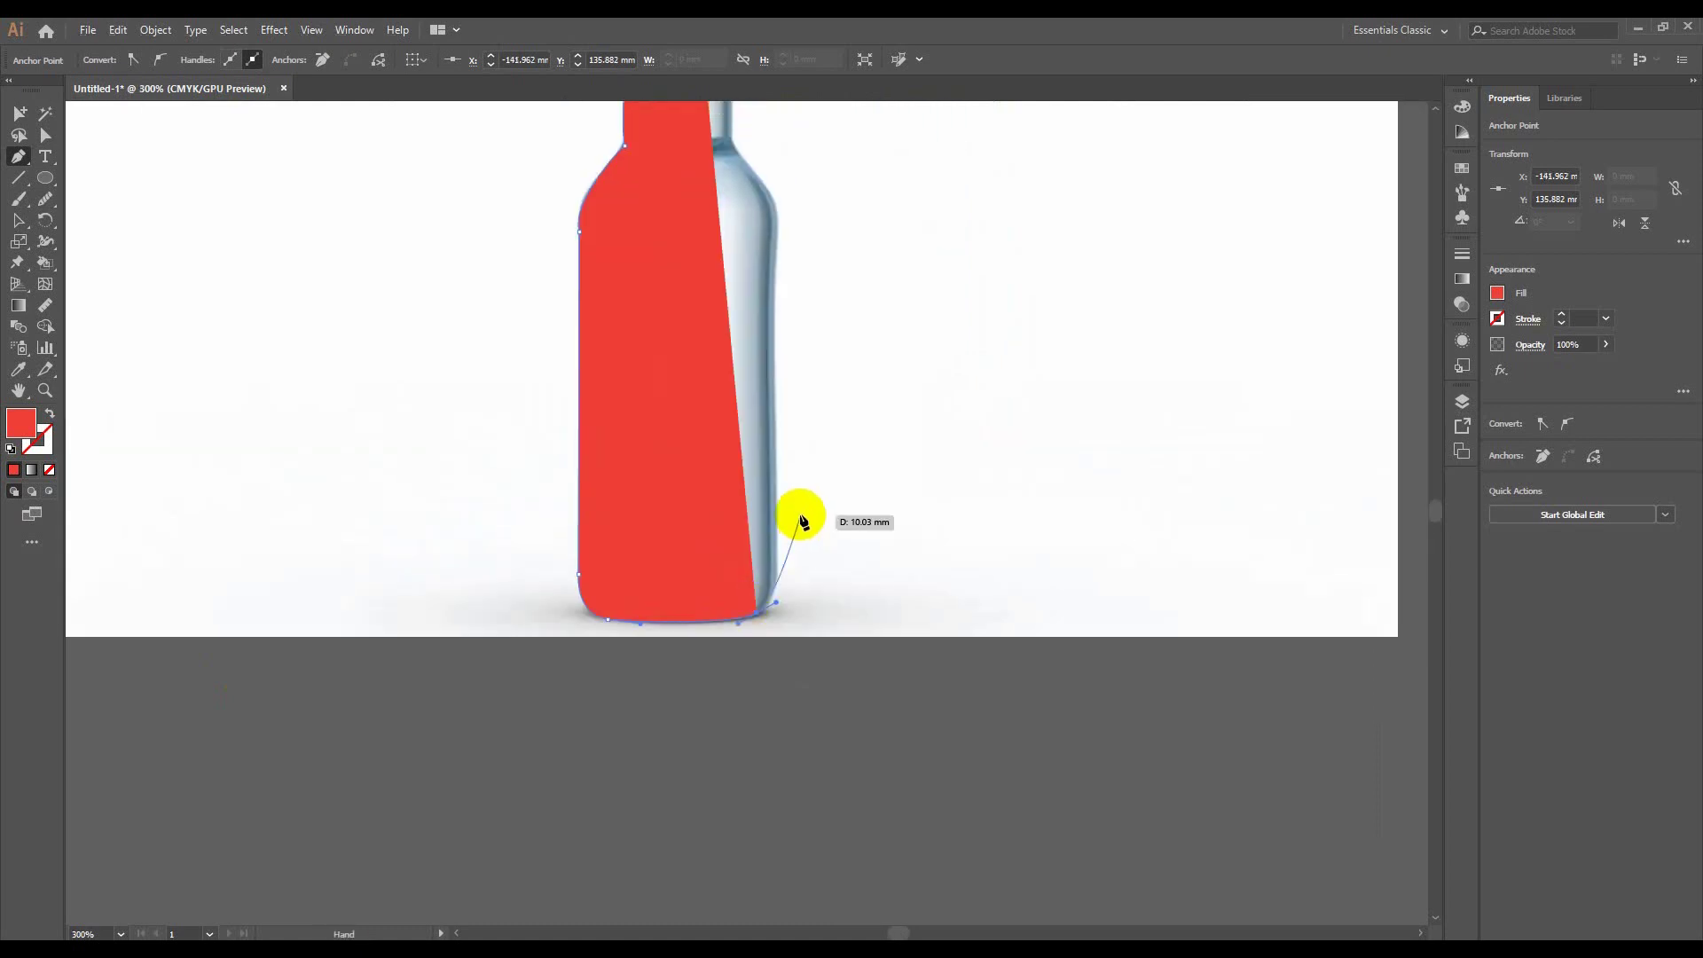
{"action": "left_click_drag", "start_coordinate": [777, 512], "coordinate": [778, 456]}
{"action": "scroll", "coordinate": [771, 550], "scroll_direction": "up", "scroll_amount": 3}
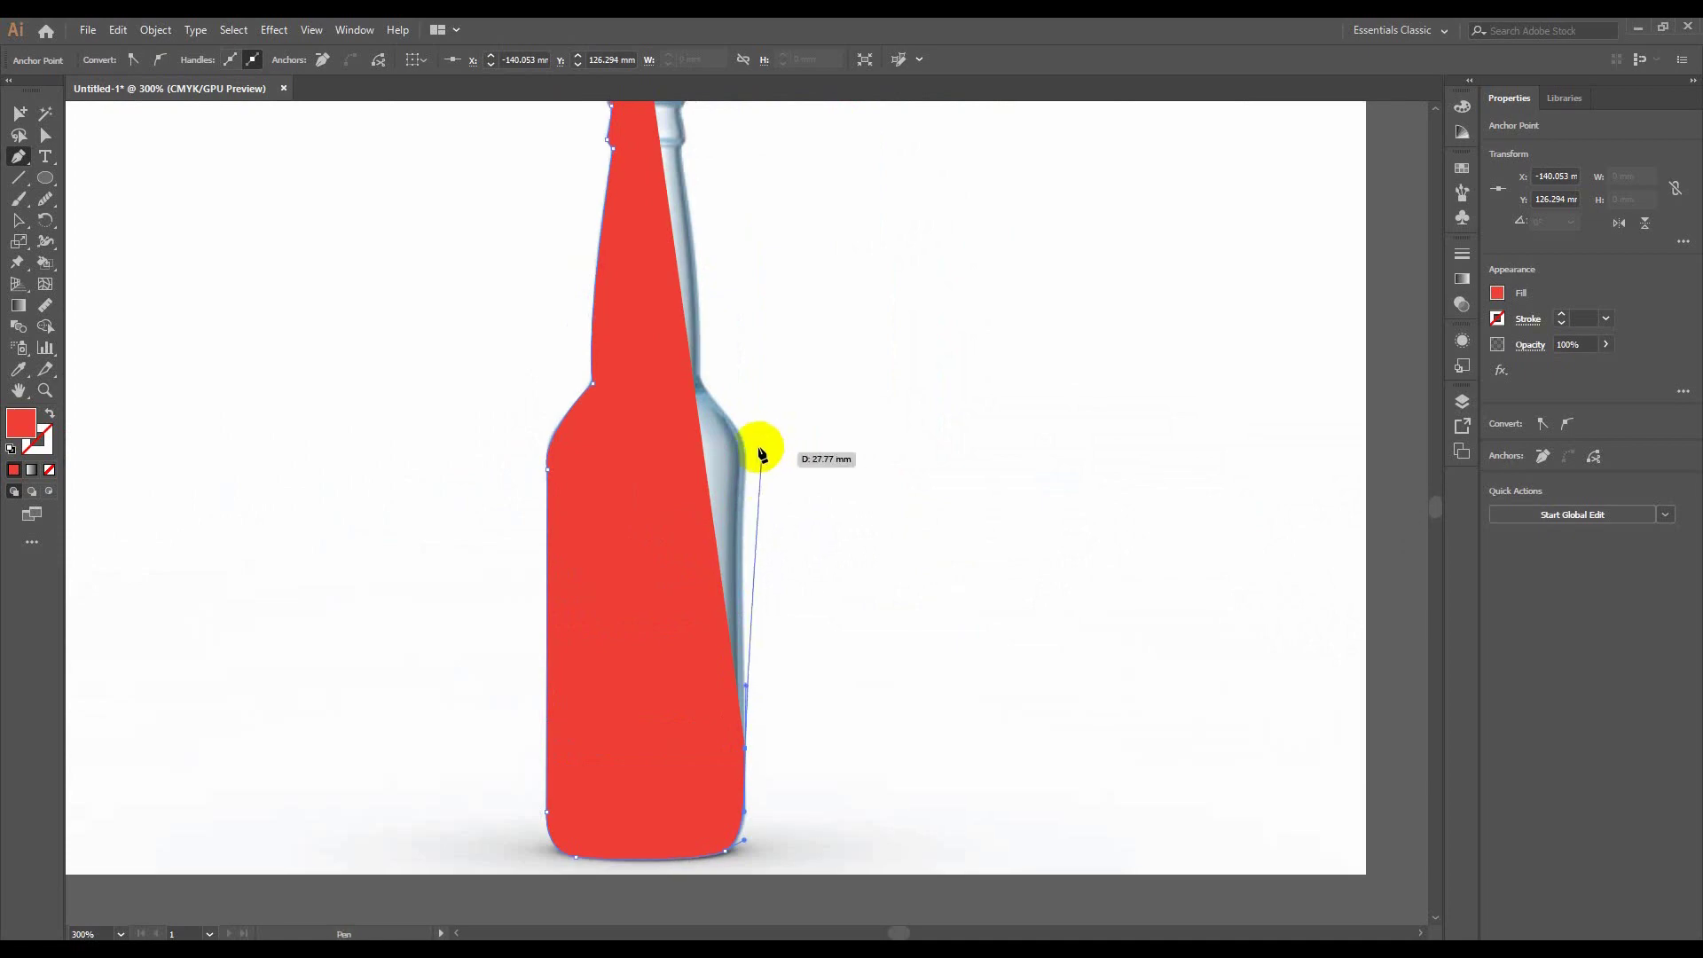
{"action": "scroll", "coordinate": [753, 548], "scroll_direction": "down", "scroll_amount": 3}
{"action": "left_click_drag", "start_coordinate": [723, 596], "coordinate": [744, 601]}
{"action": "scroll", "coordinate": [678, 710], "scroll_direction": "up", "scroll_amount": 3}
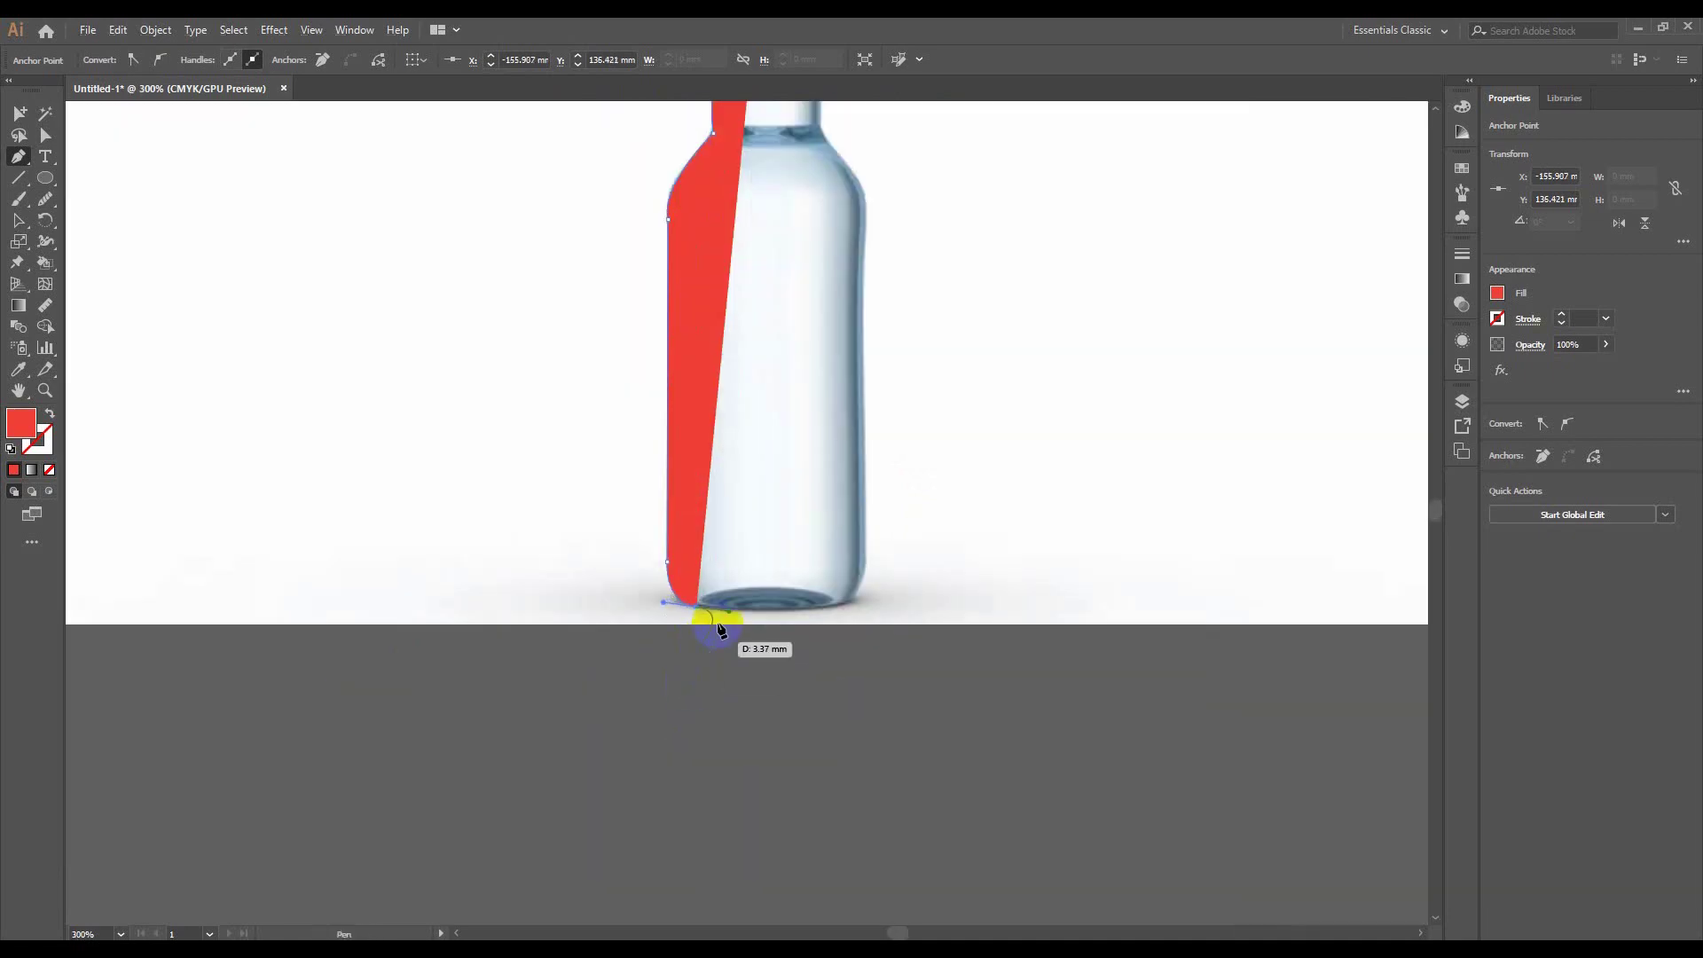
{"action": "scroll", "coordinate": [715, 630], "scroll_direction": "up", "scroll_amount": 2}
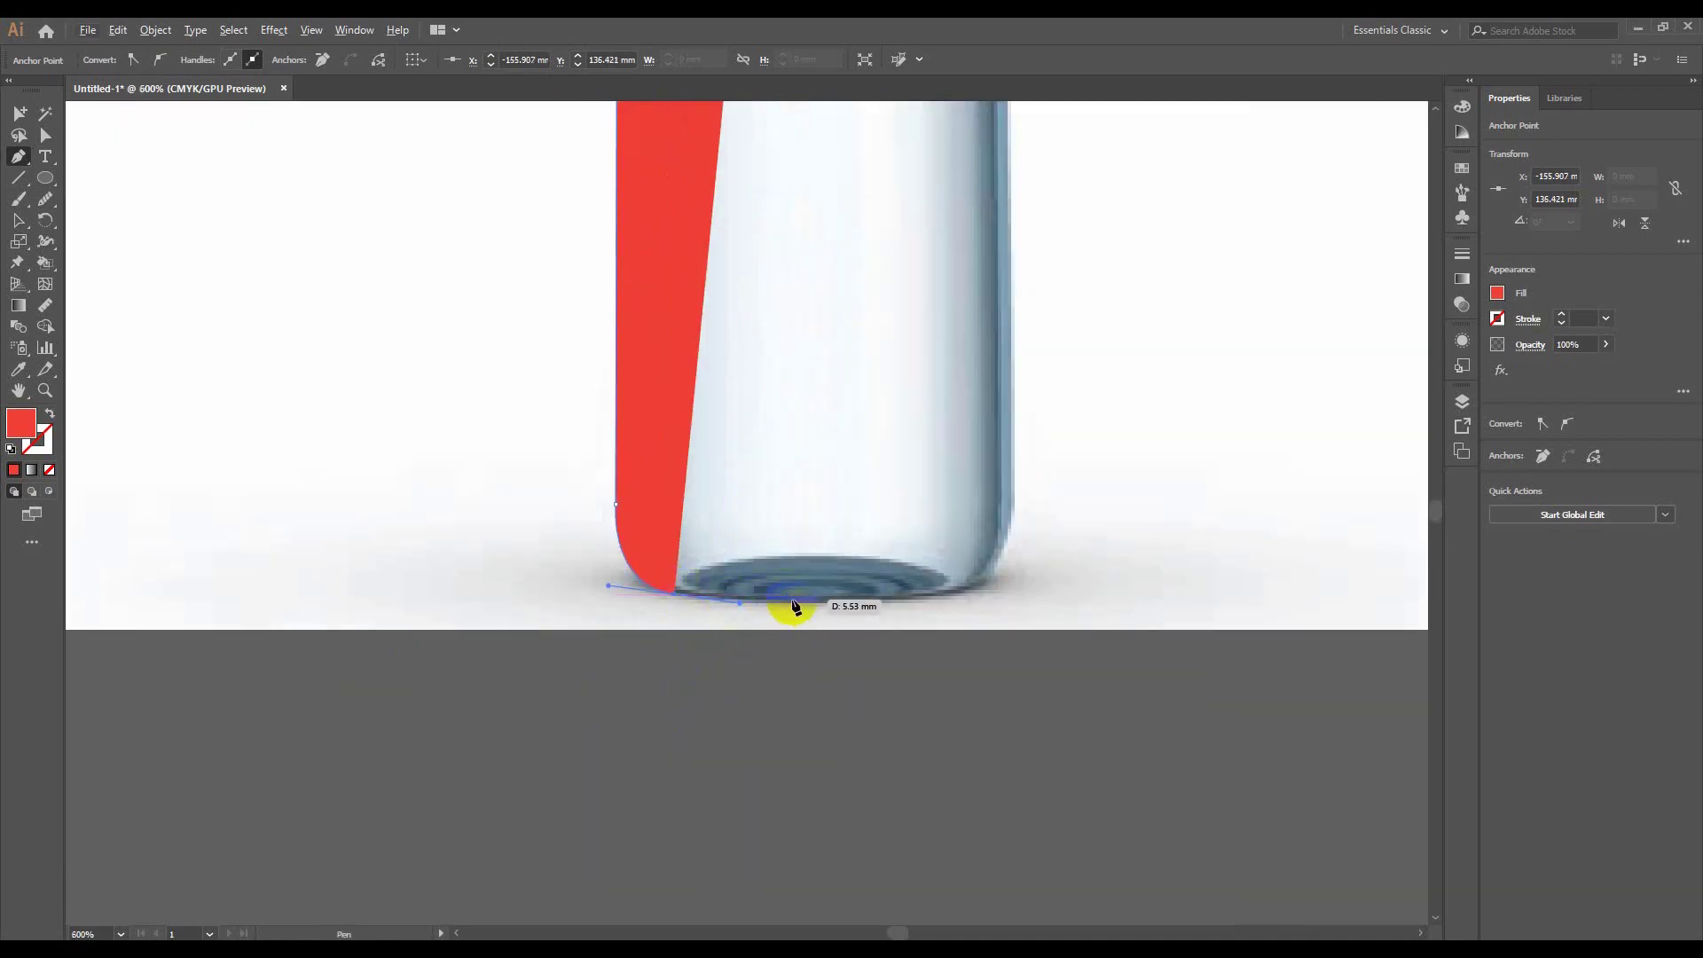
{"action": "mouse_move", "coordinate": [780, 594]}
{"action": "left_mouse_down"}
{"action": "mouse_move", "coordinate": [795, 615]}
{"action": "mouse_move", "coordinate": [810, 251]}
{"action": "left_mouse_up"}
{"action": "scroll", "coordinate": [789, 612], "scroll_direction": "down", "scroll_amount": 4}
{"action": "scroll", "coordinate": [795, 615], "scroll_direction": "up", "scroll_amount": 2}
{"action": "scroll", "coordinate": [794, 595], "scroll_direction": "down", "scroll_amount": 3}
{"action": "scroll", "coordinate": [798, 381], "scroll_direction": "up", "scroll_amount": 3}
{"action": "scroll", "coordinate": [810, 251], "scroll_direction": "down", "scroll_amount": 3}
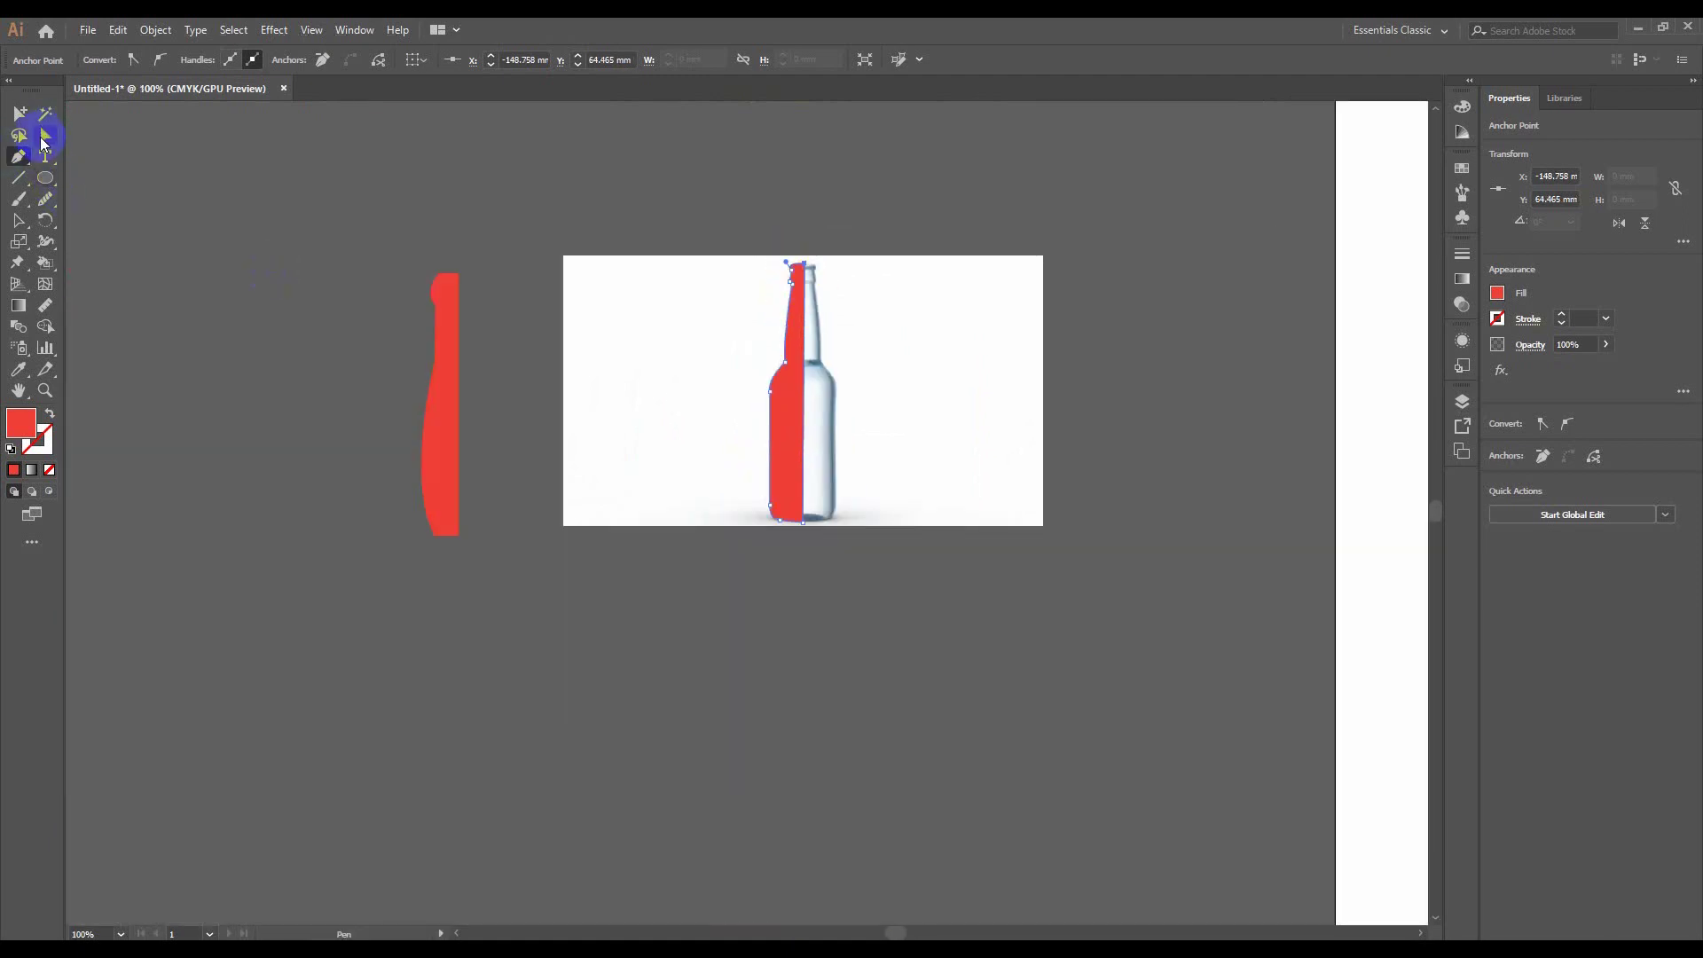
Move the closed red half-bottle shape off the photo to the right
{"action": "left_click", "coordinate": [18, 221]}
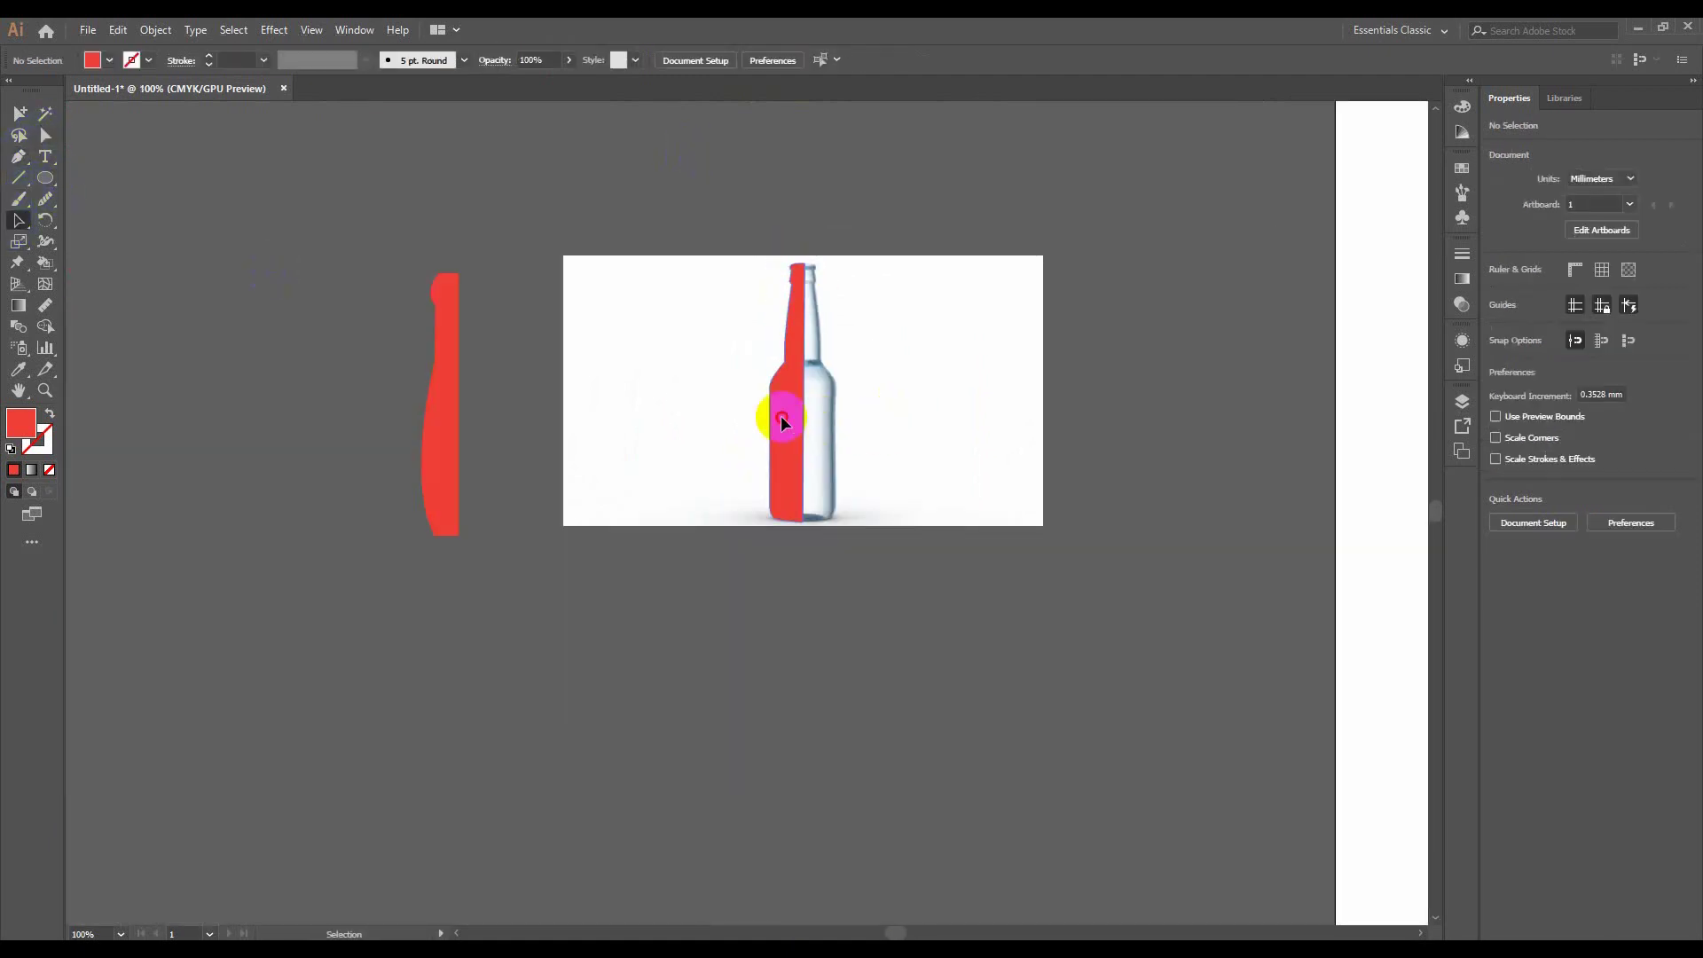
{"action": "left_click_drag", "start_coordinate": [783, 407], "coordinate": [1060, 430]}
{"action": "scroll", "coordinate": [931, 482], "scroll_direction": "down", "scroll_amount": 2}
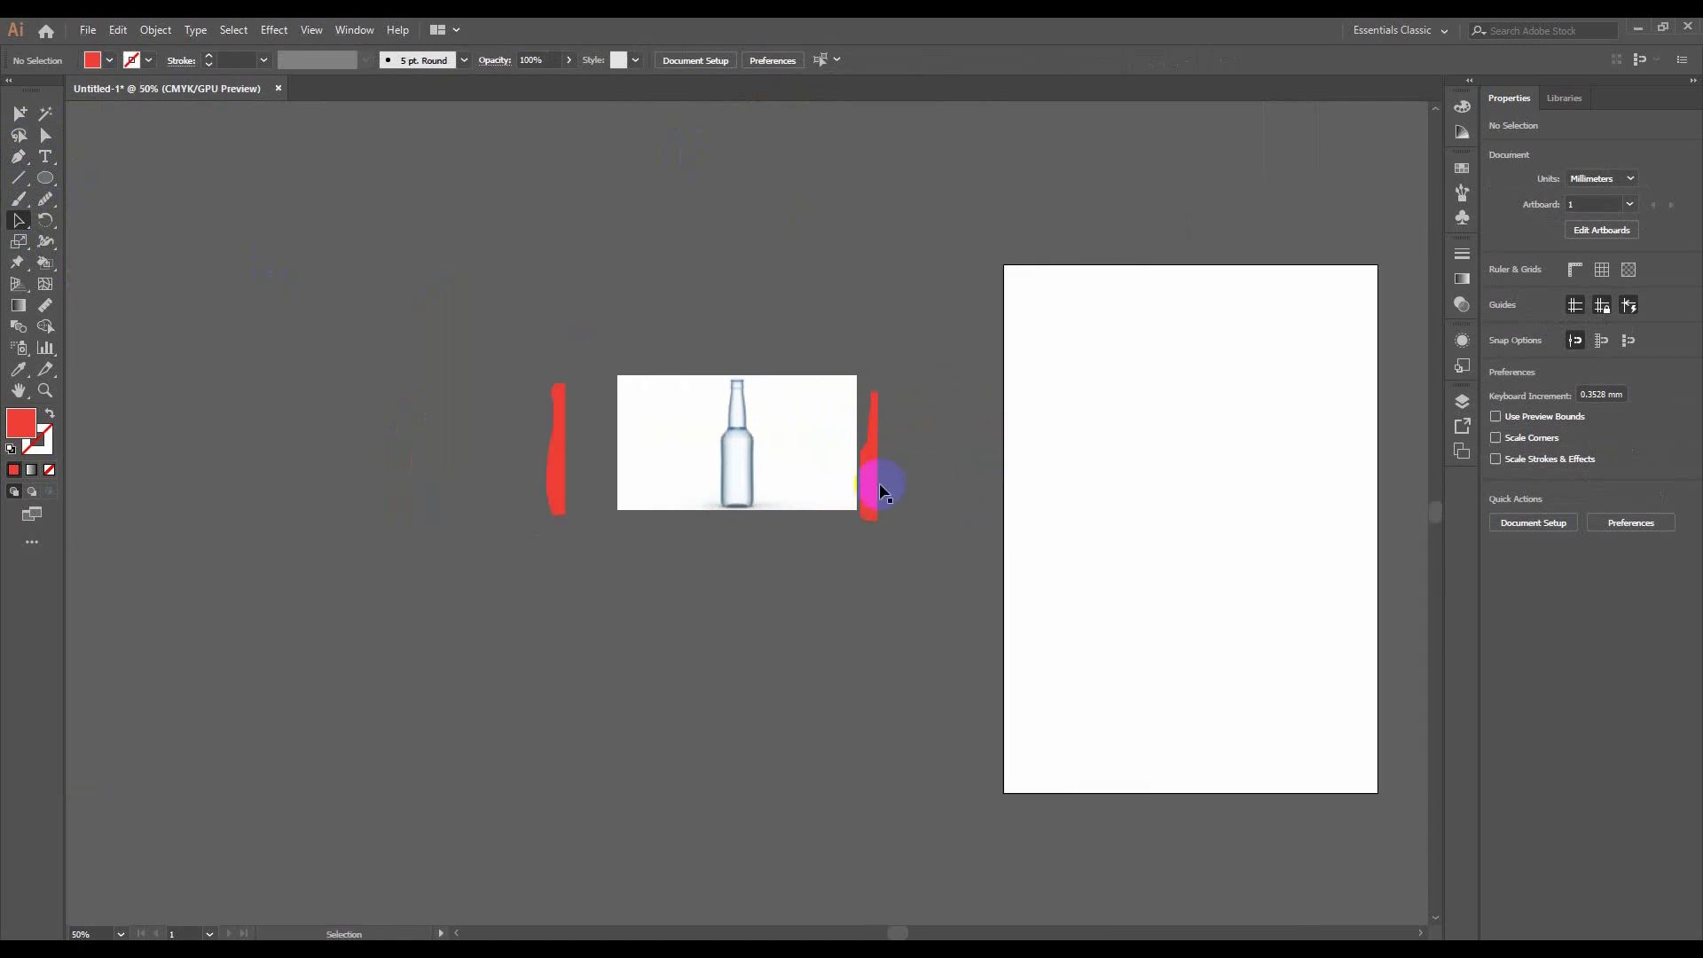
Move the red half-bottle into empty space above the photo and deselect it
{"action": "scroll", "coordinate": [875, 483], "scroll_direction": "up", "scroll_amount": 2}
{"action": "mouse_move", "coordinate": [868, 479]}
{"action": "left_mouse_down"}
{"action": "mouse_move", "coordinate": [758, 483]}
{"action": "mouse_move", "coordinate": [860, 508]}
{"action": "left_mouse_up"}
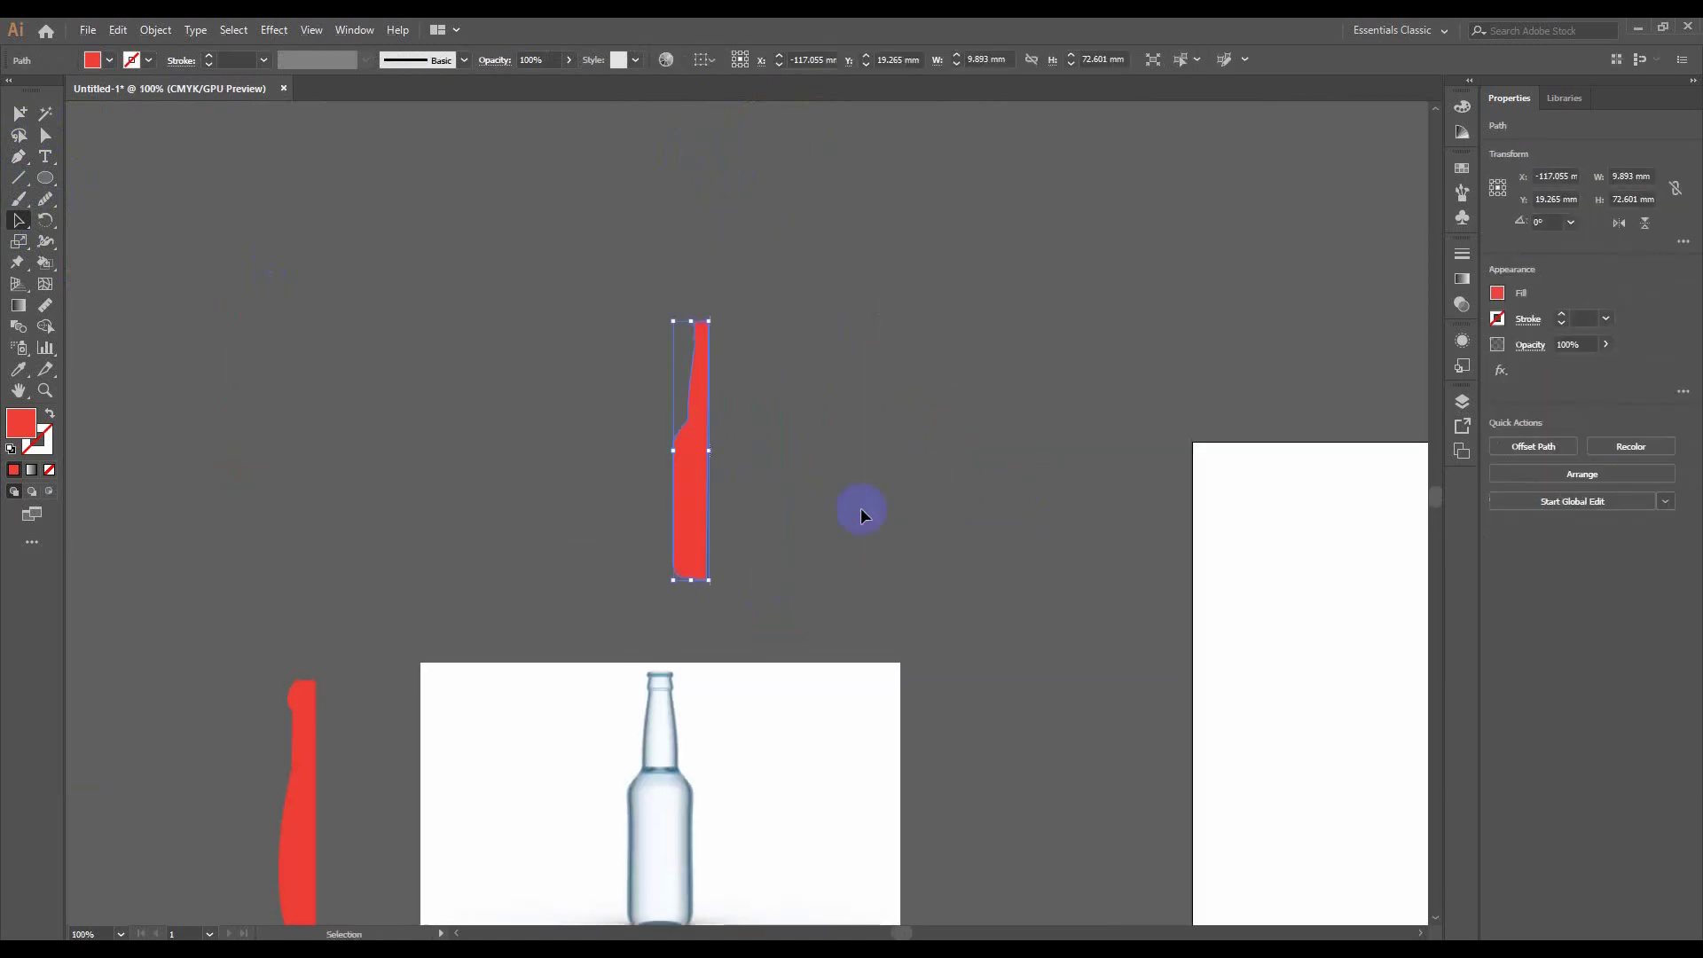
{"action": "left_click", "coordinate": [783, 544]}
{"action": "scroll", "coordinate": [790, 541], "scroll_direction": "up", "scroll_amount": 1}
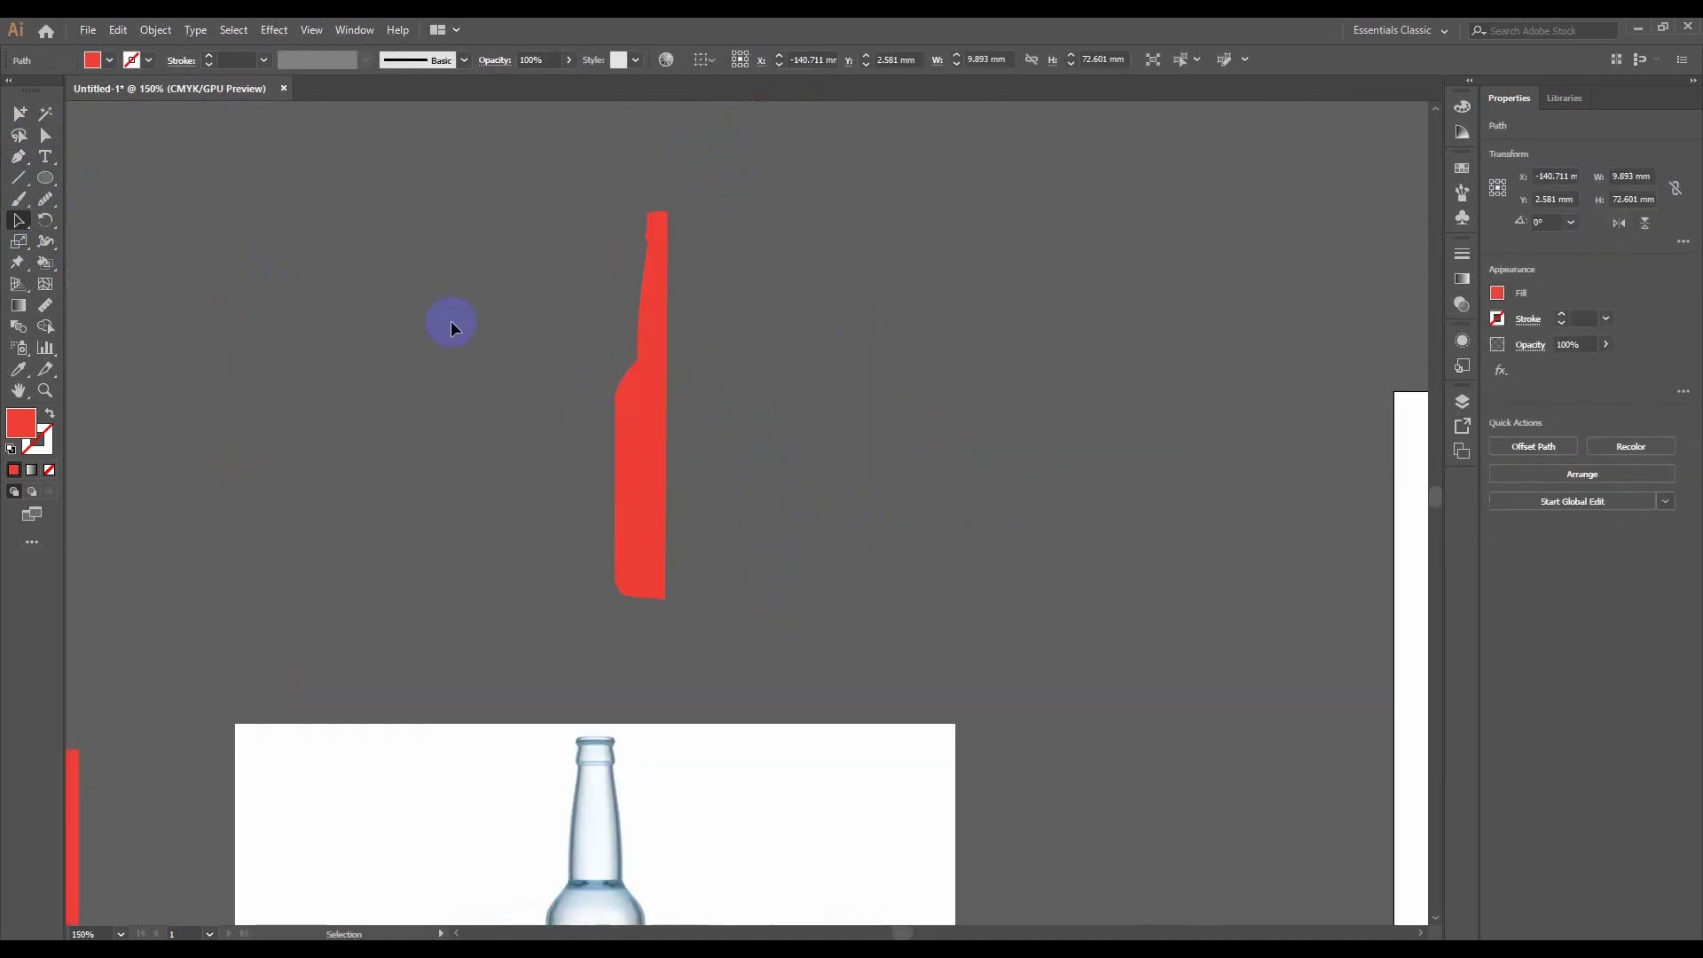
{"action": "left_click", "coordinate": [827, 574]}
{"action": "left_click_drag", "start_coordinate": [548, 284], "coordinate": [702, 387]}
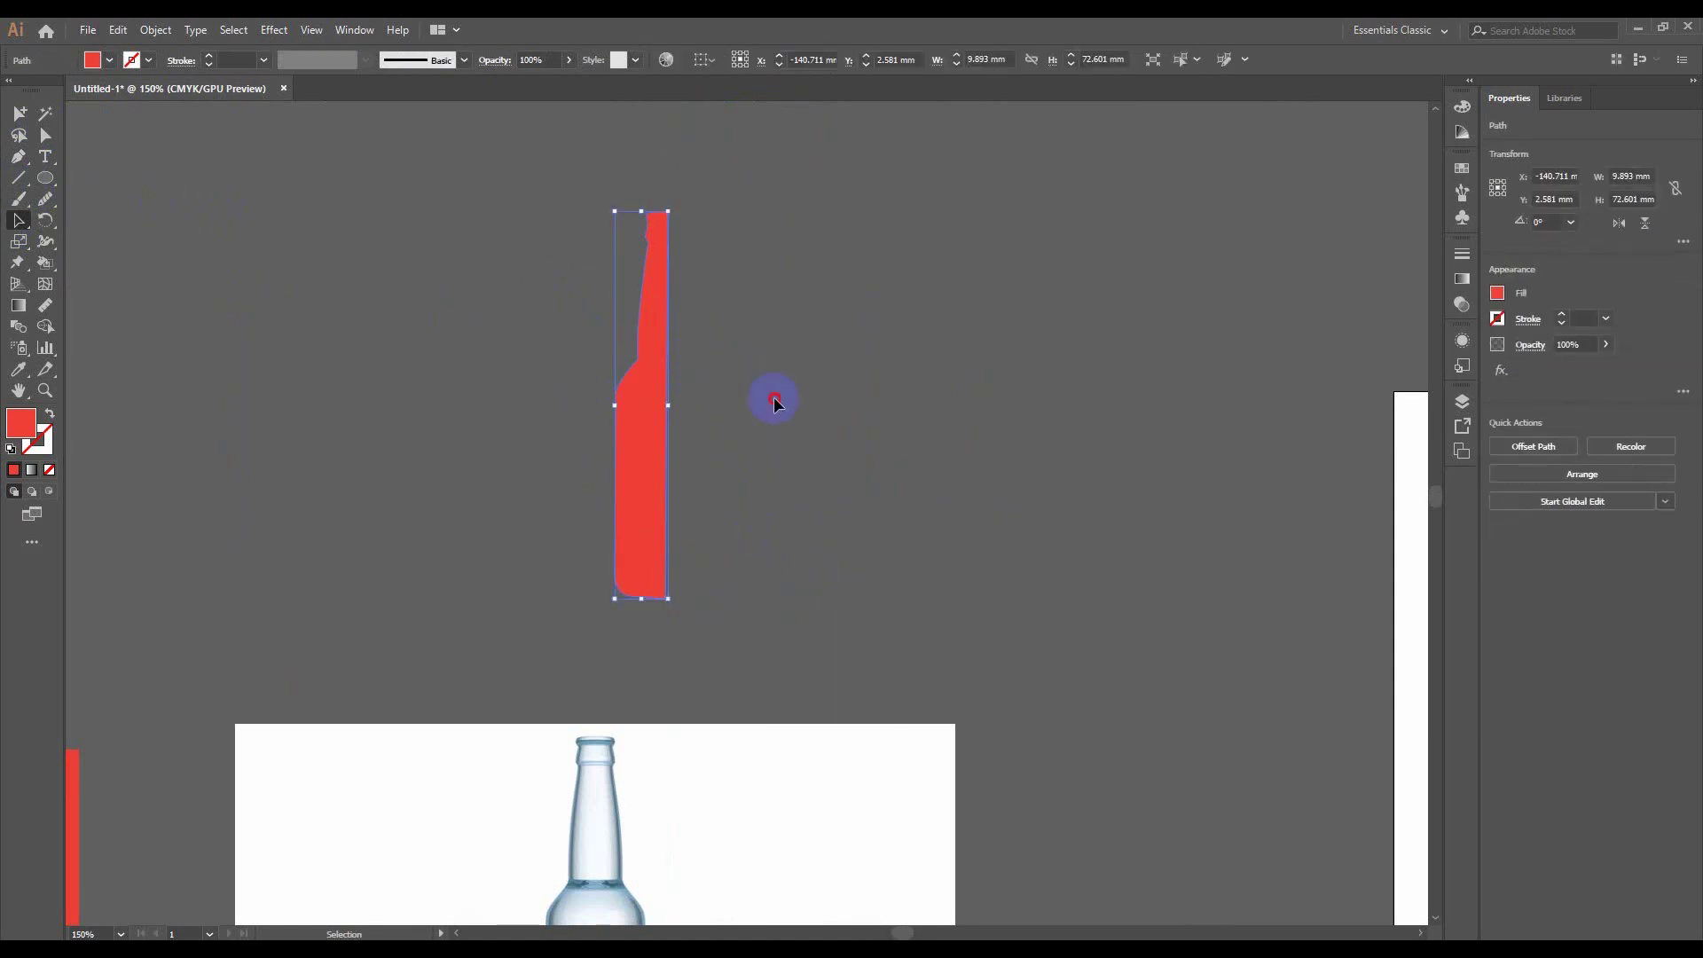
{"action": "left_click", "coordinate": [562, 269]}
Check the 9.893 × 72.601 mm profile with Select All, then clear the selection
{"action": "key", "text": "ctrl+a"}
{"action": "key", "text": "ctrl+shift+a"}
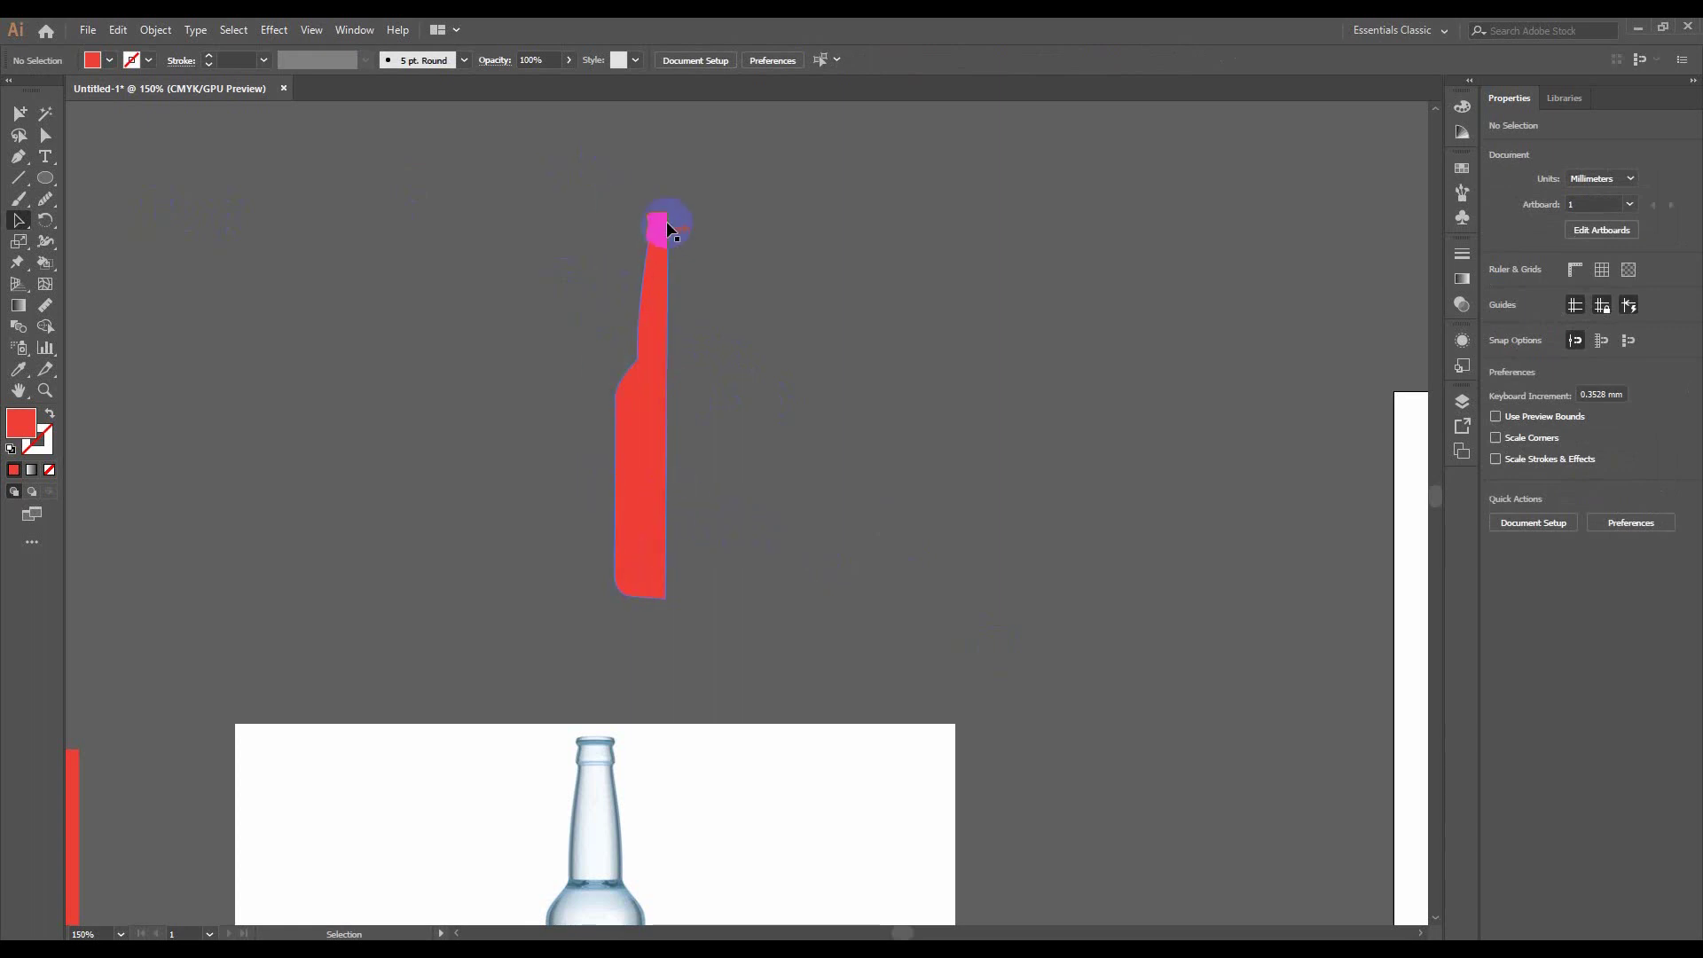
{"action": "scroll", "coordinate": [667, 221], "scroll_direction": "up", "scroll_amount": 2}
{"action": "scroll", "coordinate": [709, 320], "scroll_direction": "down", "scroll_amount": 2}
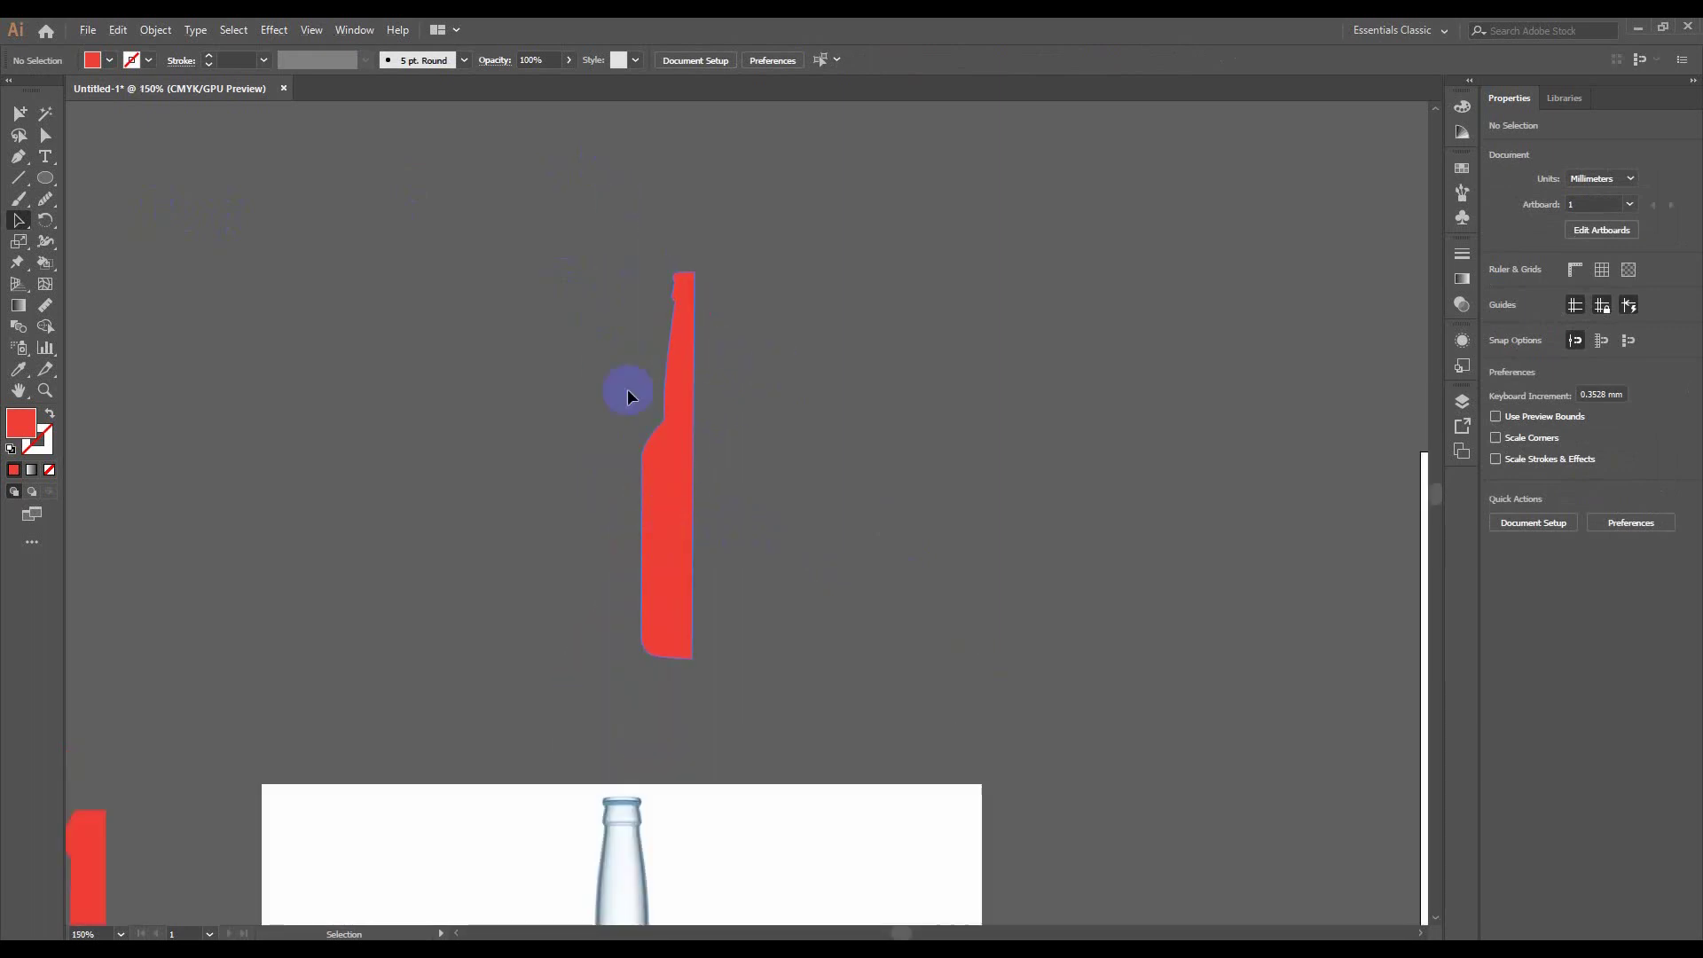
{"action": "key", "text": "ctrl+a"}
{"action": "scroll", "coordinate": [825, 479], "scroll_direction": "up", "scroll_amount": 2}
{"action": "key", "text": "ctrl+shift+a"}
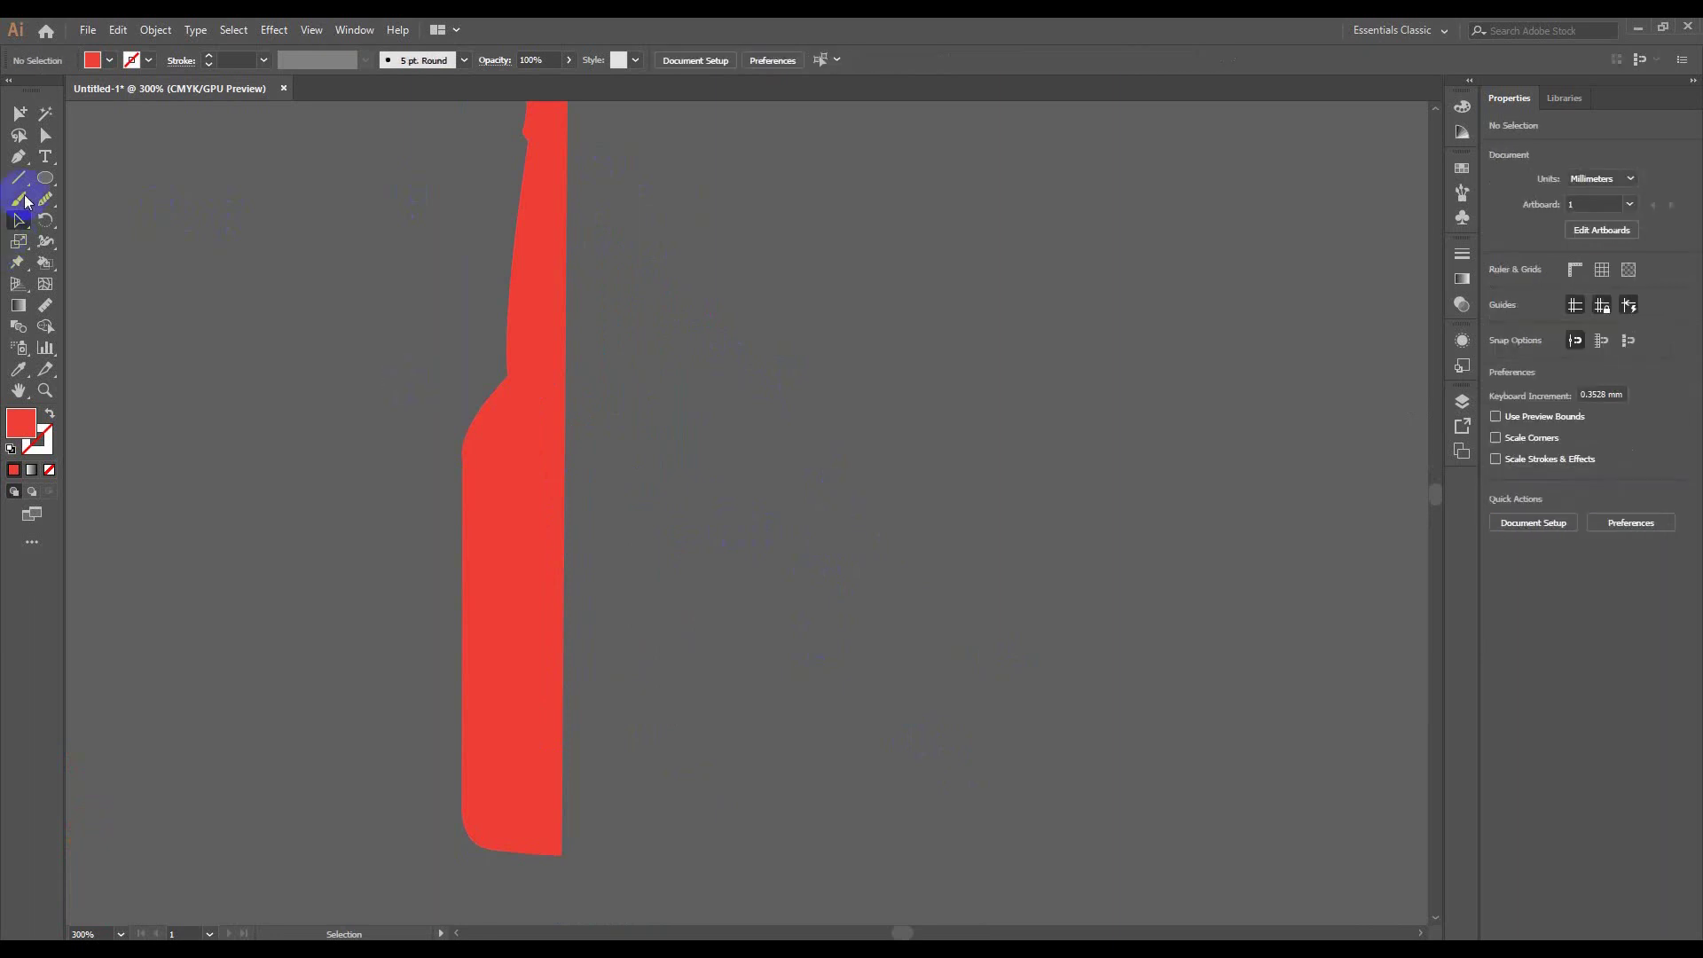
Draw horizontal lines across the bottle neck and the bottle top with the Line Segment tool
{"action": "left_click", "coordinate": [19, 180]}
{"action": "scroll", "coordinate": [665, 390], "scroll_direction": "up", "scroll_amount": 2}
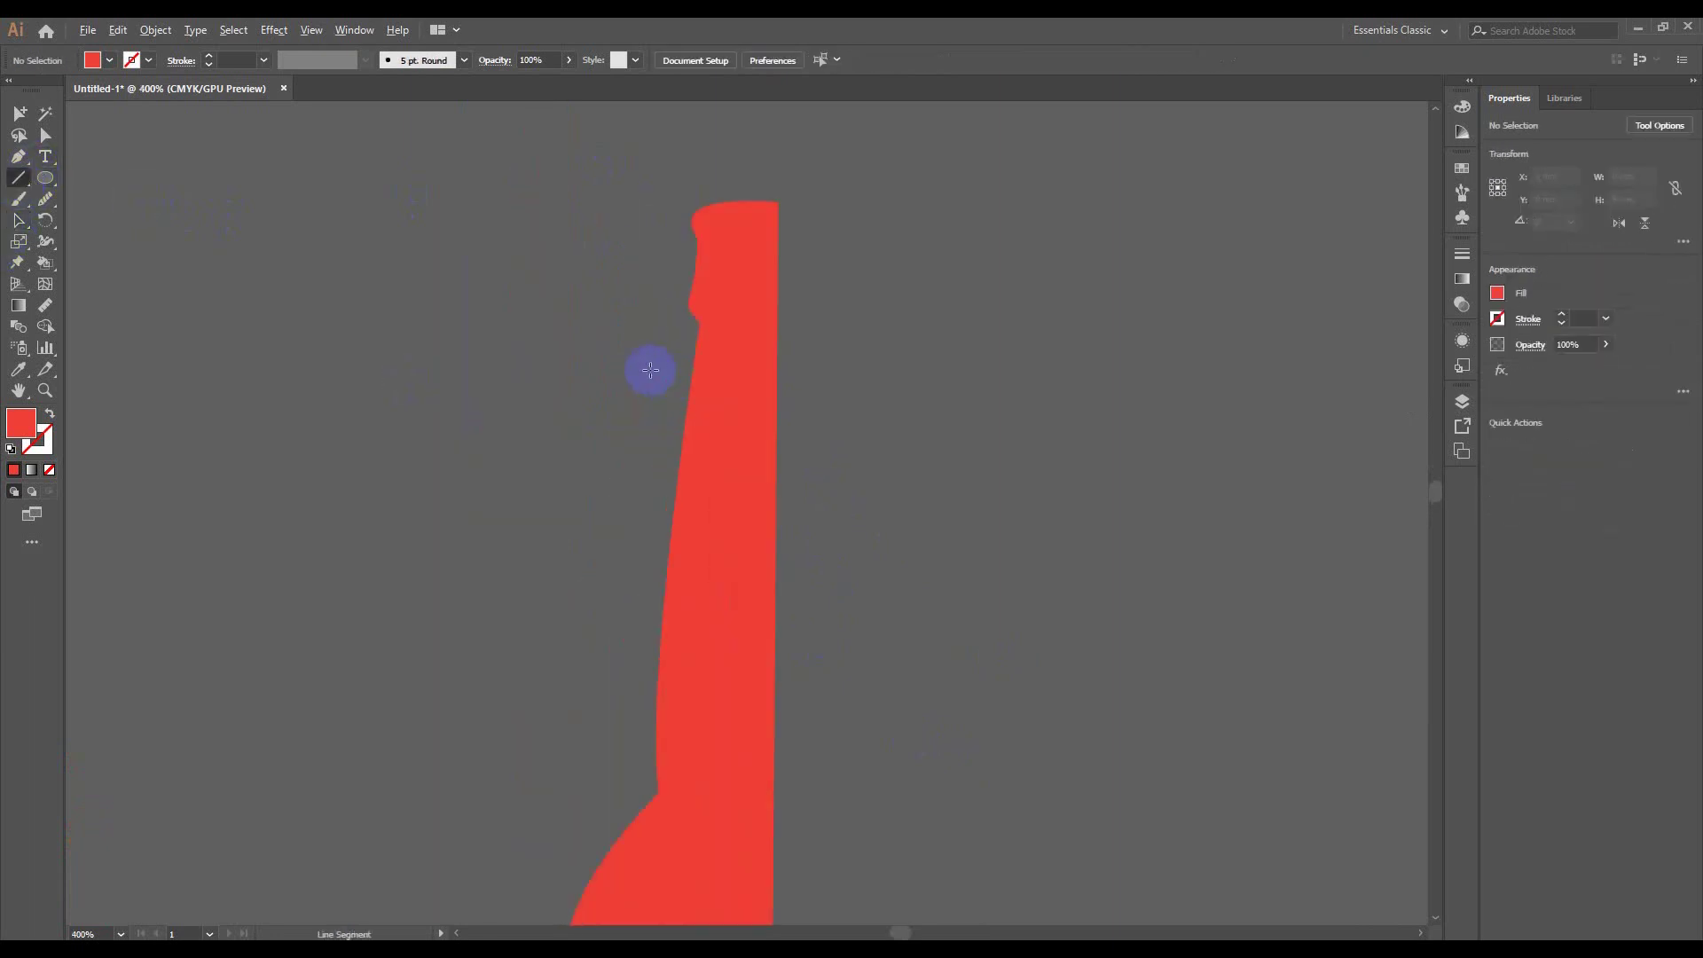
{"action": "scroll", "coordinate": [652, 370], "scroll_direction": "up", "scroll_amount": 2}
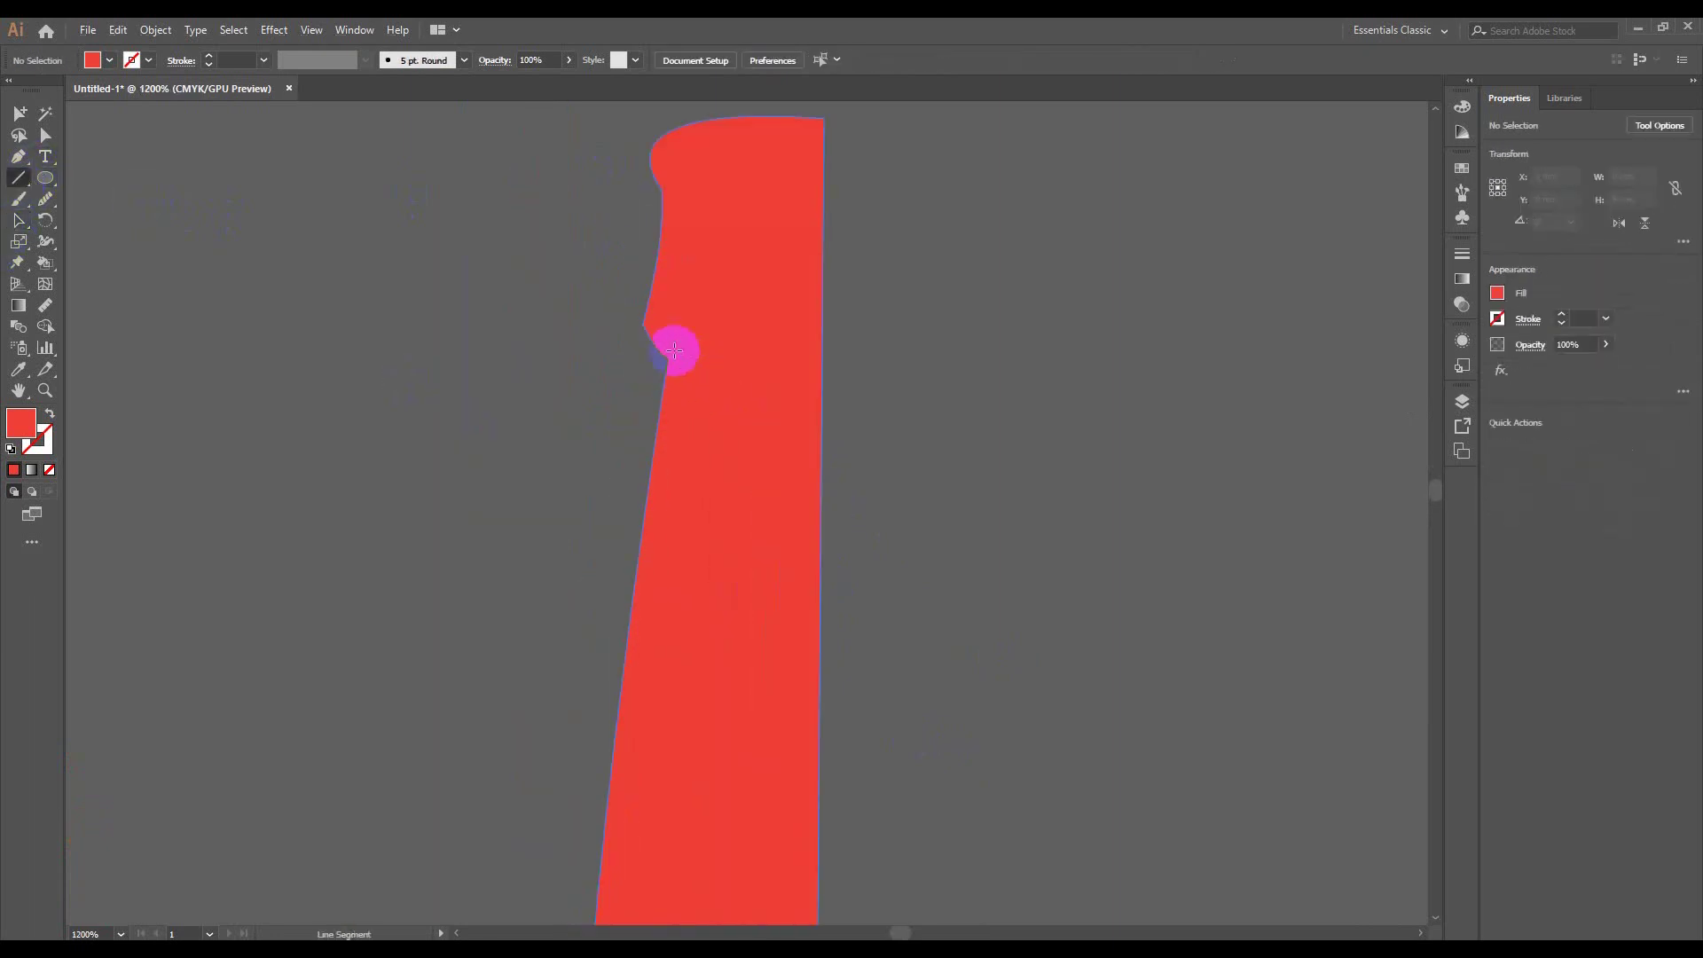
{"action": "left_click_drag", "start_coordinate": [639, 357], "coordinate": [901, 356]}
{"action": "scroll", "coordinate": [628, 251], "scroll_direction": "up", "scroll_amount": 2}
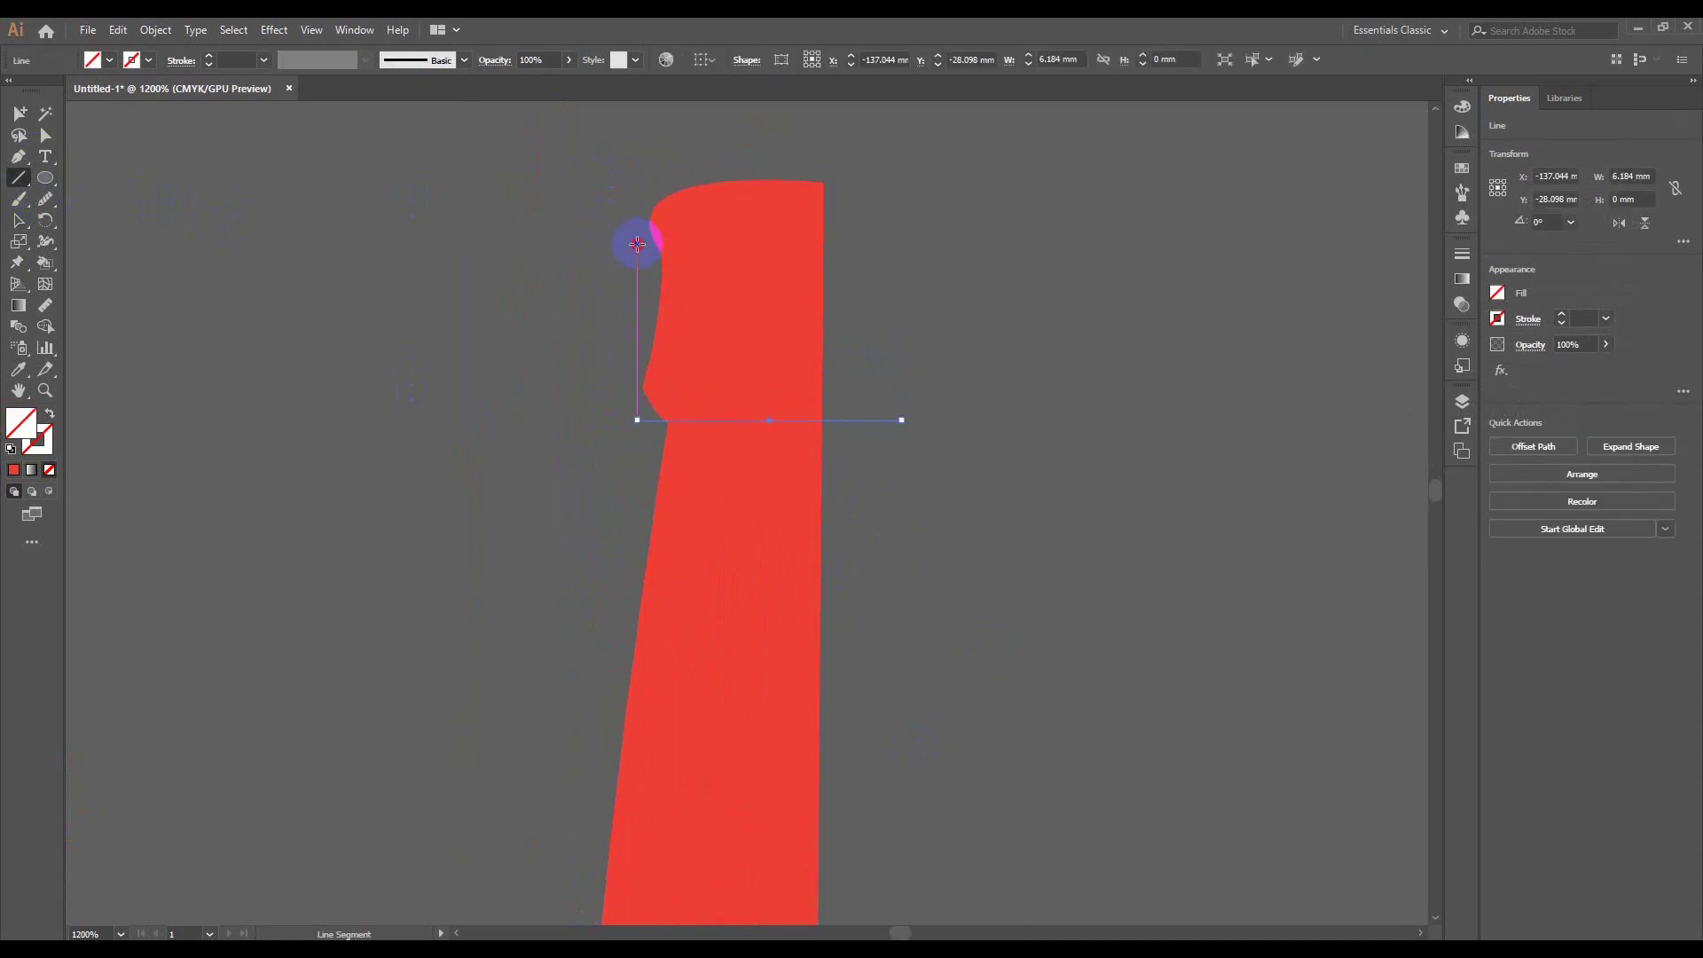
{"action": "scroll", "coordinate": [659, 253], "scroll_direction": "up", "scroll_amount": 1}
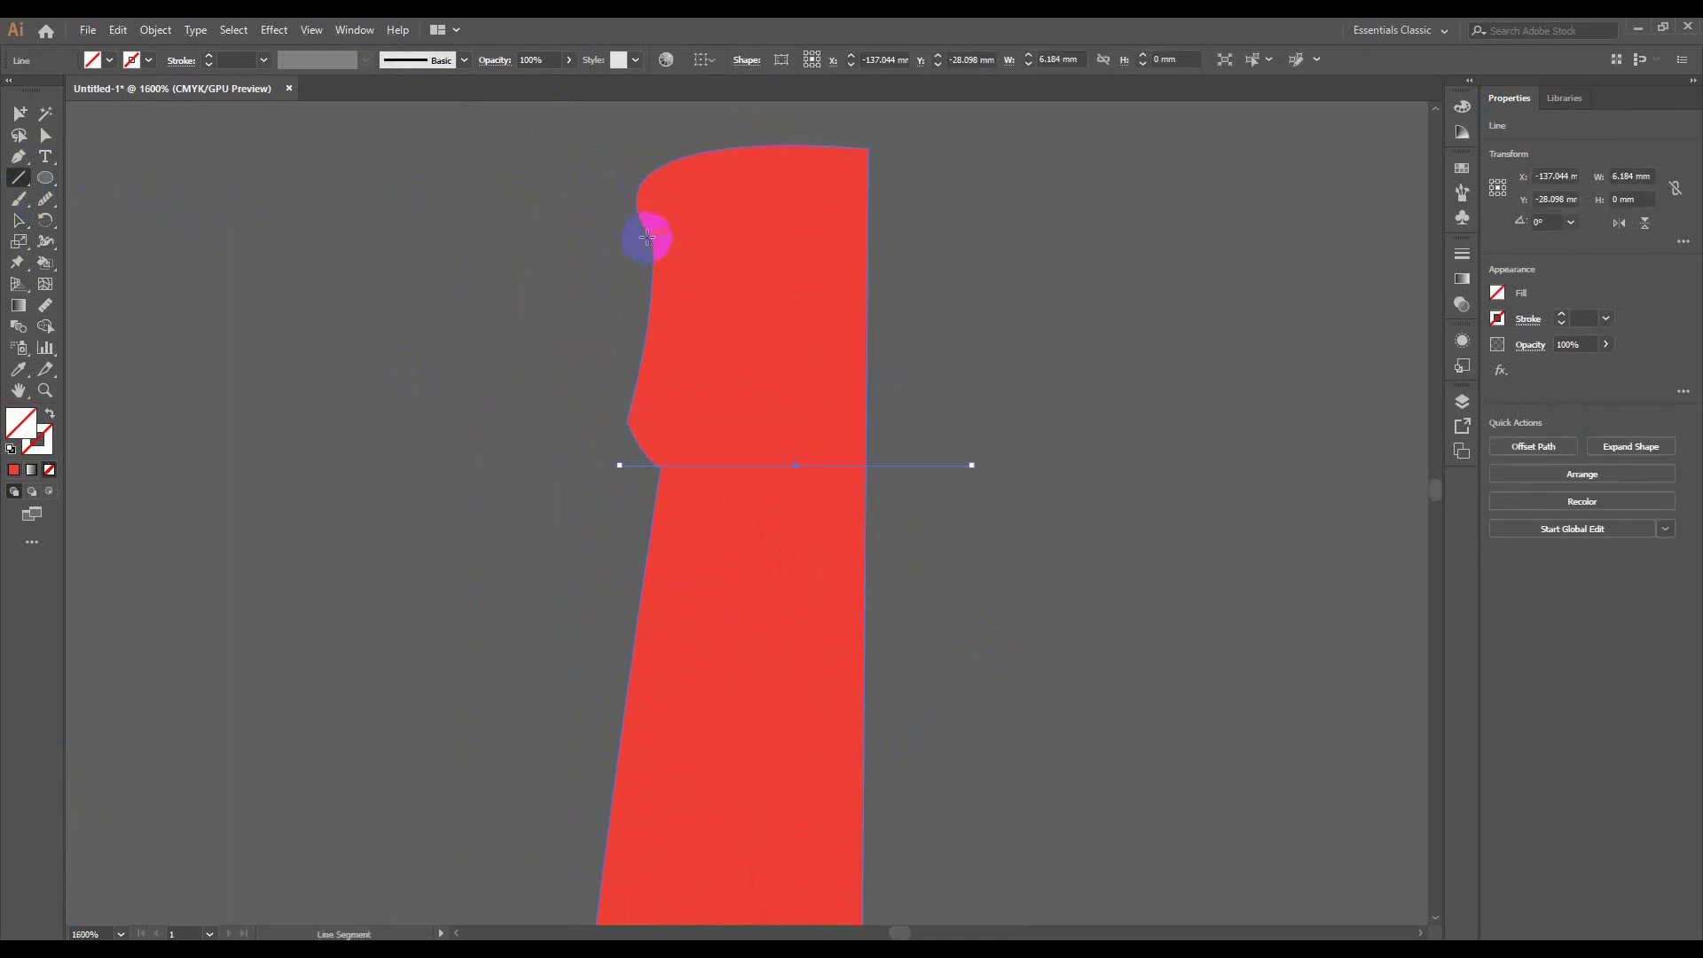
{"action": "left_click_drag", "start_coordinate": [625, 240], "coordinate": [976, 279]}
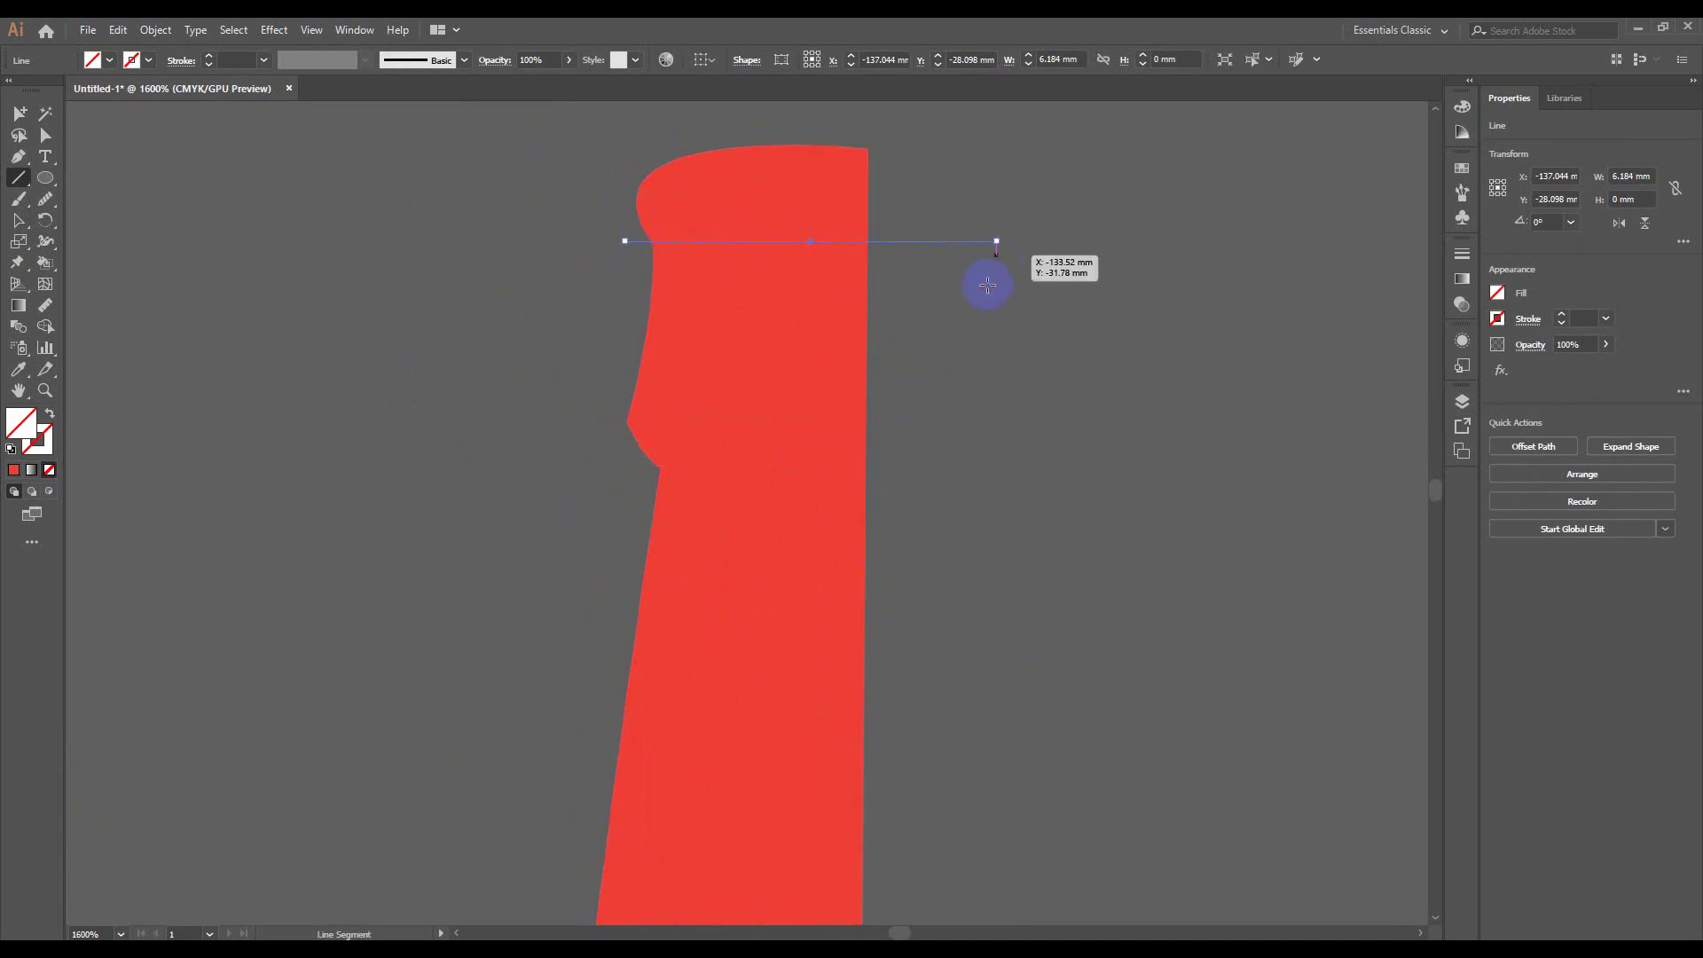
Add horizontal lines at the shoulder curve, mid-body, and a 16.186 mm line across the base
{"action": "scroll", "coordinate": [932, 370], "scroll_direction": "down", "scroll_amount": 2}
{"action": "scroll", "coordinate": [992, 601], "scroll_direction": "down", "scroll_amount": 3}
{"action": "scroll", "coordinate": [824, 408], "scroll_direction": "down", "scroll_amount": 2}
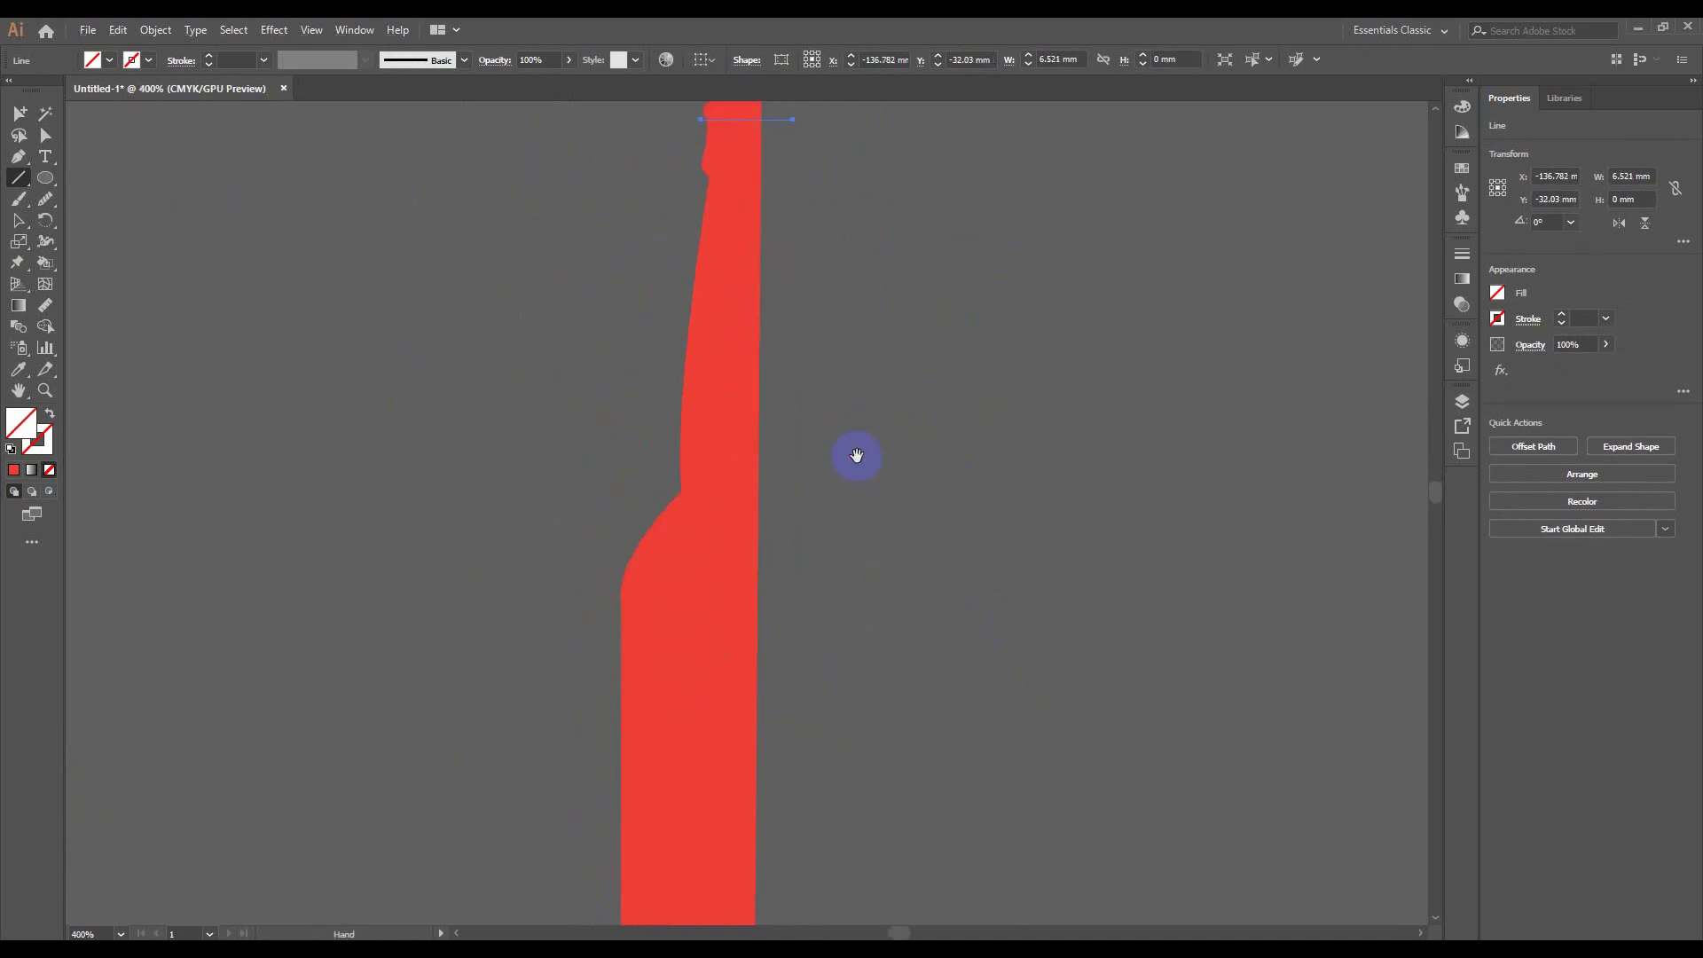
{"action": "left_click_drag", "start_coordinate": [653, 487], "coordinate": [860, 487]}
{"action": "scroll", "coordinate": [810, 621], "scroll_direction": "down", "scroll_amount": 2}
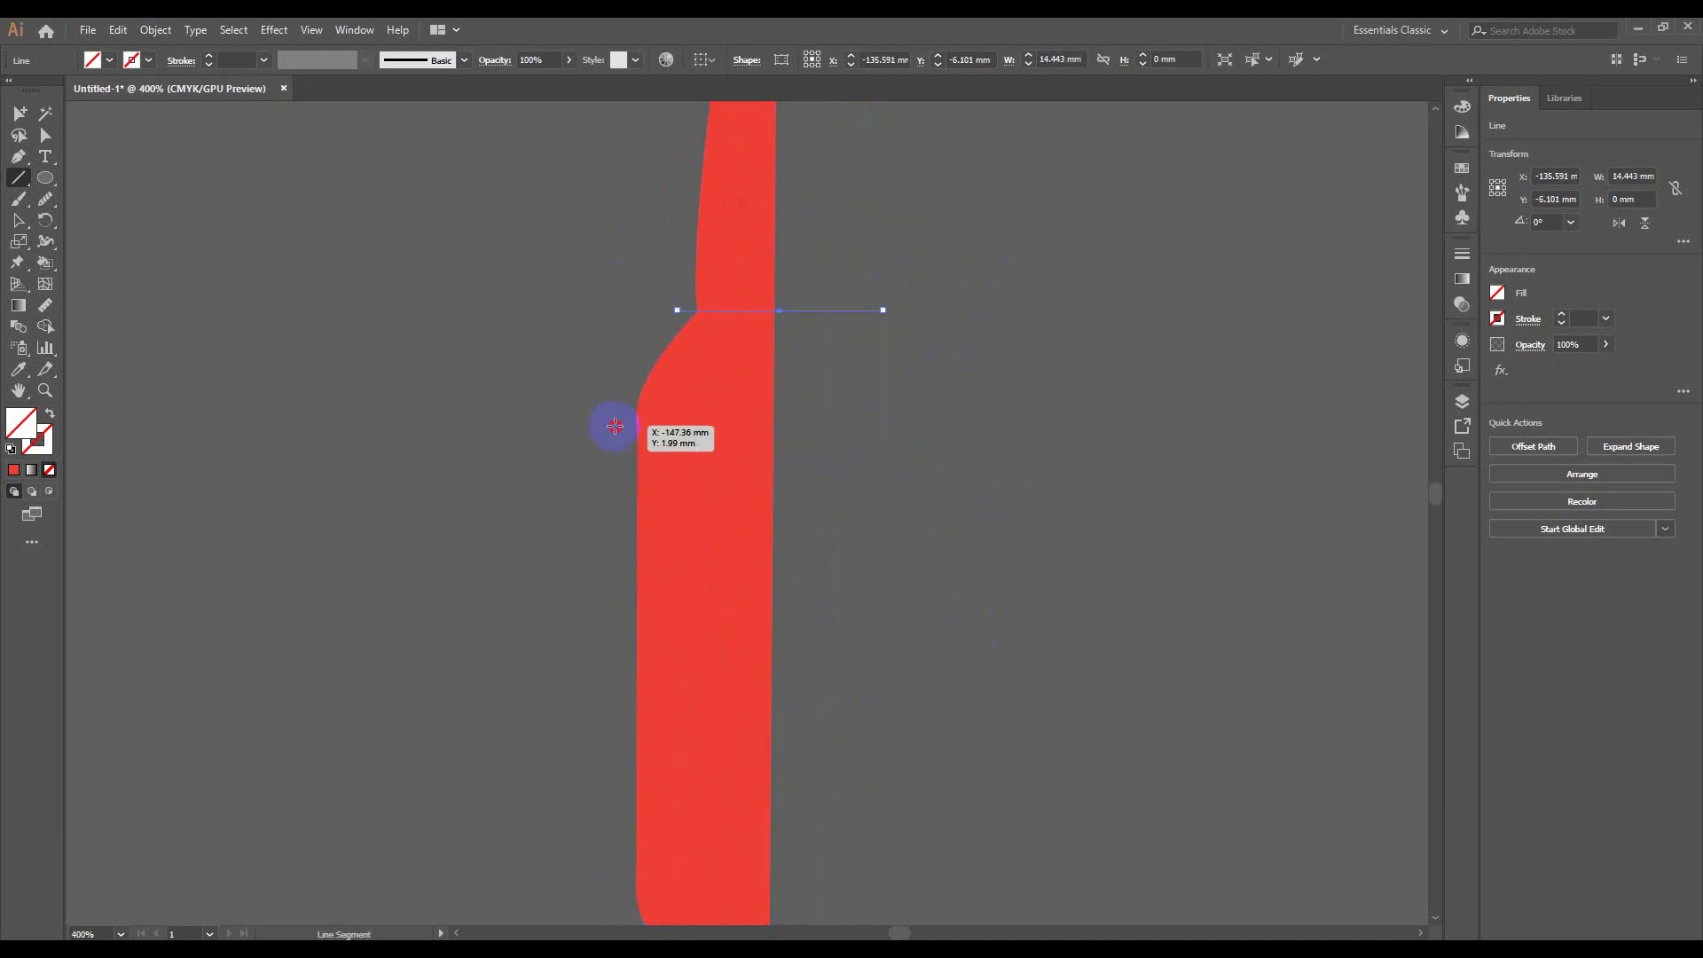
{"action": "left_click_drag", "start_coordinate": [610, 425], "coordinate": [914, 425]}
{"action": "scroll", "coordinate": [608, 659], "scroll_direction": "down", "scroll_amount": 2}
{"action": "left_click_drag", "start_coordinate": [627, 730], "coordinate": [858, 730]}
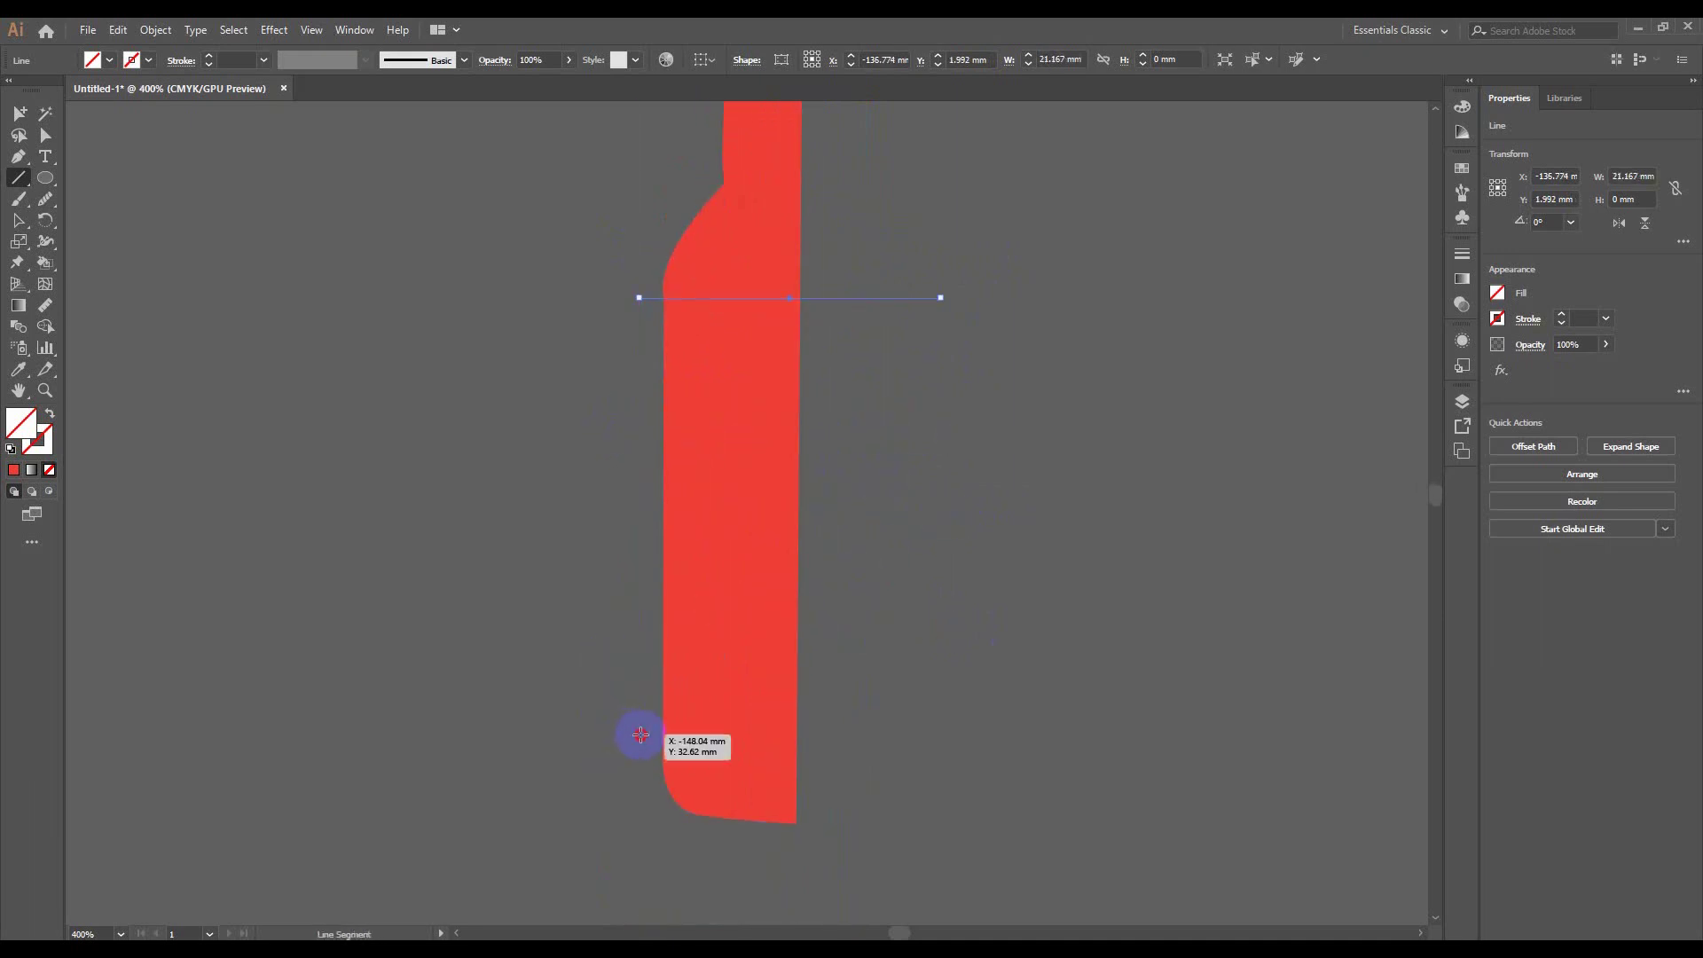
{"action": "scroll", "coordinate": [856, 730], "scroll_direction": "down", "scroll_amount": 2}
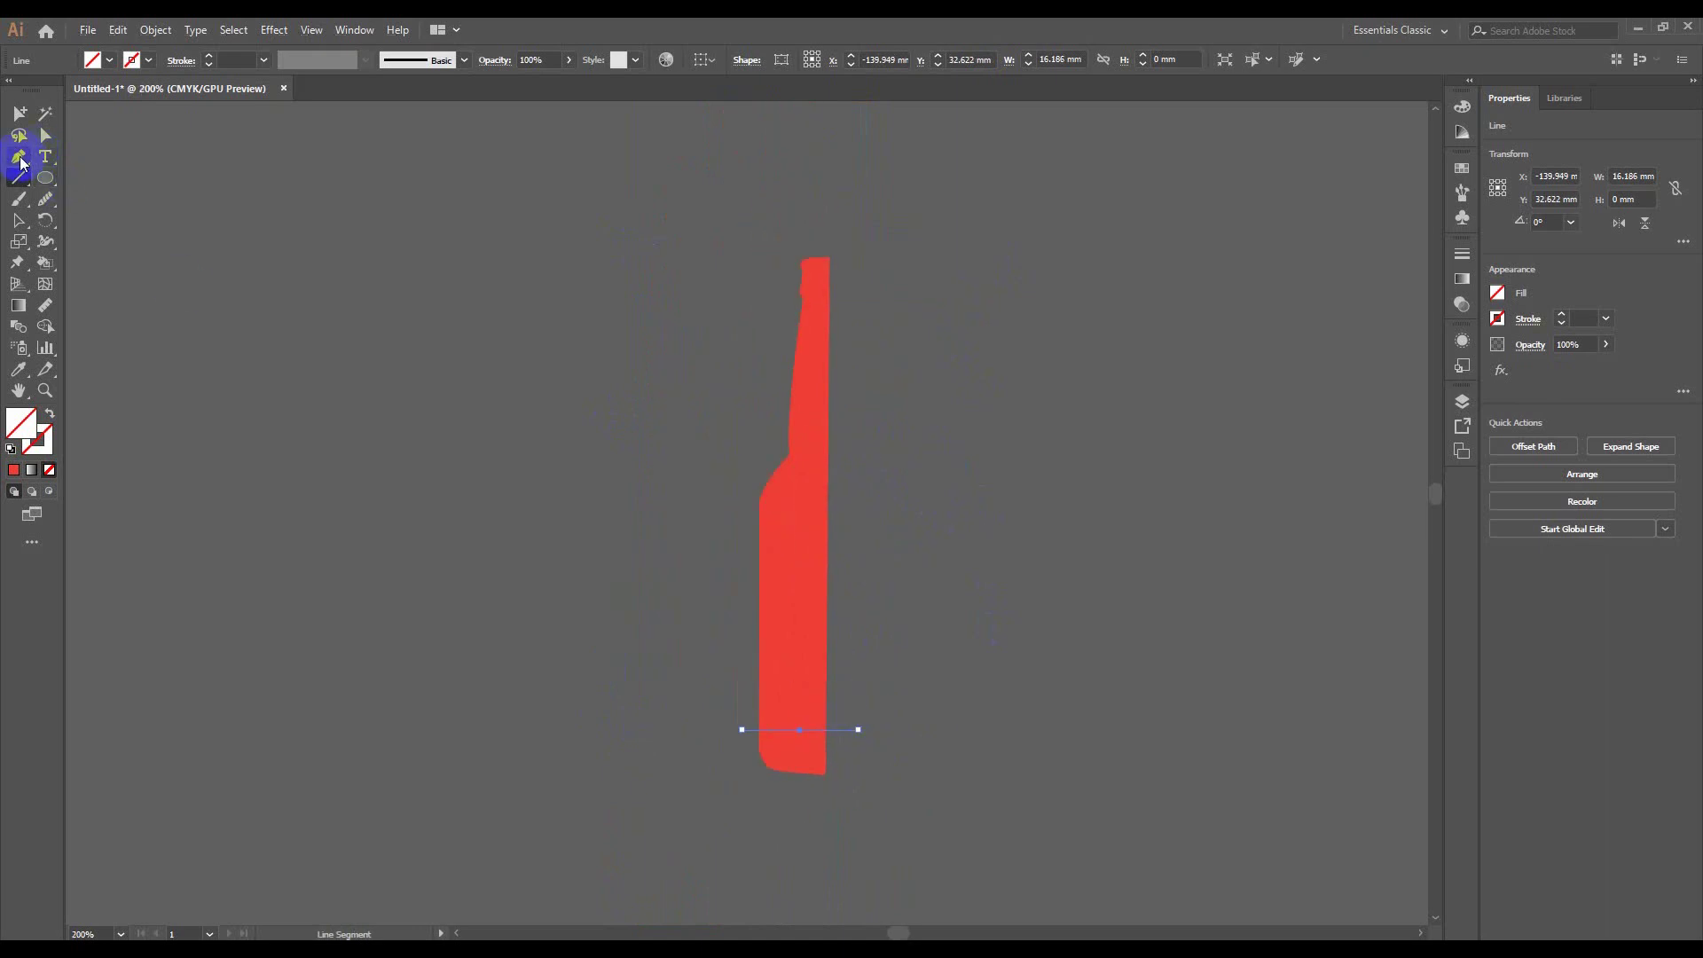
Select the half-bottle profile together with all its horizontal lines
{"action": "left_click", "coordinate": [585, 300]}
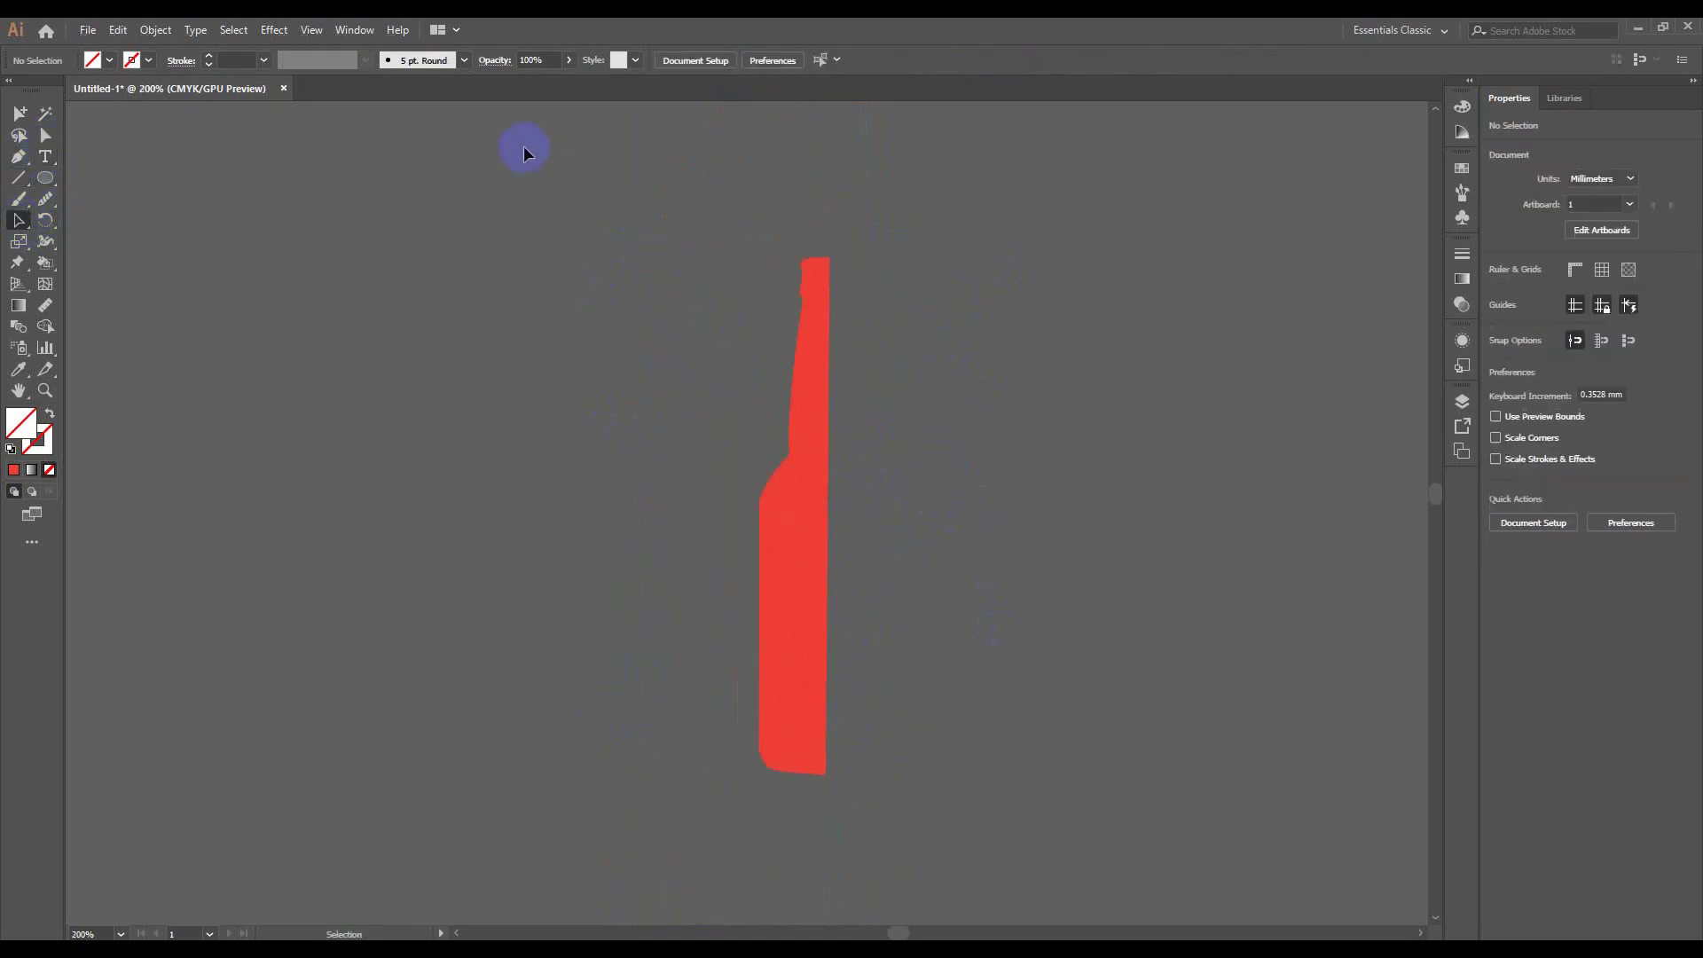
{"action": "key", "text": "ctrl+a"}
{"action": "left_click_drag", "start_coordinate": [981, 582], "coordinate": [891, 488]}
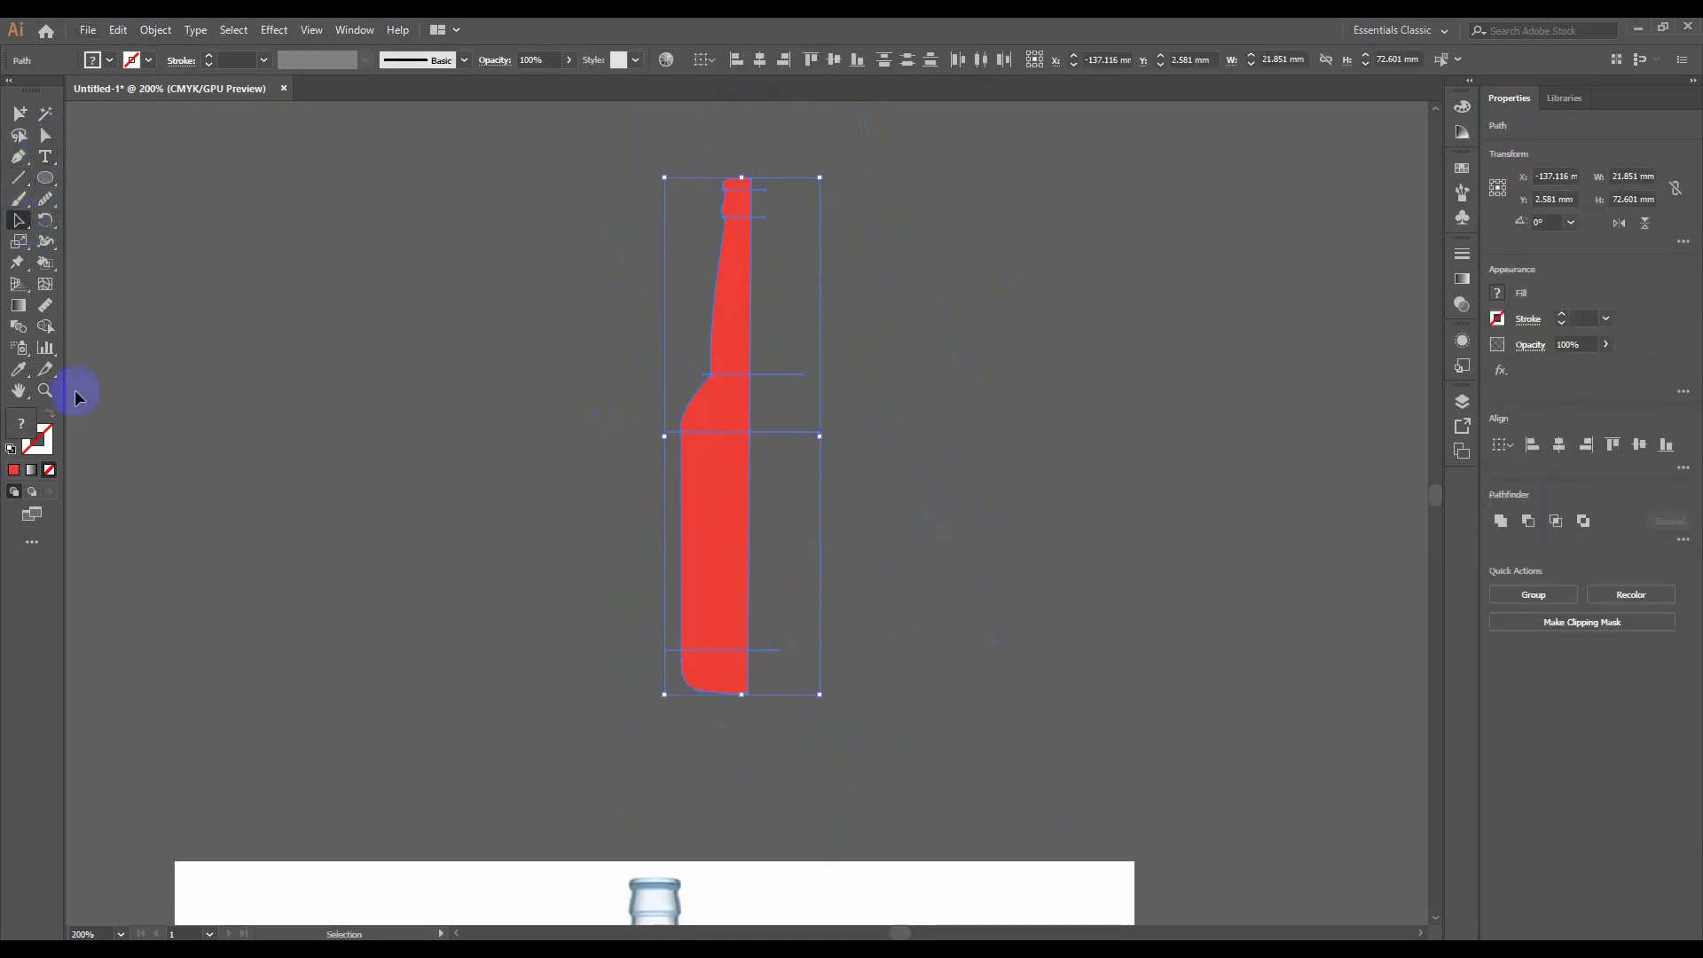
Drag the Shape Builder through the regions to split the profile into separate pieces
{"action": "left_click", "coordinate": [45, 327]}
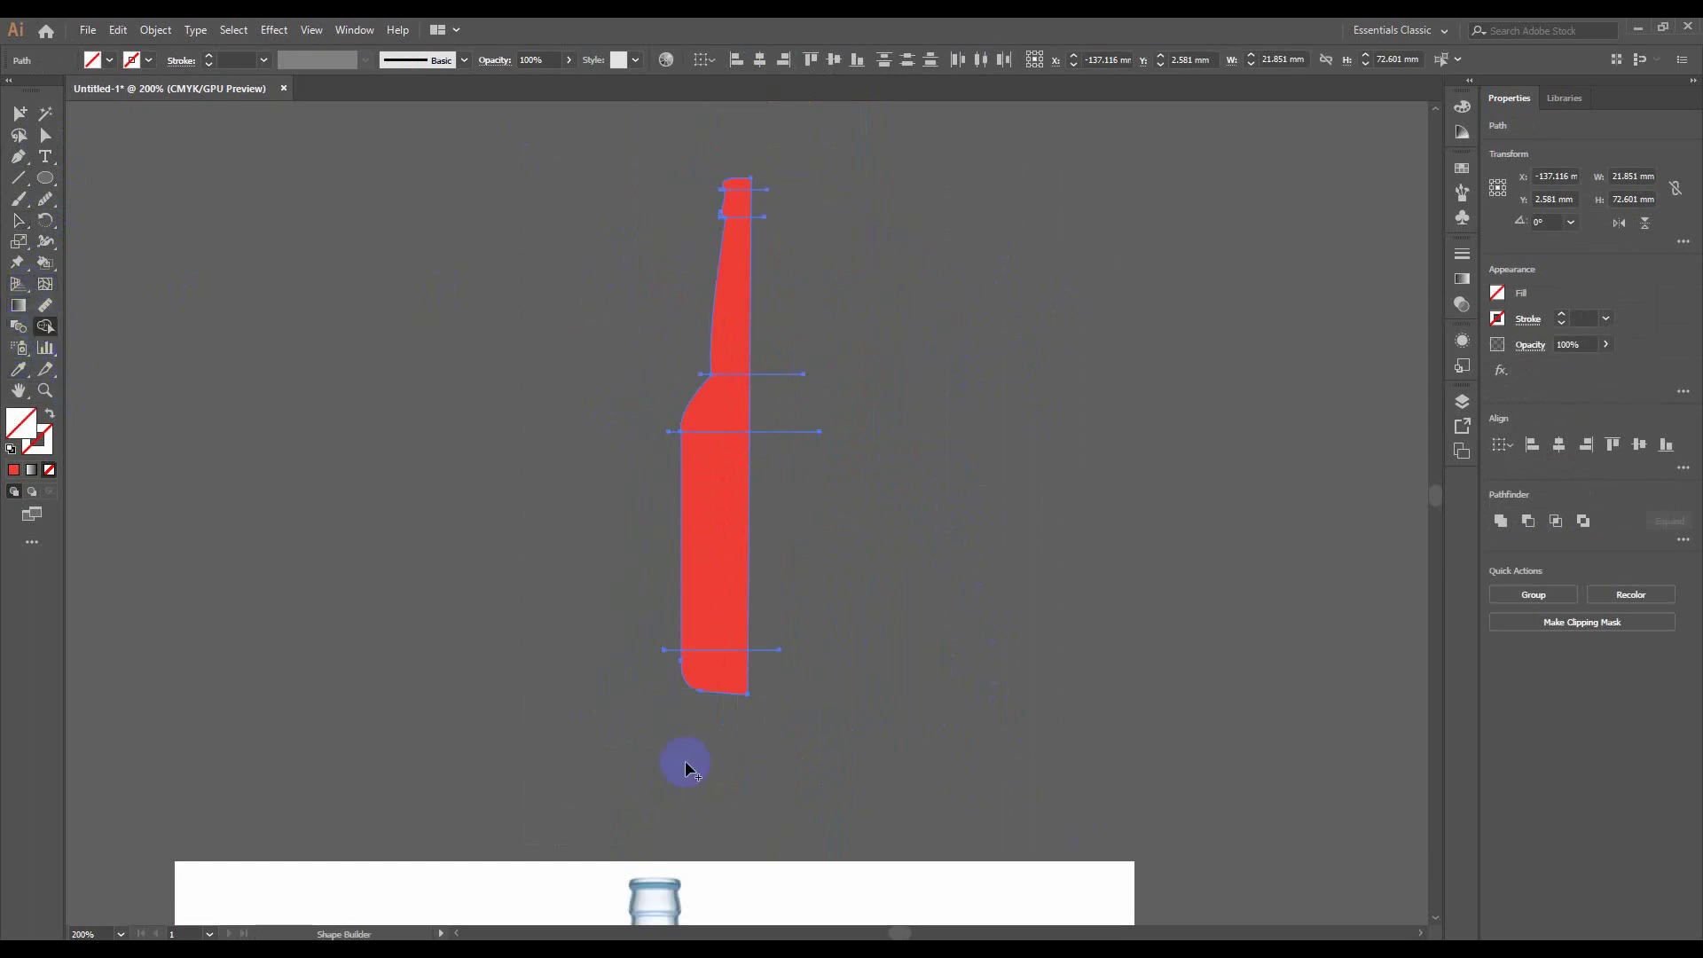
{"action": "left_click_drag", "start_coordinate": [737, 660], "coordinate": [734, 230]}
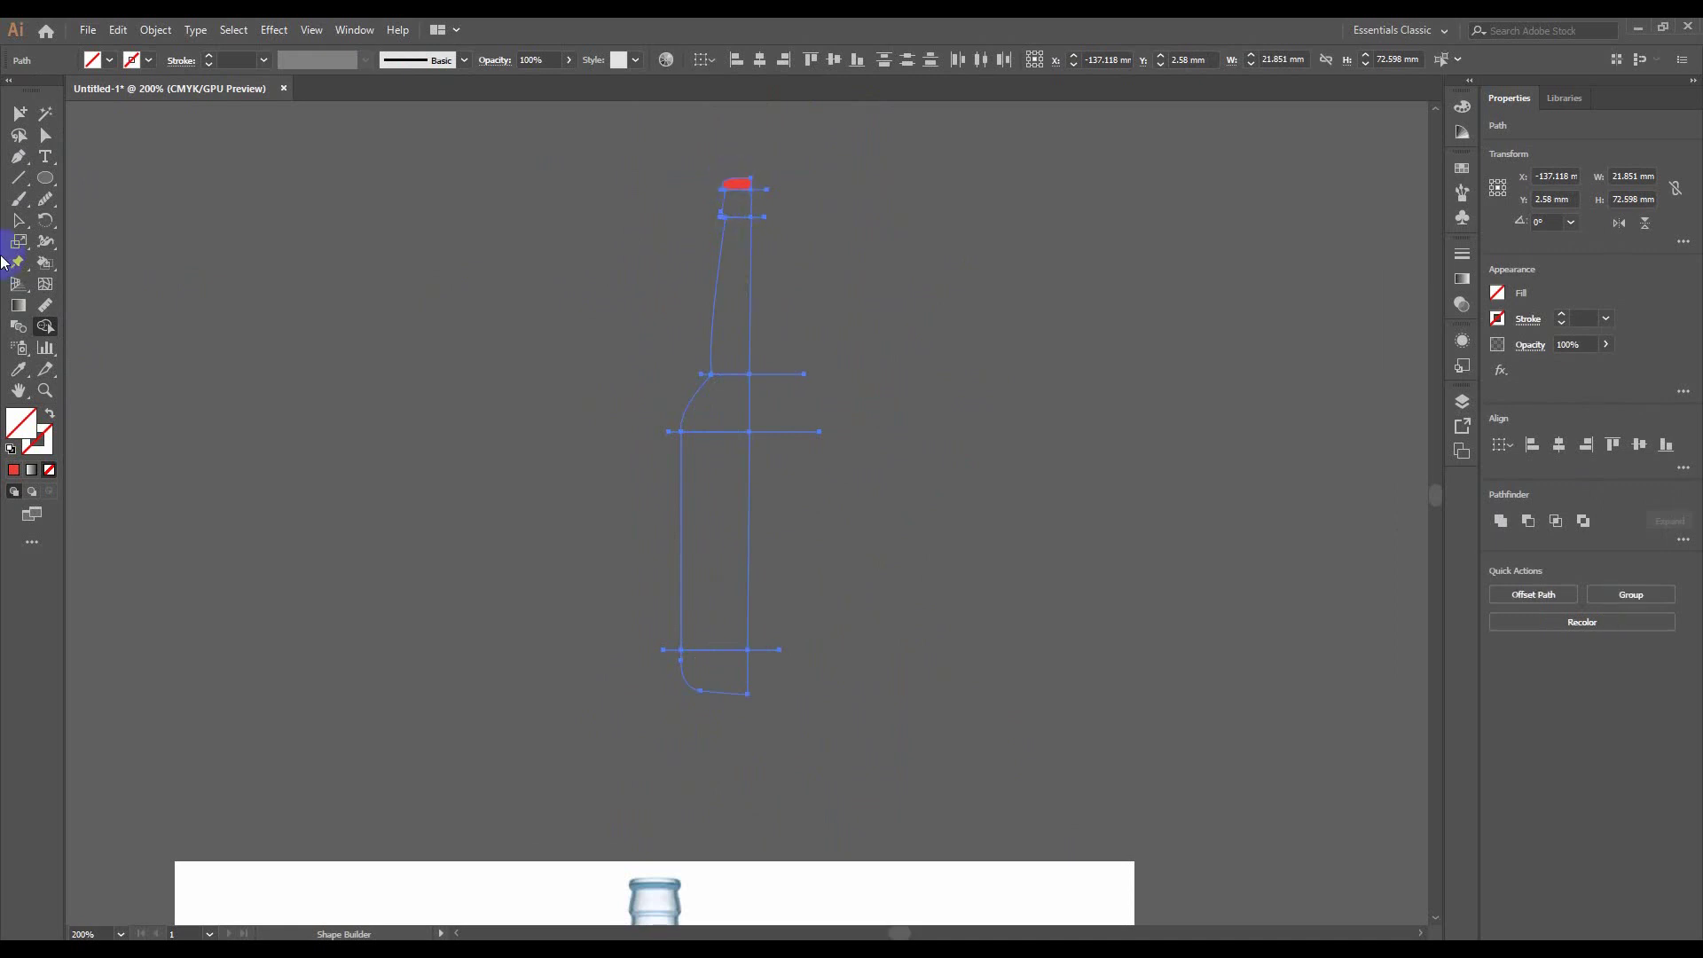
{"action": "scroll", "coordinate": [770, 197], "scroll_direction": "up", "scroll_amount": 4, "text": "alt"}
{"action": "scroll", "coordinate": [675, 204], "scroll_direction": "down", "scroll_amount": 2, "text": "alt"}
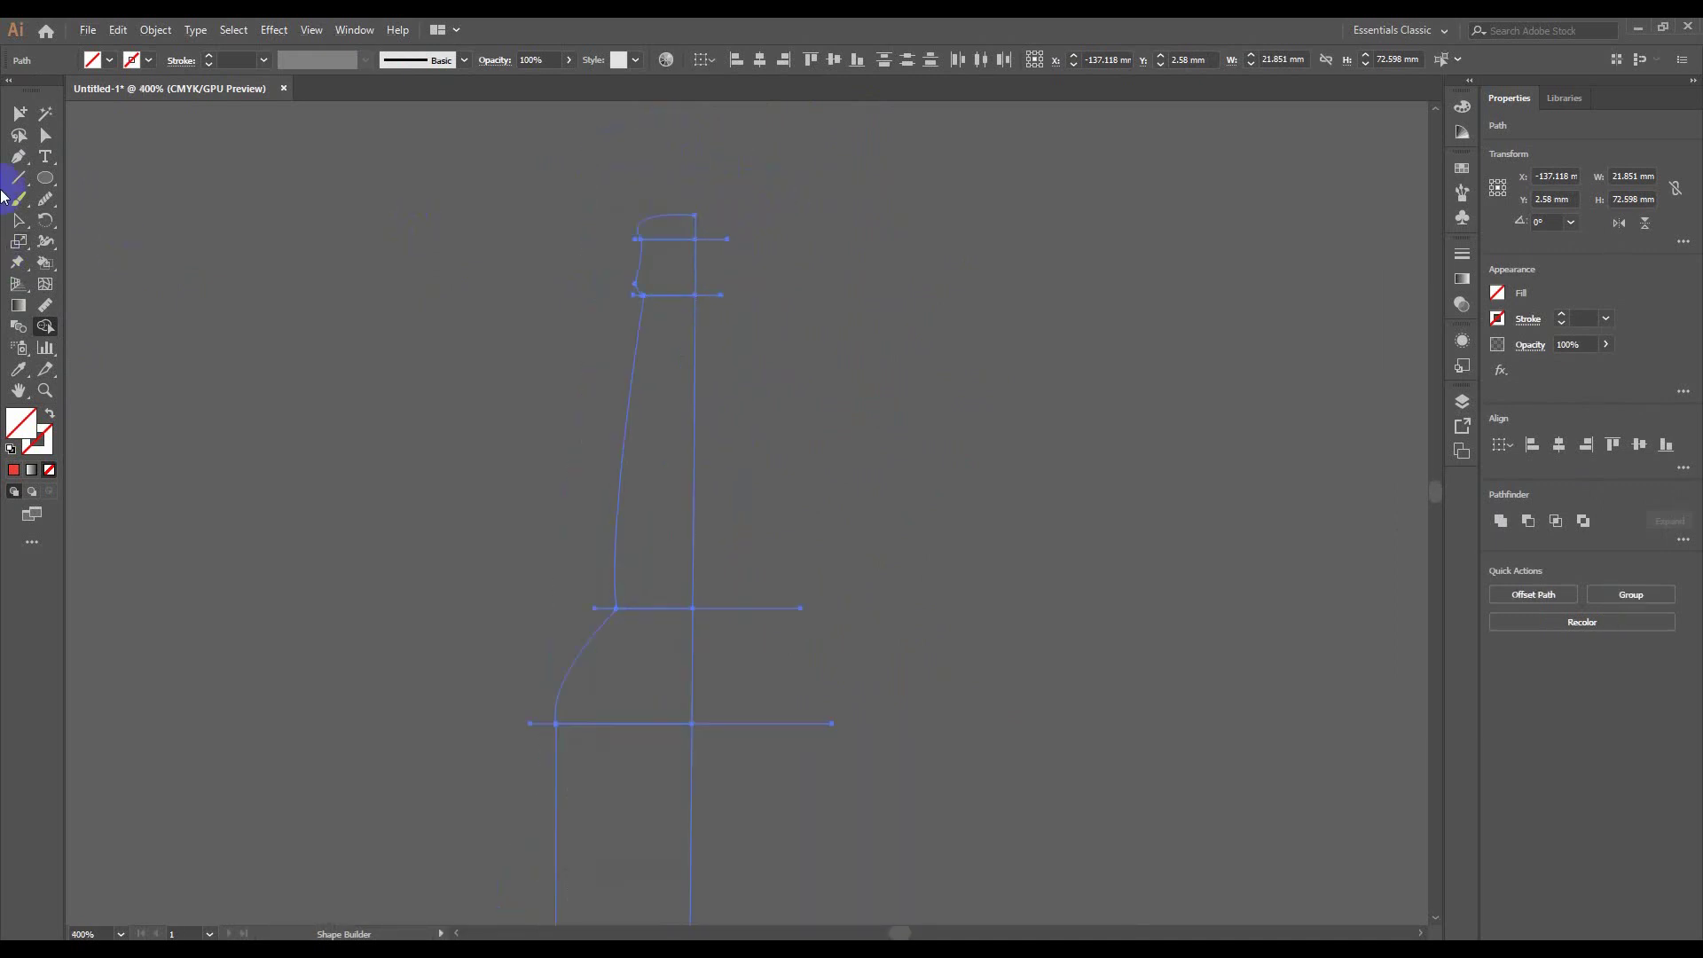
{"action": "left_click", "coordinate": [19, 220]}
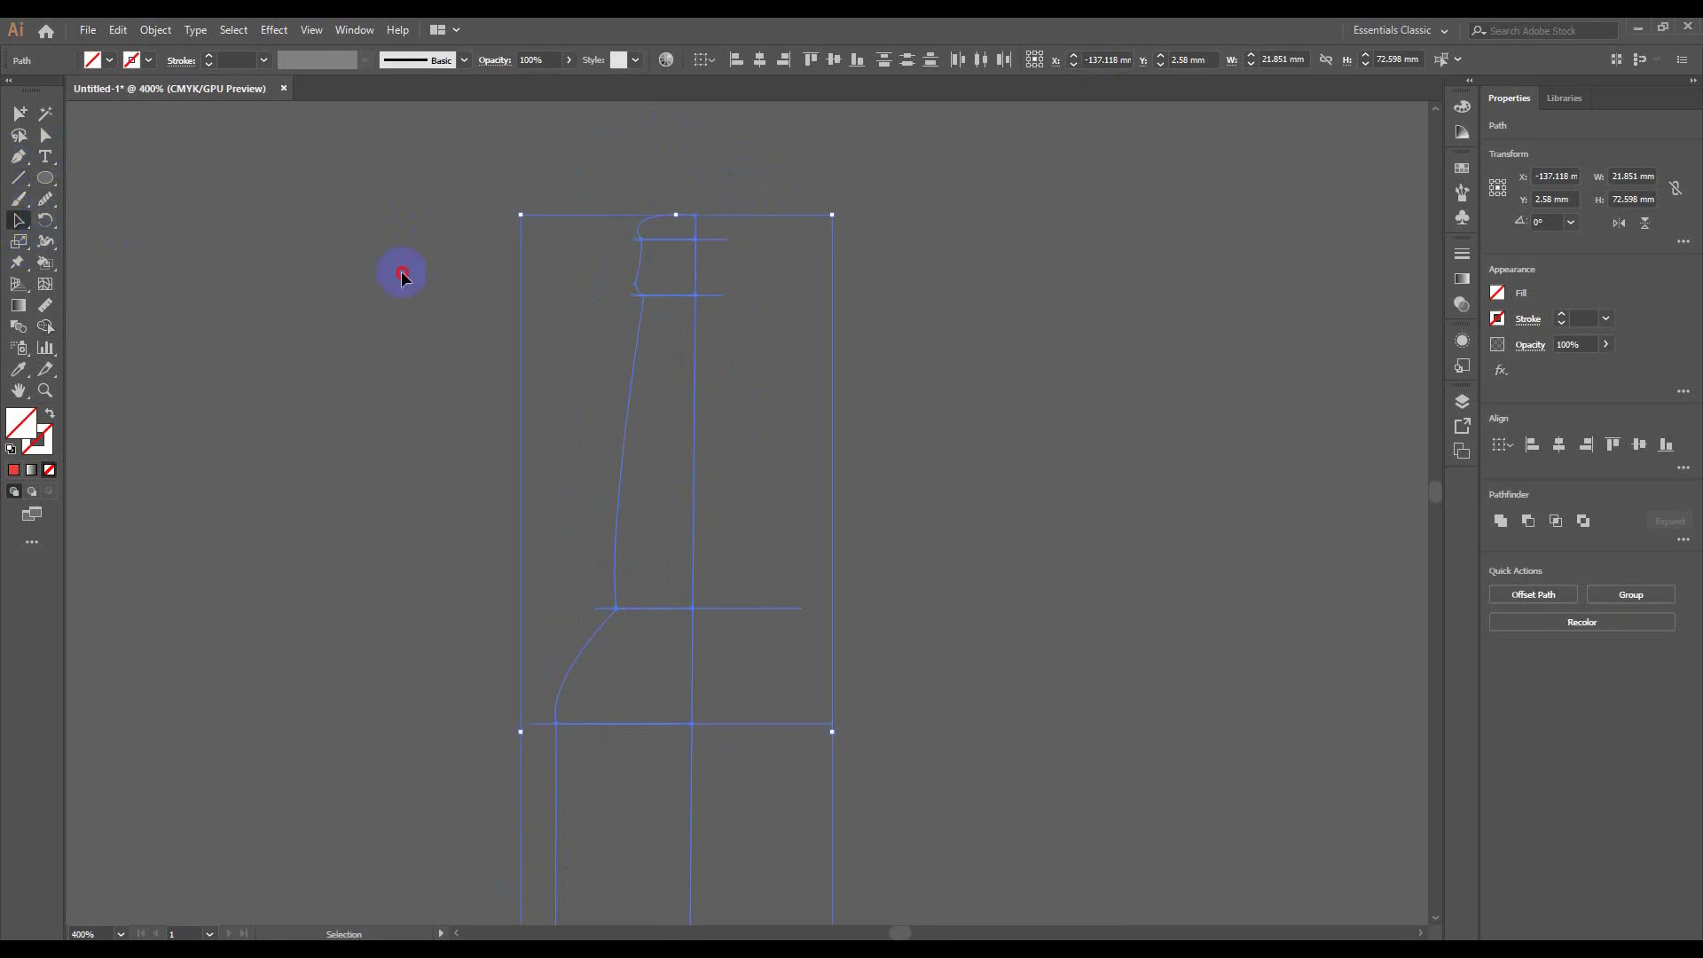
{"action": "left_click", "coordinate": [399, 274]}
{"action": "scroll", "coordinate": [907, 373], "scroll_direction": "down", "scroll_amount": 4}
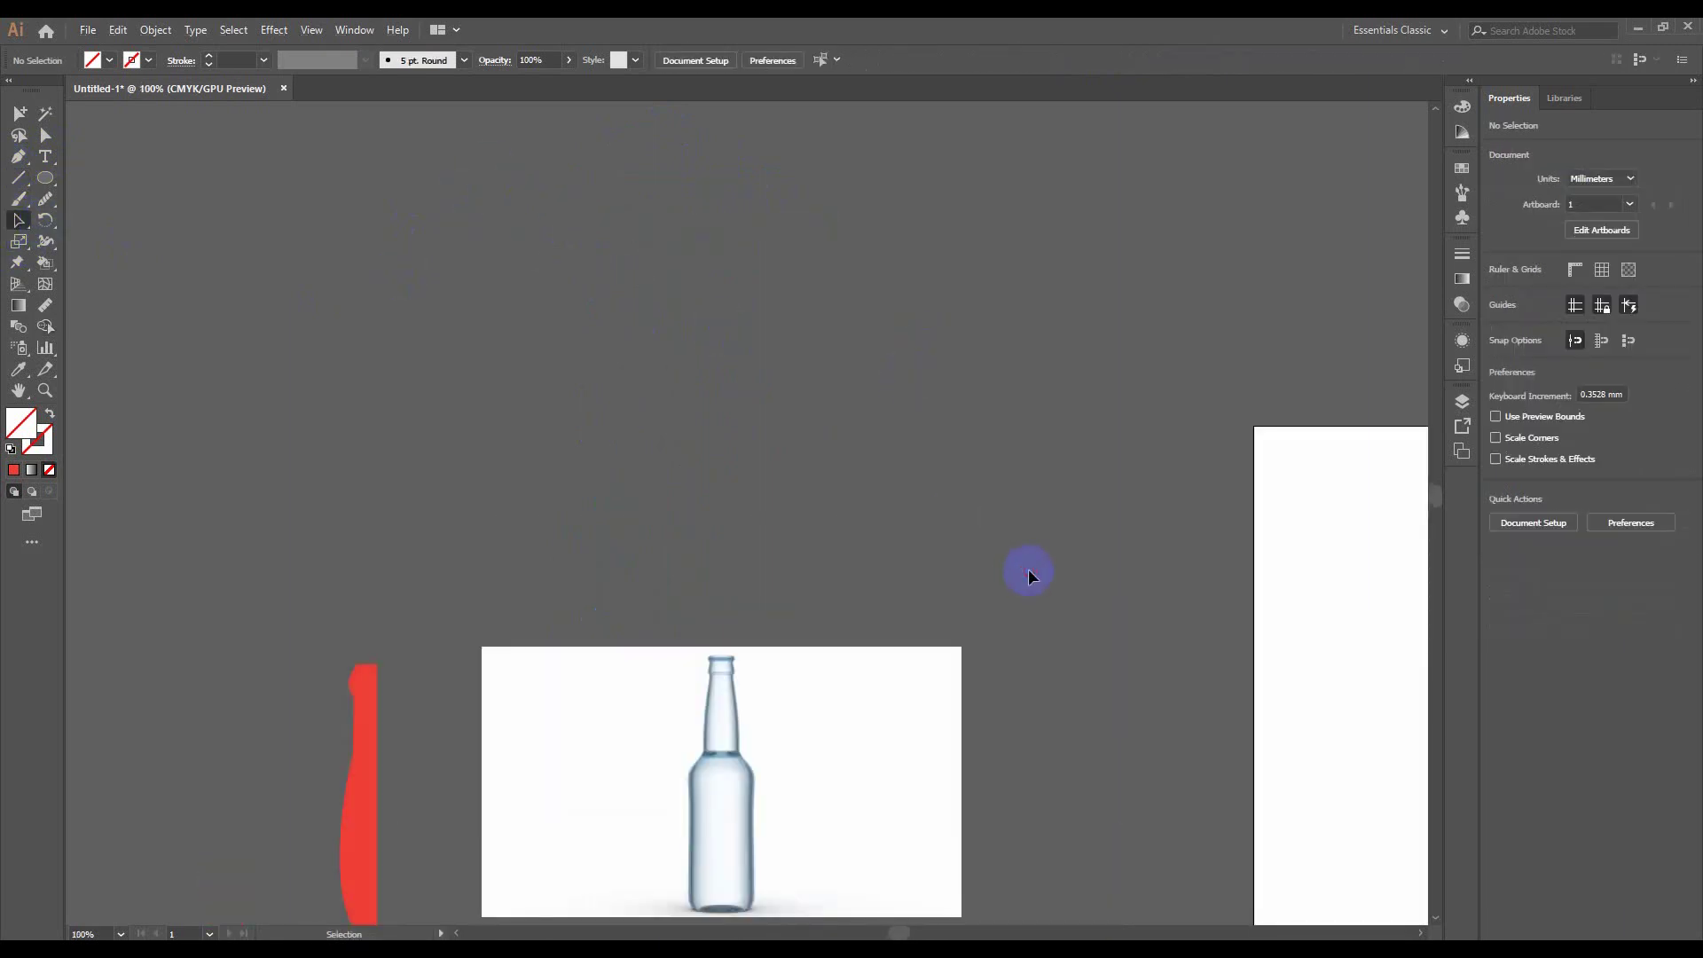
Fill all the selected bottle pieces with the red swatch, after briefly trying magenta
{"action": "left_click_drag", "start_coordinate": [1029, 574], "coordinate": [380, 168]}
{"action": "left_click", "coordinate": [109, 60]}
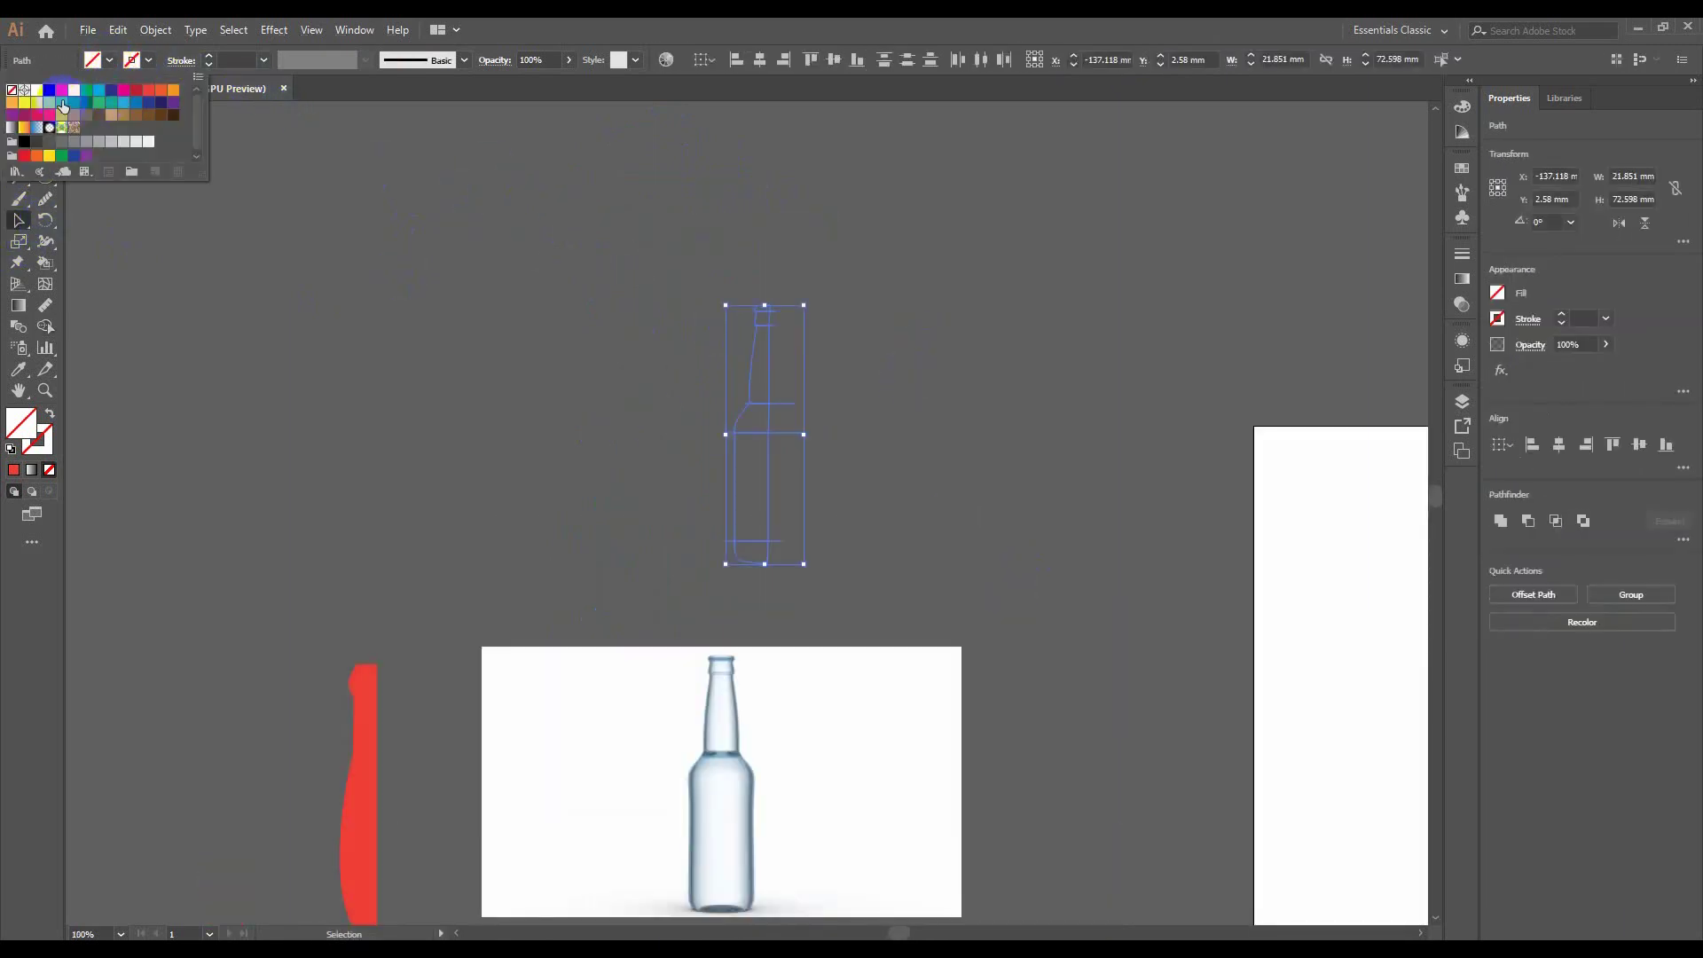
{"action": "left_click", "coordinate": [437, 251]}
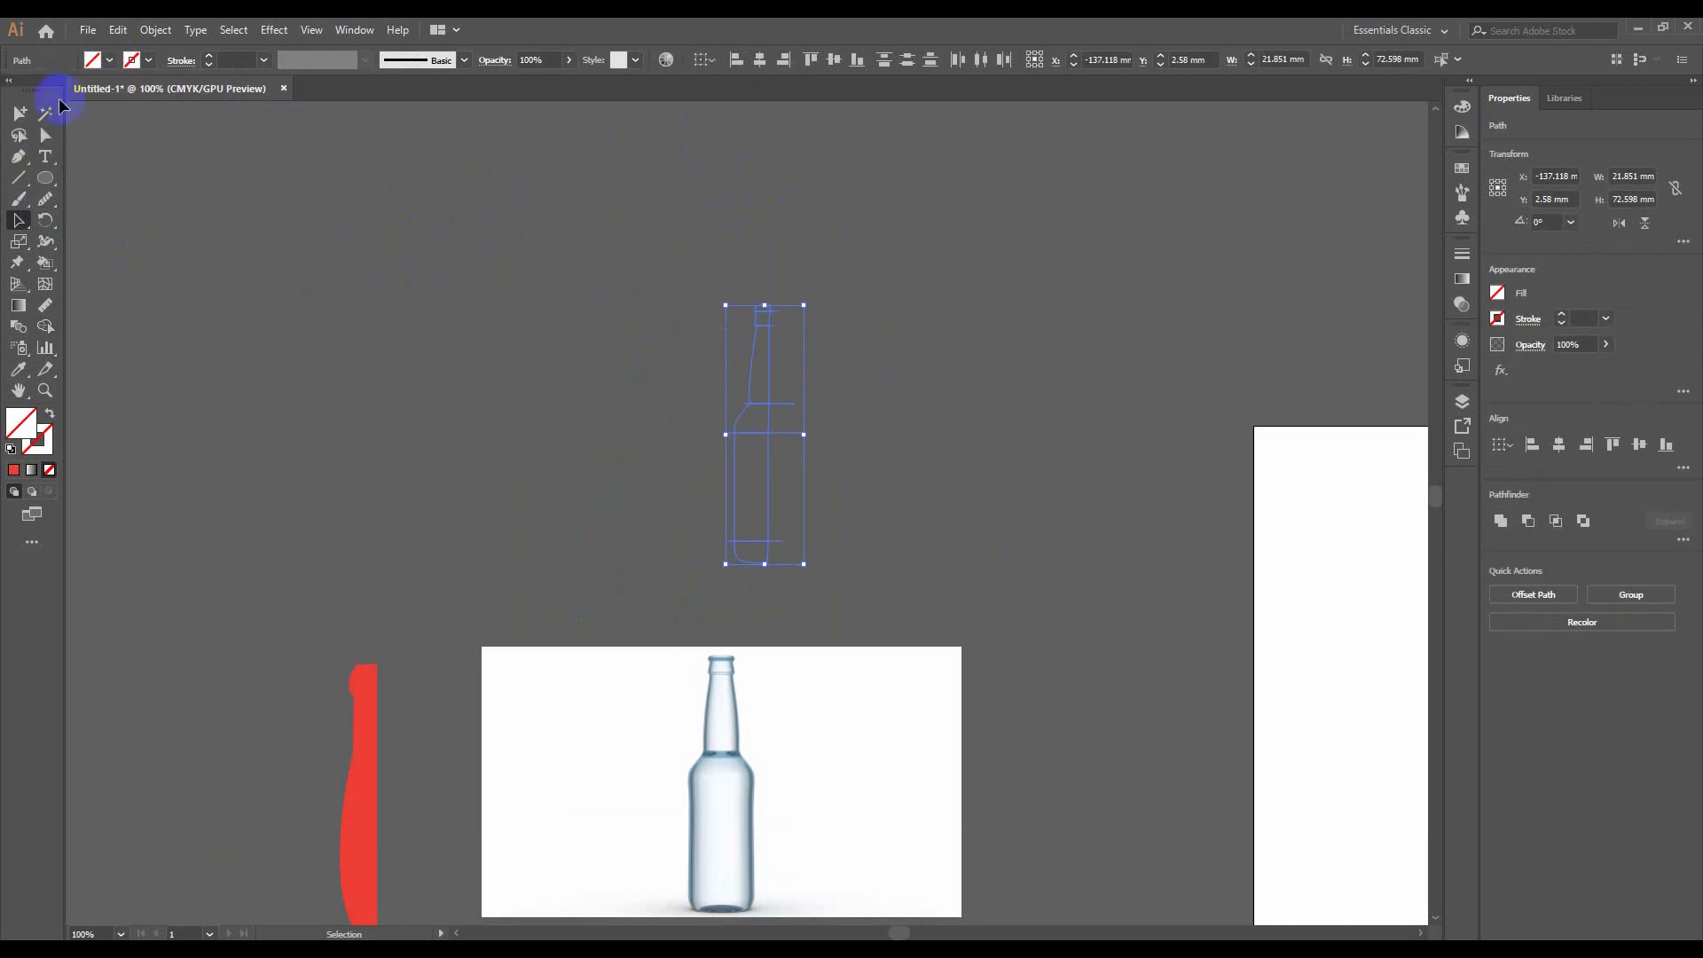
{"action": "left_click", "coordinate": [110, 59]}
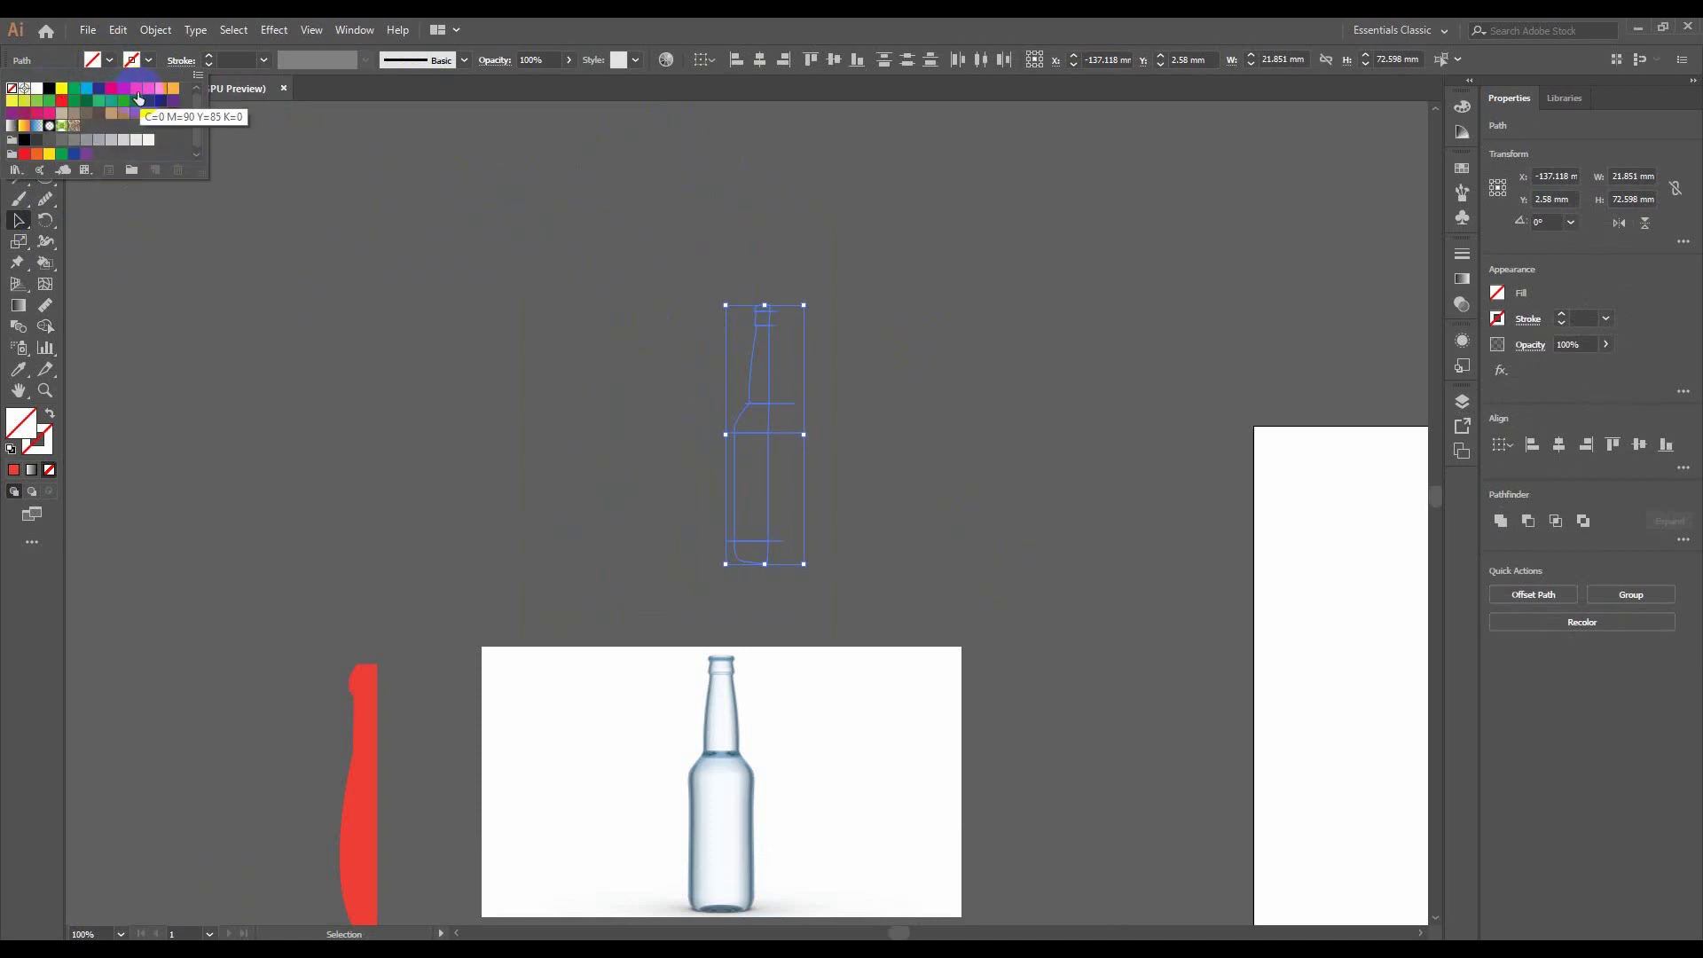
{"action": "left_click", "coordinate": [112, 88]}
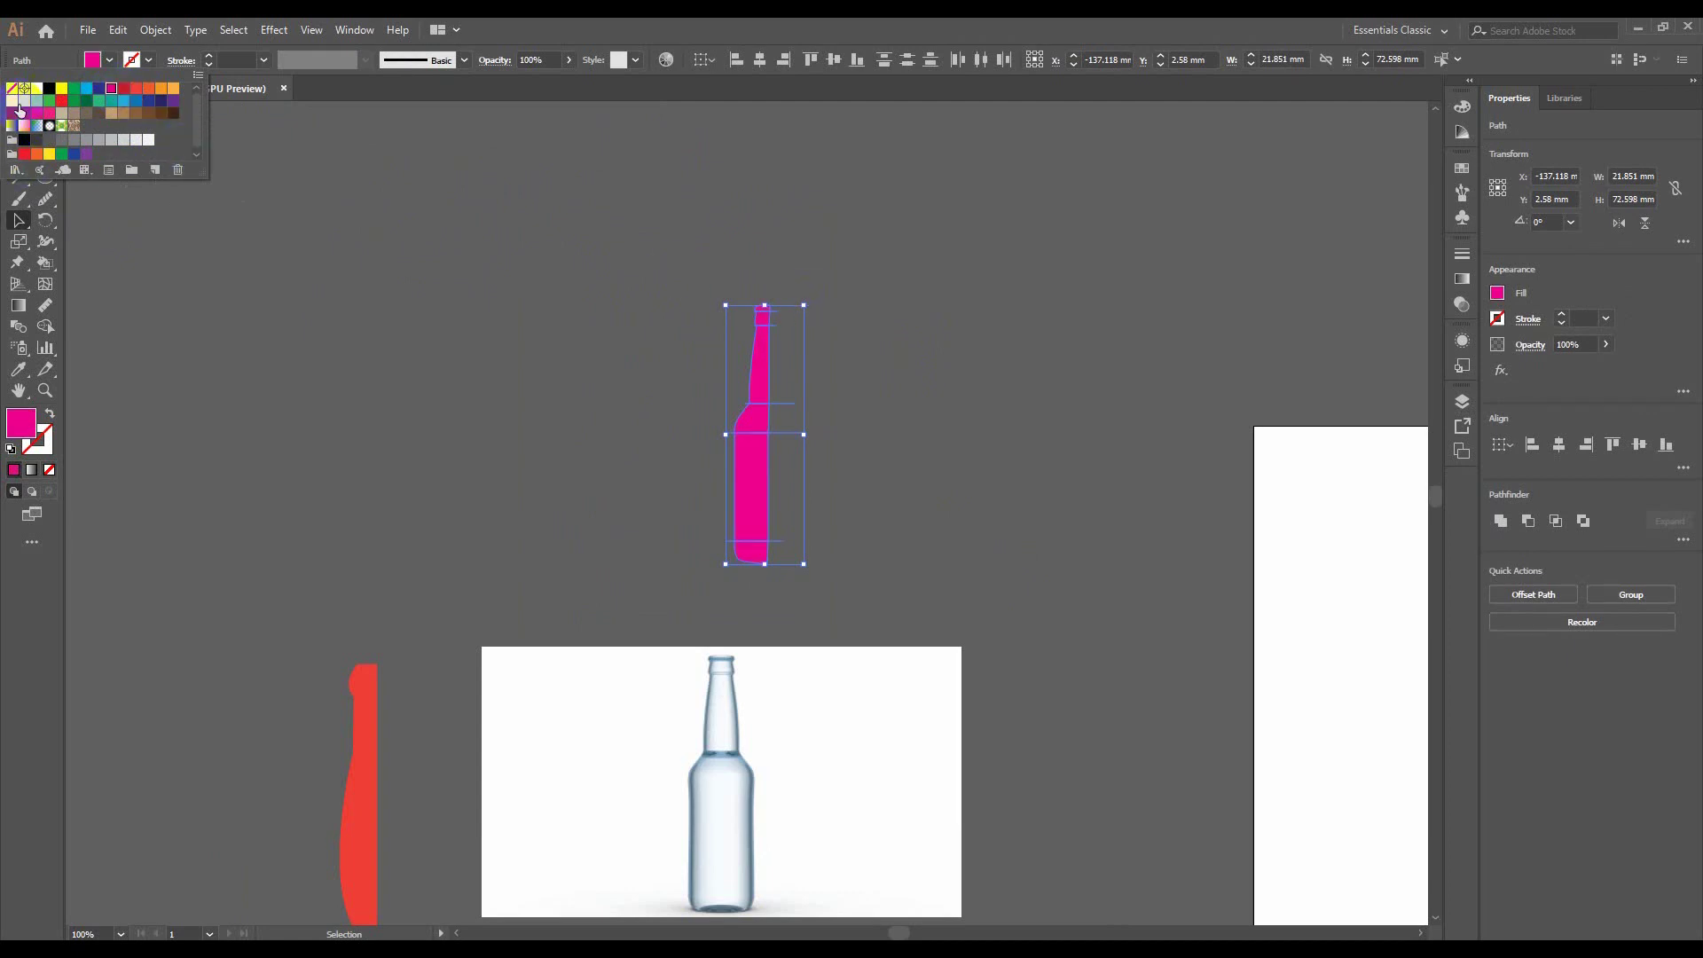
{"action": "left_click", "coordinate": [124, 88]}
{"action": "left_click", "coordinate": [724, 352]}
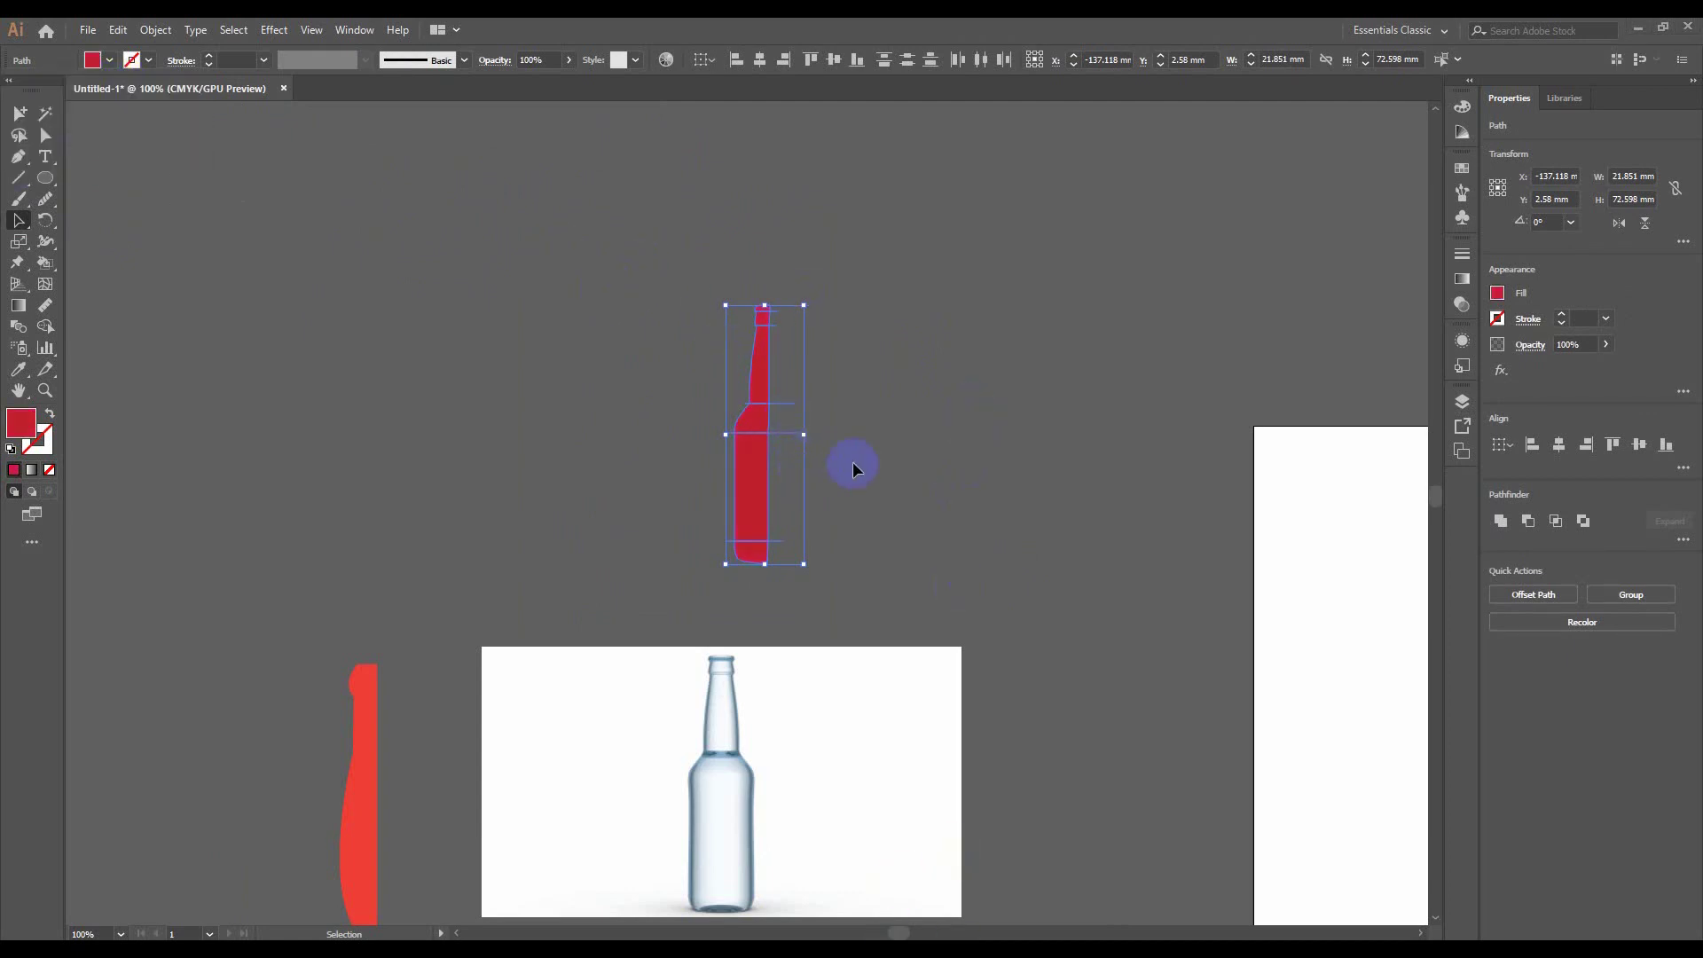
{"action": "left_click", "coordinate": [822, 397]}
{"action": "scroll", "coordinate": [887, 425], "scroll_direction": "up", "scroll_amount": 1}
{"action": "scroll", "coordinate": [822, 343], "scroll_direction": "up", "scroll_amount": 2}
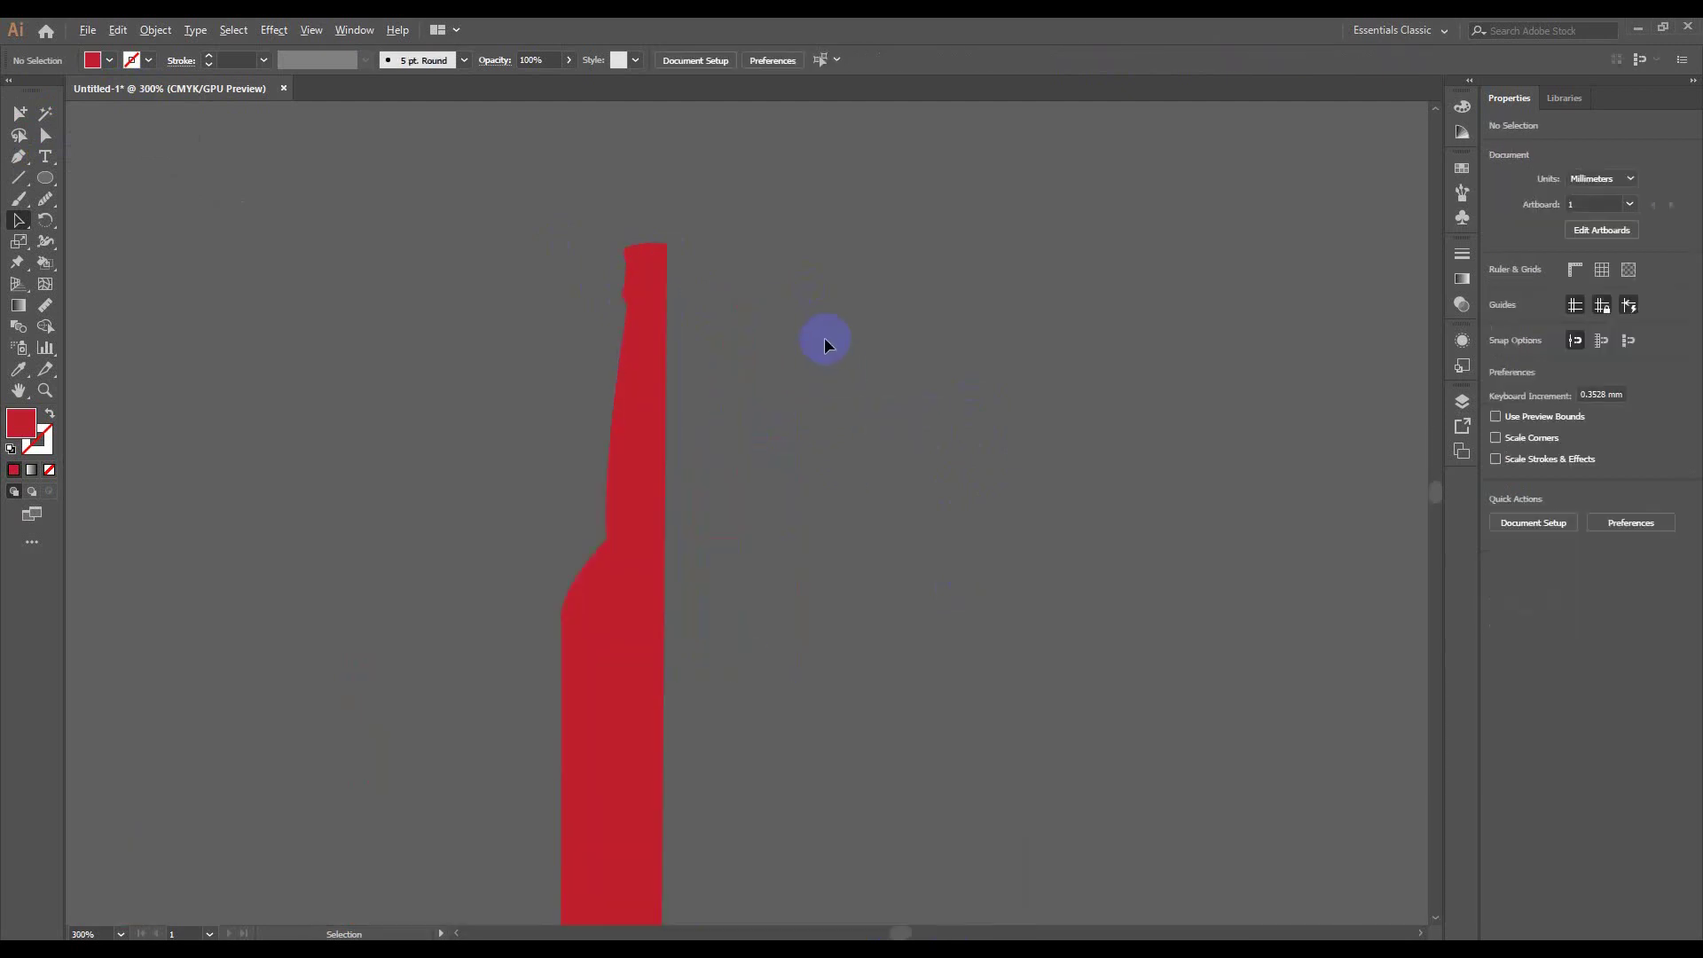
{"action": "scroll", "coordinate": [896, 414], "scroll_direction": "down", "scroll_amount": 2}
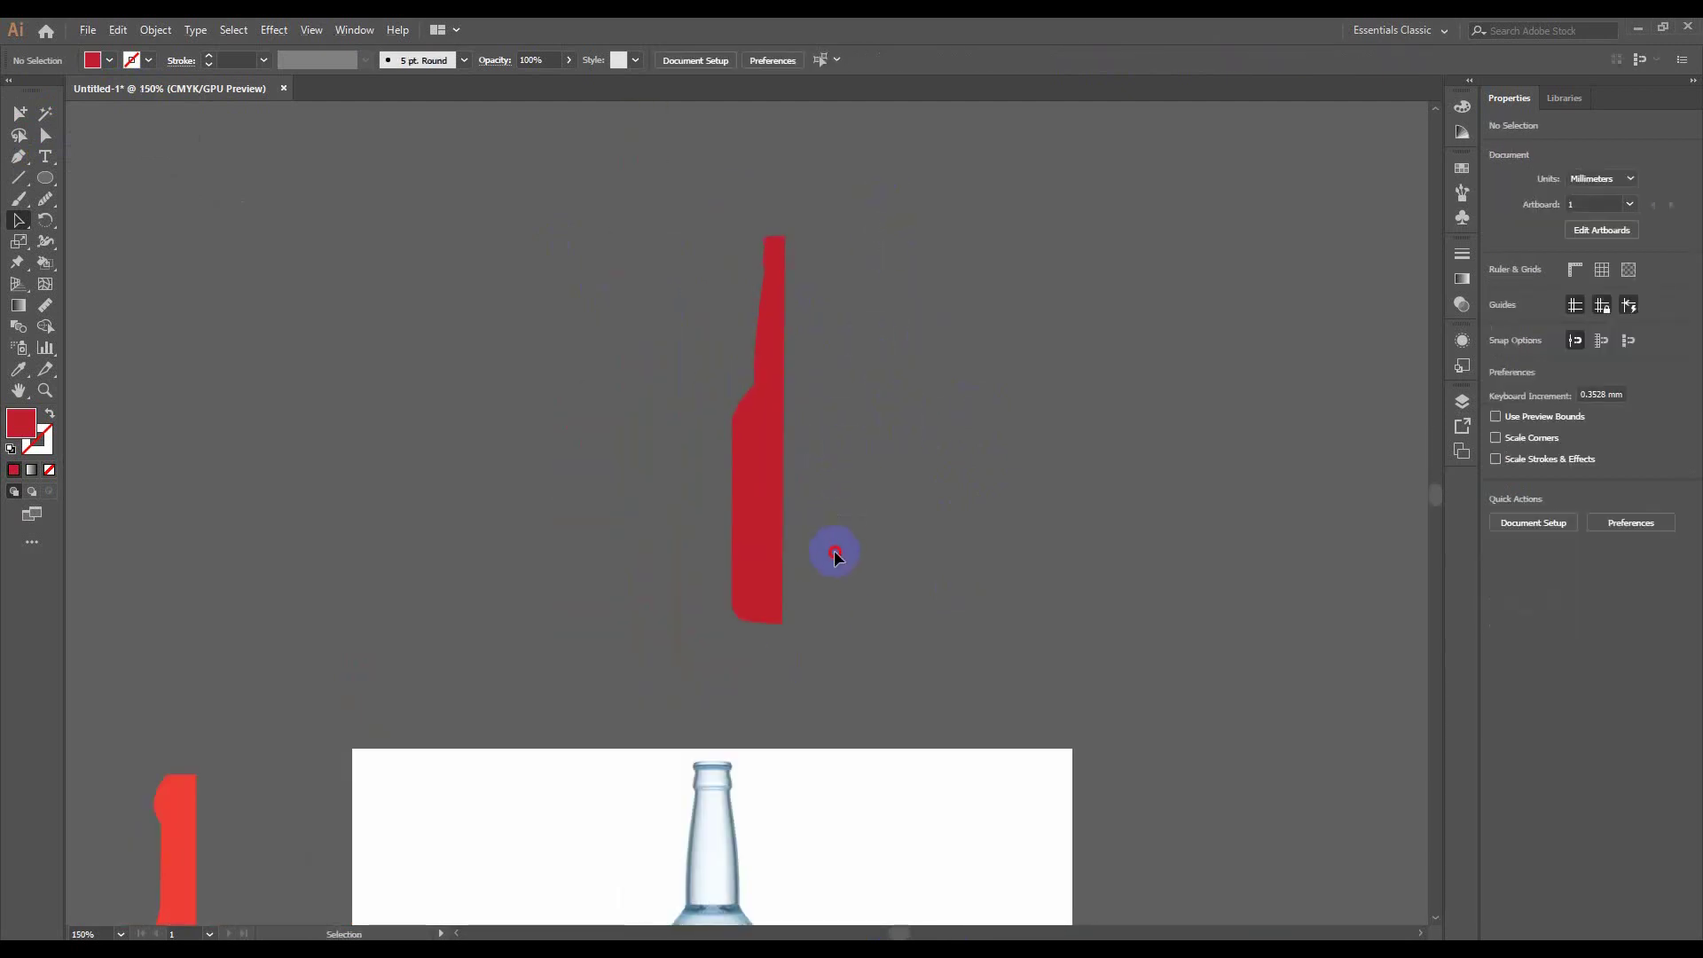
{"action": "left_click_drag", "start_coordinate": [801, 652], "coordinate": [792, 655]}
{"action": "left_click", "coordinate": [789, 654]}
{"action": "scroll", "coordinate": [789, 654], "scroll_direction": "down", "scroll_amount": 1}
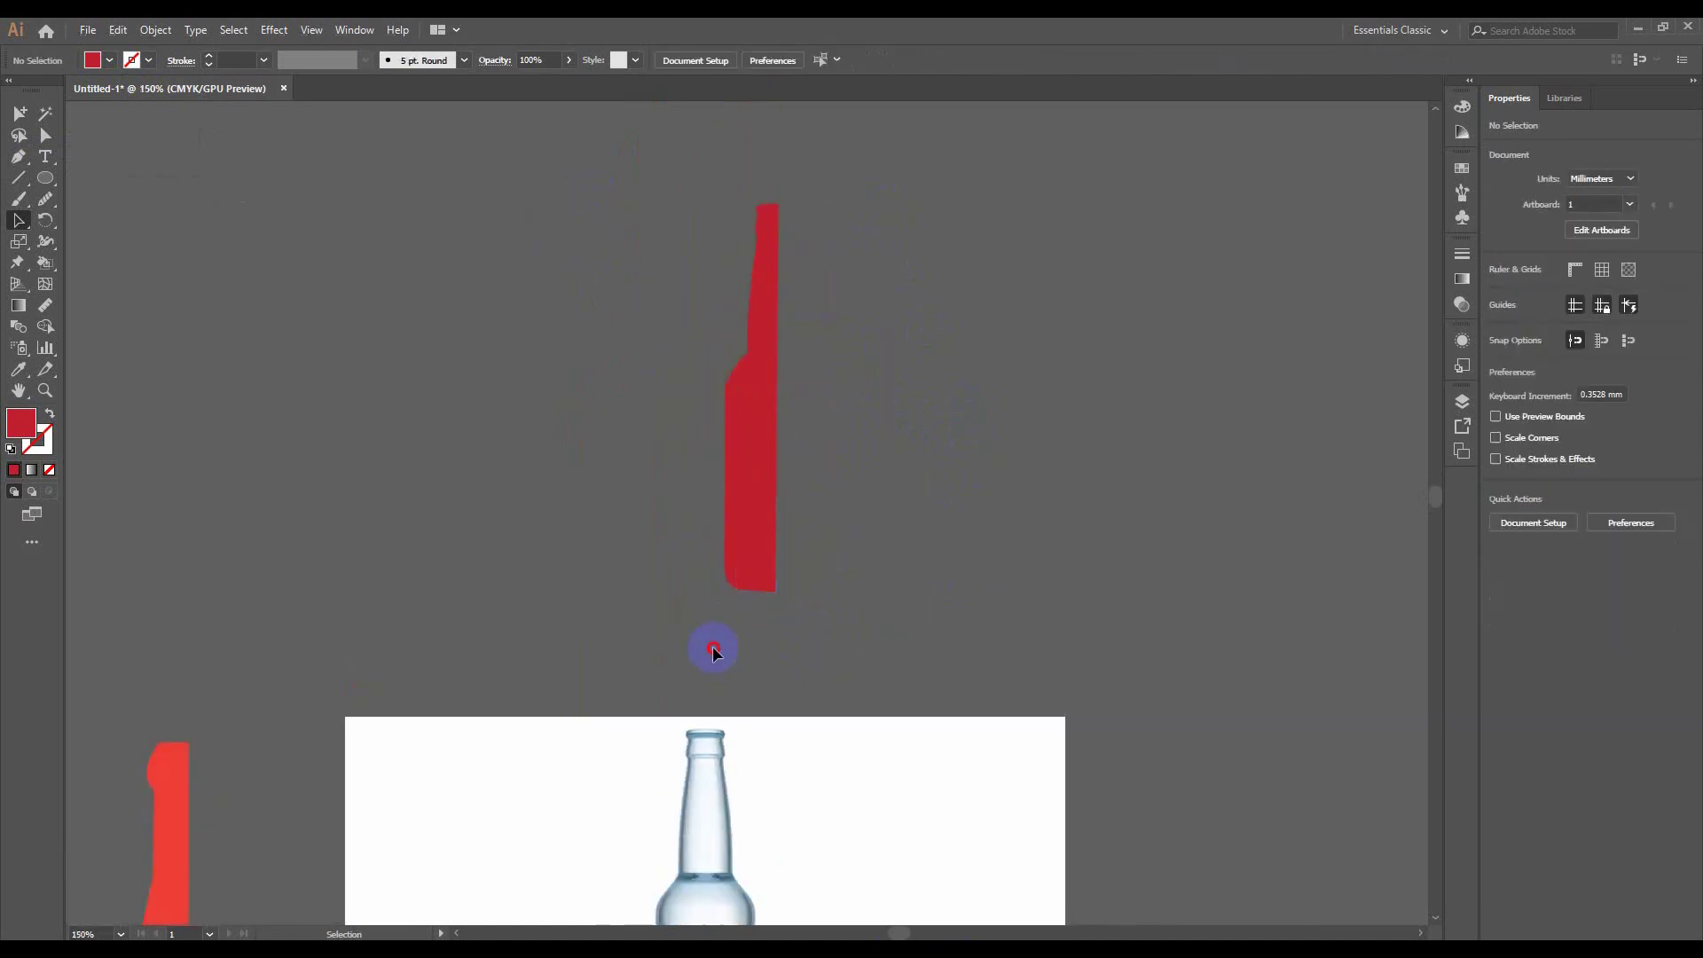
{"action": "scroll", "coordinate": [707, 647], "scroll_direction": "up", "scroll_amount": 2}
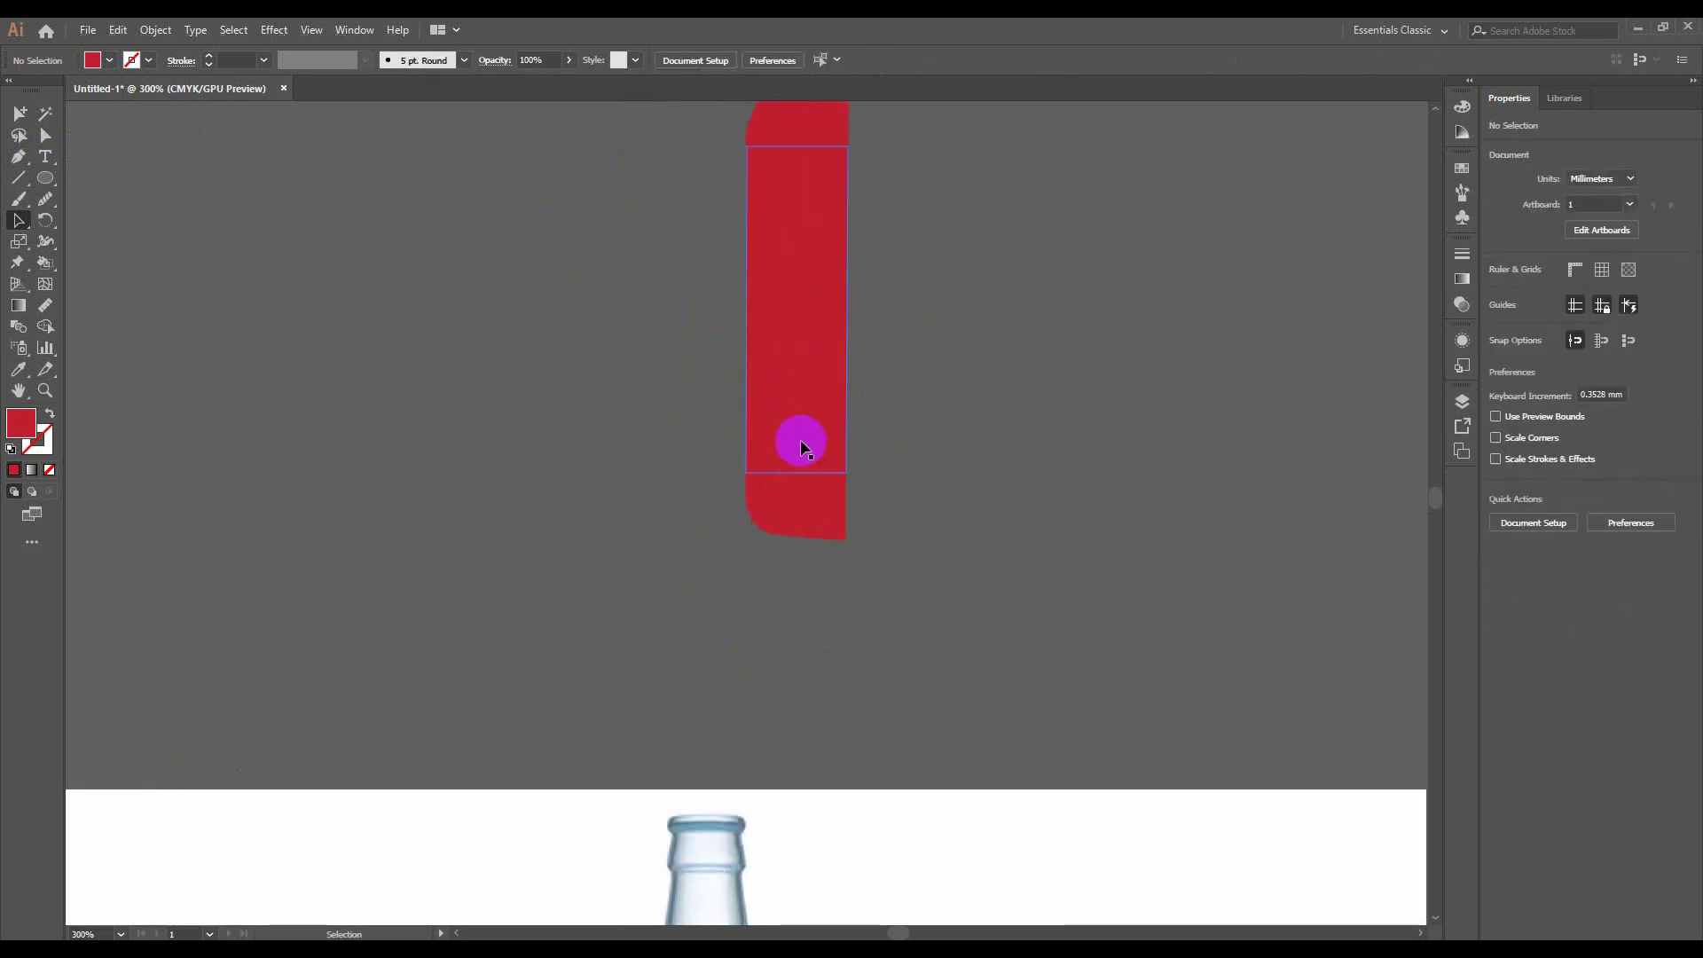
{"action": "left_click", "coordinate": [804, 479]}
{"action": "scroll", "coordinate": [891, 486], "scroll_direction": "down", "scroll_amount": 1}
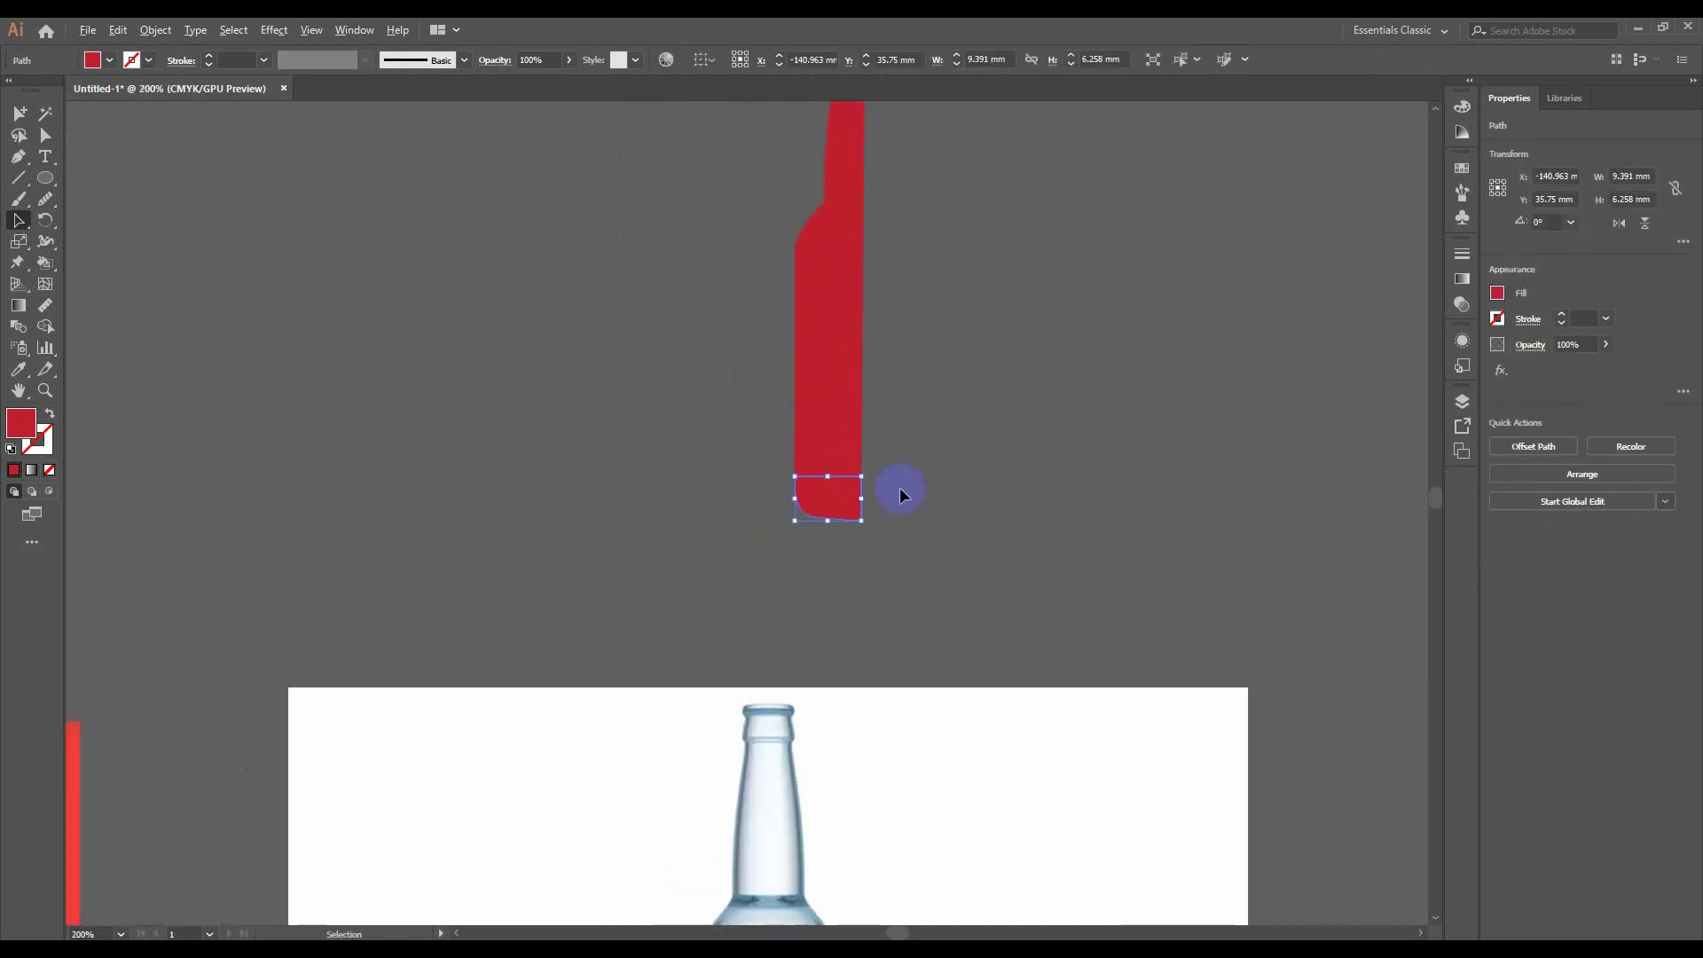
{"action": "left_click", "coordinate": [885, 549]}
{"action": "scroll", "coordinate": [657, 133], "scroll_direction": "up", "scroll_amount": 5}
{"action": "scroll", "coordinate": [772, 334], "scroll_direction": "up", "scroll_amount": 1}
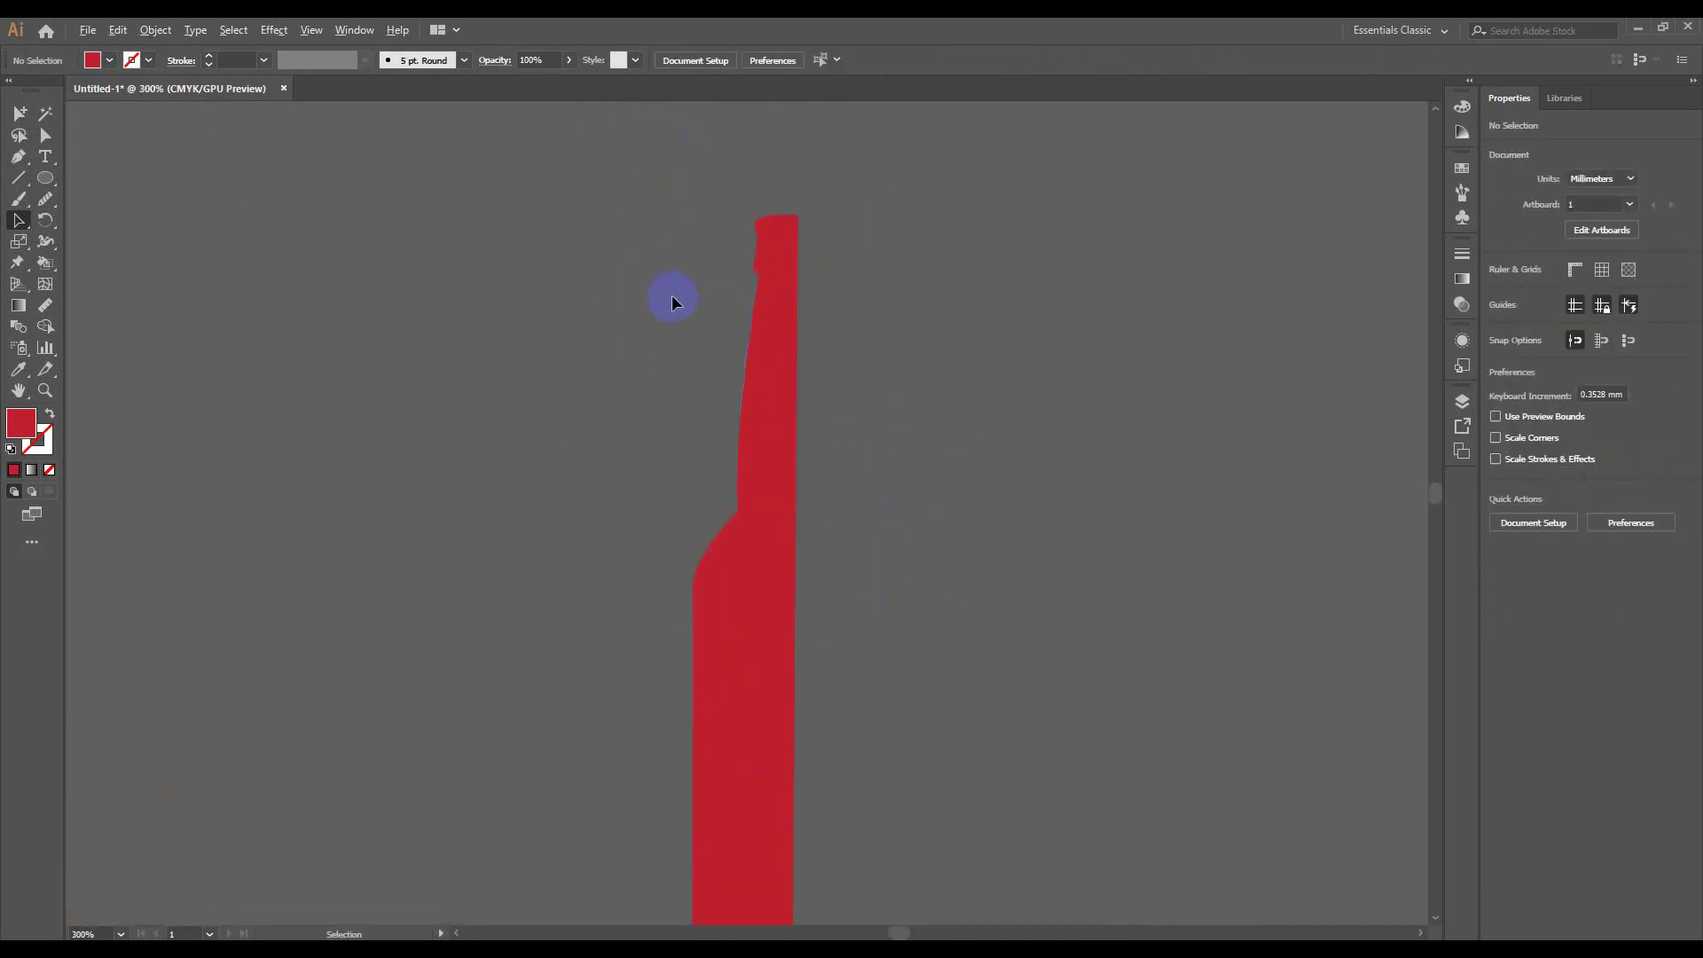
{"action": "scroll", "coordinate": [675, 294], "scroll_direction": "up", "scroll_amount": 1}
{"action": "scroll", "coordinate": [774, 295], "scroll_direction": "up", "scroll_amount": 3}
{"action": "scroll", "coordinate": [770, 274], "scroll_direction": "up", "scroll_amount": 1}
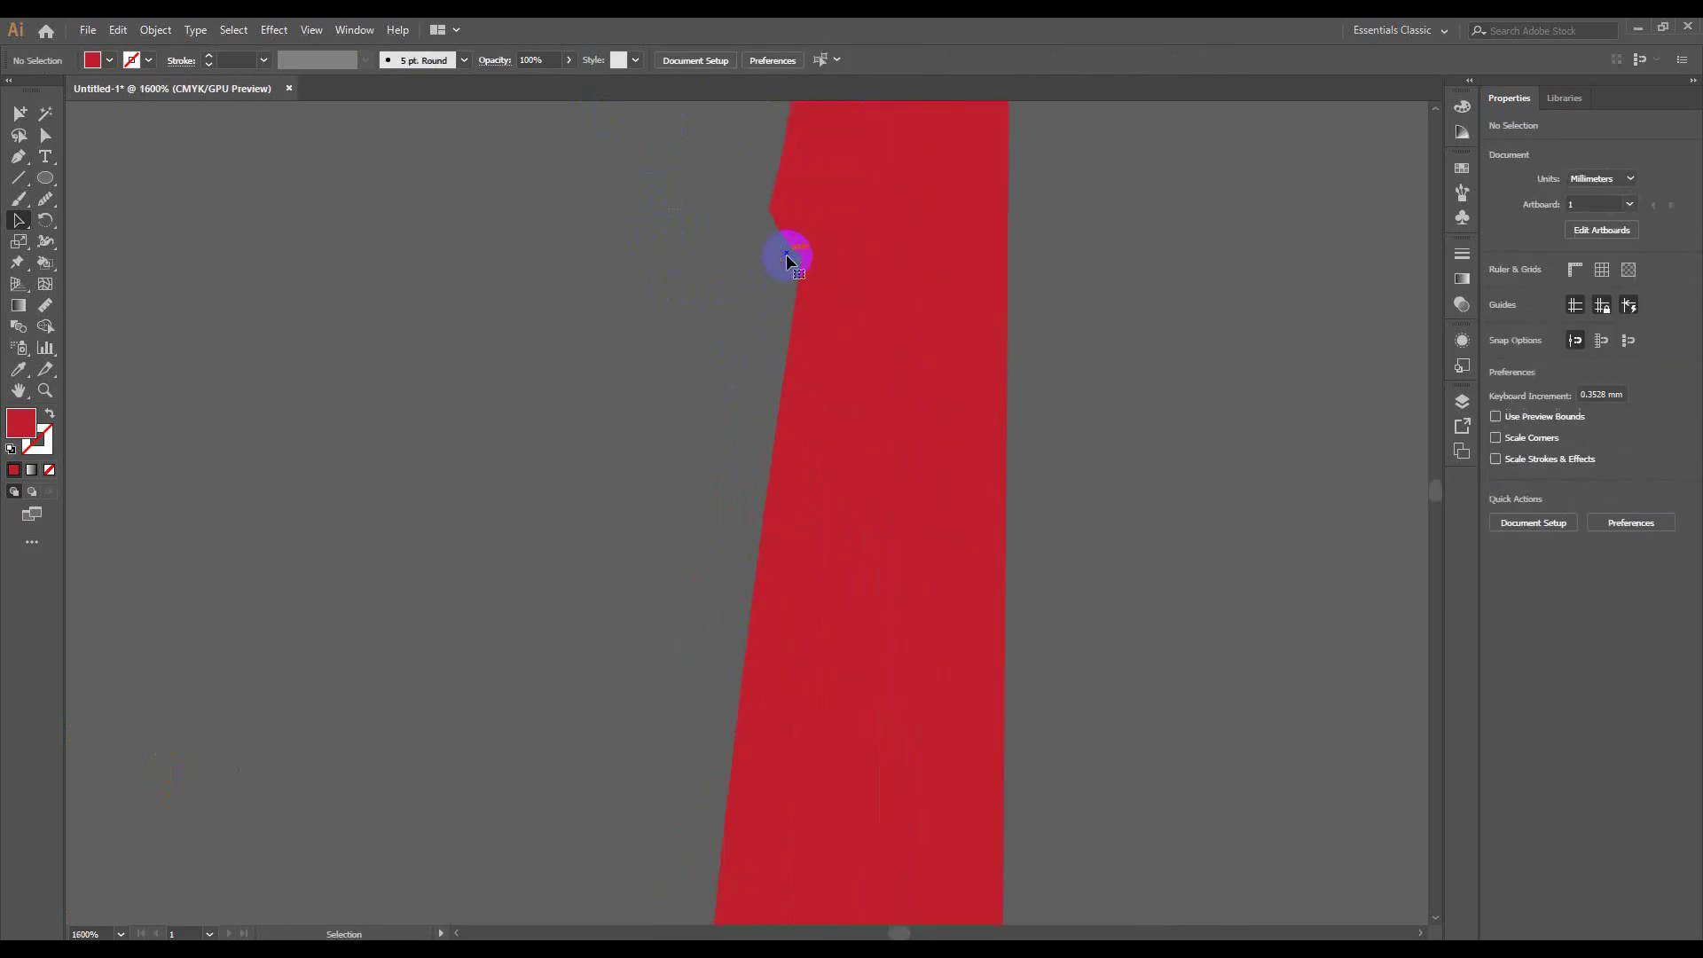
{"action": "scroll", "coordinate": [772, 275], "scroll_direction": "down", "scroll_amount": 4}
{"action": "scroll", "coordinate": [734, 549], "scroll_direction": "up", "scroll_amount": 4}
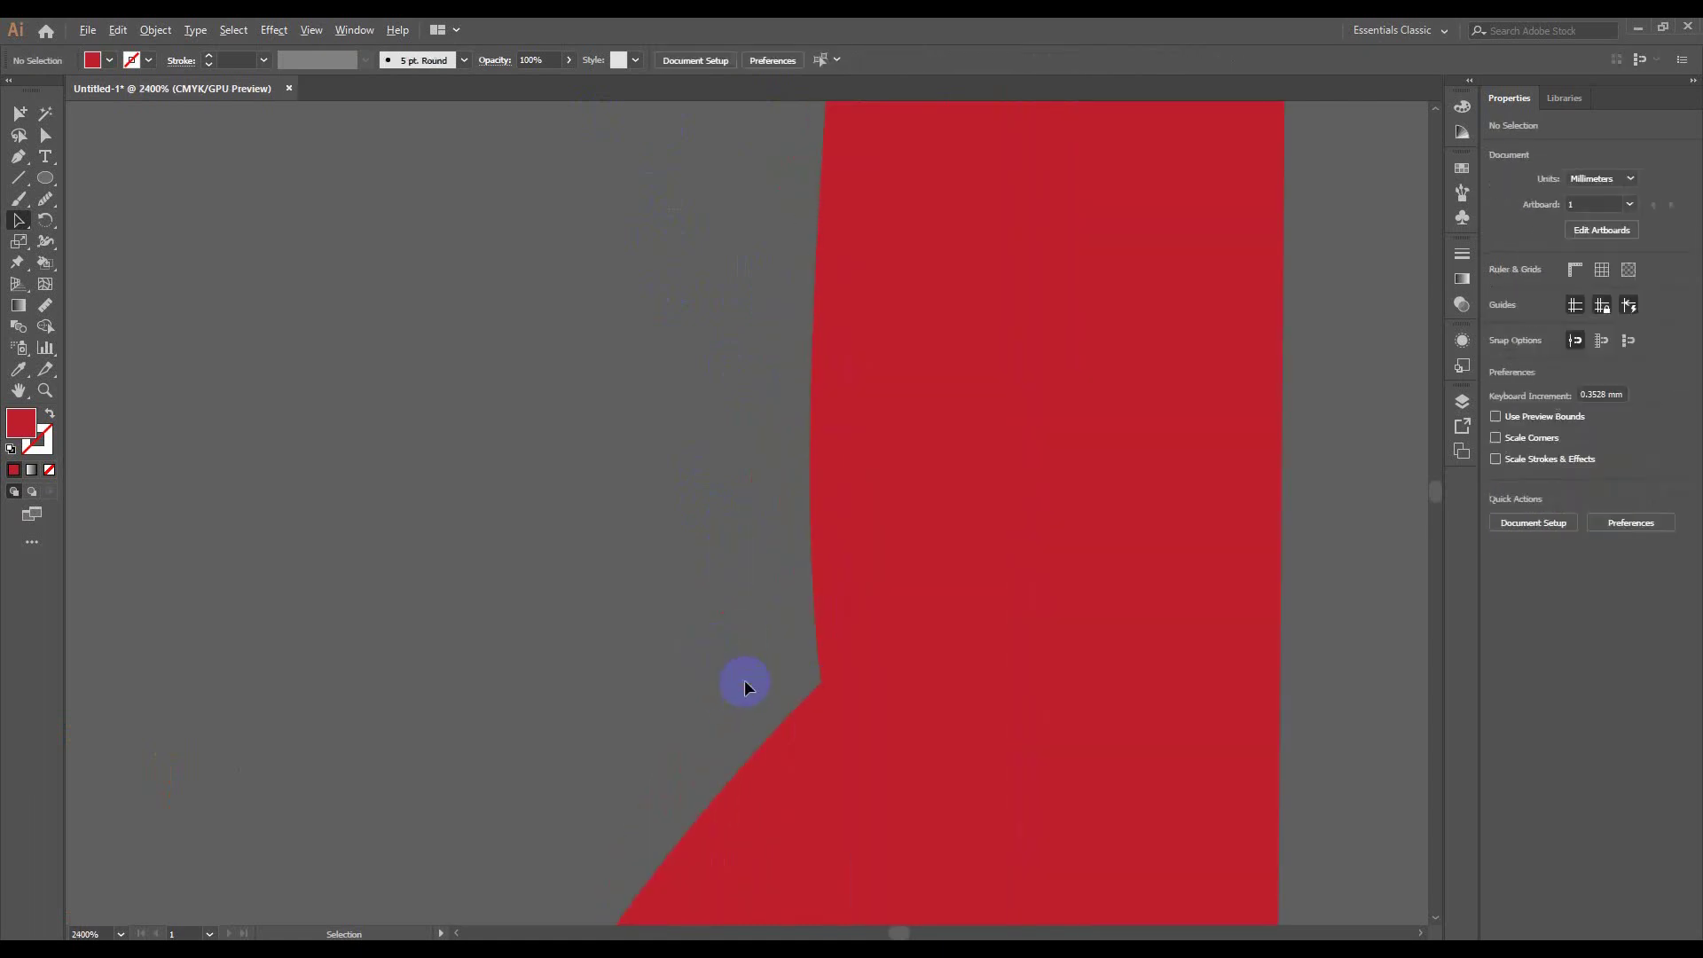
{"action": "scroll", "coordinate": [745, 683], "scroll_direction": "down", "scroll_amount": 1}
{"action": "scroll", "coordinate": [768, 690], "scroll_direction": "down", "scroll_amount": 4}
{"action": "scroll", "coordinate": [745, 564], "scroll_direction": "up", "scroll_amount": 3}
{"action": "scroll", "coordinate": [699, 566], "scroll_direction": "up", "scroll_amount": 2}
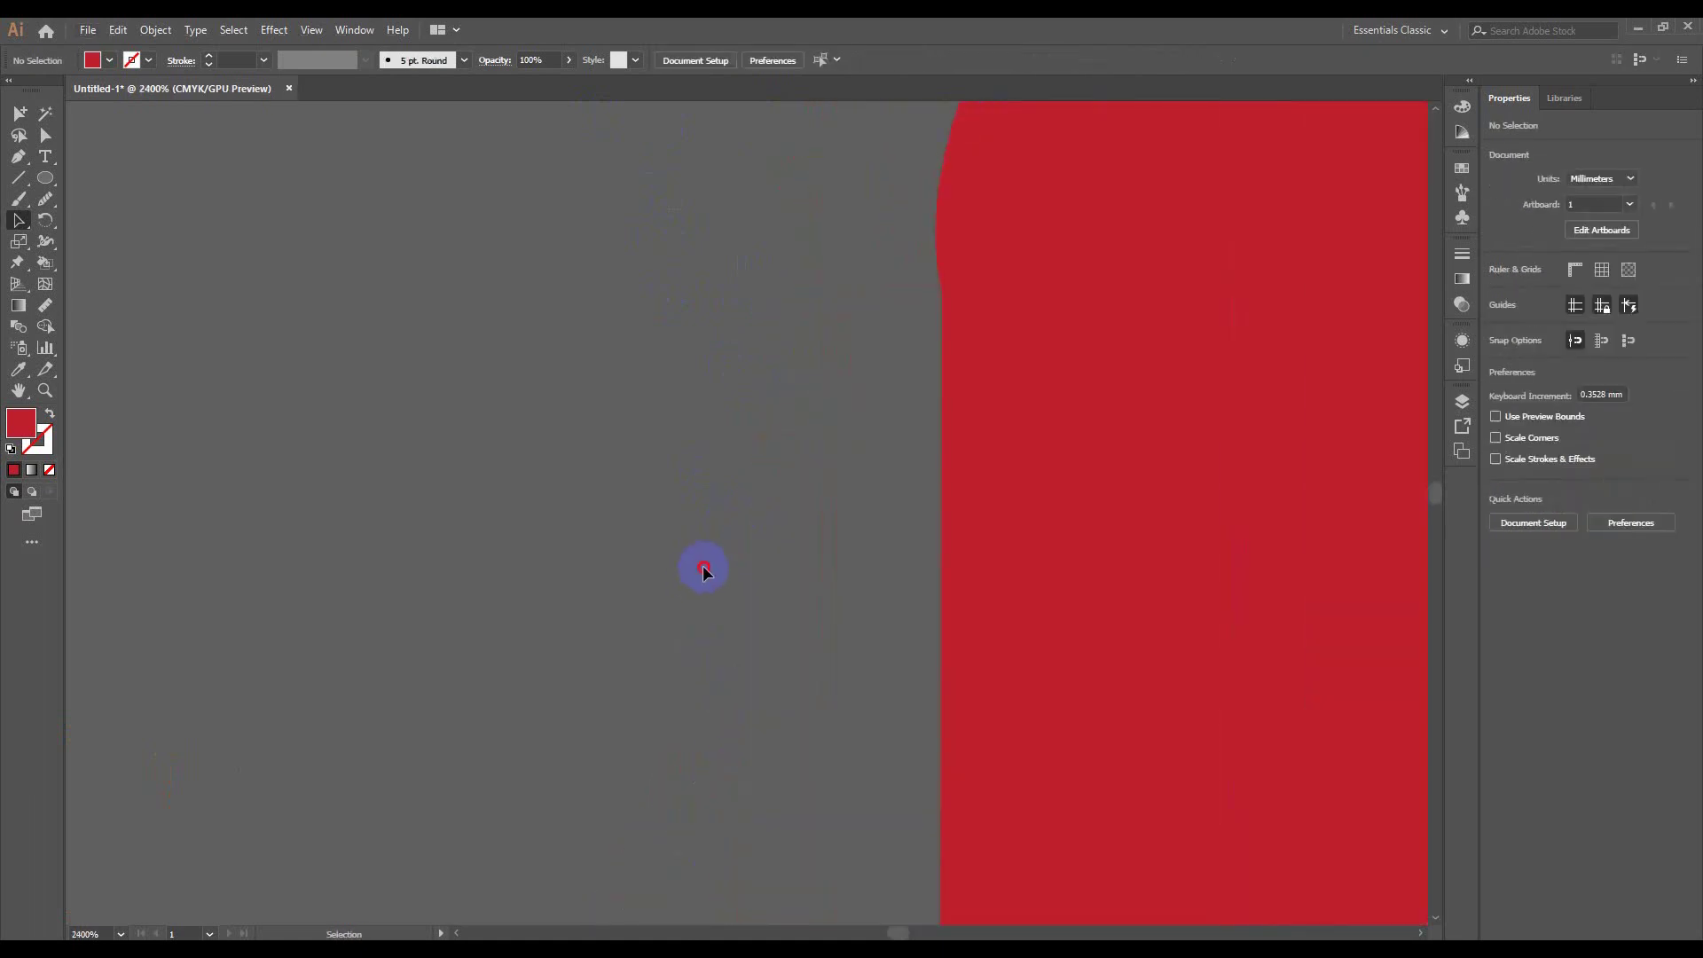
{"action": "left_click", "coordinate": [794, 294]}
{"action": "left_click", "coordinate": [818, 342]}
{"action": "scroll", "coordinate": [829, 373], "scroll_direction": "down", "scroll_amount": 4}
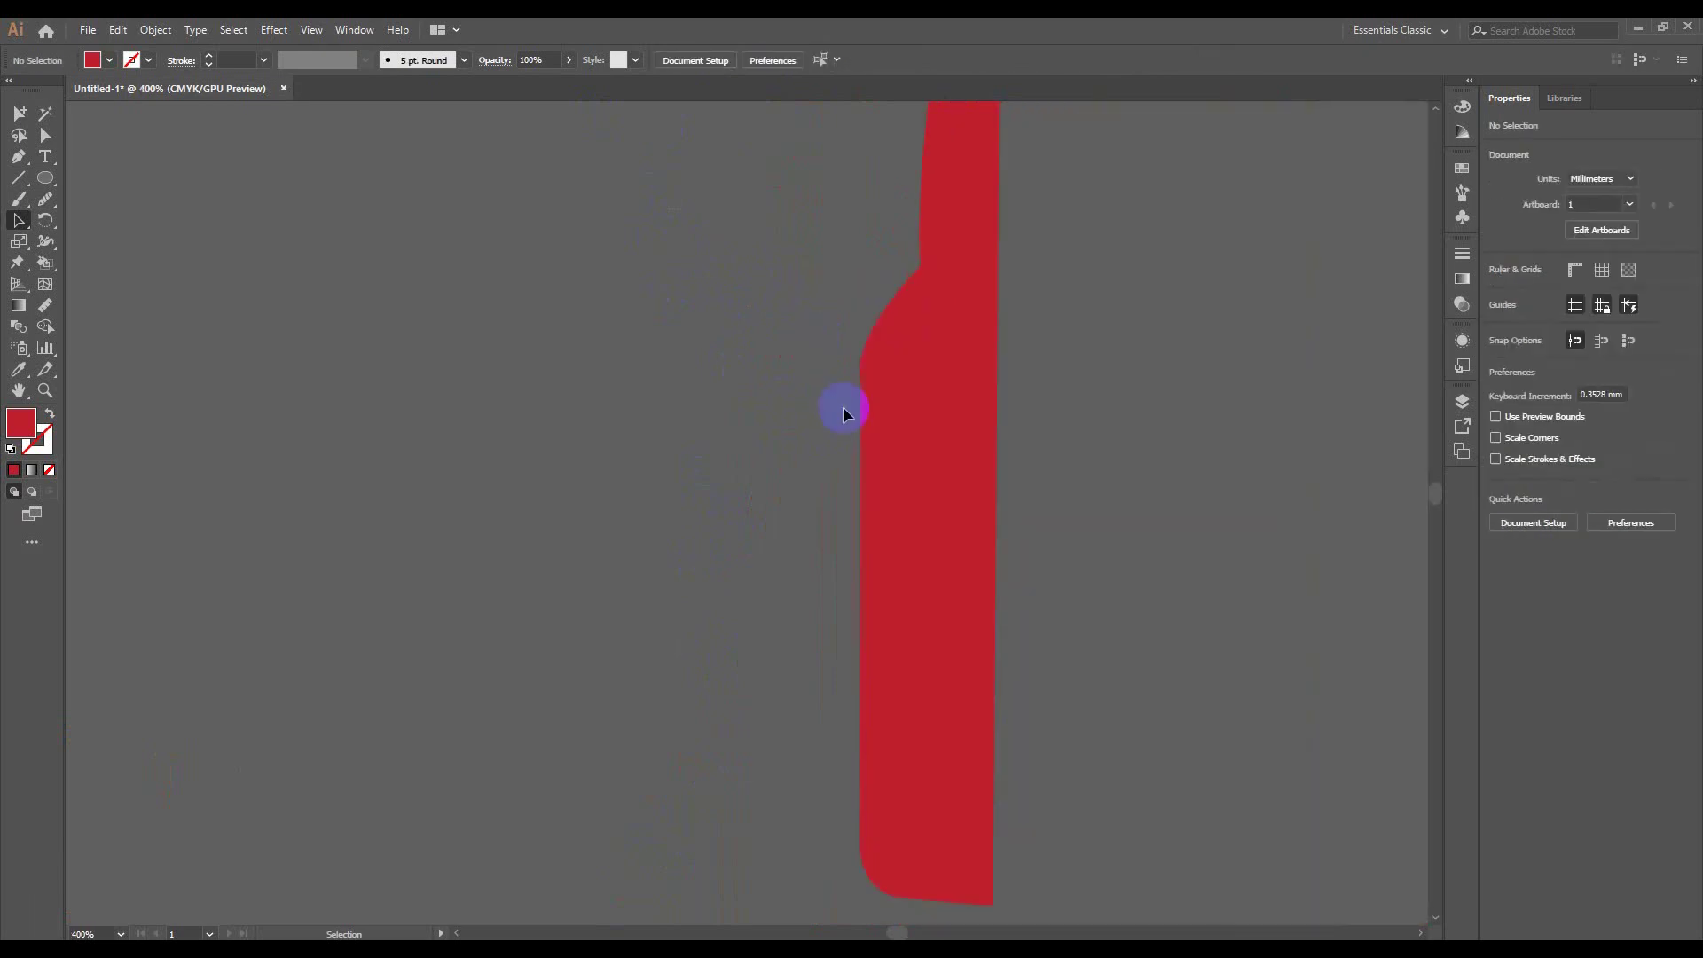
{"action": "scroll", "coordinate": [843, 406], "scroll_direction": "down", "scroll_amount": 1}
{"action": "left_click_drag", "start_coordinate": [901, 140], "coordinate": [901, 679]}
{"action": "scroll", "coordinate": [931, 630], "scroll_direction": "down", "scroll_amount": 2}
{"action": "scroll", "coordinate": [733, 532], "scroll_direction": "right", "scroll_amount": 3}
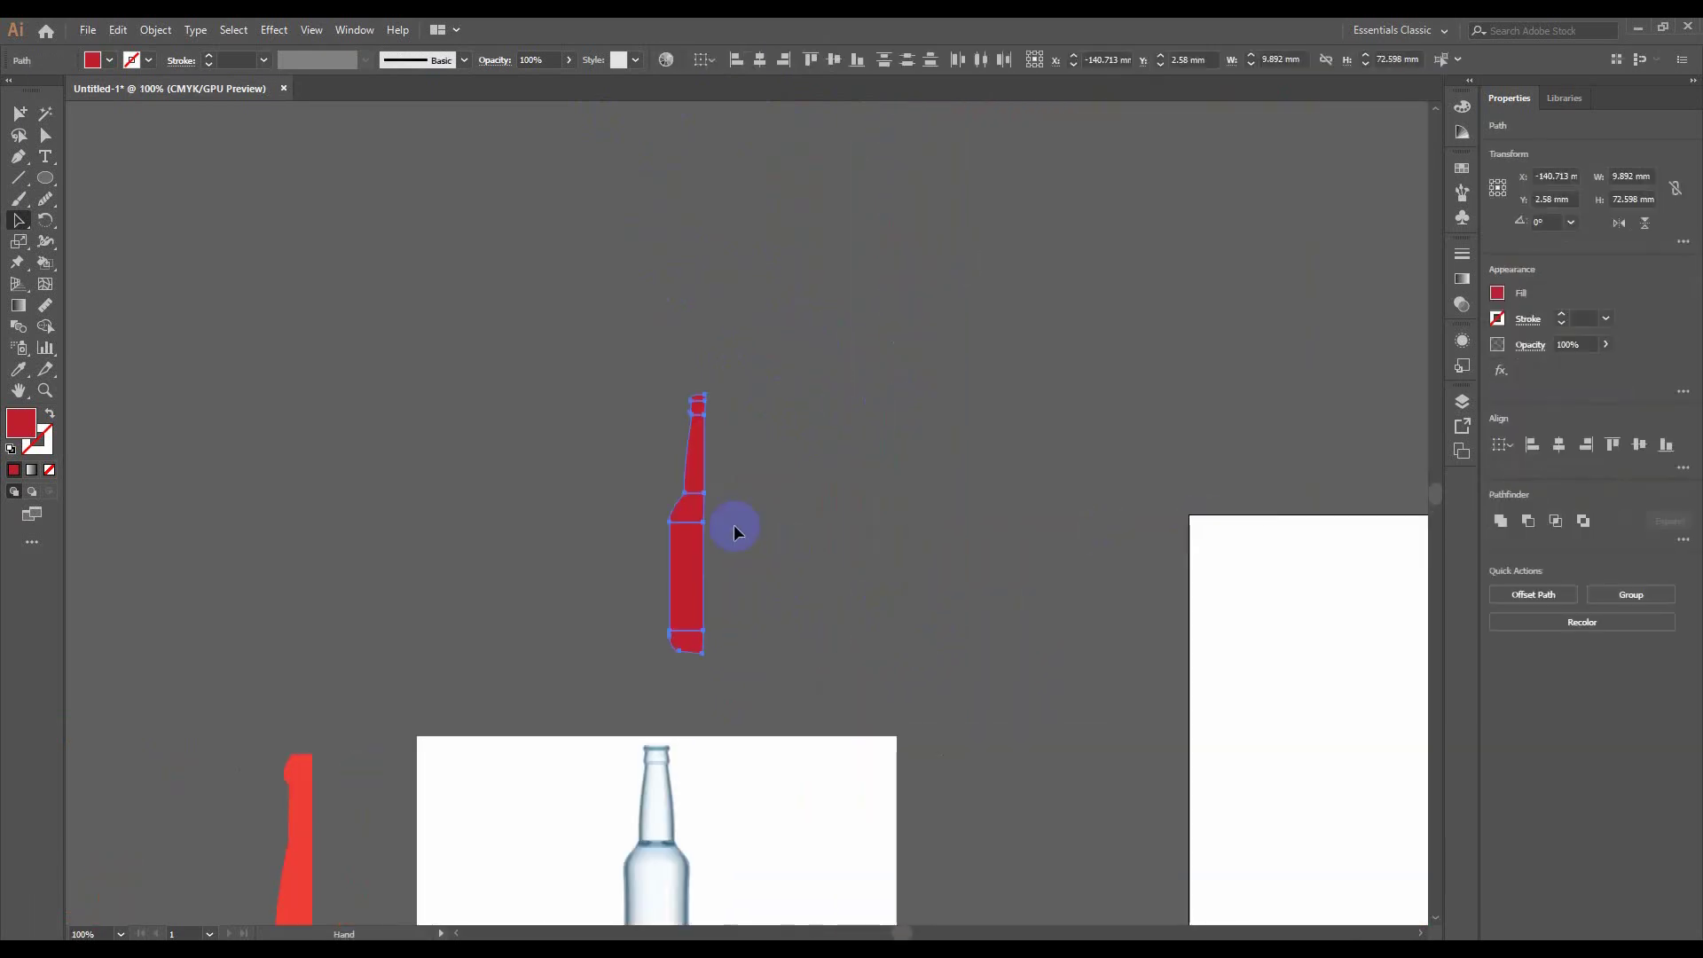
Marquee-select all the red bottle pieces and group them with Object > Group
{"action": "left_click_drag", "start_coordinate": [866, 562], "coordinate": [1067, 548]}
{"action": "left_click", "coordinate": [1067, 548]}
{"action": "scroll", "coordinate": [885, 362], "scroll_direction": "up", "scroll_amount": 1}
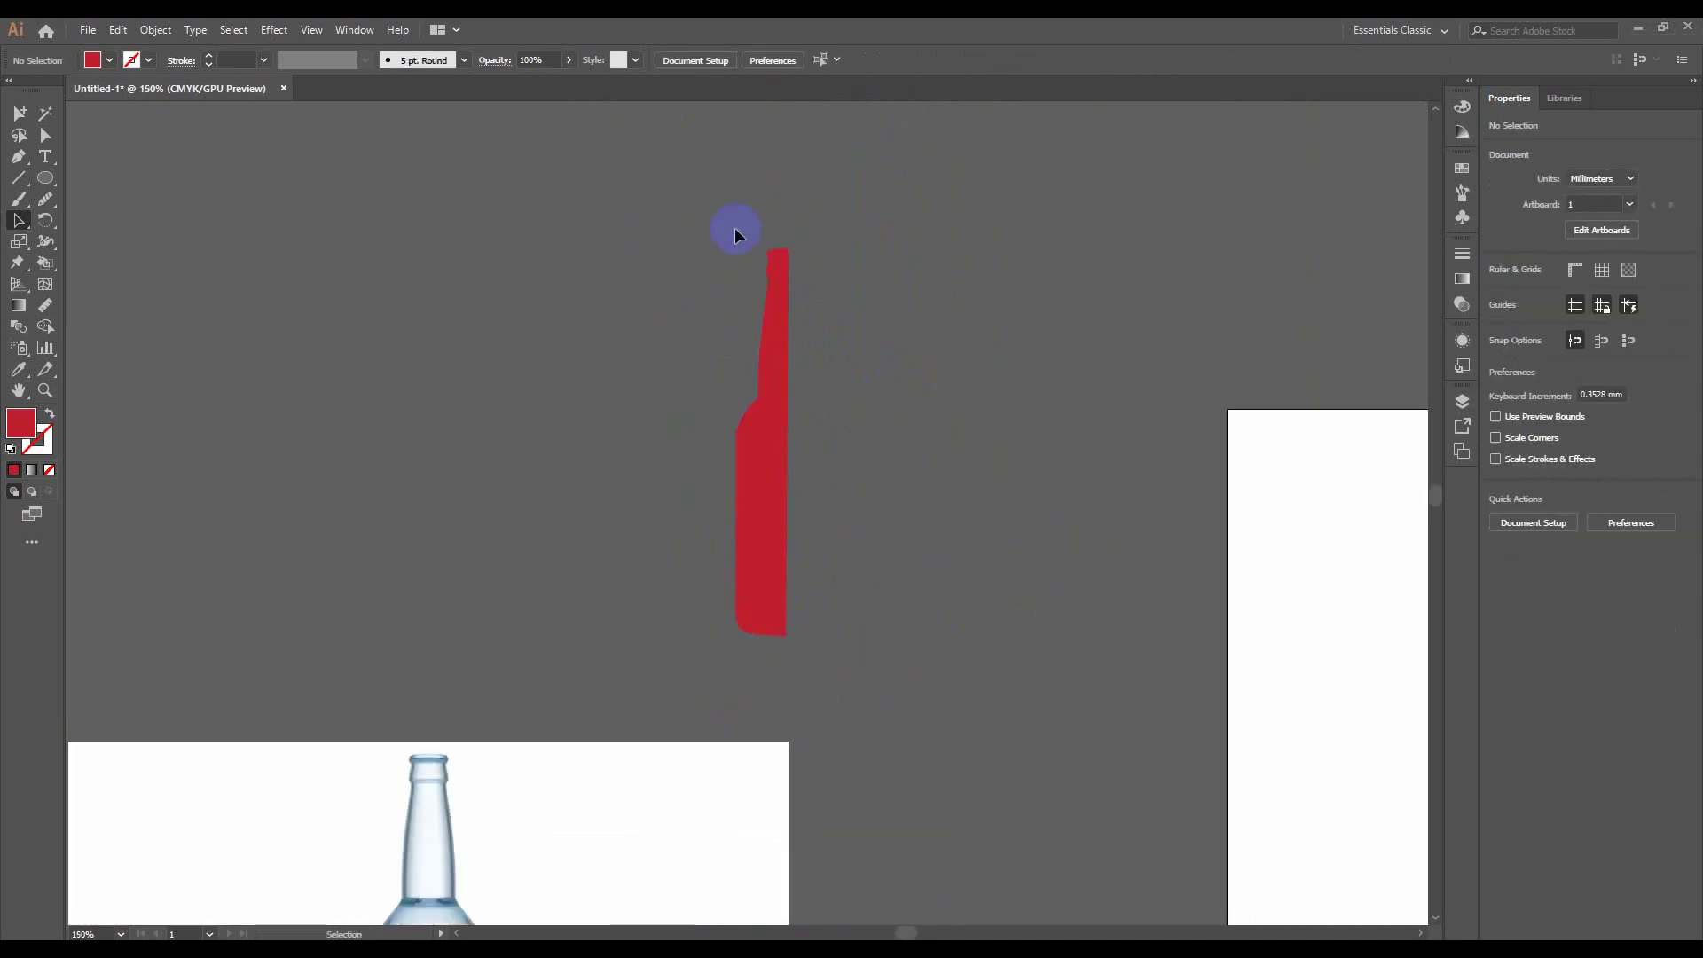
{"action": "left_click_drag", "start_coordinate": [871, 656], "coordinate": [785, 496]}
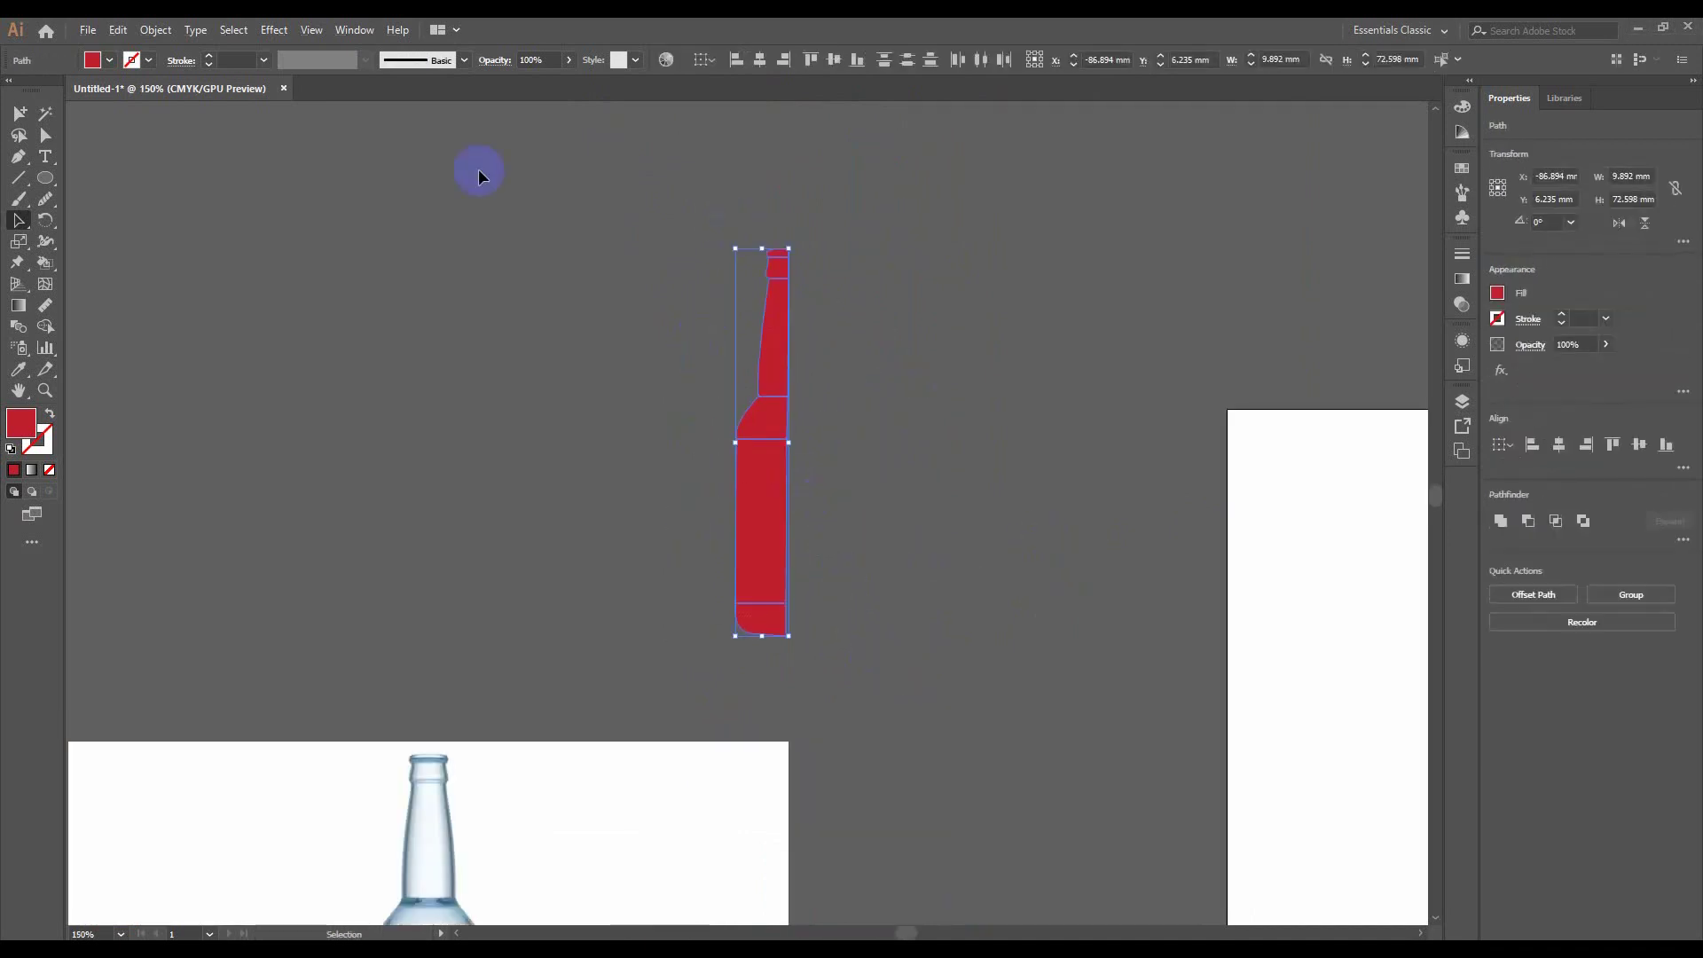
{"action": "left_click", "coordinate": [149, 34]}
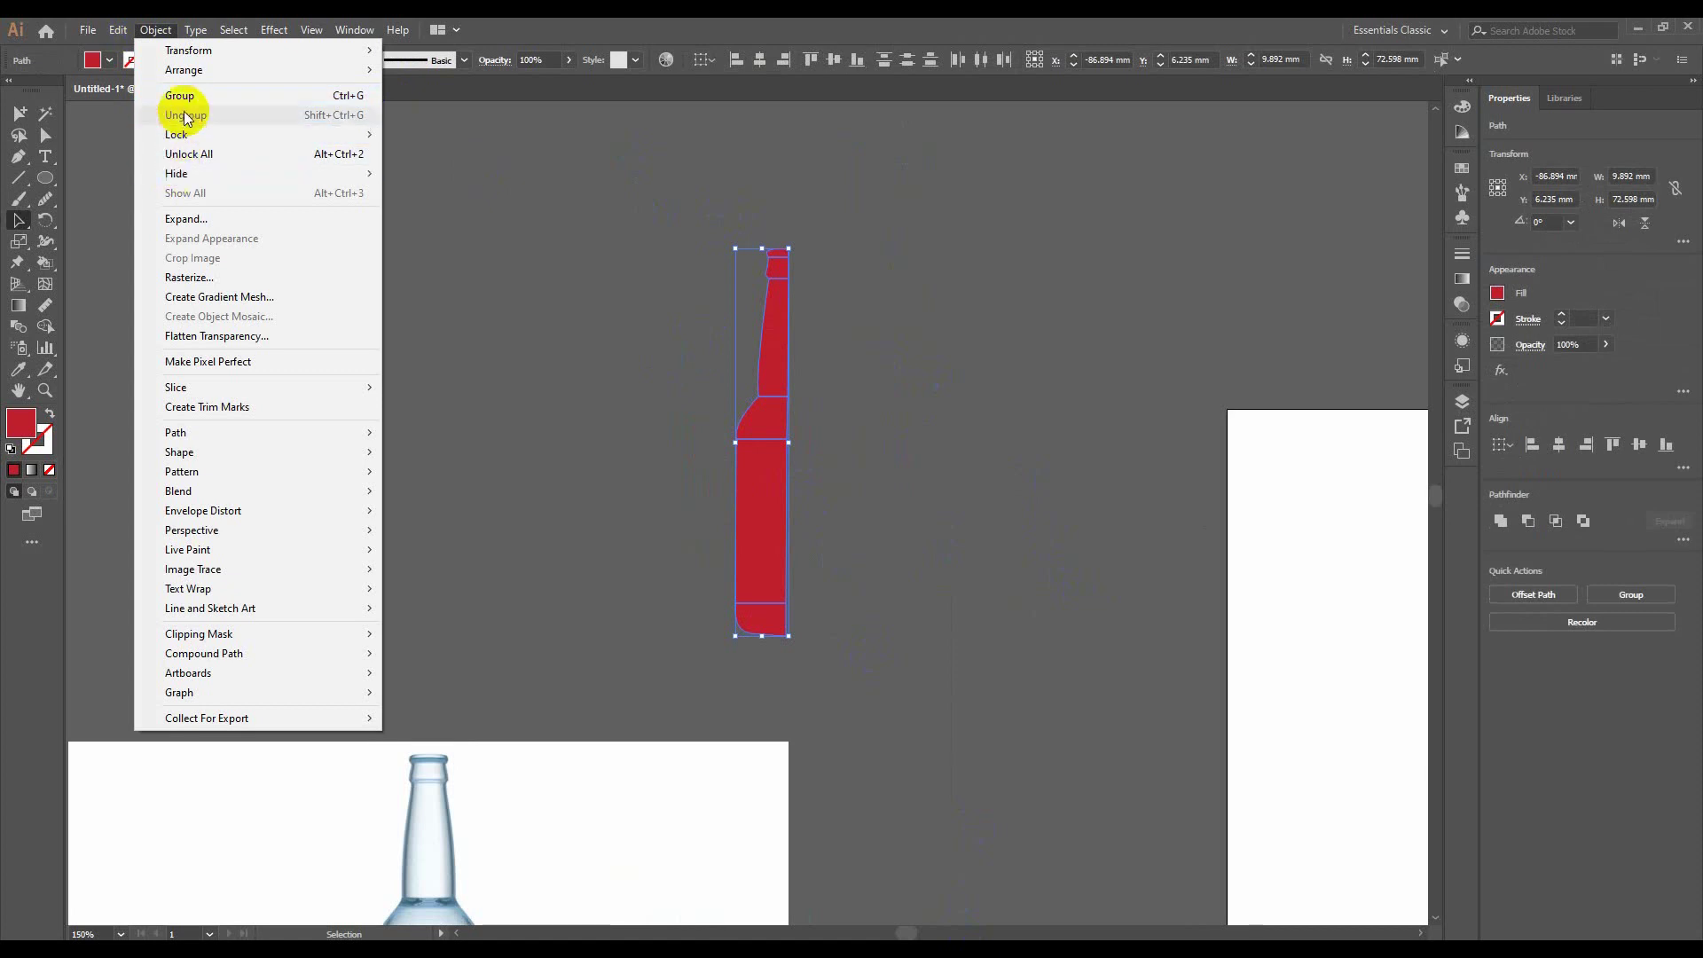
{"action": "left_click", "coordinate": [185, 96]}
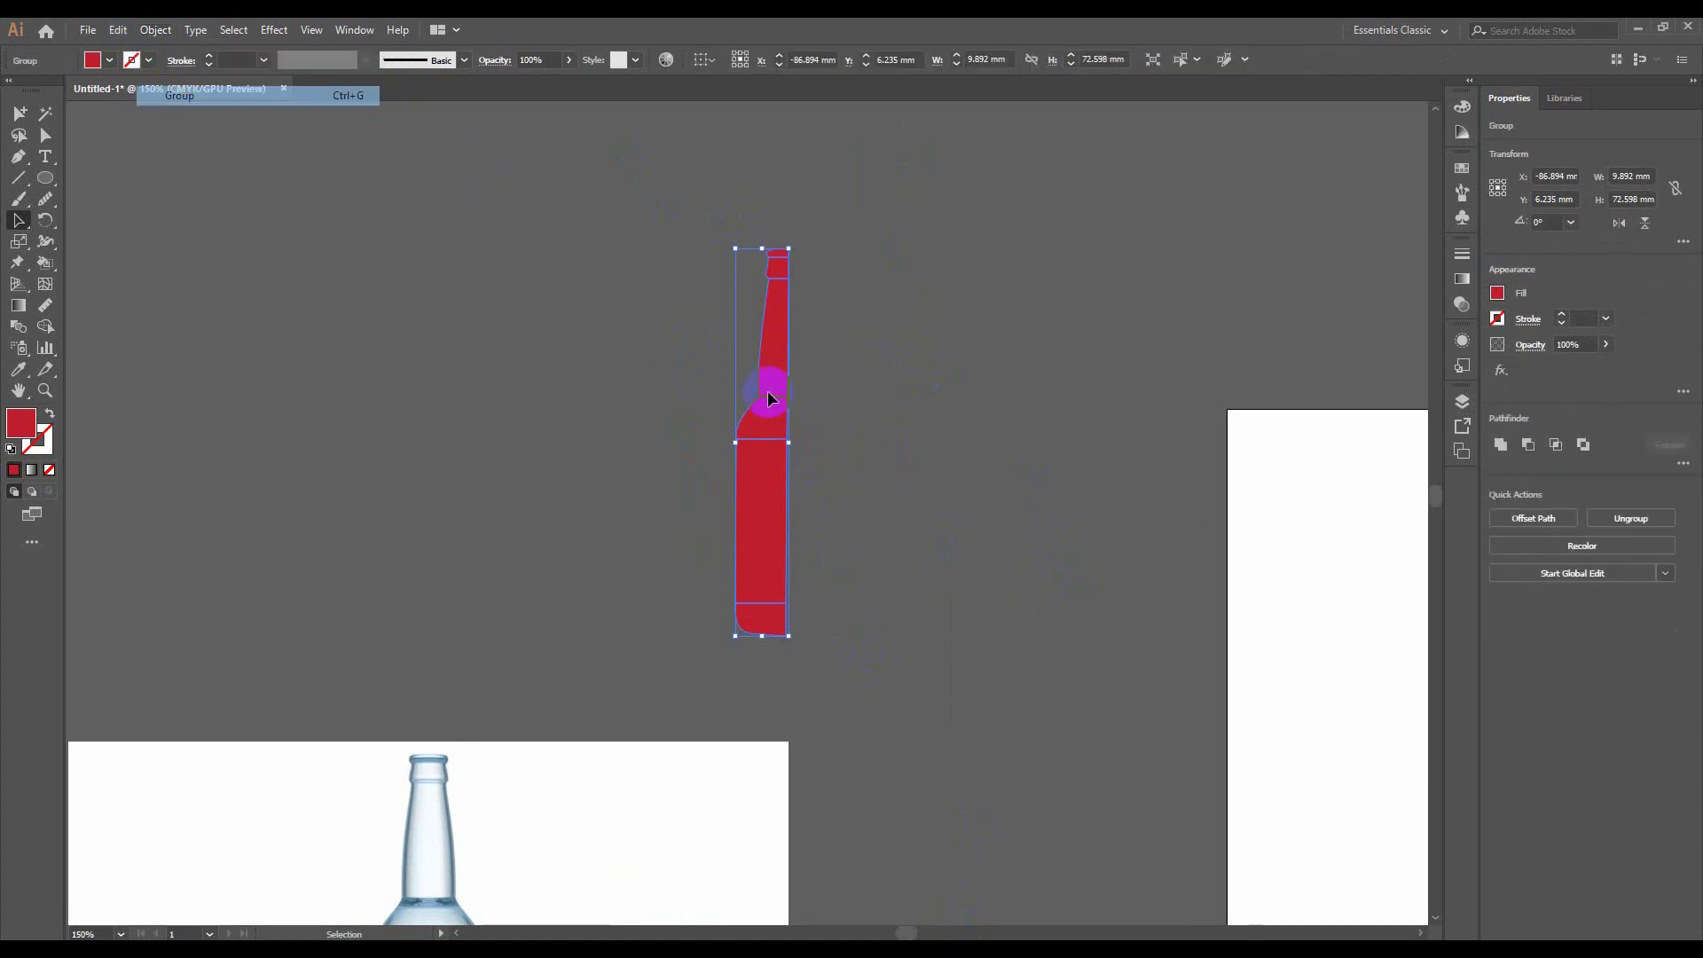
{"action": "left_click", "coordinate": [898, 417]}
{"action": "scroll", "coordinate": [869, 631], "scroll_direction": "down", "scroll_amount": 1}
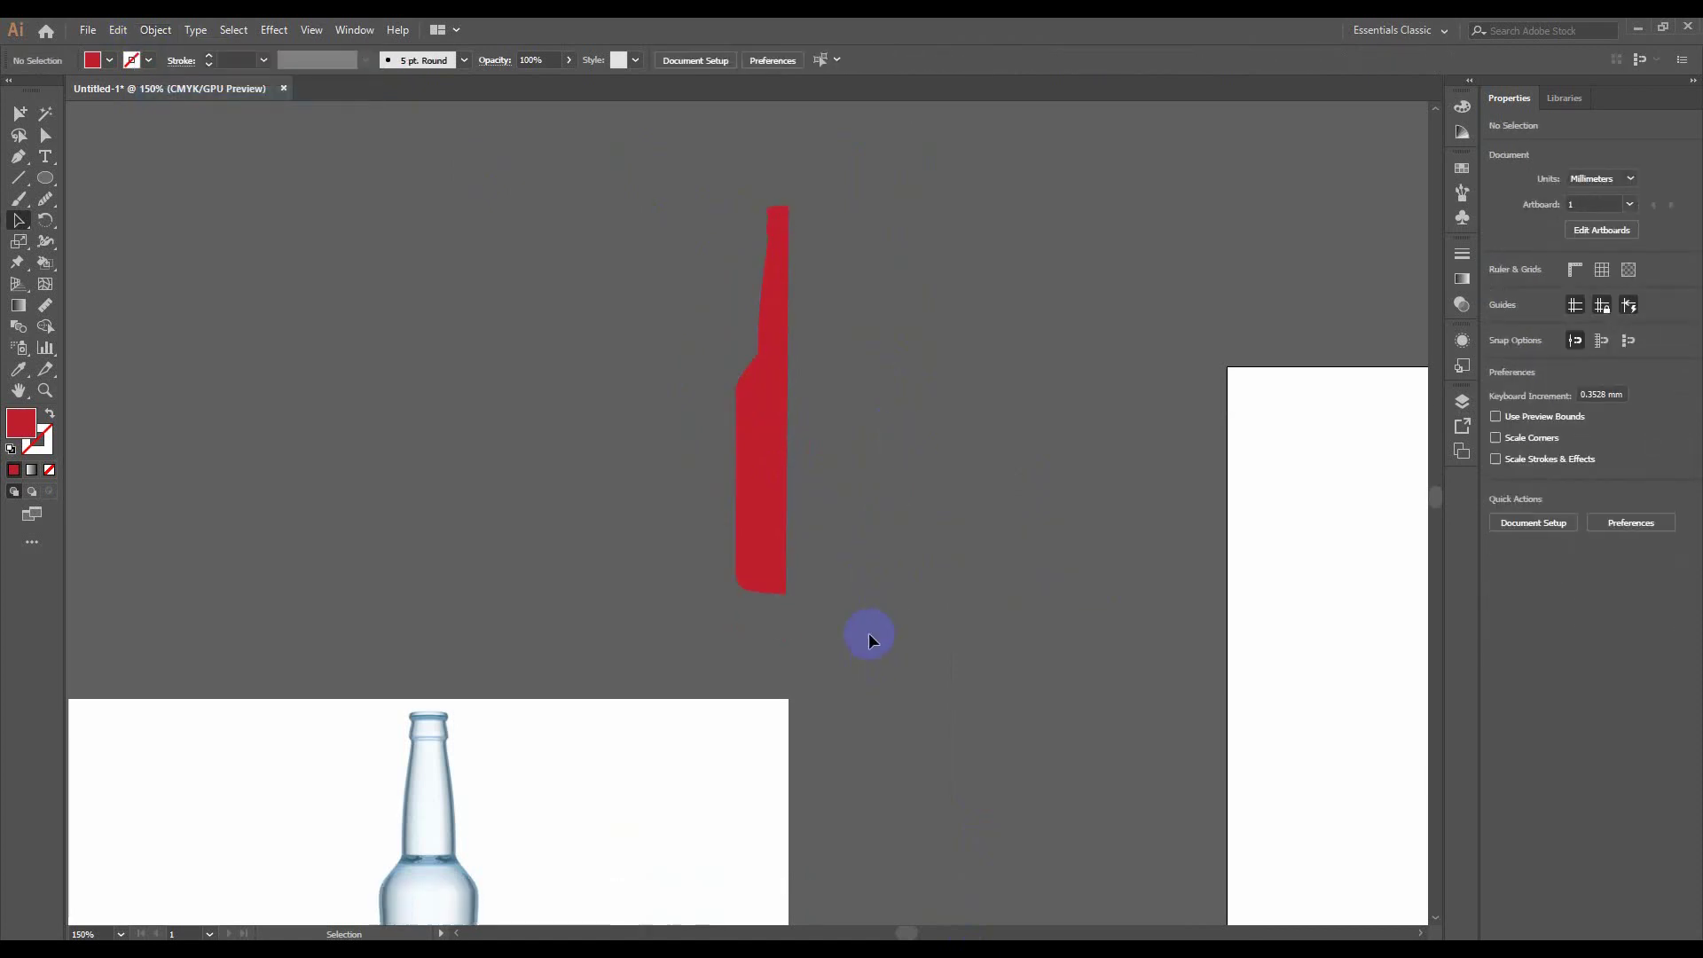
Select the grouped red bottle and browse the Effect menu
{"action": "left_click", "coordinate": [272, 31]}
{"action": "left_click", "coordinate": [774, 350]}
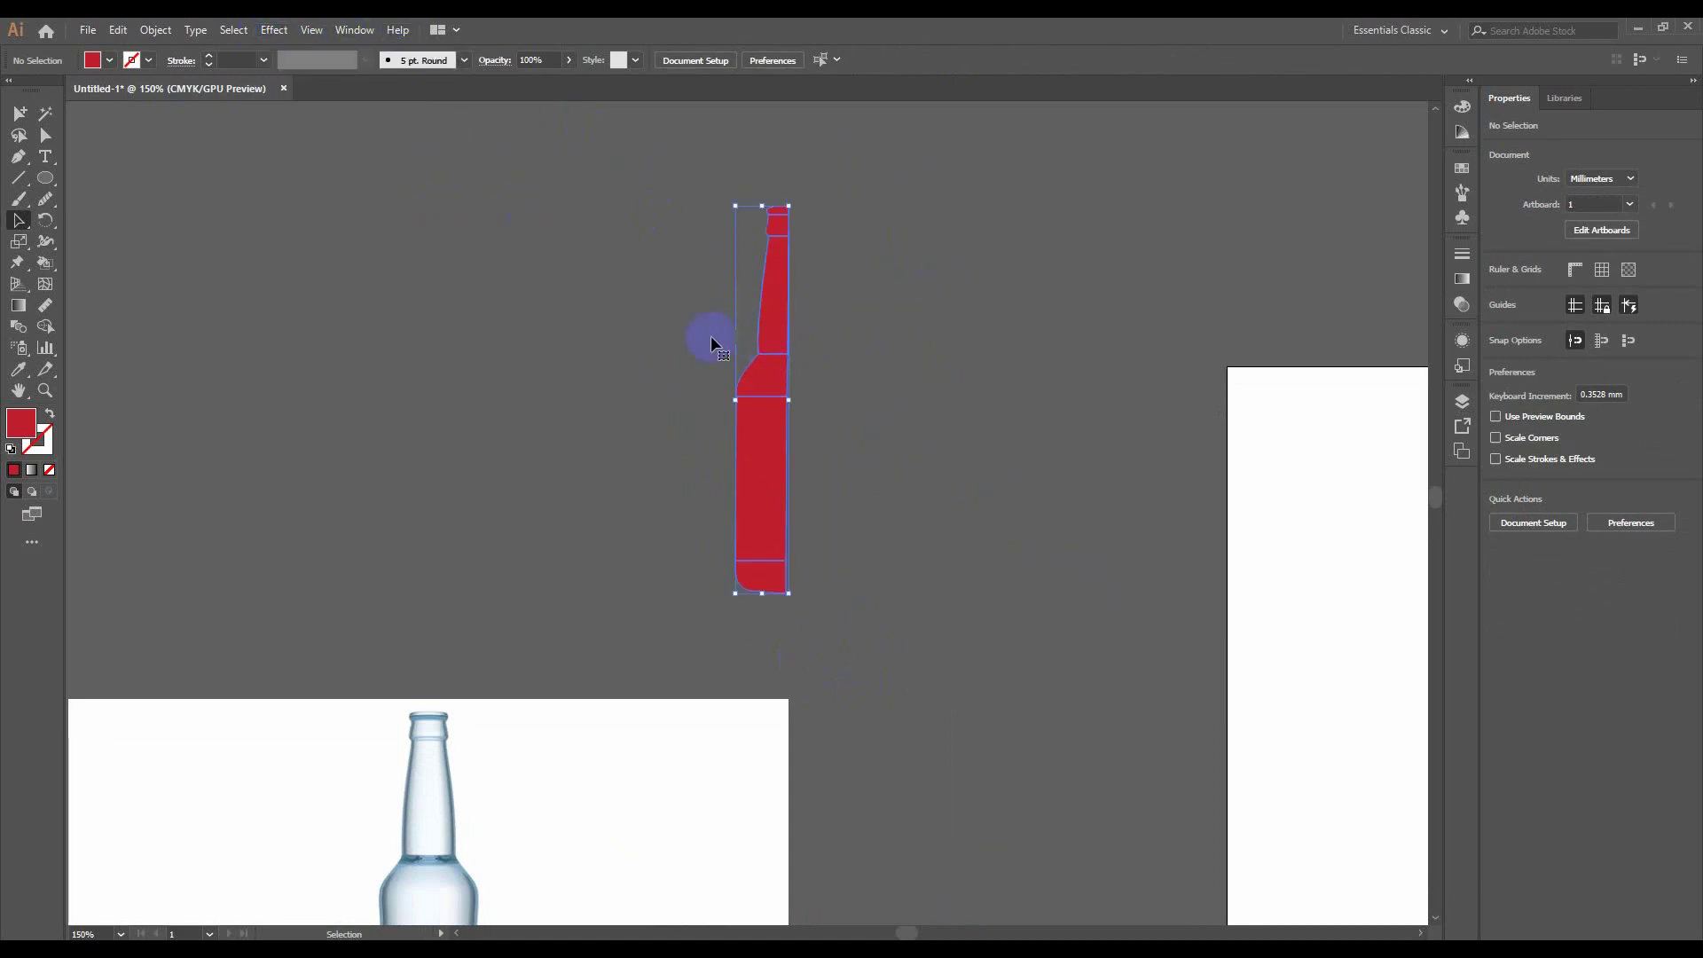
{"action": "left_click", "coordinate": [274, 32]}
{"action": "mouse_move", "coordinate": [319, 117]}
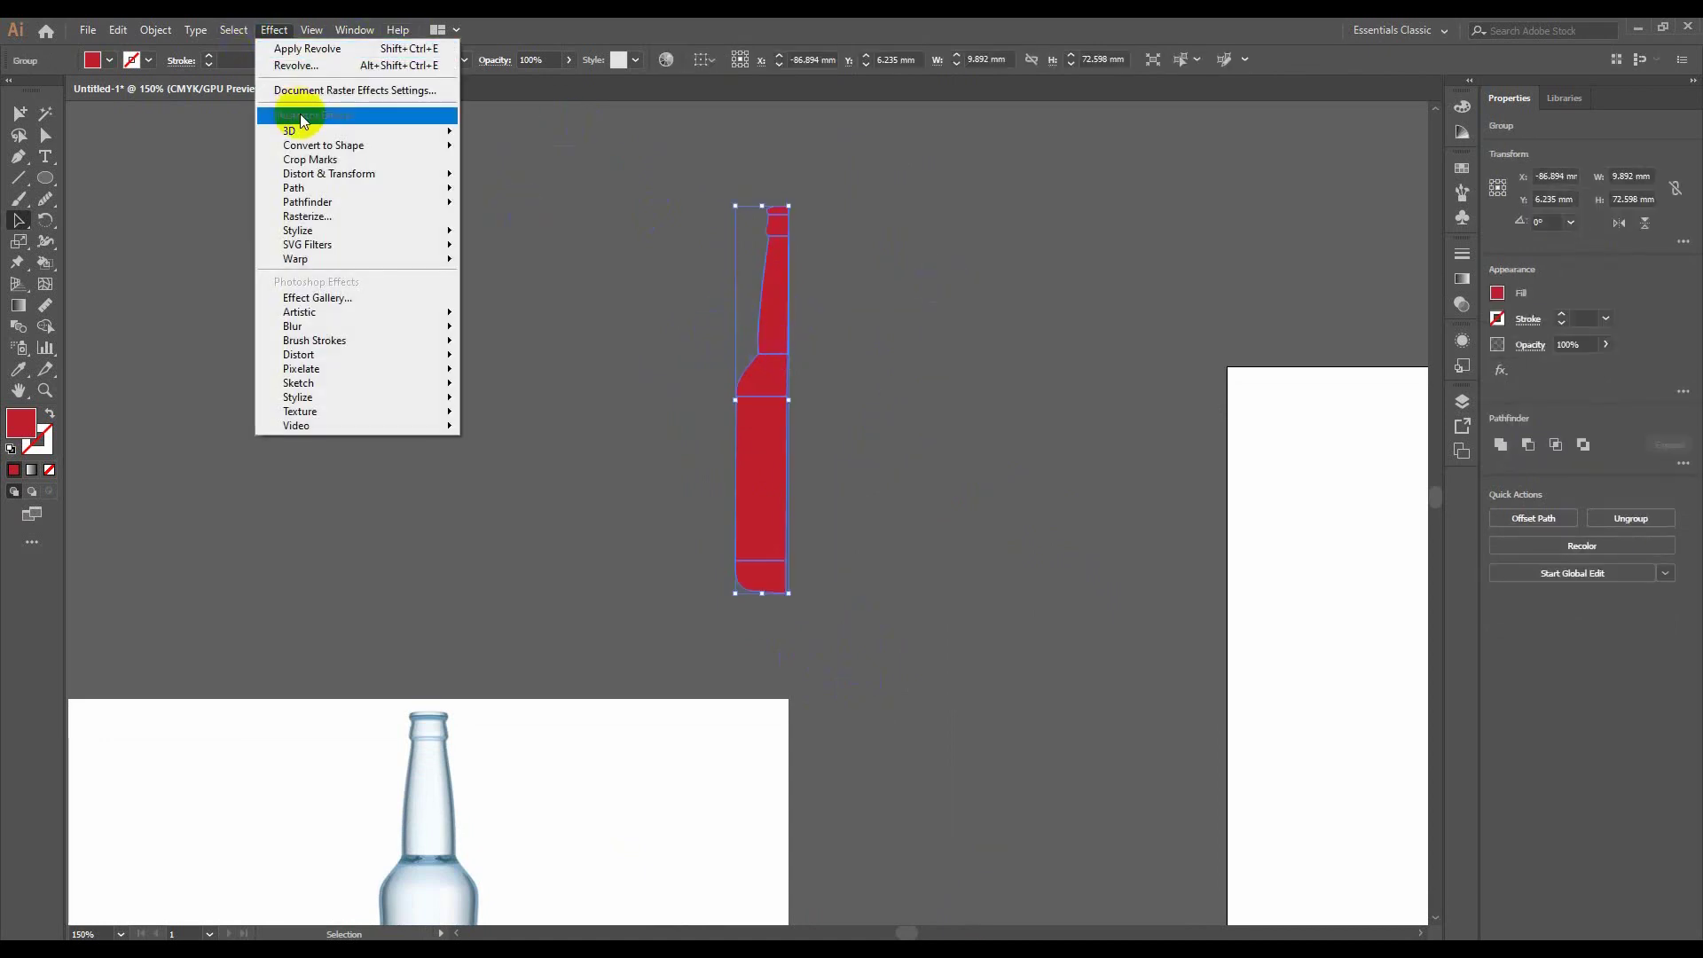
Apply a 3D Revolve preview to the group, revolving 360° from the Right Edge
{"action": "left_click", "coordinate": [508, 153]}
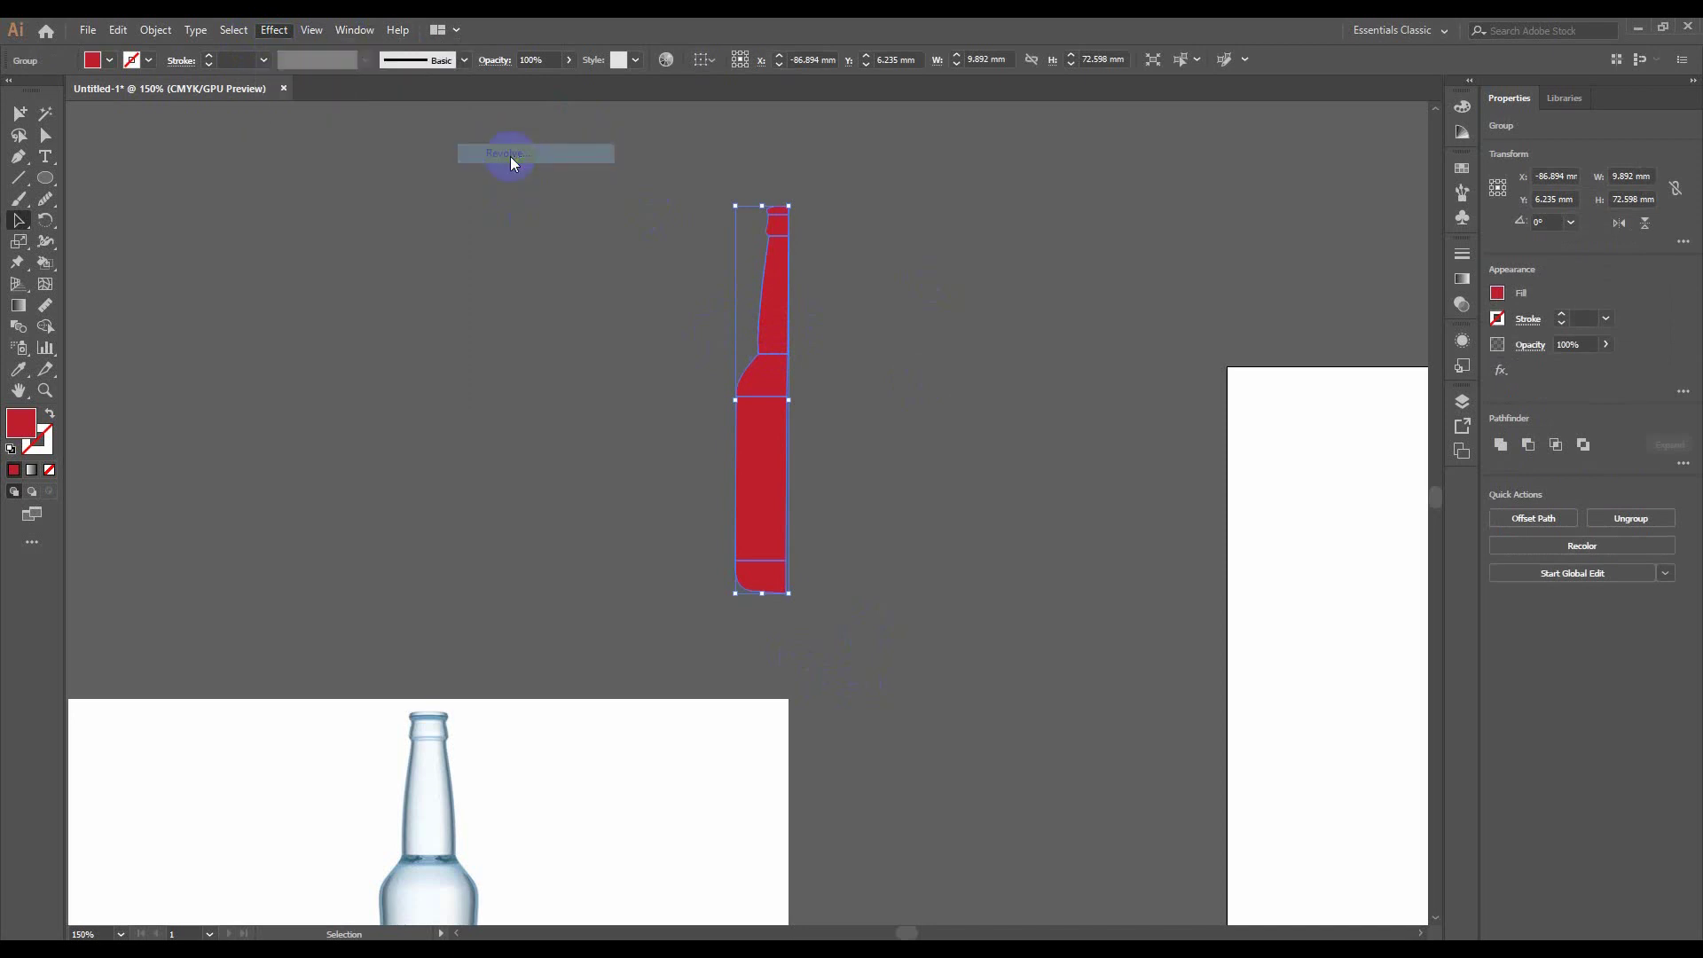
{"action": "left_click_drag", "start_coordinate": [1079, 200], "coordinate": [1177, 196]}
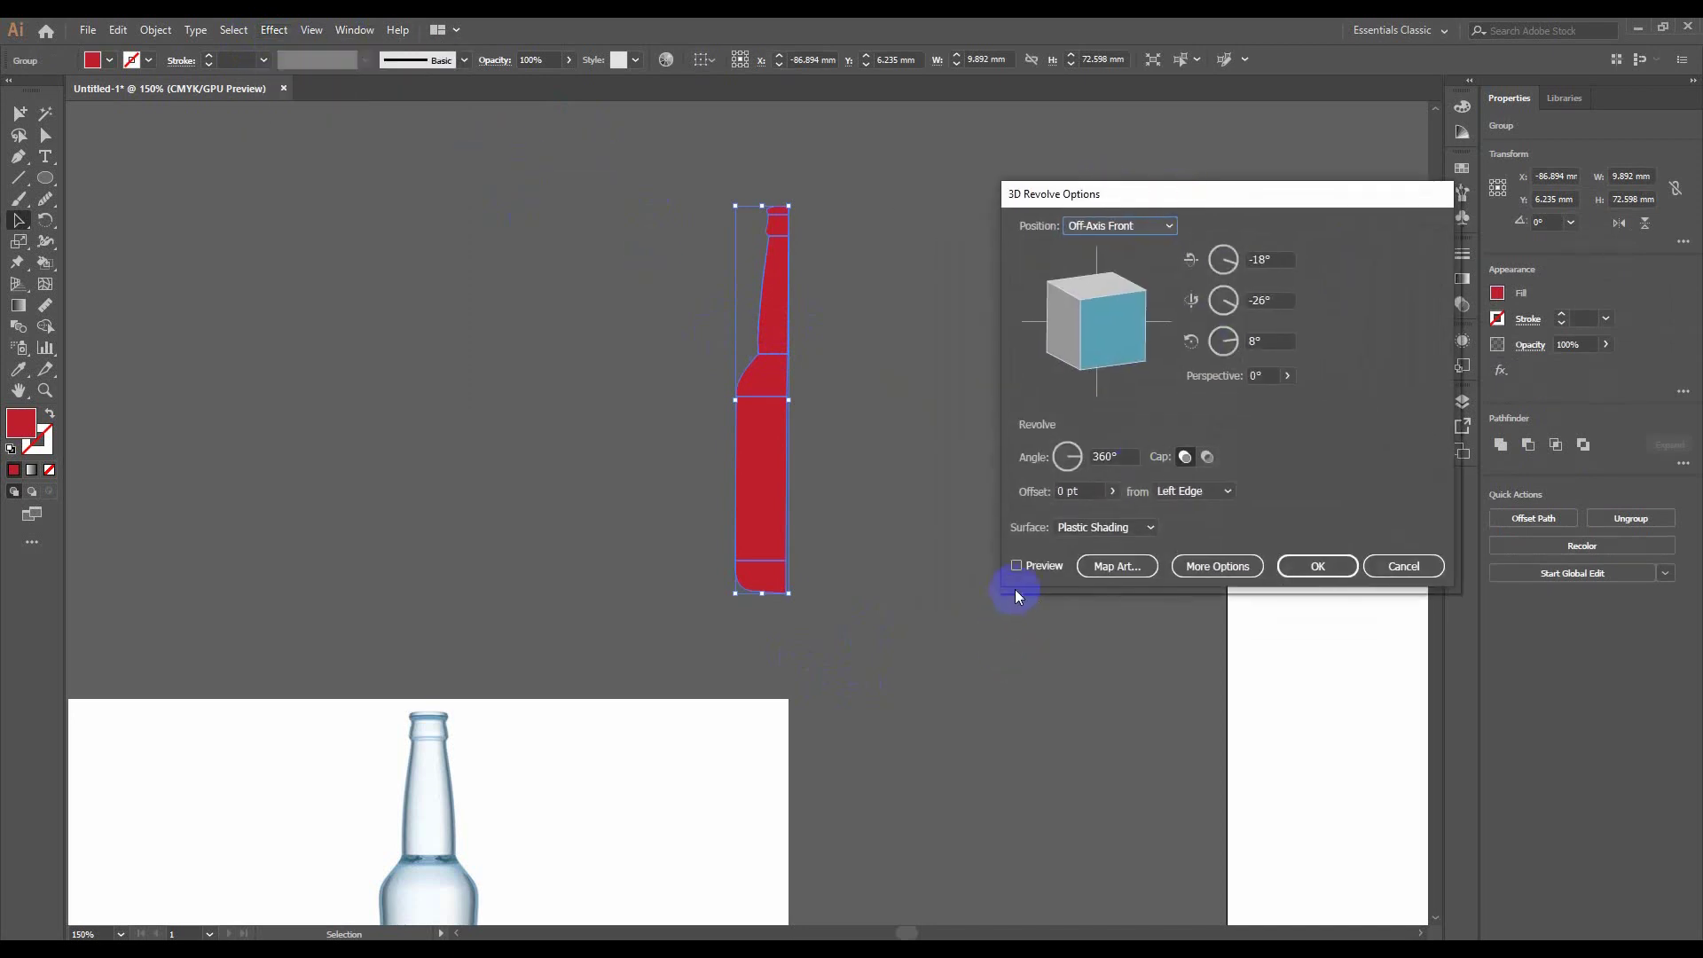
{"action": "left_click", "coordinate": [1020, 565]}
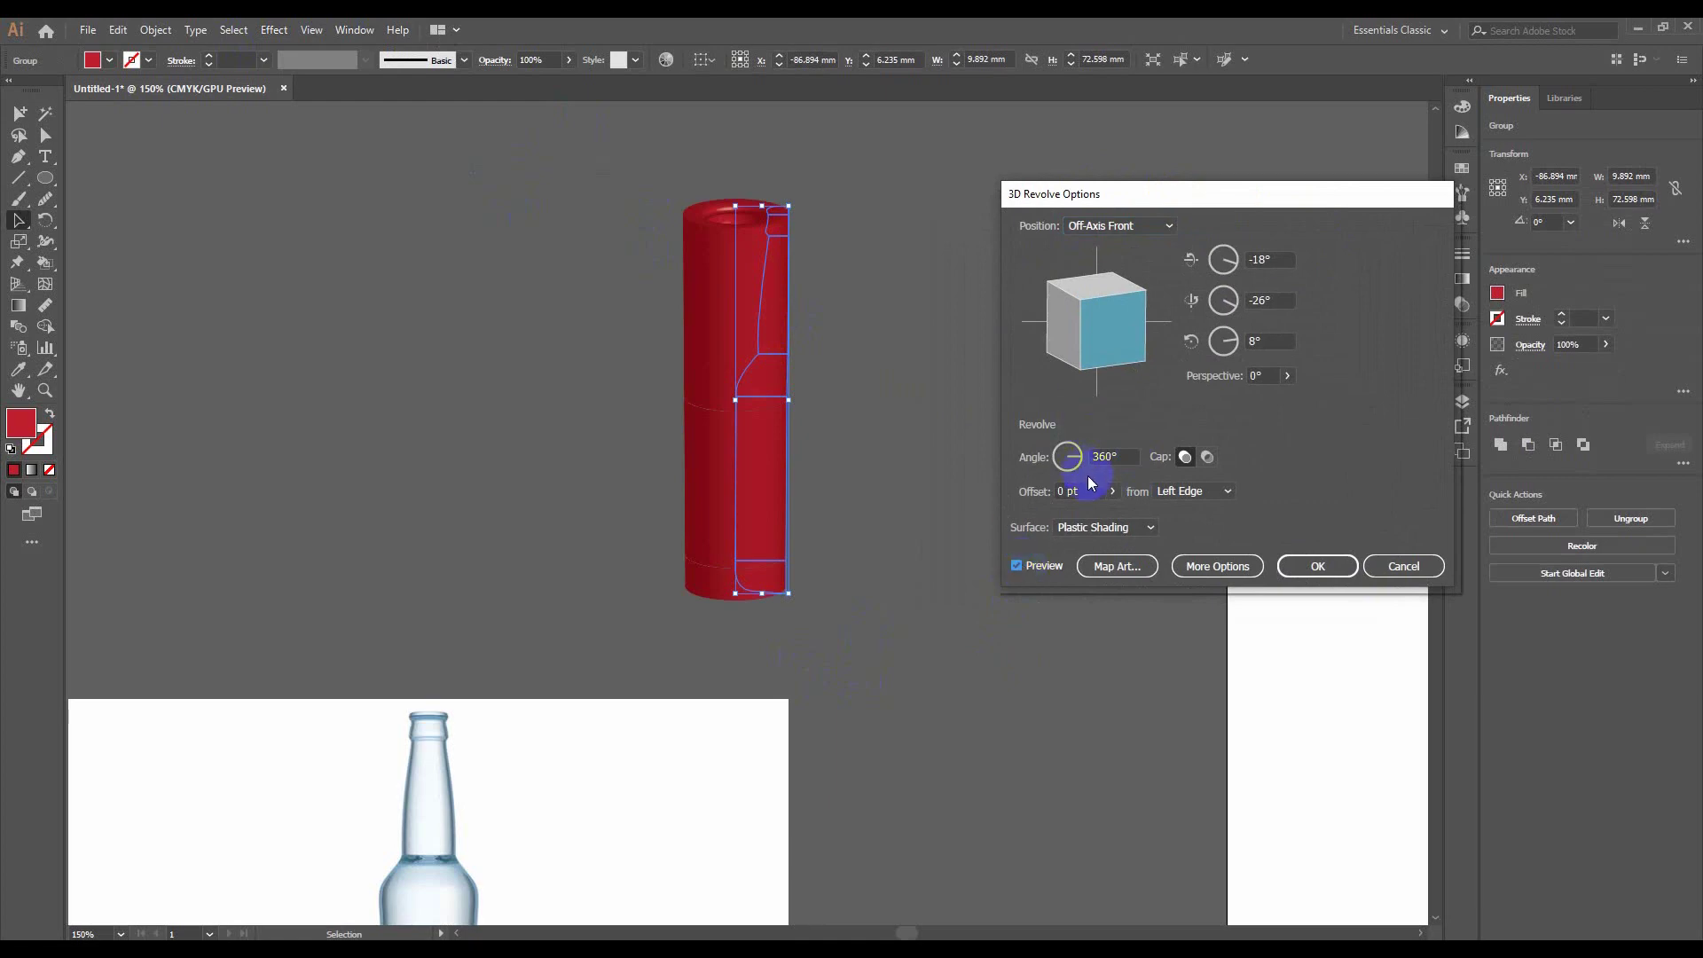
{"action": "left_click", "coordinate": [1189, 492]}
{"action": "left_click", "coordinate": [1194, 530]}
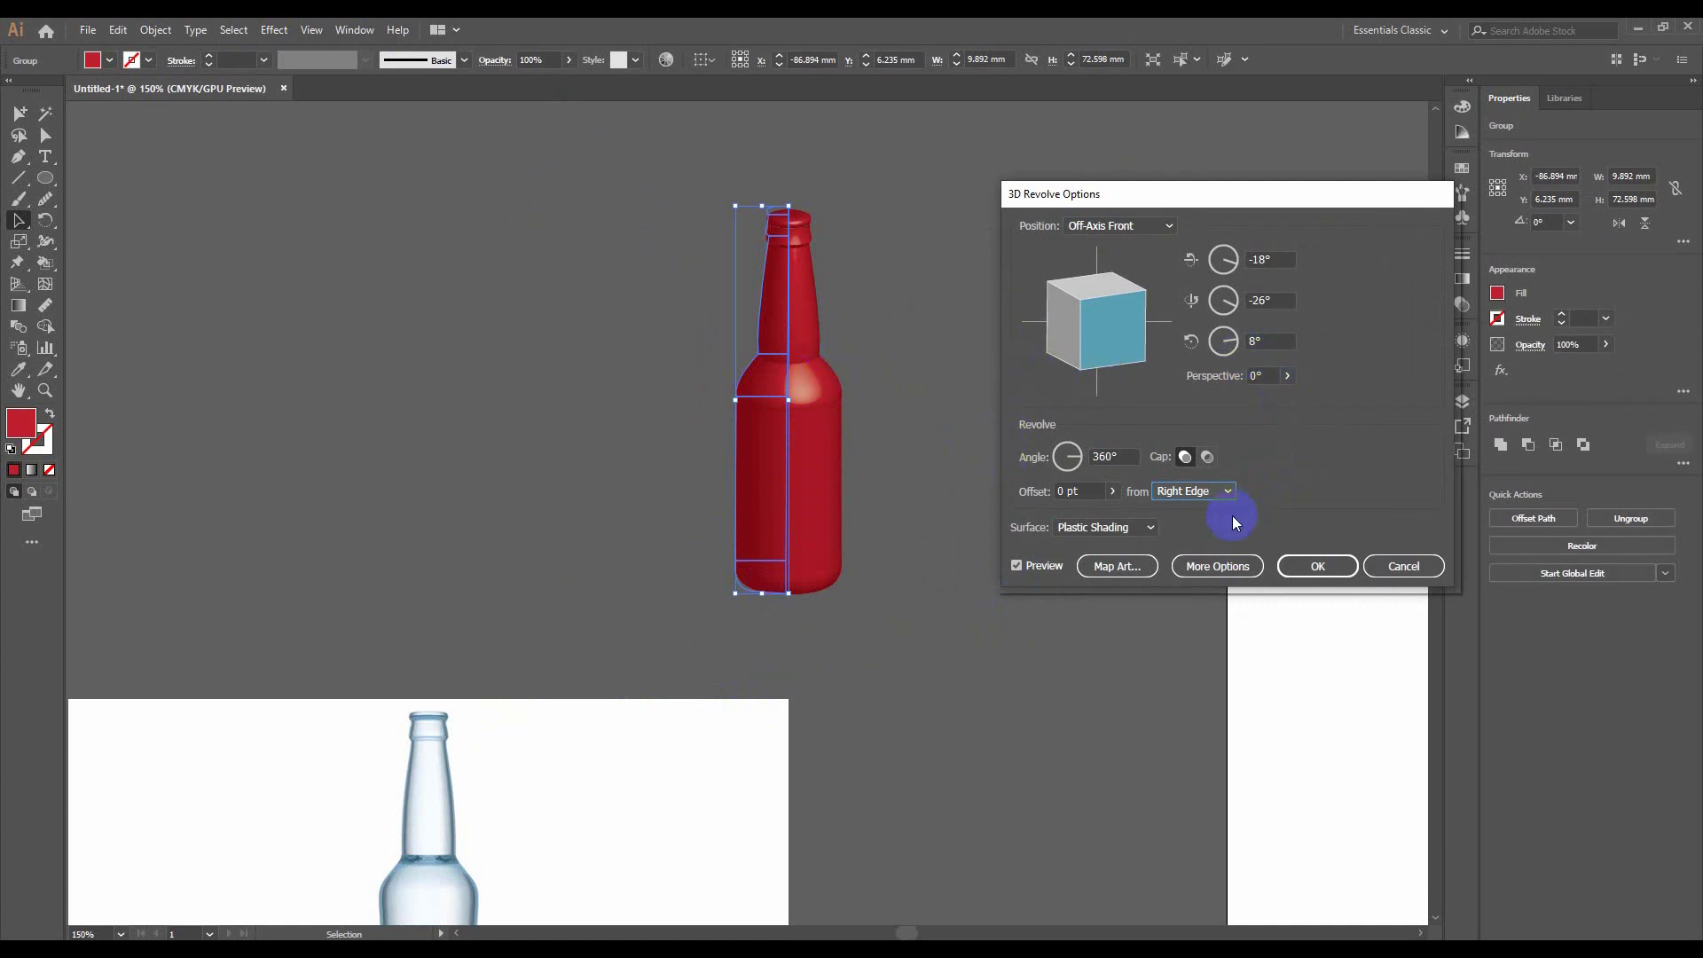
{"action": "mouse_move", "coordinate": [1186, 194]}
{"action": "left_mouse_down"}
{"action": "mouse_move", "coordinate": [1056, 194]}
{"action": "mouse_move", "coordinate": [1090, 167]}
{"action": "left_mouse_up"}
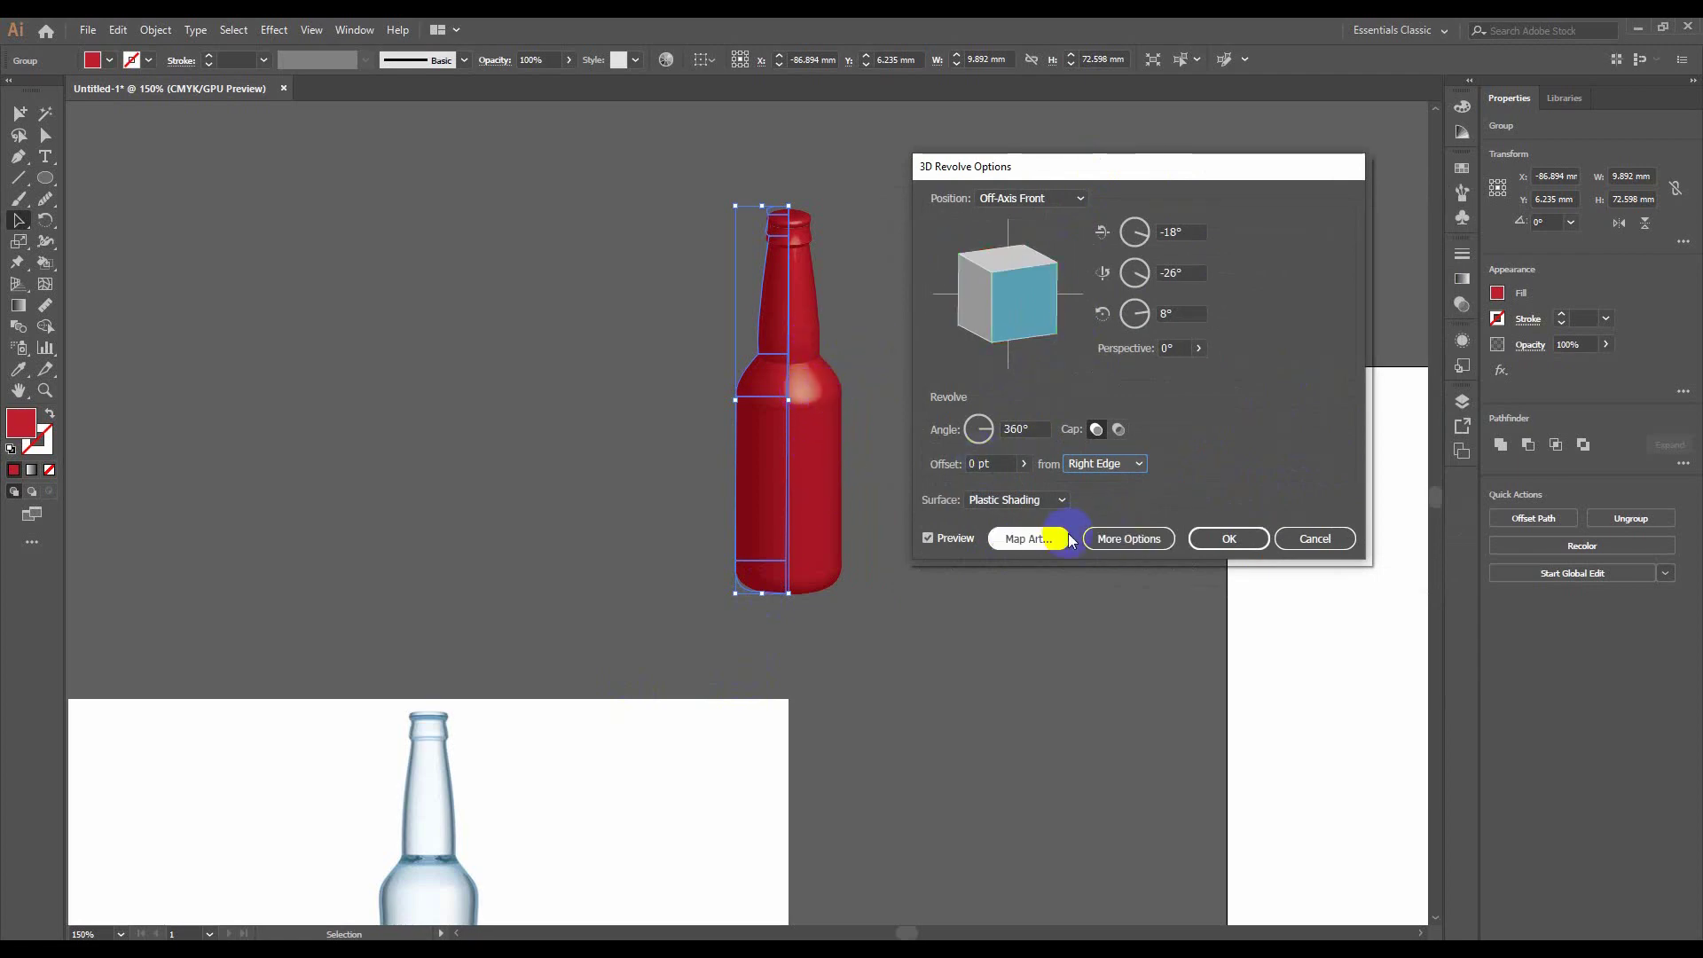
Move the light toward the centre of the shading sphere, then cancel the 3D Revolve
{"action": "left_click", "coordinate": [1129, 539]}
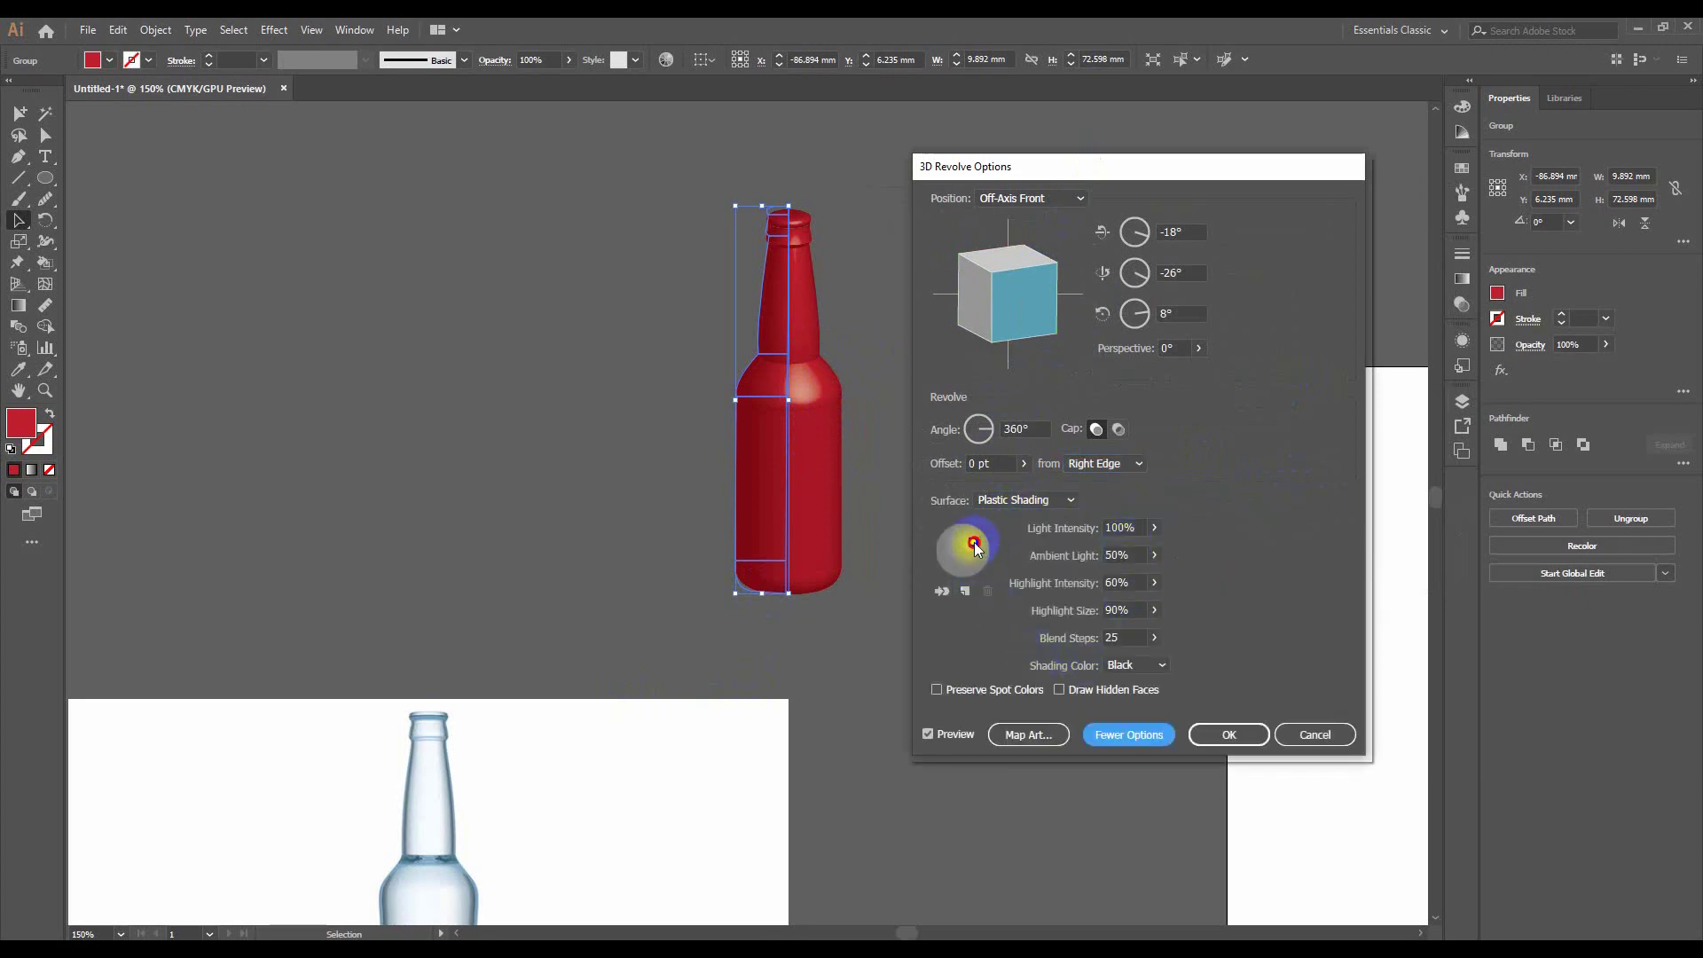
{"action": "left_click_drag", "start_coordinate": [973, 541], "coordinate": [979, 547]}
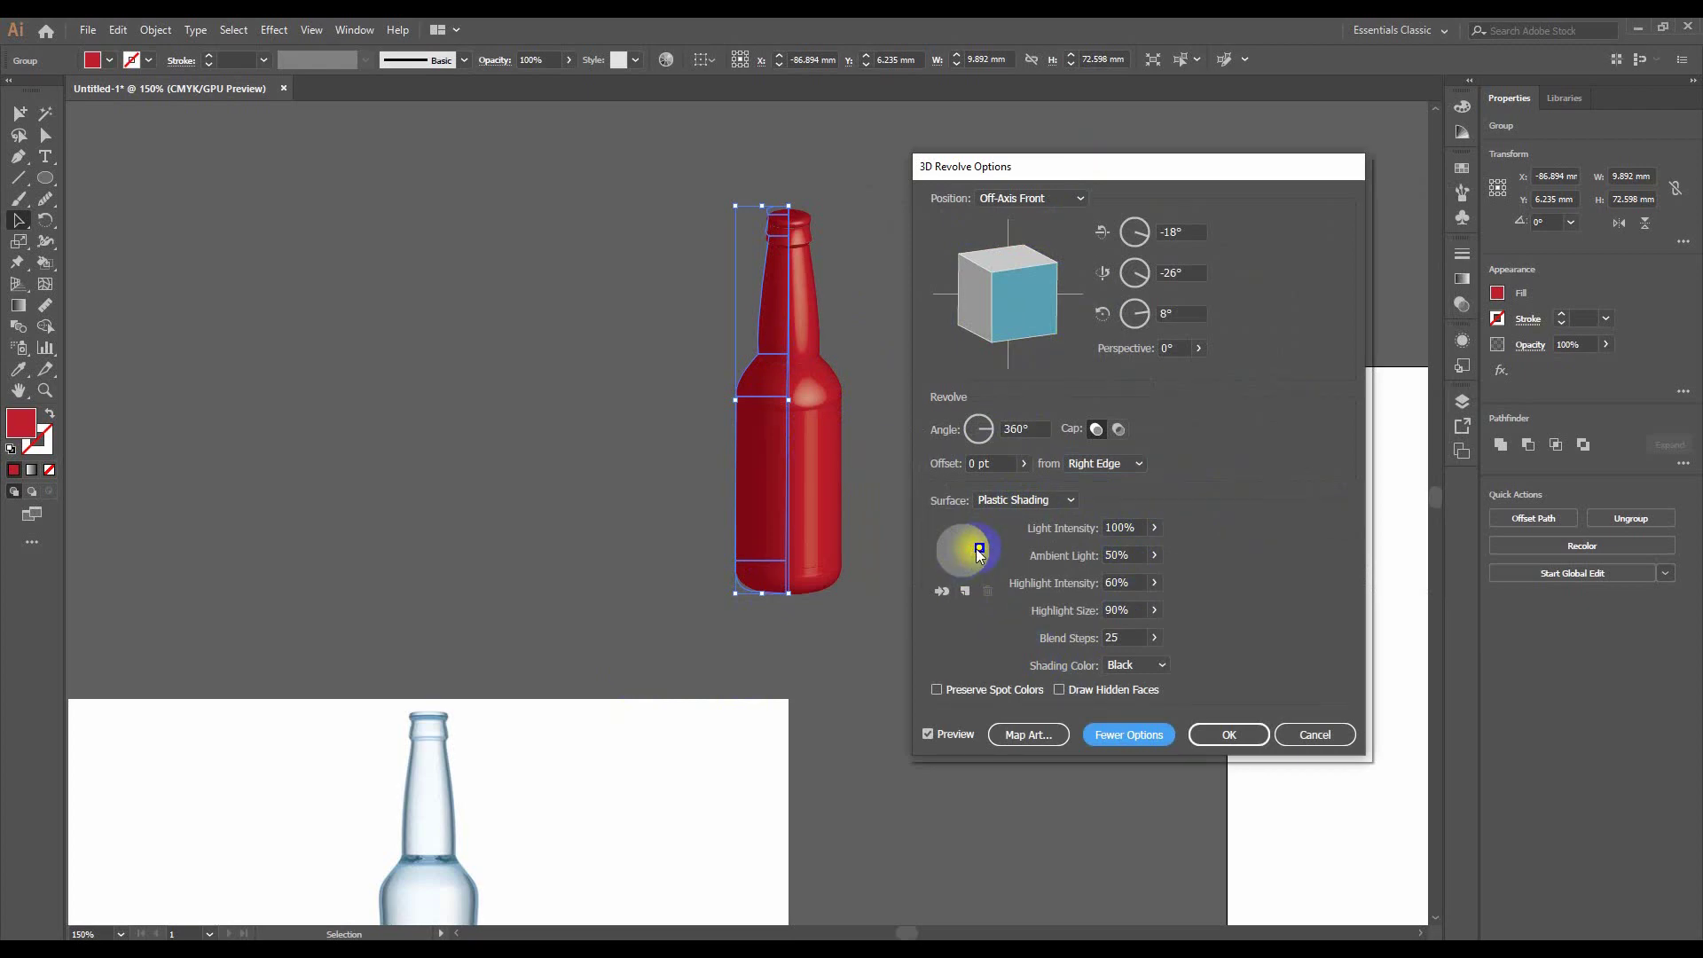
{"action": "left_click_drag", "start_coordinate": [975, 554], "coordinate": [967, 554]}
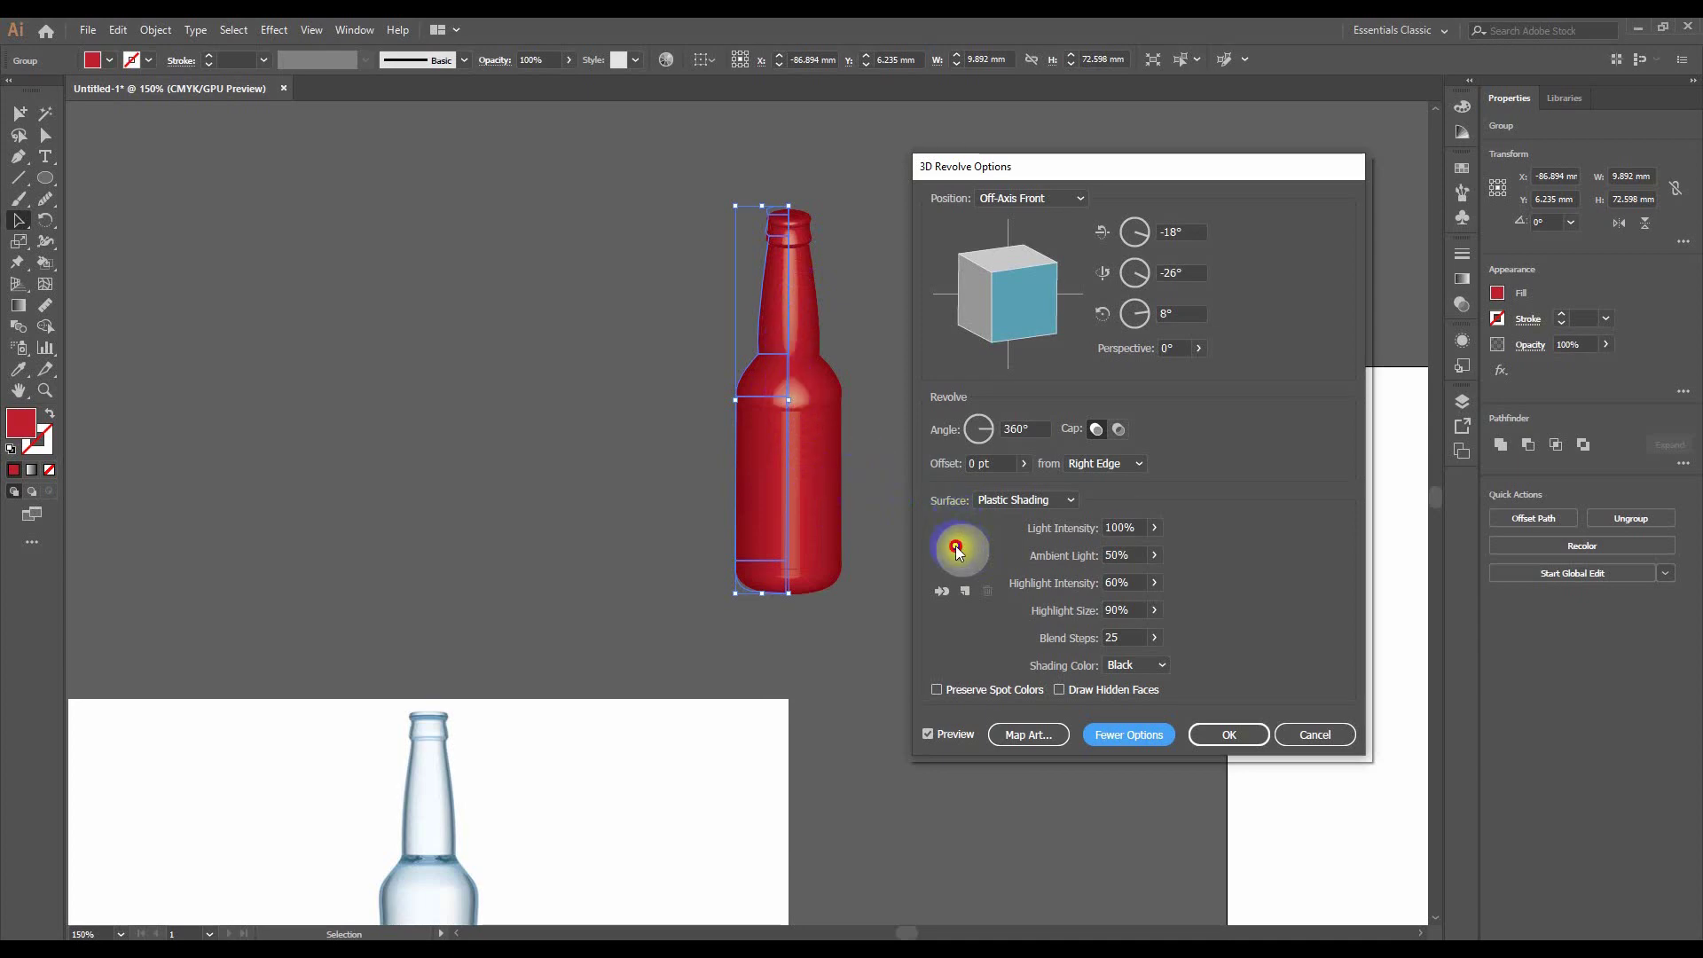
{"action": "left_click", "coordinate": [955, 548]}
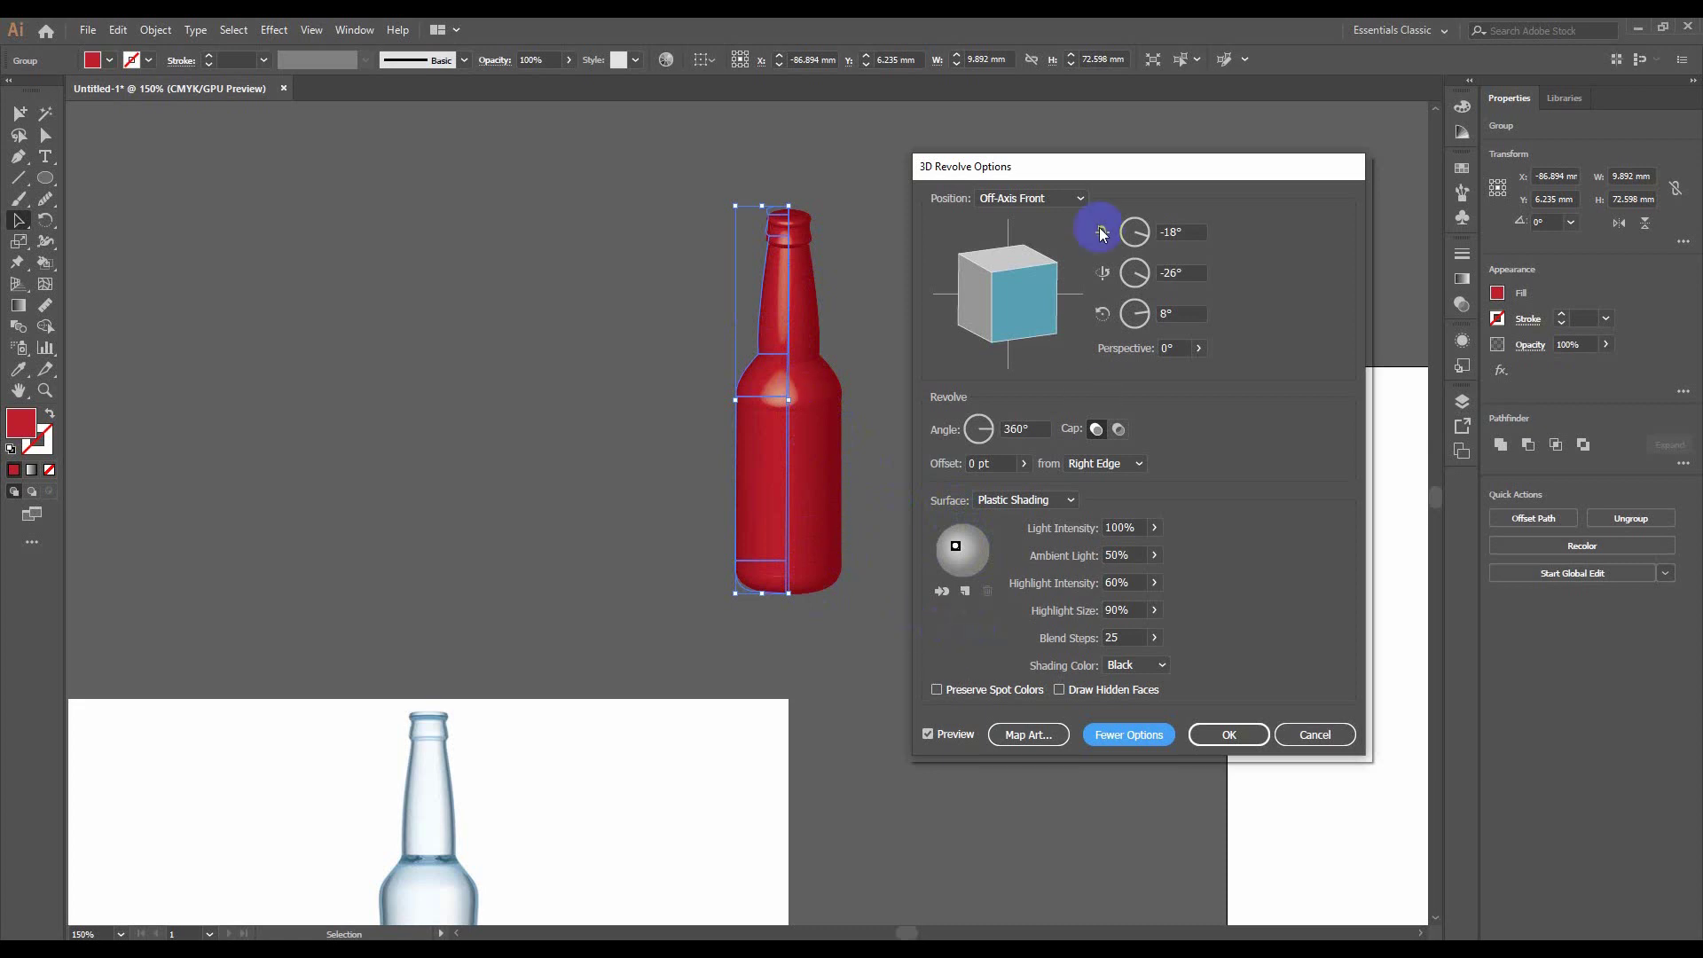
{"action": "left_click", "coordinate": [789, 404]}
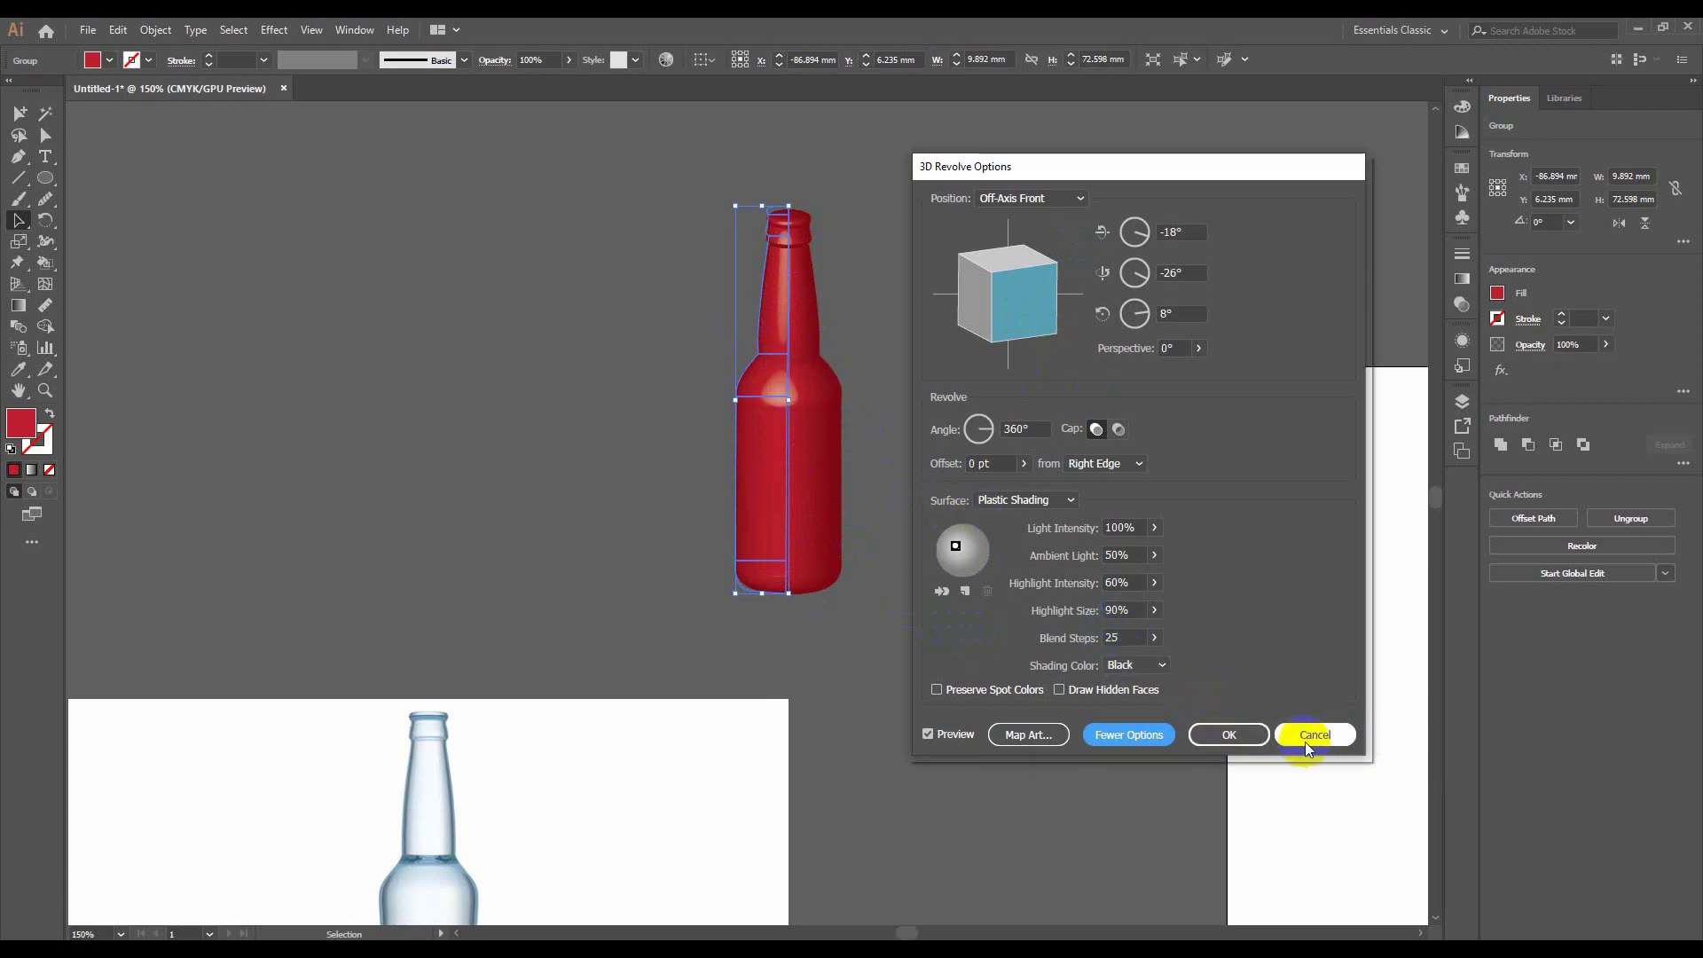
{"action": "left_click", "coordinate": [1333, 738]}
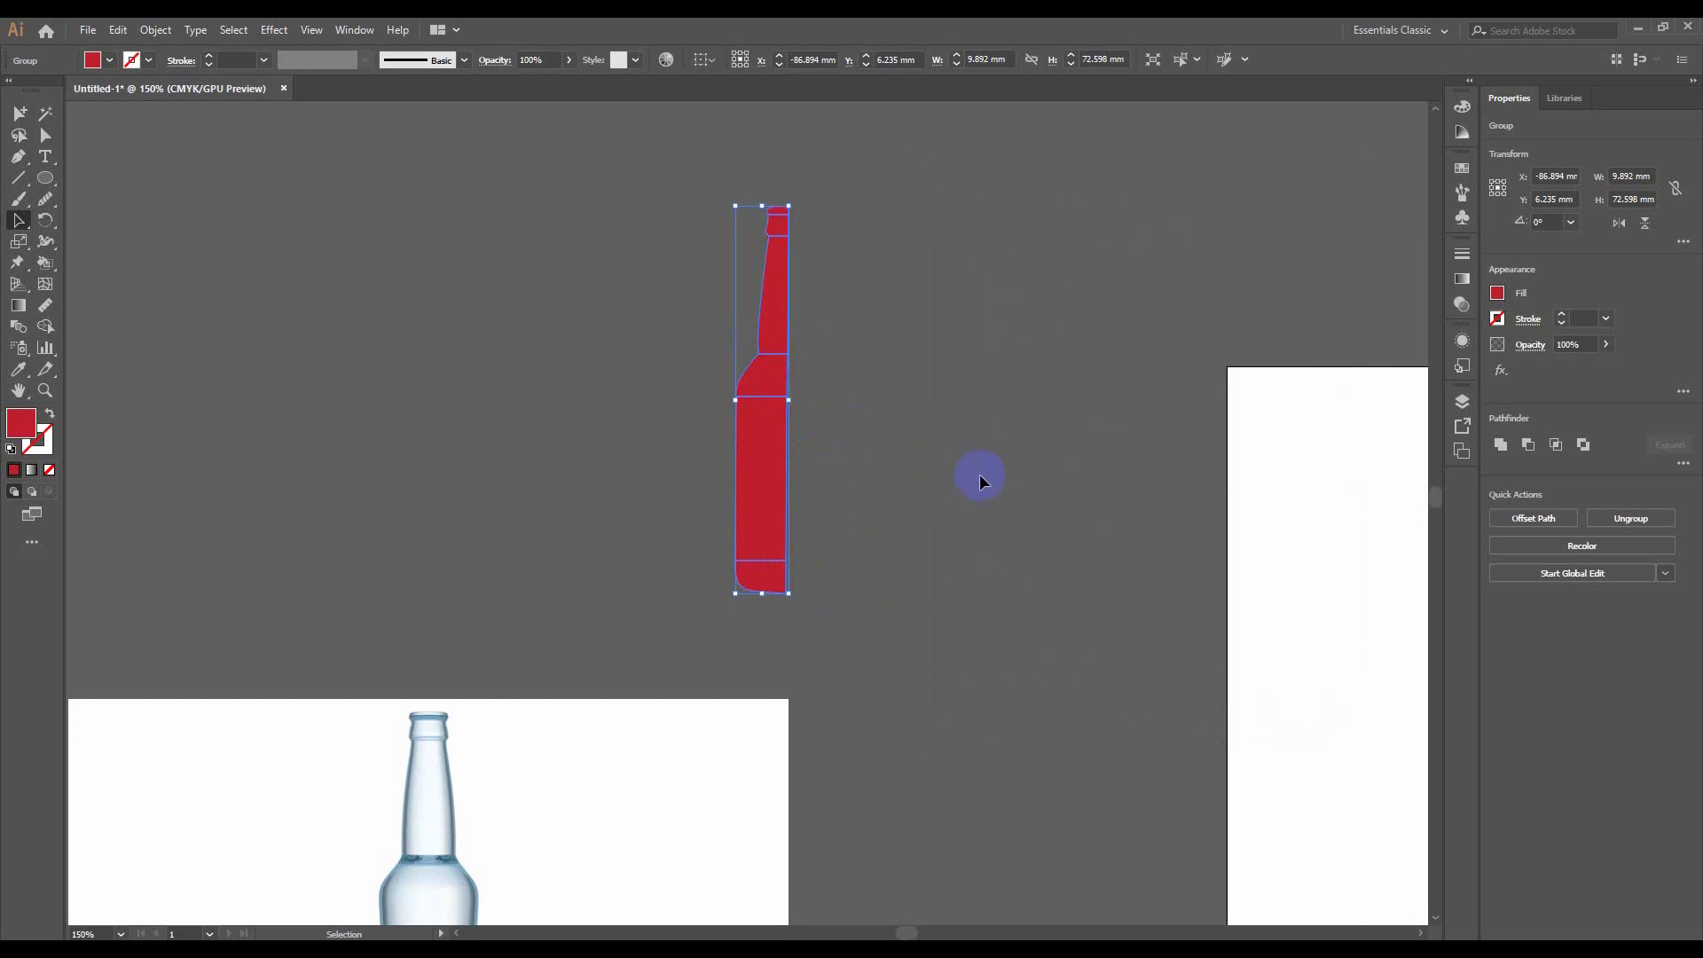
Draw a red rectangle, about 89.813 × 35.195 mm, left of the bottle profile
{"action": "left_click", "coordinate": [871, 491]}
{"action": "scroll", "coordinate": [871, 490], "scroll_direction": "up", "scroll_amount": 1}
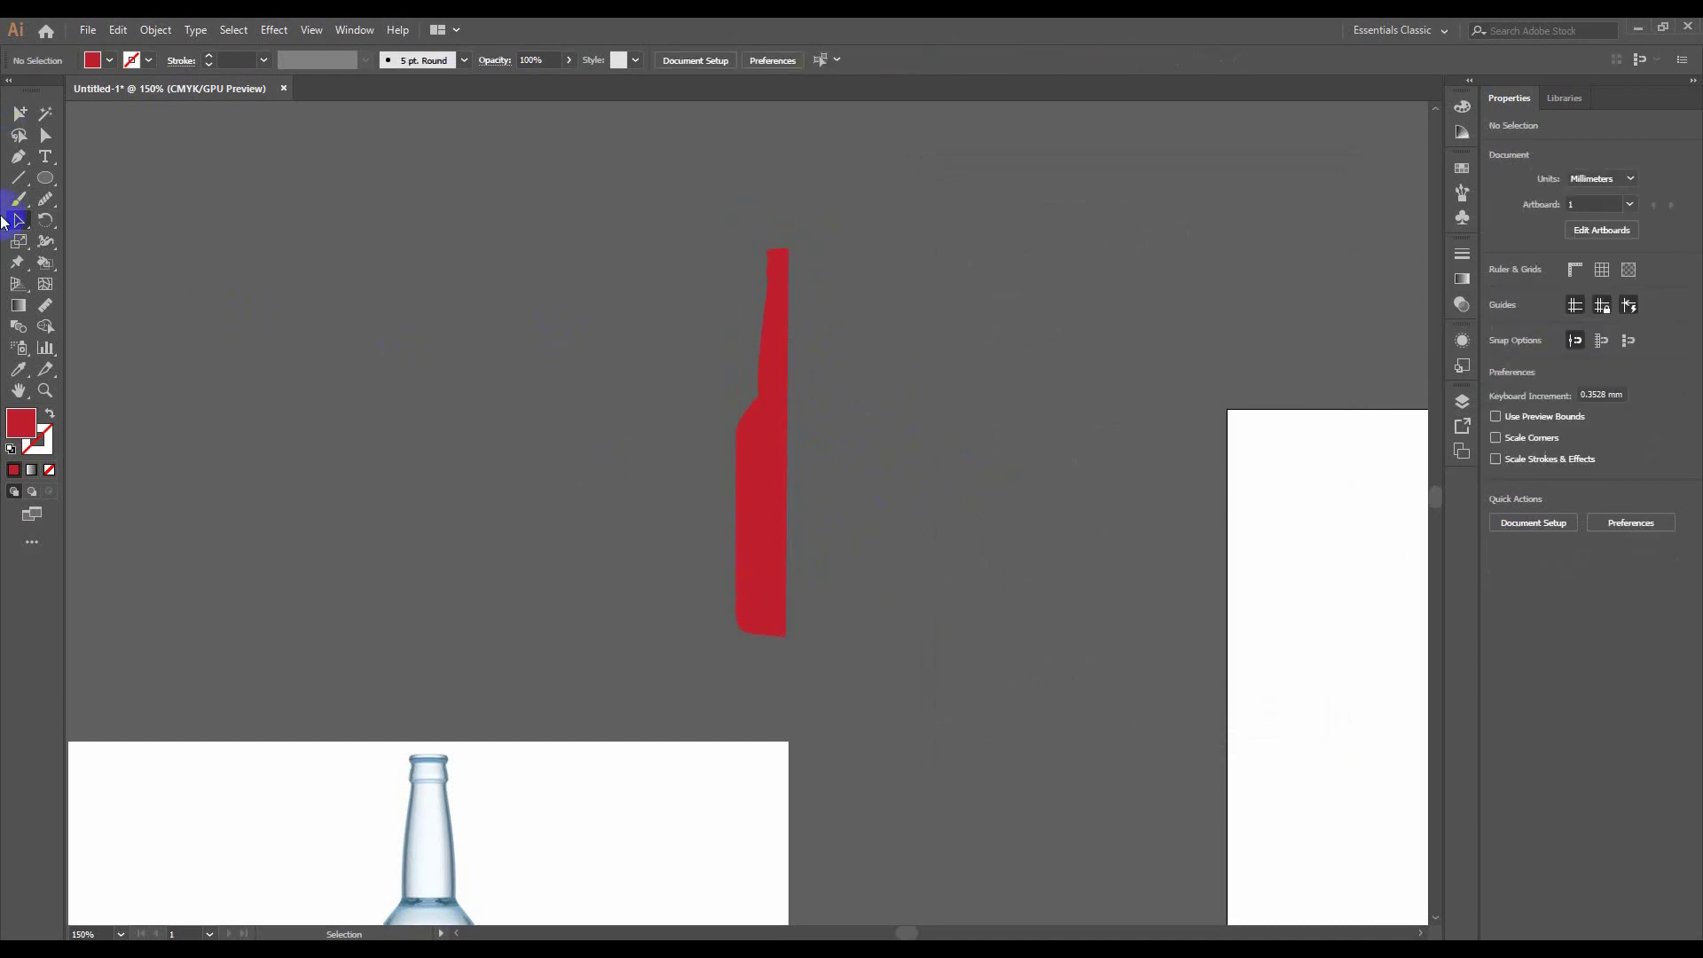
{"action": "left_click_drag", "start_coordinate": [45, 177], "coordinate": [141, 176]}
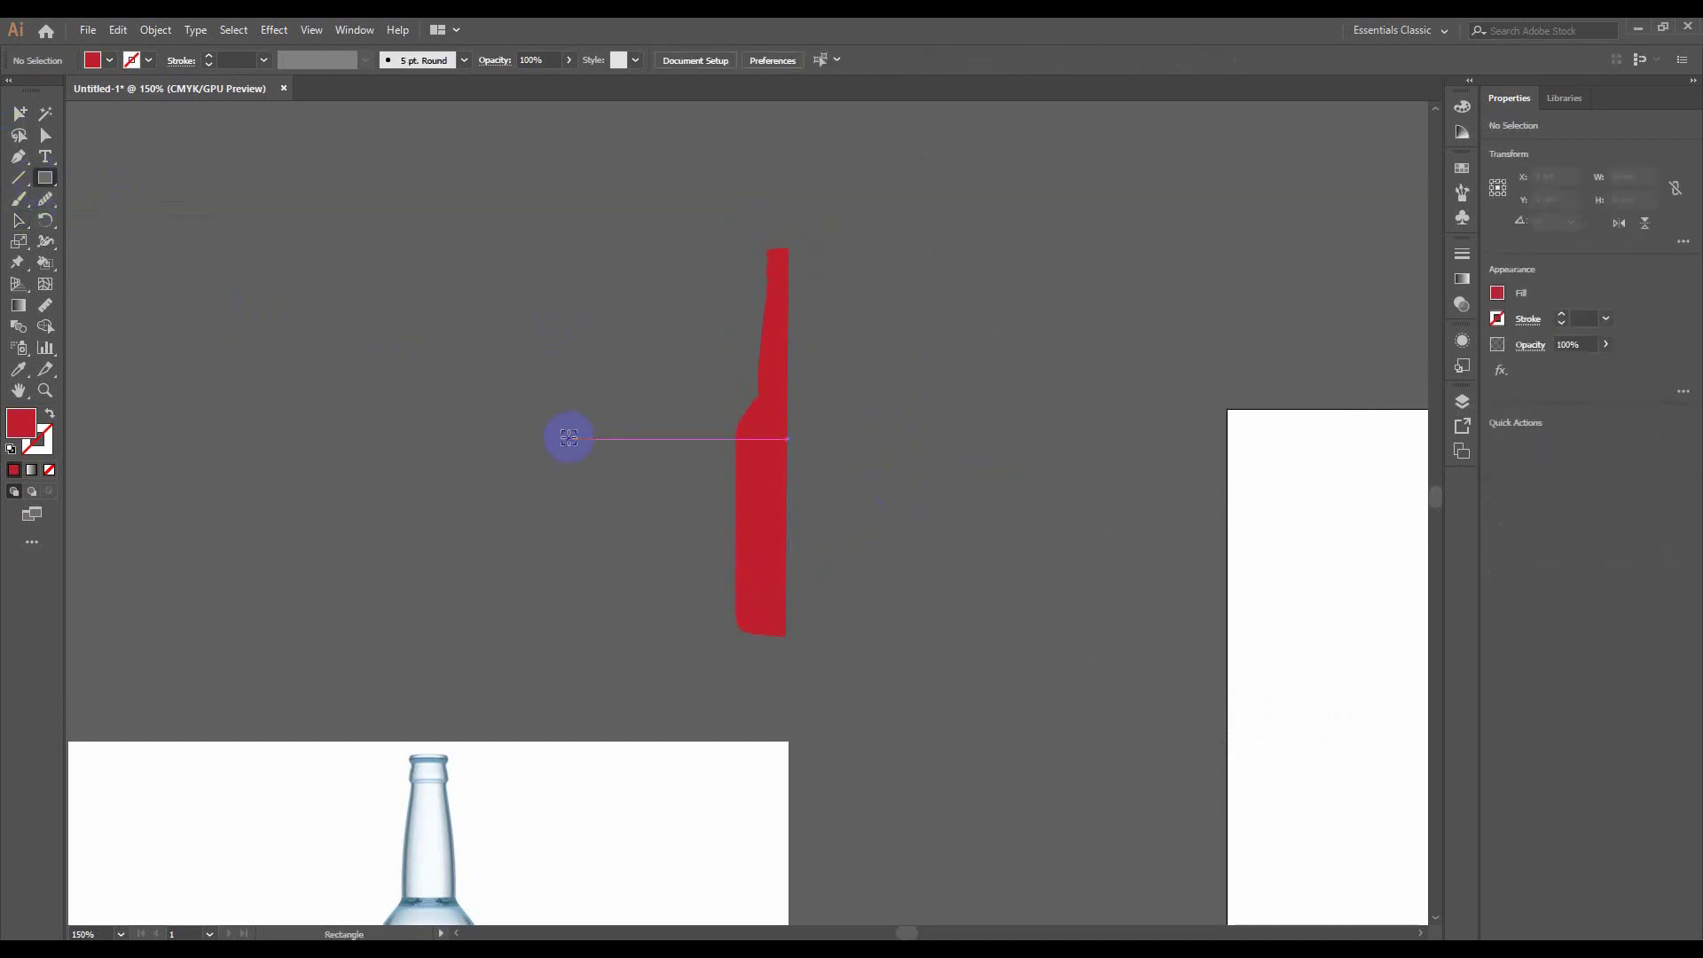
{"action": "scroll", "coordinate": [568, 437], "scroll_direction": "up", "scroll_amount": 1}
{"action": "scroll", "coordinate": [742, 475], "scroll_direction": "down", "scroll_amount": 1}
{"action": "left_click_drag", "start_coordinate": [303, 371], "coordinate": [782, 557]}
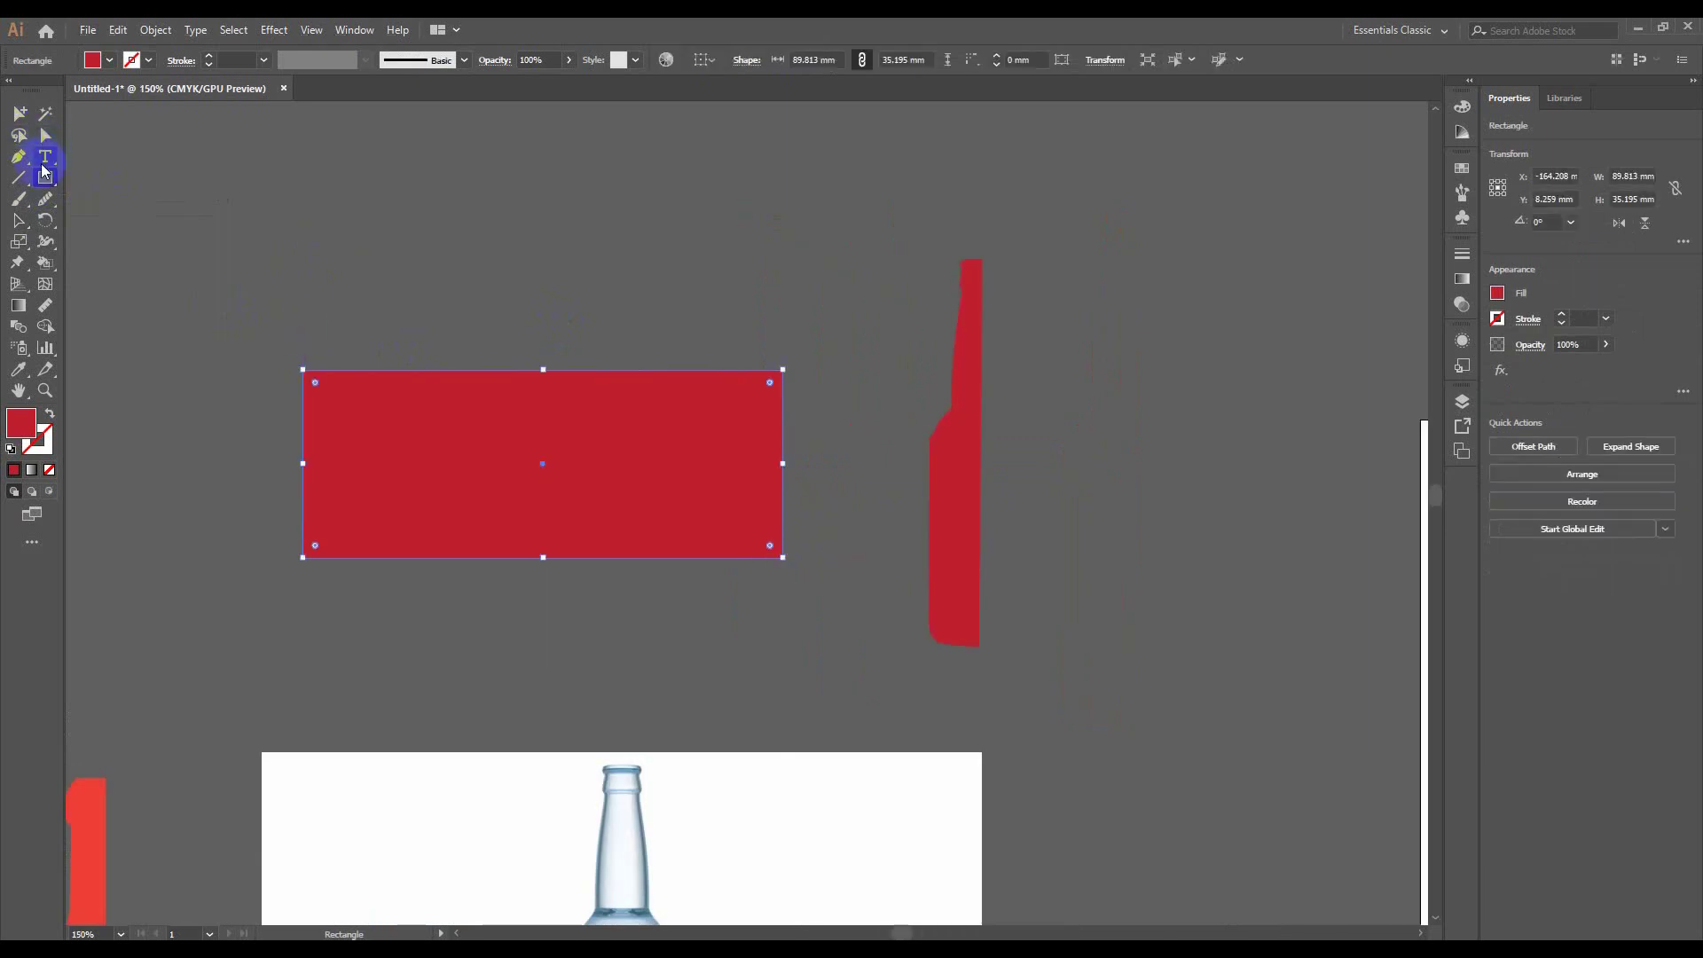
Add Lorem ipsum placeholder text inside the rectangle, then delete it
{"action": "left_click", "coordinate": [45, 162]}
{"action": "left_click", "coordinate": [382, 454]}
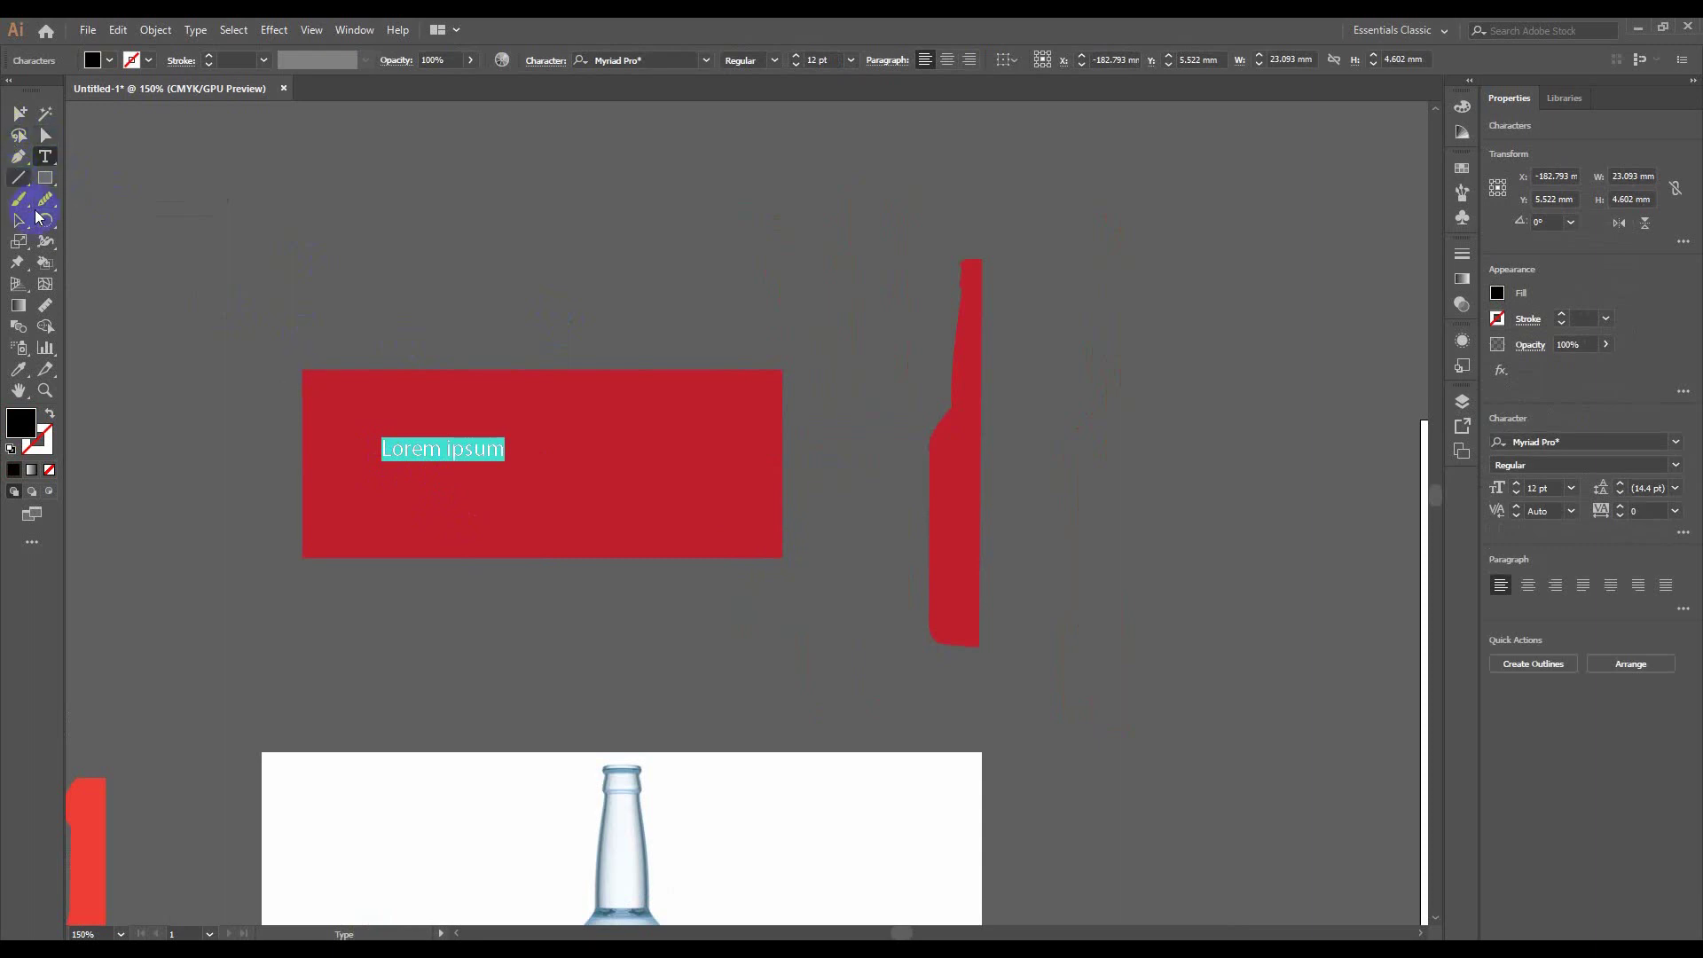
{"action": "left_click", "coordinate": [18, 220]}
{"action": "left_click", "coordinate": [477, 472]}
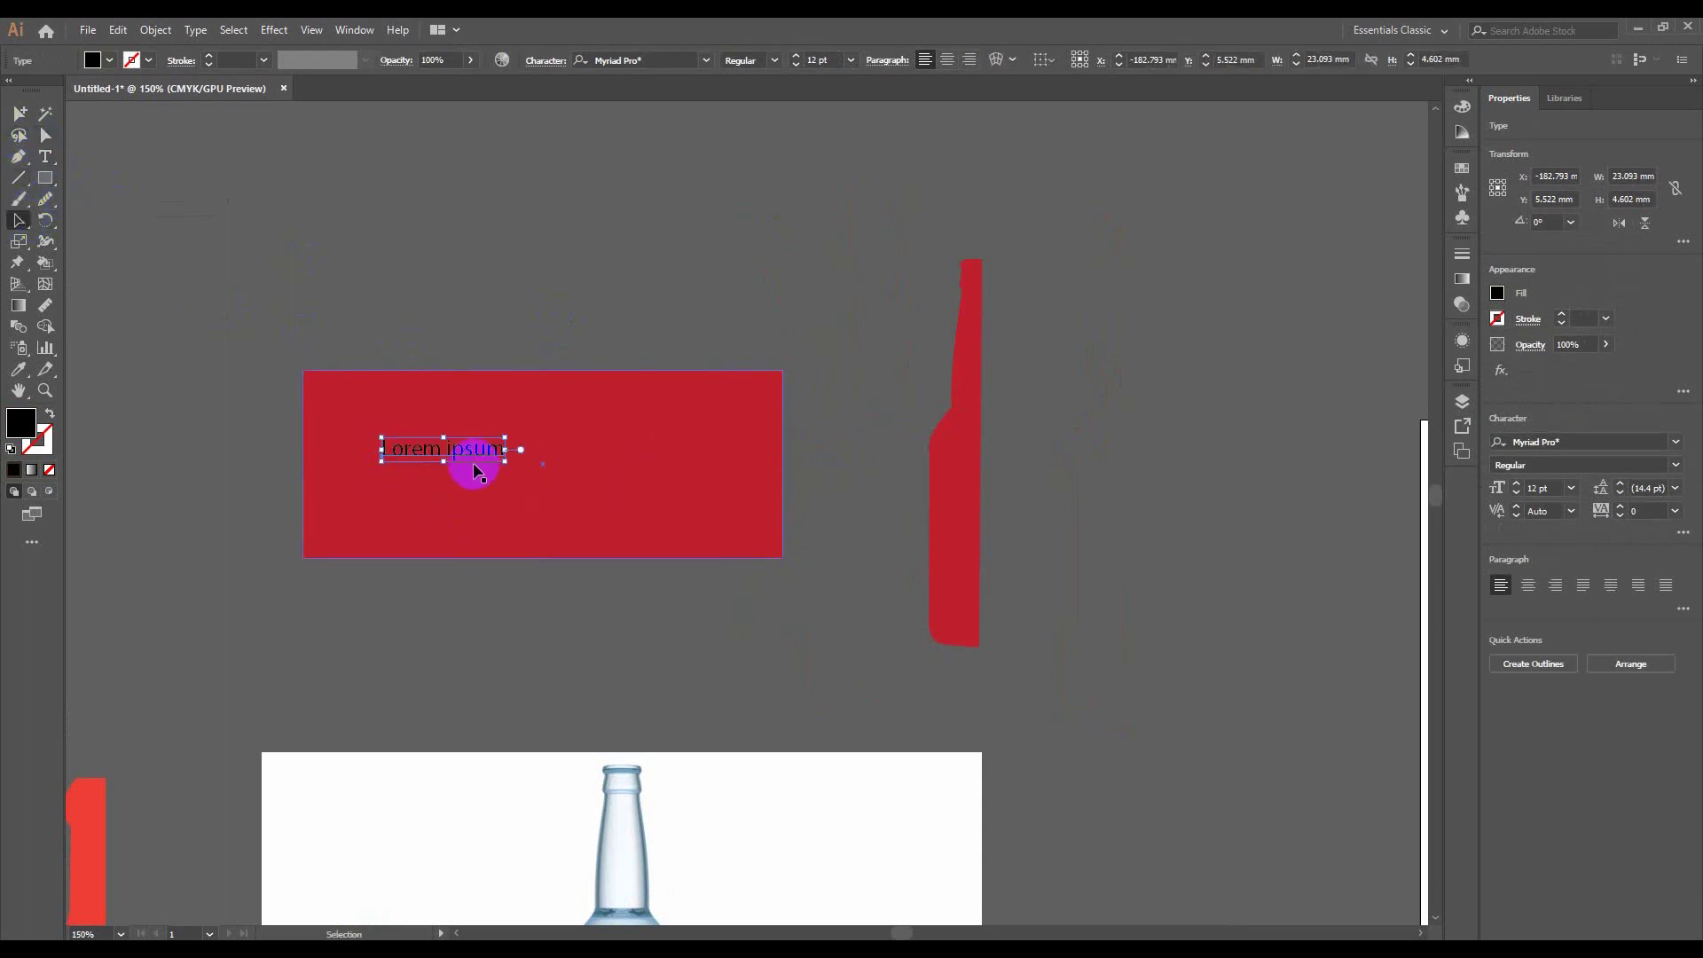
{"action": "key", "text": "Delete"}
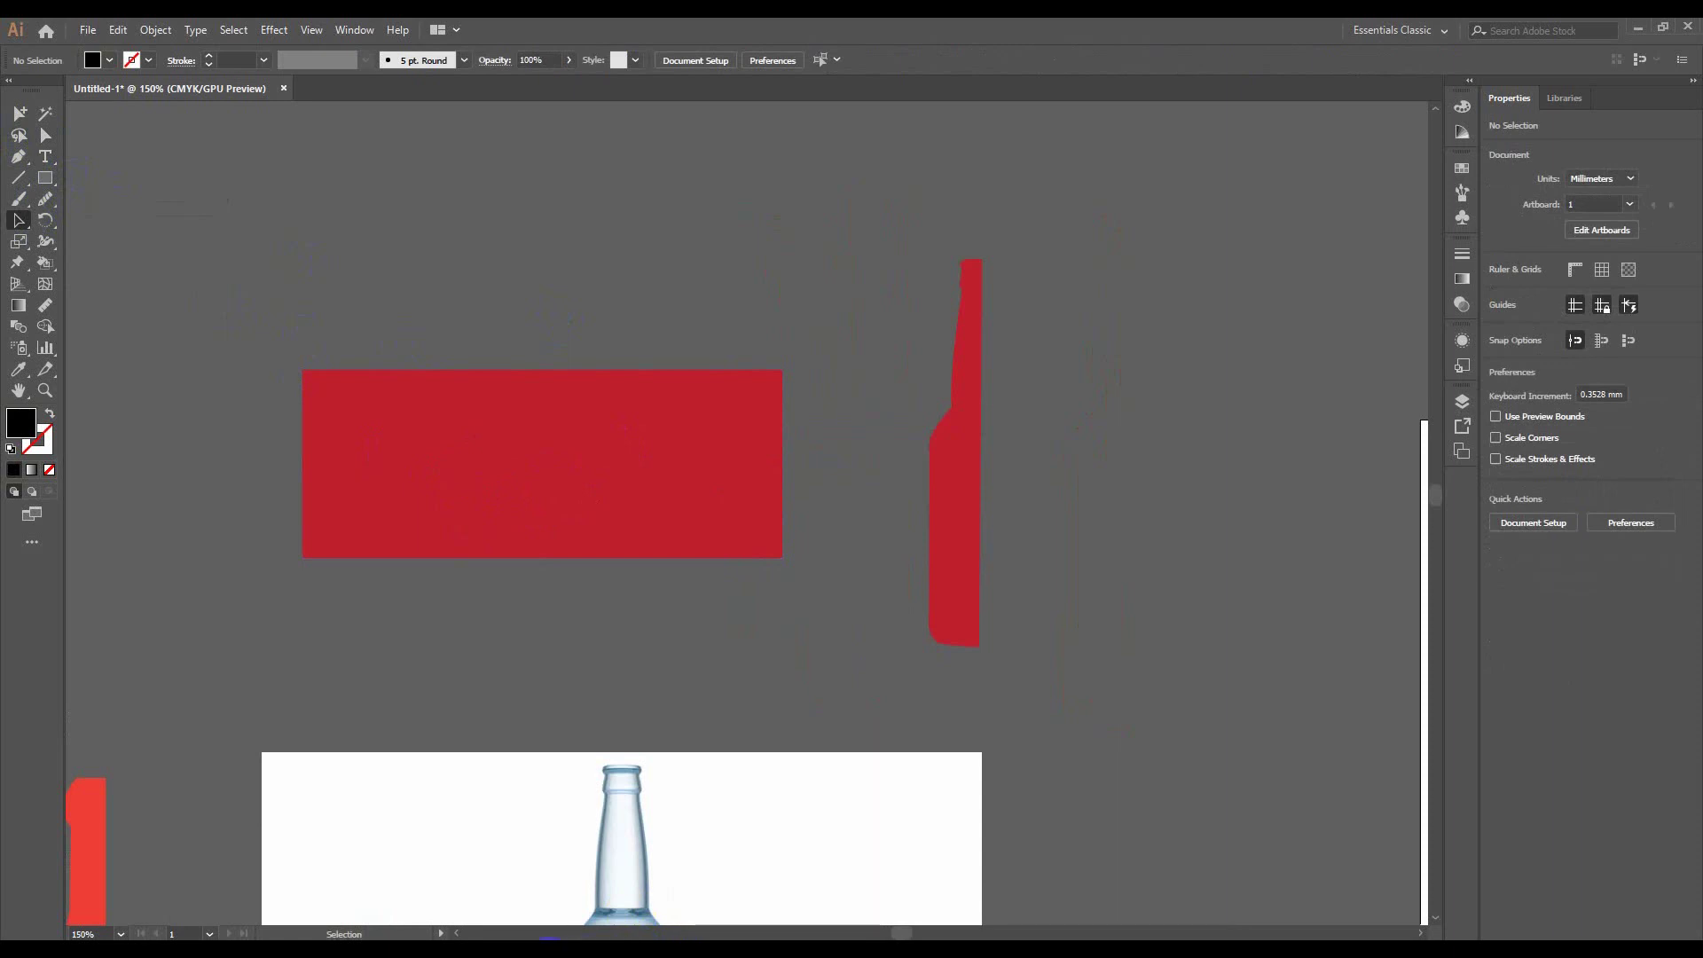
Switch to Chrome and search Google Images for 'bottle label'
{"action": "key", "text": "alt+Tab"}
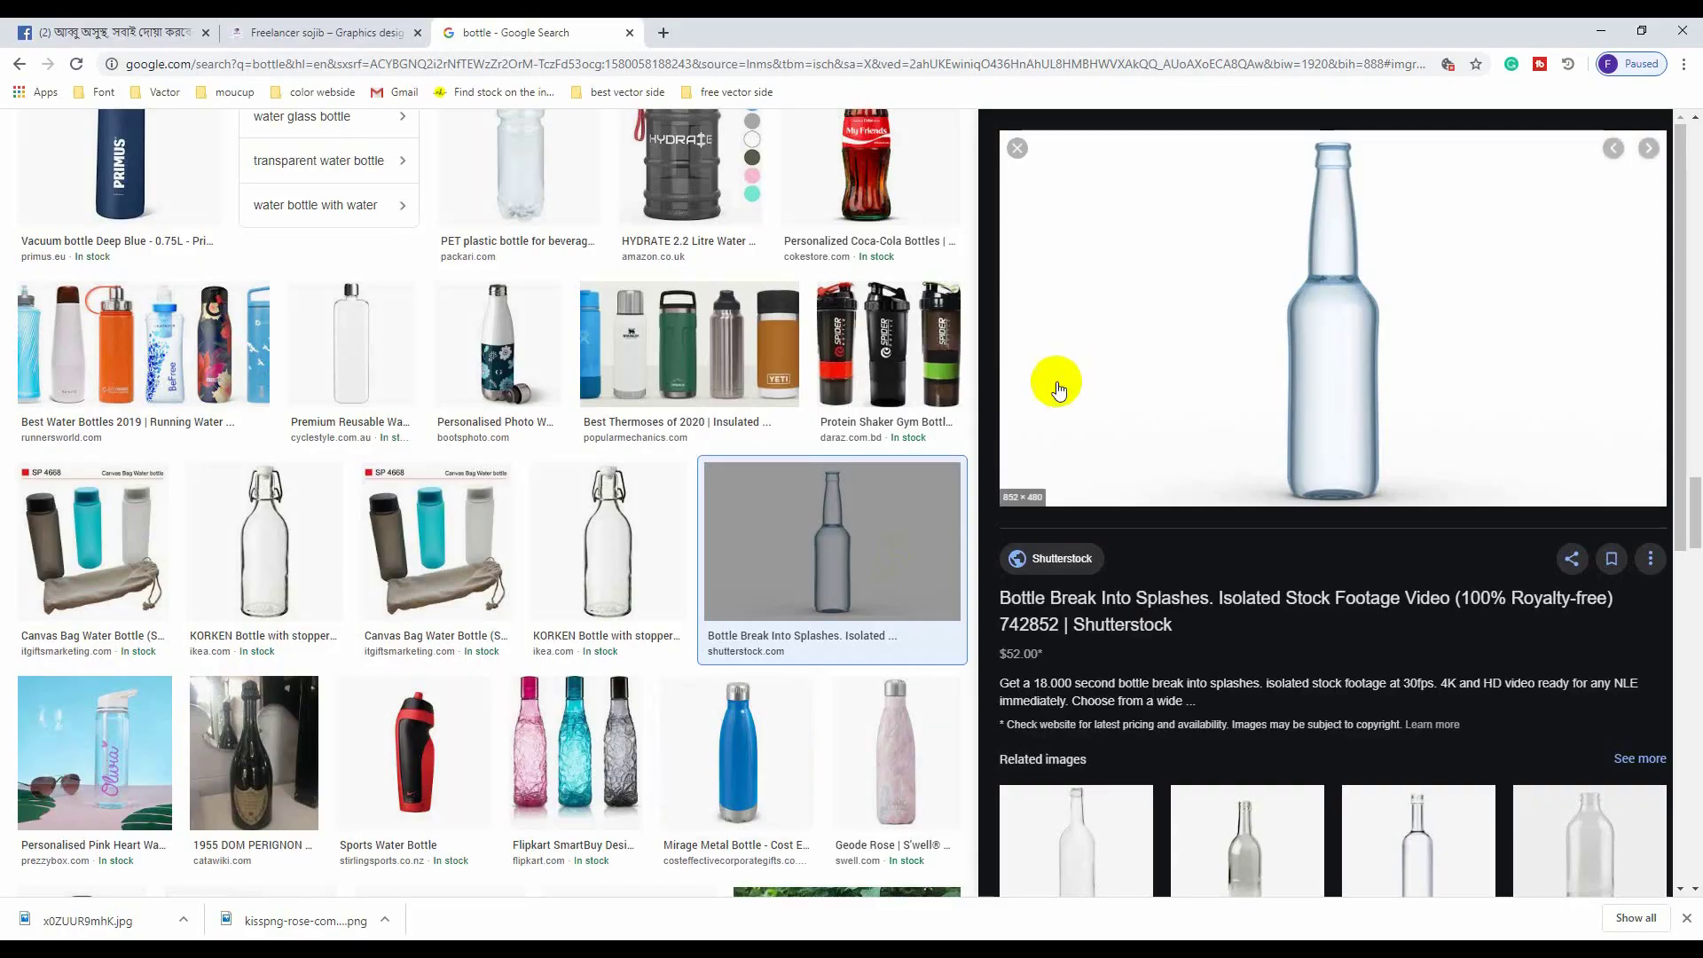
{"action": "scroll", "coordinate": [521, 337], "scroll_direction": "down", "scroll_amount": 5}
{"action": "scroll", "coordinate": [522, 344], "scroll_direction": "down", "scroll_amount": 5}
{"action": "scroll", "coordinate": [523, 344], "scroll_direction": "up", "scroll_amount": 5}
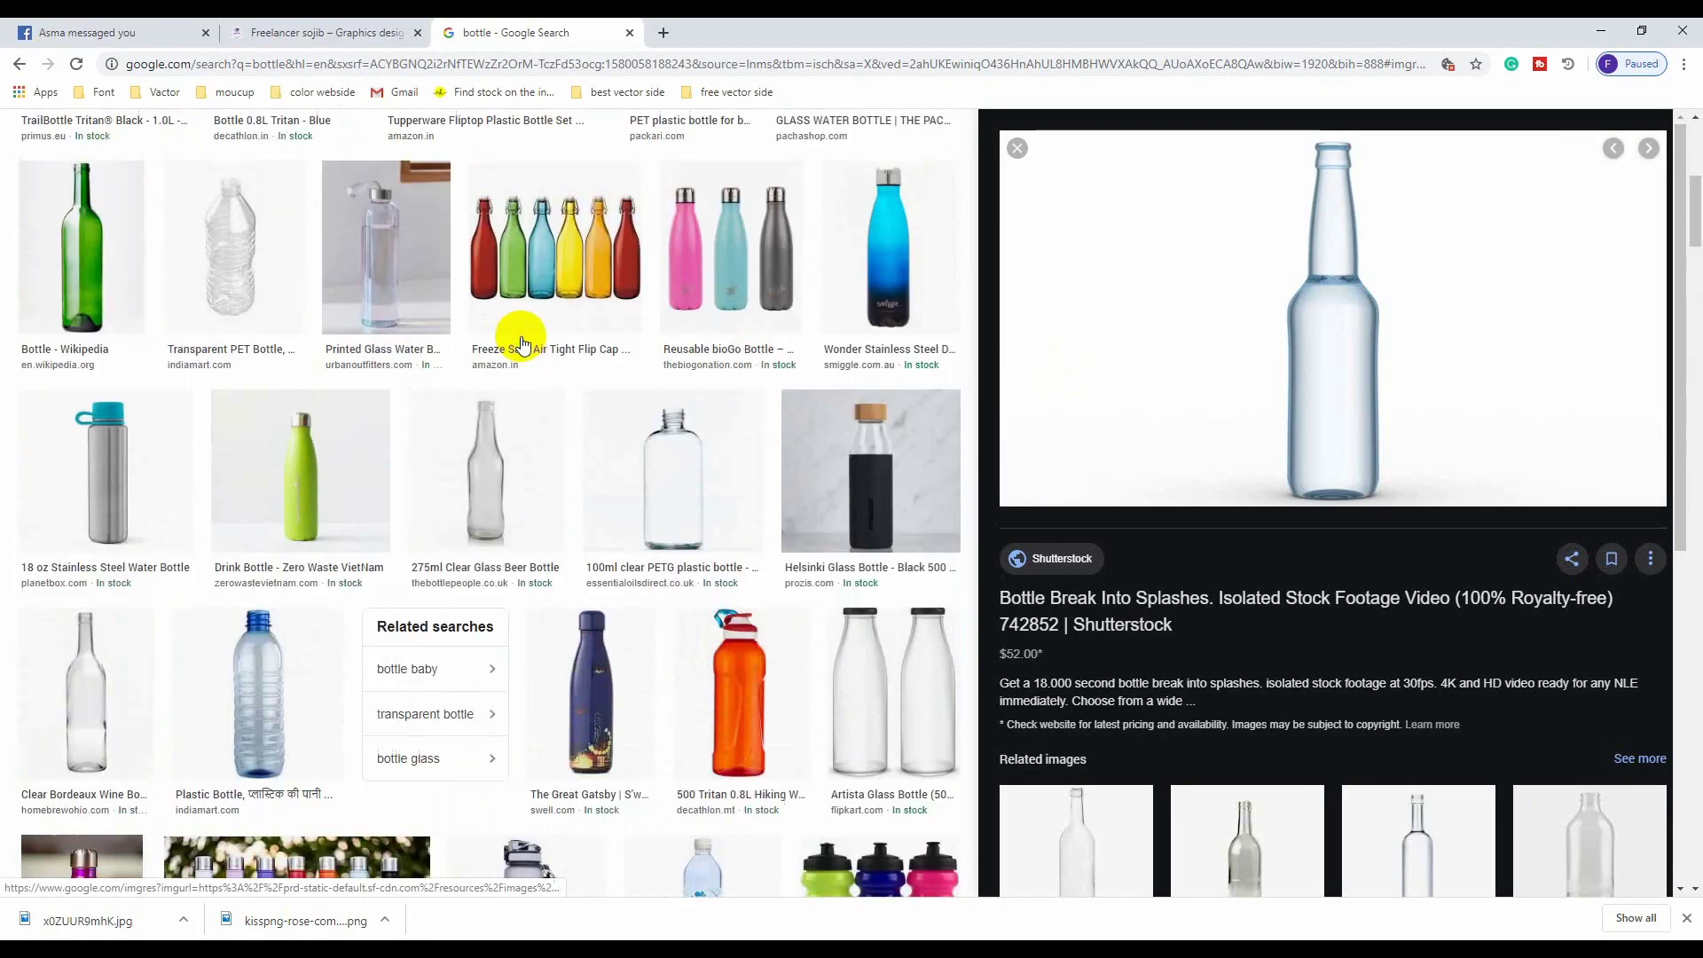
{"action": "scroll", "coordinate": [514, 334], "scroll_direction": "up", "scroll_amount": 5}
{"action": "left_click", "coordinate": [206, 155]}
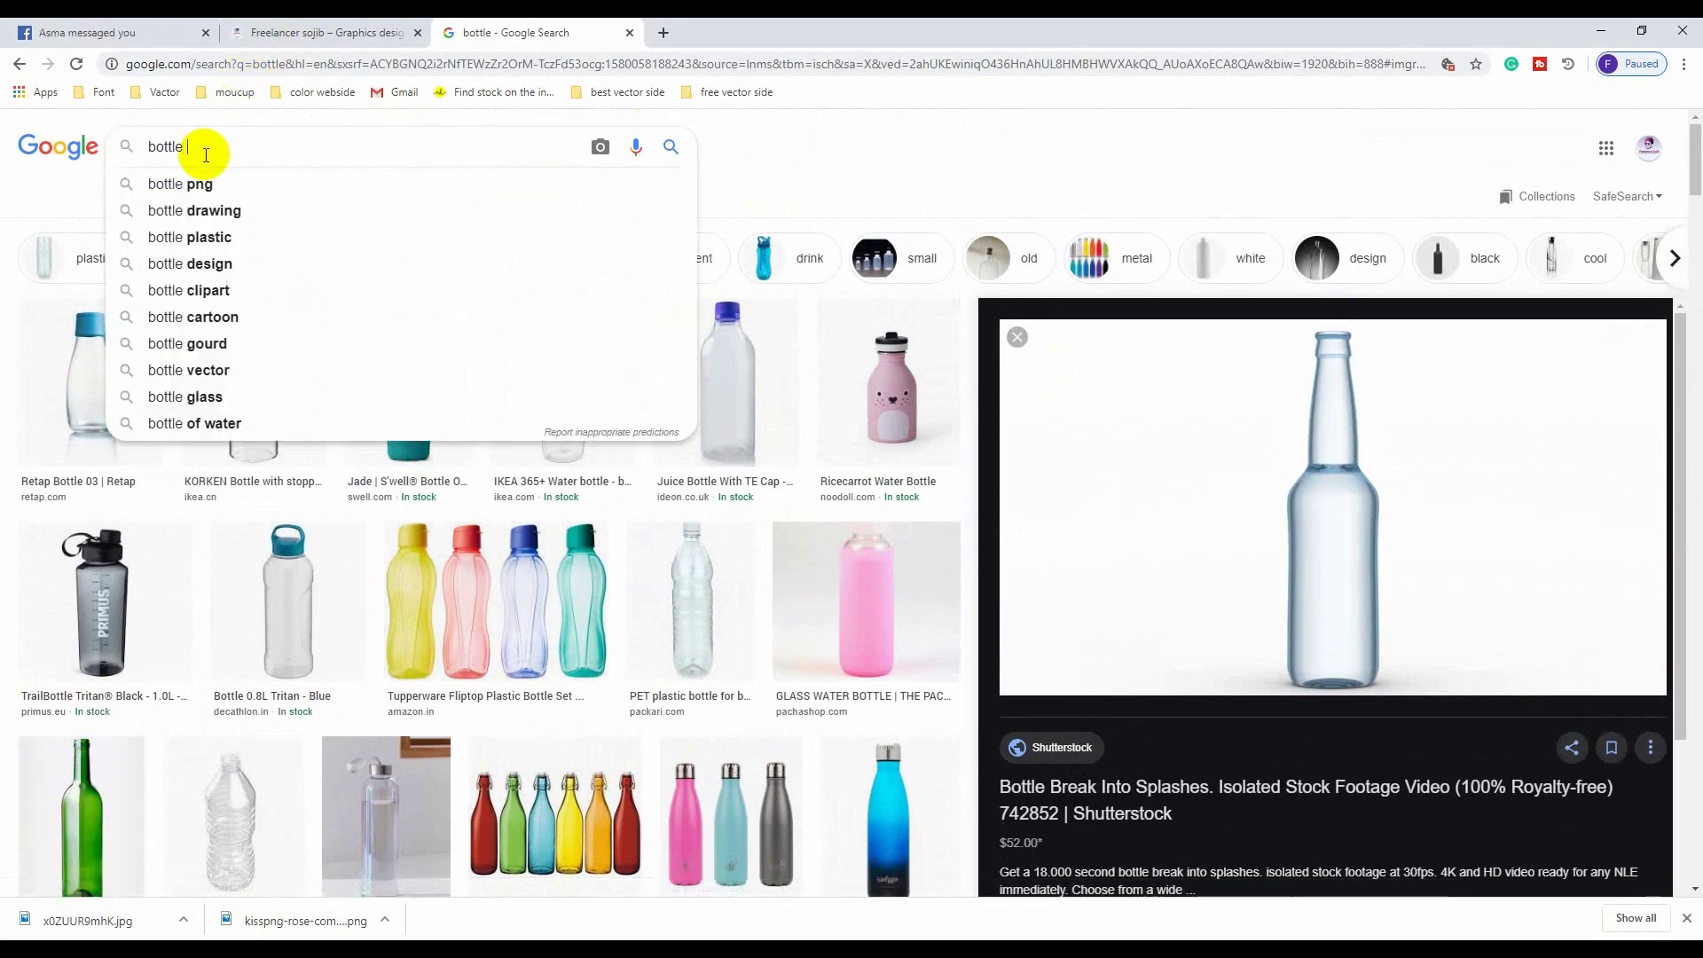
{"action": "type", "text": "l"}
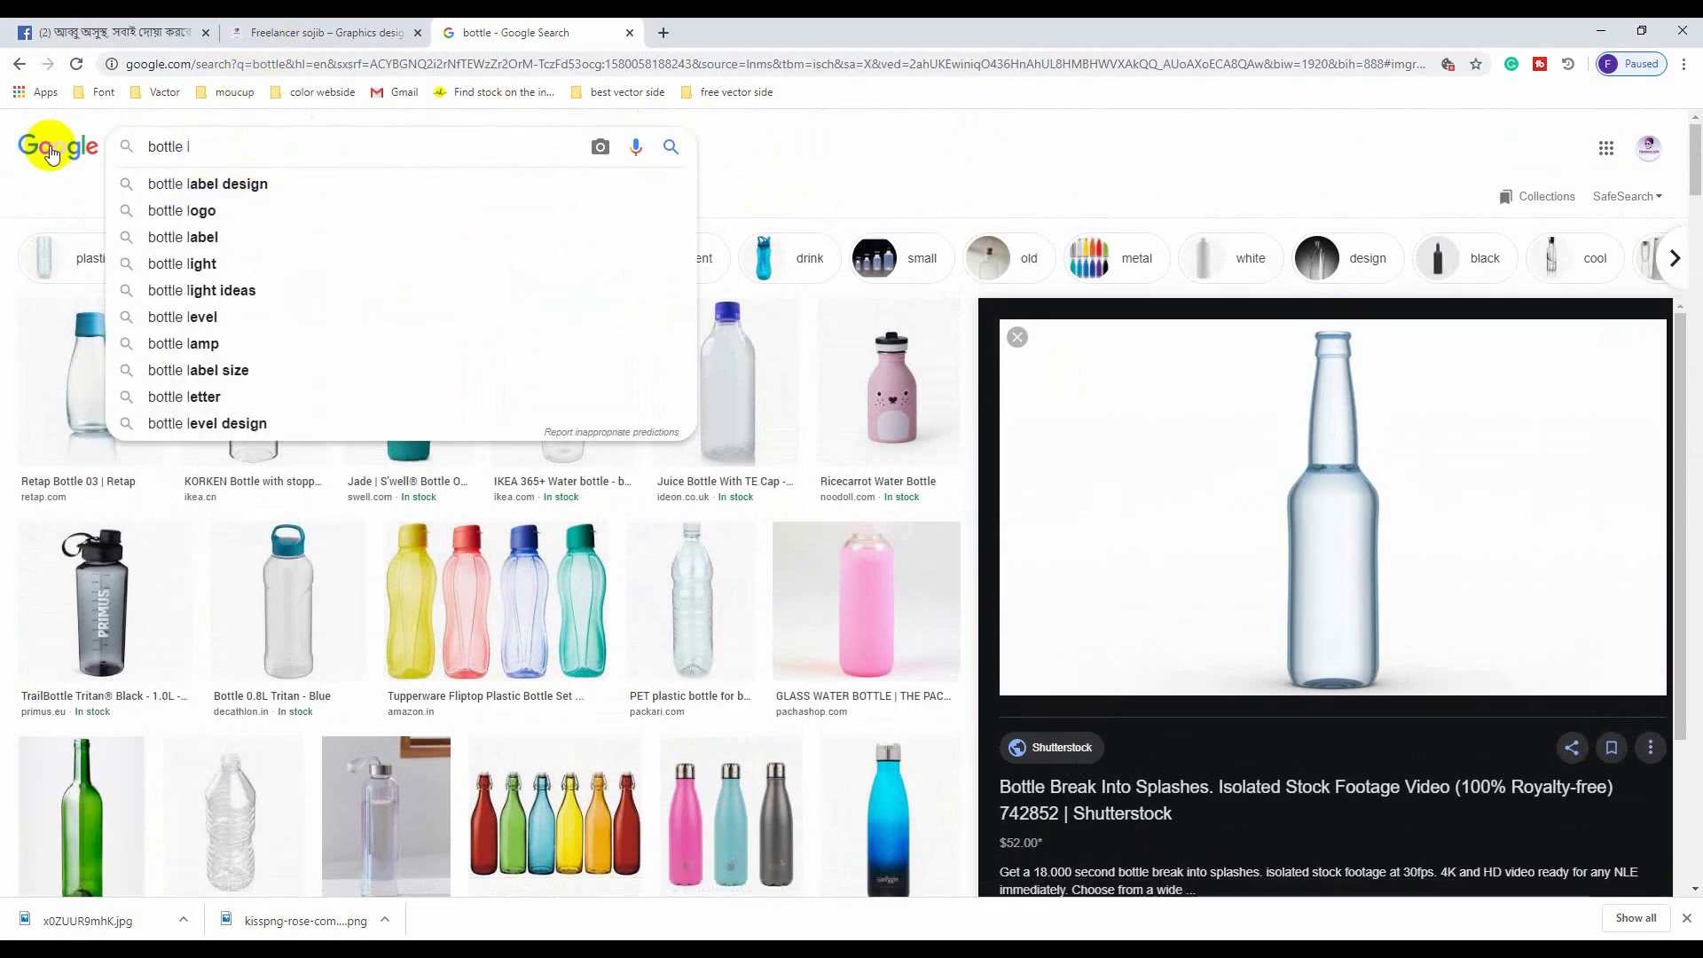
{"action": "left_click", "coordinate": [182, 240]}
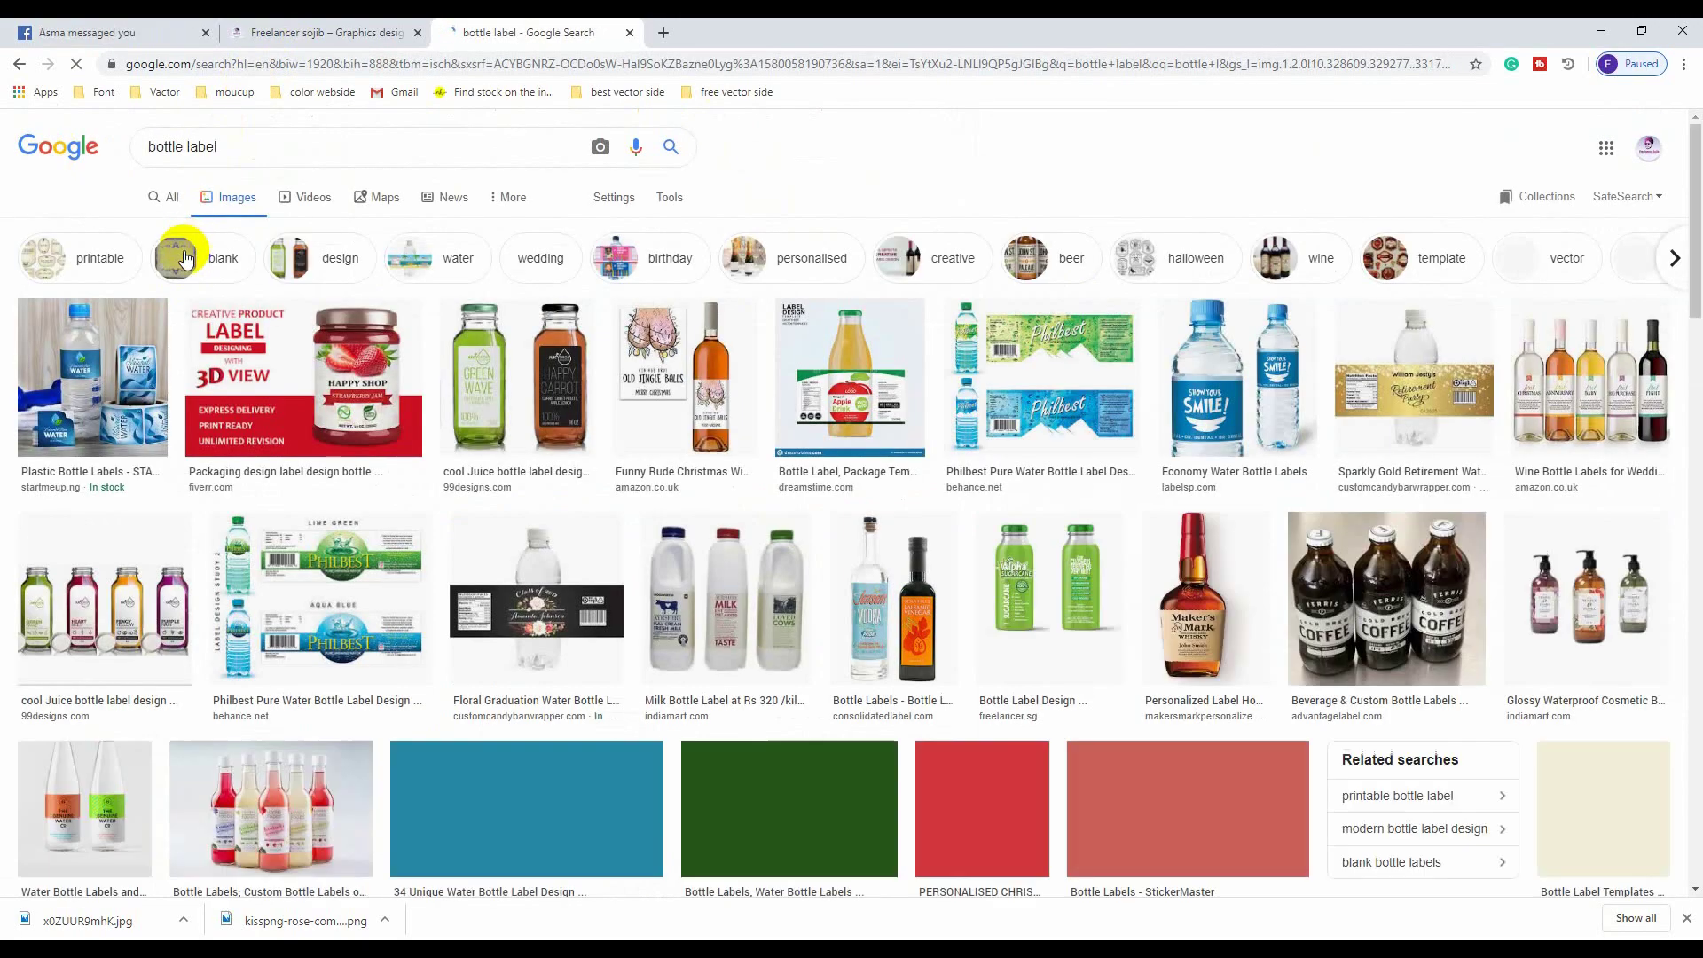
Find the H2O Water Bottle Label image in the results and copy it
{"action": "scroll", "coordinate": [627, 570], "scroll_direction": "down", "scroll_amount": 4}
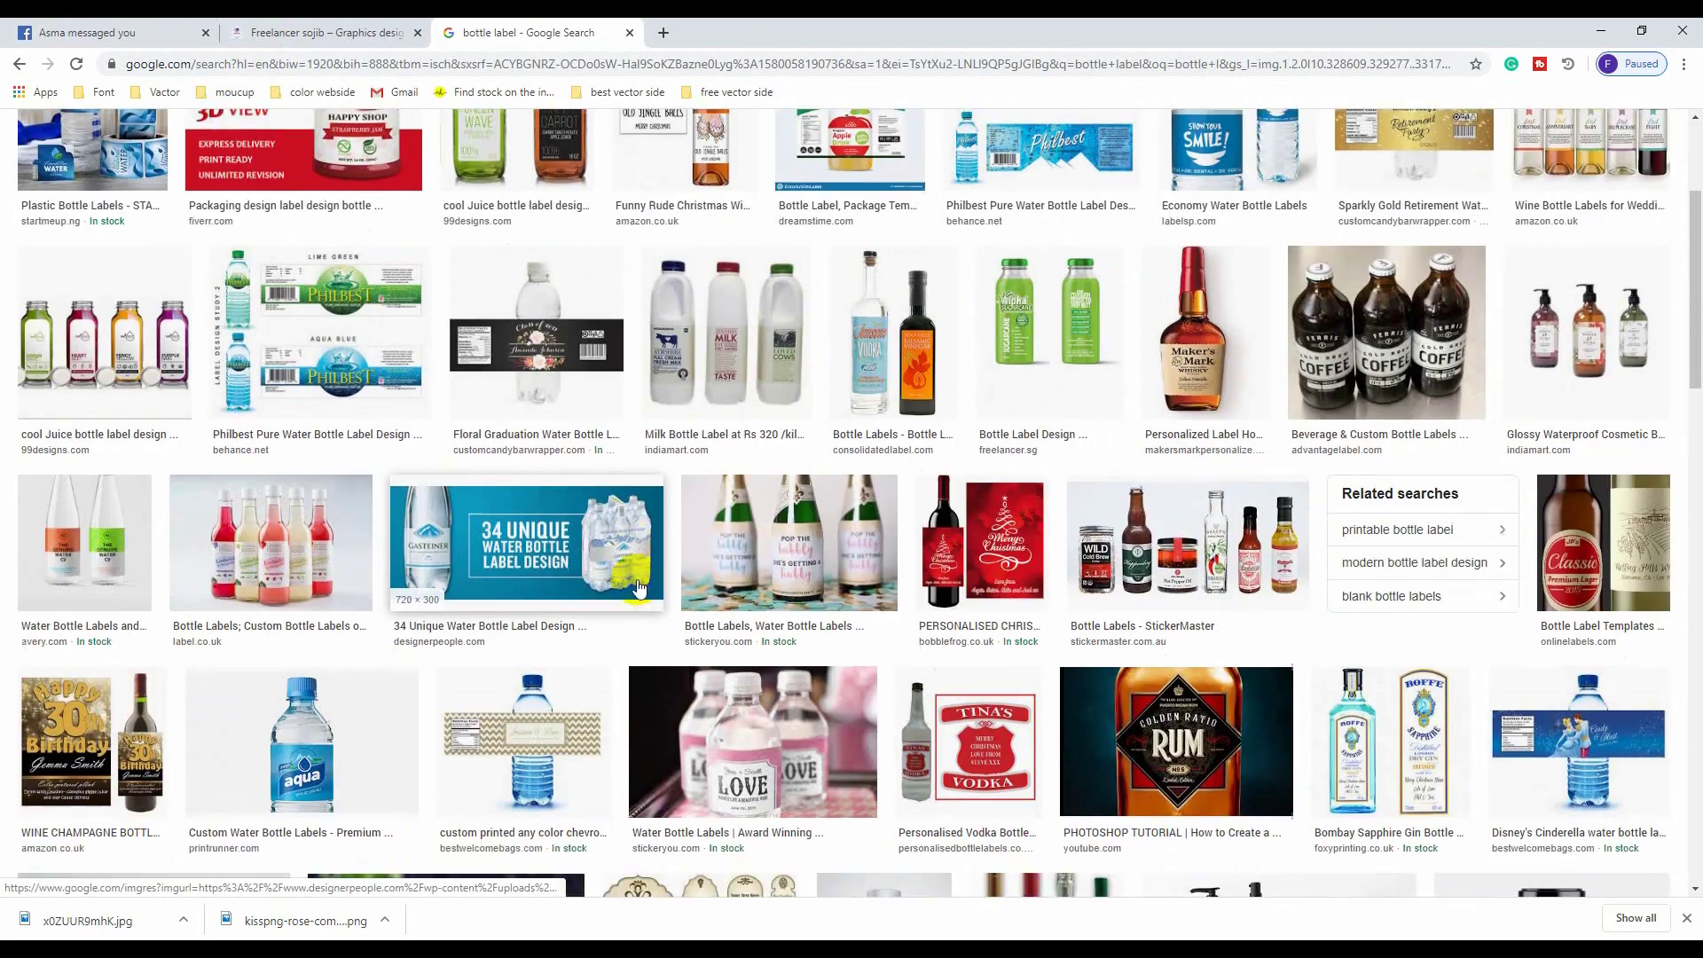
{"action": "scroll", "coordinate": [674, 532], "scroll_direction": "down", "scroll_amount": 2}
{"action": "scroll", "coordinate": [729, 501], "scroll_direction": "down", "scroll_amount": 2}
{"action": "scroll", "coordinate": [729, 501], "scroll_direction": "down", "scroll_amount": 5}
{"action": "scroll", "coordinate": [887, 497], "scroll_direction": "down", "scroll_amount": 5}
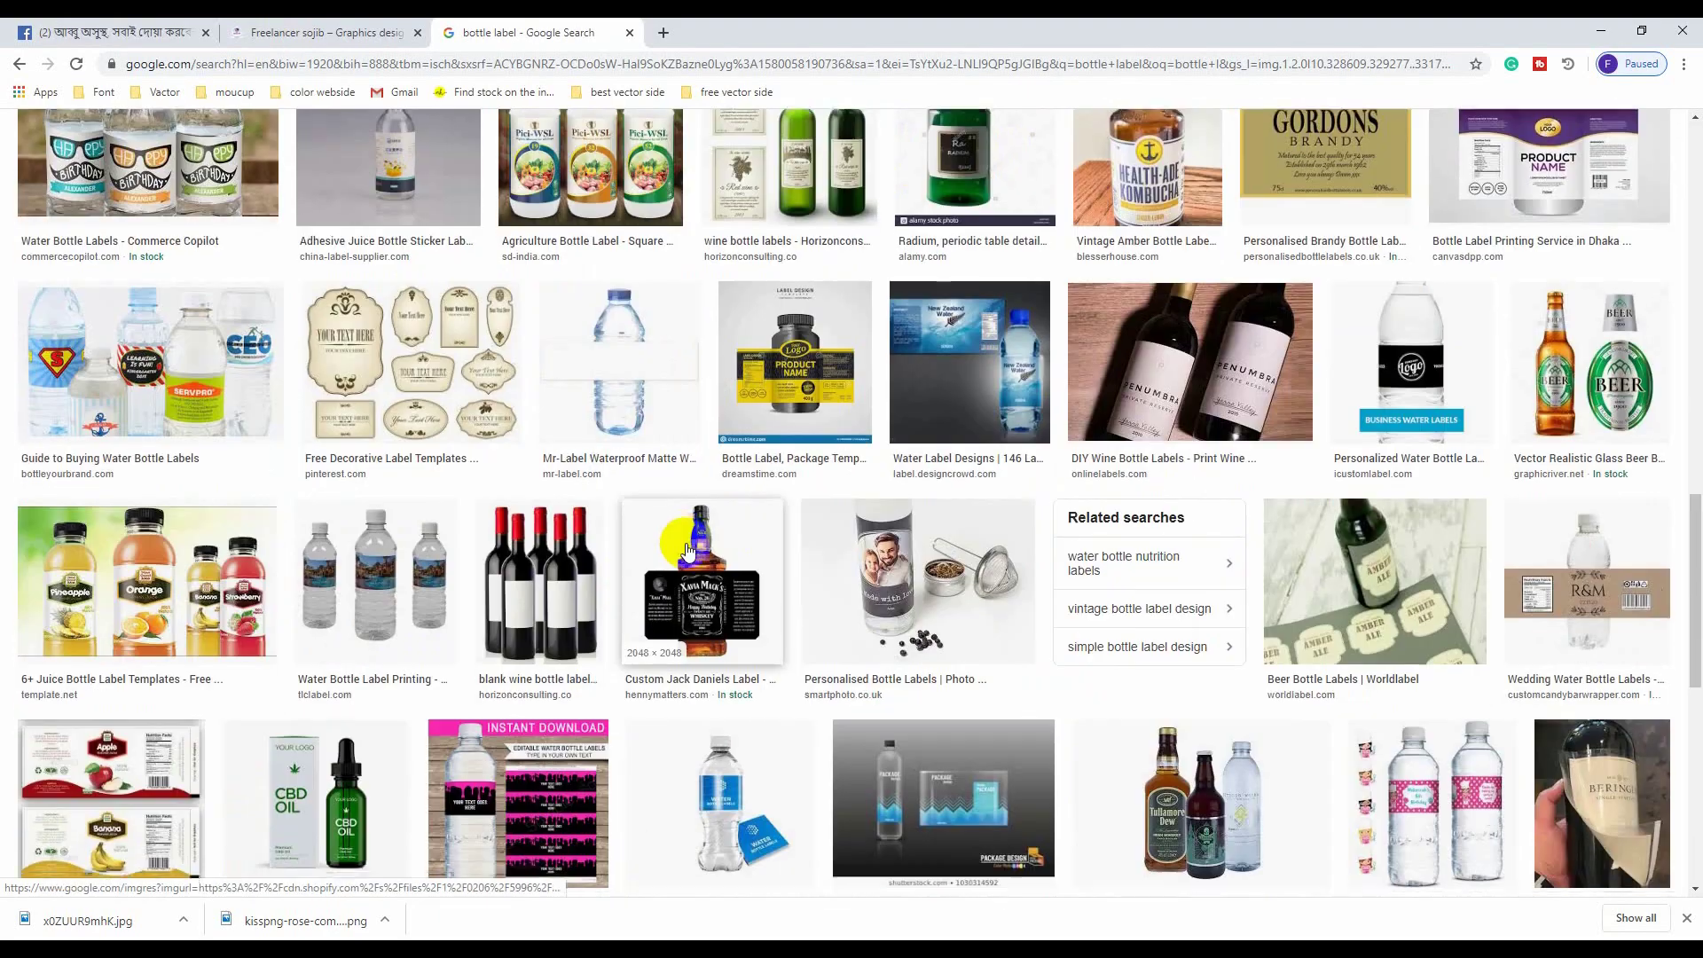
{"action": "scroll", "coordinate": [1331, 479], "scroll_direction": "down", "scroll_amount": 5}
{"action": "scroll", "coordinate": [1539, 473], "scroll_direction": "down", "scroll_amount": 5}
{"action": "scroll", "coordinate": [1419, 479], "scroll_direction": "down", "scroll_amount": 5}
{"action": "scroll", "coordinate": [1153, 488], "scroll_direction": "down", "scroll_amount": 3}
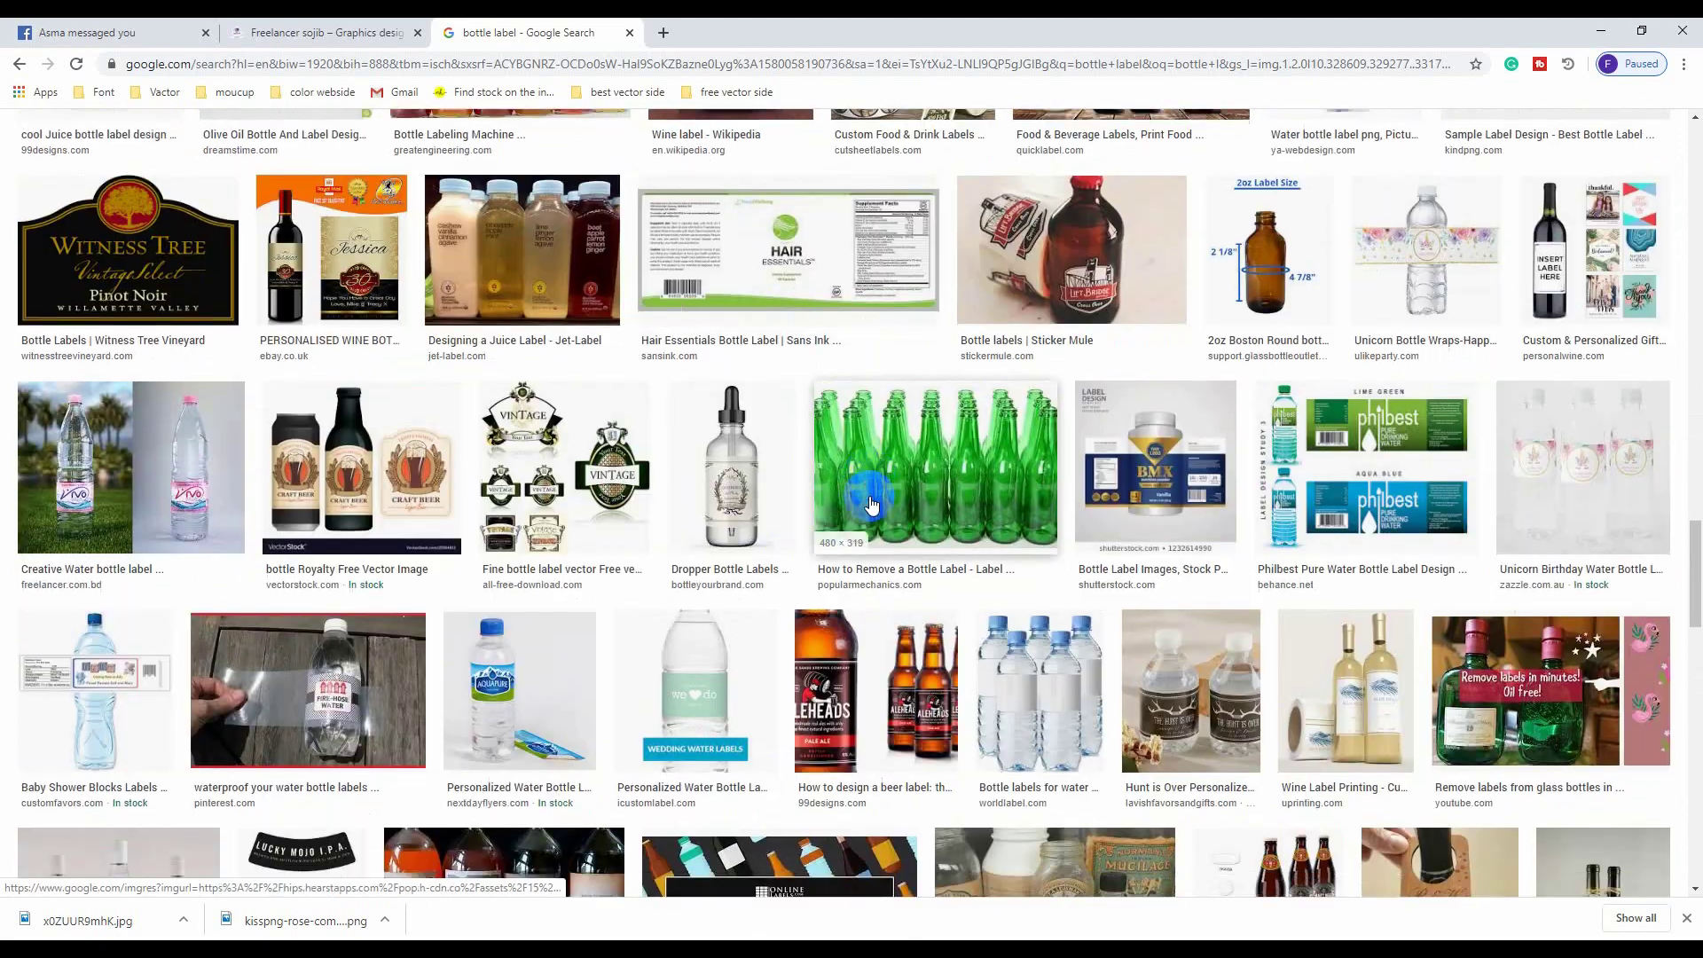
{"action": "scroll", "coordinate": [887, 494], "scroll_direction": "down", "scroll_amount": 3}
{"action": "scroll", "coordinate": [899, 510], "scroll_direction": "down", "scroll_amount": 4}
{"action": "scroll", "coordinate": [899, 510], "scroll_direction": "down", "scroll_amount": 1}
{"action": "scroll", "coordinate": [887, 515], "scroll_direction": "down", "scroll_amount": 4}
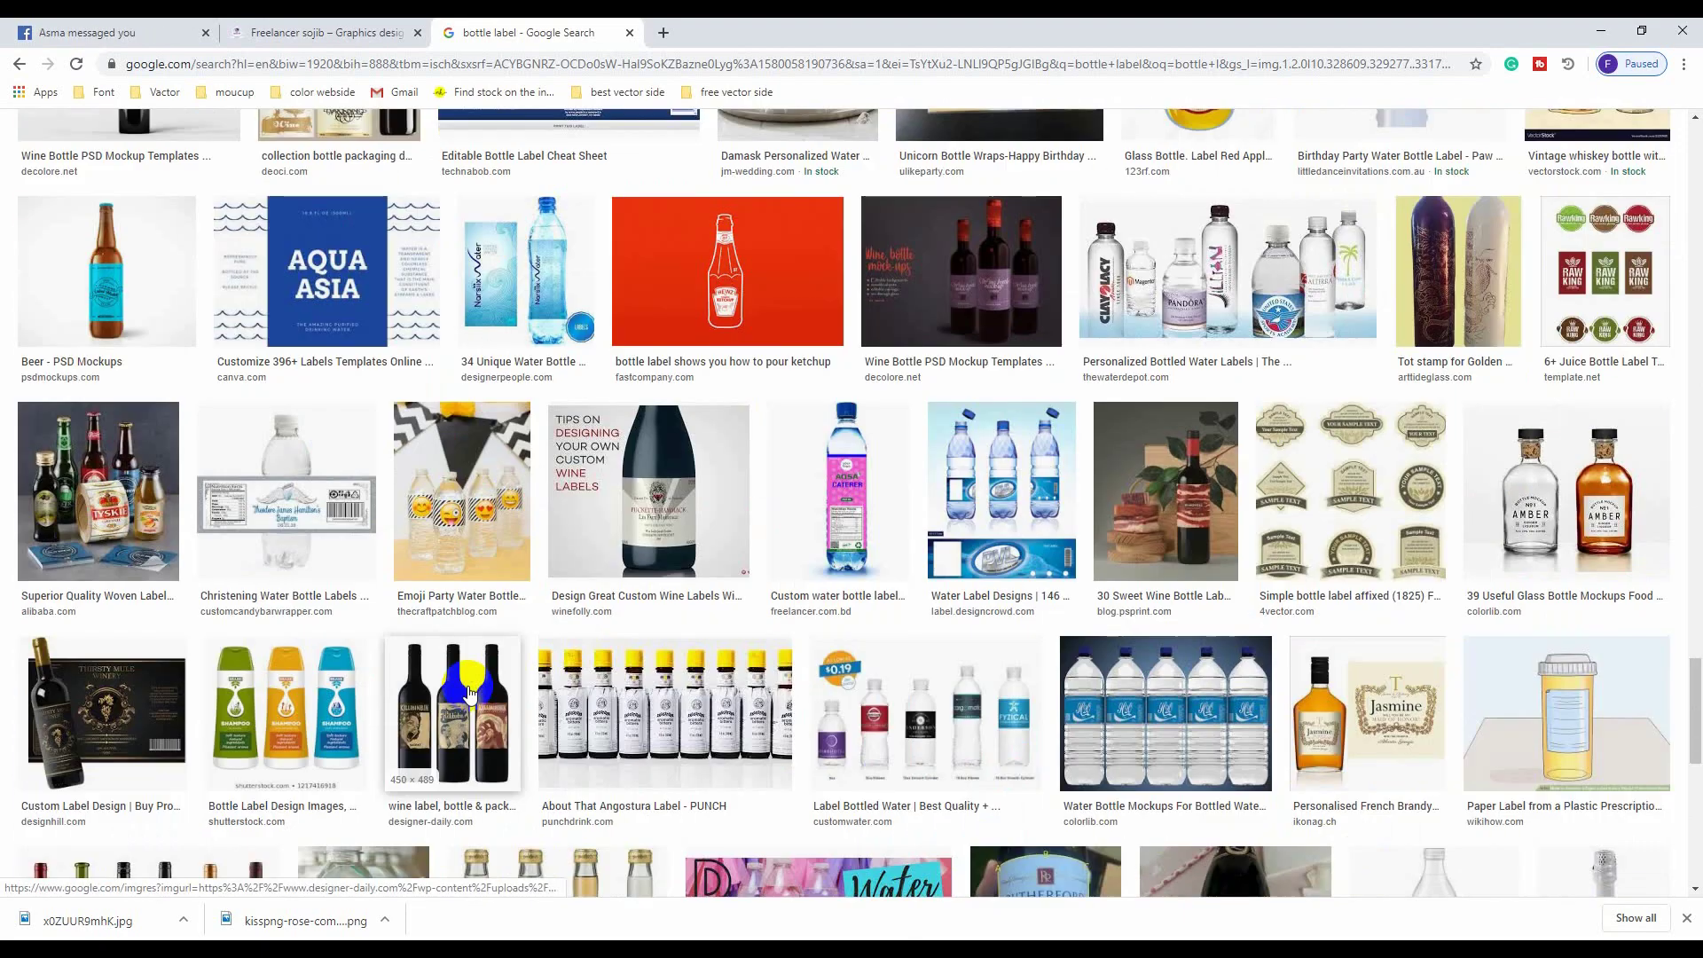
{"action": "scroll", "coordinate": [550, 537], "scroll_direction": "down", "scroll_amount": 5}
{"action": "scroll", "coordinate": [479, 550], "scroll_direction": "down", "scroll_amount": 5}
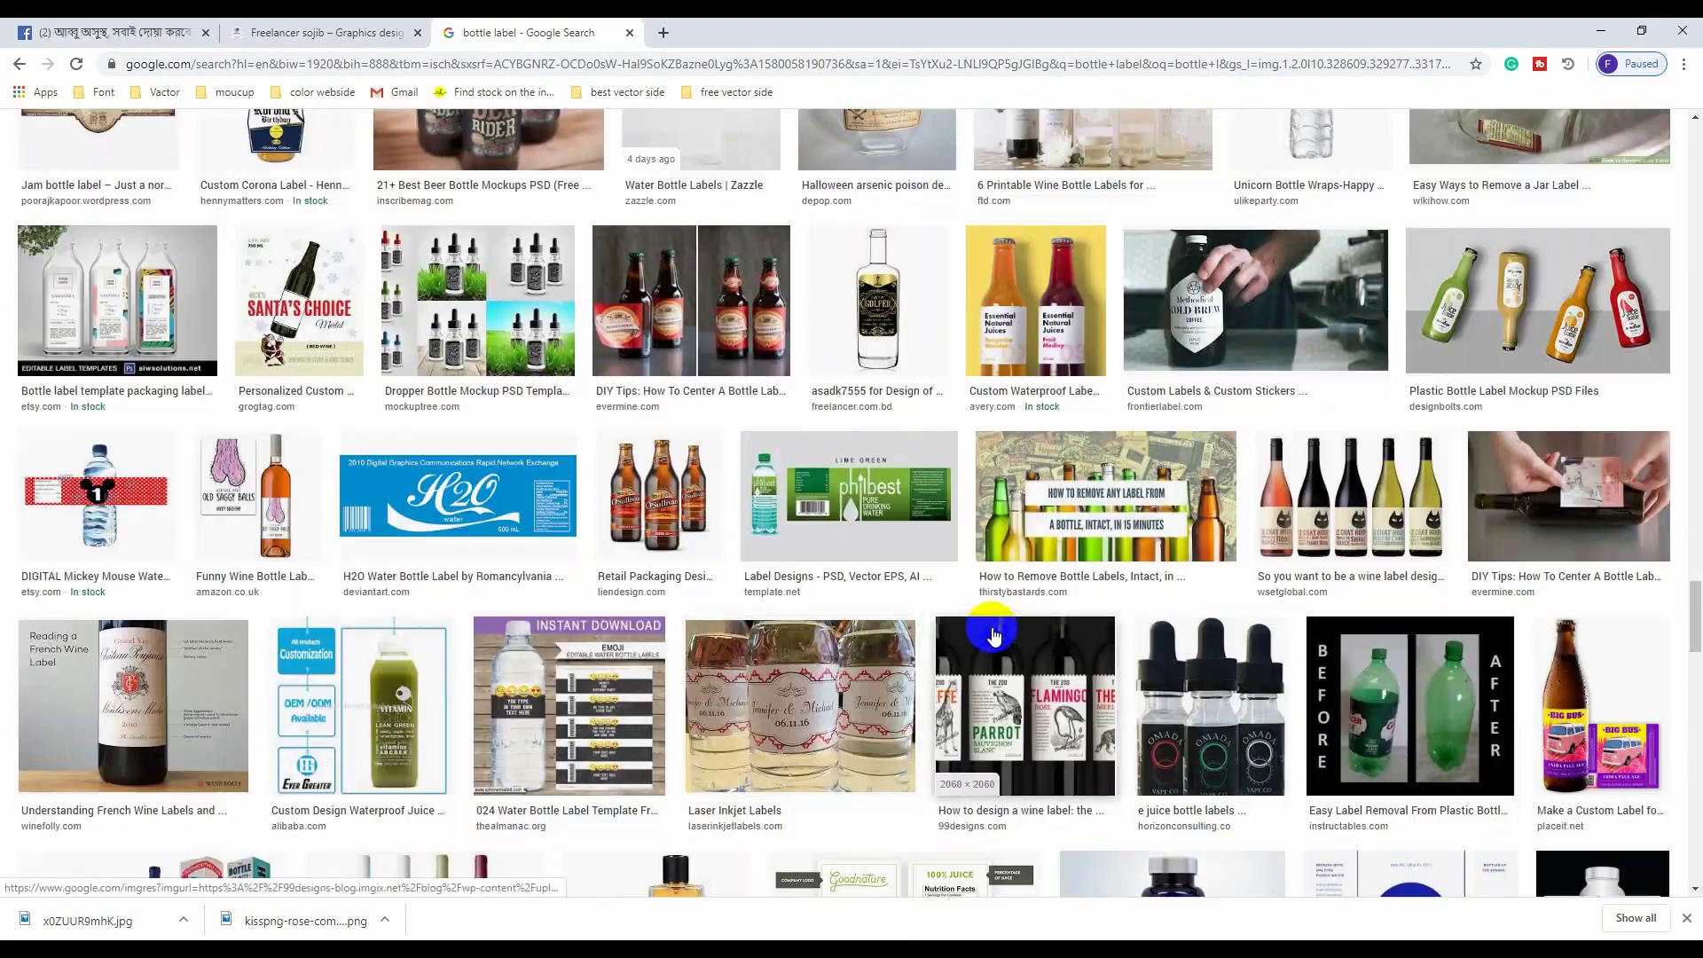
{"action": "scroll", "coordinate": [399, 567], "scroll_direction": "down", "scroll_amount": 5}
{"action": "scroll", "coordinate": [315, 585], "scroll_direction": "down", "scroll_amount": 4}
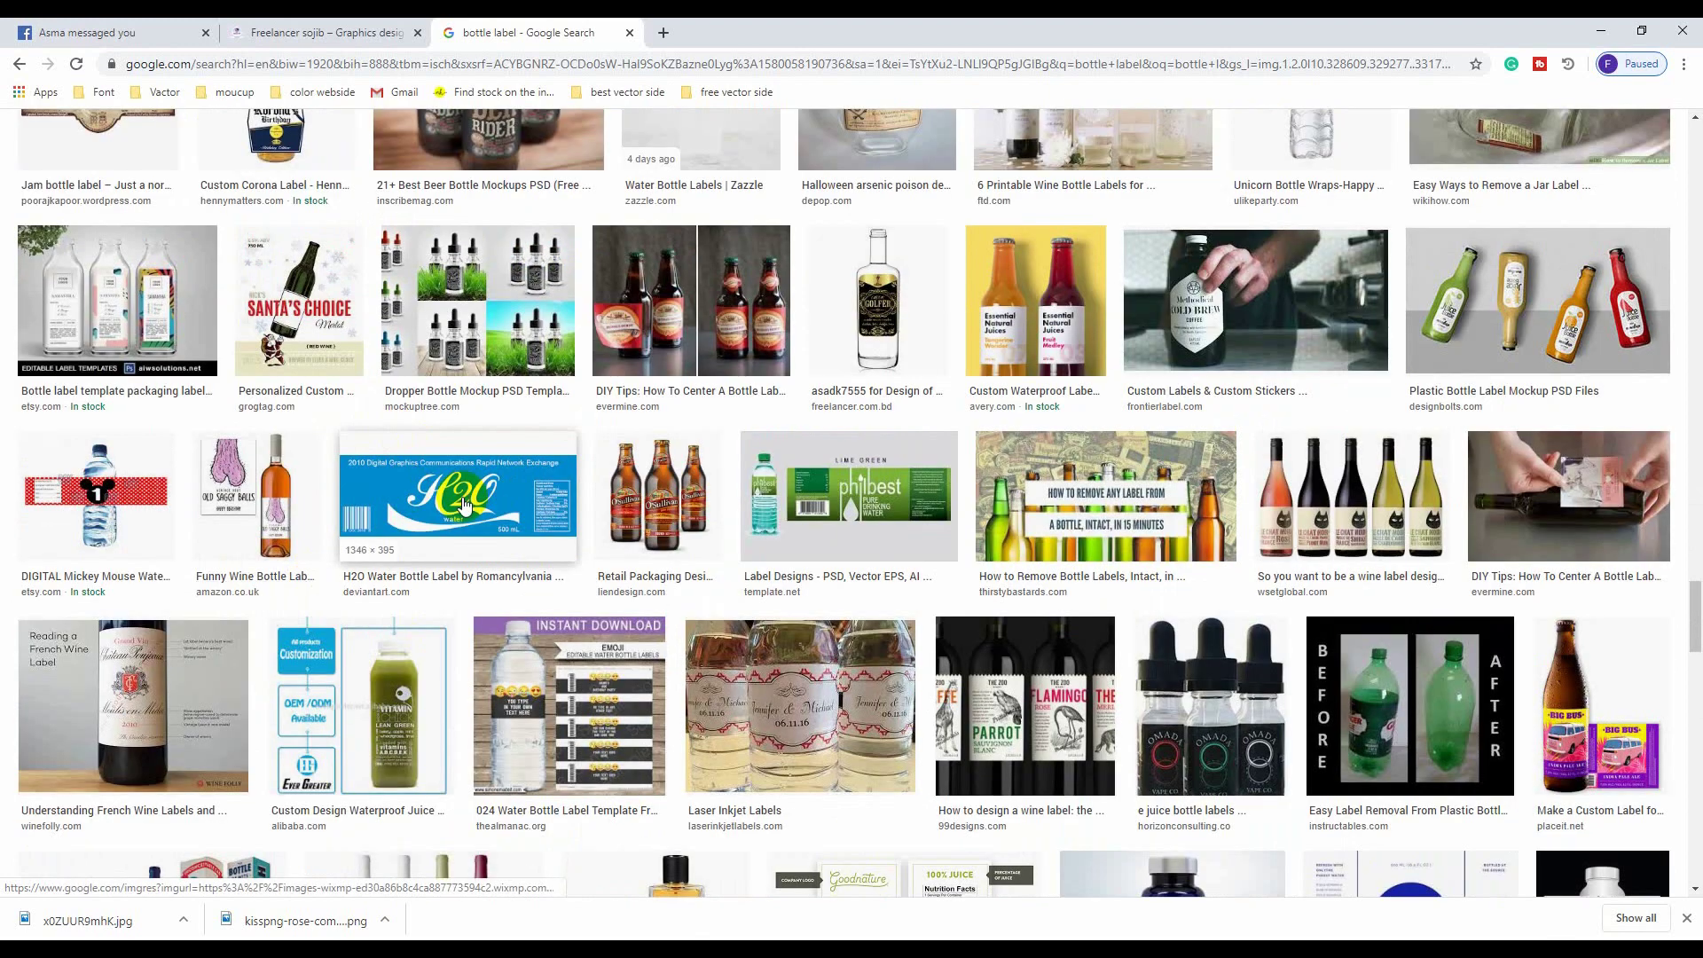
{"action": "left_click", "coordinate": [385, 439]}
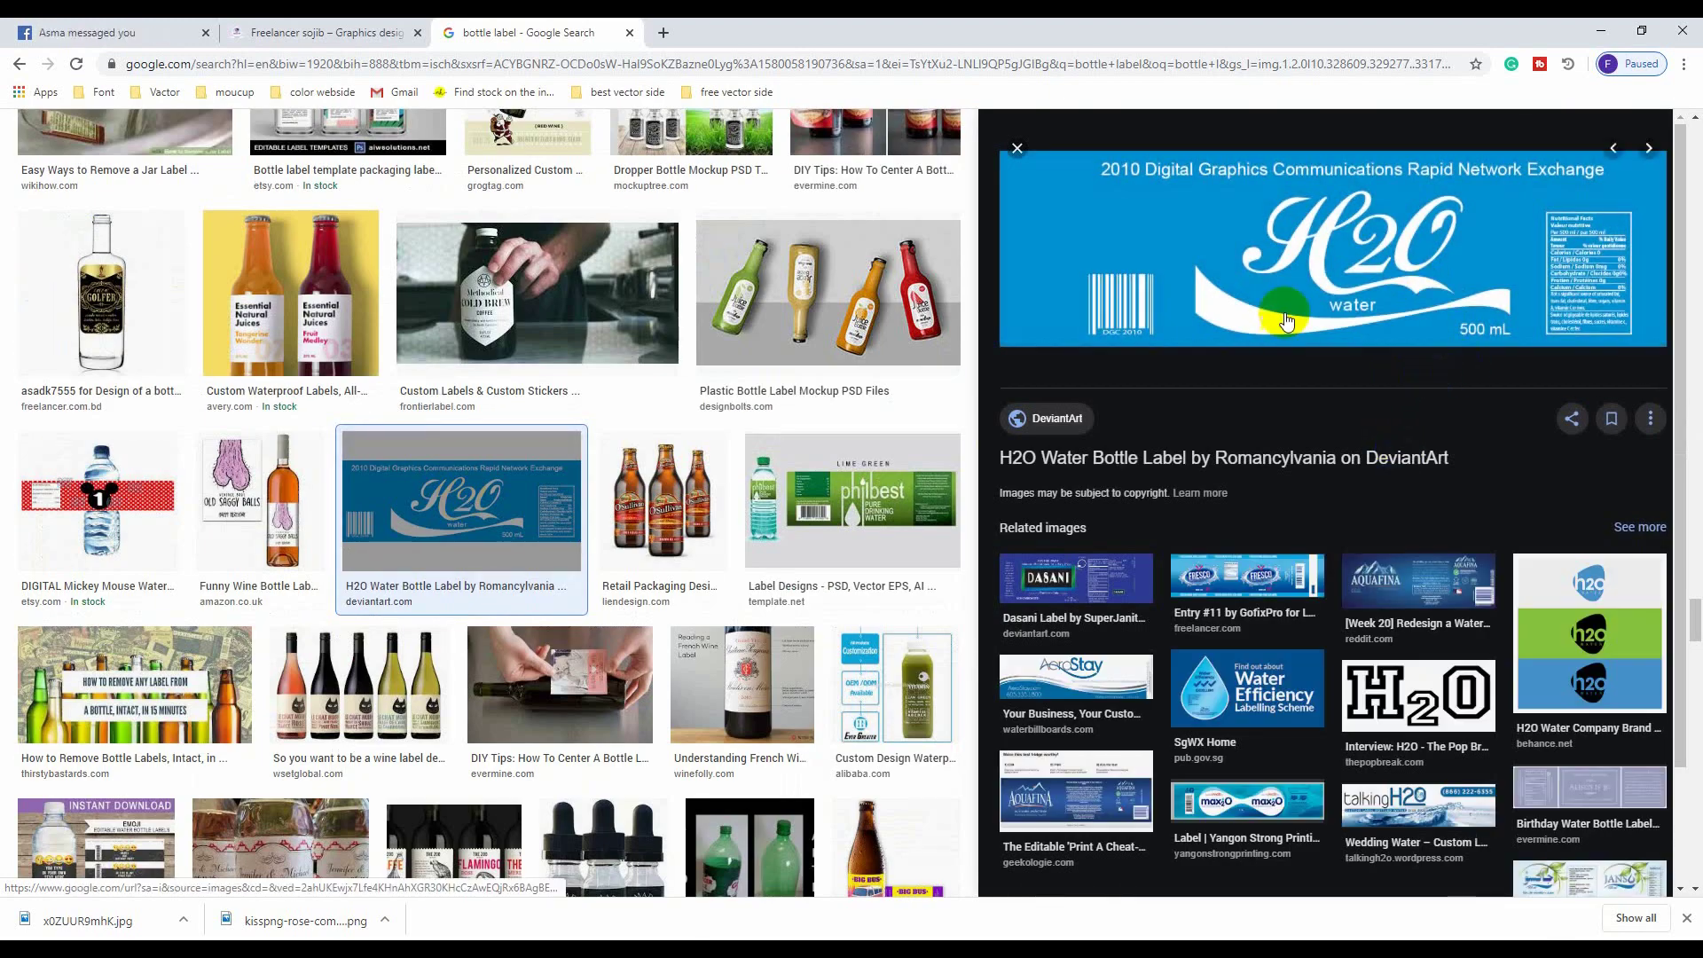
{"action": "right_click", "coordinate": [1289, 255]}
{"action": "left_click", "coordinate": [1339, 434]}
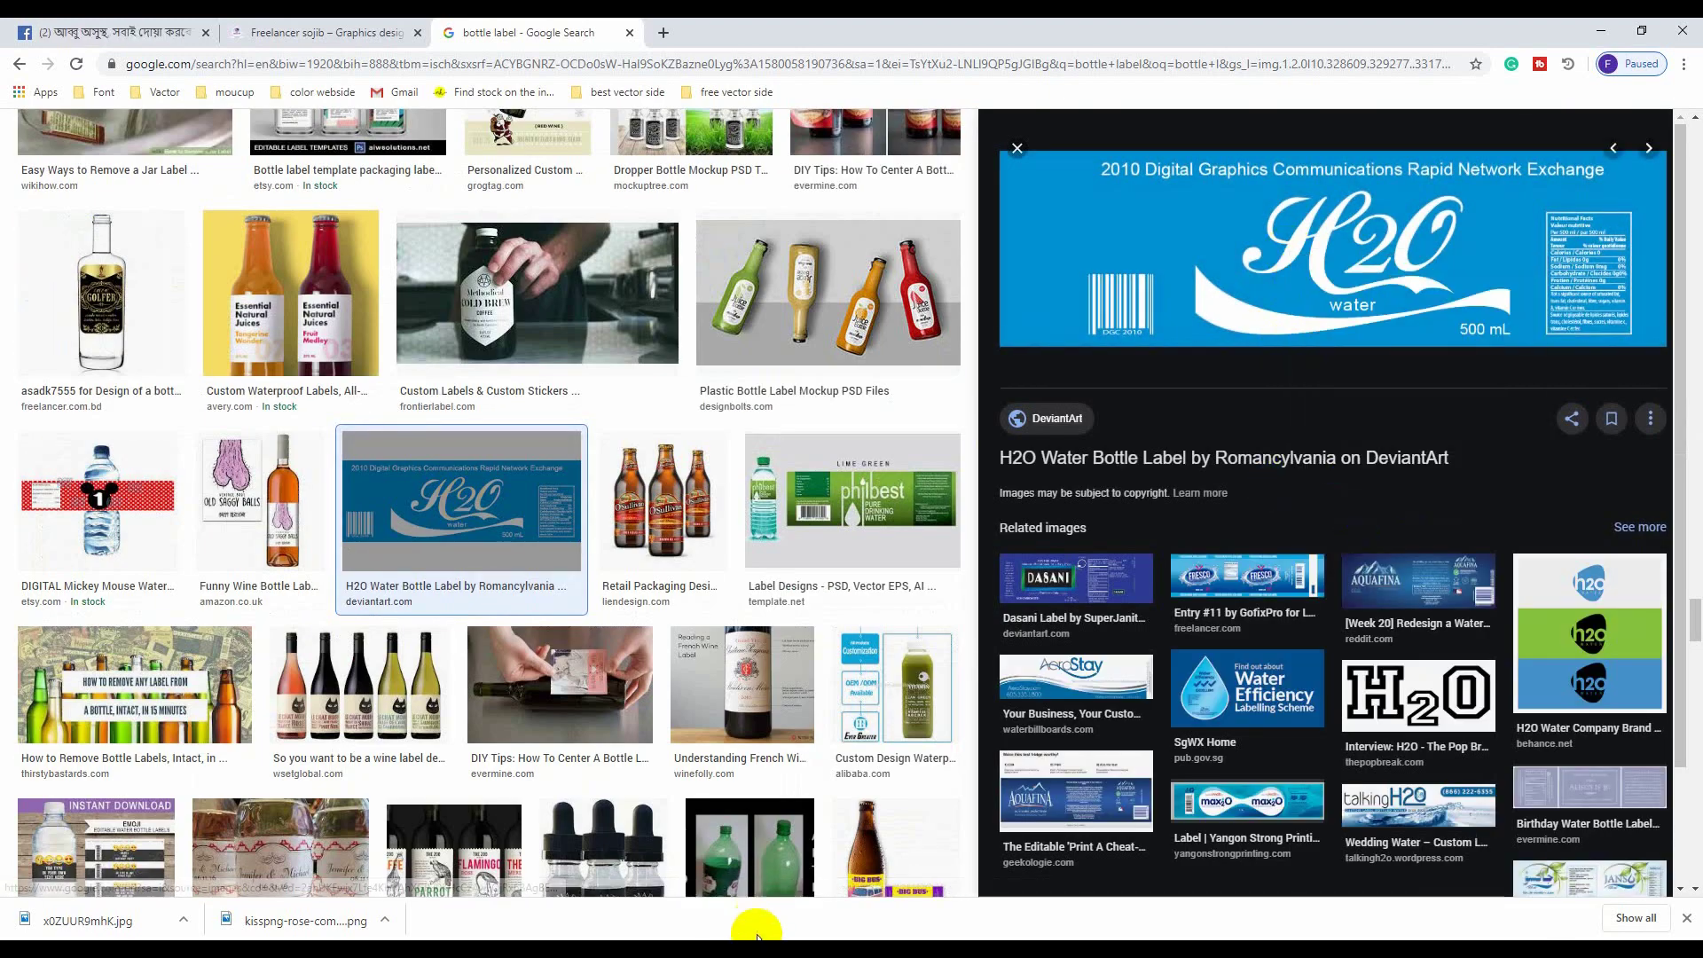
{"action": "left_click", "coordinate": [762, 951]}
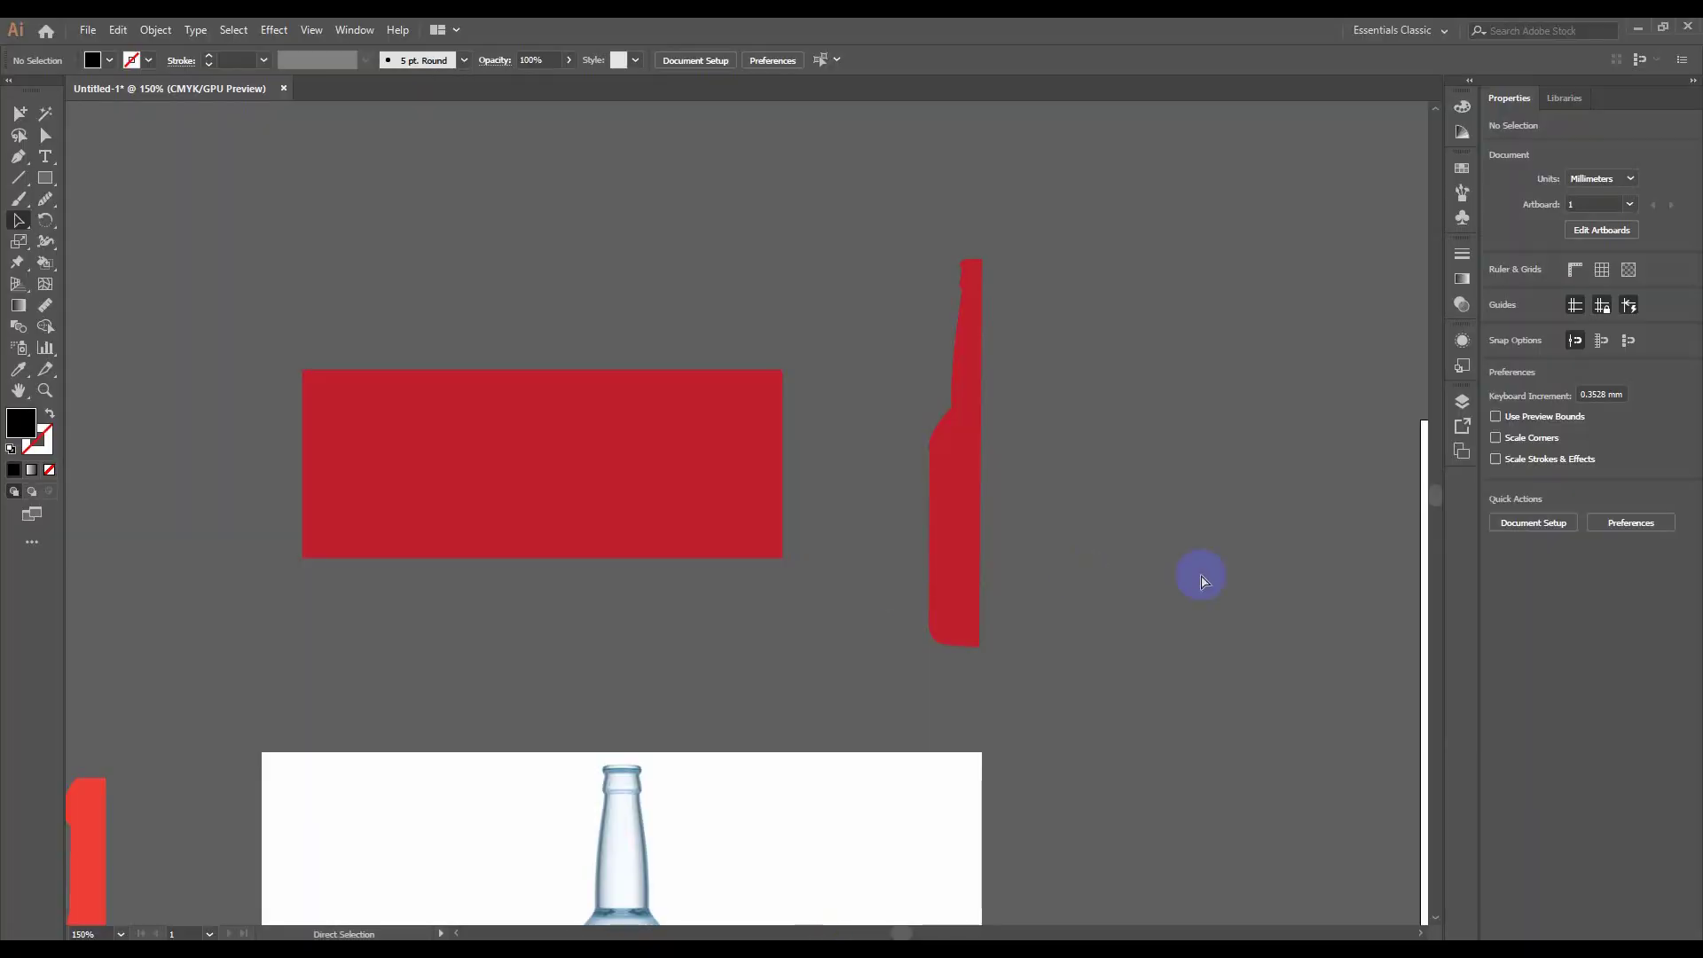
Paste the H2O label, shrink it to about 21.7 × 6.4 mm, and place it above the rectangle
{"action": "key", "text": "ctrl+v"}
{"action": "scroll", "coordinate": [1045, 559], "scroll_direction": "down", "scroll_amount": 6}
{"action": "left_click_drag", "start_coordinate": [1144, 582], "coordinate": [1007, 558]}
{"action": "scroll", "coordinate": [1008, 563], "scroll_direction": "up", "scroll_amount": 5}
{"action": "scroll", "coordinate": [1008, 567], "scroll_direction": "up", "scroll_amount": 2}
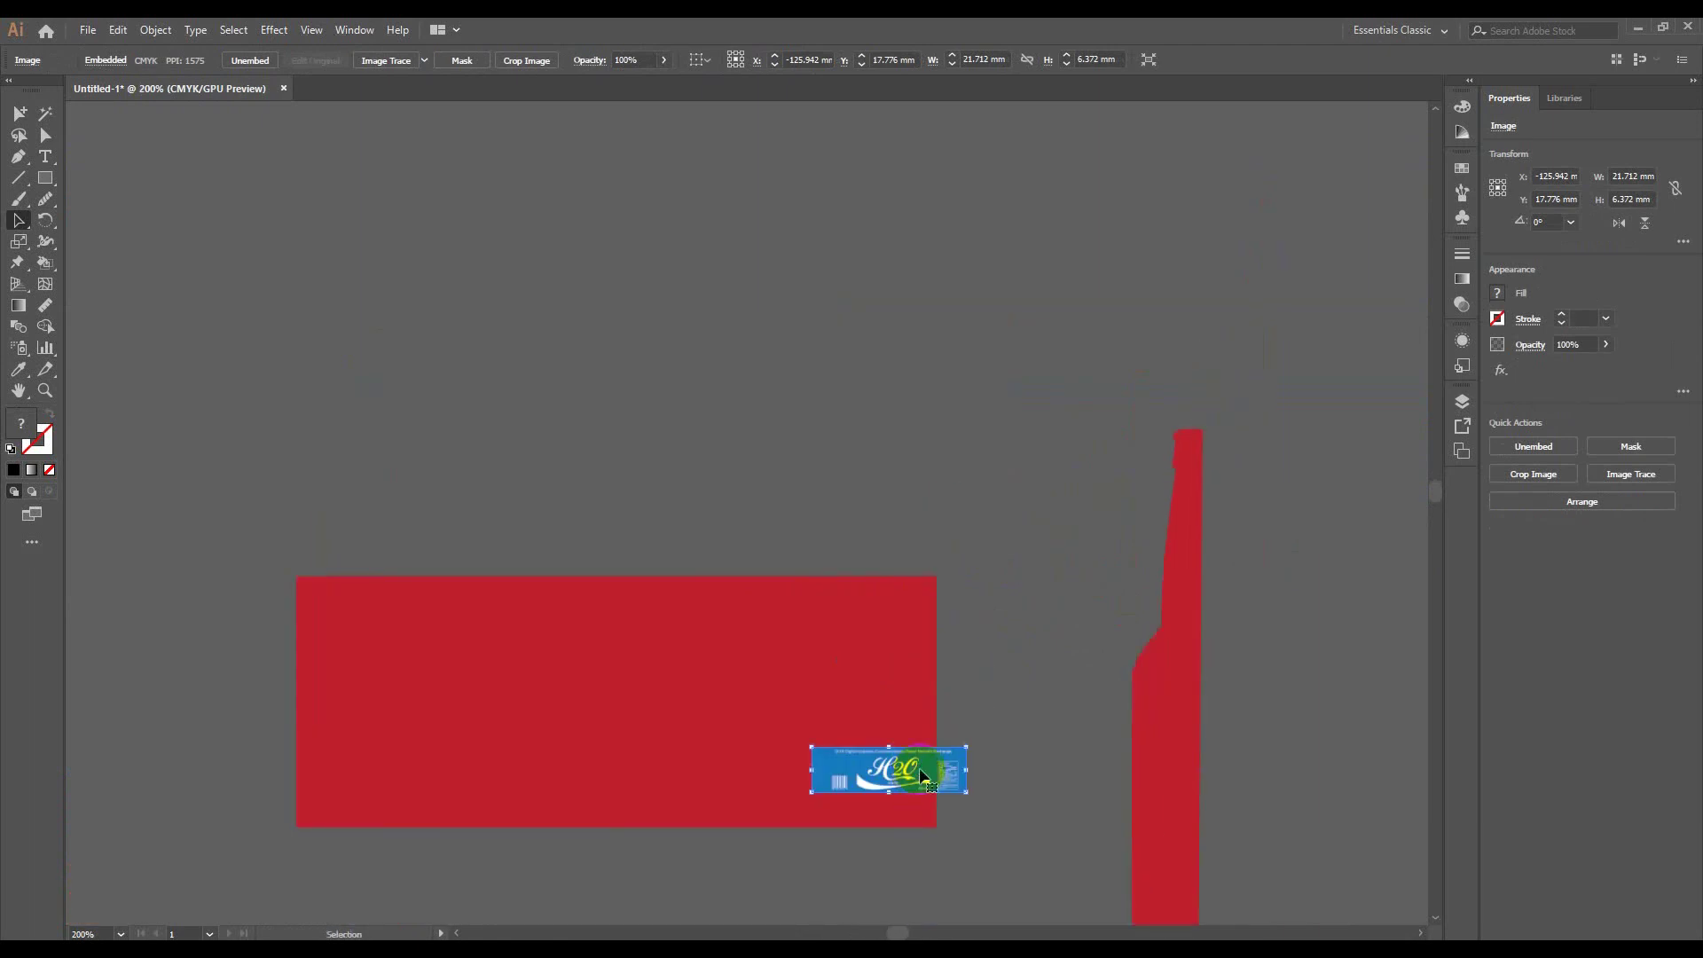
{"action": "mouse_move", "coordinate": [923, 777]}
{"action": "left_mouse_down"}
{"action": "mouse_move", "coordinate": [898, 456]}
{"action": "mouse_move", "coordinate": [867, 482]}
{"action": "left_mouse_up"}
{"action": "scroll", "coordinate": [908, 481], "scroll_direction": "up", "scroll_amount": 1}
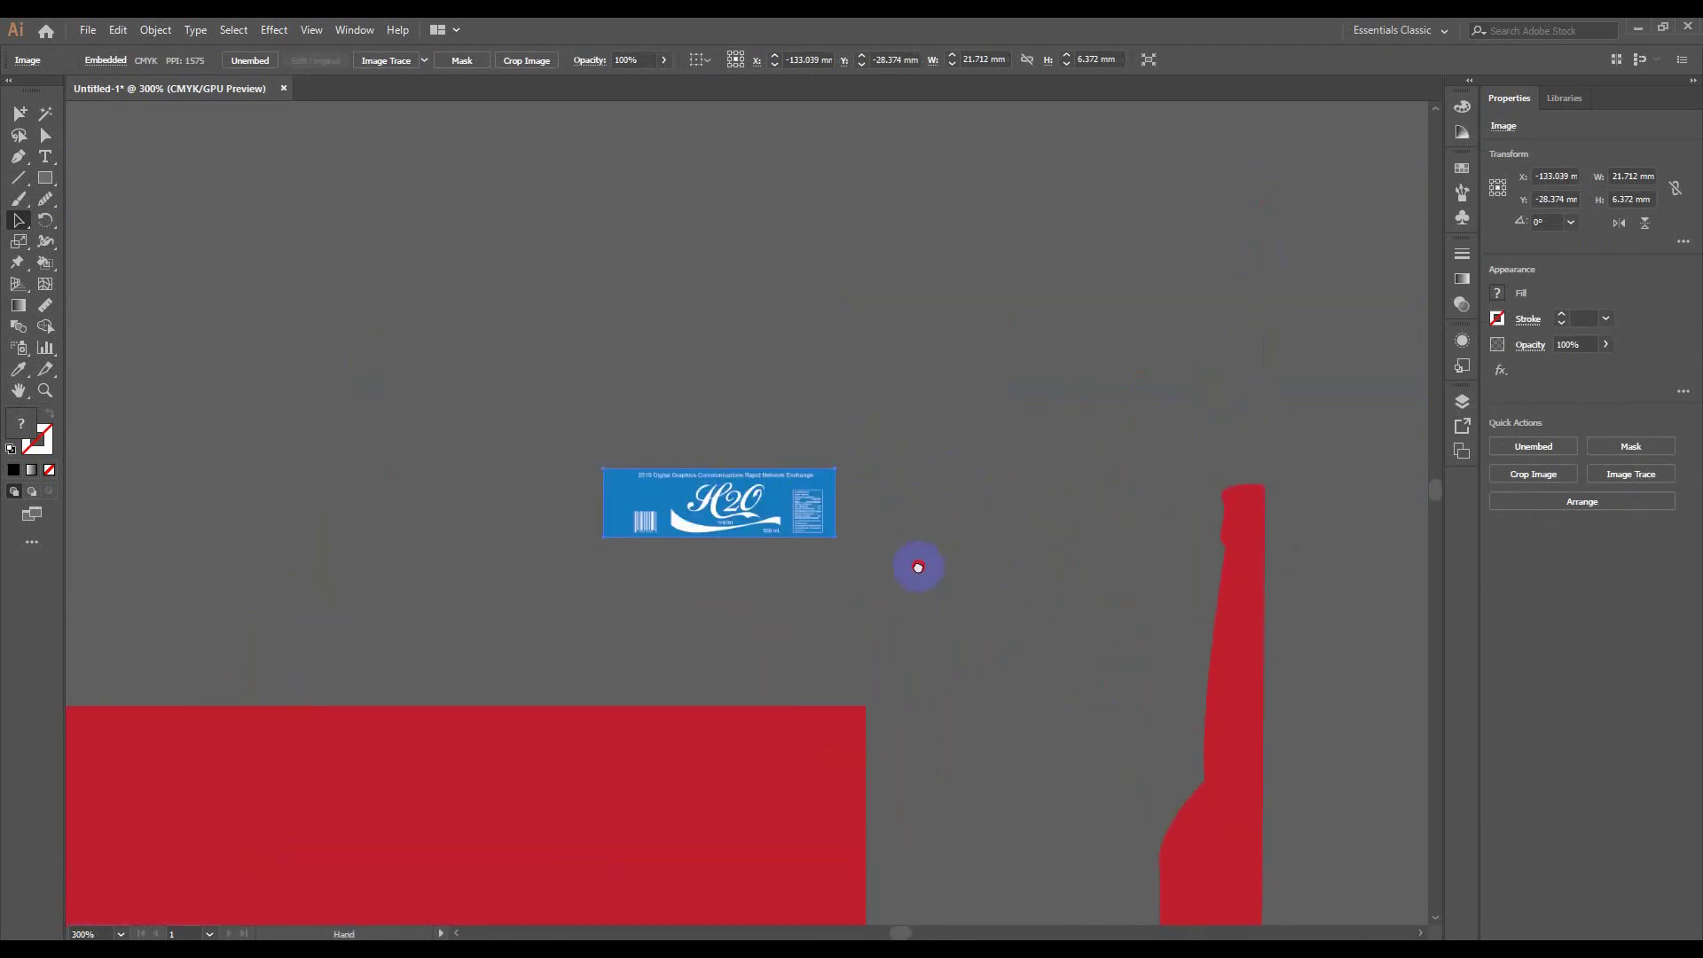
Try dragging the label image into the Swatches panel, then select the red bottle group
{"action": "left_click", "coordinate": [1464, 170]}
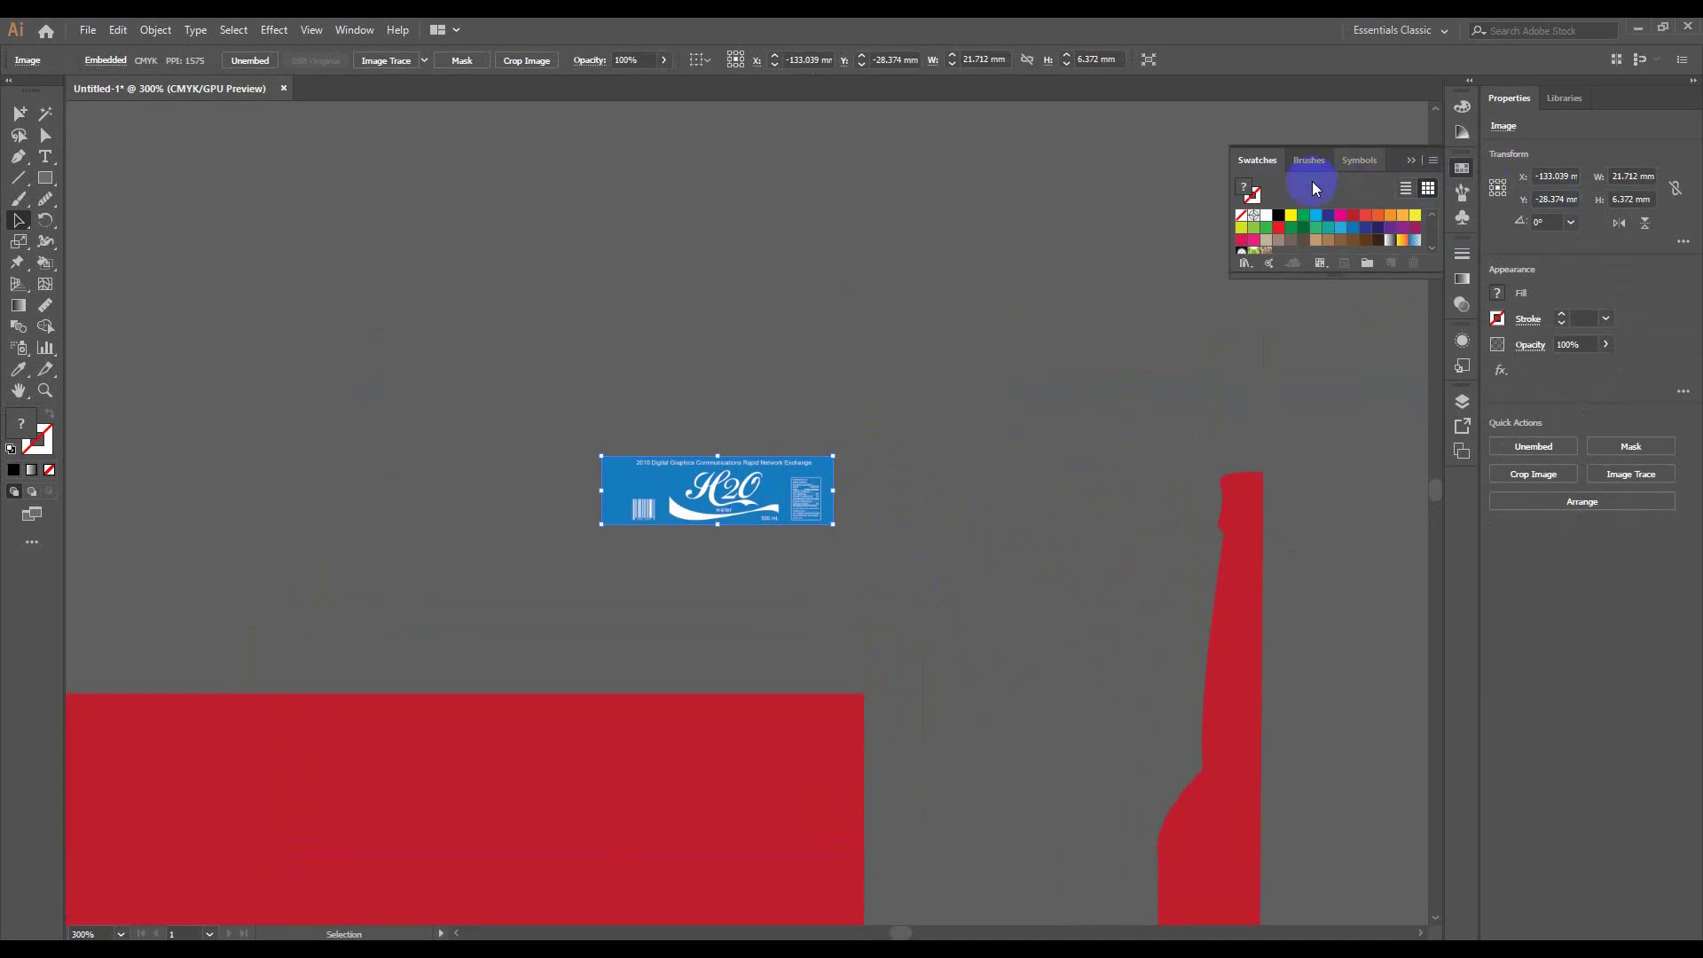
{"action": "scroll", "coordinate": [1323, 222], "scroll_direction": "down", "scroll_amount": 3}
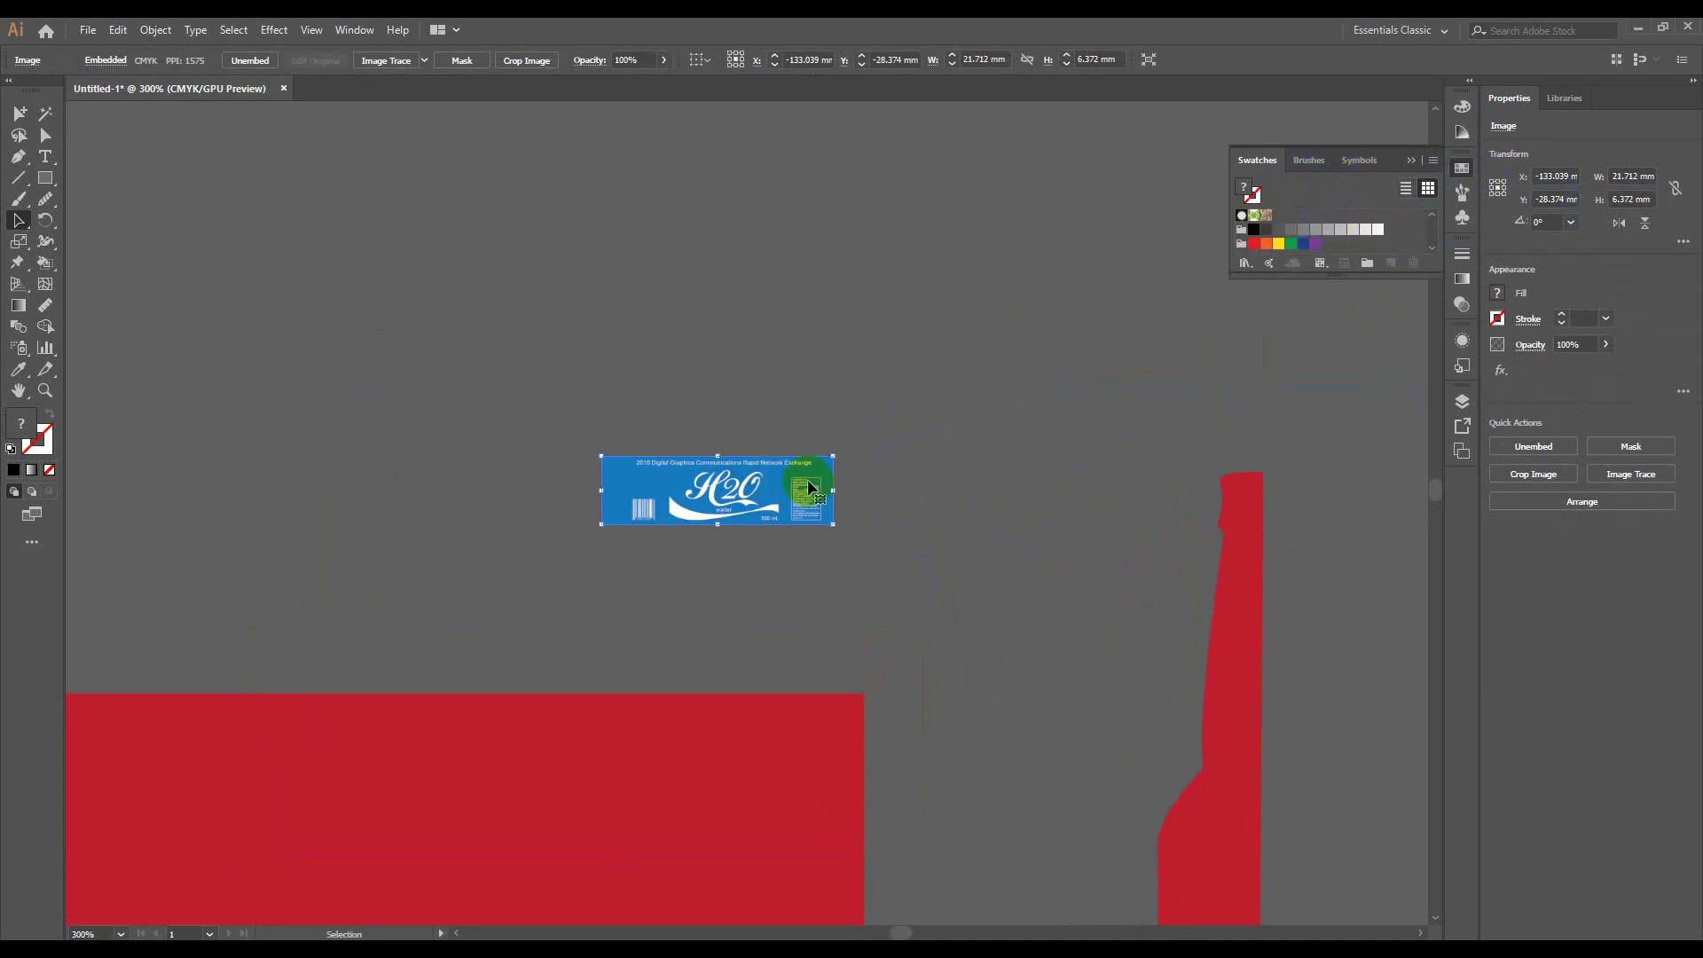
{"action": "scroll", "coordinate": [1273, 236], "scroll_direction": "up", "scroll_amount": 3}
{"action": "scroll", "coordinate": [1274, 235], "scroll_direction": "down", "scroll_amount": 3}
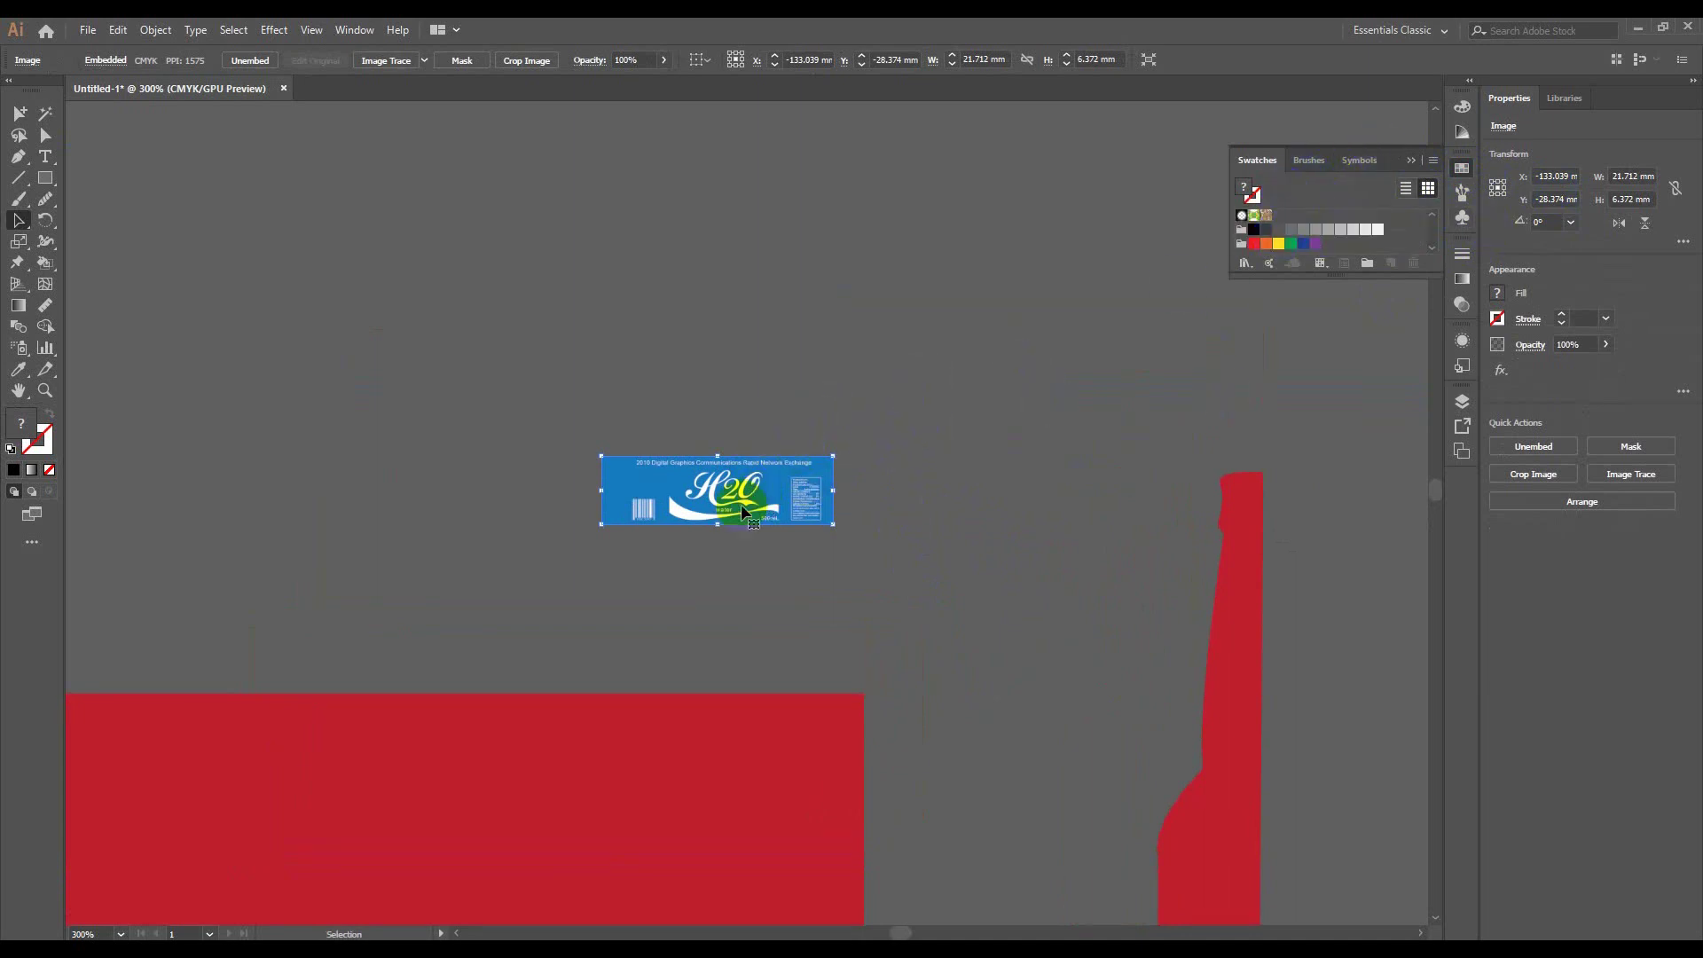
{"action": "left_click_drag", "start_coordinate": [743, 512], "coordinate": [1402, 244]}
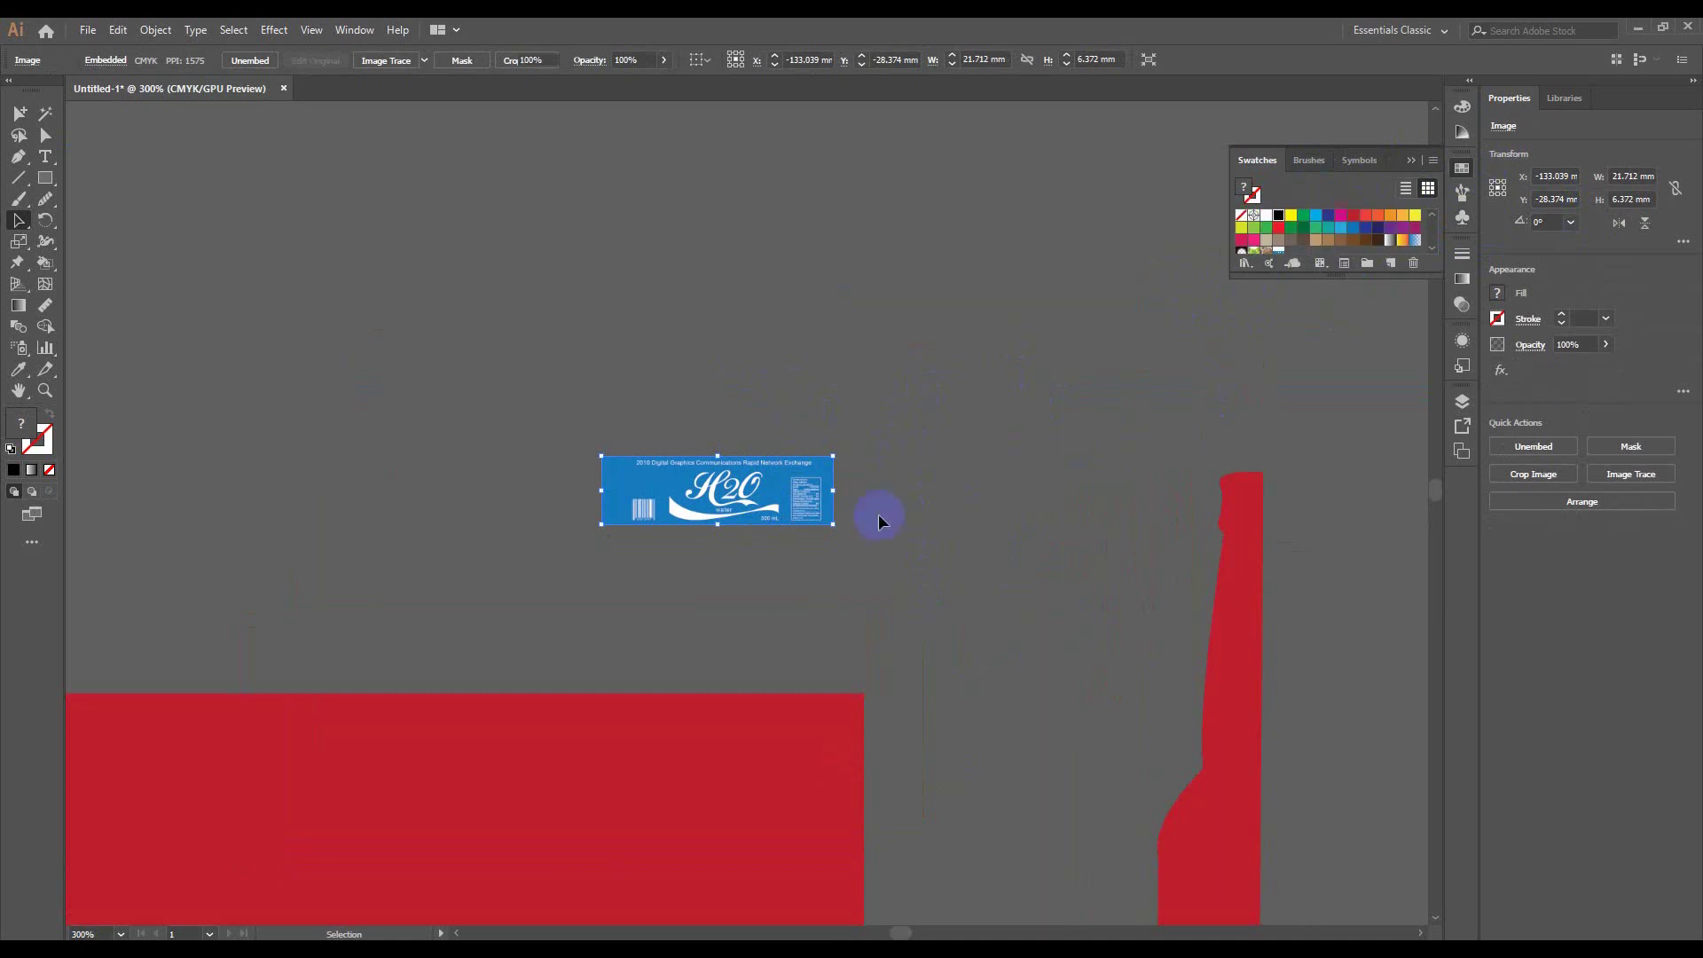
{"action": "left_click", "coordinate": [749, 239]}
{"action": "left_click", "coordinate": [1243, 710]}
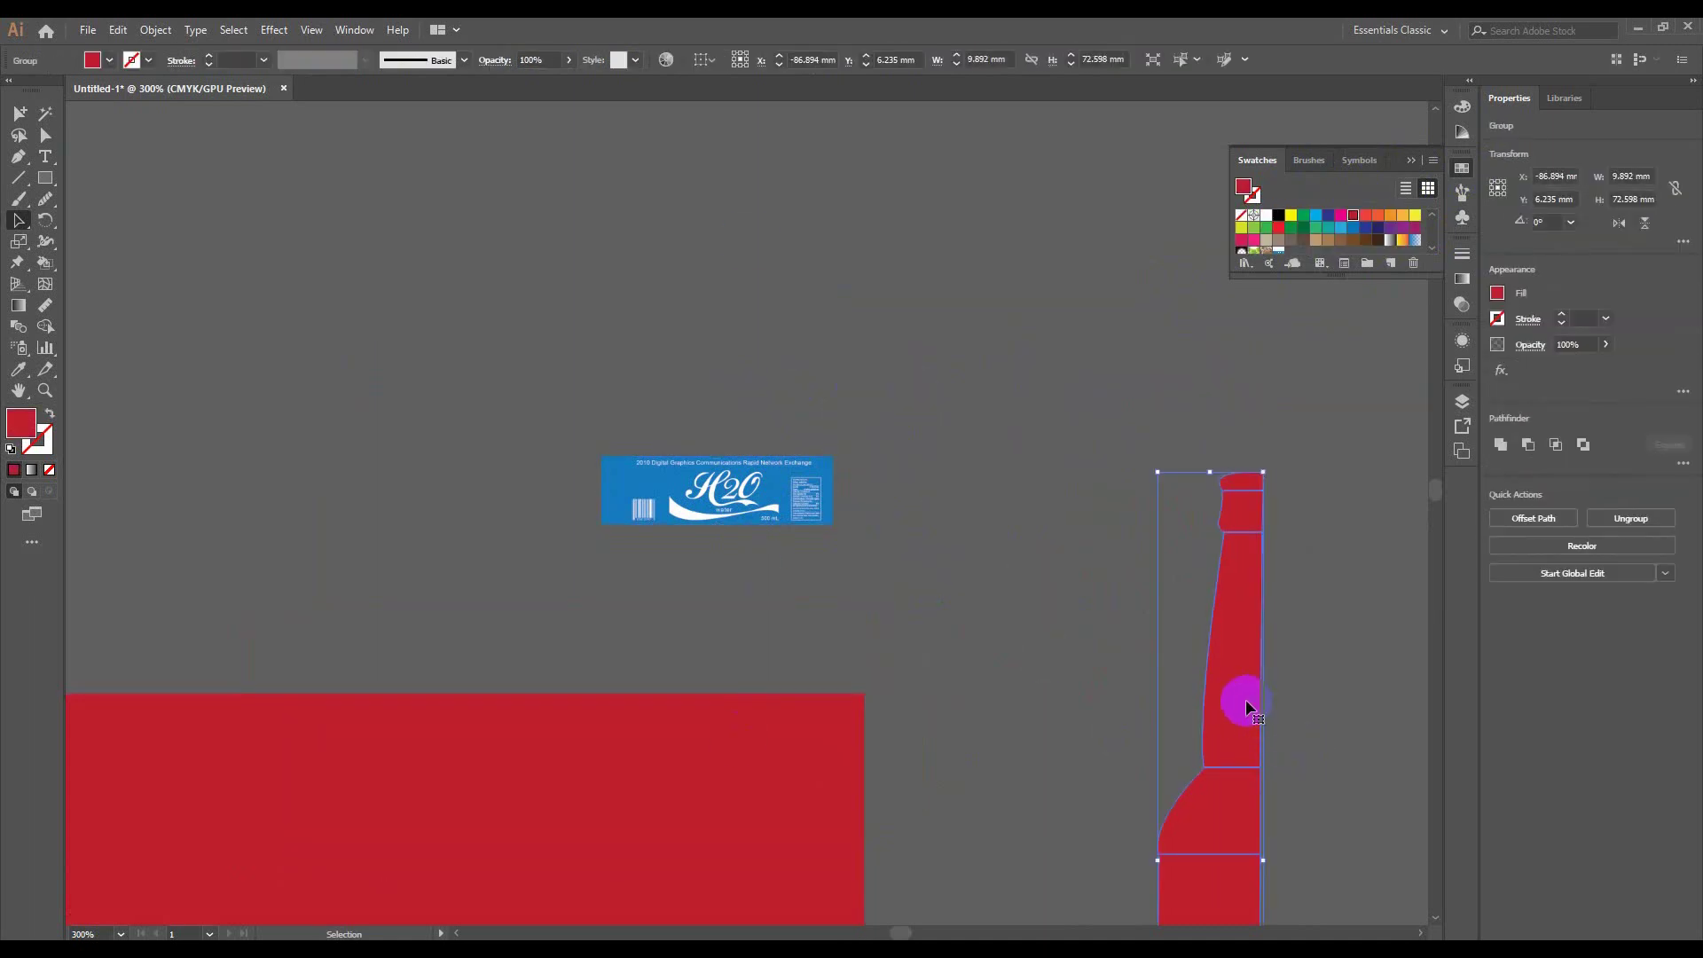
Apply Effect > 3D > Revolve to the bottle group with Preview enabled
{"action": "scroll", "coordinate": [1245, 699], "scroll_direction": "down", "scroll_amount": 2}
{"action": "left_click_drag", "start_coordinate": [1351, 761], "coordinate": [1046, 533]}
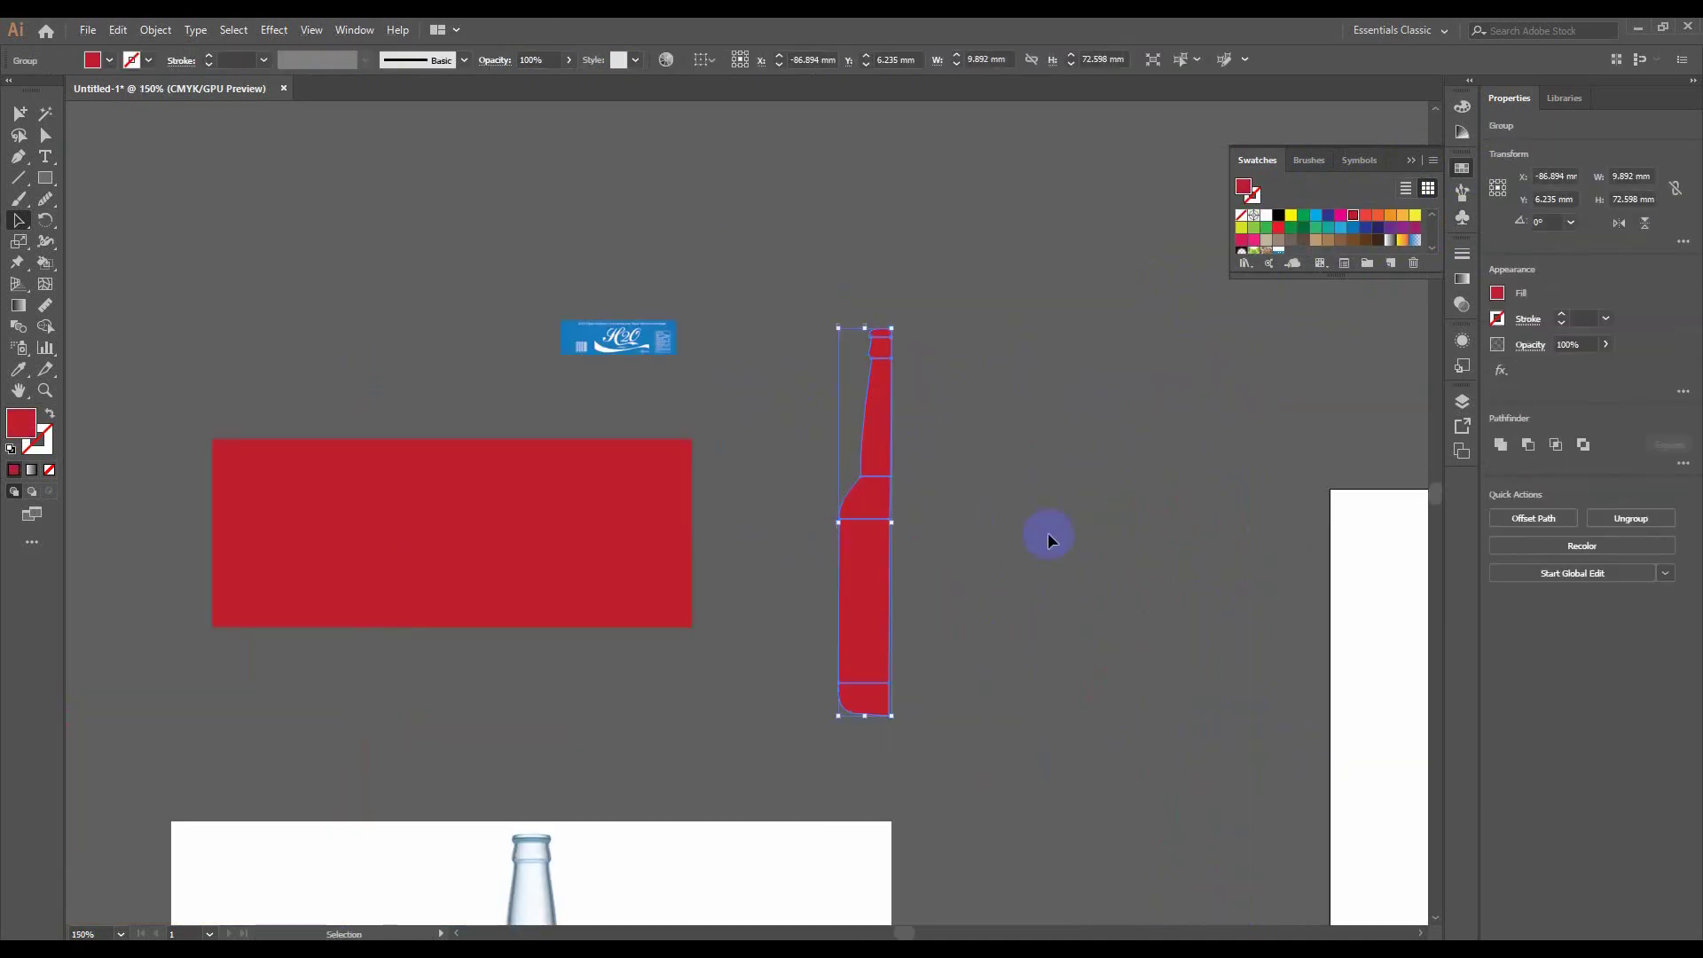
{"action": "left_click", "coordinate": [274, 29]}
{"action": "mouse_move", "coordinate": [295, 258]}
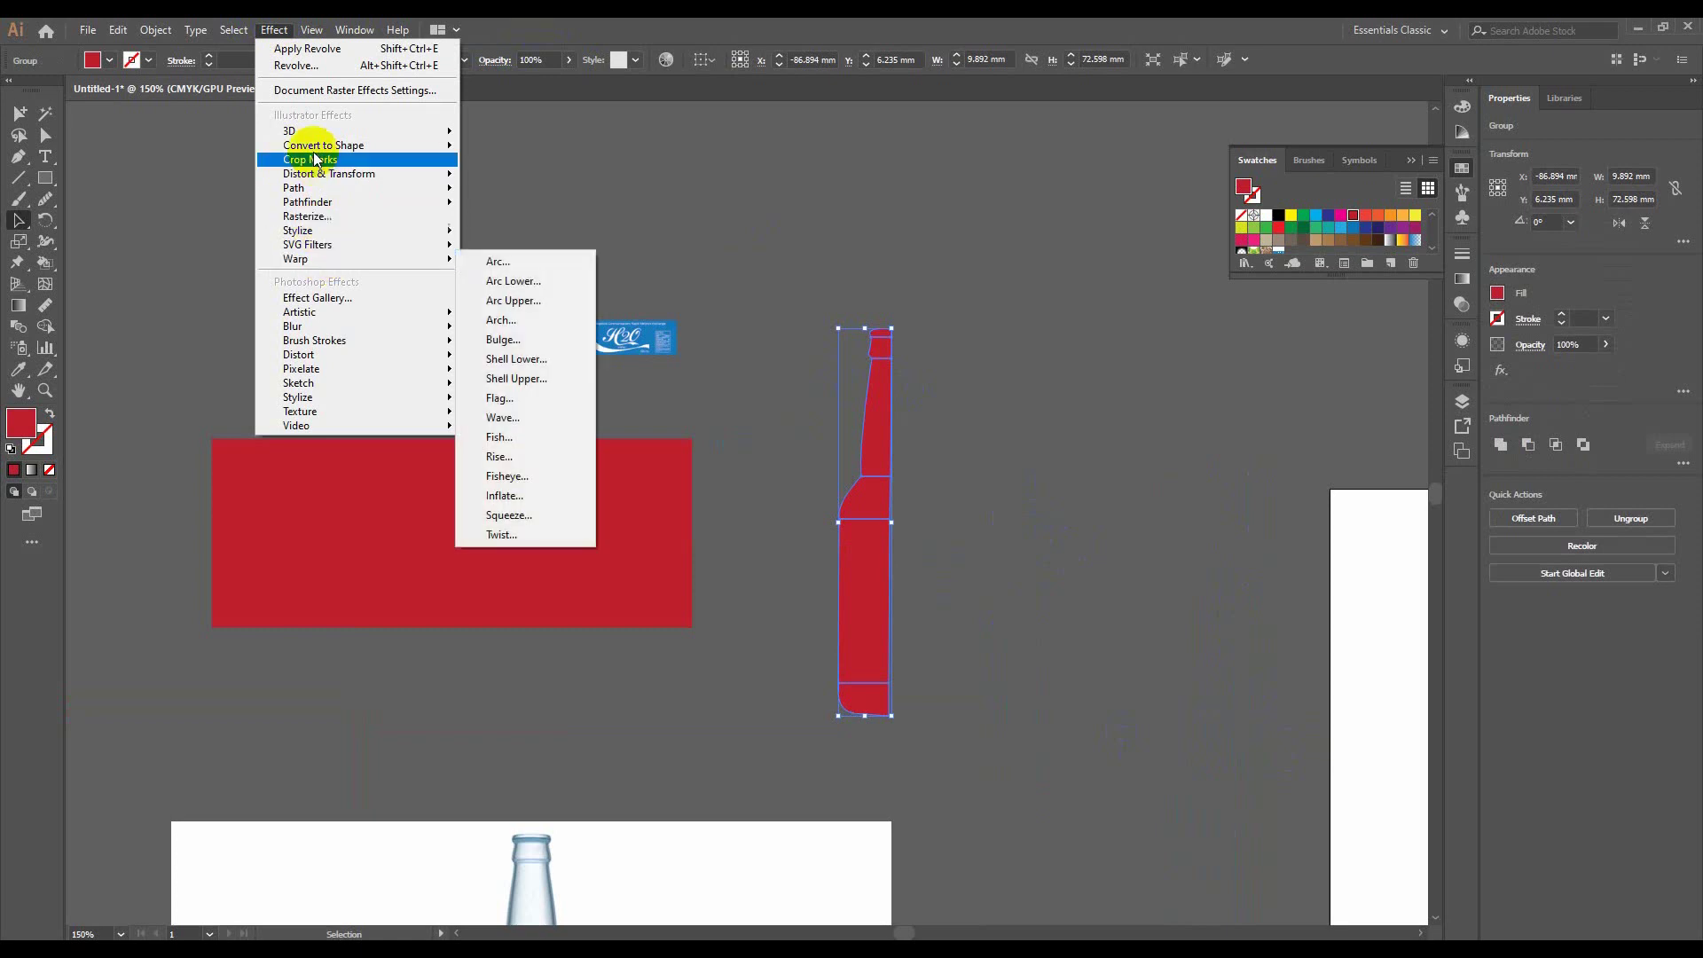
{"action": "mouse_move", "coordinate": [290, 130]}
{"action": "left_click", "coordinate": [541, 156]}
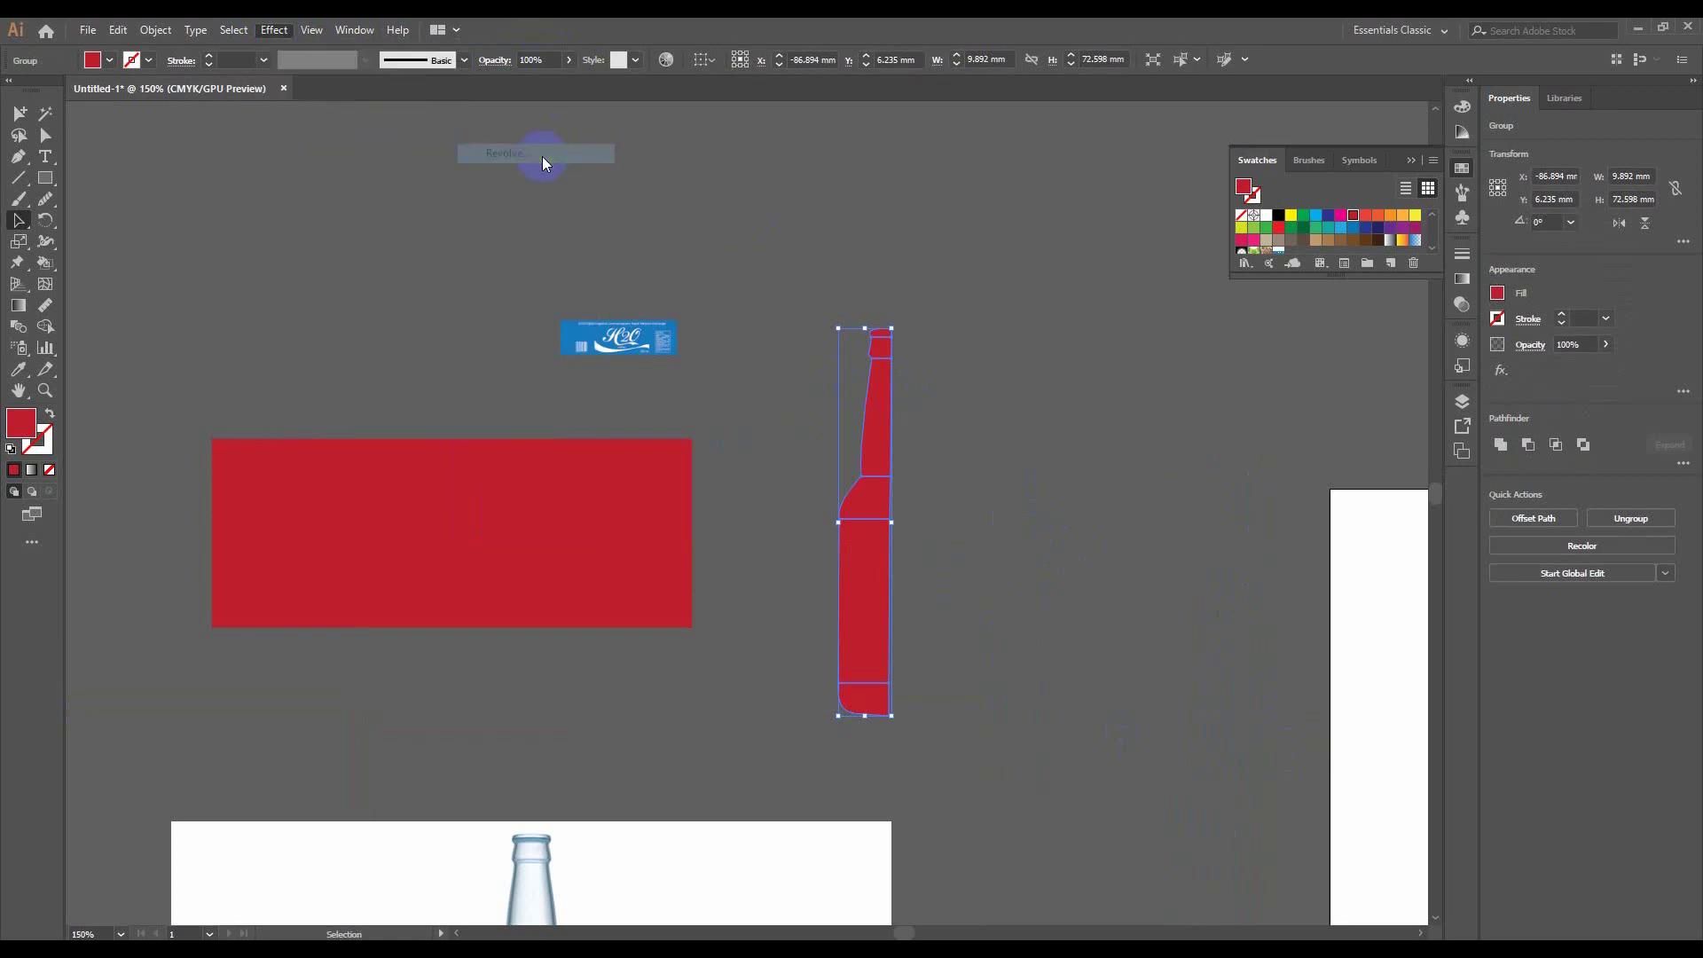
{"action": "mouse_move", "coordinate": [1109, 173]}
{"action": "left_mouse_down"}
{"action": "mouse_move", "coordinate": [1164, 276]}
{"action": "mouse_move", "coordinate": [1162, 248]}
{"action": "left_mouse_up"}
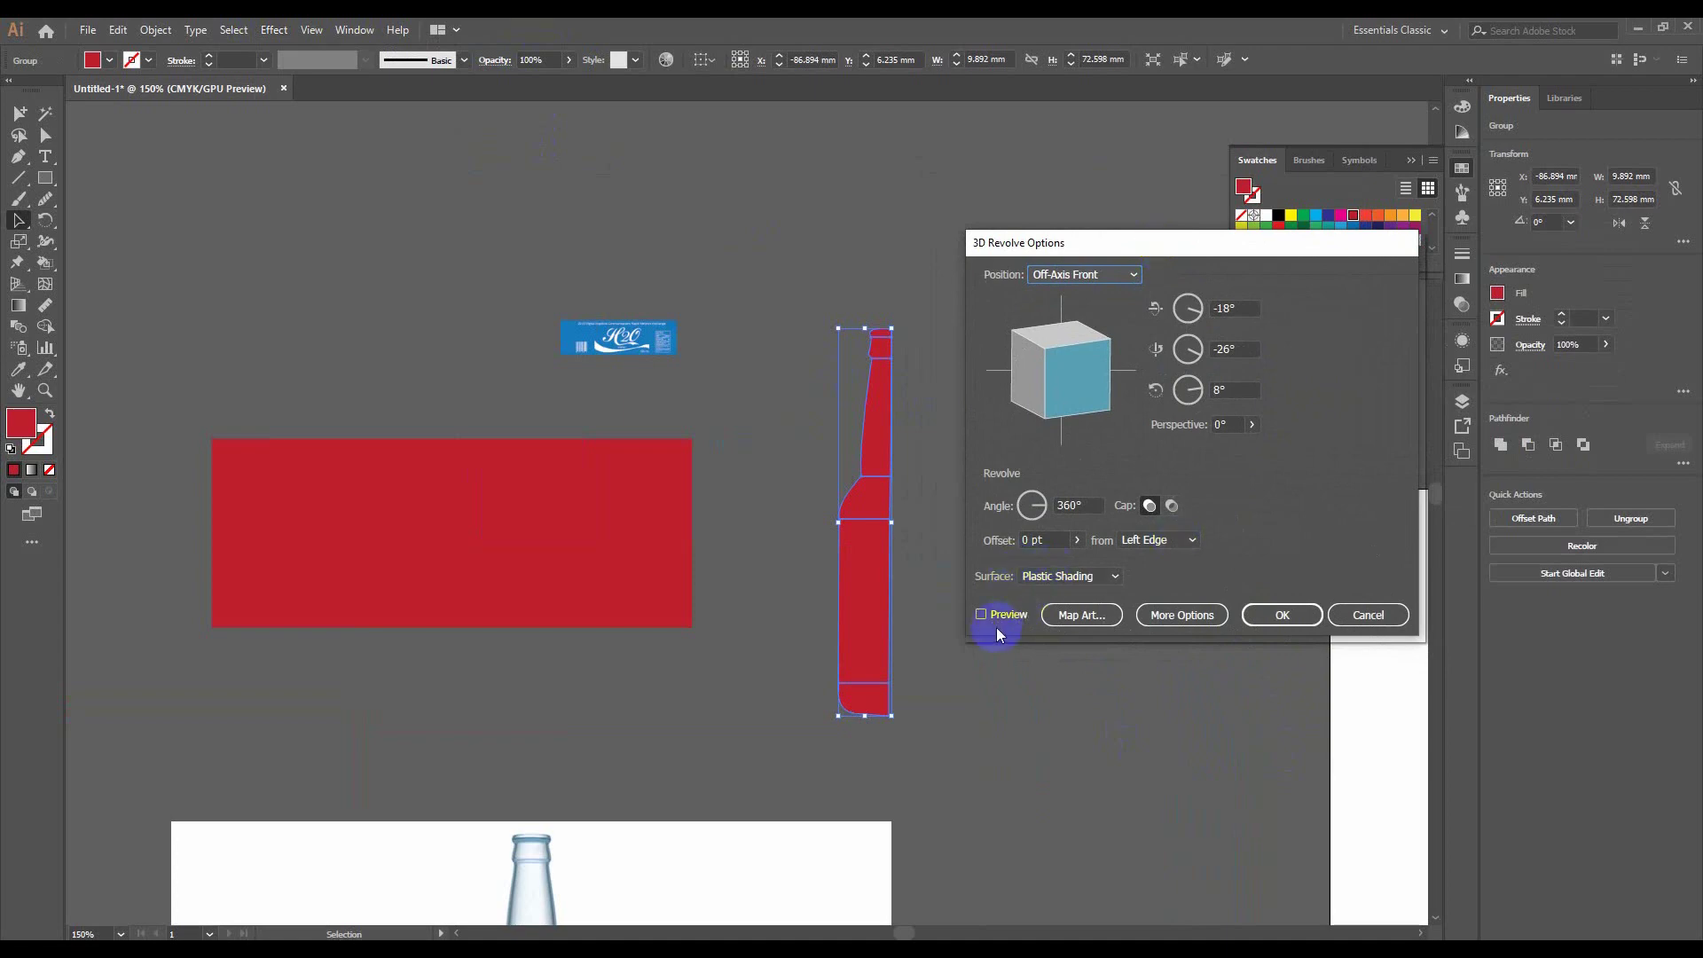
{"action": "left_click", "coordinate": [1008, 615]}
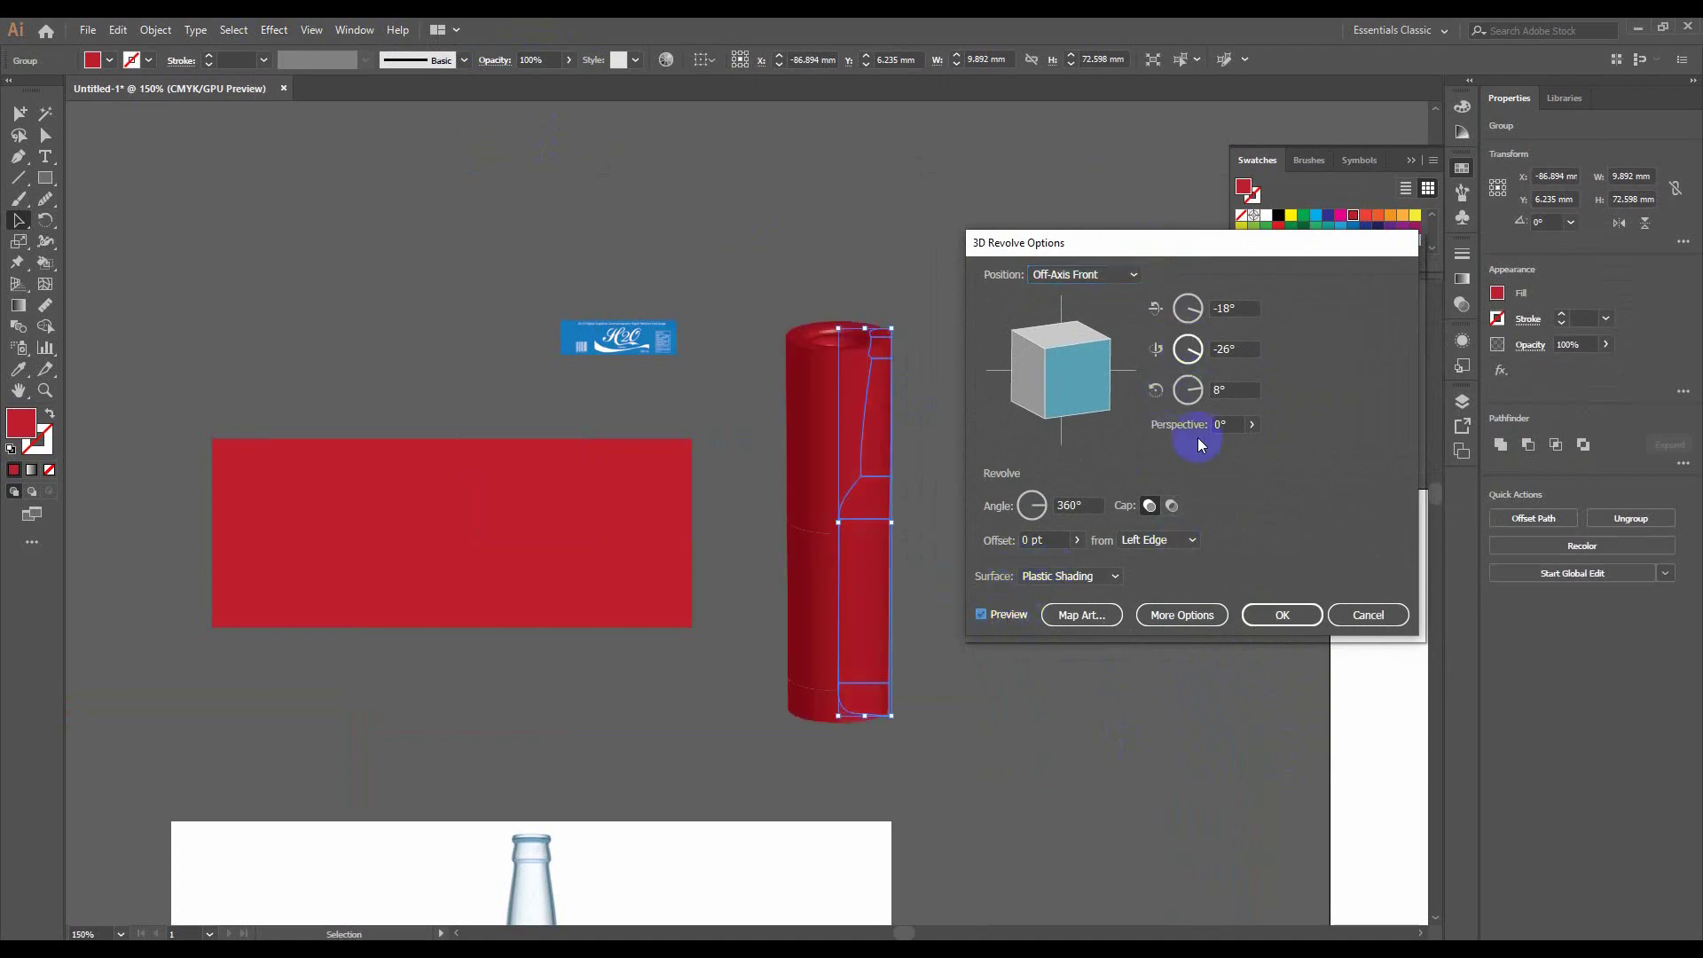
Set the revolve to Right Edge, expand More Options, and move the dialog left
{"action": "left_click", "coordinate": [1179, 541]}
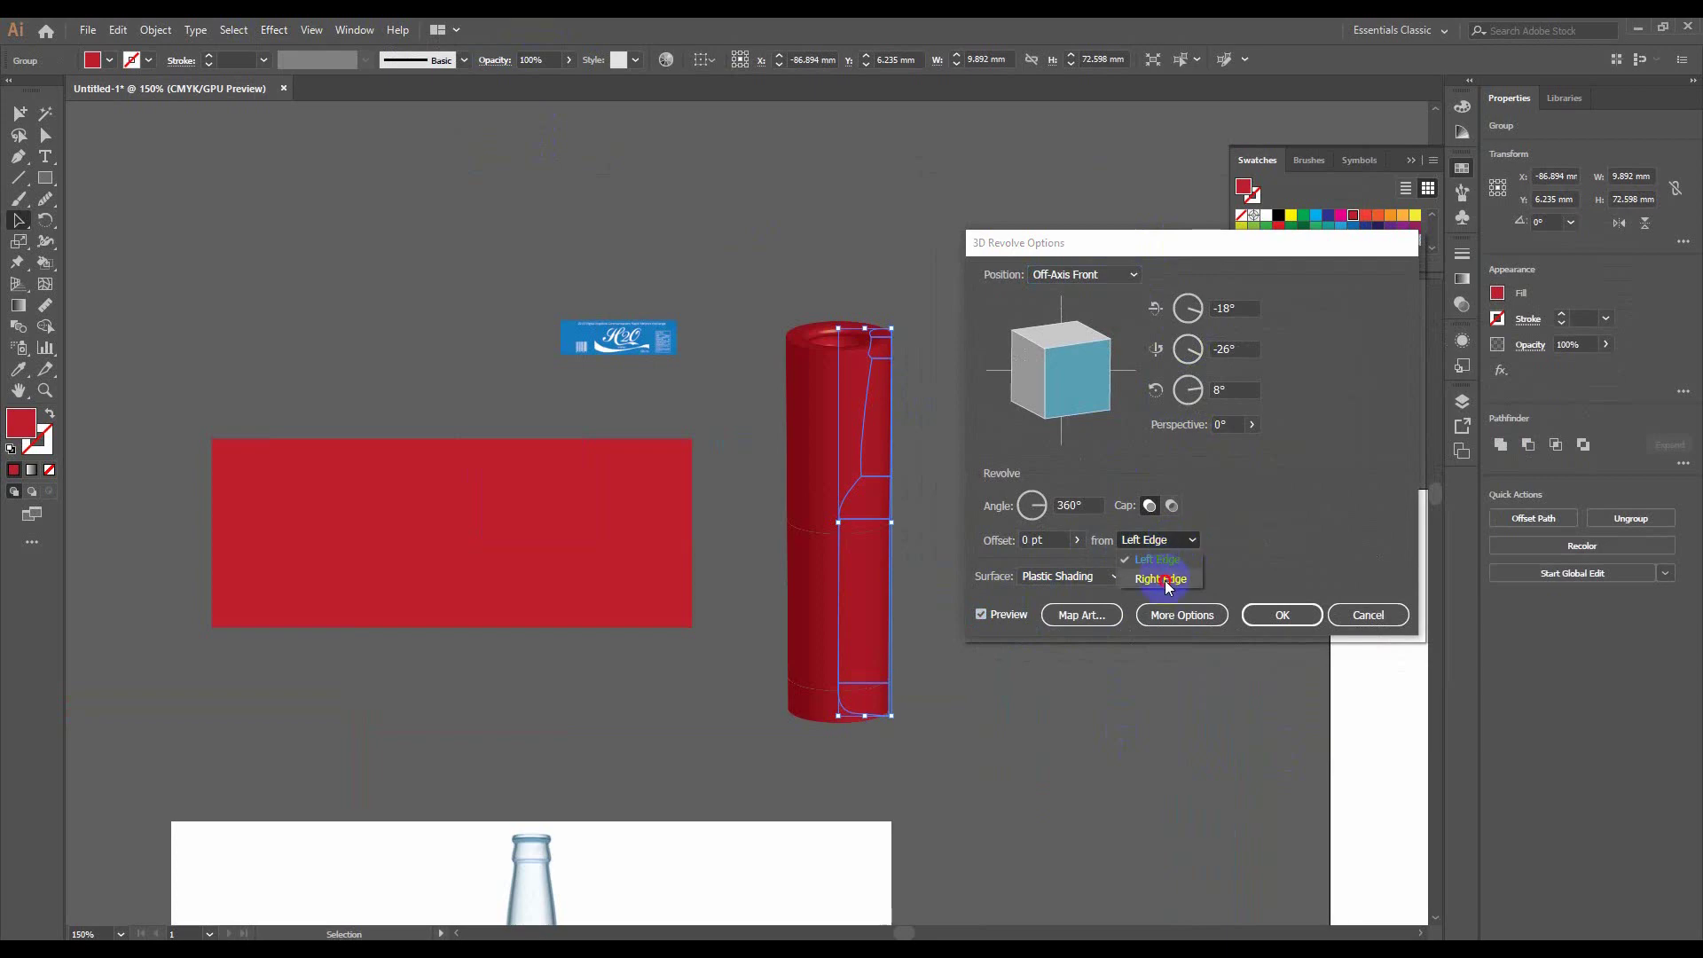
{"action": "left_click", "coordinate": [1153, 578]}
{"action": "left_click", "coordinate": [1192, 620]}
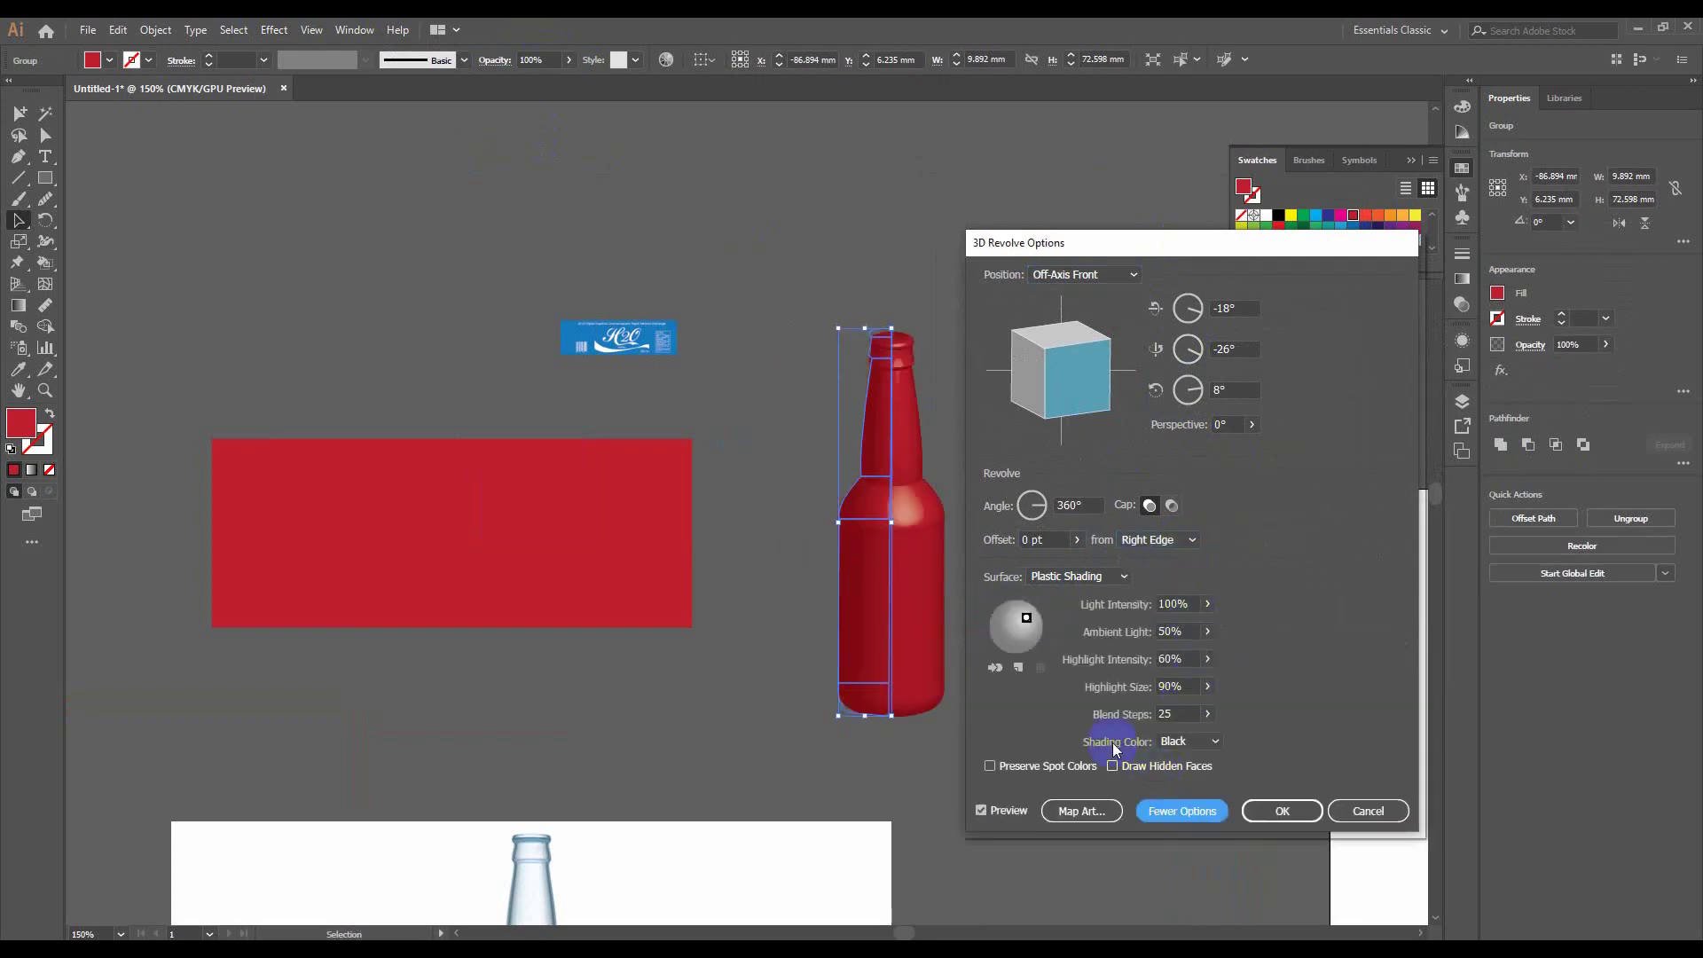
{"action": "left_click", "coordinate": [1167, 543]}
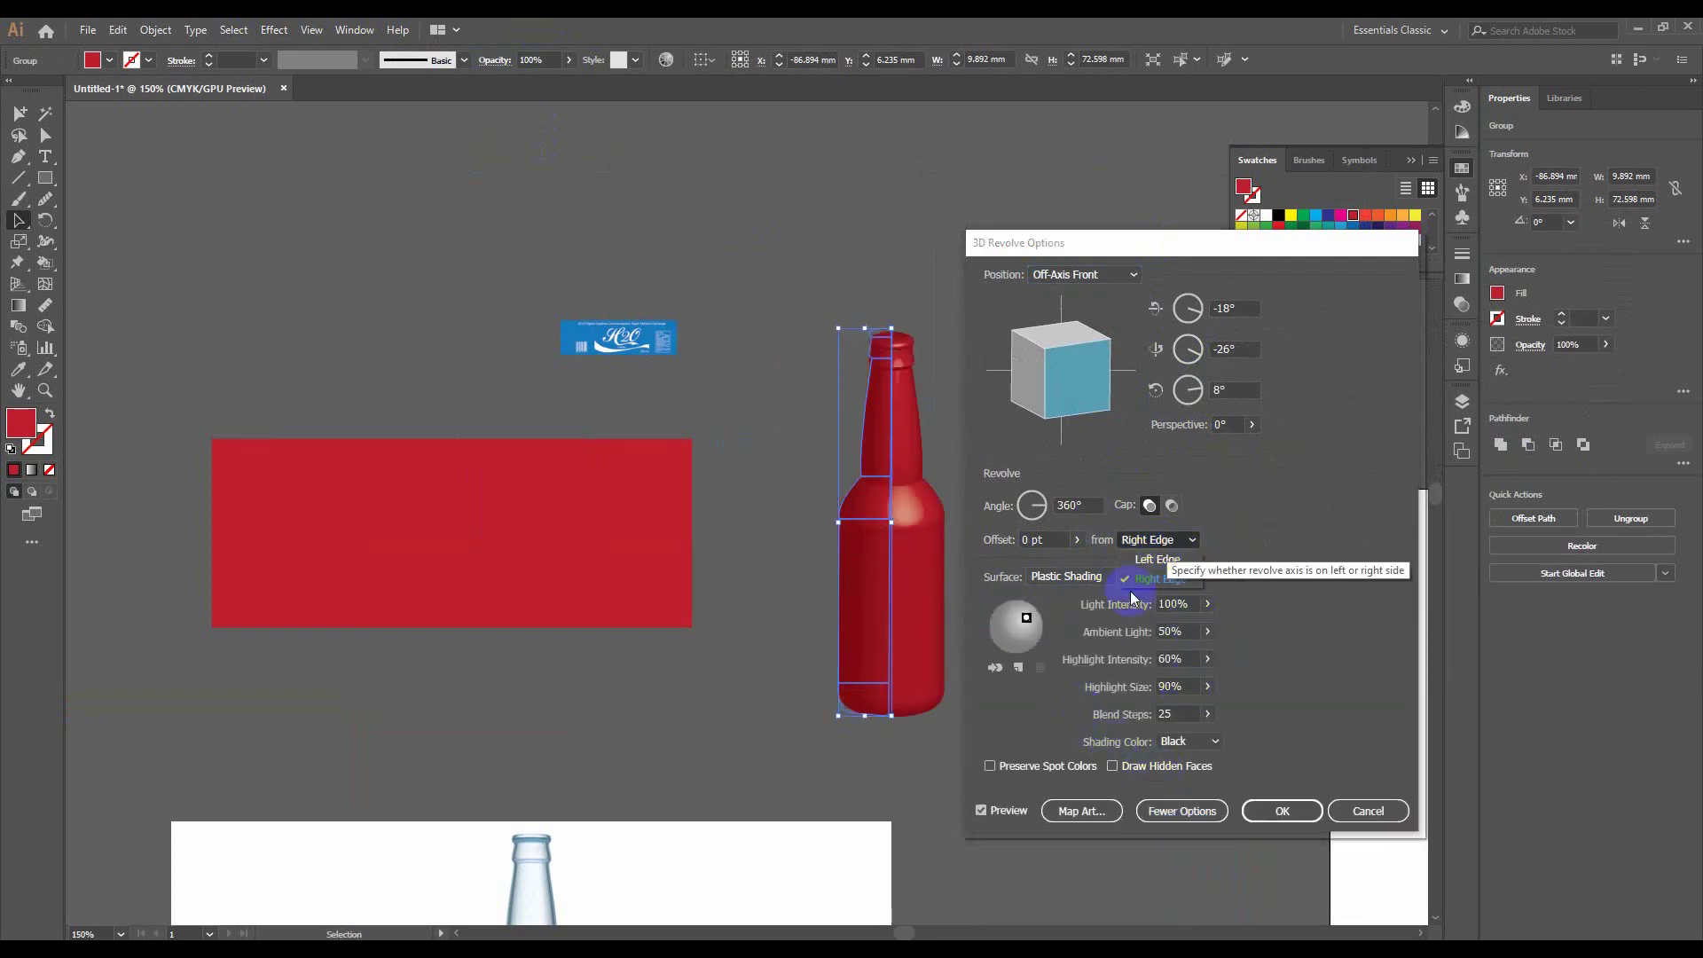
{"action": "left_click", "coordinate": [1078, 810]}
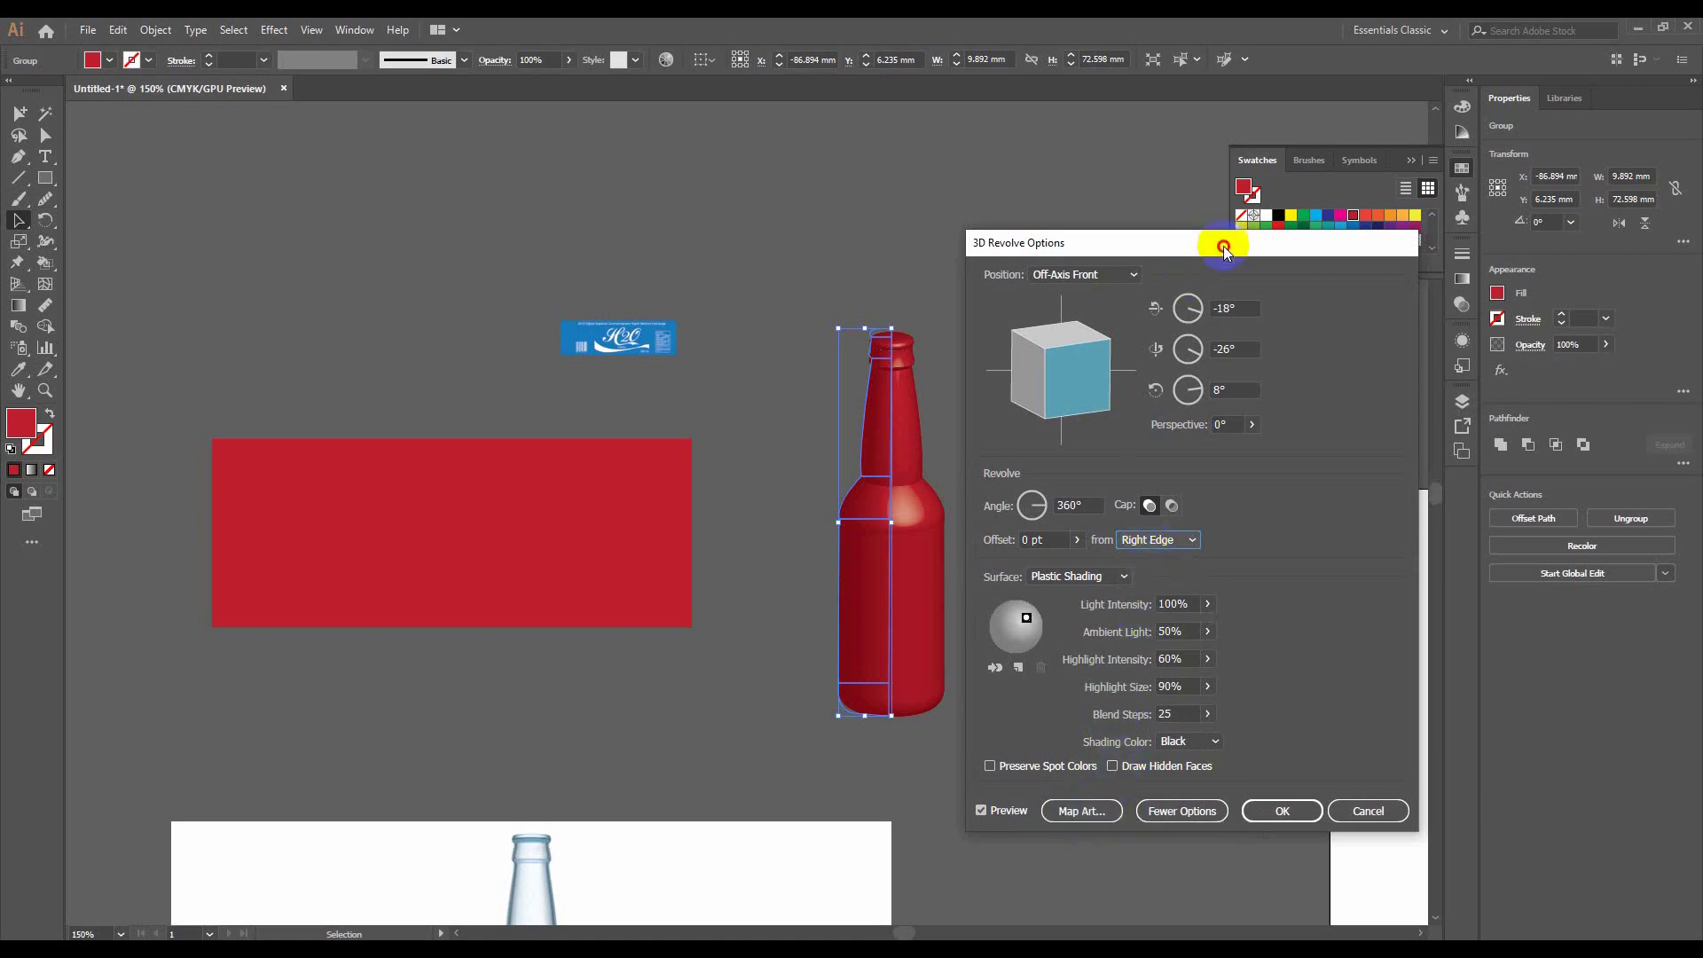
{"action": "left_click_drag", "start_coordinate": [1222, 247], "coordinate": [346, 293]}
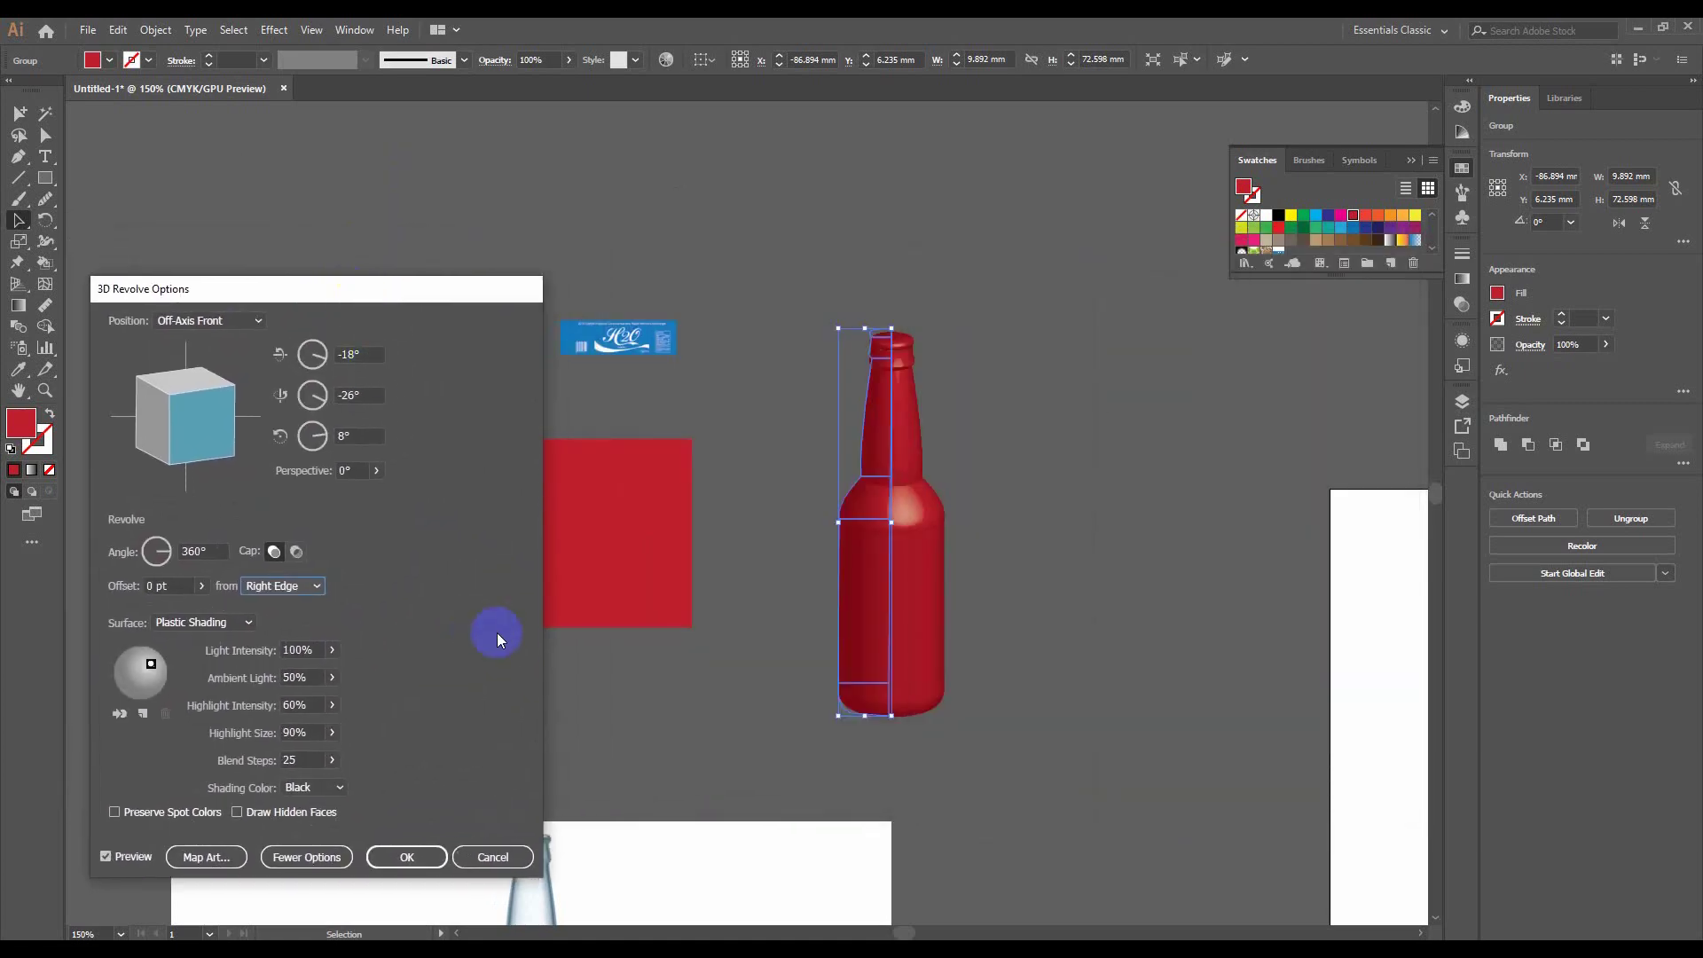
{"action": "left_click", "coordinate": [195, 857]}
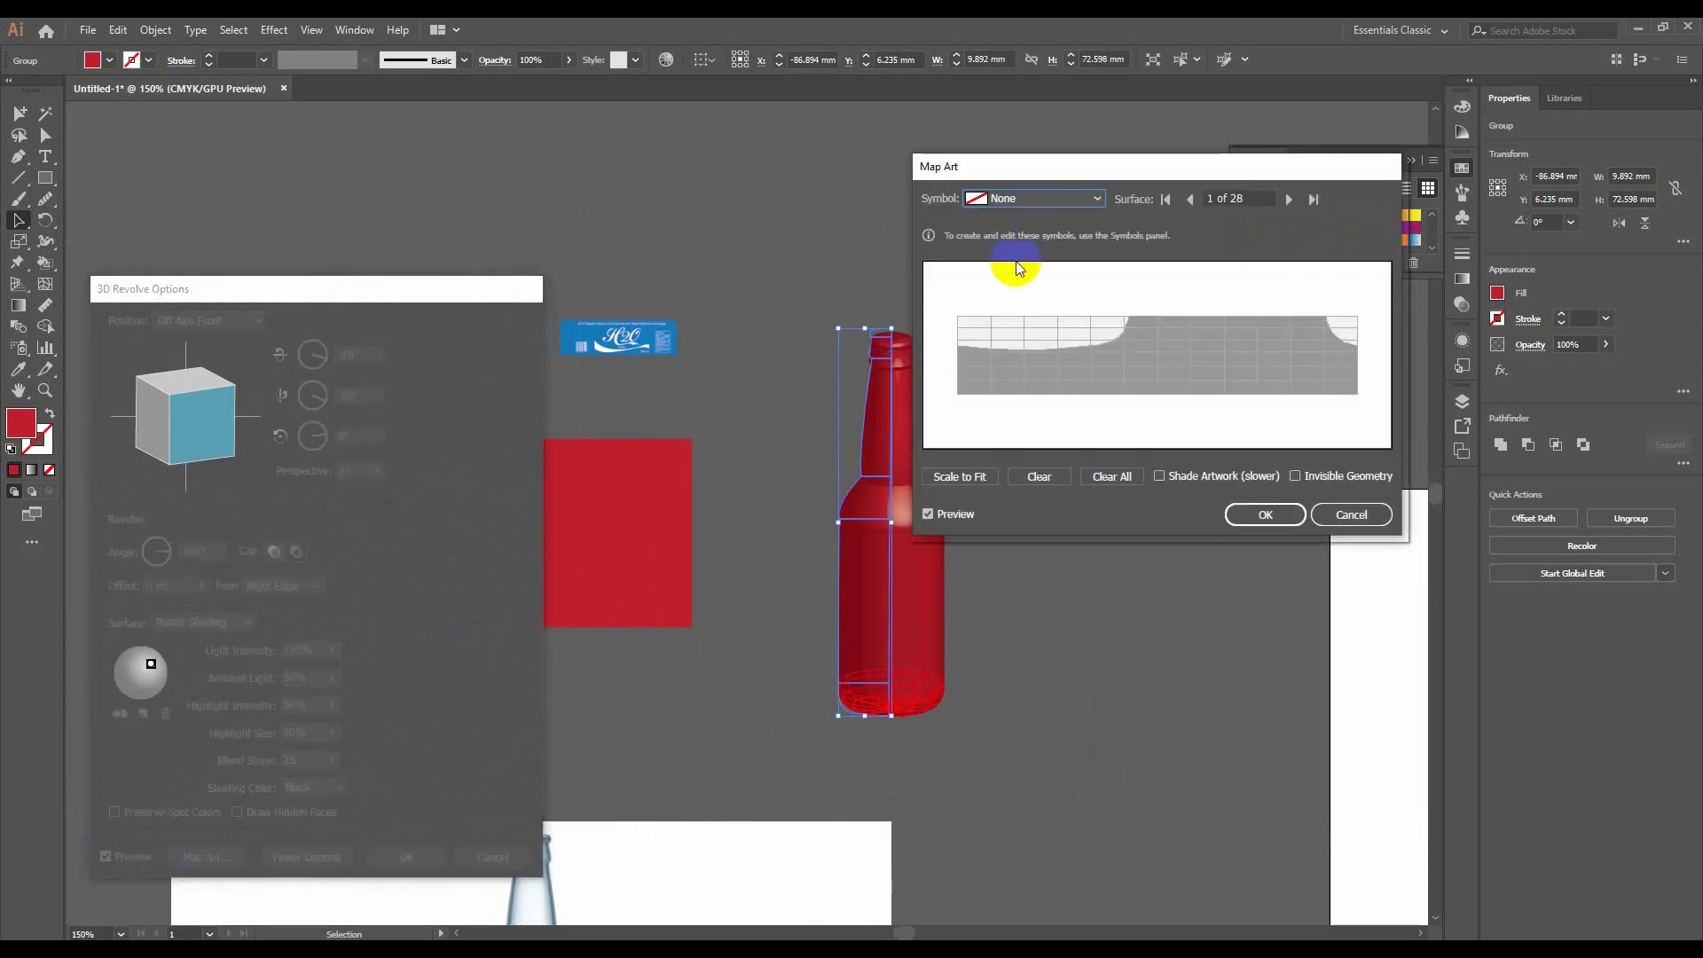
{"action": "left_click_drag", "start_coordinate": [1121, 173], "coordinate": [1112, 215]}
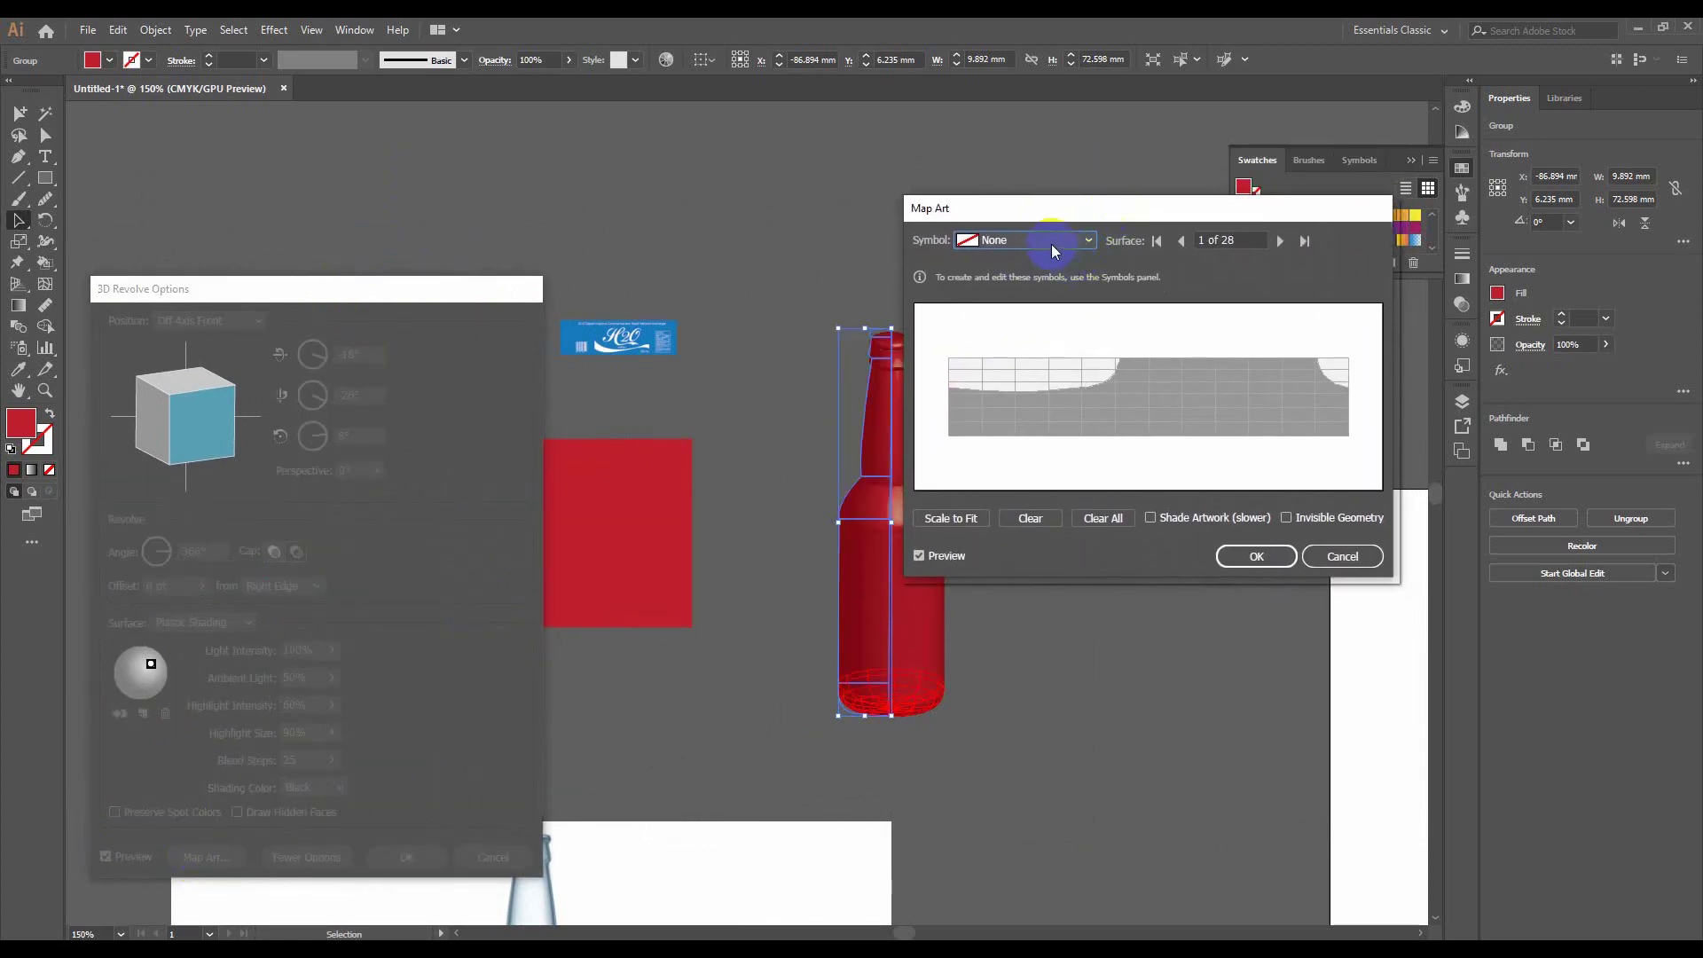
{"action": "left_click_drag", "start_coordinate": [1102, 216], "coordinate": [256, 284]}
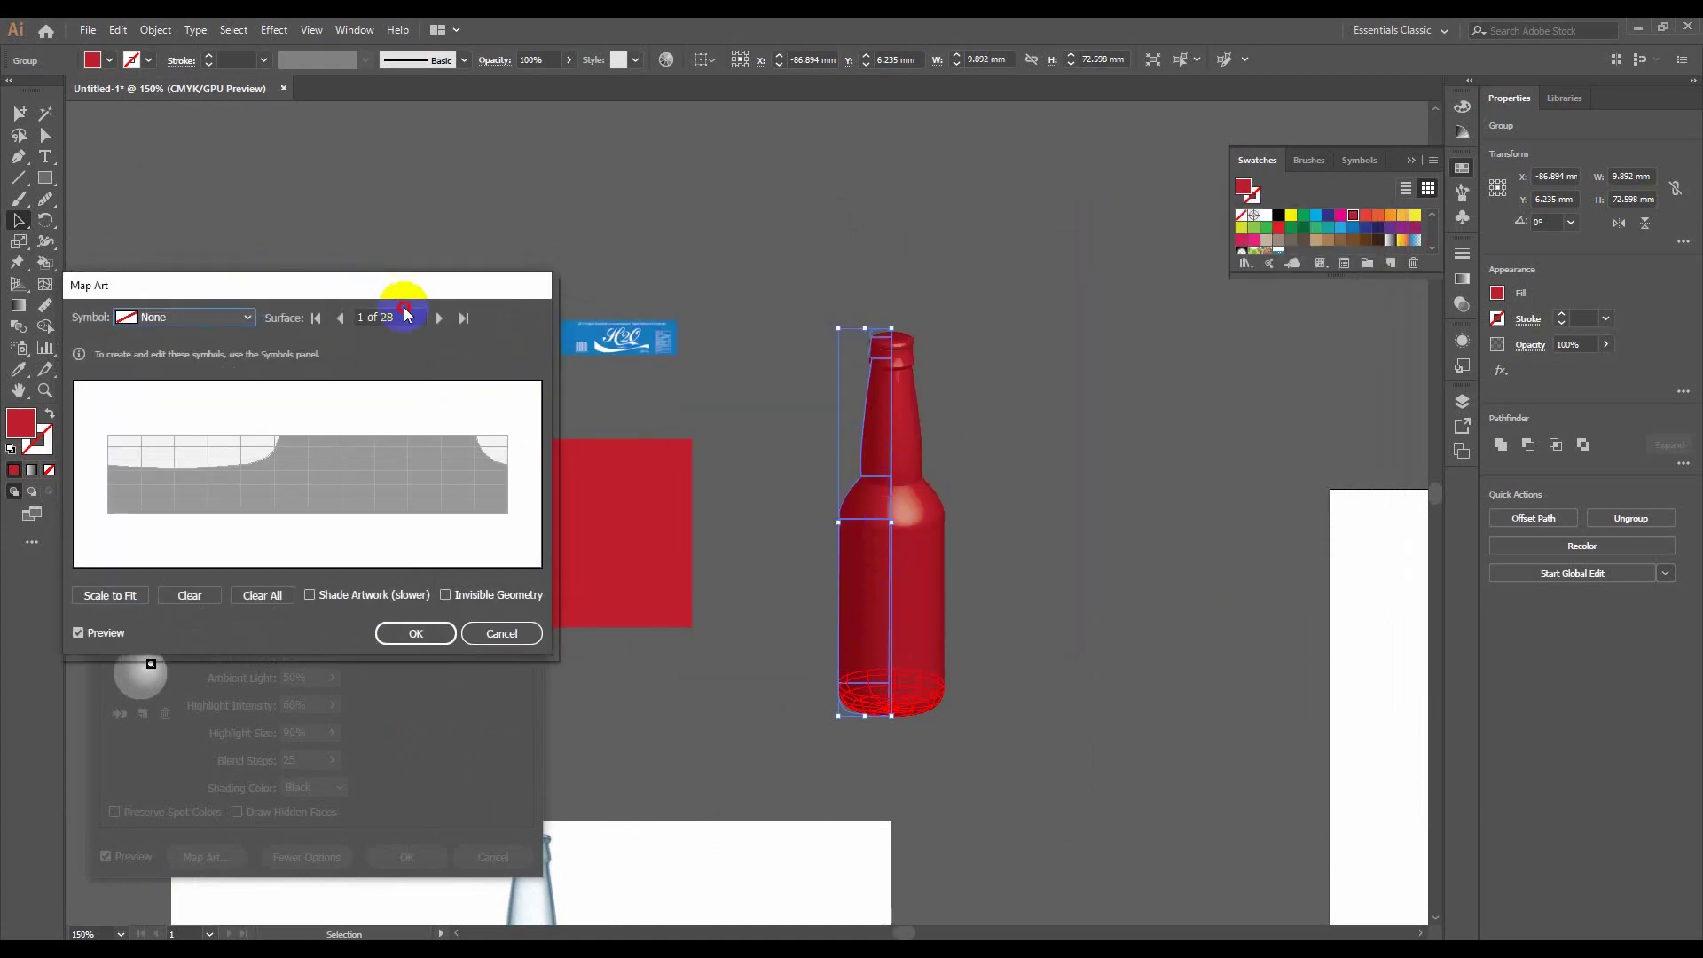
{"action": "left_click_drag", "start_coordinate": [358, 279], "coordinate": [442, 297]}
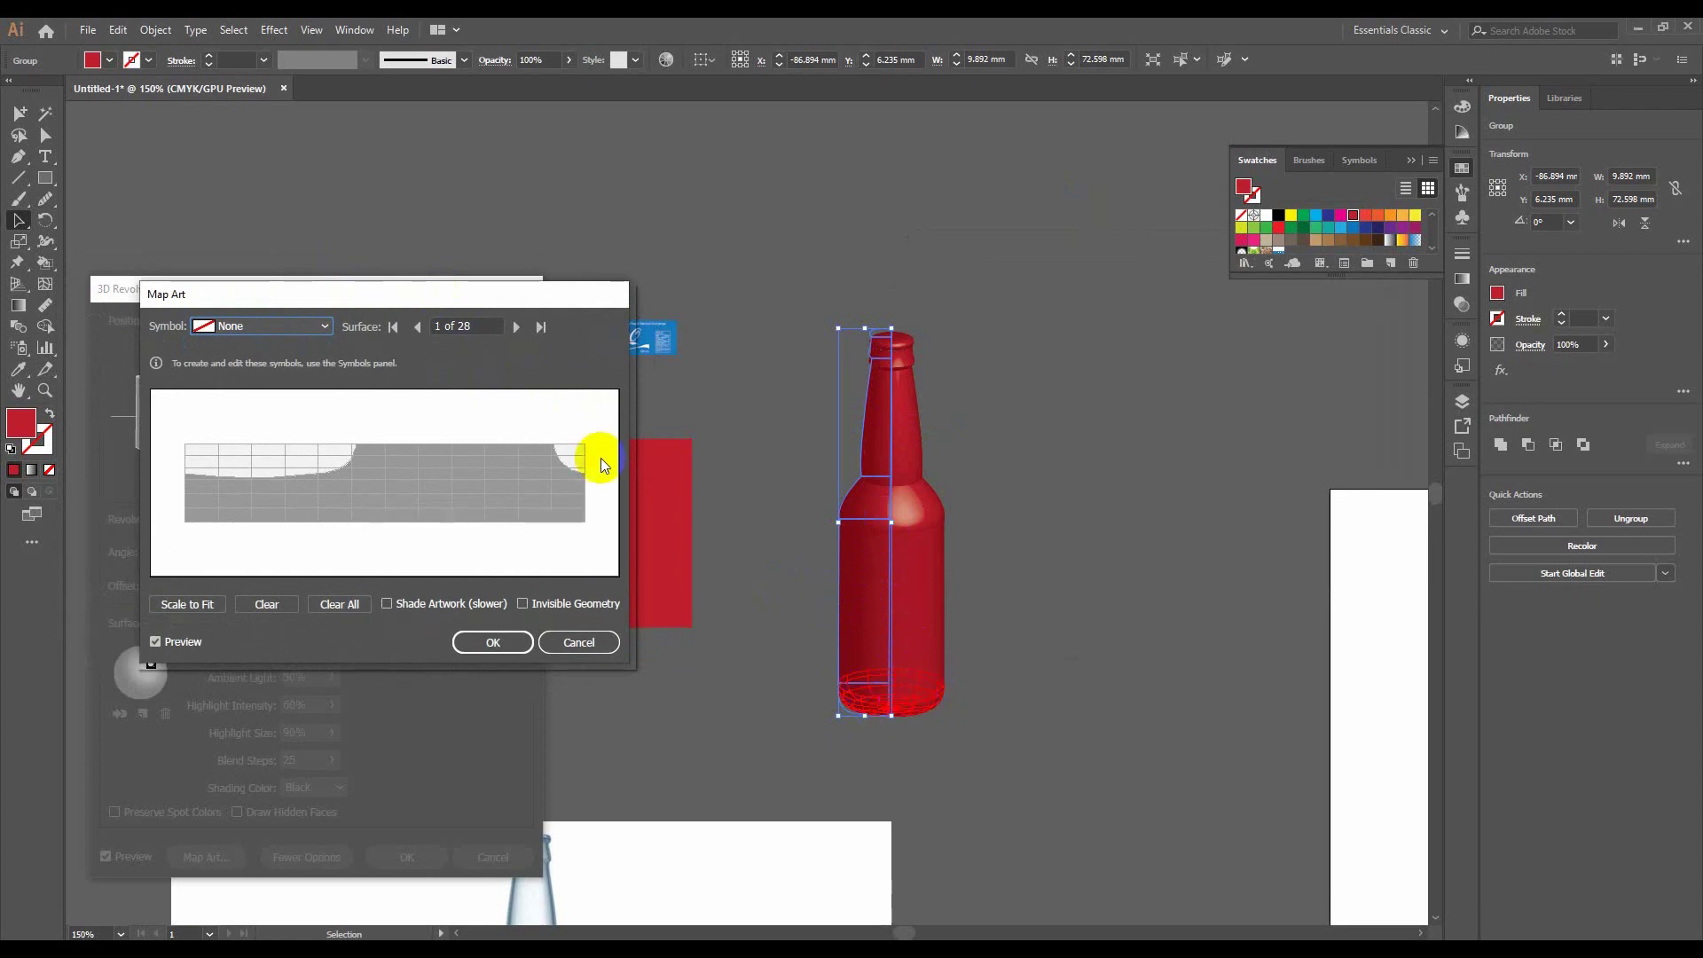
{"action": "left_click", "coordinate": [417, 326]}
{"action": "left_click", "coordinate": [516, 327]}
{"action": "left_click", "coordinate": [517, 327]}
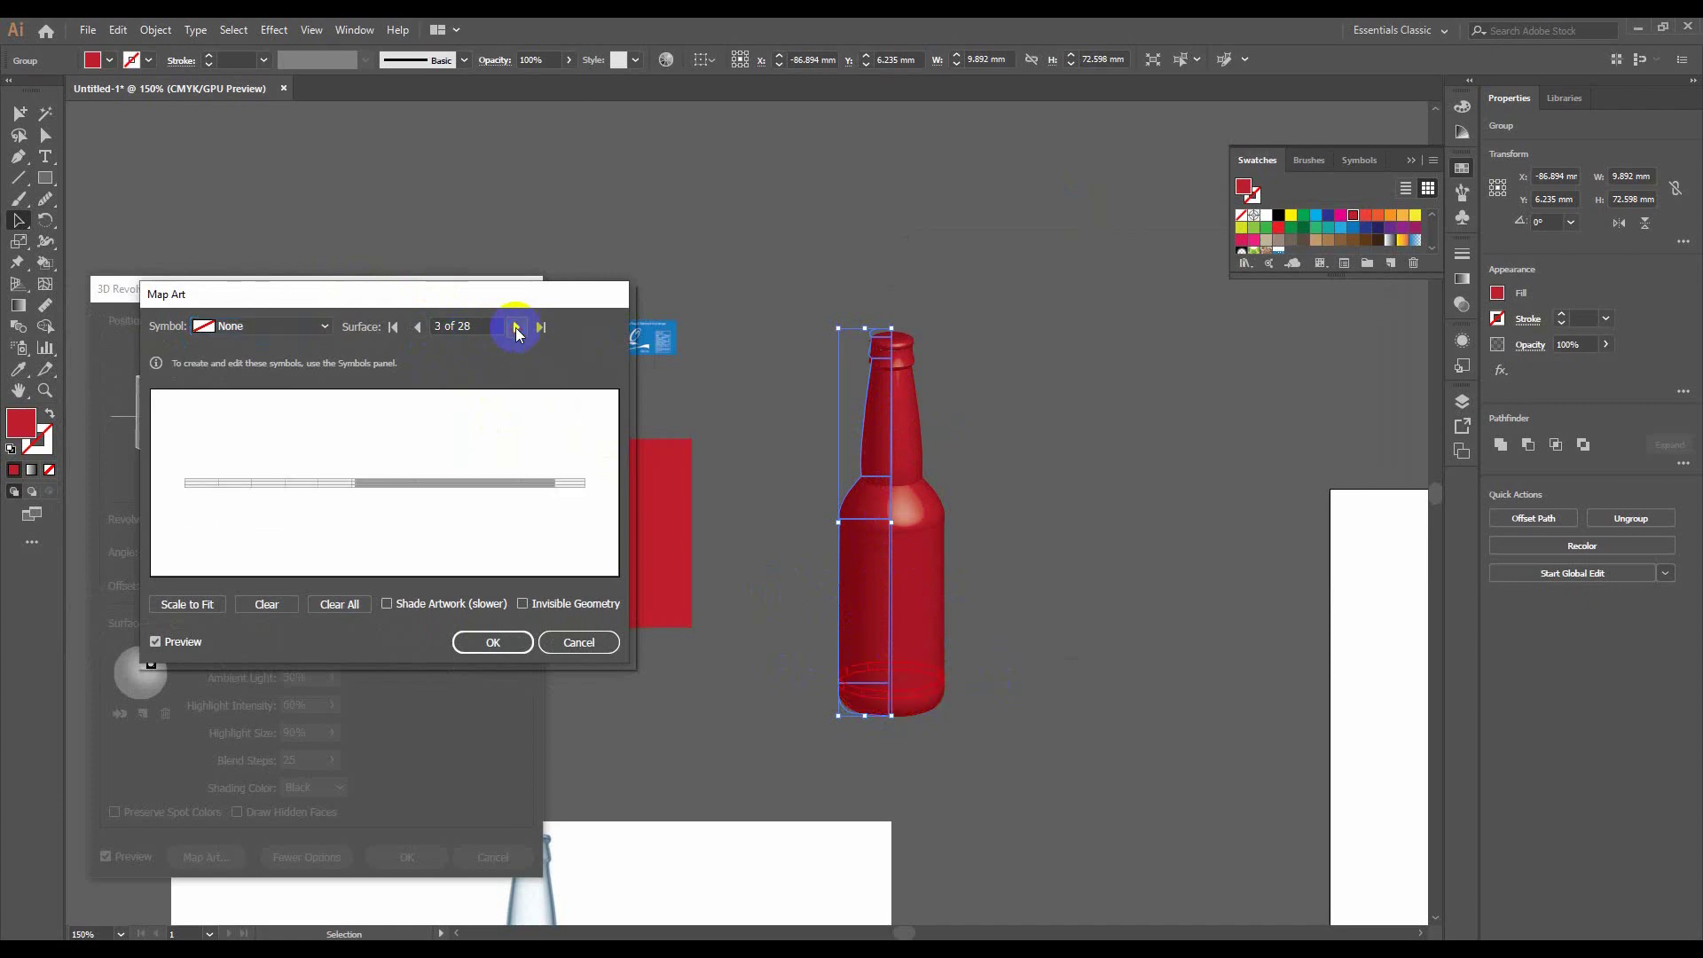
{"action": "left_click", "coordinate": [516, 328]}
{"action": "left_click", "coordinate": [516, 327]}
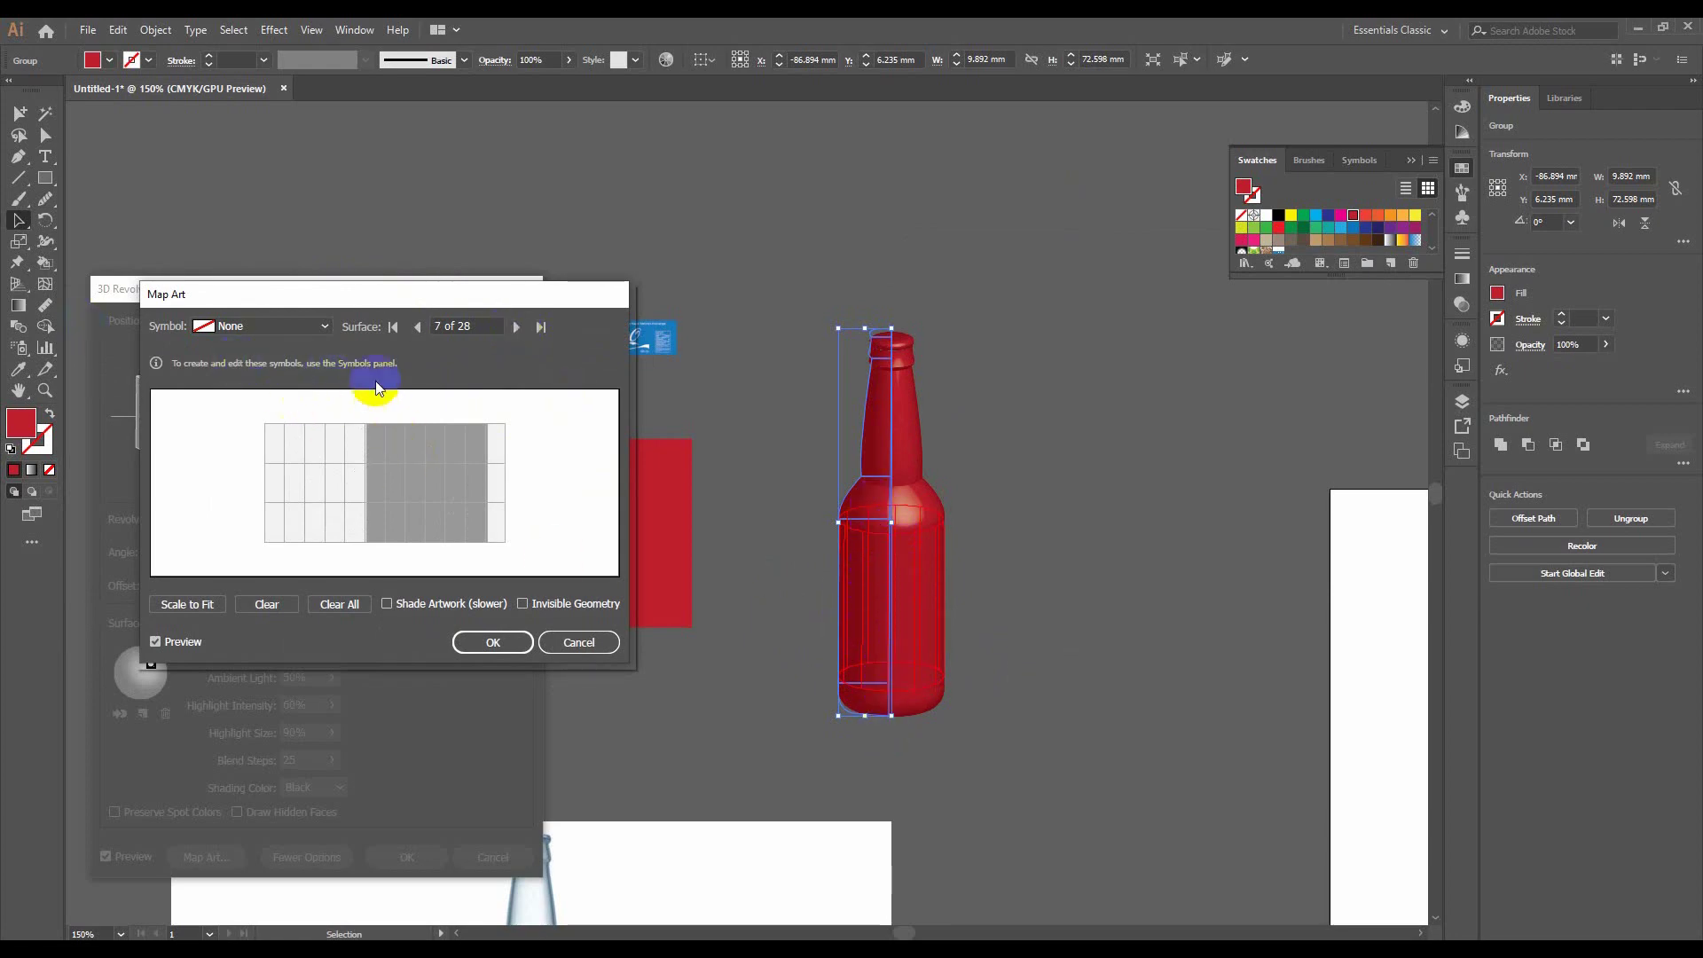
{"action": "left_click", "coordinate": [277, 330]}
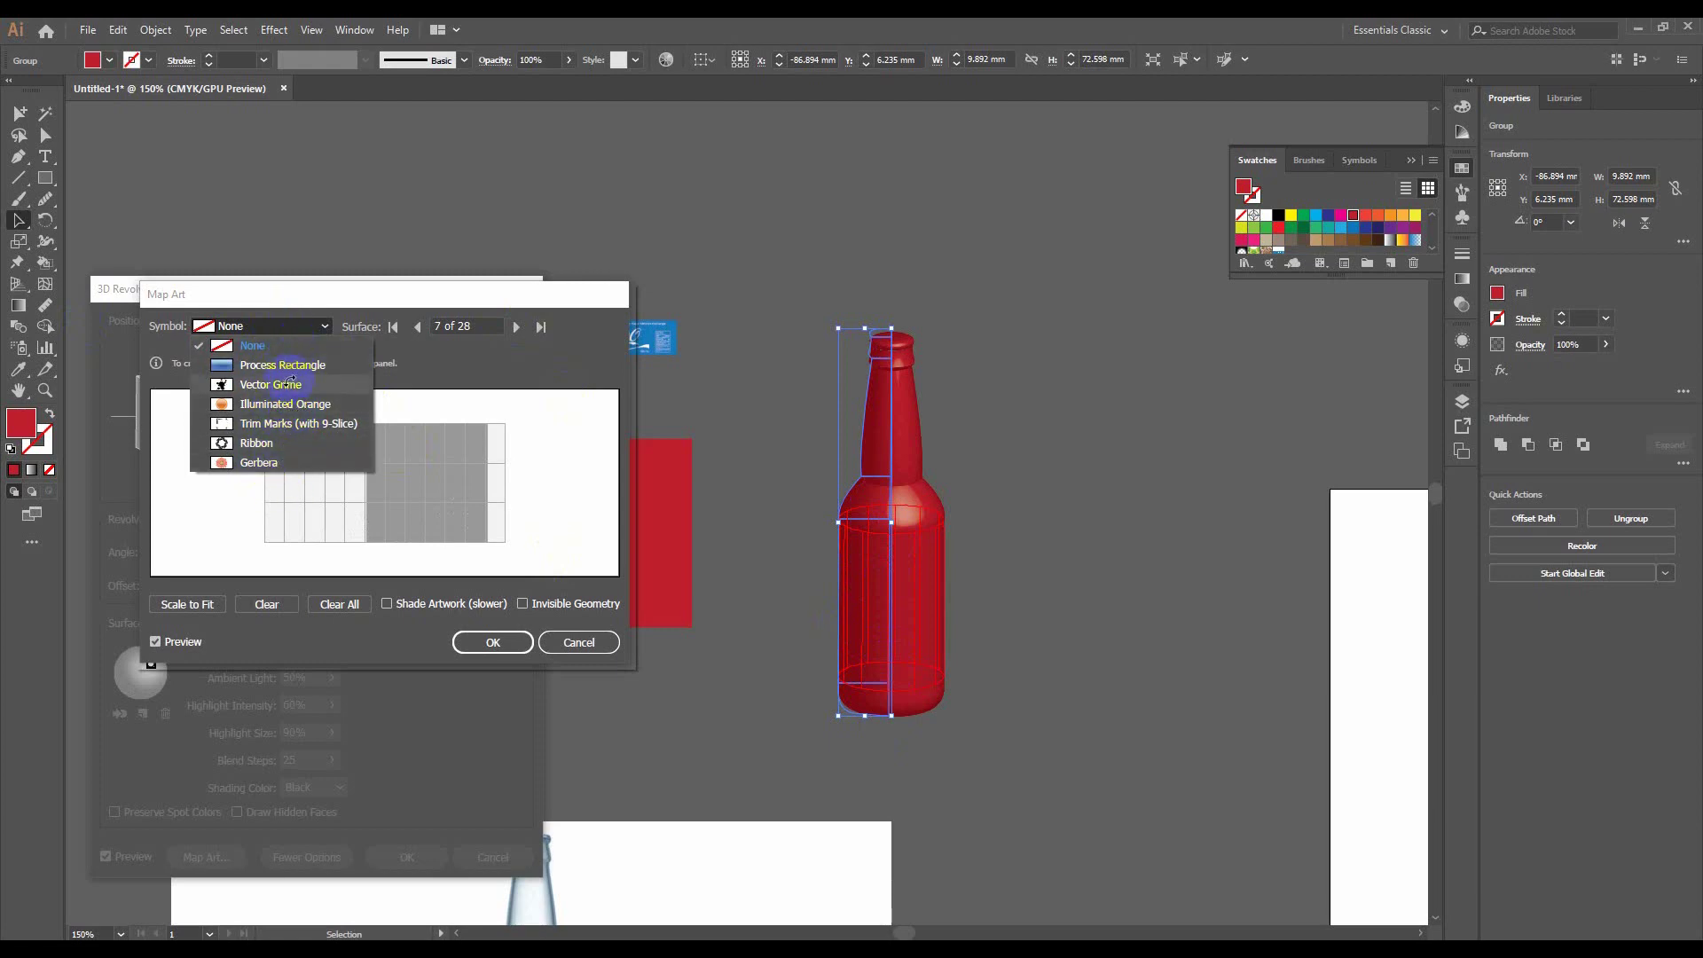
{"action": "left_click", "coordinate": [267, 445]}
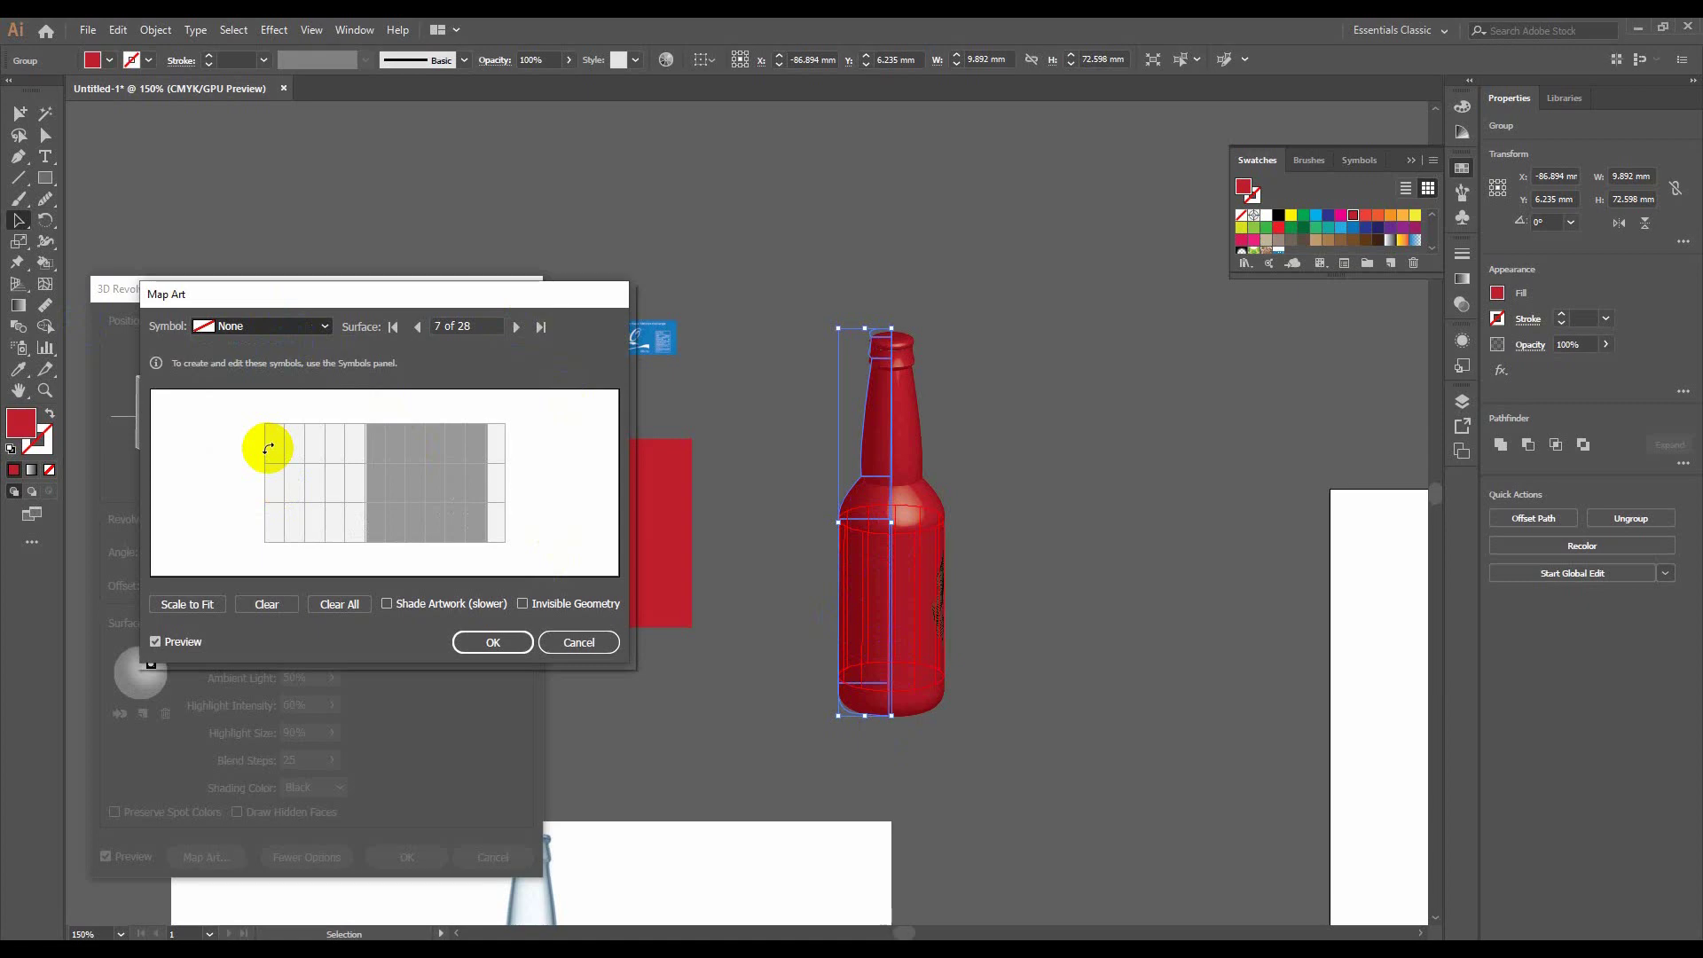
{"action": "left_click", "coordinate": [273, 330]}
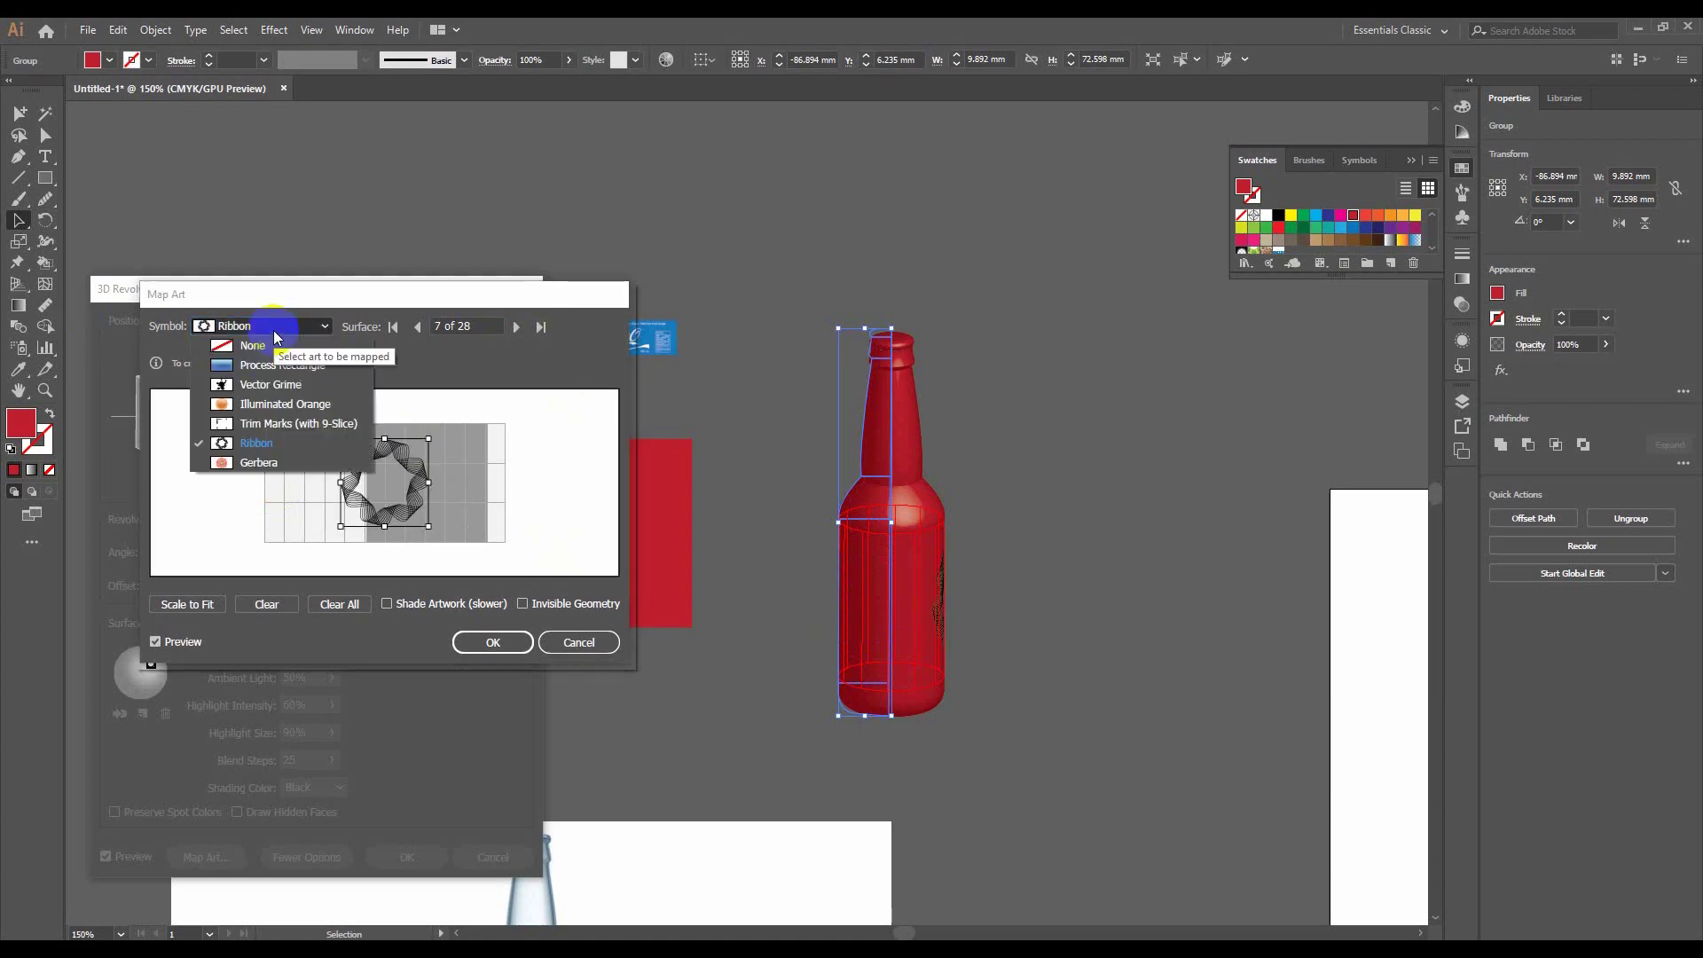
{"action": "left_click", "coordinate": [259, 406]}
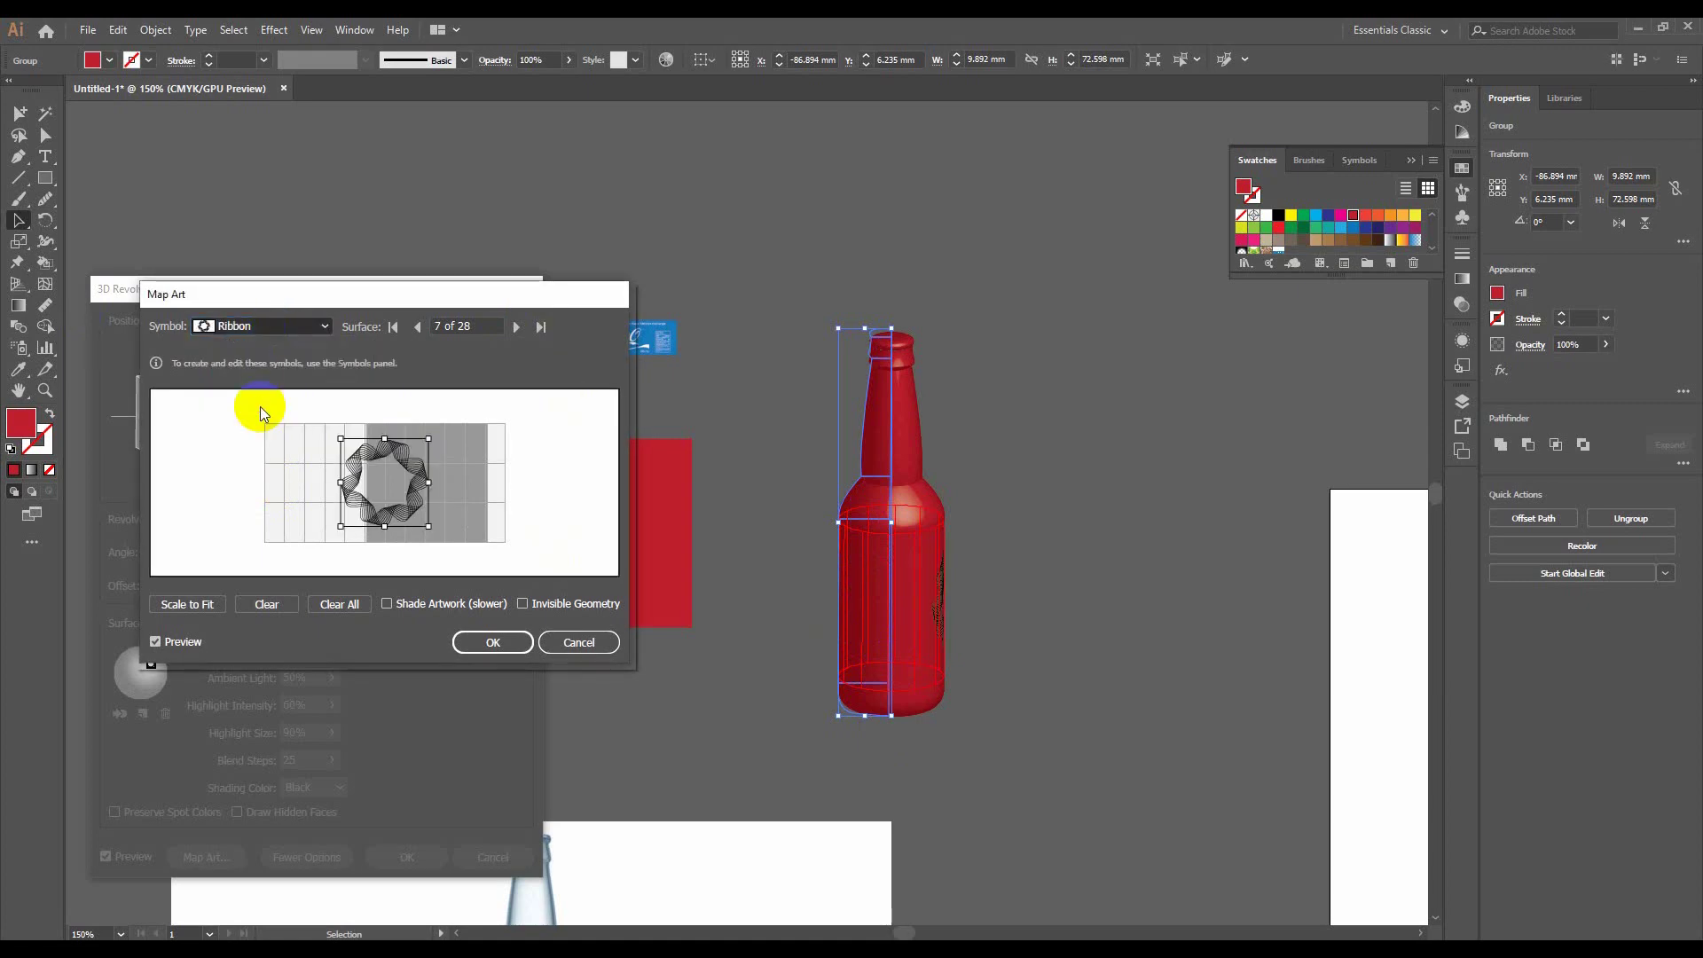
{"action": "left_click", "coordinate": [621, 646]}
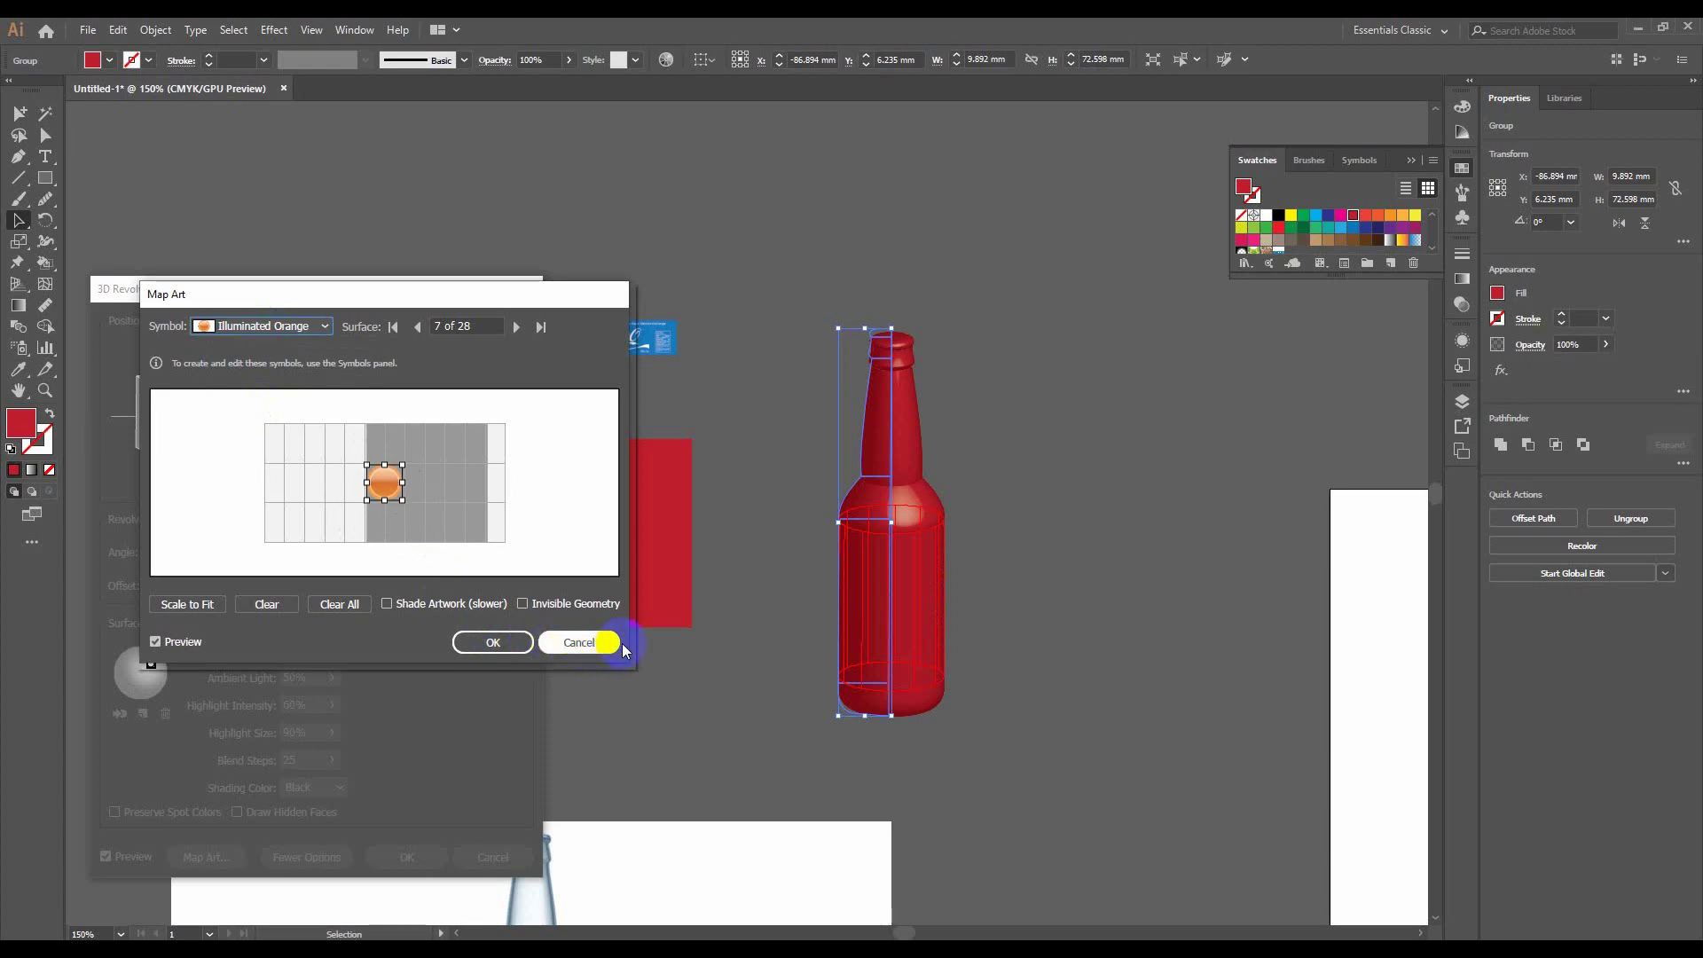
{"action": "left_click", "coordinate": [466, 857]}
Cancel the 3D Revolve, leaving the flat bottle, and bring up the Symbols list
{"action": "left_click", "coordinate": [757, 341]}
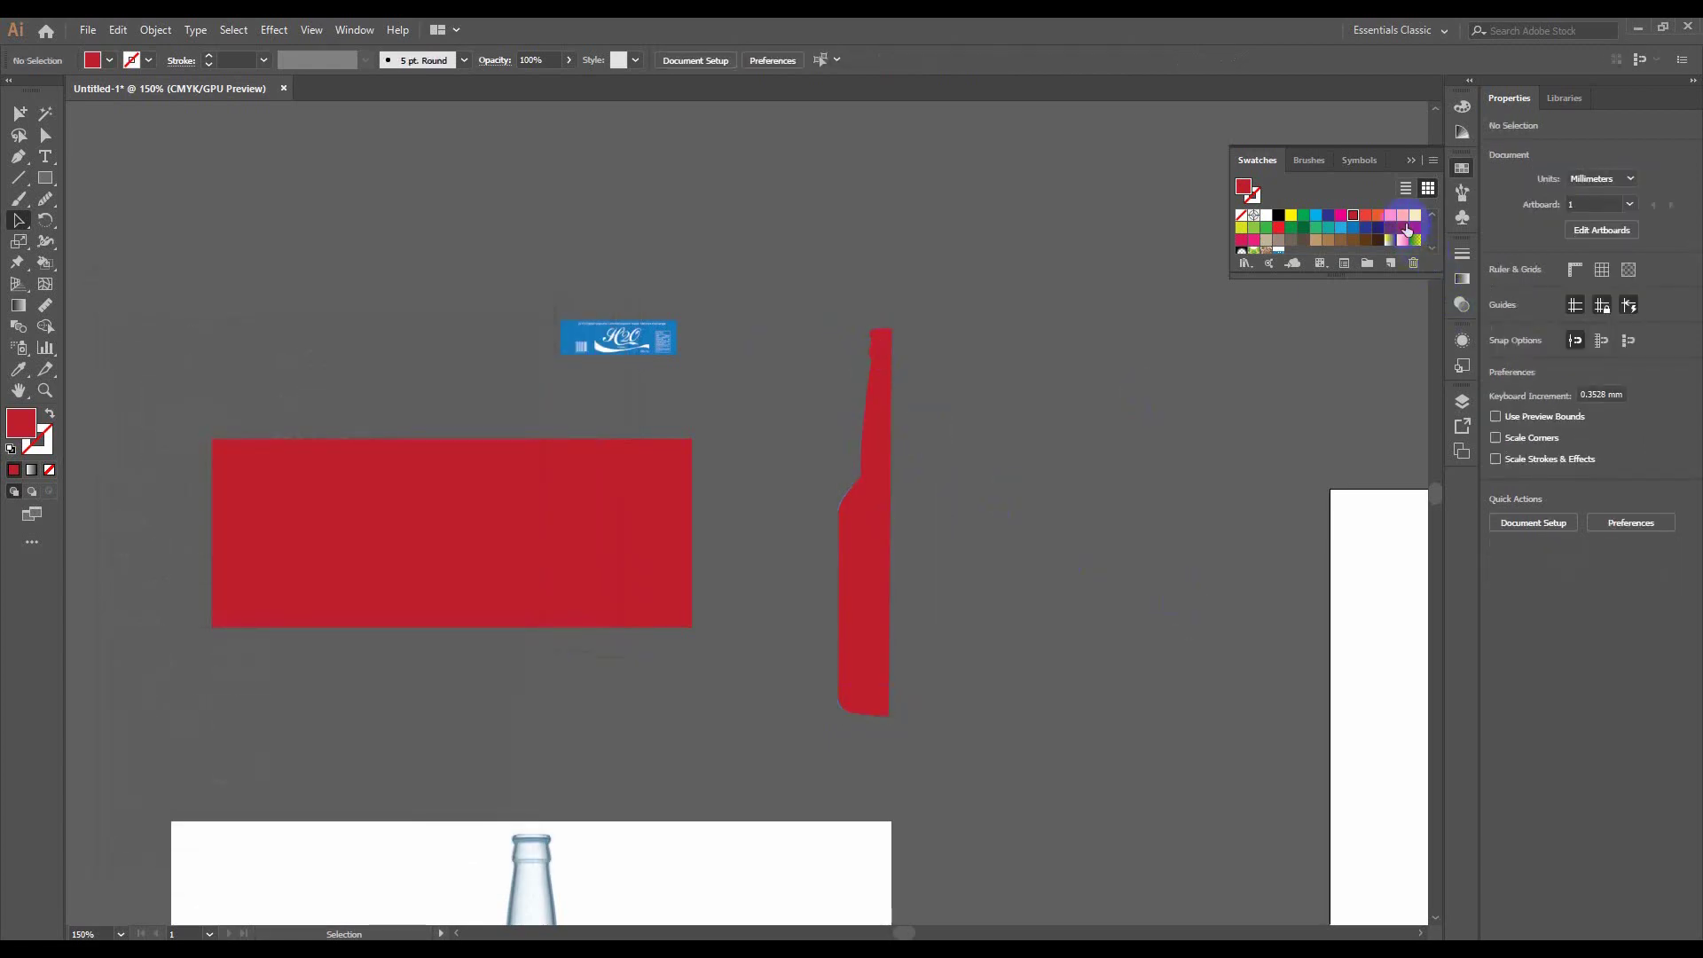
{"action": "scroll", "coordinate": [1344, 231], "scroll_direction": "down", "scroll_amount": 3}
{"action": "scroll", "coordinate": [1268, 222], "scroll_direction": "up", "scroll_amount": 3}
{"action": "left_click_drag", "start_coordinate": [1362, 277], "coordinate": [1357, 437]}
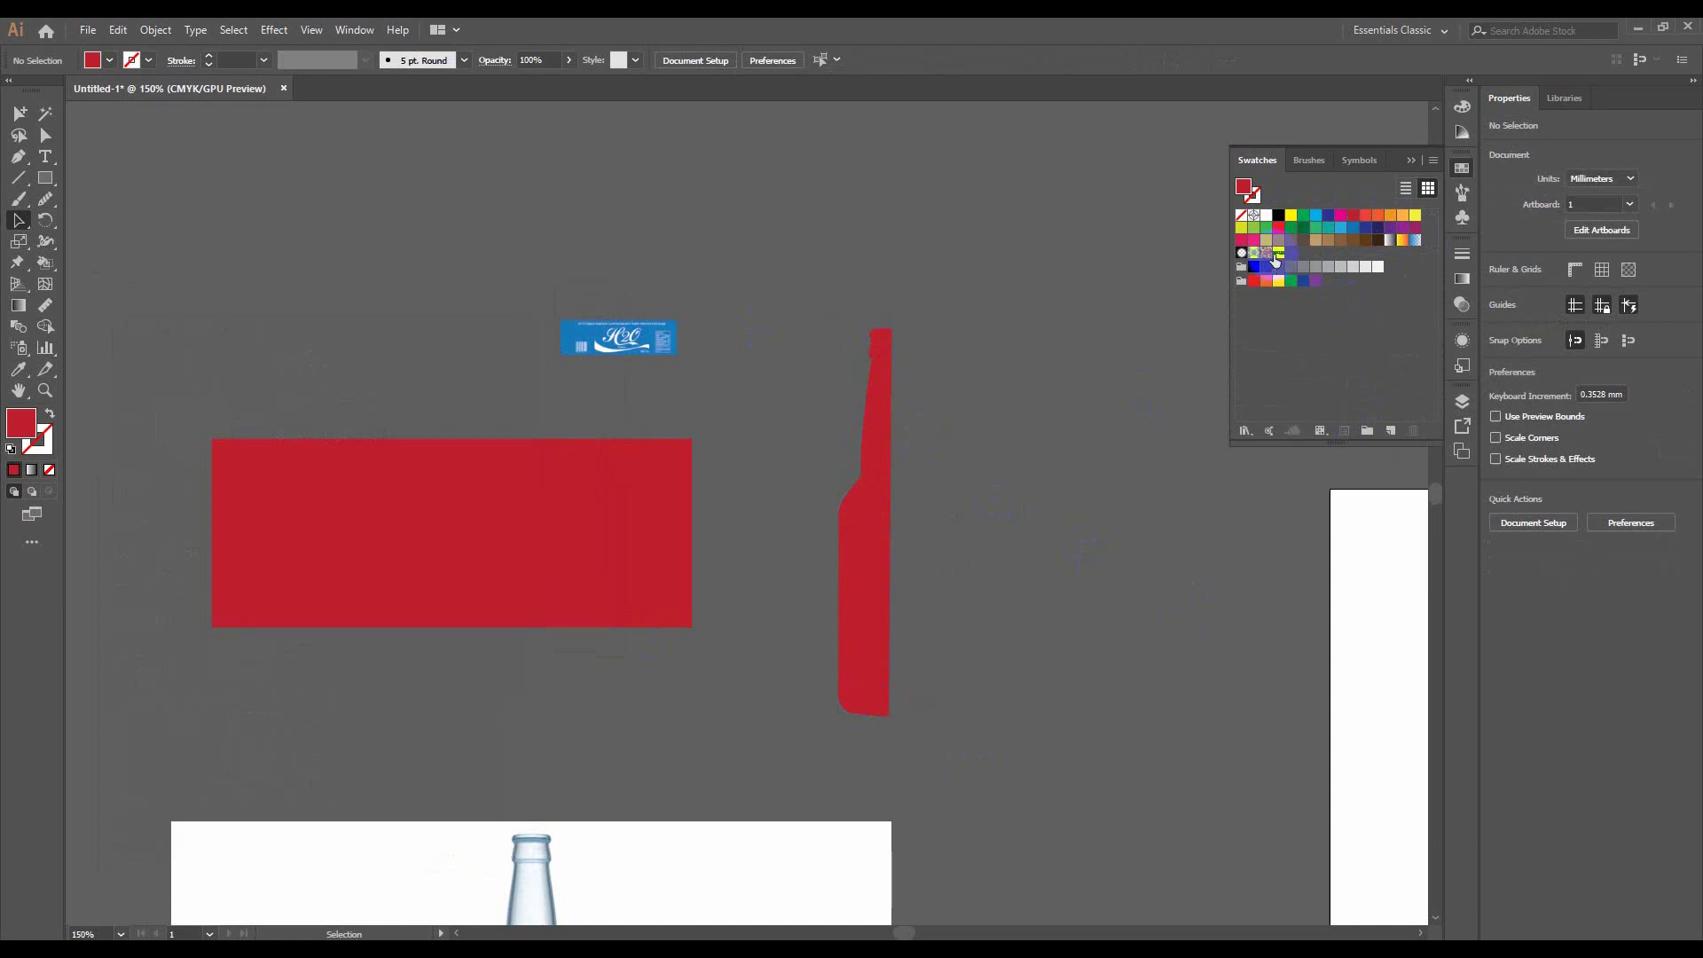
{"action": "left_click", "coordinate": [1278, 253]}
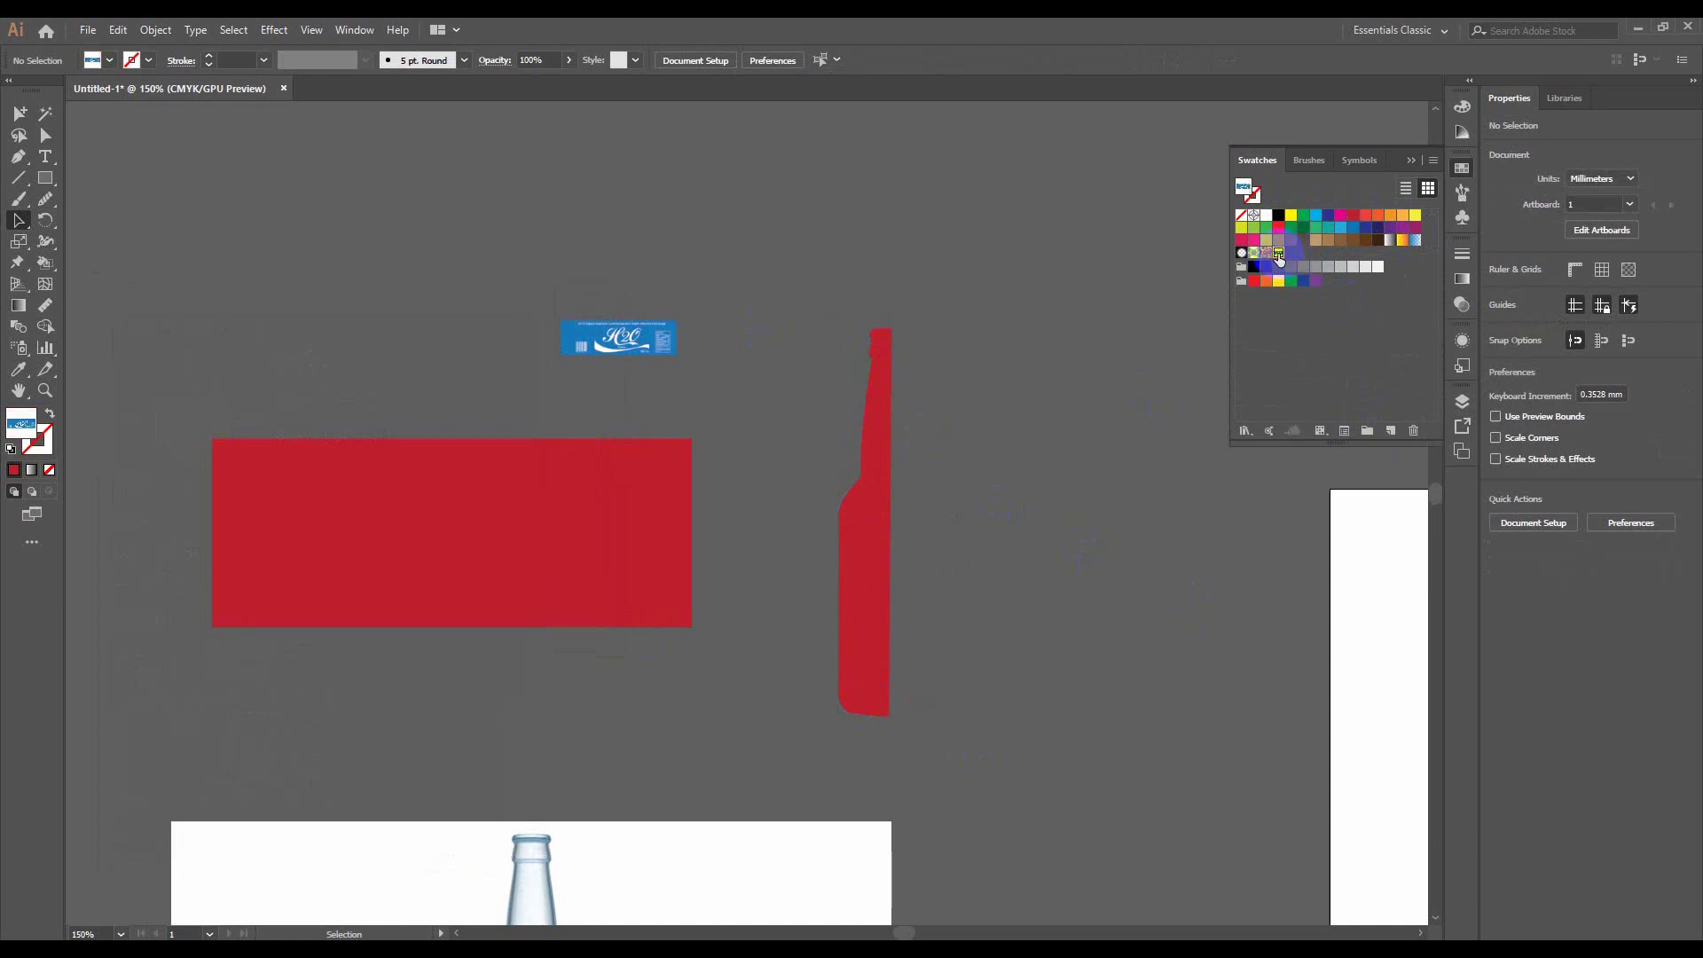
{"action": "left_click", "coordinate": [1328, 336]}
{"action": "left_click", "coordinate": [1361, 160]}
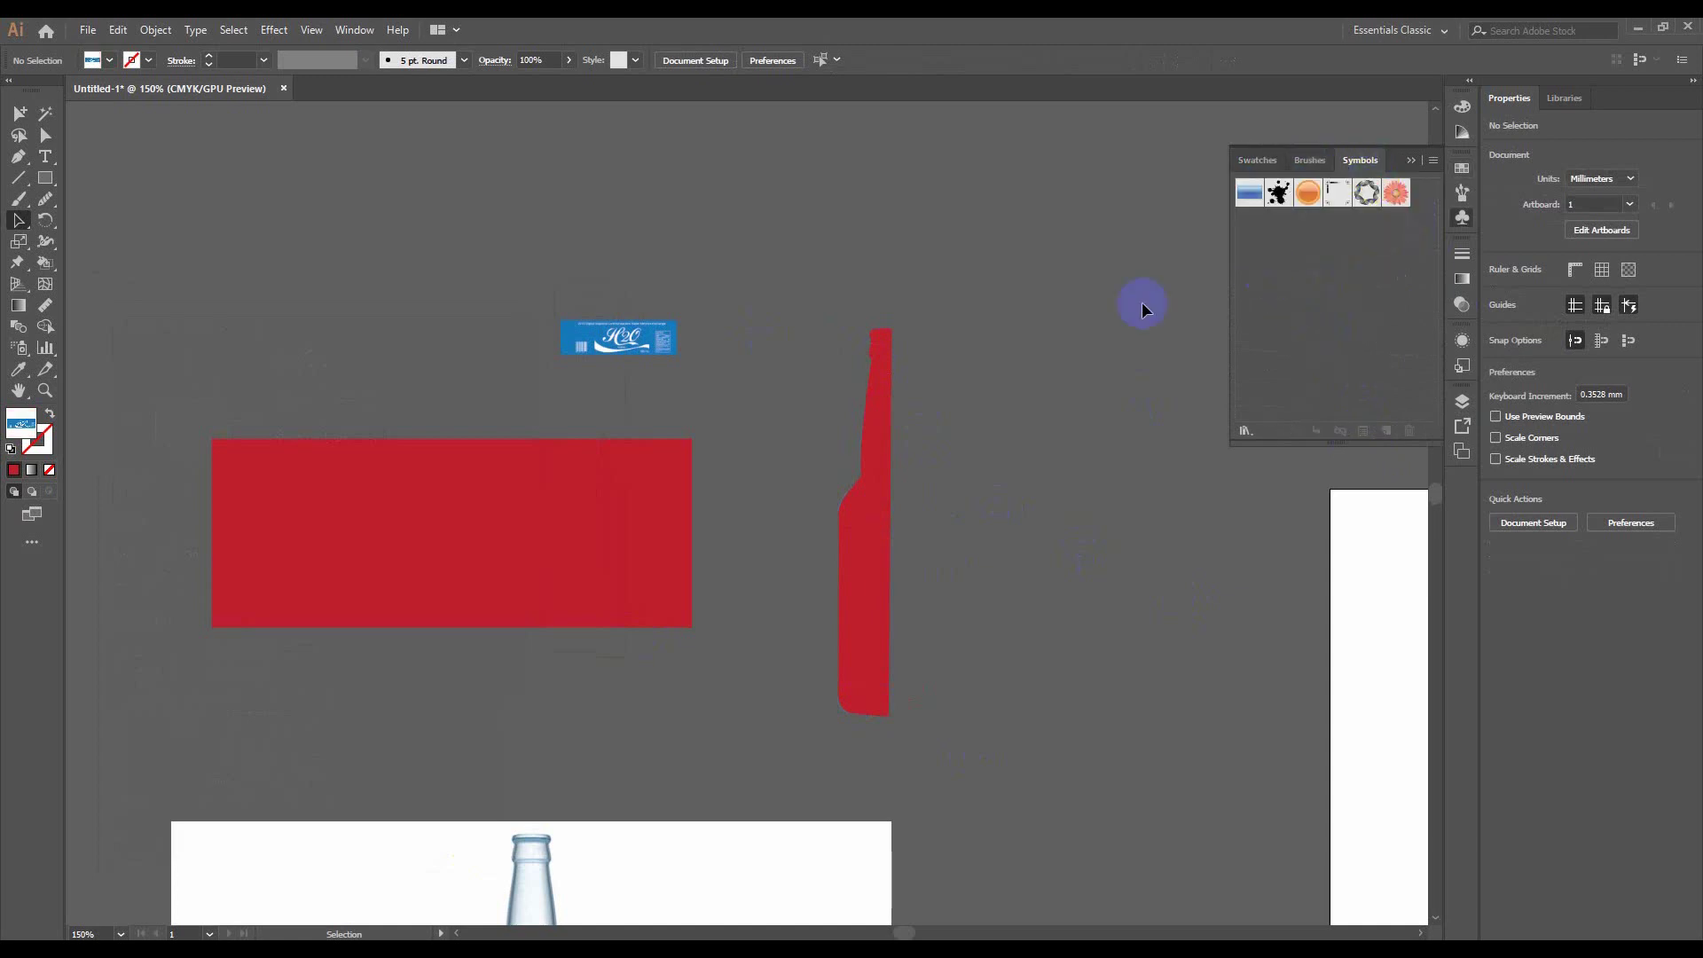
{"action": "left_click", "coordinate": [1357, 160]}
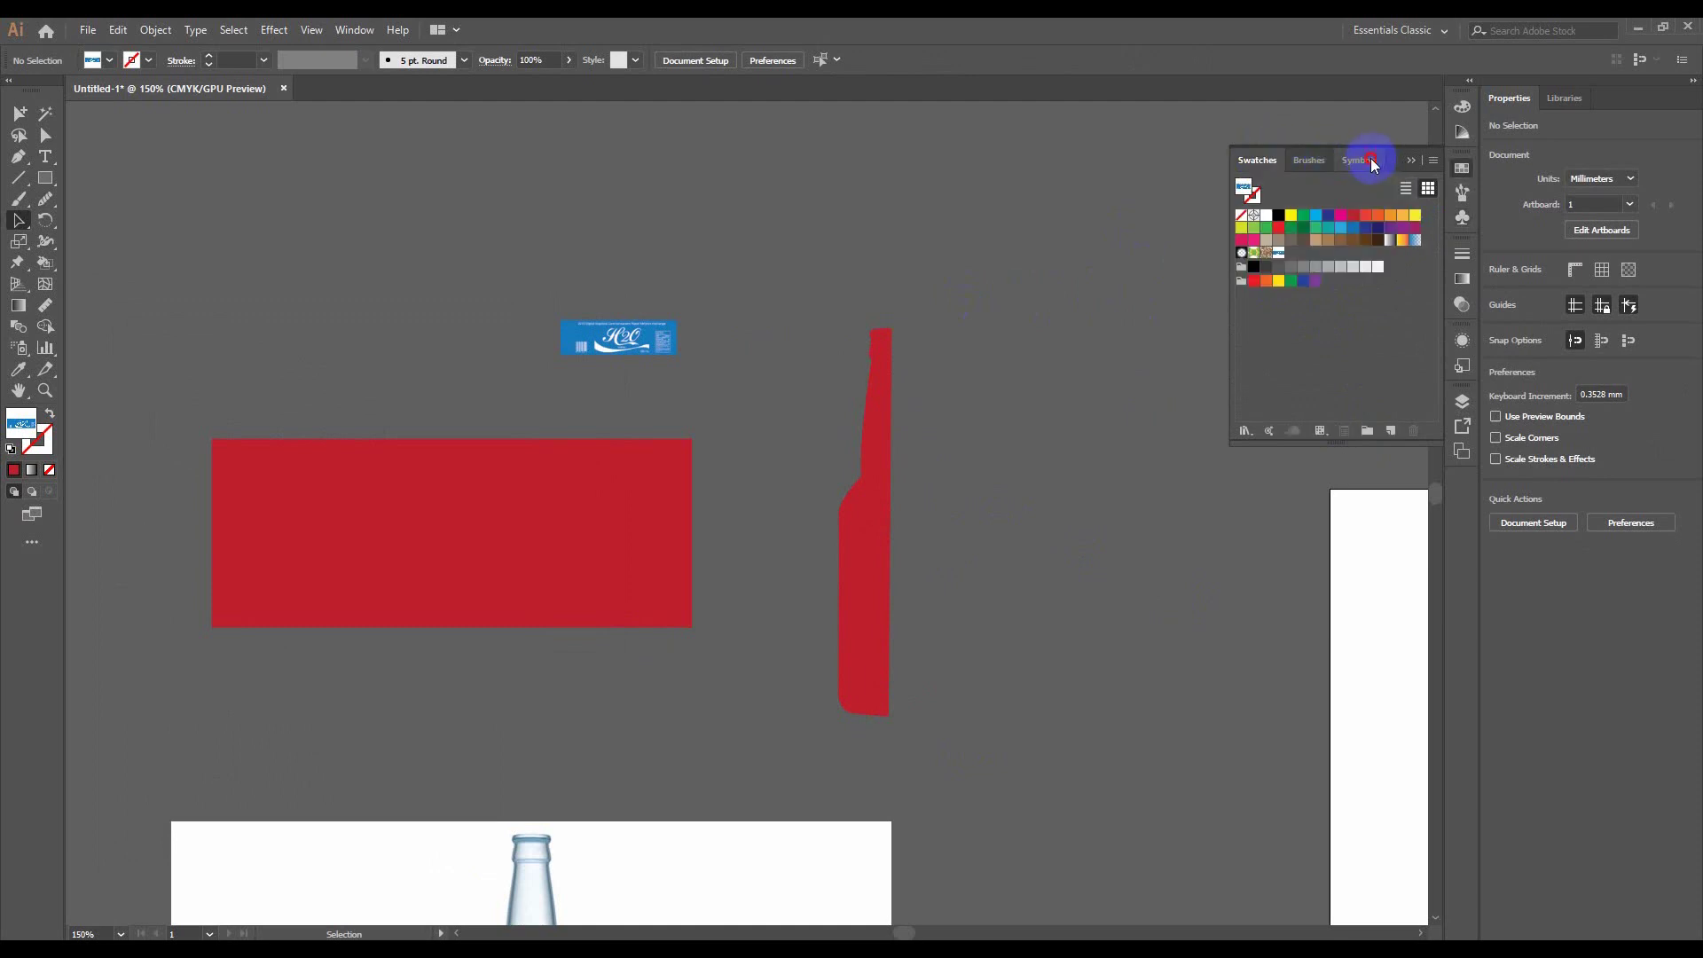
{"action": "left_click", "coordinate": [1370, 158]}
Drag the H2O label into Symbols and name the new symbol 'bottle label'
{"action": "mouse_move", "coordinate": [676, 339]}
{"action": "left_mouse_down"}
{"action": "mouse_move", "coordinate": [1365, 268]}
{"action": "mouse_move", "coordinate": [1365, 239]}
{"action": "left_mouse_up"}
{"action": "left_click", "coordinate": [874, 404]}
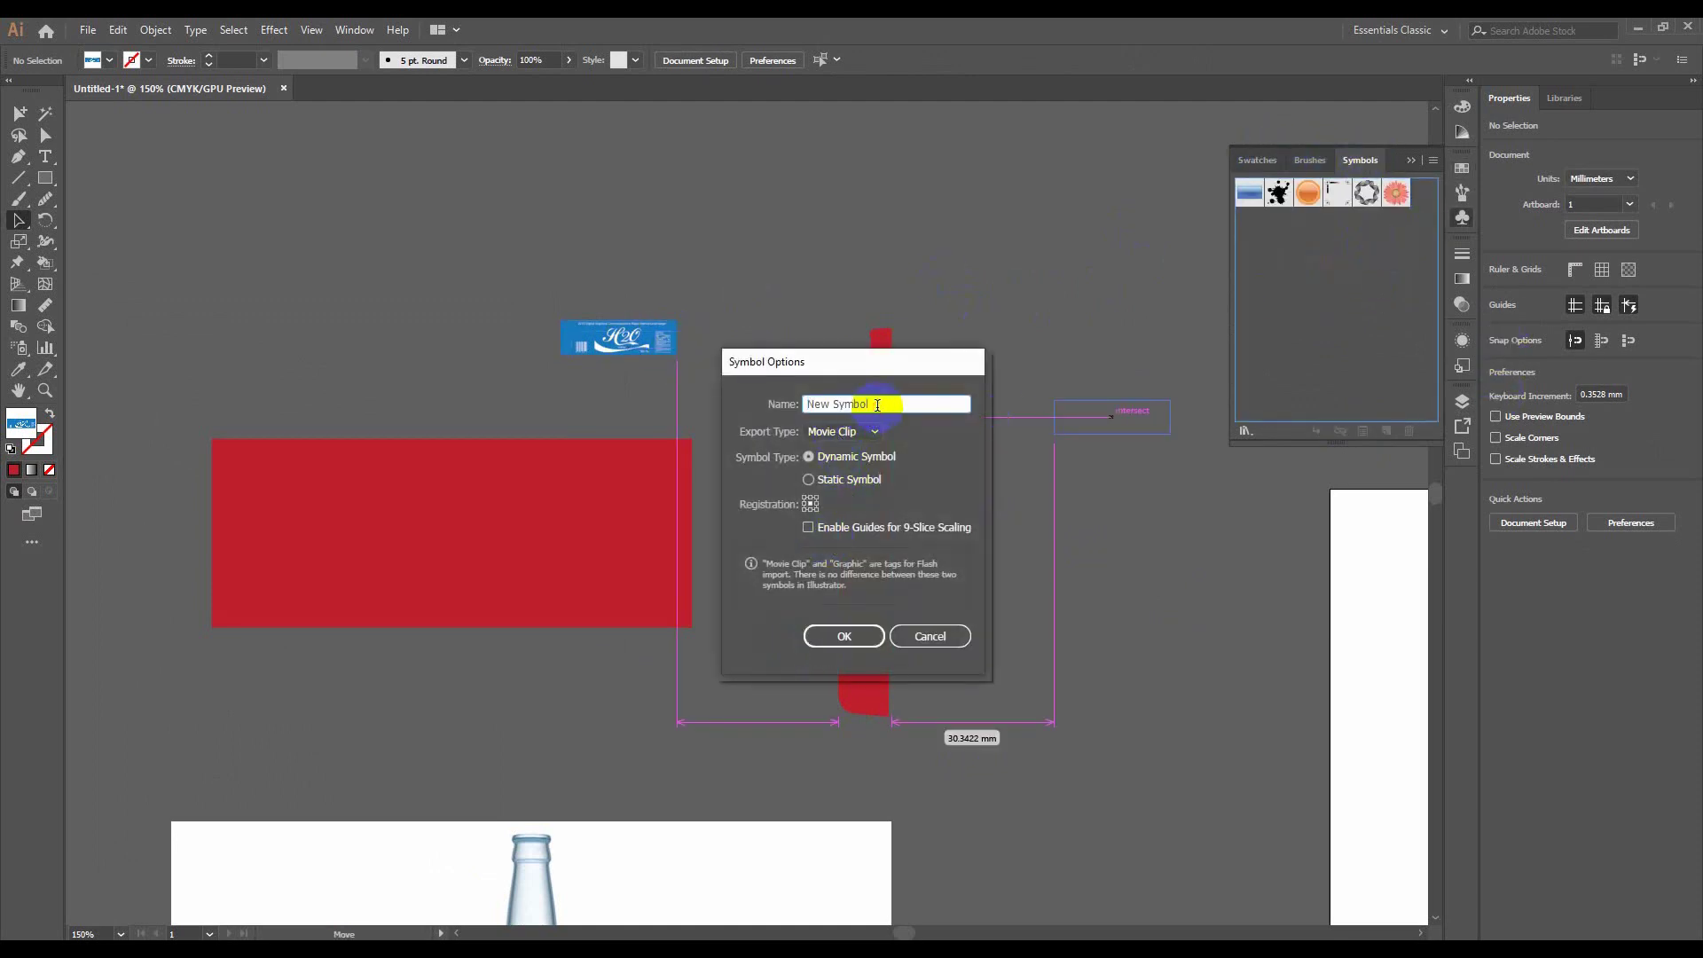
{"action": "double_click", "coordinate": [874, 404]}
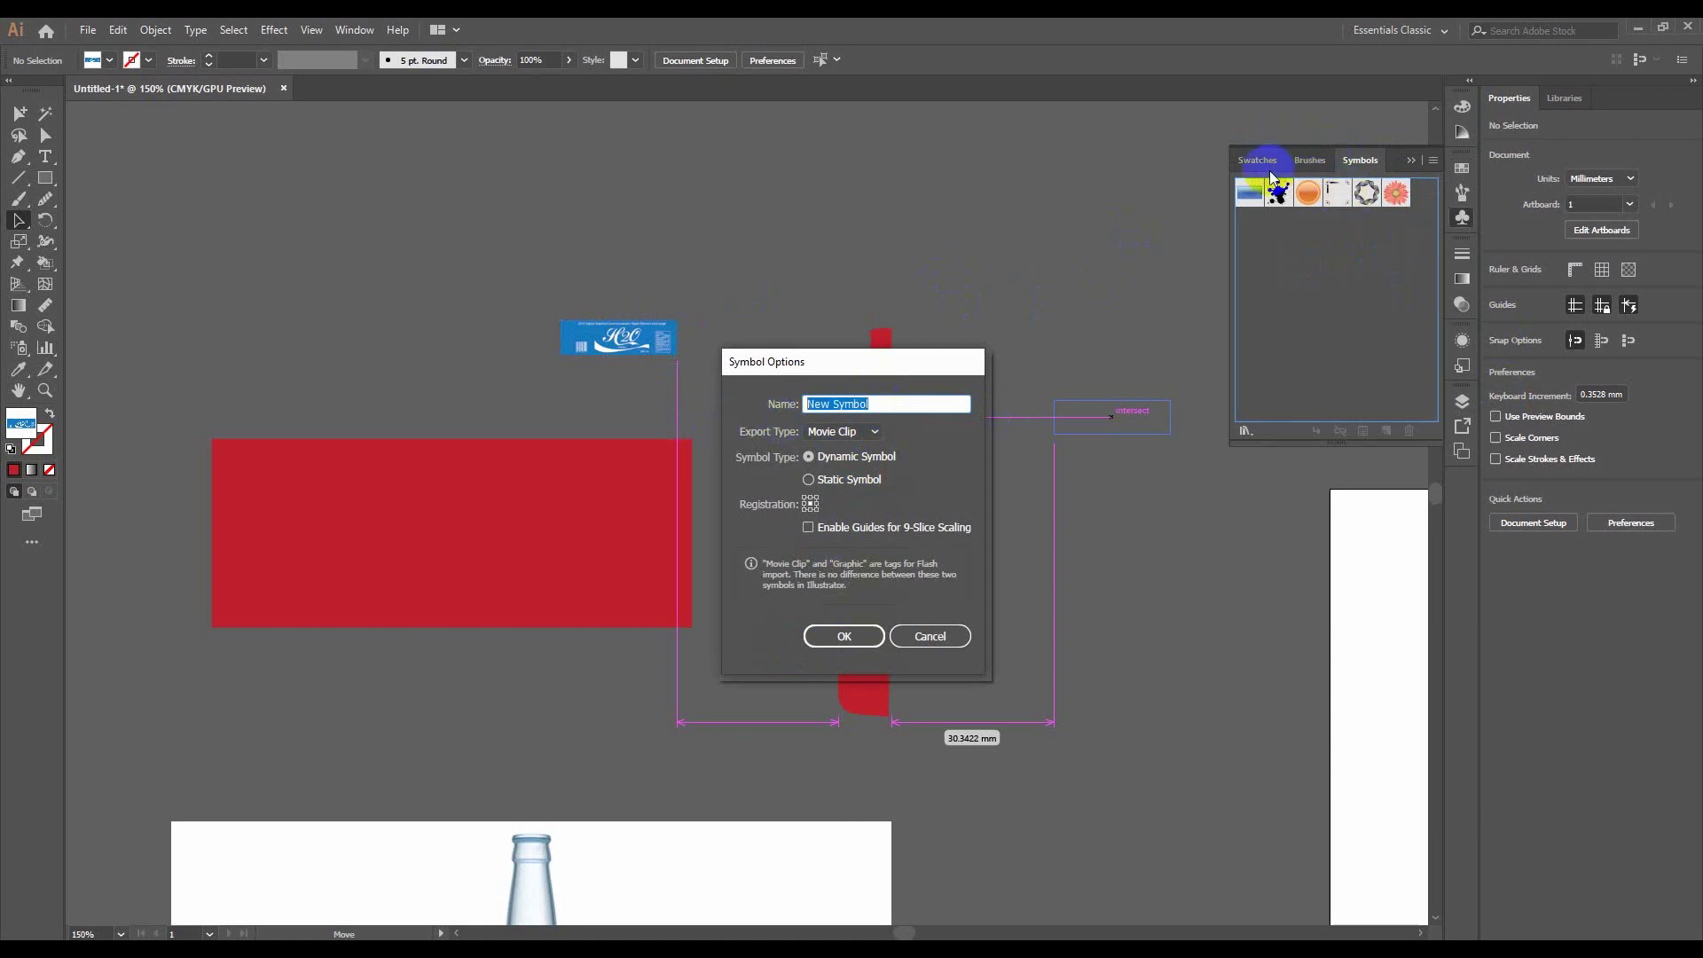
{"action": "left_click", "coordinate": [1358, 165]}
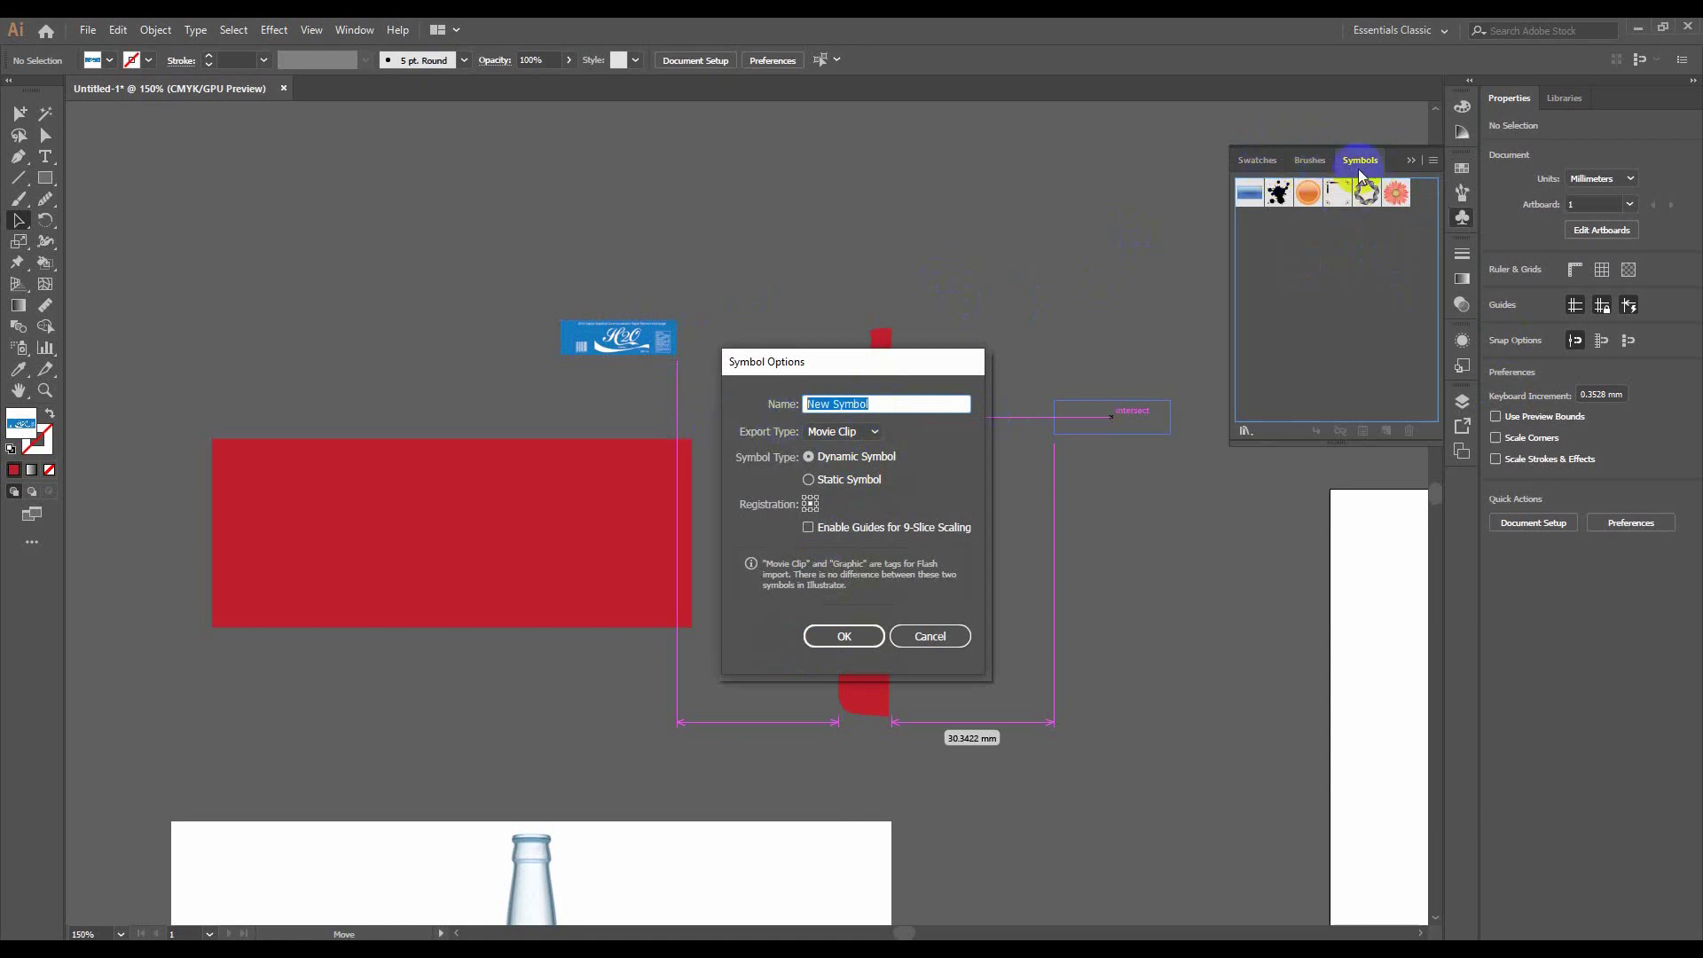
{"action": "double_click", "coordinate": [874, 404]}
{"action": "type", "text": "bot"}
{"action": "type", "text": "tle"}
{"action": "key", "text": "BackSpace"}
{"action": "type", "text": "eve"}
{"action": "left_click", "coordinate": [846, 635]}
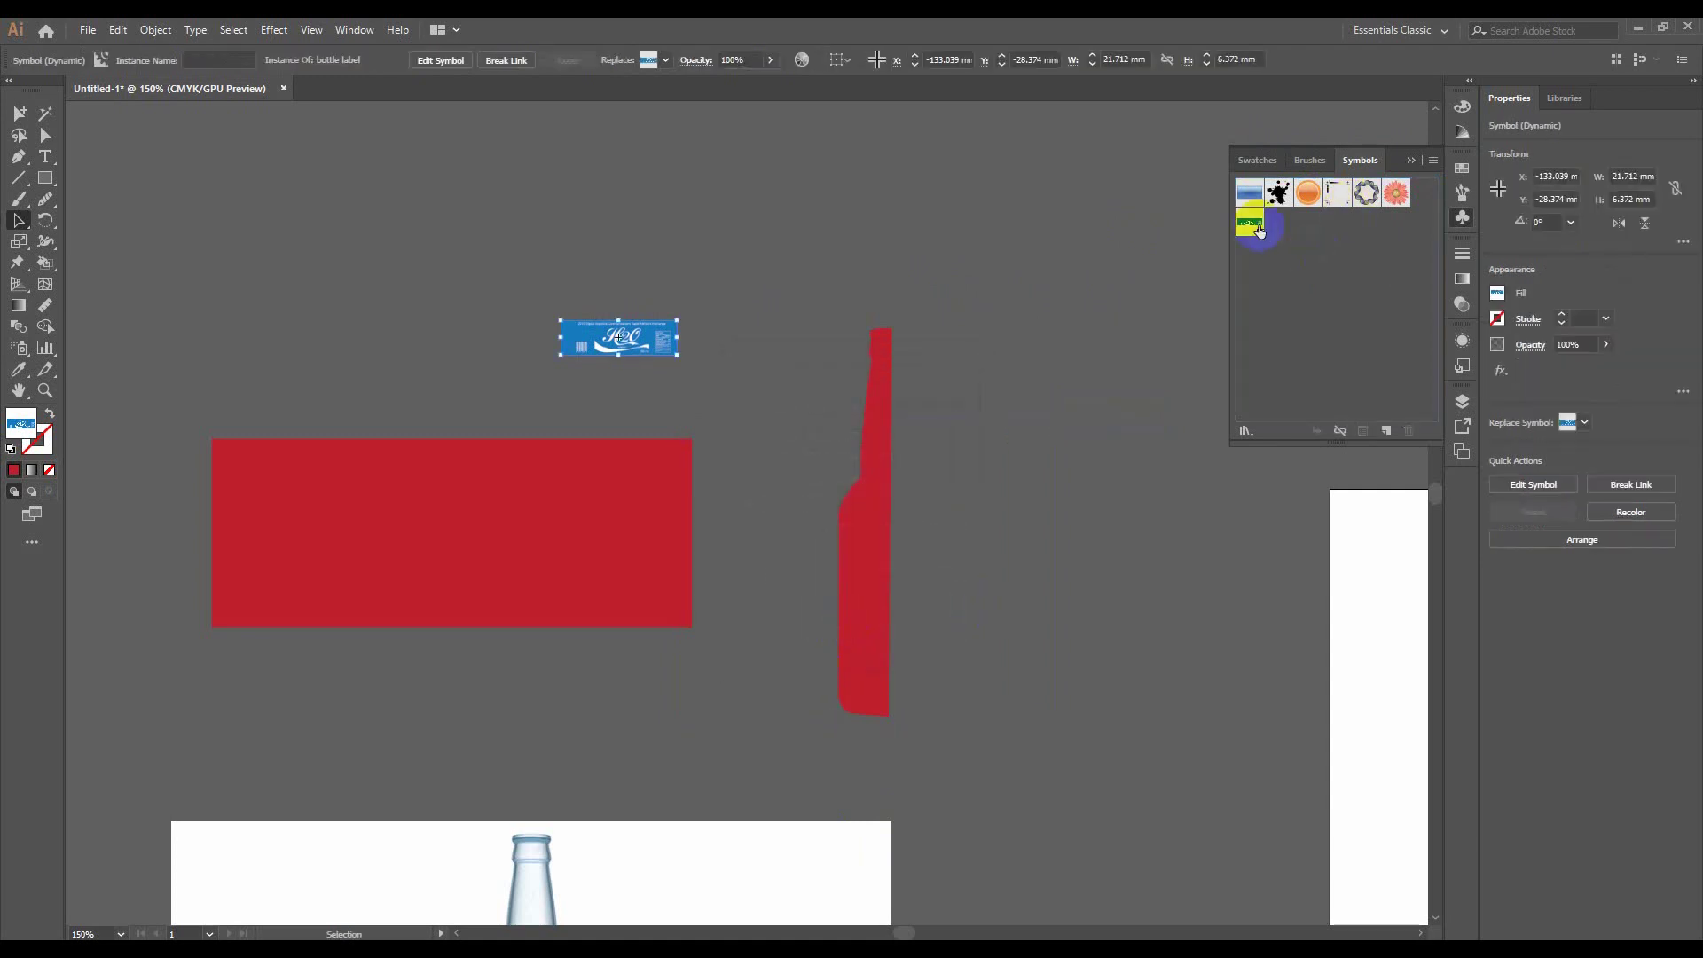
Apply a 3D Revolve to the red bottle group around its Right Edge, with Preview on
{"action": "left_click", "coordinate": [866, 456]}
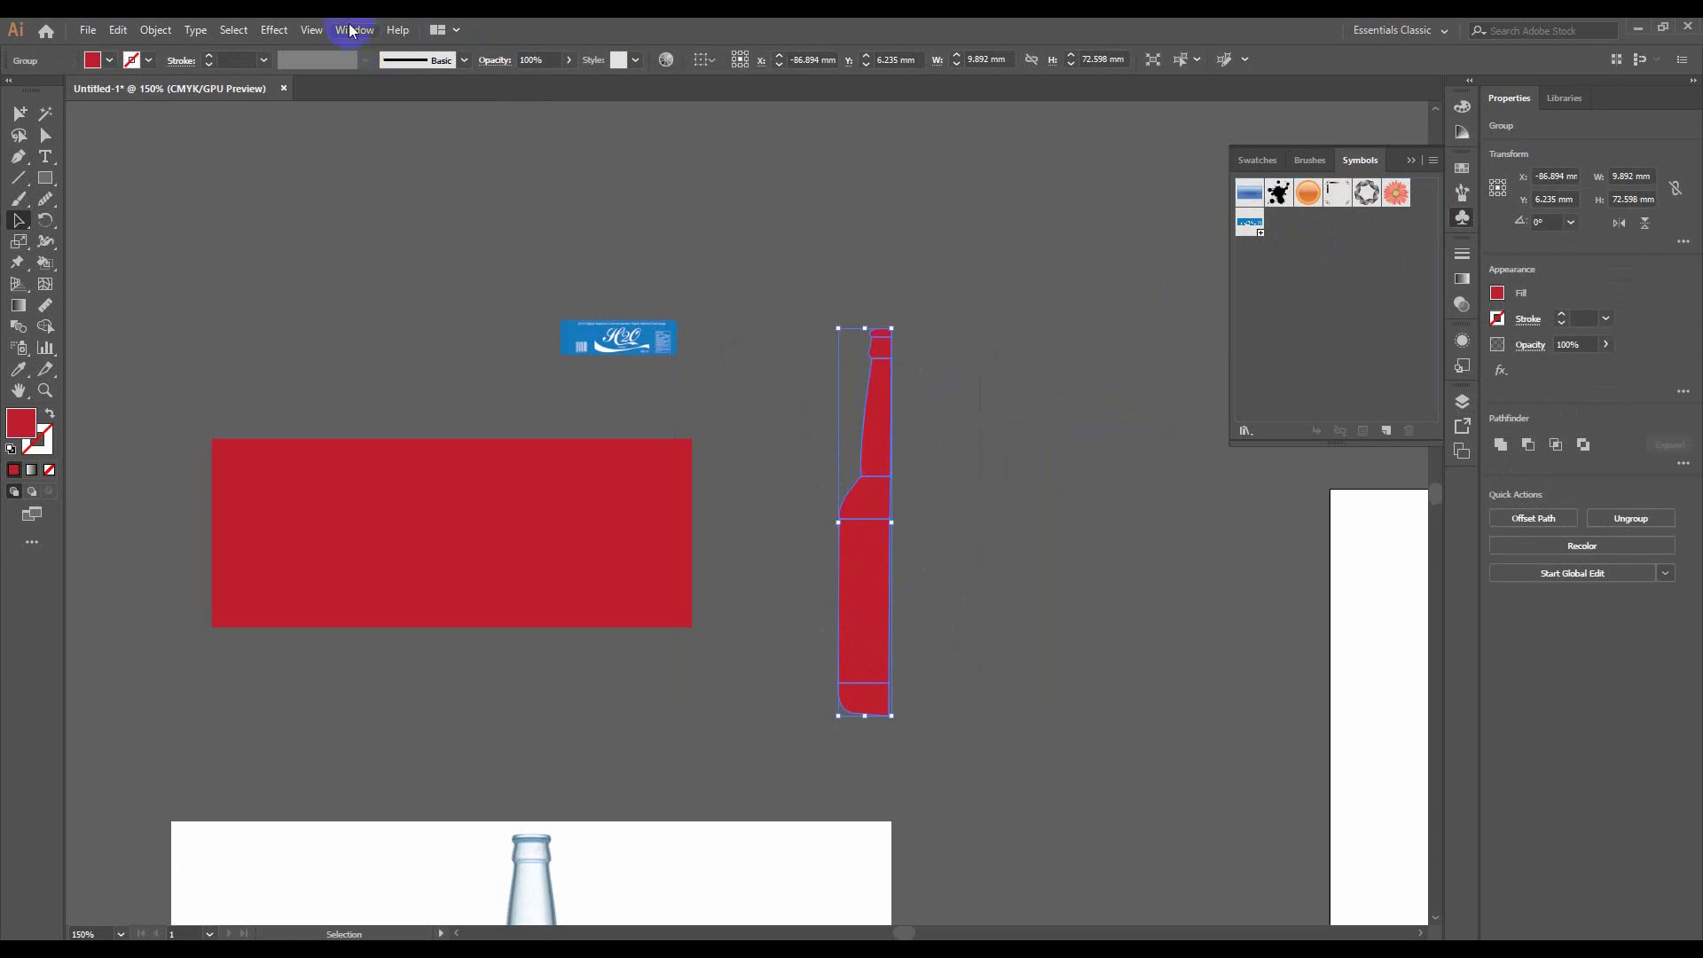
{"action": "left_click", "coordinate": [272, 31]}
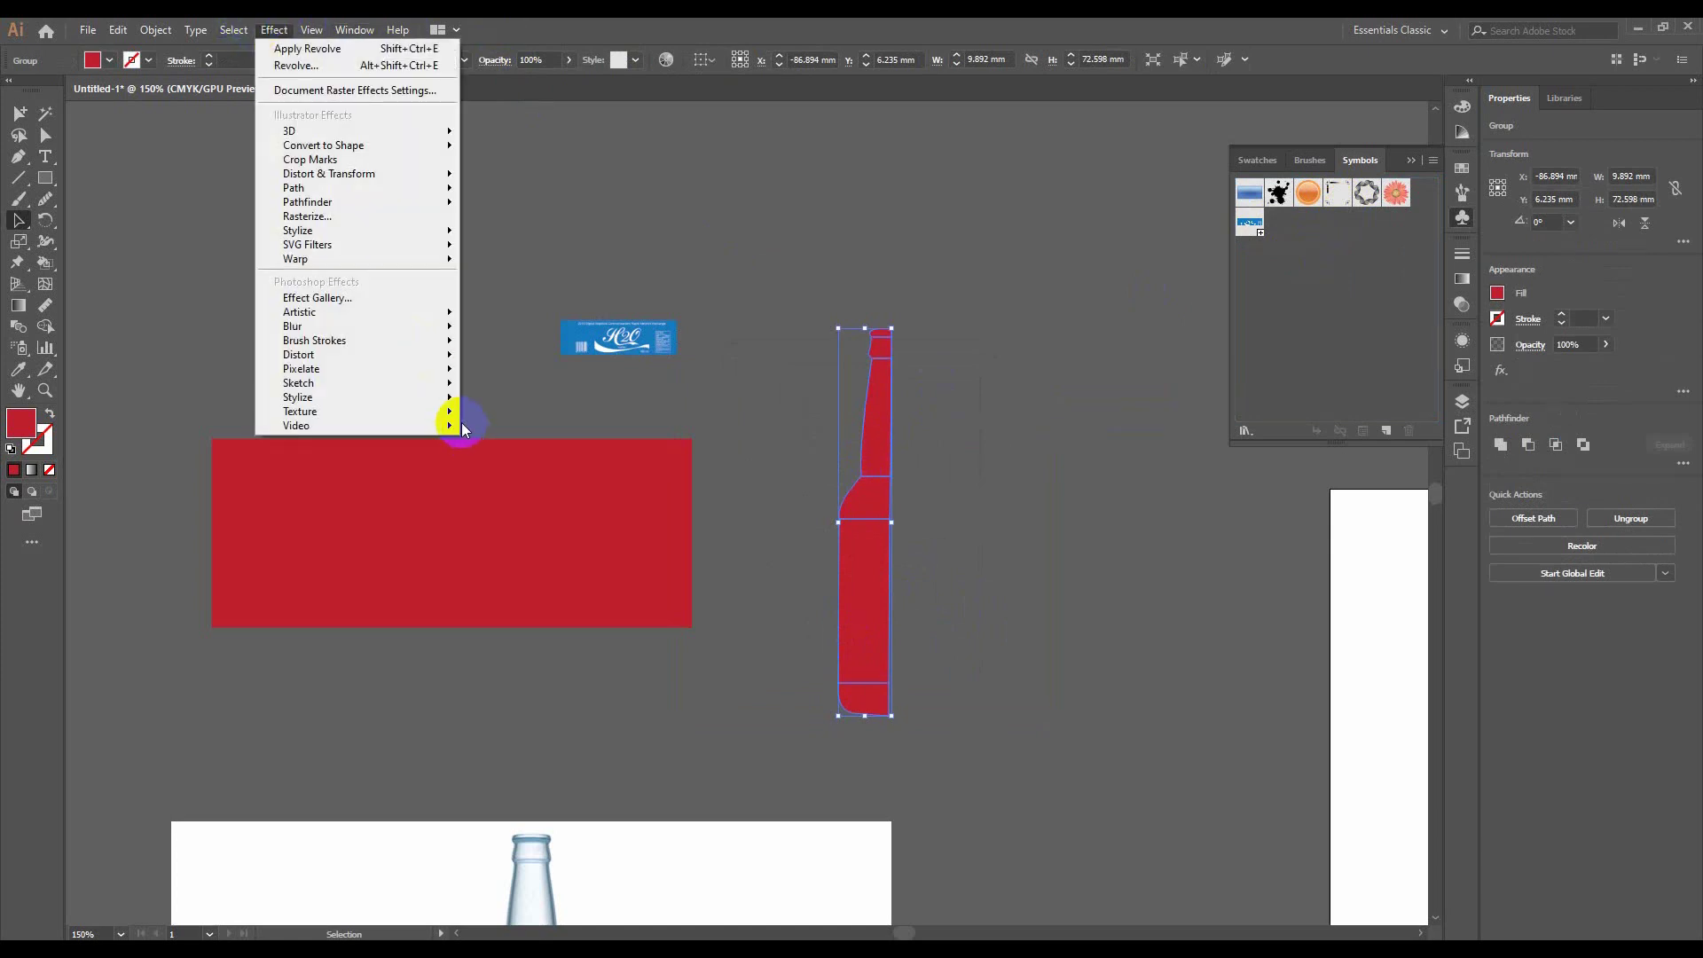
{"action": "mouse_move", "coordinate": [319, 130]}
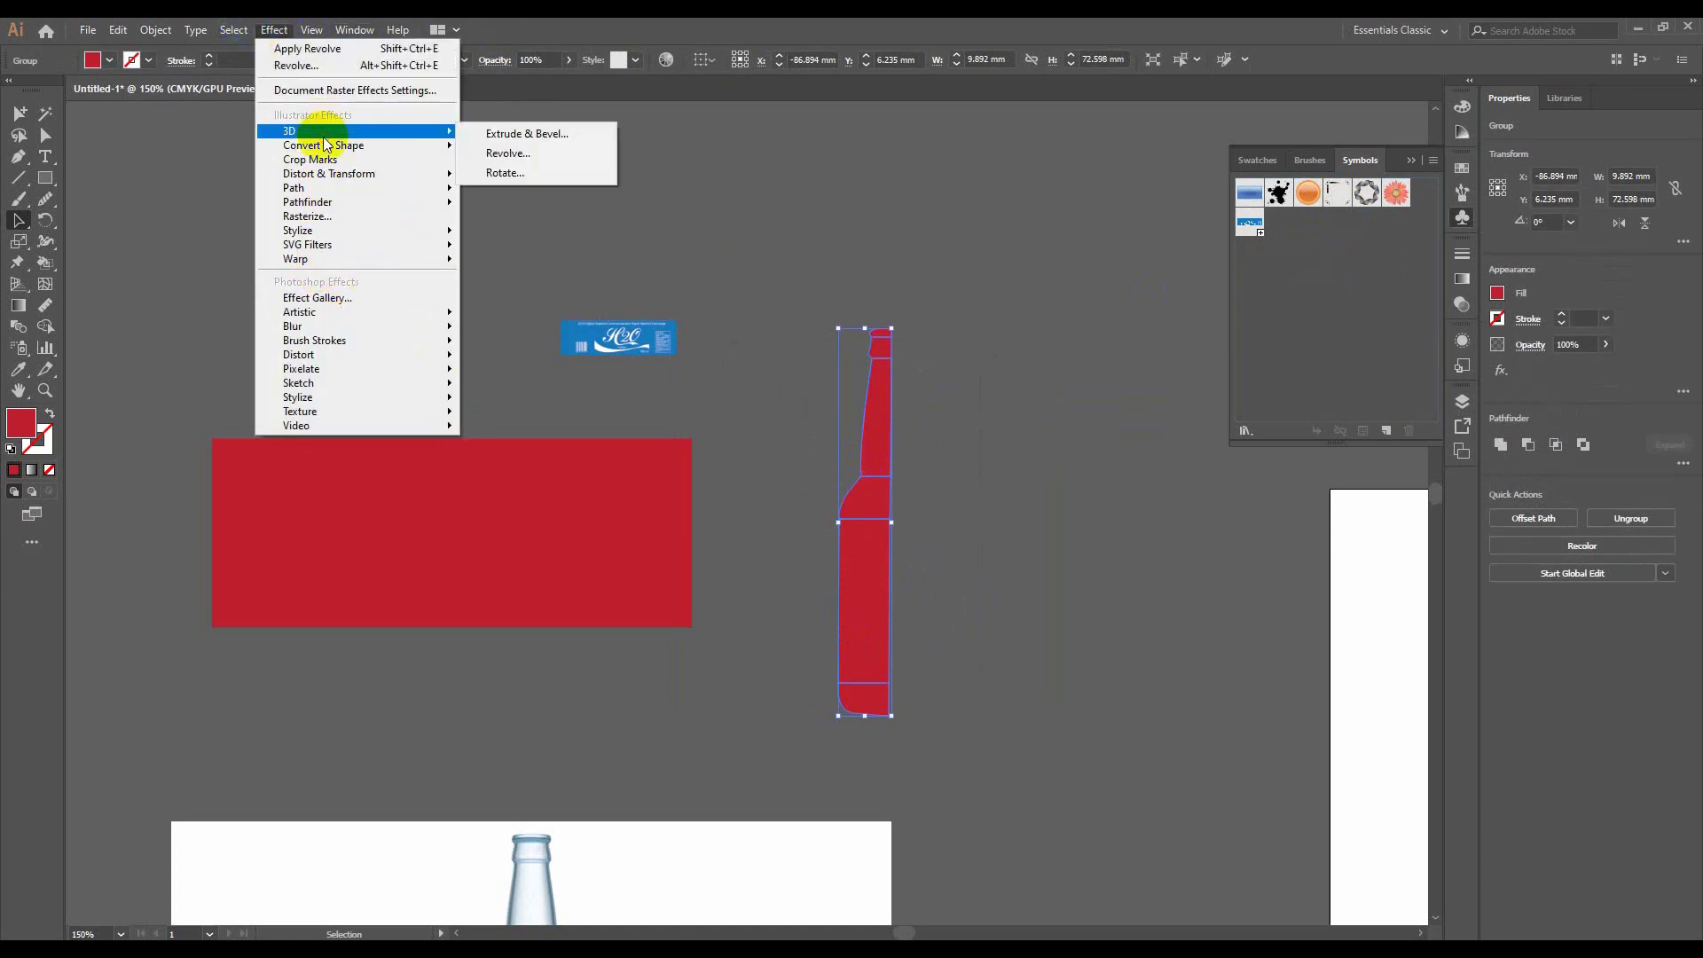
{"action": "left_click", "coordinate": [522, 156]}
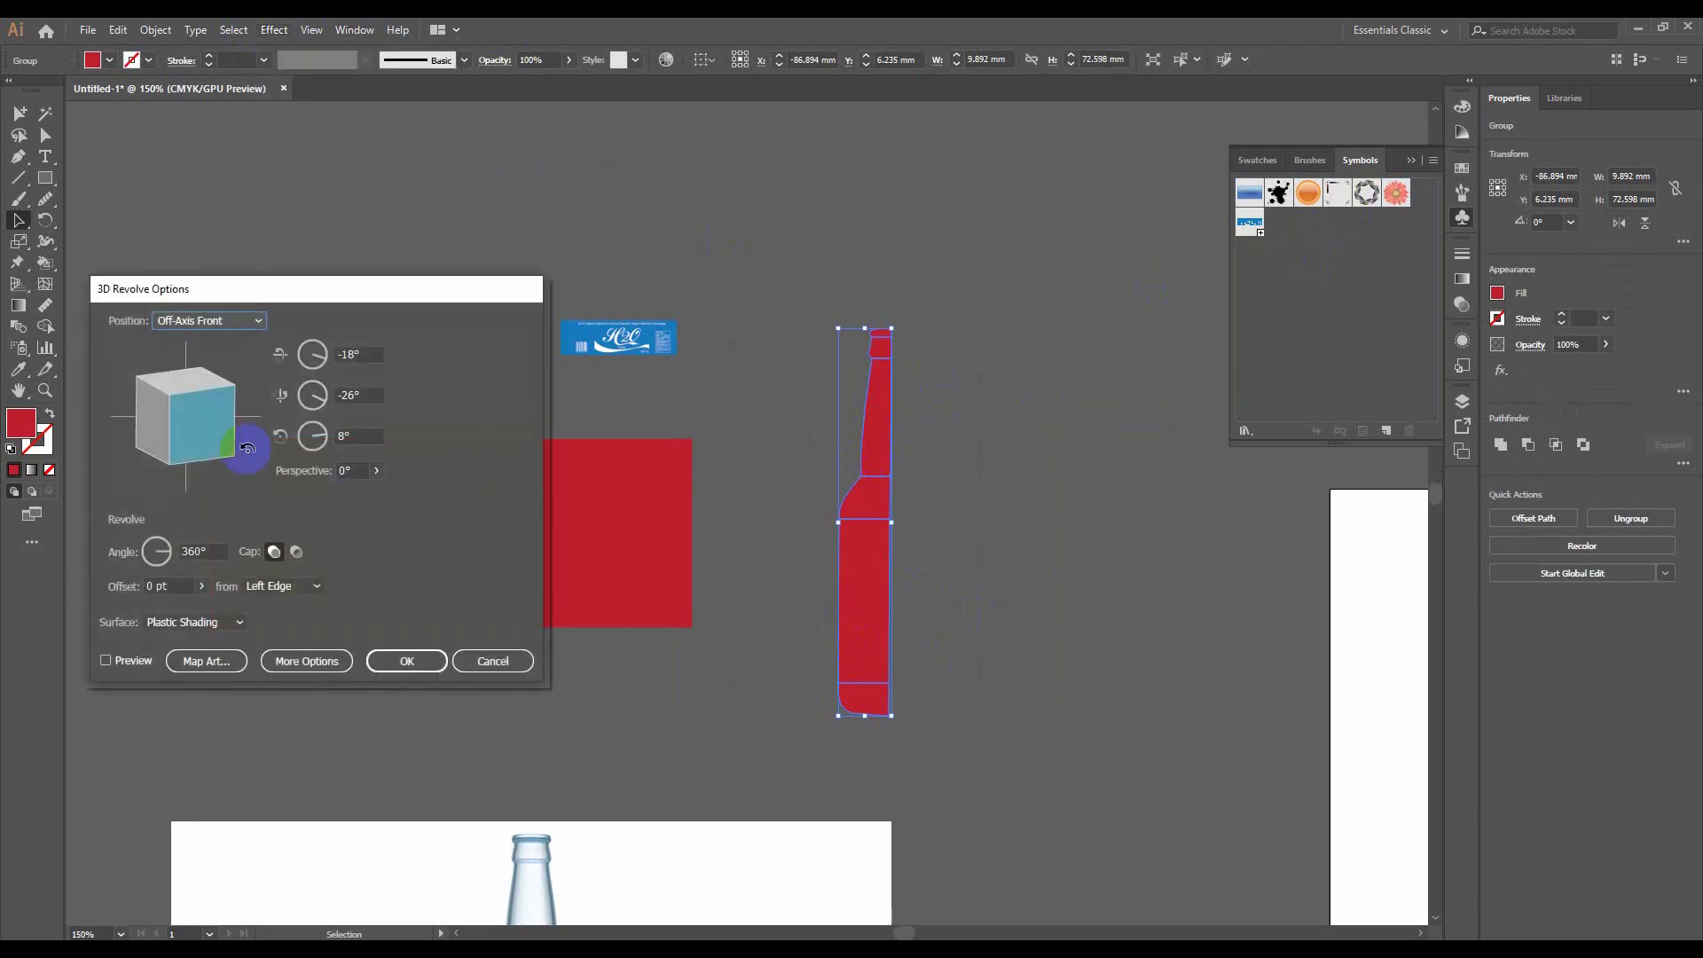
{"action": "left_click", "coordinate": [126, 663]}
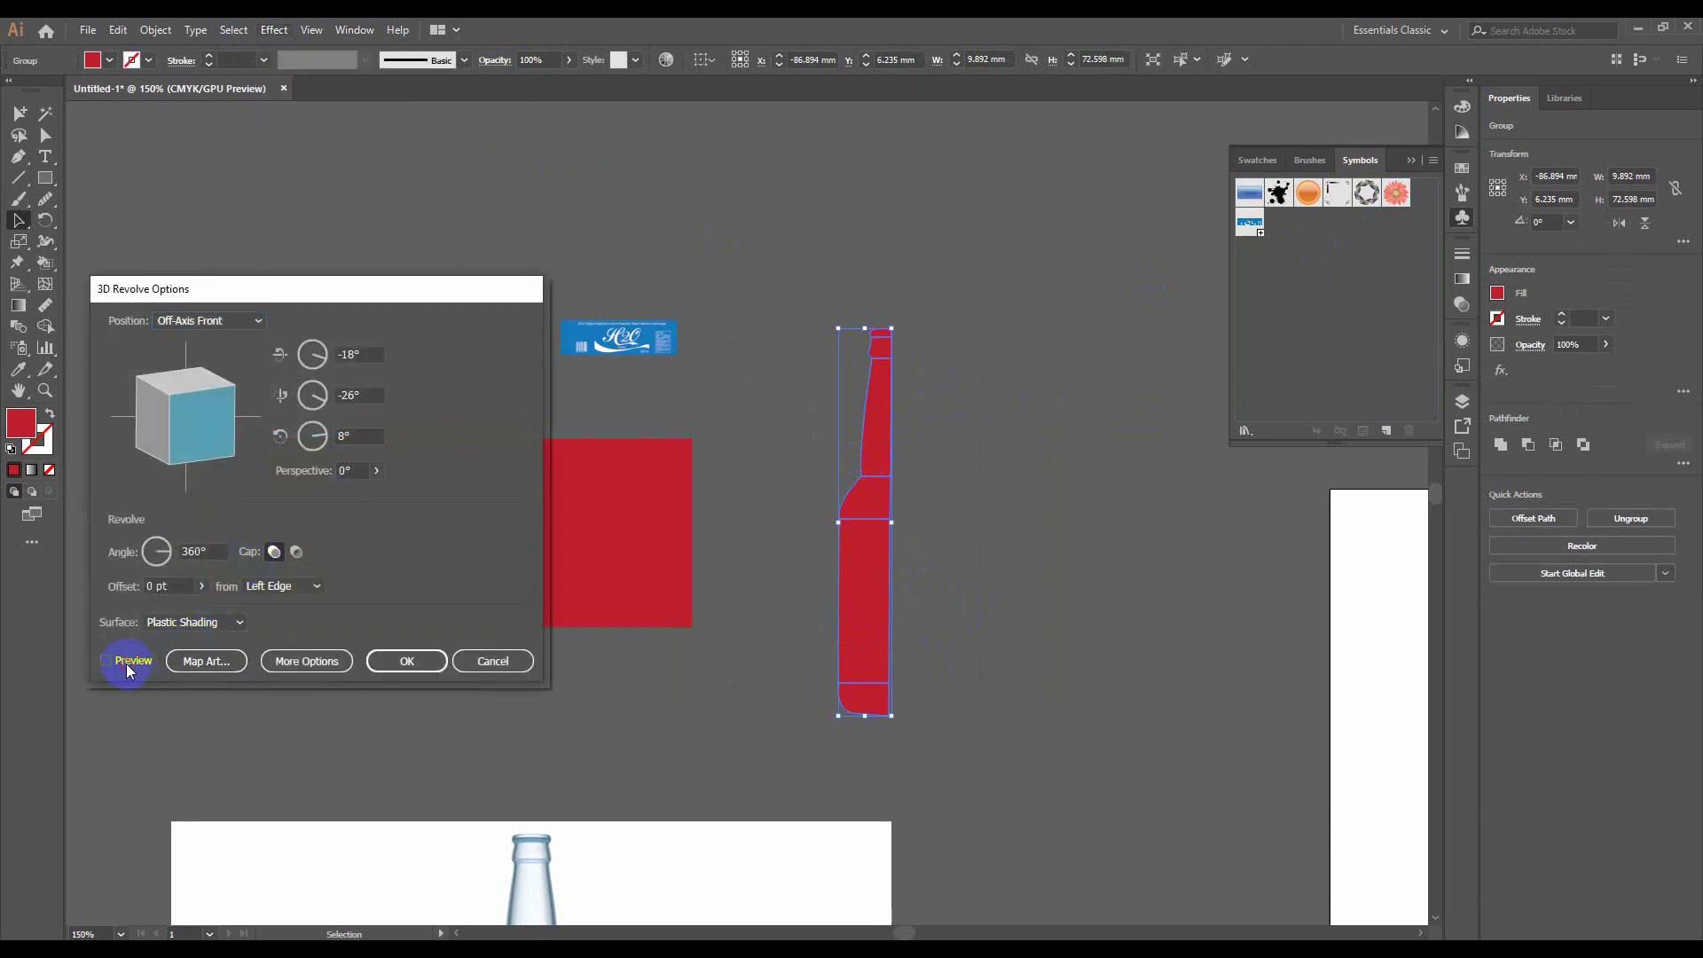
{"action": "left_click", "coordinate": [282, 585]}
{"action": "left_click", "coordinate": [270, 613]}
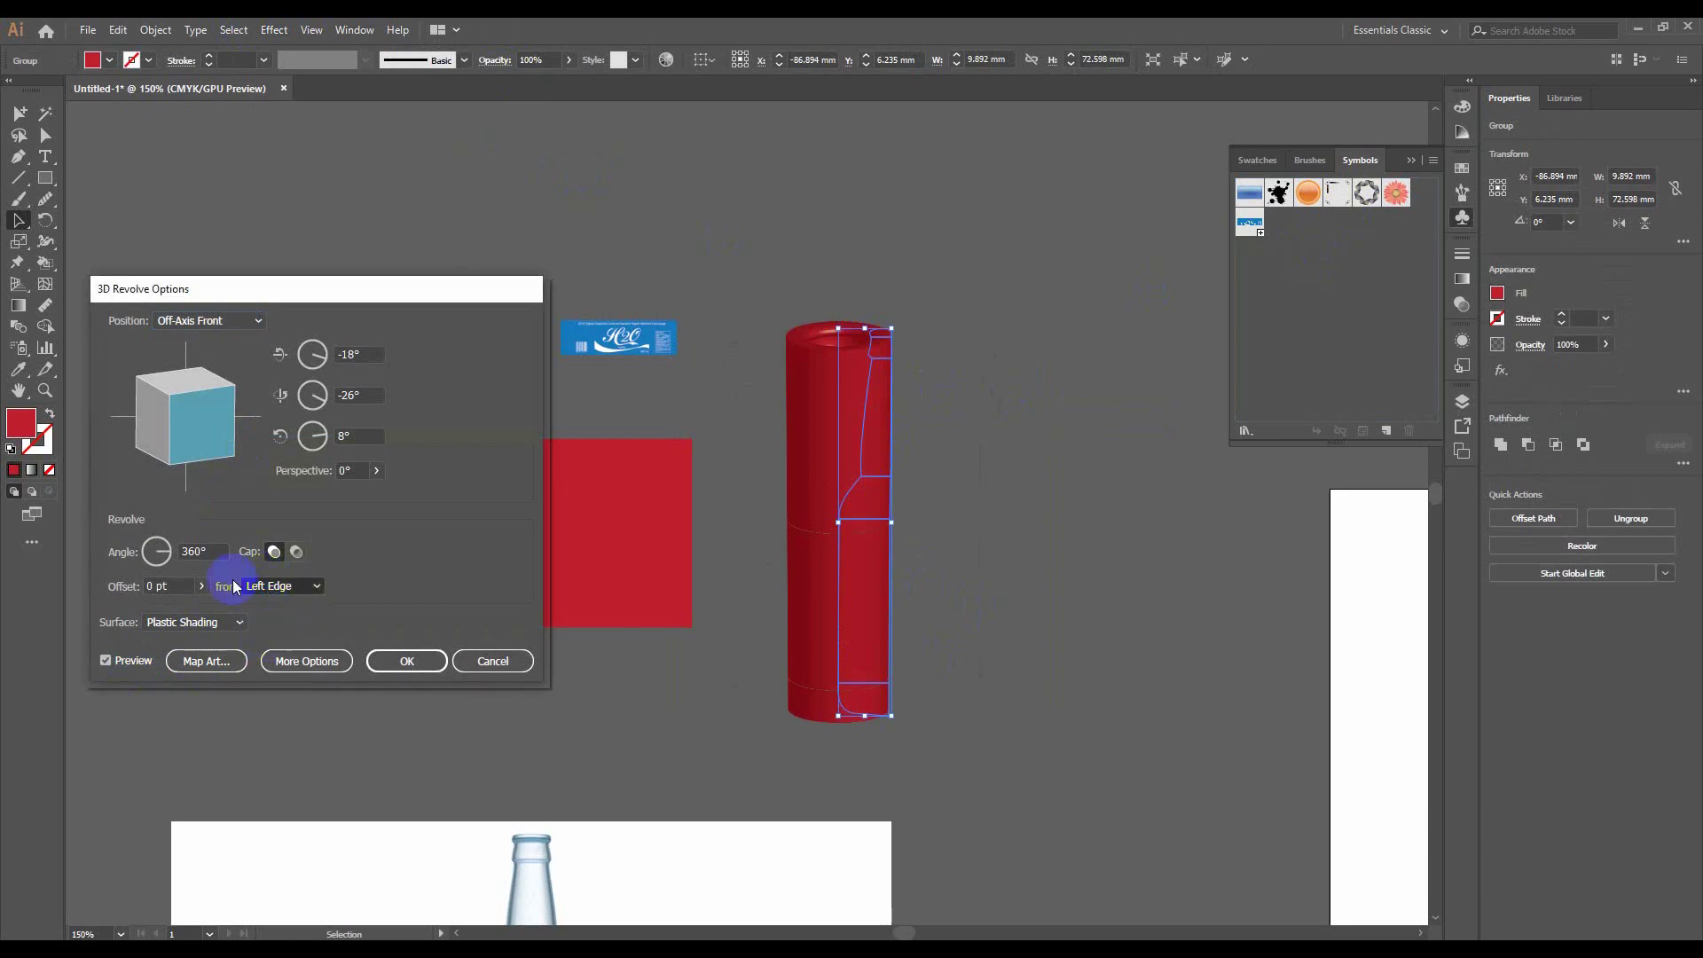
Map the 'bottle label' symbol onto surface 7 of 28, stretched to cover the body
{"action": "left_click", "coordinate": [202, 656]}
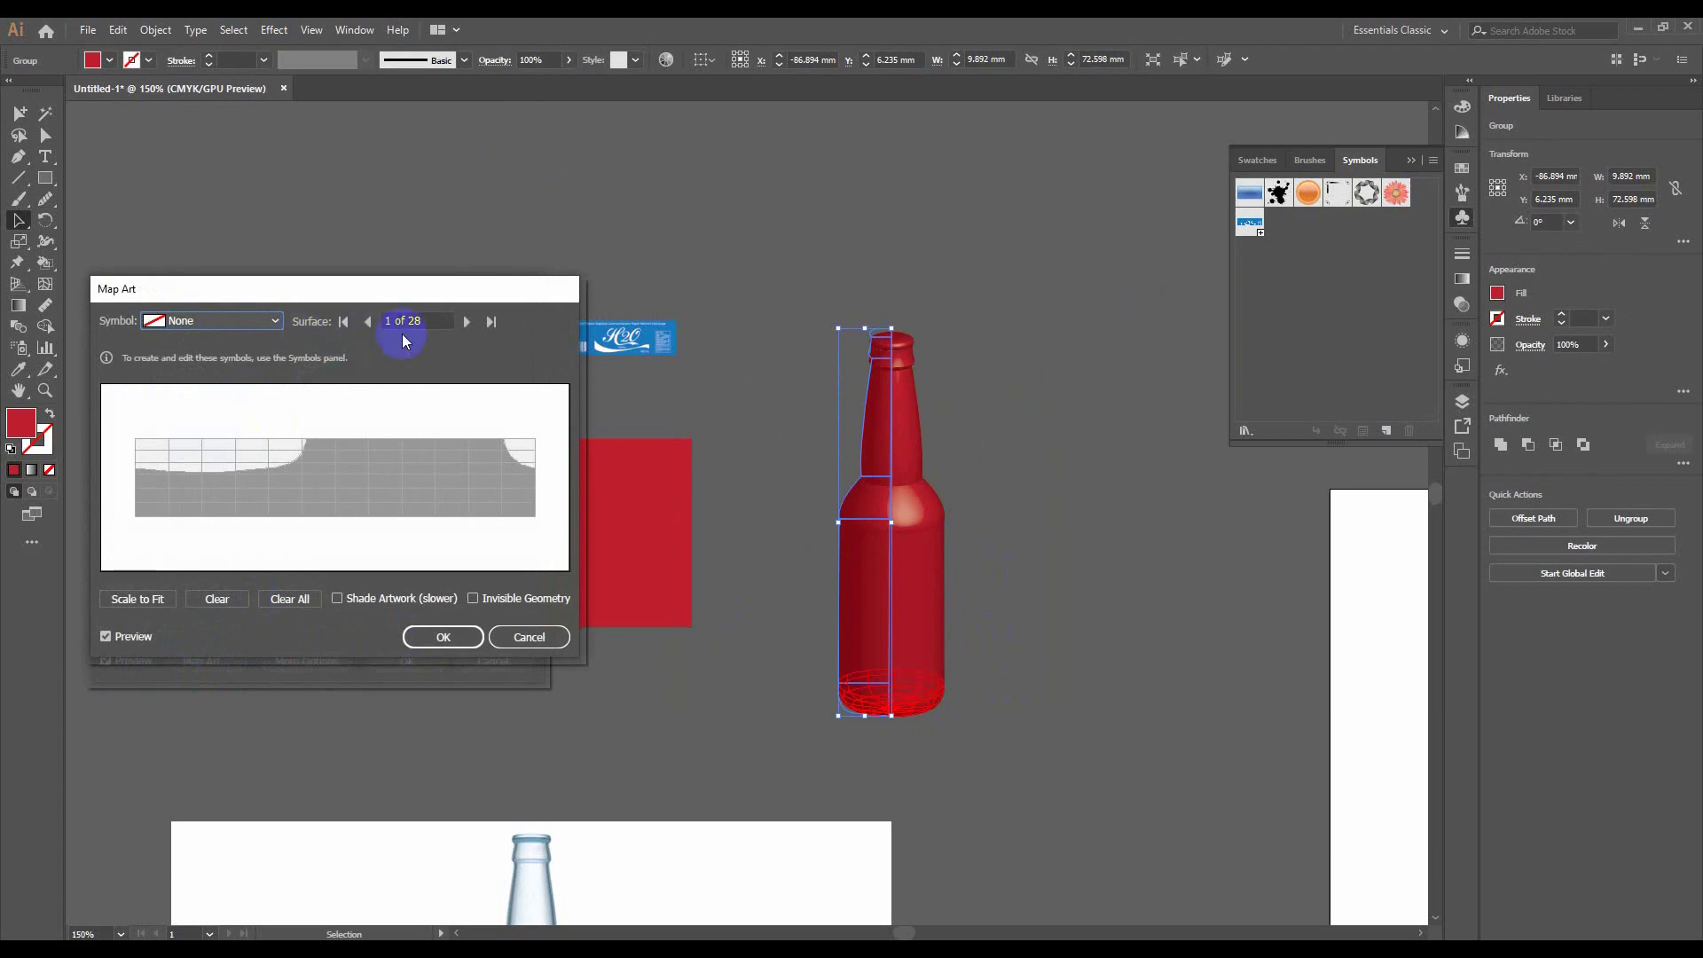
{"action": "left_click", "coordinate": [468, 322]}
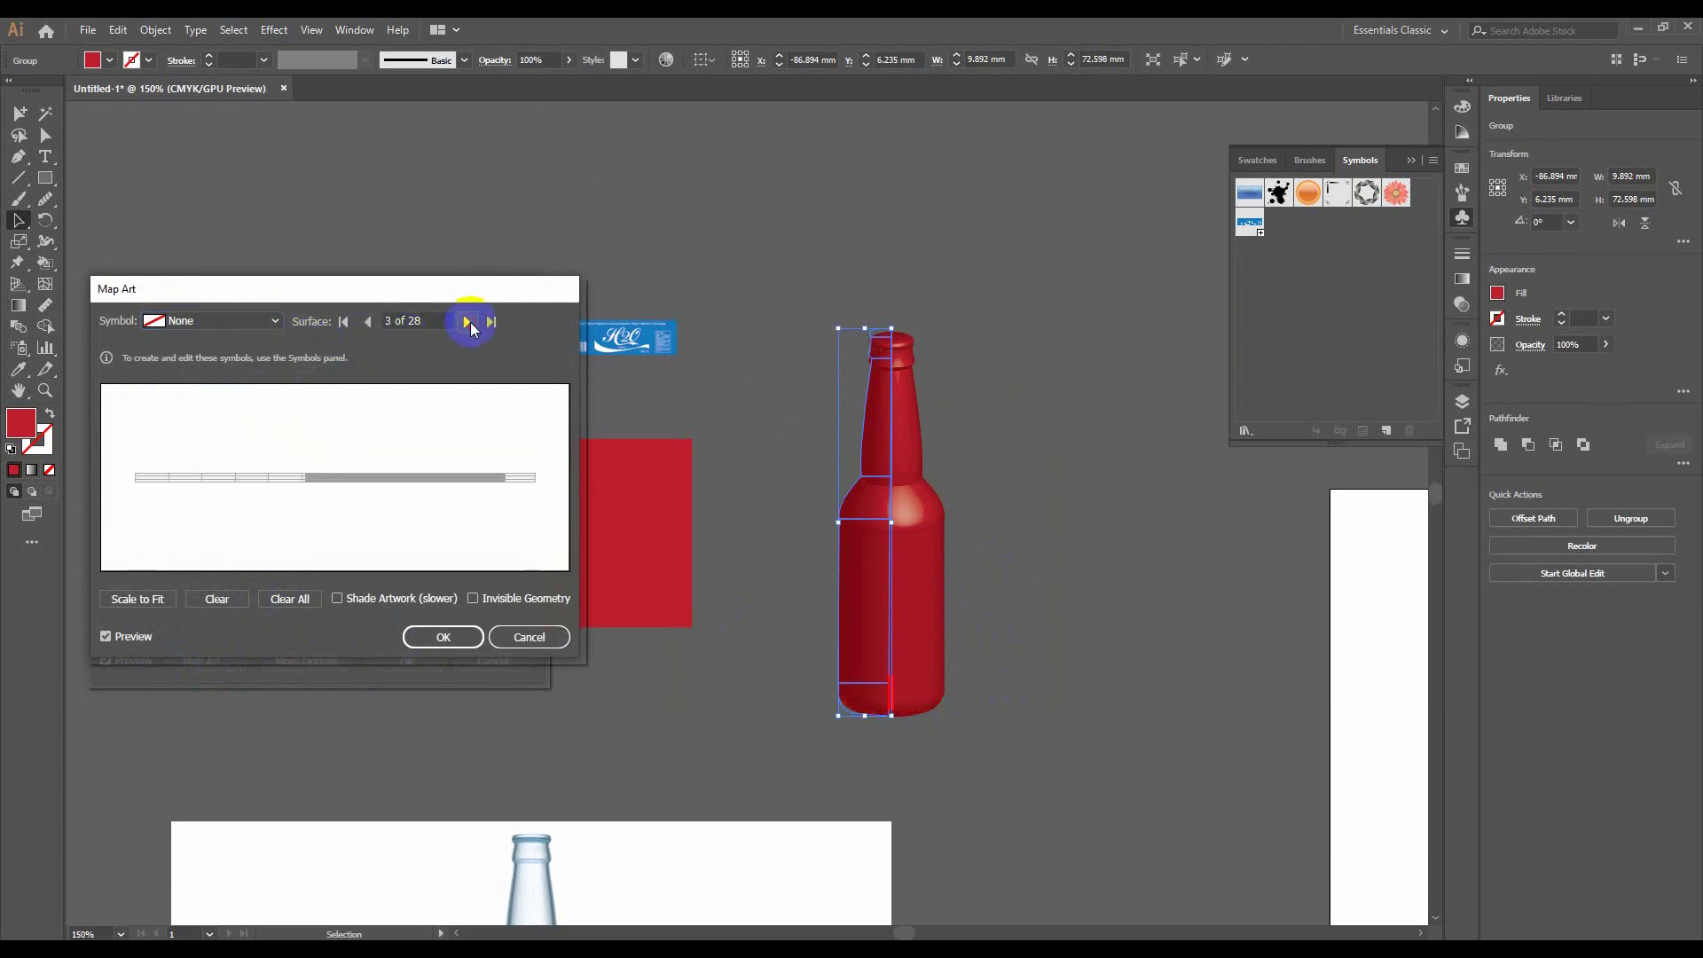
{"action": "left_click", "coordinate": [467, 322]}
{"action": "left_click", "coordinate": [467, 322]}
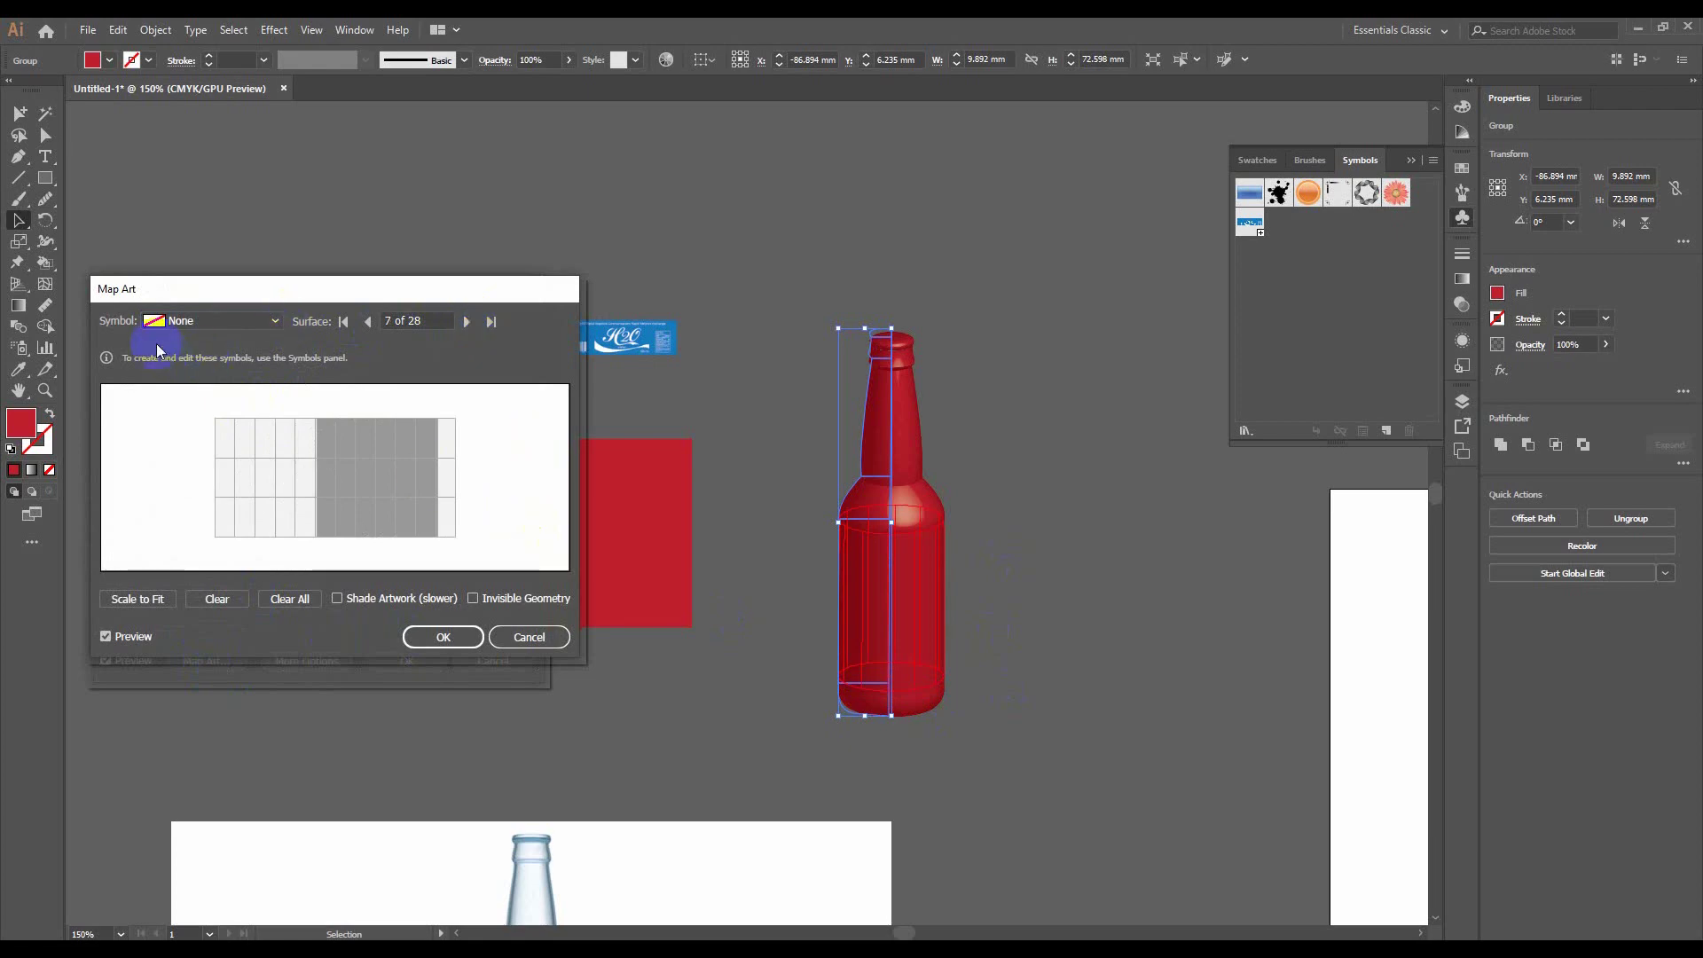
{"action": "left_click", "coordinate": [204, 321]}
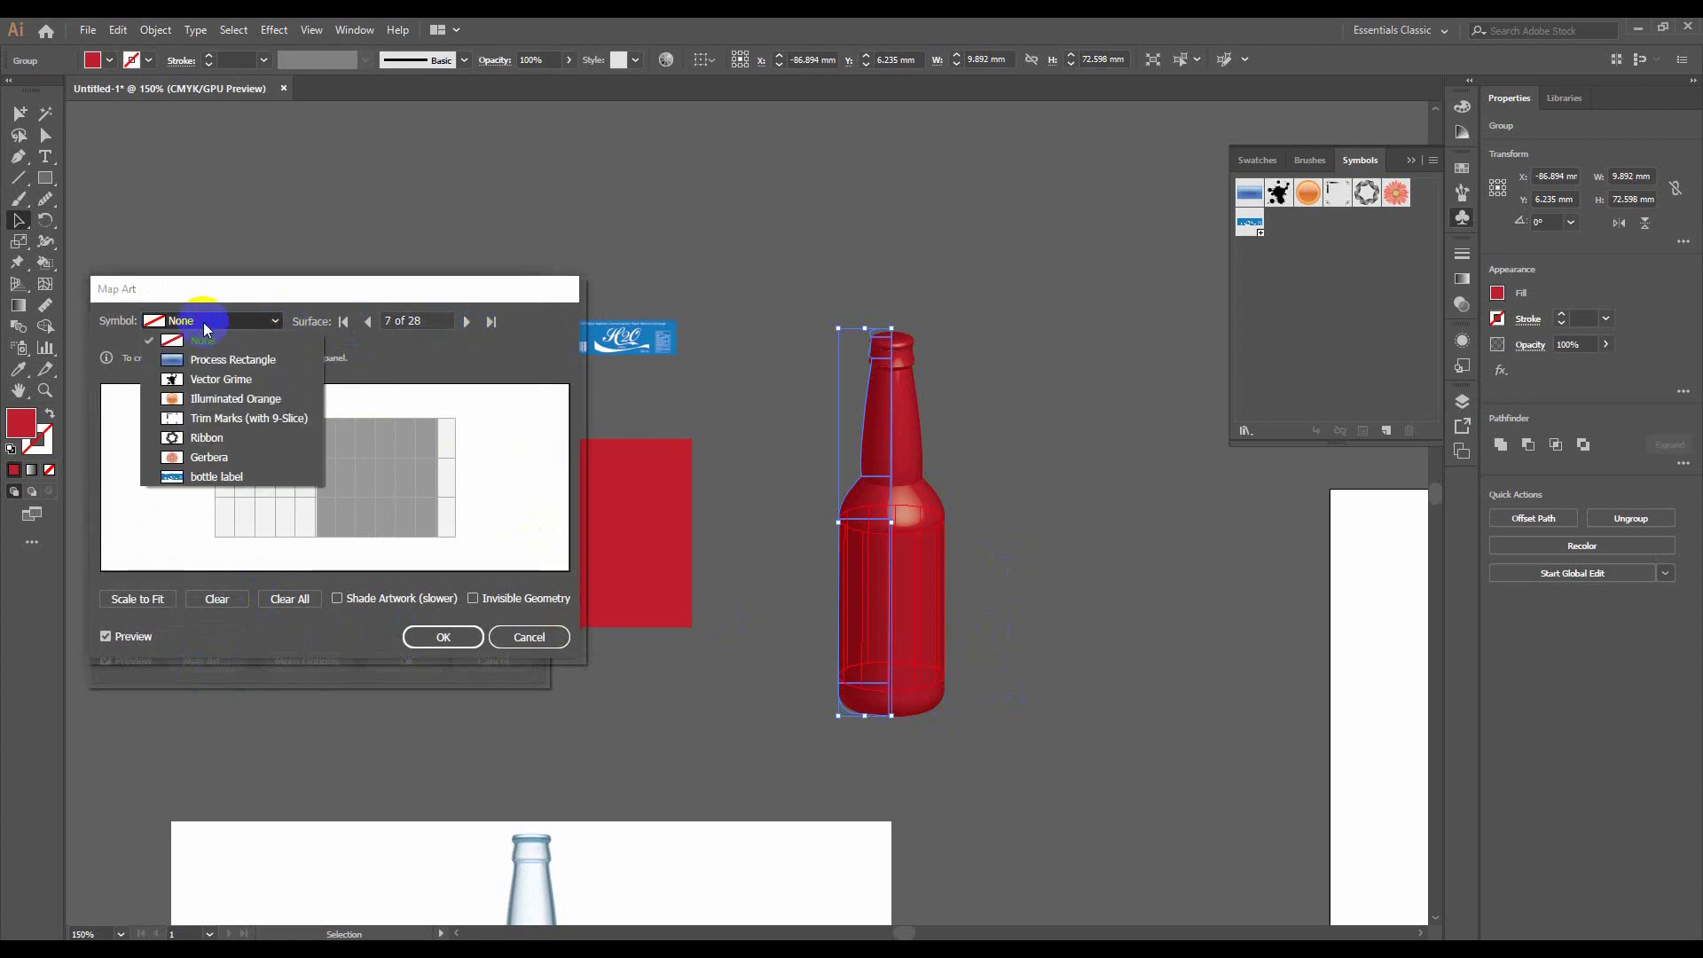
{"action": "left_click", "coordinate": [228, 479]}
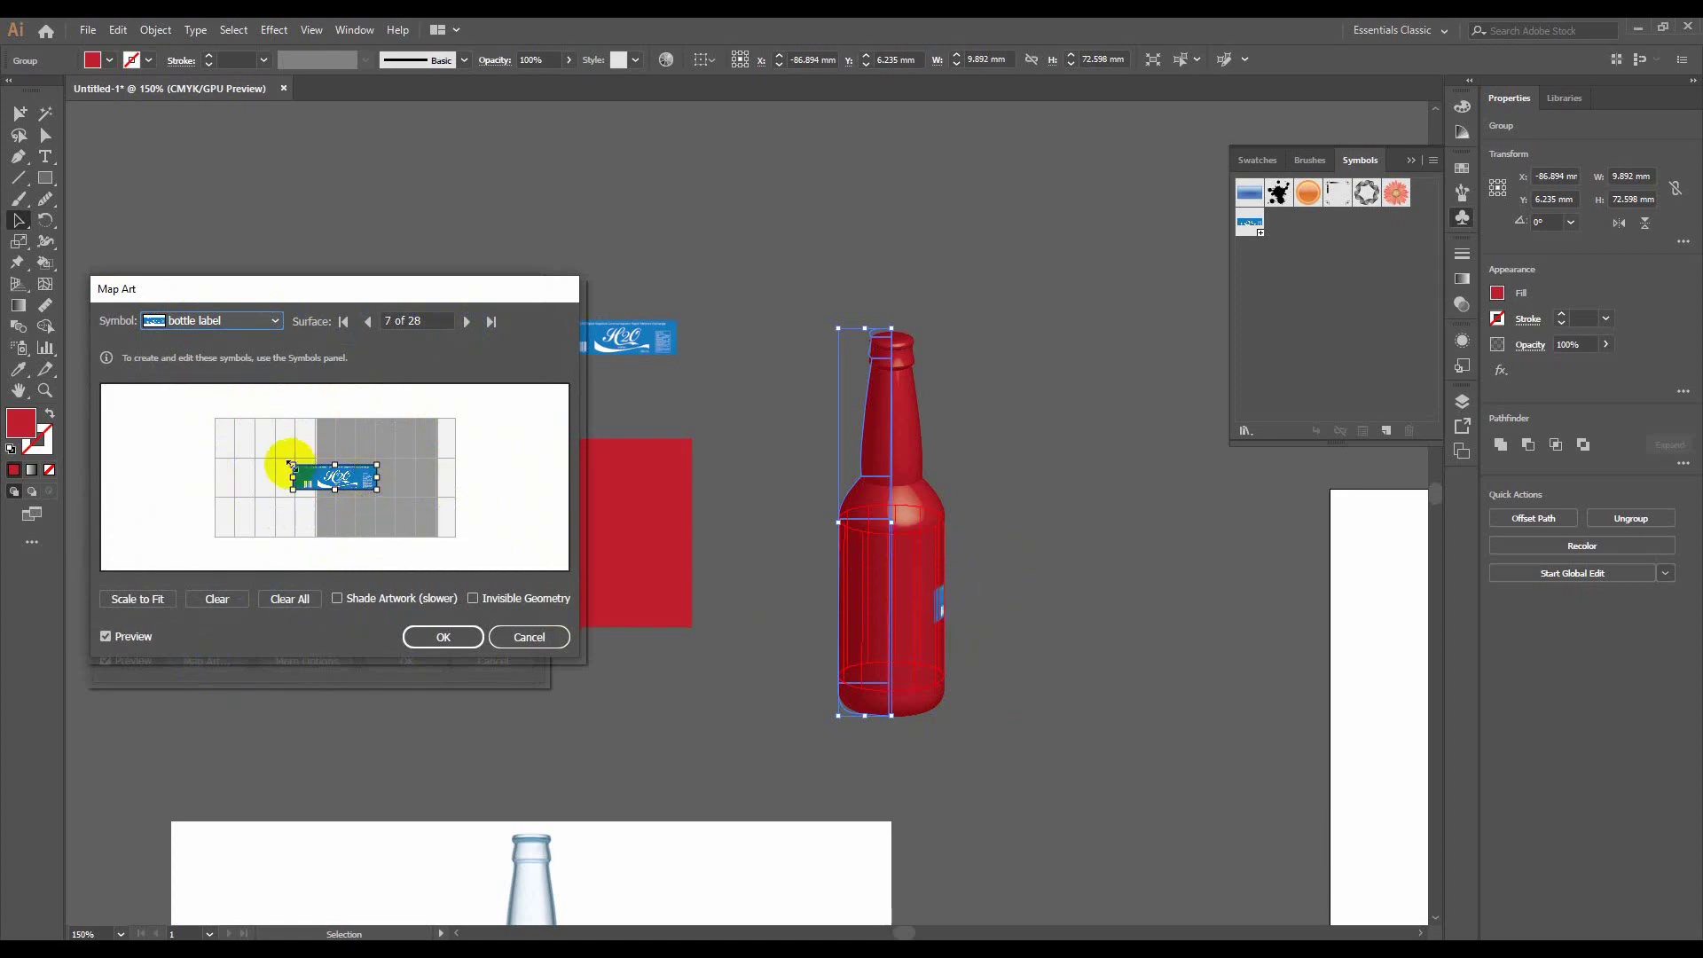
{"action": "left_click_drag", "start_coordinate": [292, 465], "coordinate": [213, 414]}
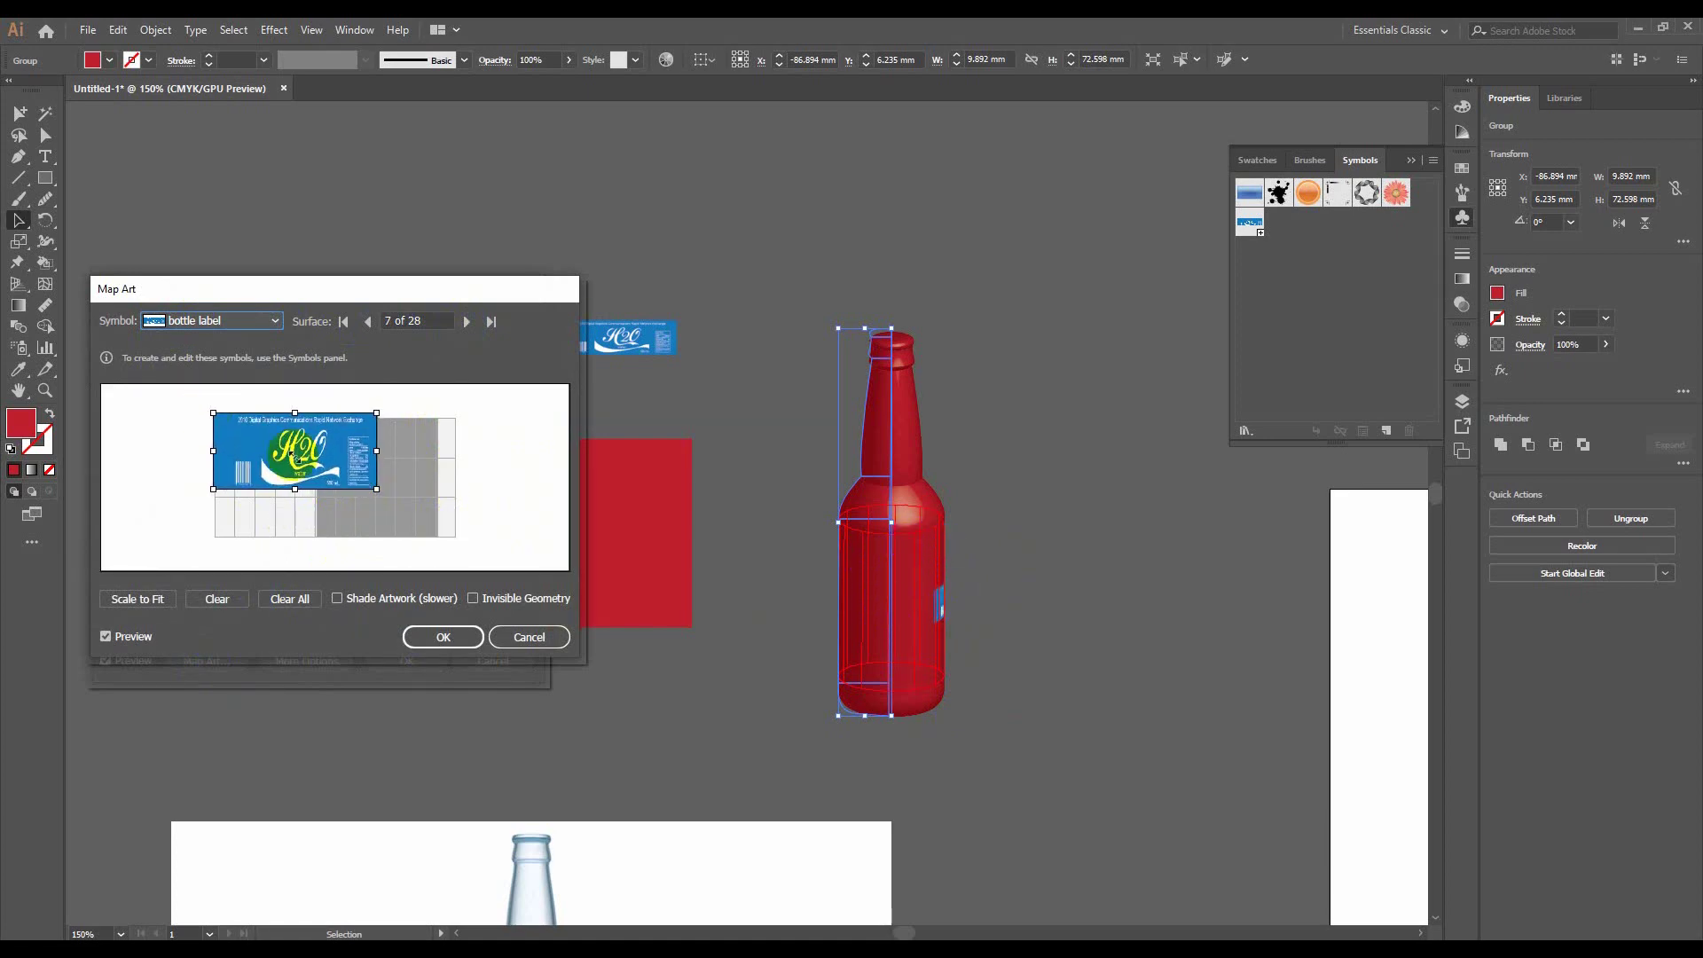
{"action": "left_click_drag", "start_coordinate": [352, 492], "coordinate": [455, 537]}
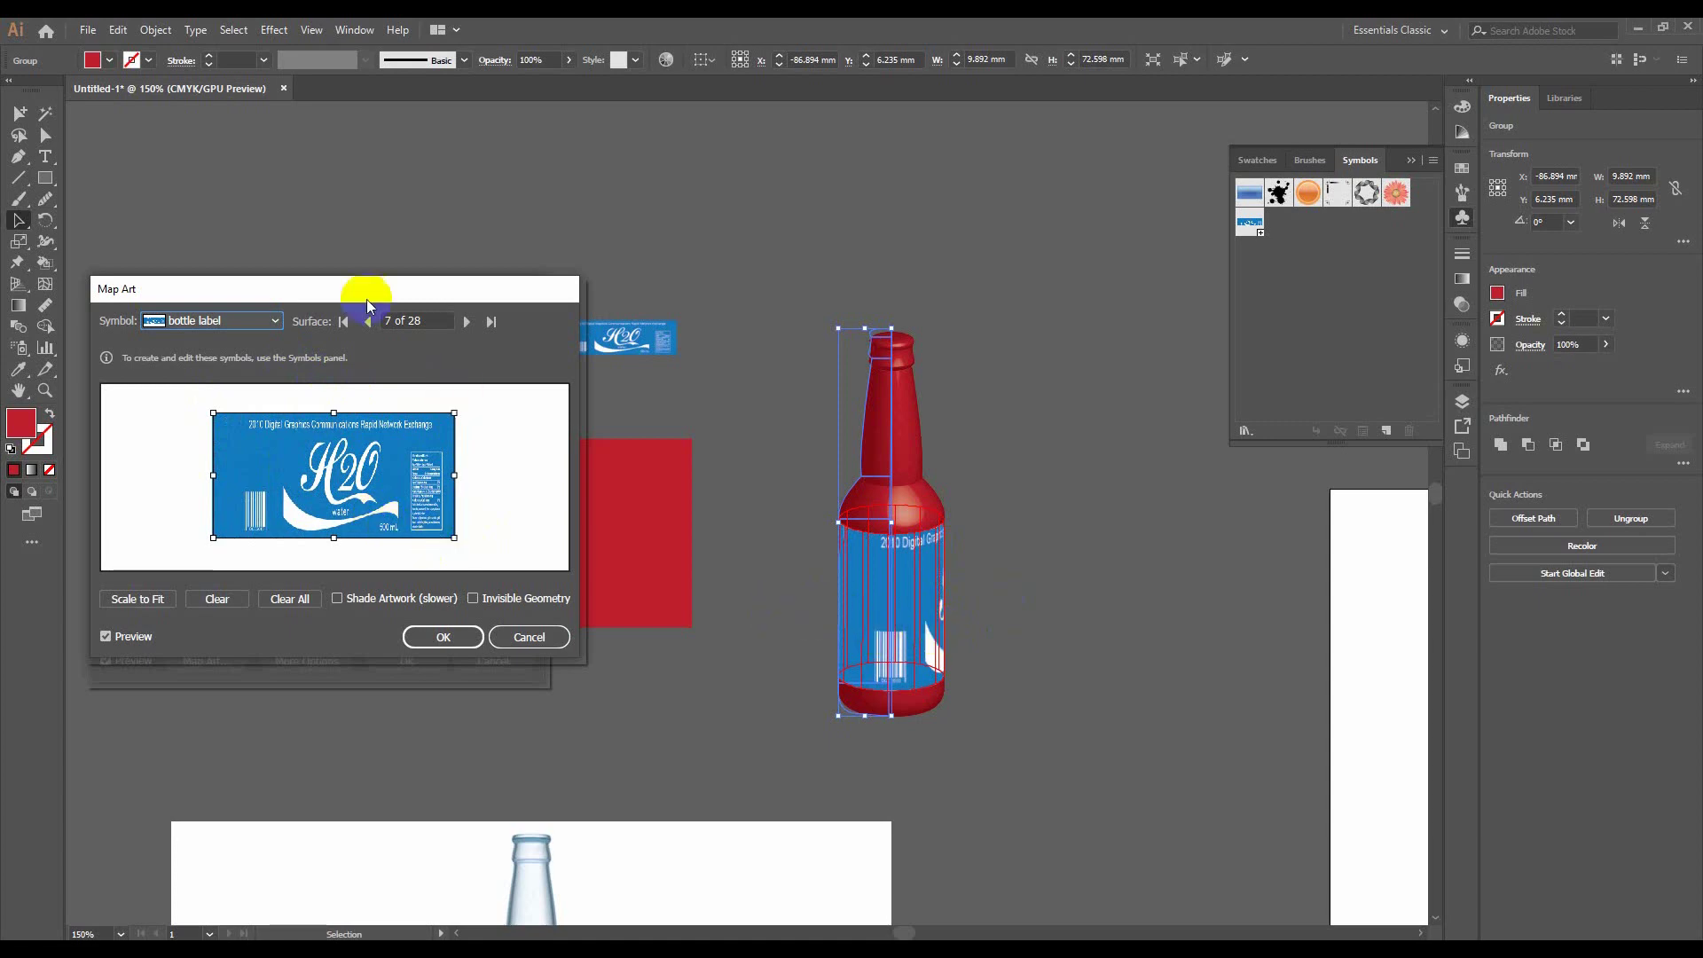
Confirm the label mapping and rotate the 3D bottle freely with the cube
{"action": "left_click", "coordinate": [443, 636]}
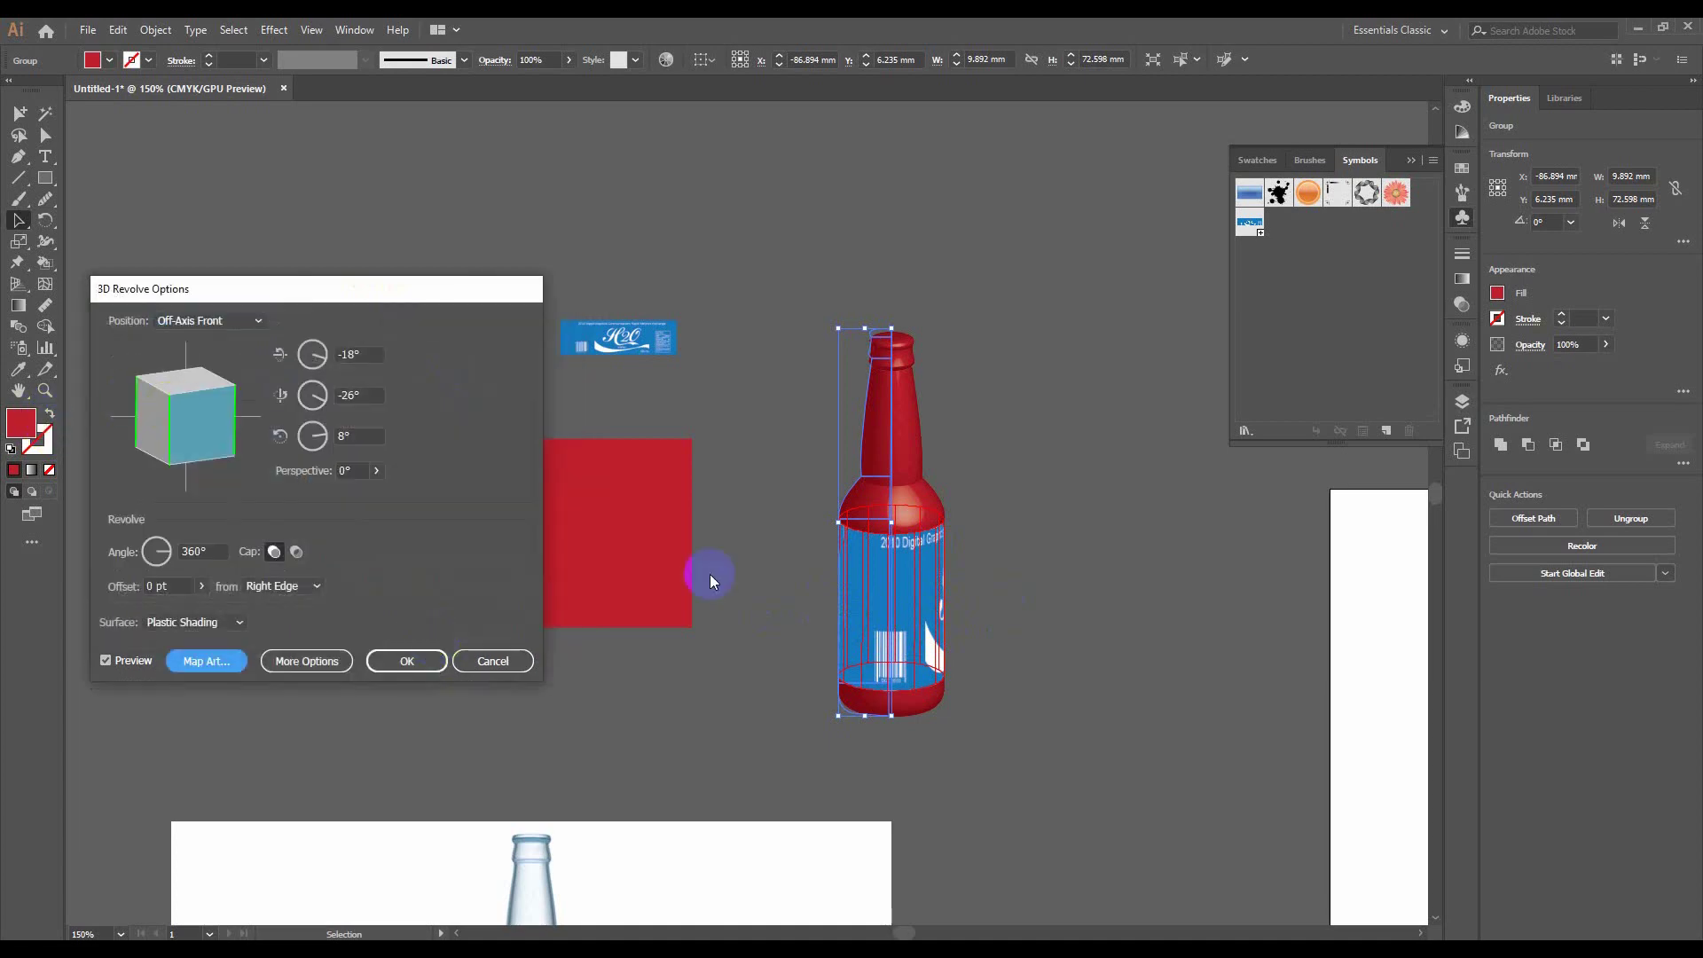
{"action": "left_click_drag", "start_coordinate": [190, 417], "coordinate": [164, 420]}
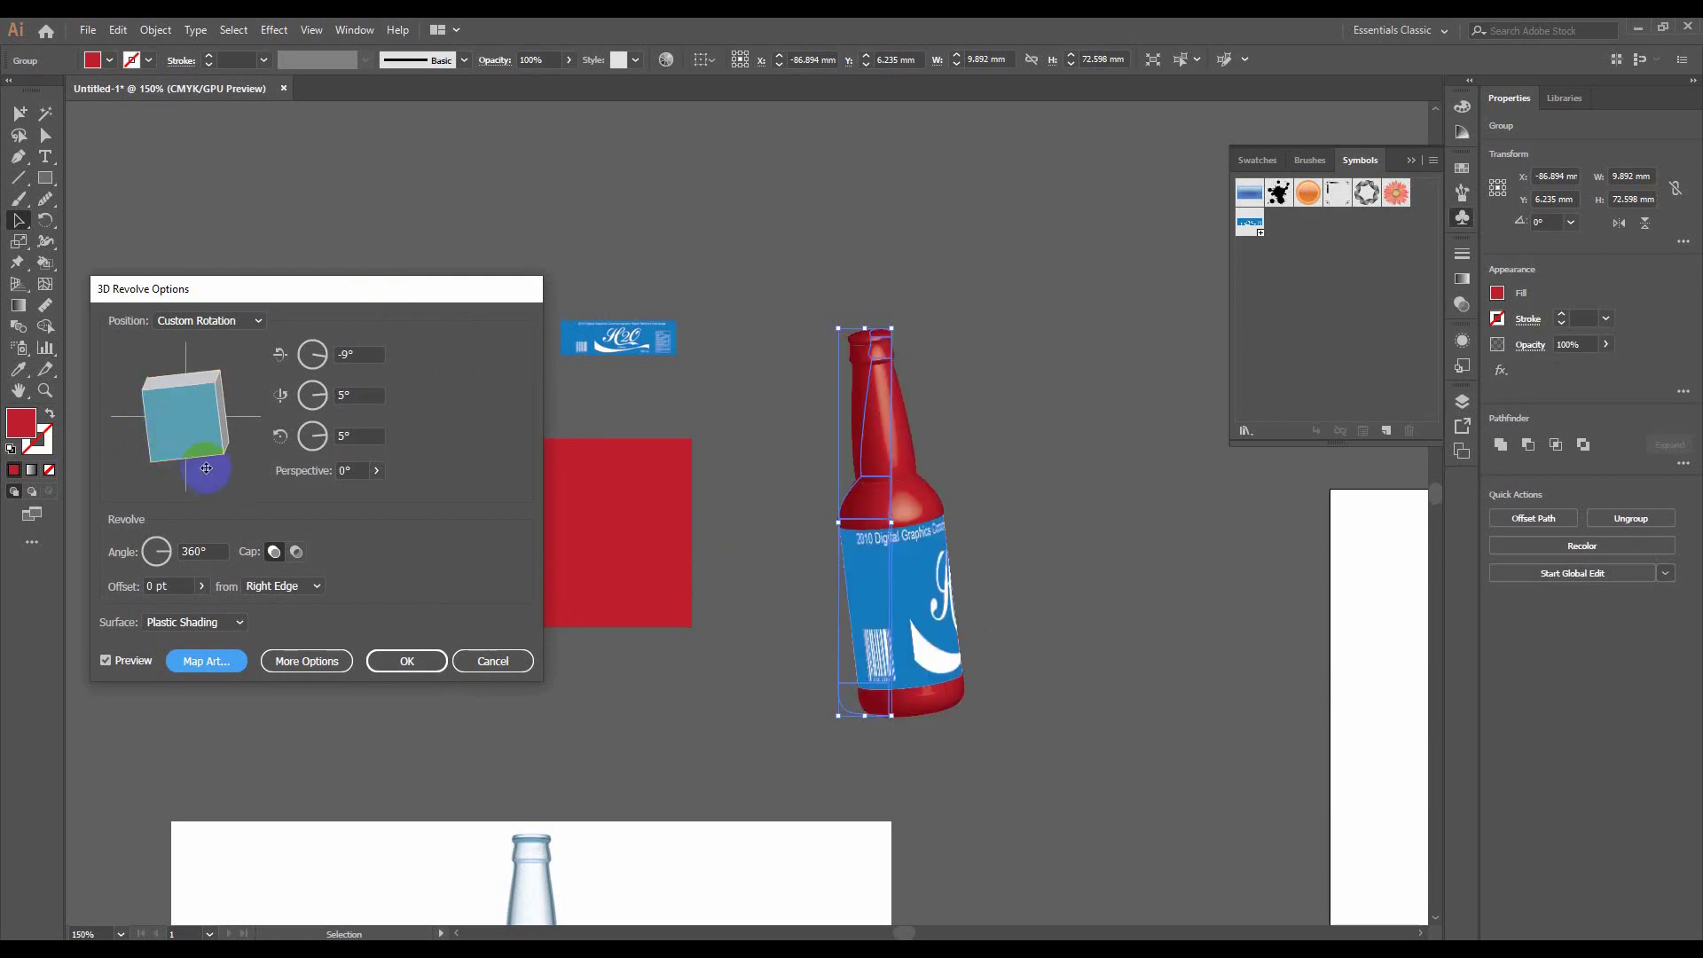
{"action": "mouse_move", "coordinate": [164, 420]}
{"action": "left_mouse_down"}
{"action": "mouse_move", "coordinate": [159, 438]}
{"action": "mouse_move", "coordinate": [212, 435]}
{"action": "mouse_move", "coordinate": [156, 411]}
{"action": "mouse_move", "coordinate": [197, 442]}
{"action": "mouse_move", "coordinate": [154, 393]}
{"action": "mouse_move", "coordinate": [202, 410]}
{"action": "left_mouse_up"}
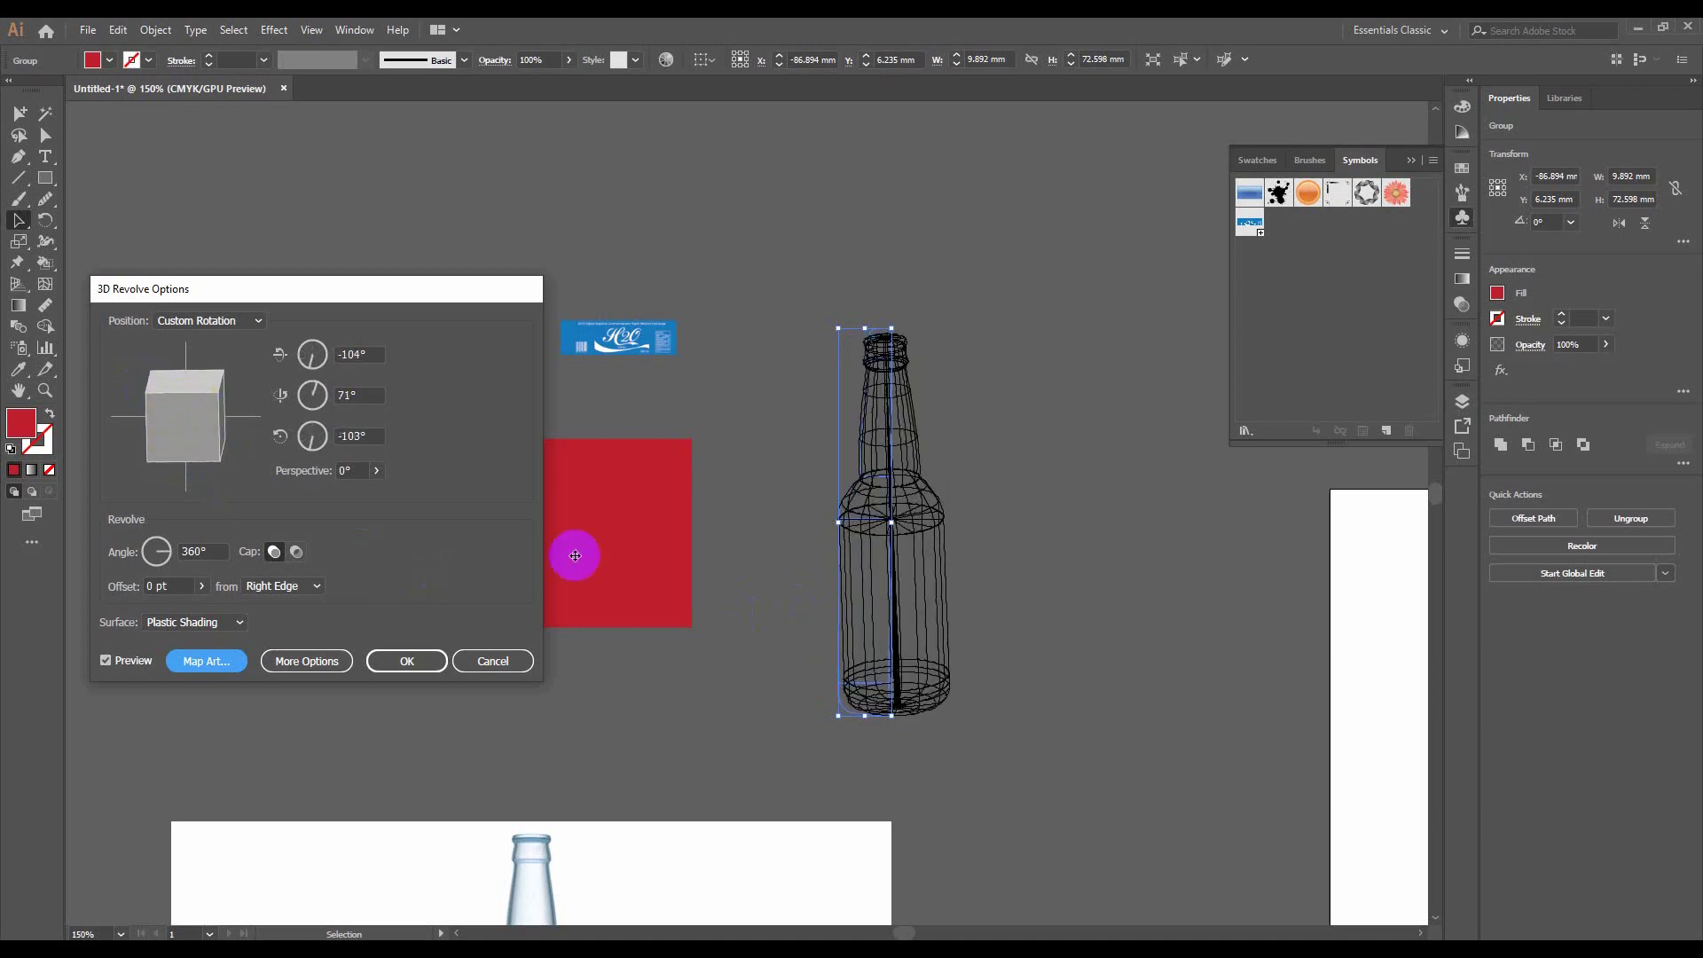
View the bottle from the Front, Back, Left and Right preset positions
{"action": "left_click", "coordinate": [190, 320]}
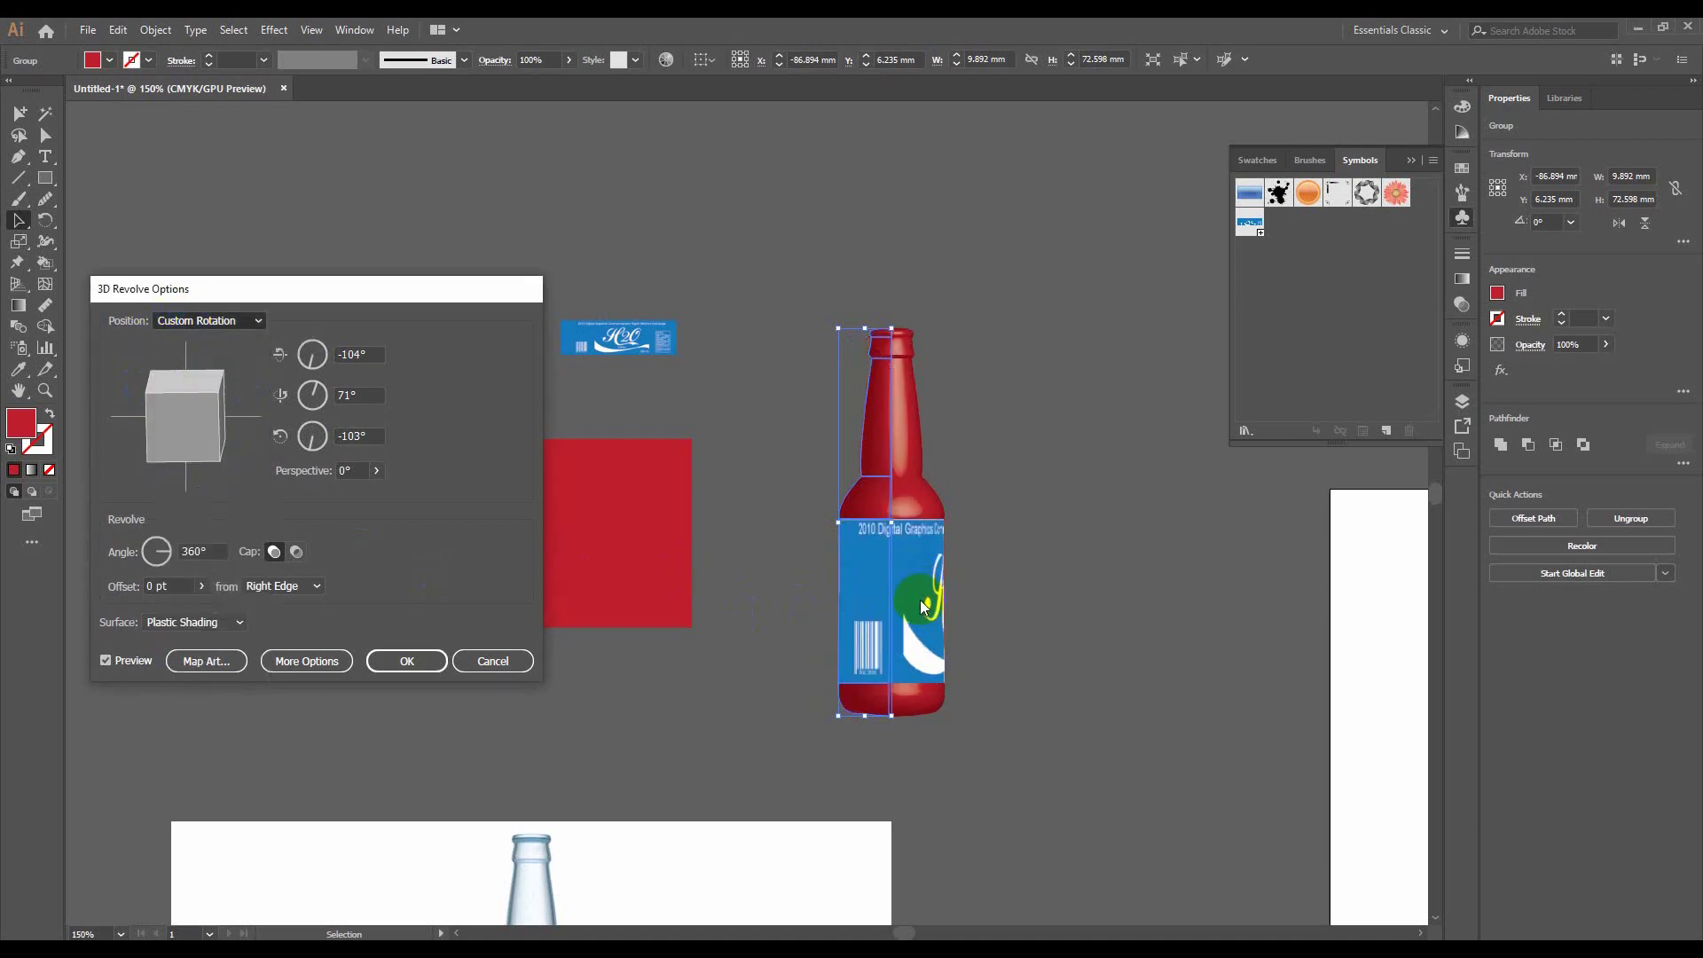
{"action": "key", "text": "Home"}
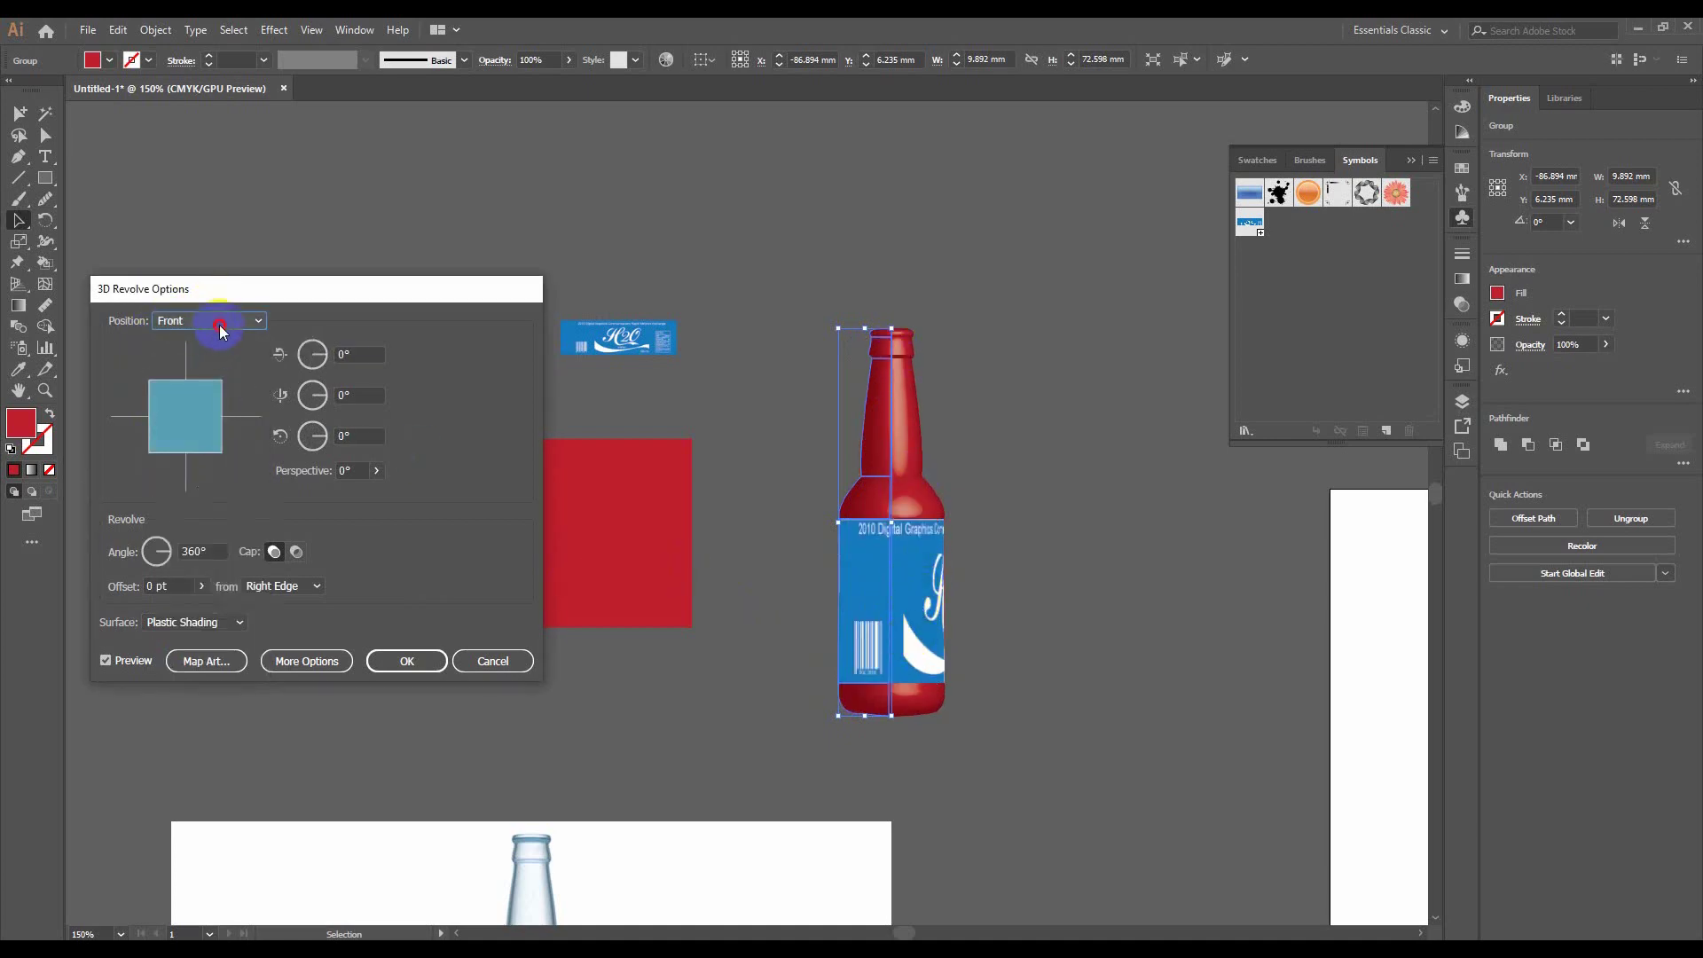
{"action": "left_click", "coordinate": [219, 325]}
{"action": "left_click", "coordinate": [211, 382]}
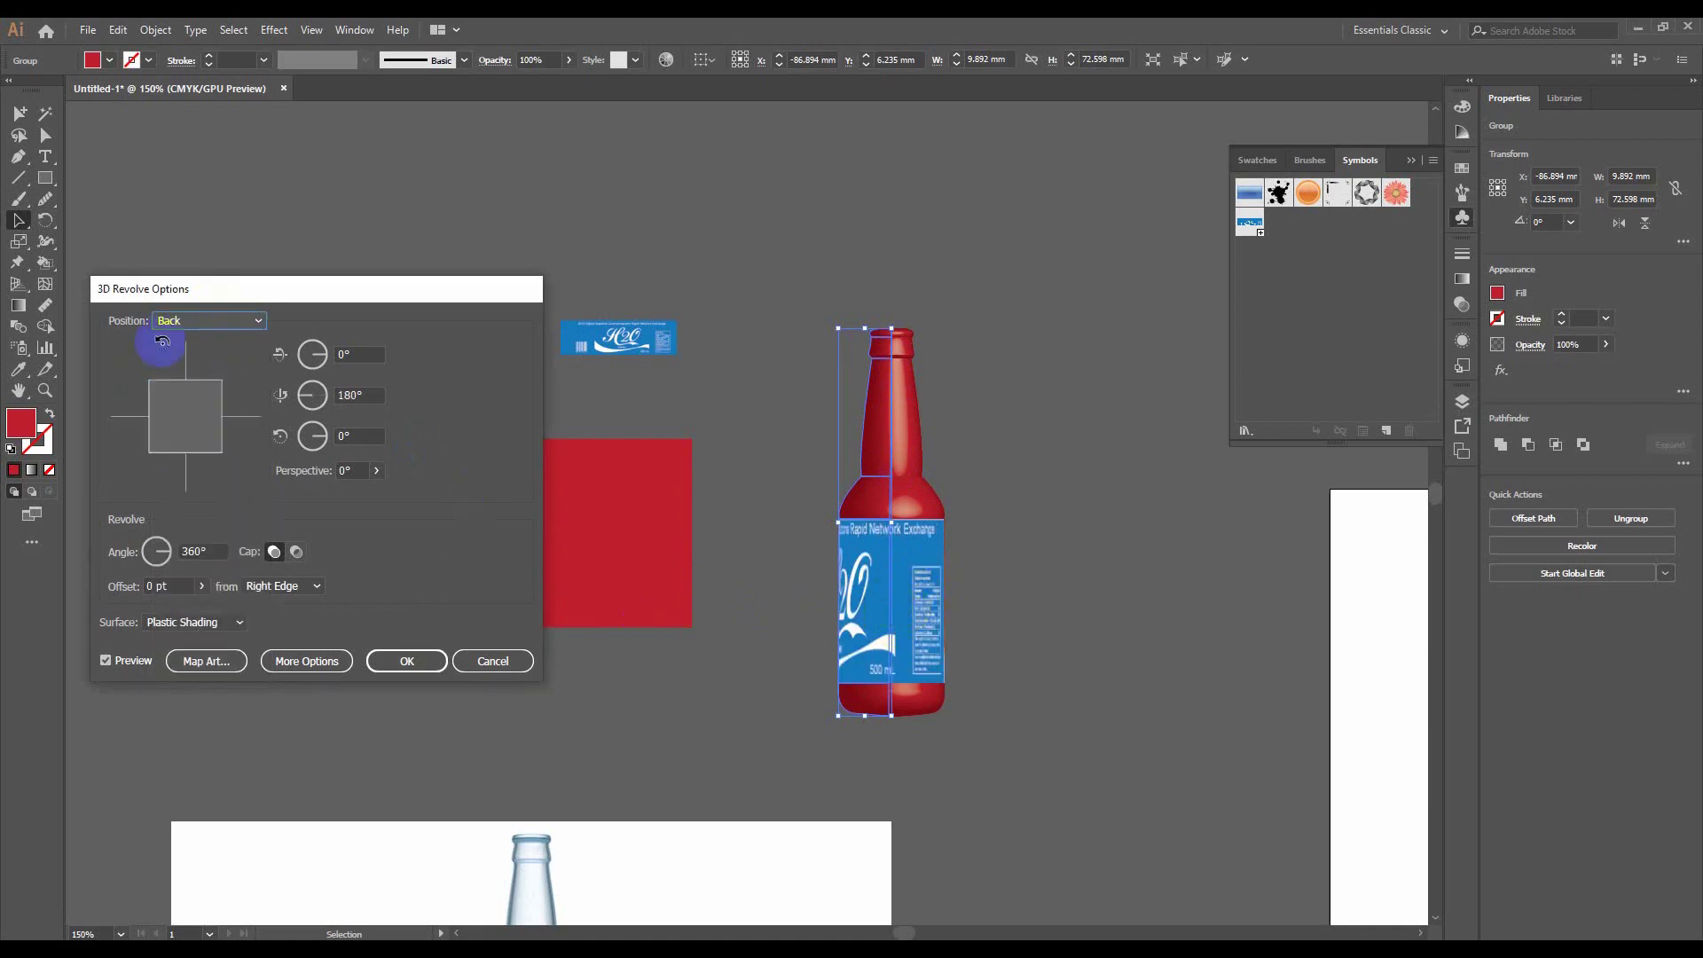
{"action": "left_click", "coordinate": [210, 320]}
{"action": "left_click", "coordinate": [188, 396]}
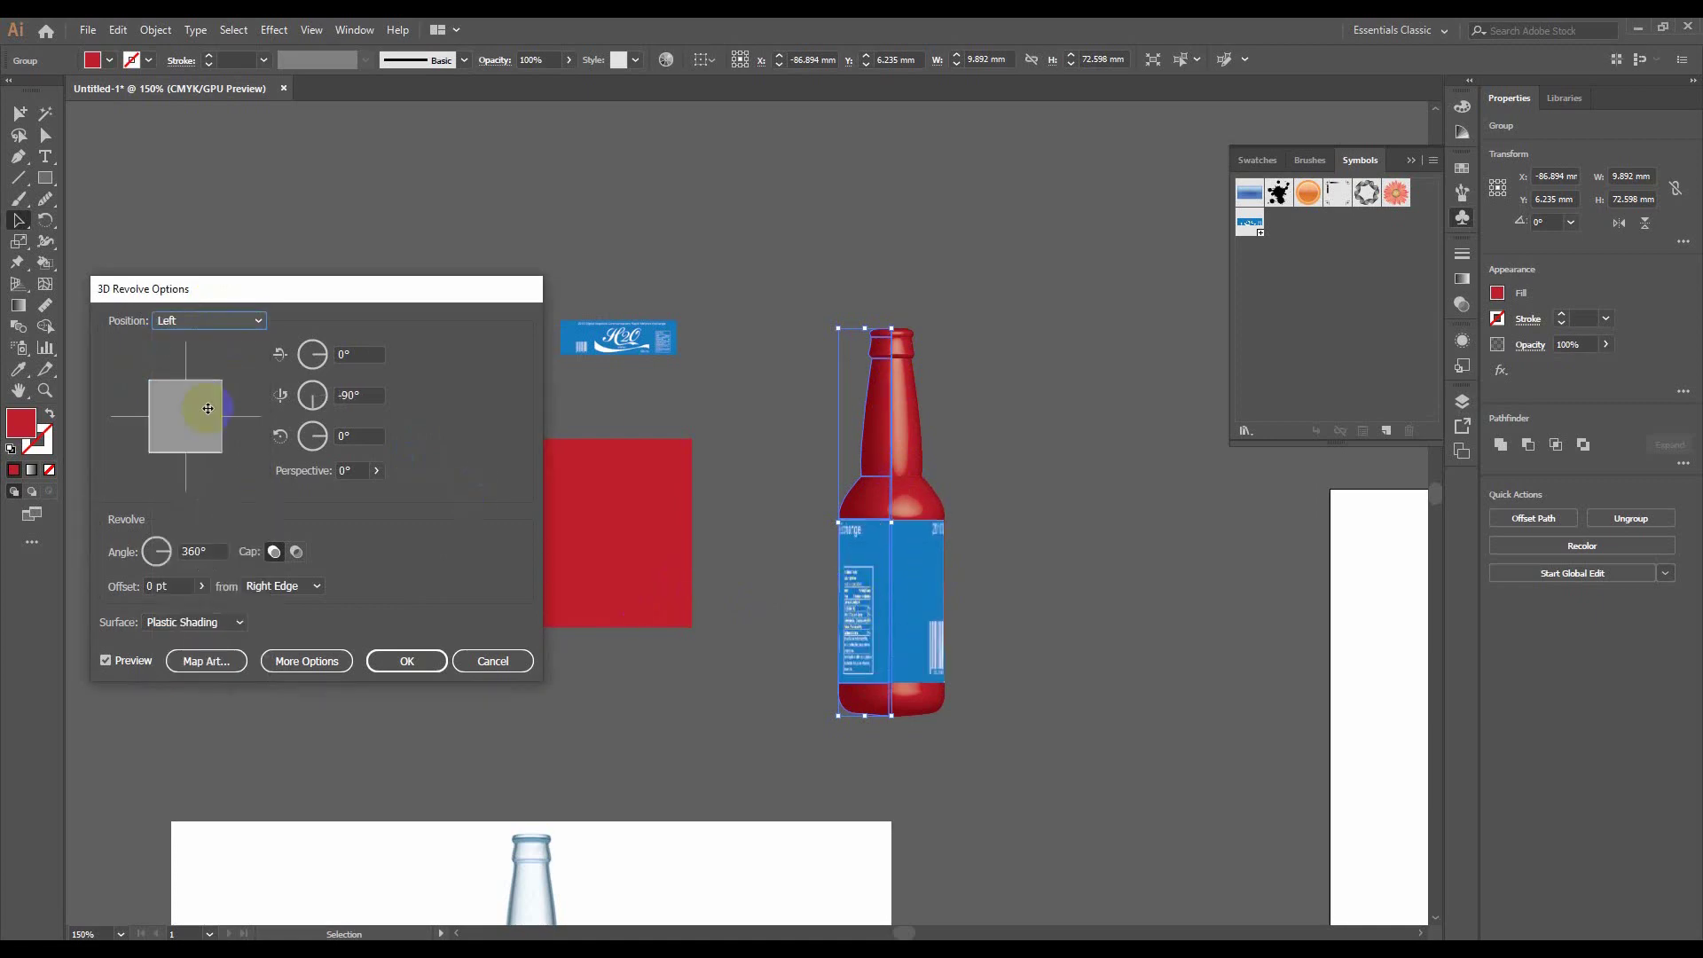
{"action": "left_click", "coordinate": [204, 321]}
{"action": "left_click", "coordinate": [213, 430]}
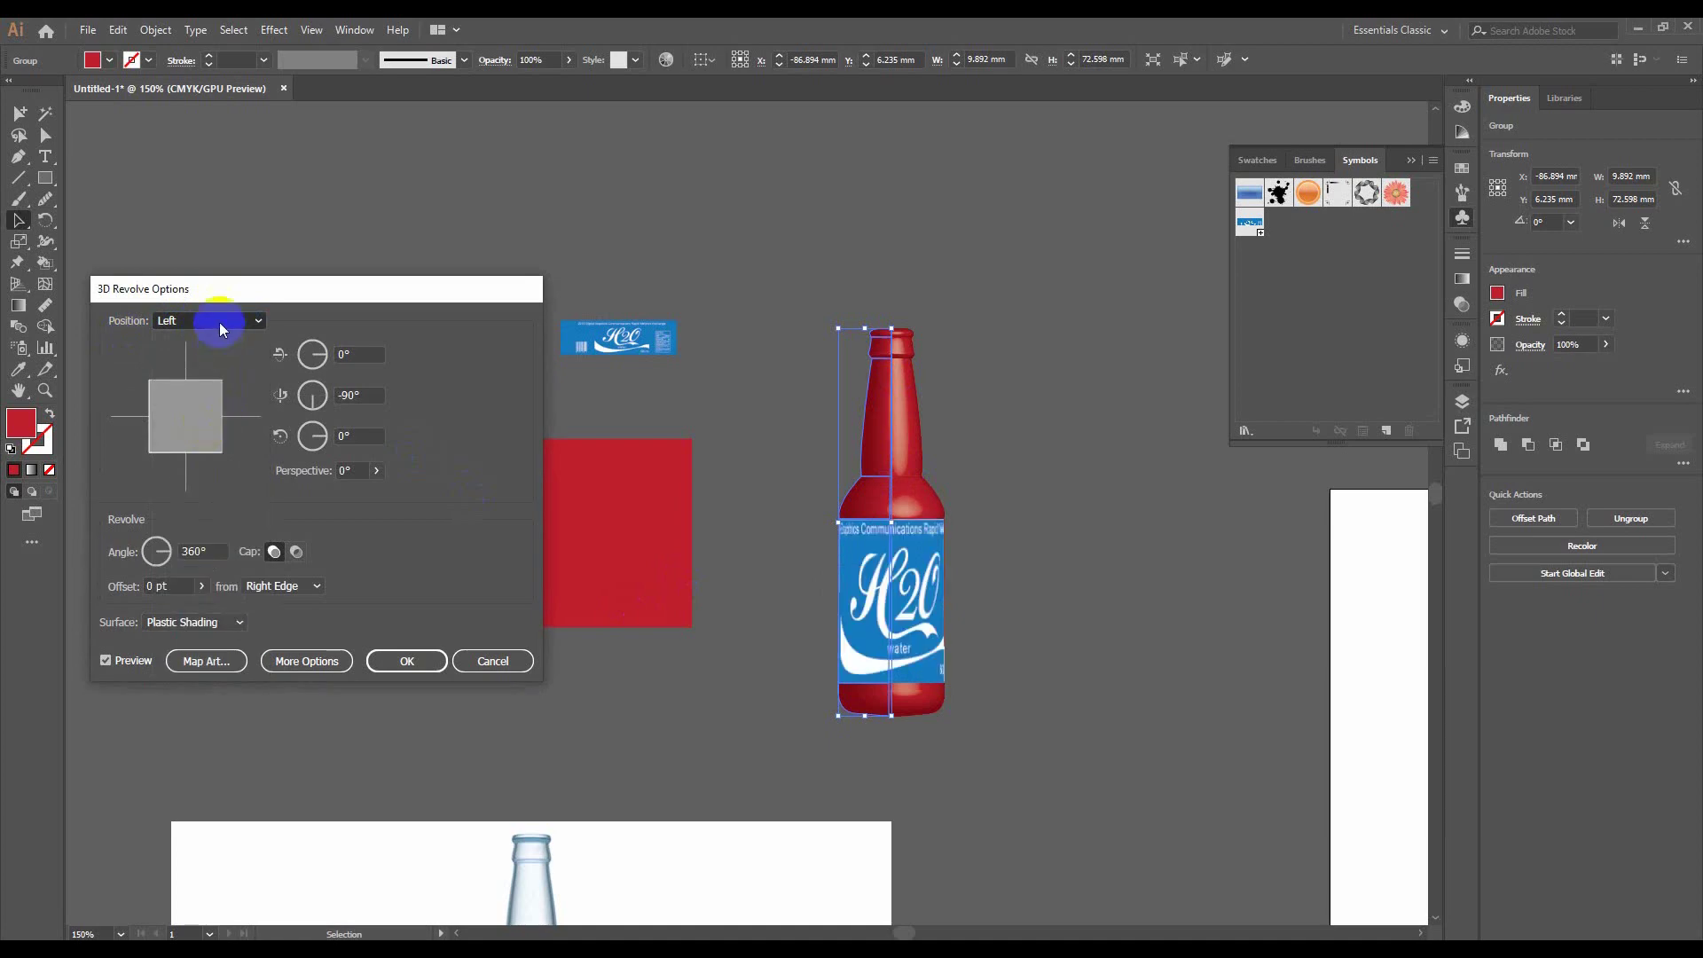
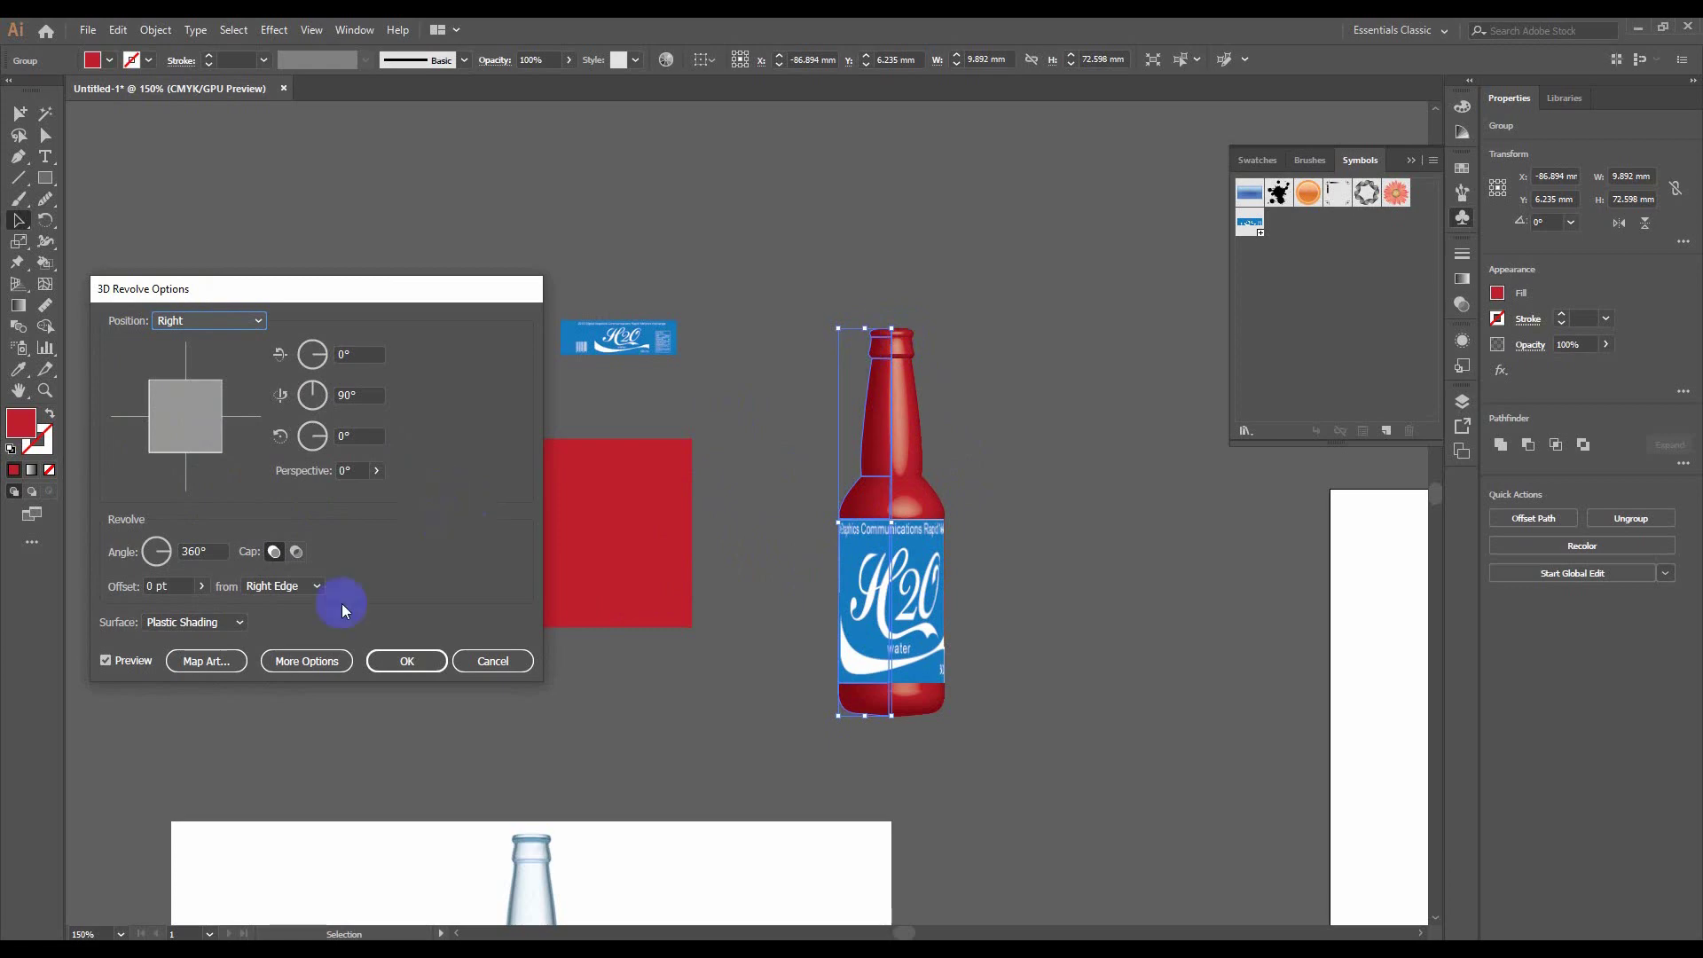
In Map Art, advance to surface 16 of 28, the bottle's neck
{"action": "left_click", "coordinate": [213, 664]}
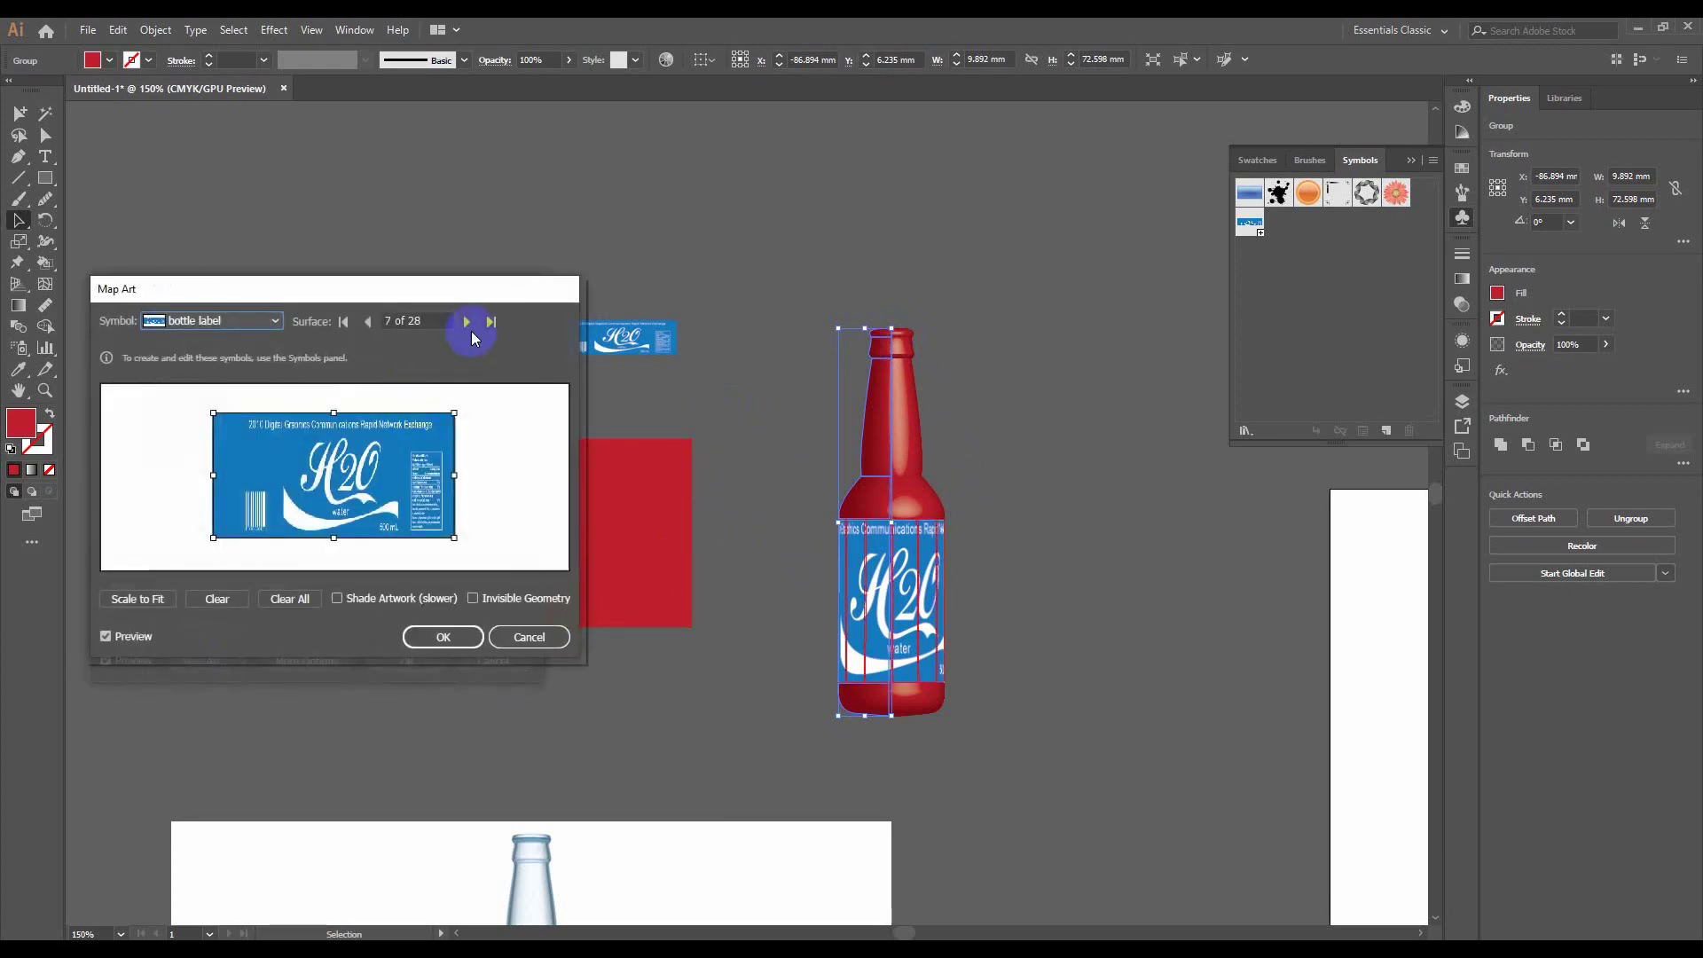
{"action": "left_click", "coordinate": [470, 323]}
{"action": "left_click", "coordinate": [470, 323]}
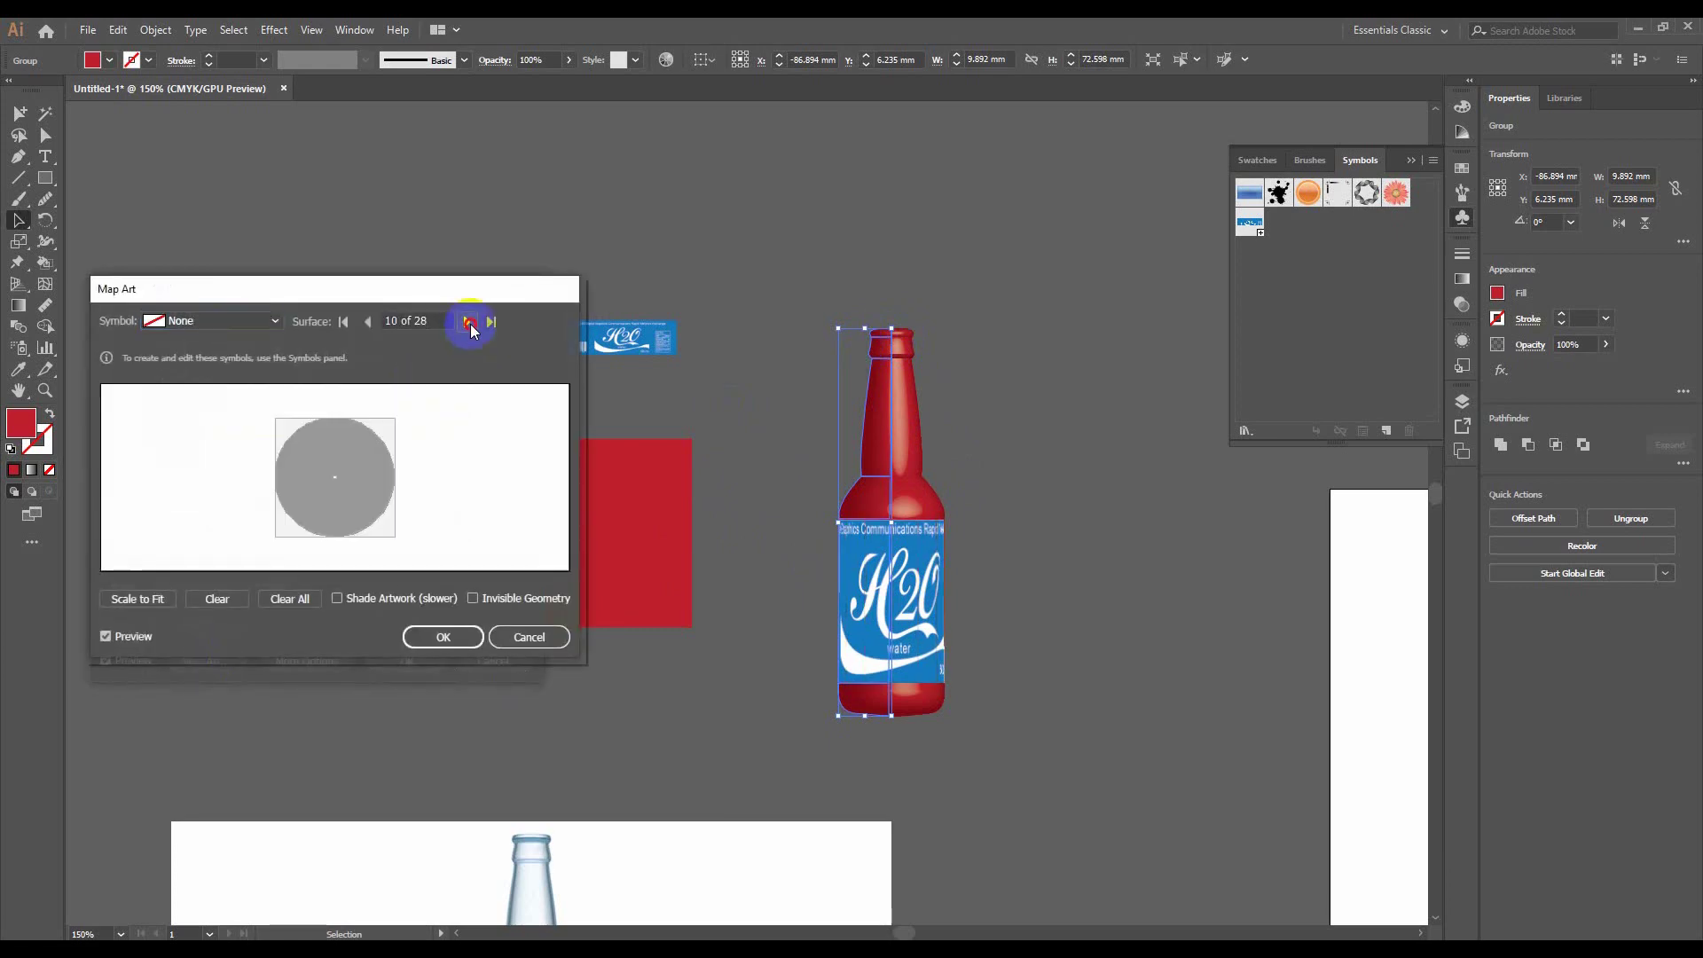
{"action": "left_click", "coordinate": [470, 323]}
{"action": "left_click", "coordinate": [470, 323]}
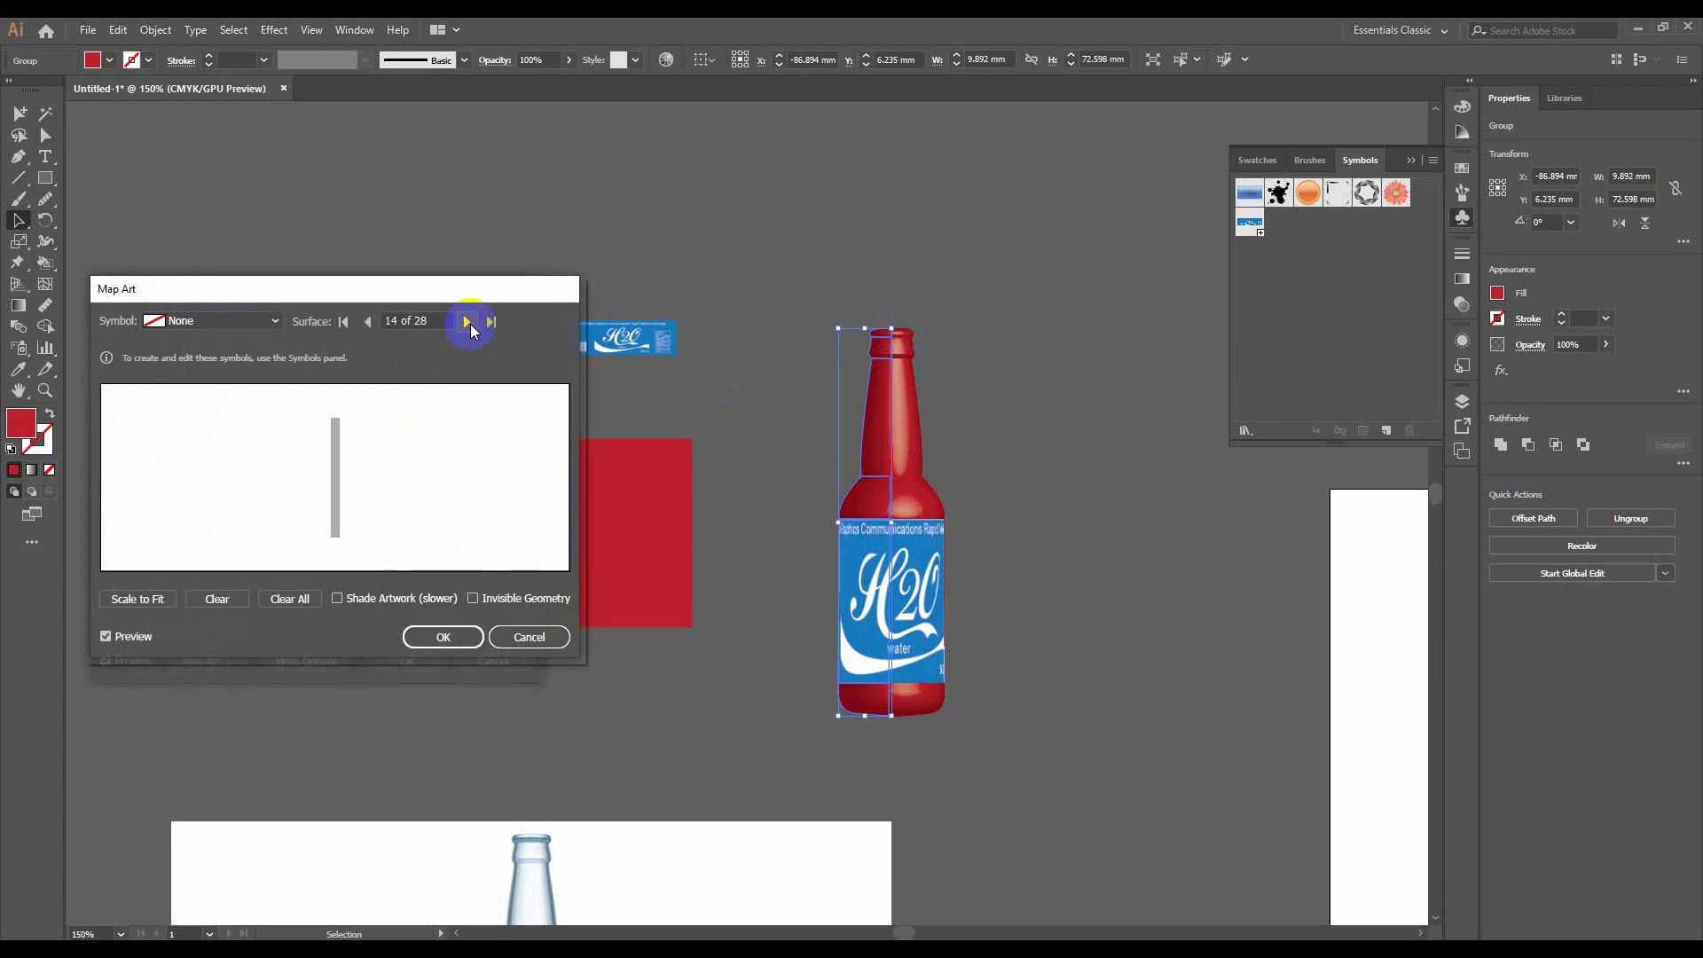
{"action": "left_click", "coordinate": [468, 323]}
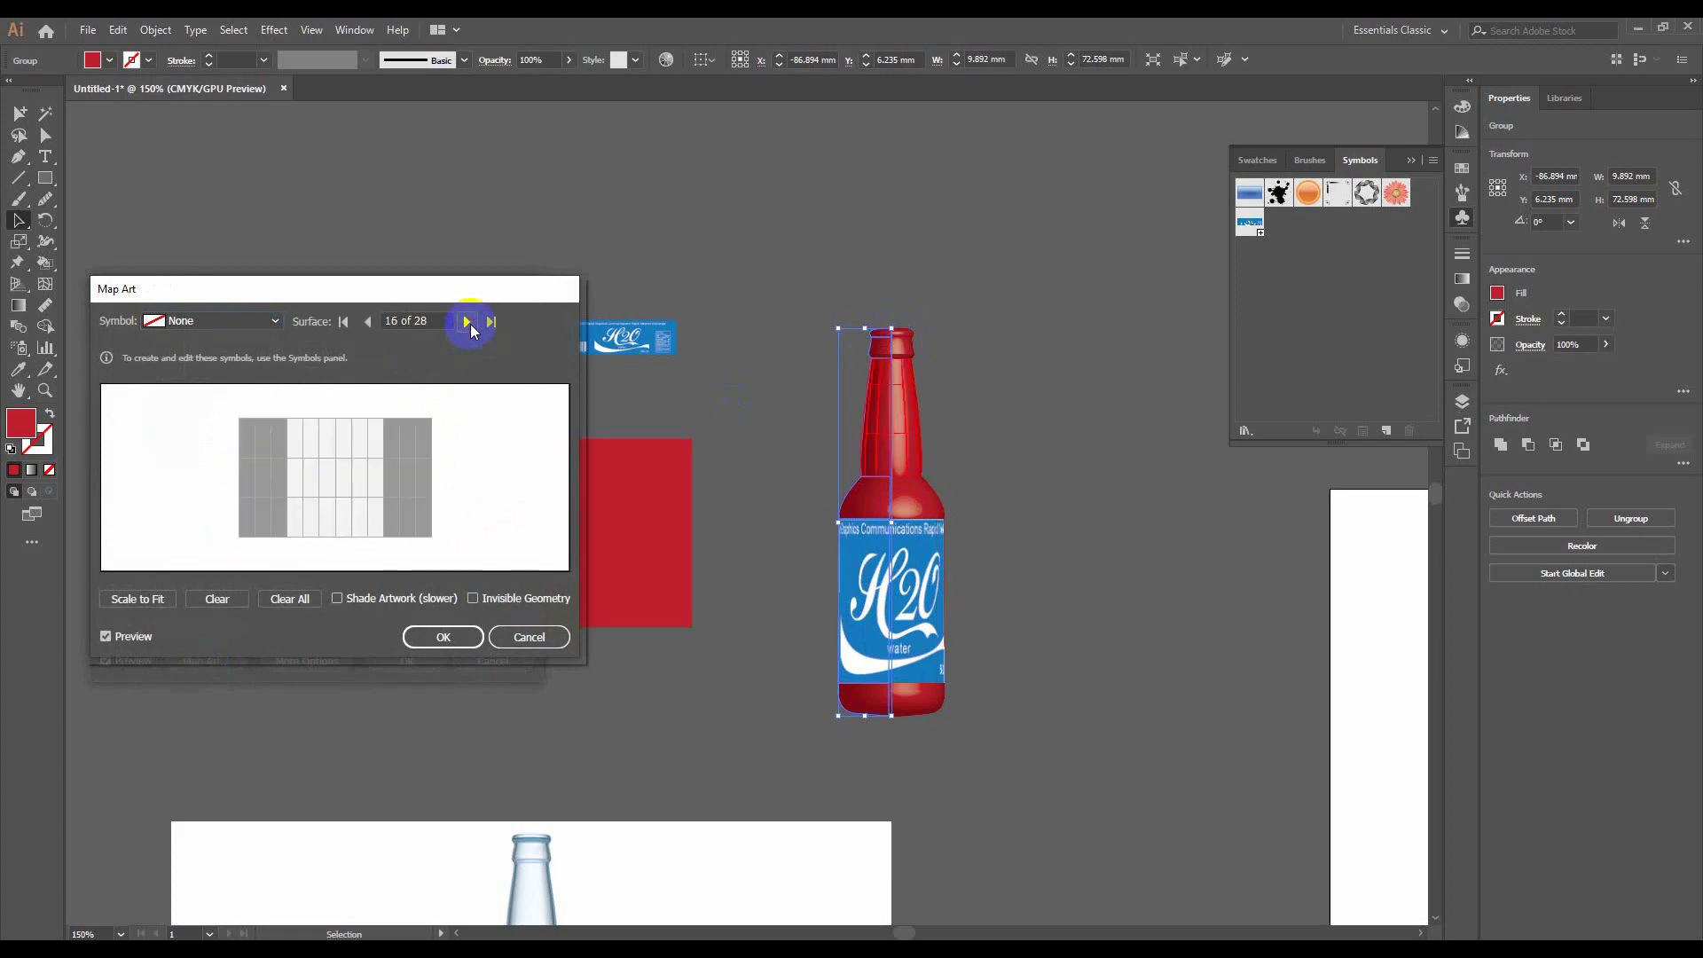
Map the bottle label symbol onto surface 16 and enlarge it to cover the neck
{"action": "left_click", "coordinate": [227, 324]}
{"action": "left_click", "coordinate": [192, 475]}
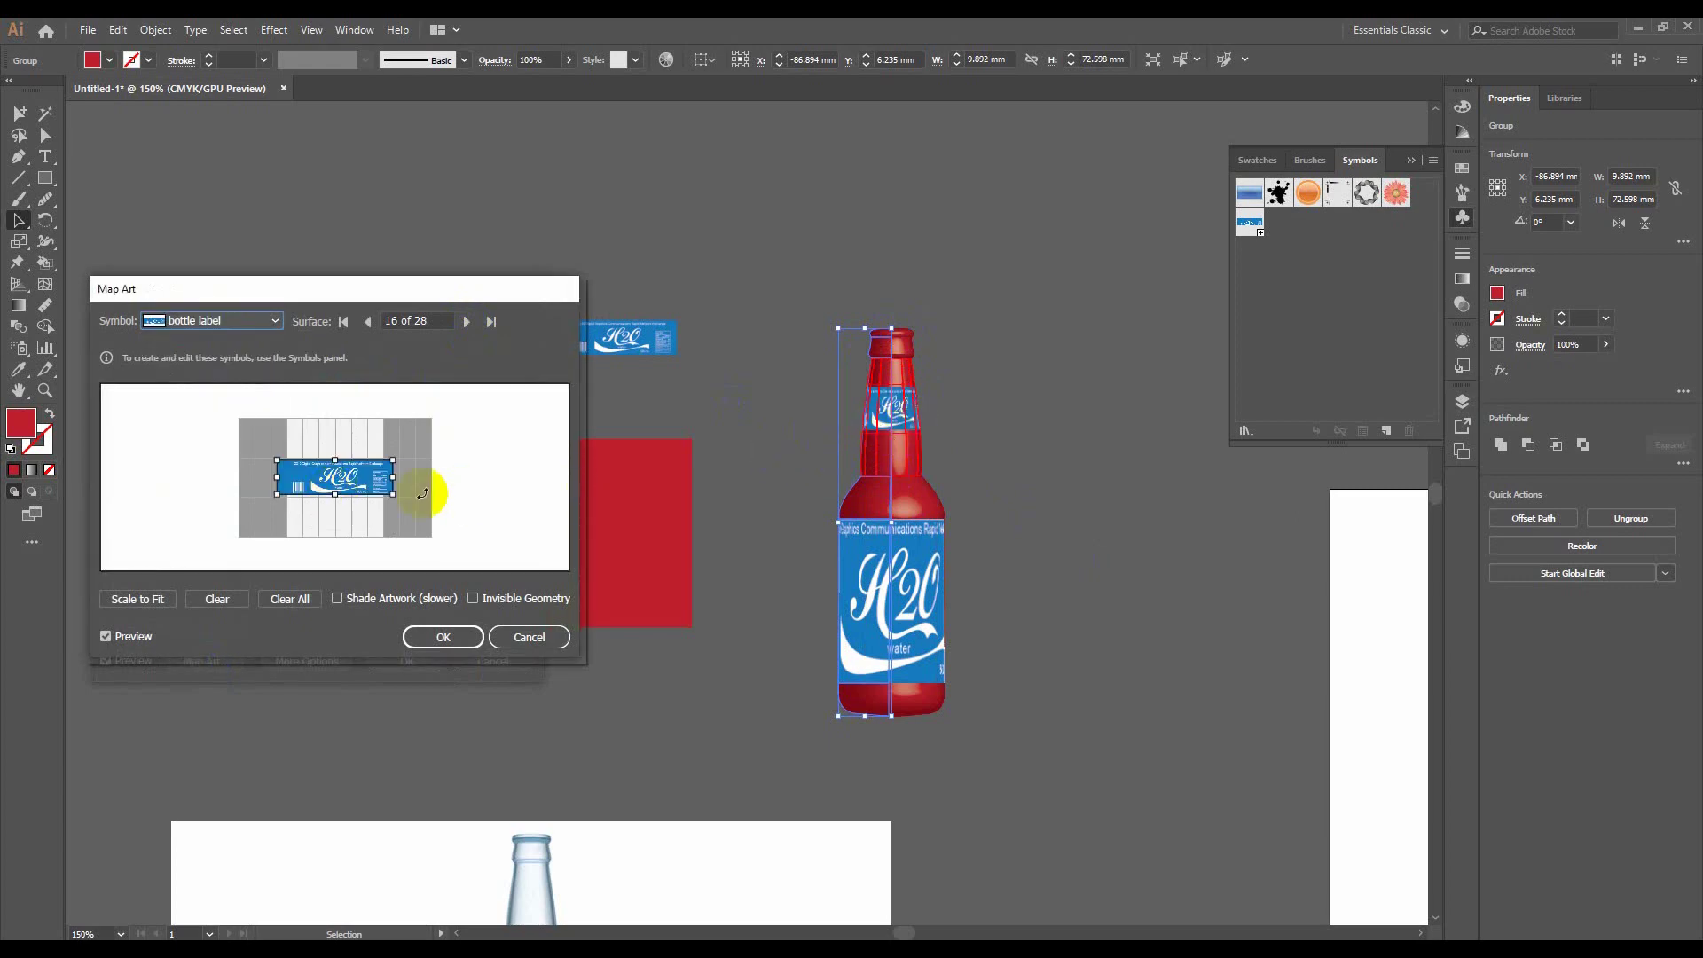
{"action": "left_click_drag", "start_coordinate": [278, 459], "coordinate": [239, 418]}
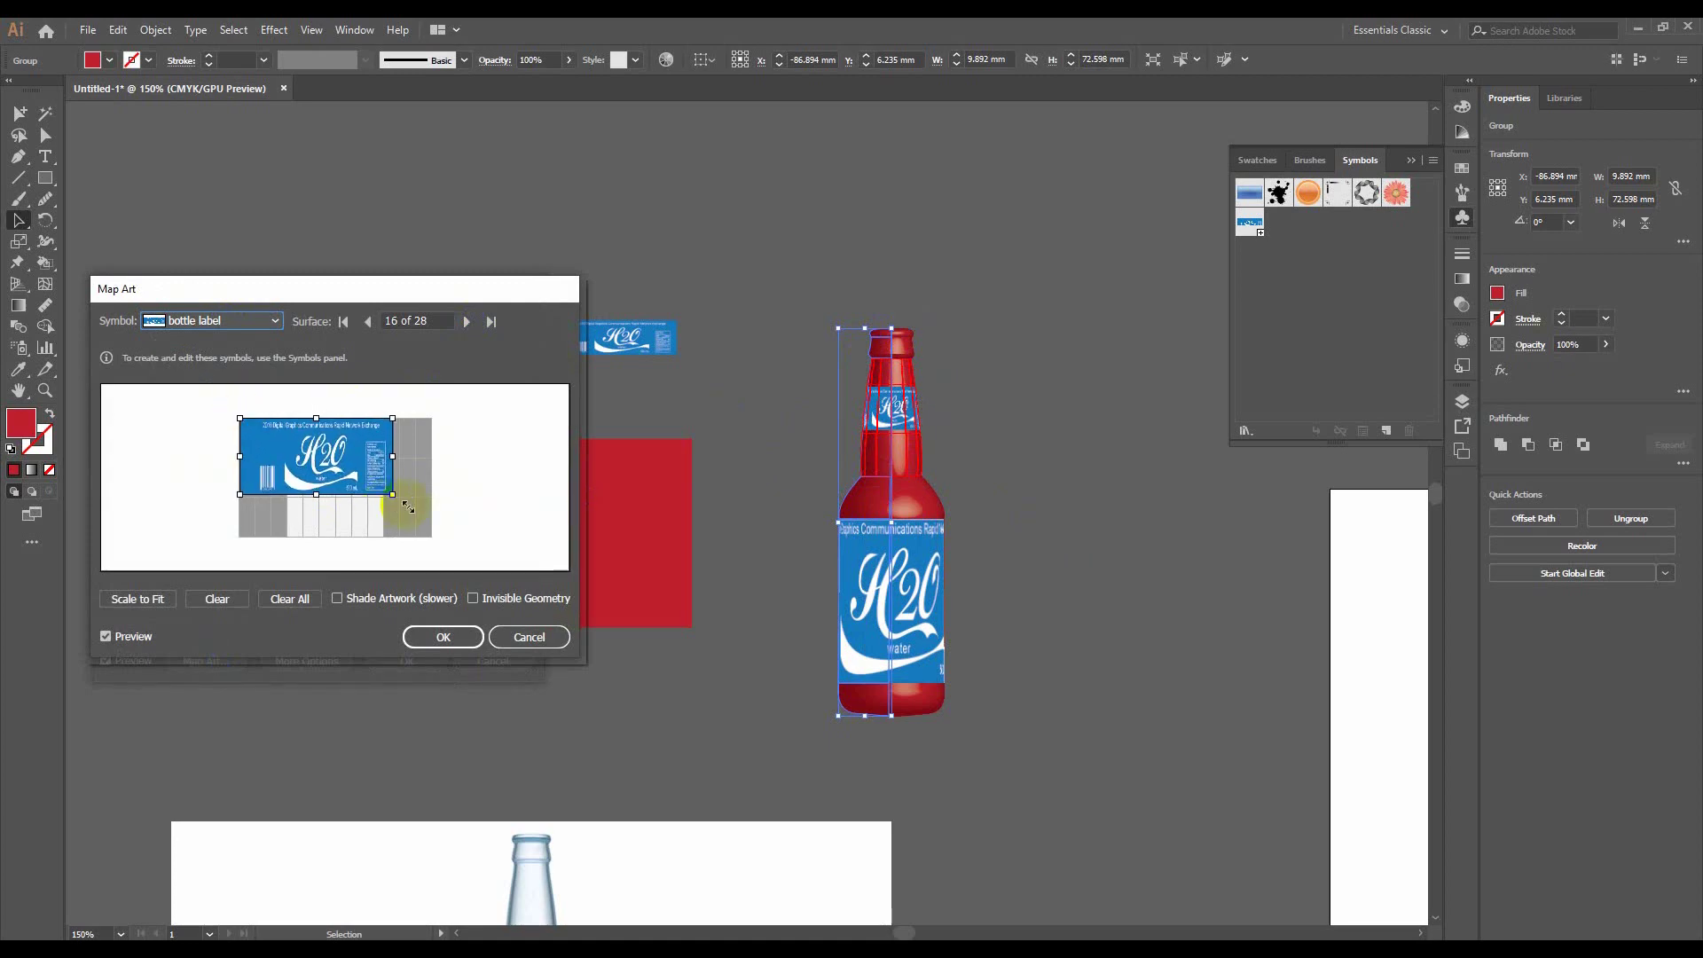
{"action": "left_click_drag", "start_coordinate": [393, 494], "coordinate": [434, 539]}
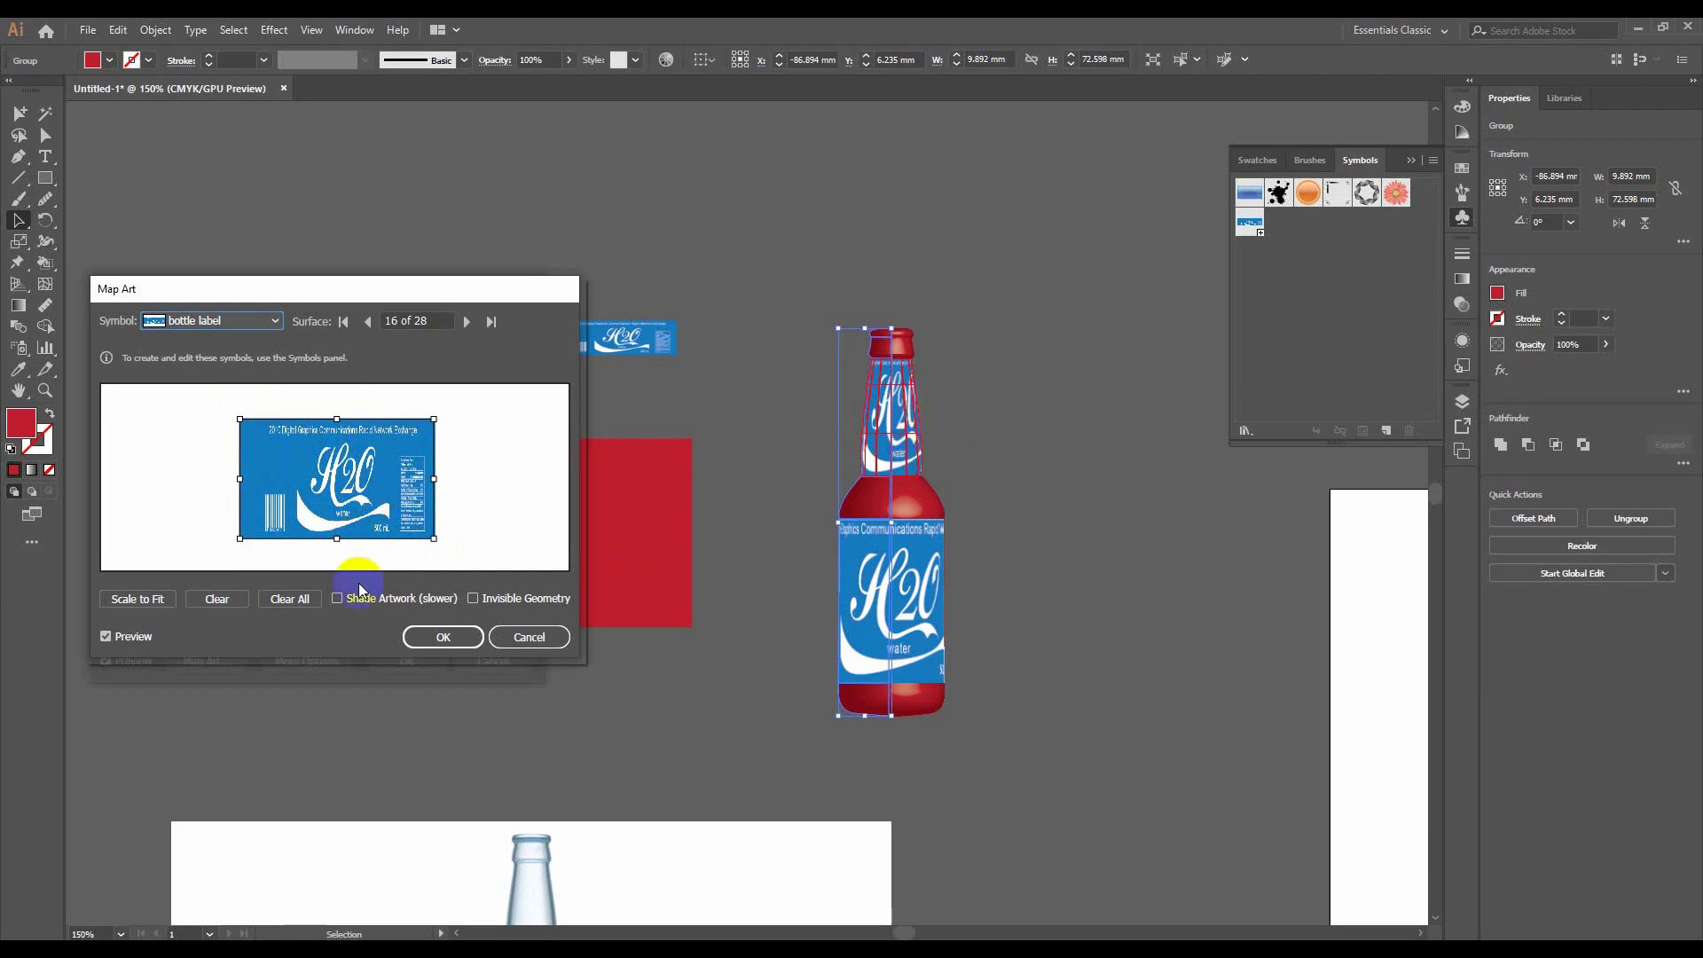
Advance Map Art to the last surface, 28 of 28, the bottle top
{"action": "left_click", "coordinate": [476, 328]}
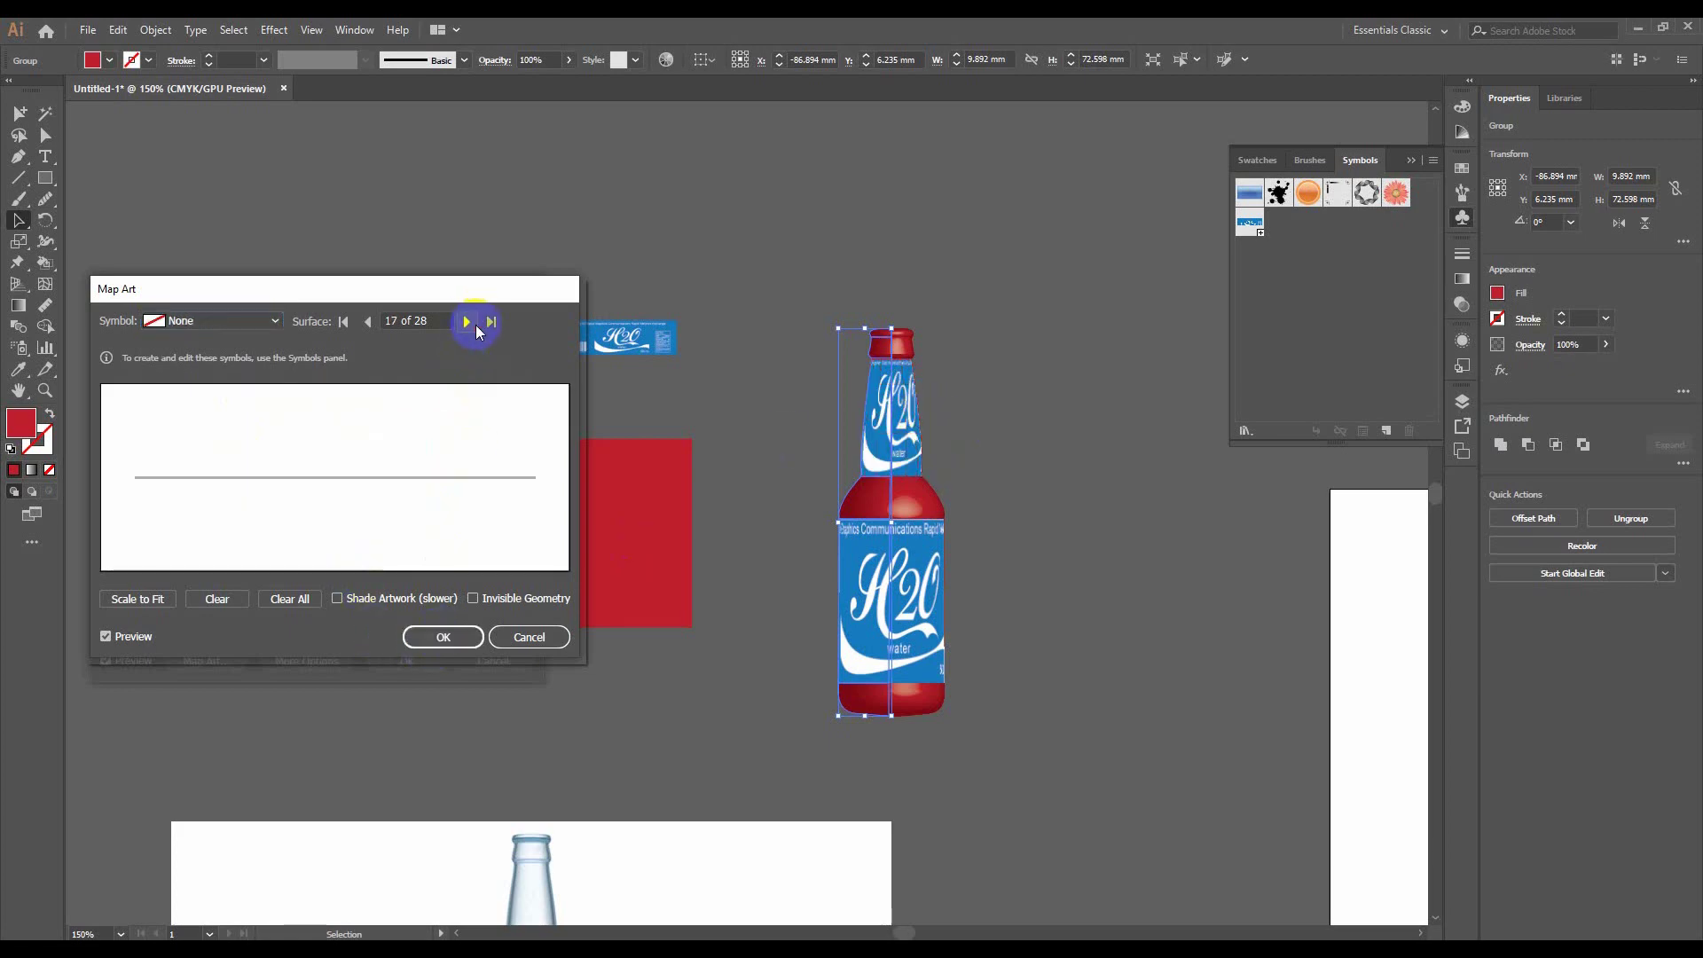
{"action": "left_click", "coordinate": [467, 326]}
{"action": "left_click", "coordinate": [466, 322]}
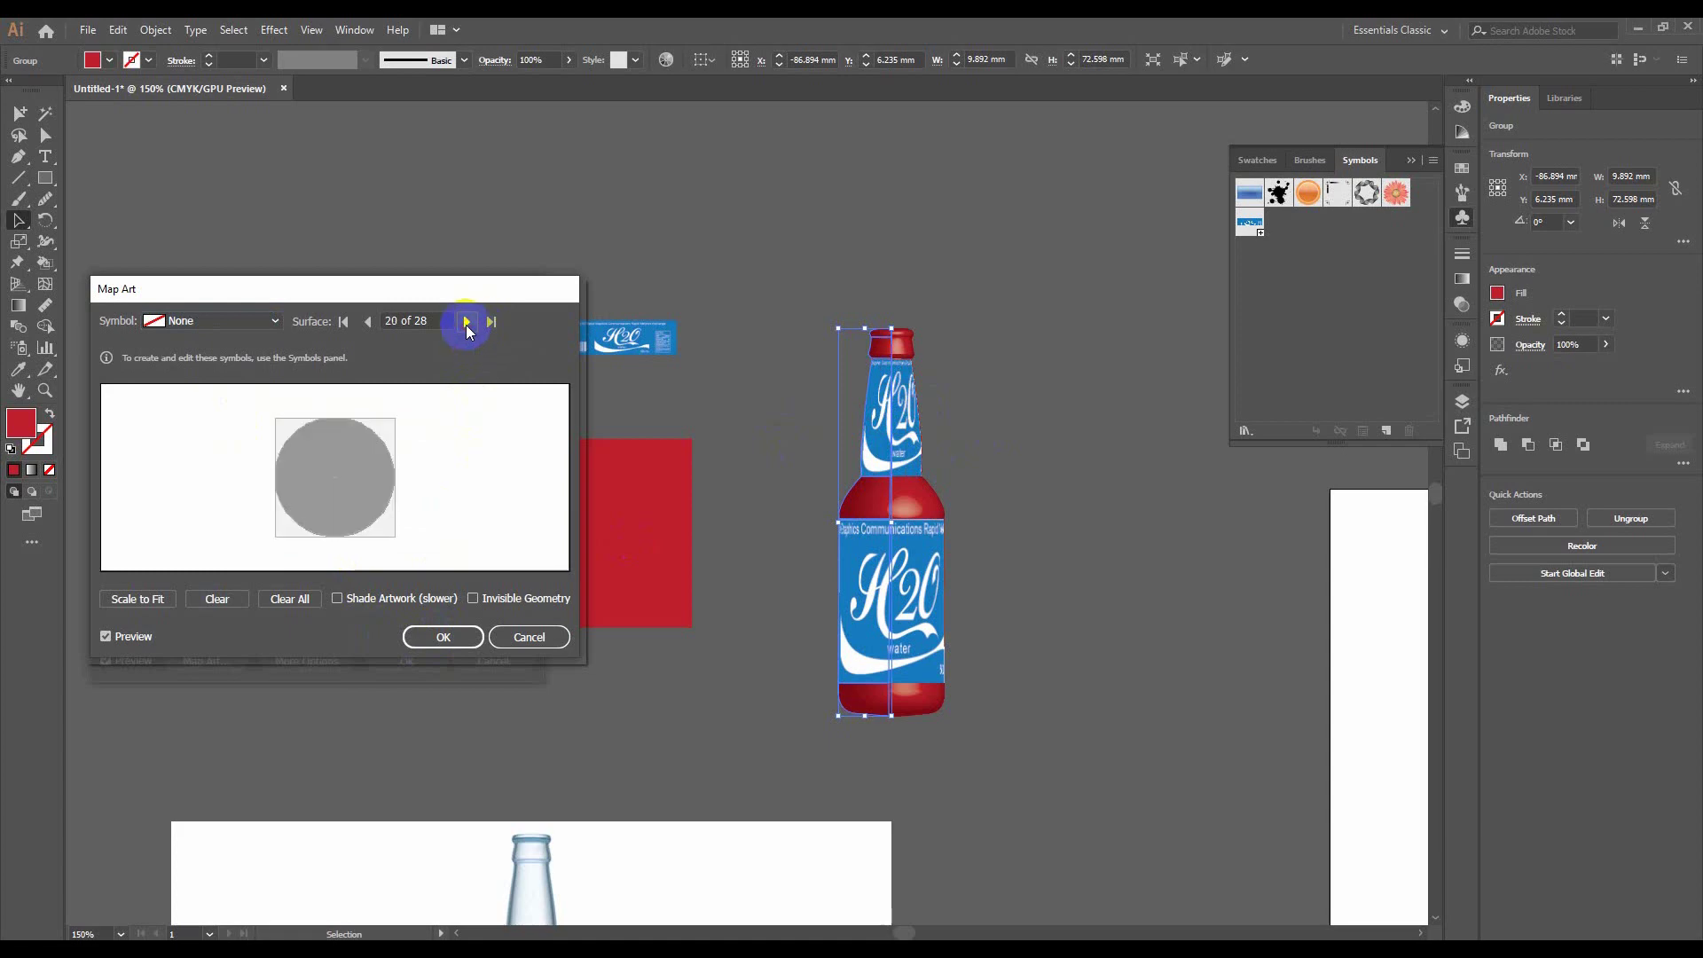
{"action": "left_click", "coordinate": [466, 322]}
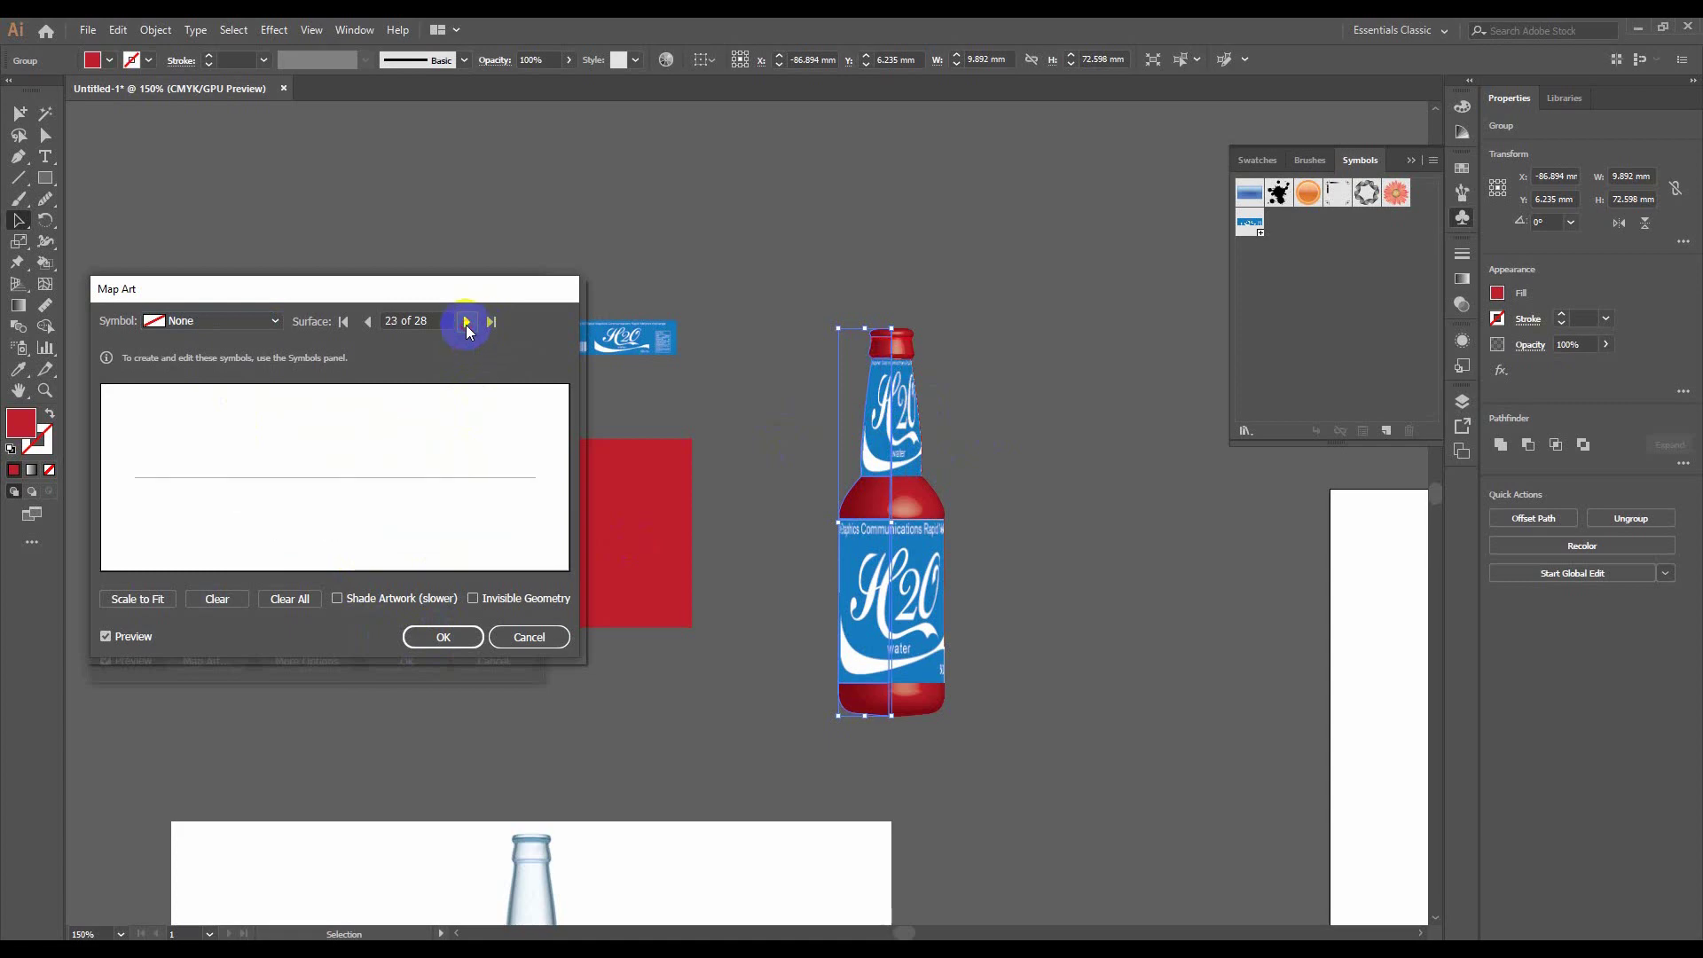
{"action": "left_click", "coordinate": [465, 322]}
{"action": "left_click", "coordinate": [466, 323]}
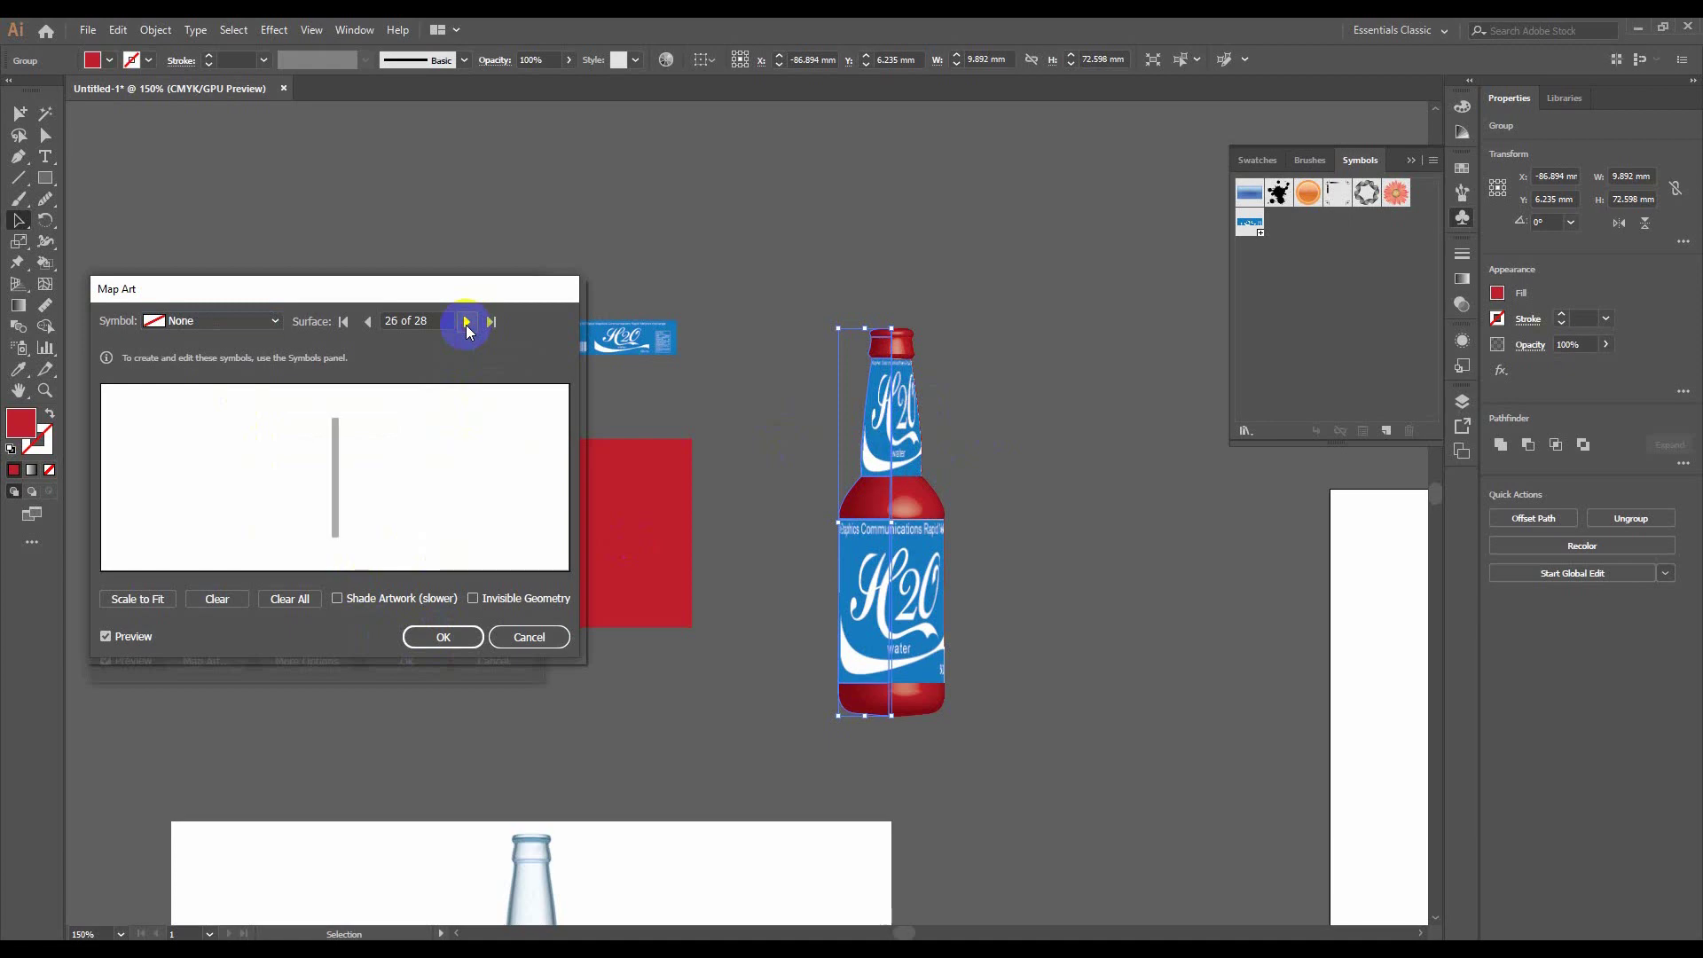
{"action": "left_click", "coordinate": [466, 321]}
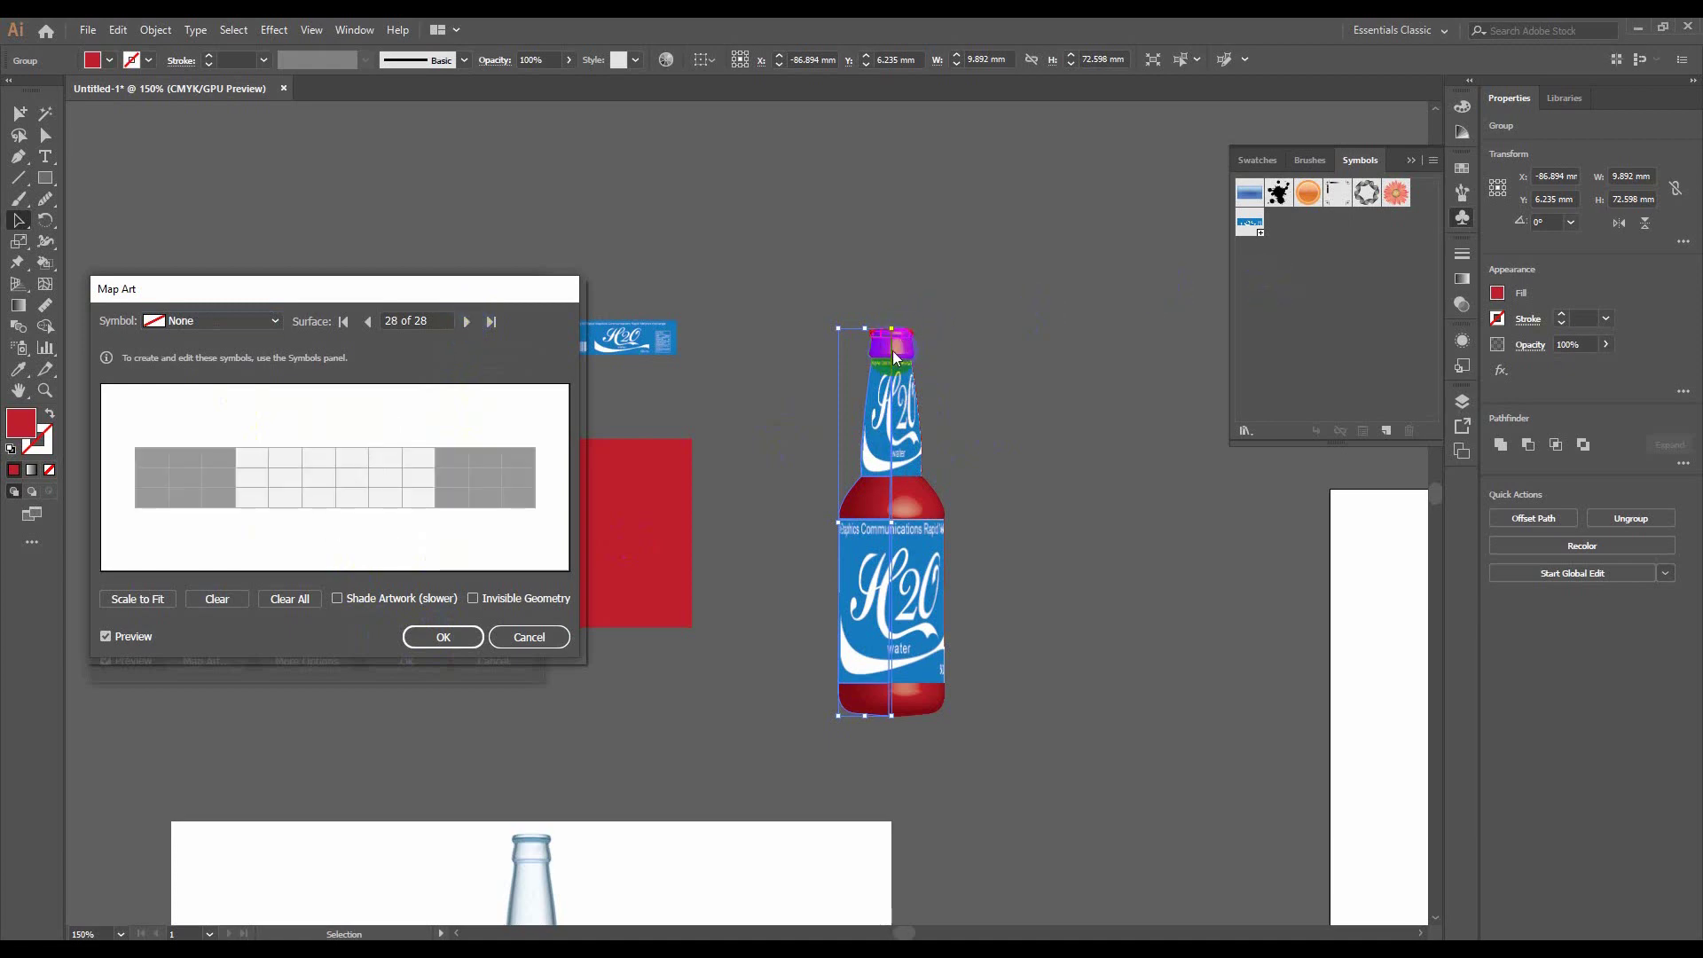
Map the bottle label onto surface 28, stretch it wide, and accept the mapping
{"action": "left_click", "coordinate": [242, 322]}
{"action": "left_click", "coordinate": [200, 476]}
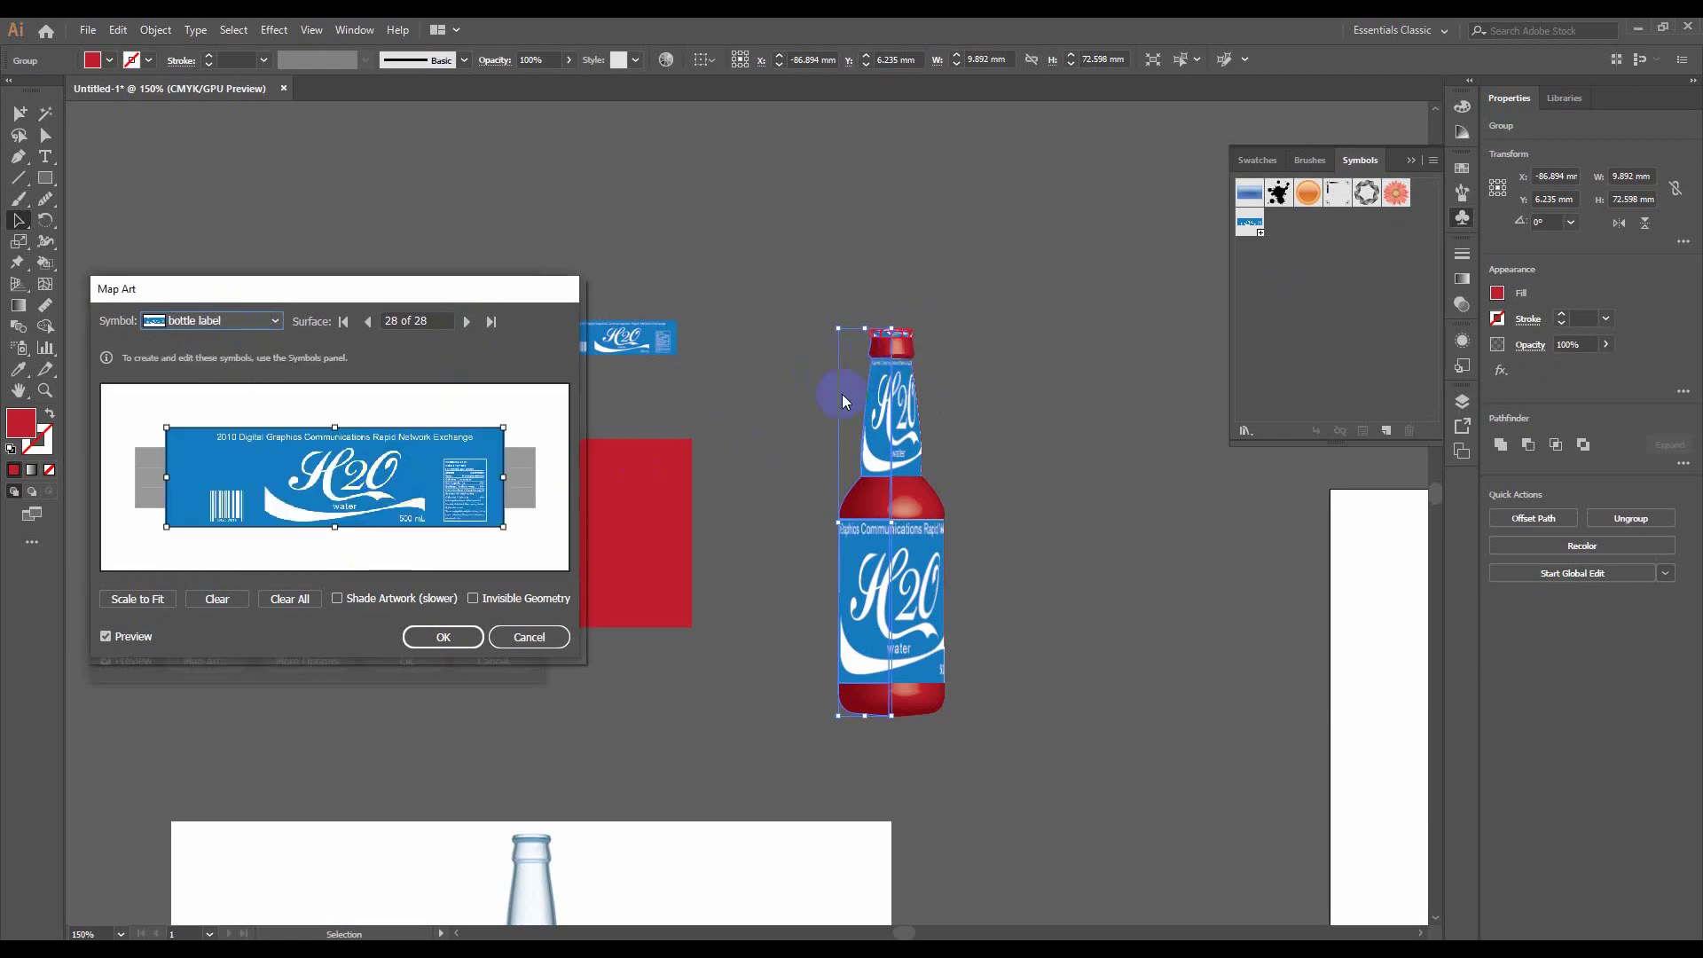
{"action": "left_click_drag", "start_coordinate": [166, 429], "coordinate": [132, 432]}
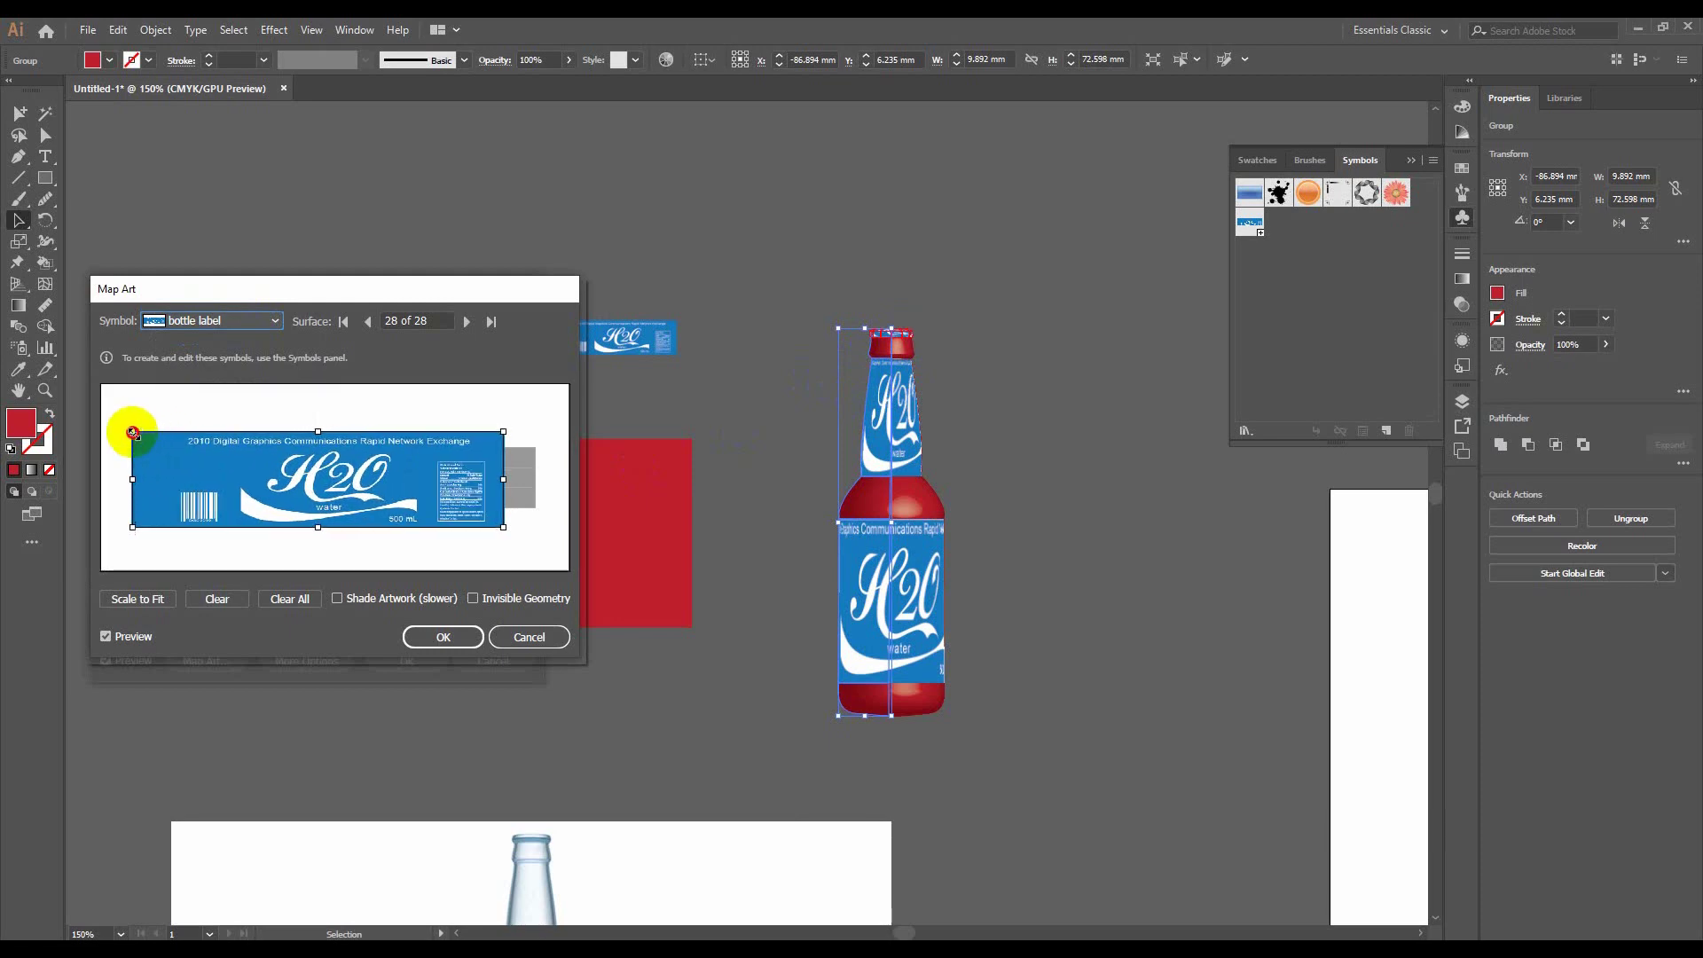
{"action": "left_click_drag", "start_coordinate": [504, 477], "coordinate": [537, 479]}
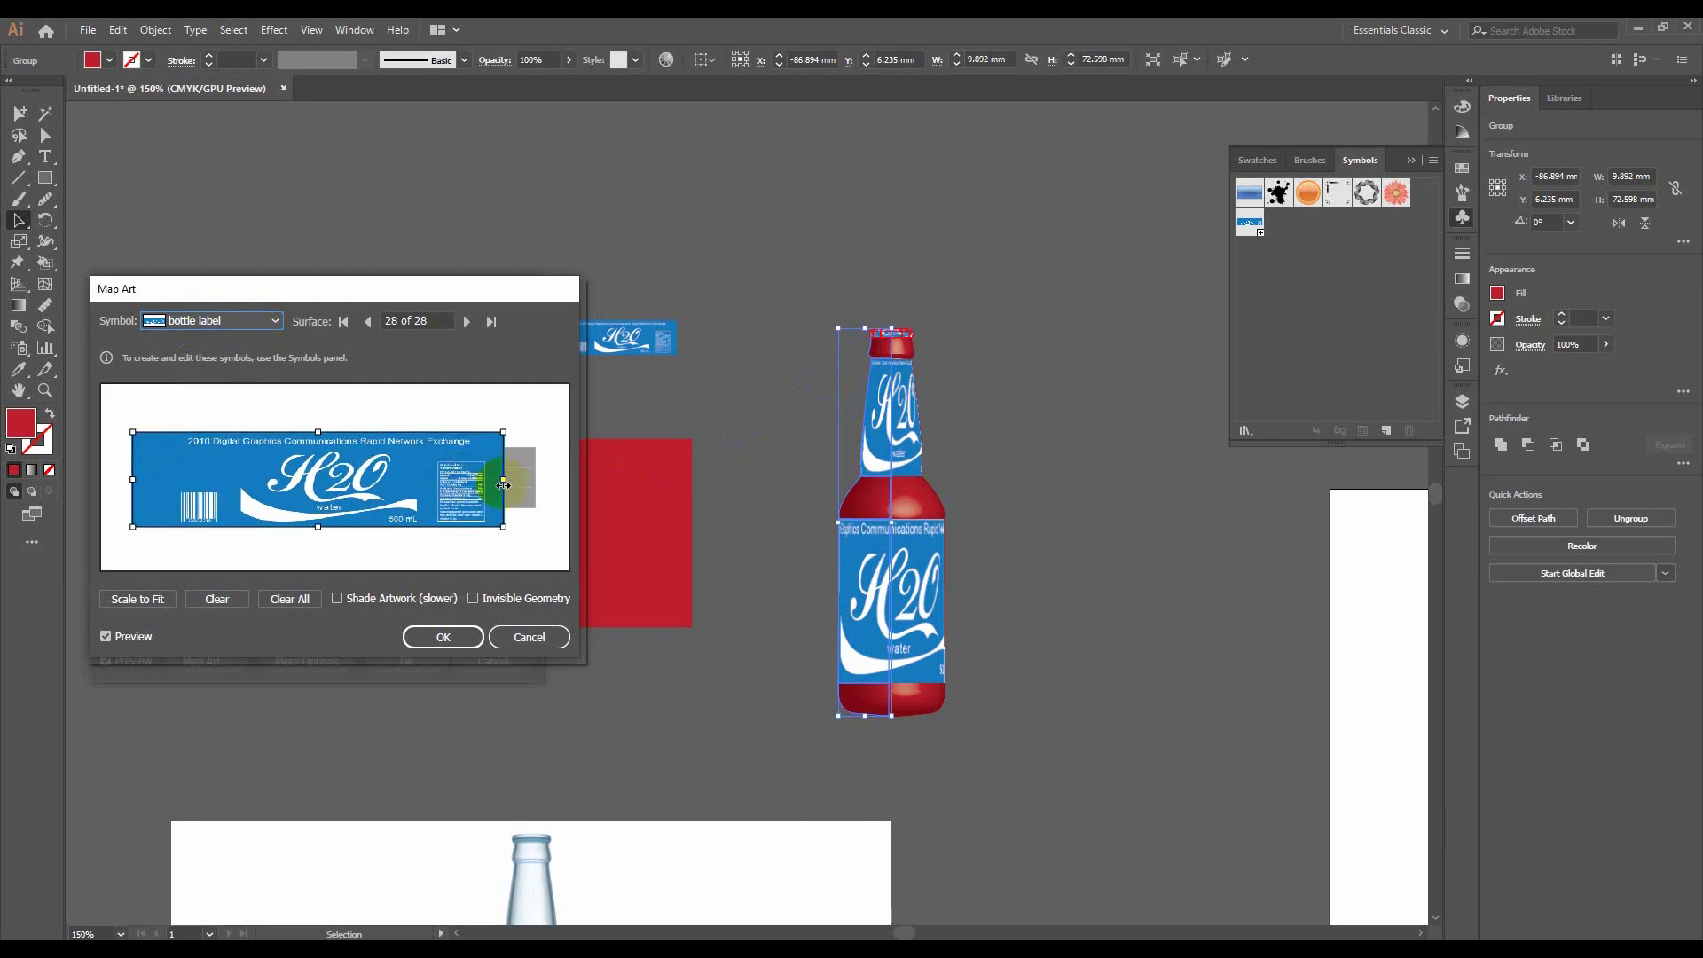
{"action": "left_click", "coordinate": [443, 637]}
{"action": "left_click", "coordinate": [408, 662]}
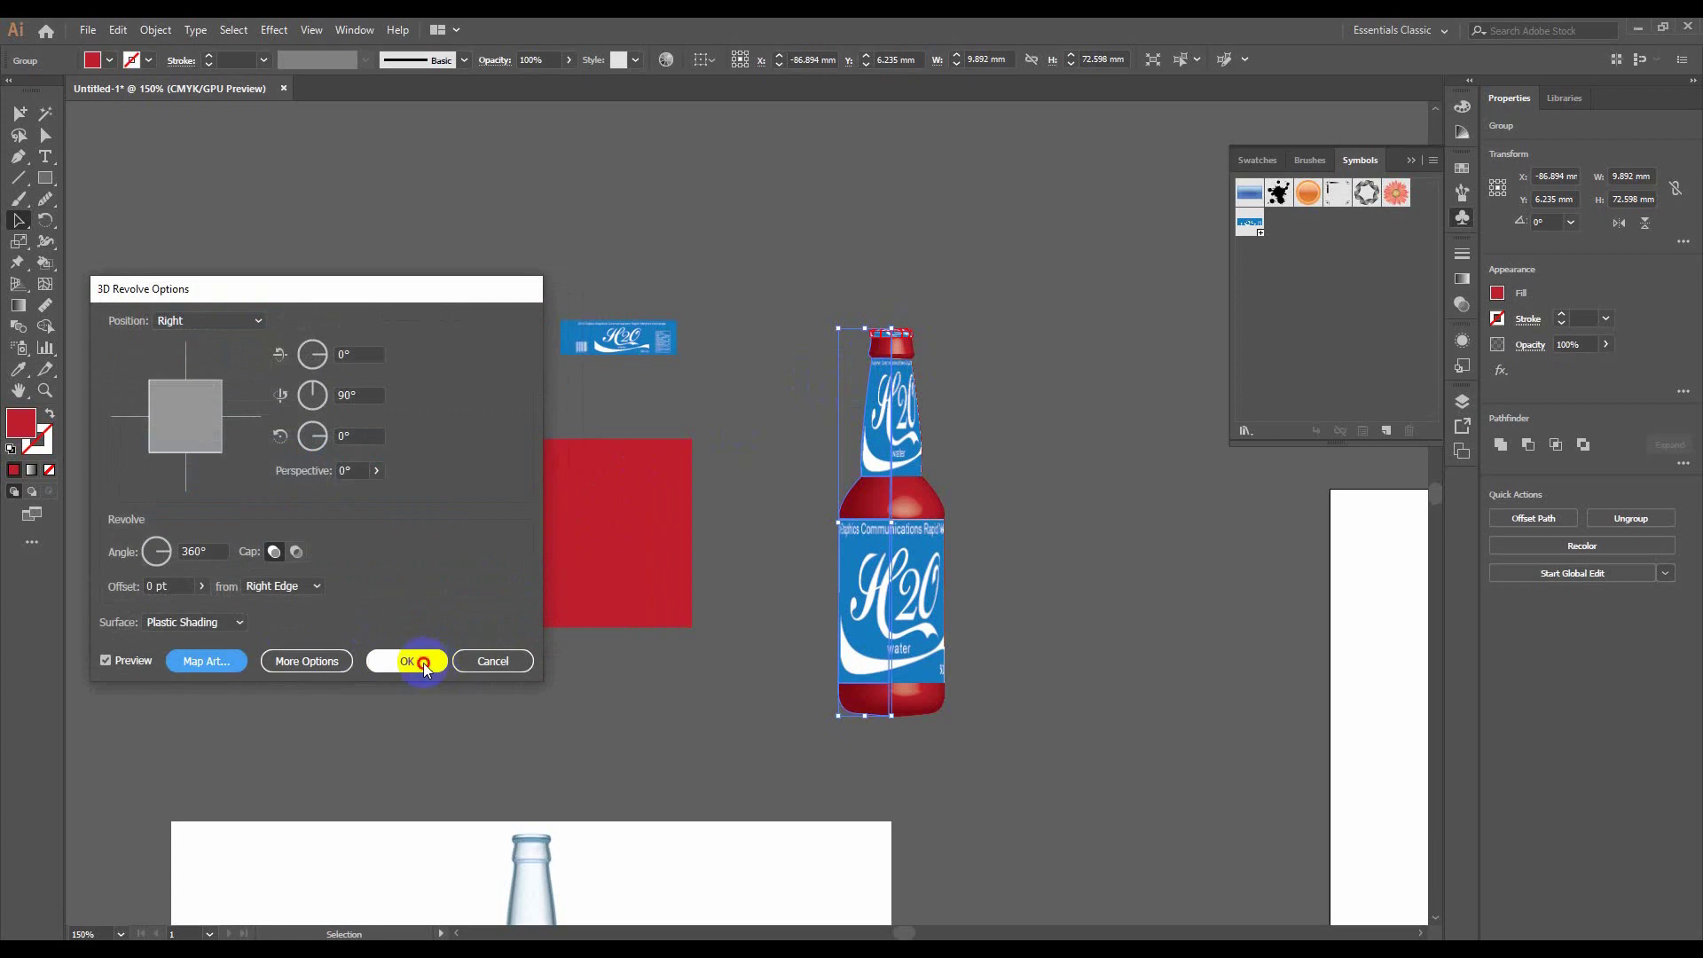
{"action": "left_click", "coordinate": [1018, 354]}
{"action": "scroll", "coordinate": [929, 396], "scroll_direction": "up", "scroll_amount": 3}
{"action": "scroll", "coordinate": [929, 396], "scroll_direction": "up", "scroll_amount": 2}
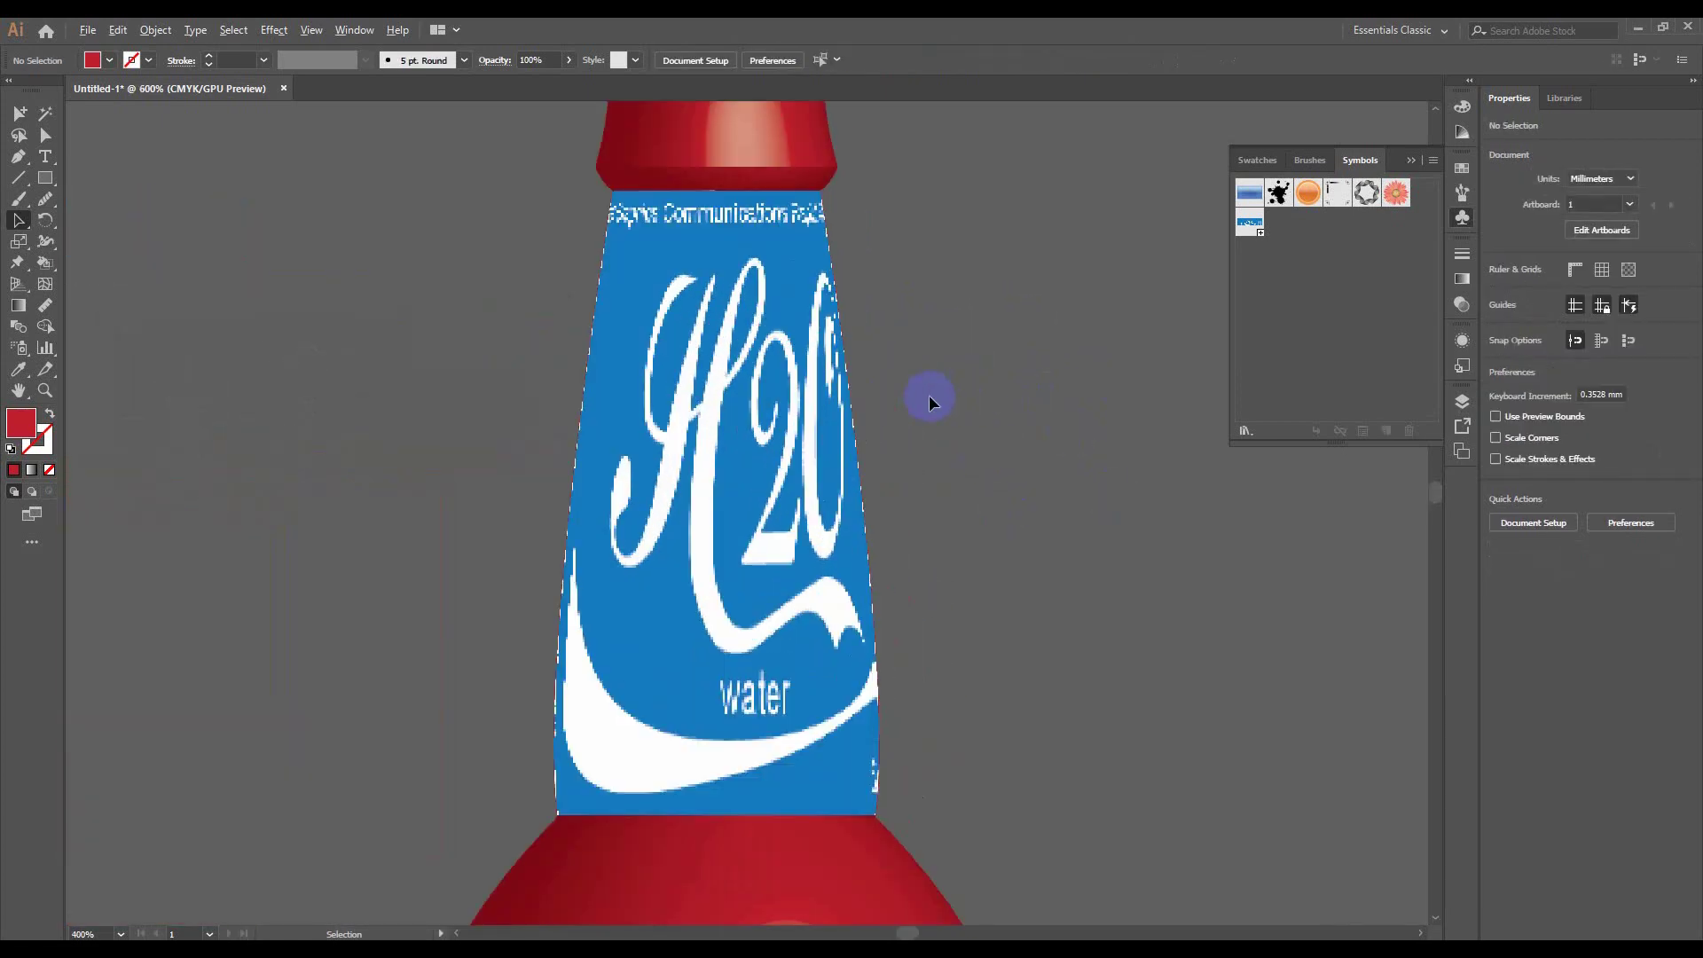
{"action": "scroll", "coordinate": [929, 396], "scroll_direction": "up", "scroll_amount": 1}
{"action": "scroll", "coordinate": [870, 358], "scroll_direction": "up", "scroll_amount": 2}
{"action": "left_click_drag", "start_coordinate": [871, 358], "coordinate": [867, 494]}
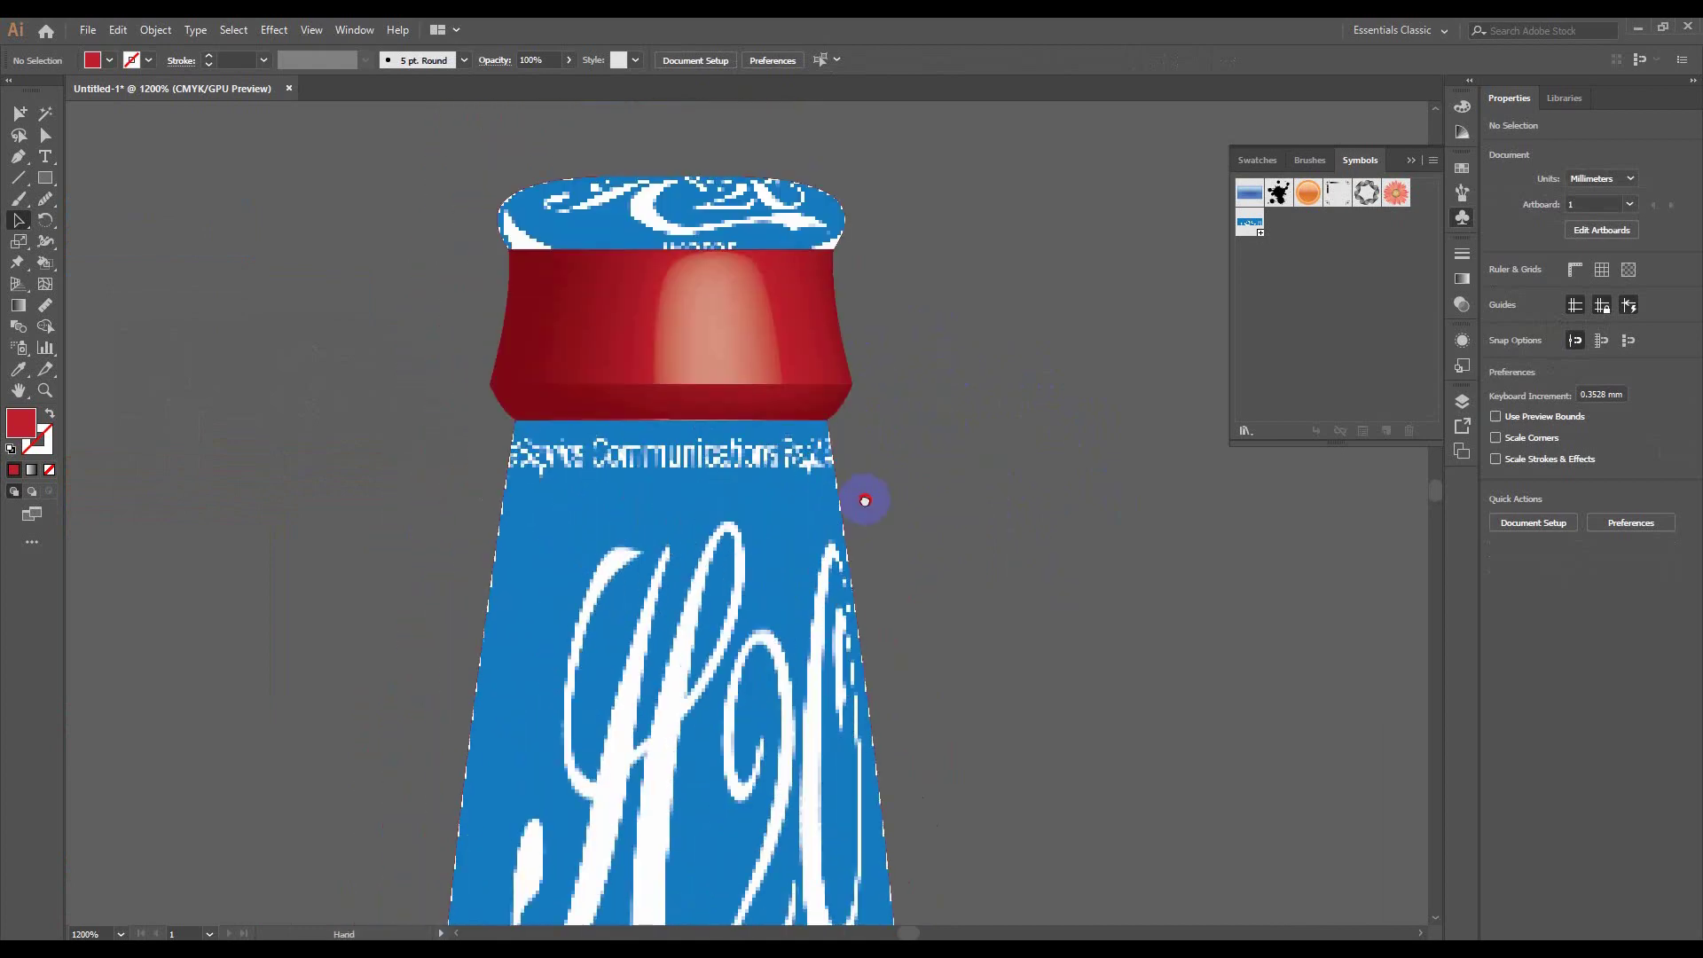
{"action": "scroll", "coordinate": [775, 342], "scroll_direction": "down", "scroll_amount": 2}
{"action": "scroll", "coordinate": [789, 461], "scroll_direction": "down", "scroll_amount": 2}
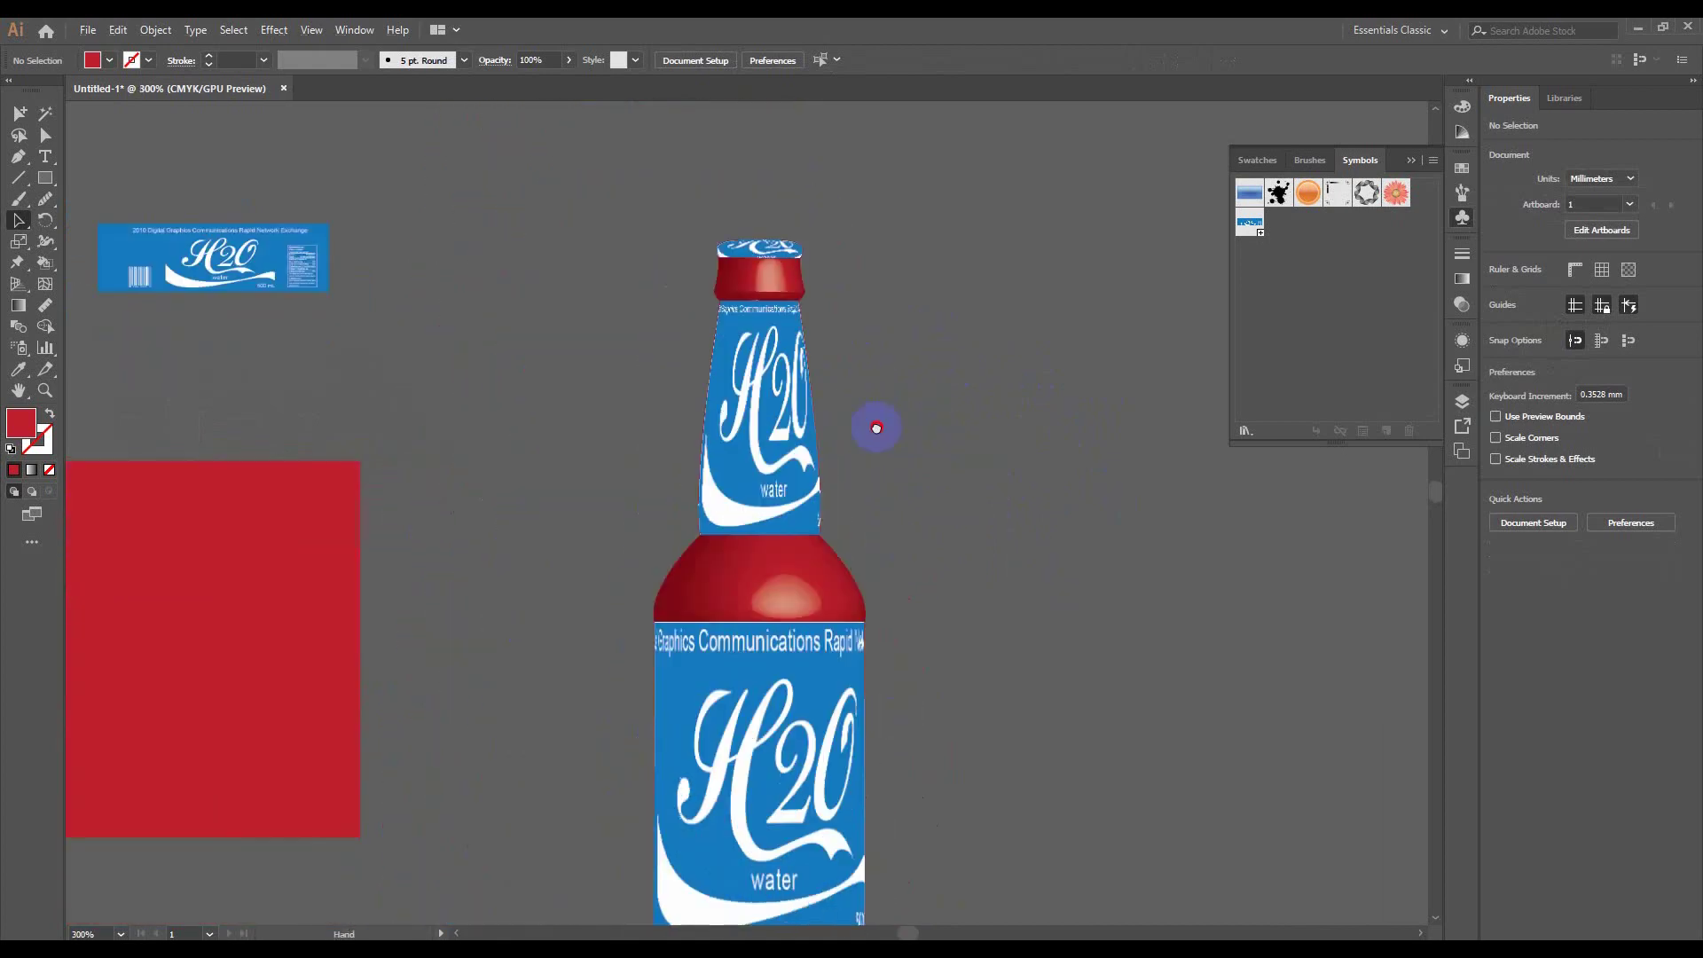
{"action": "scroll", "coordinate": [875, 426], "scroll_direction": "down", "scroll_amount": 2}
{"action": "scroll", "coordinate": [761, 601], "scroll_direction": "down", "scroll_amount": 2}
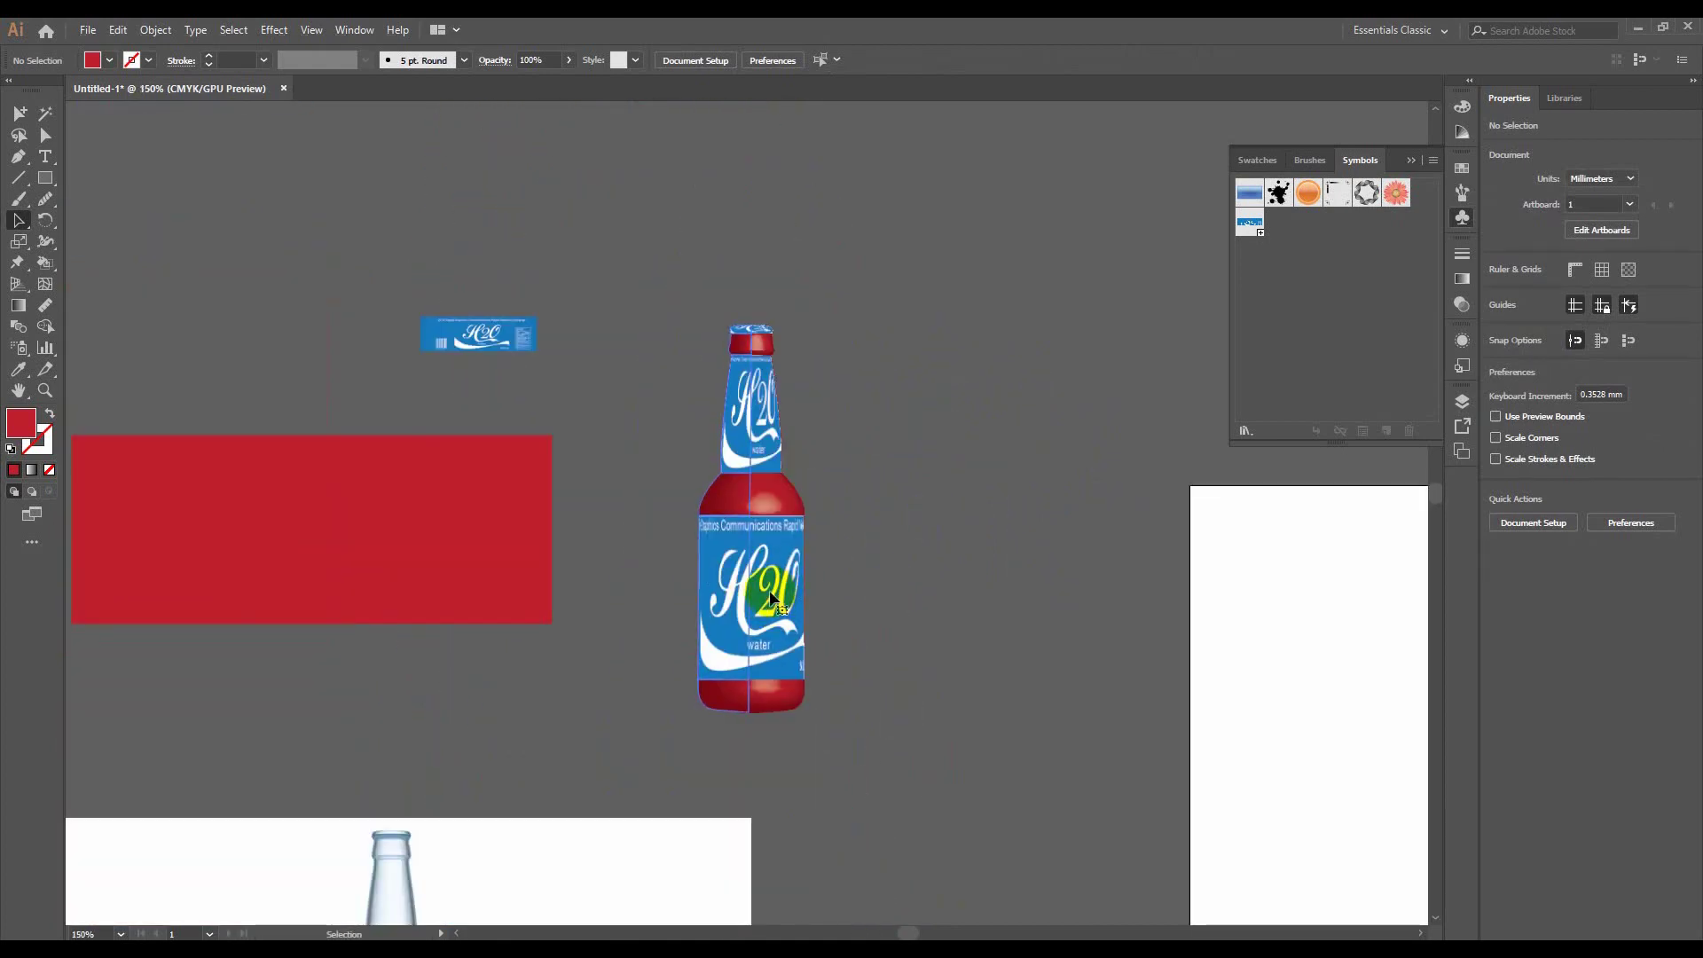
{"action": "left_click", "coordinate": [762, 590]}
{"action": "left_click", "coordinate": [900, 577]}
{"action": "scroll", "coordinate": [918, 604], "scroll_direction": "down", "scroll_amount": 2}
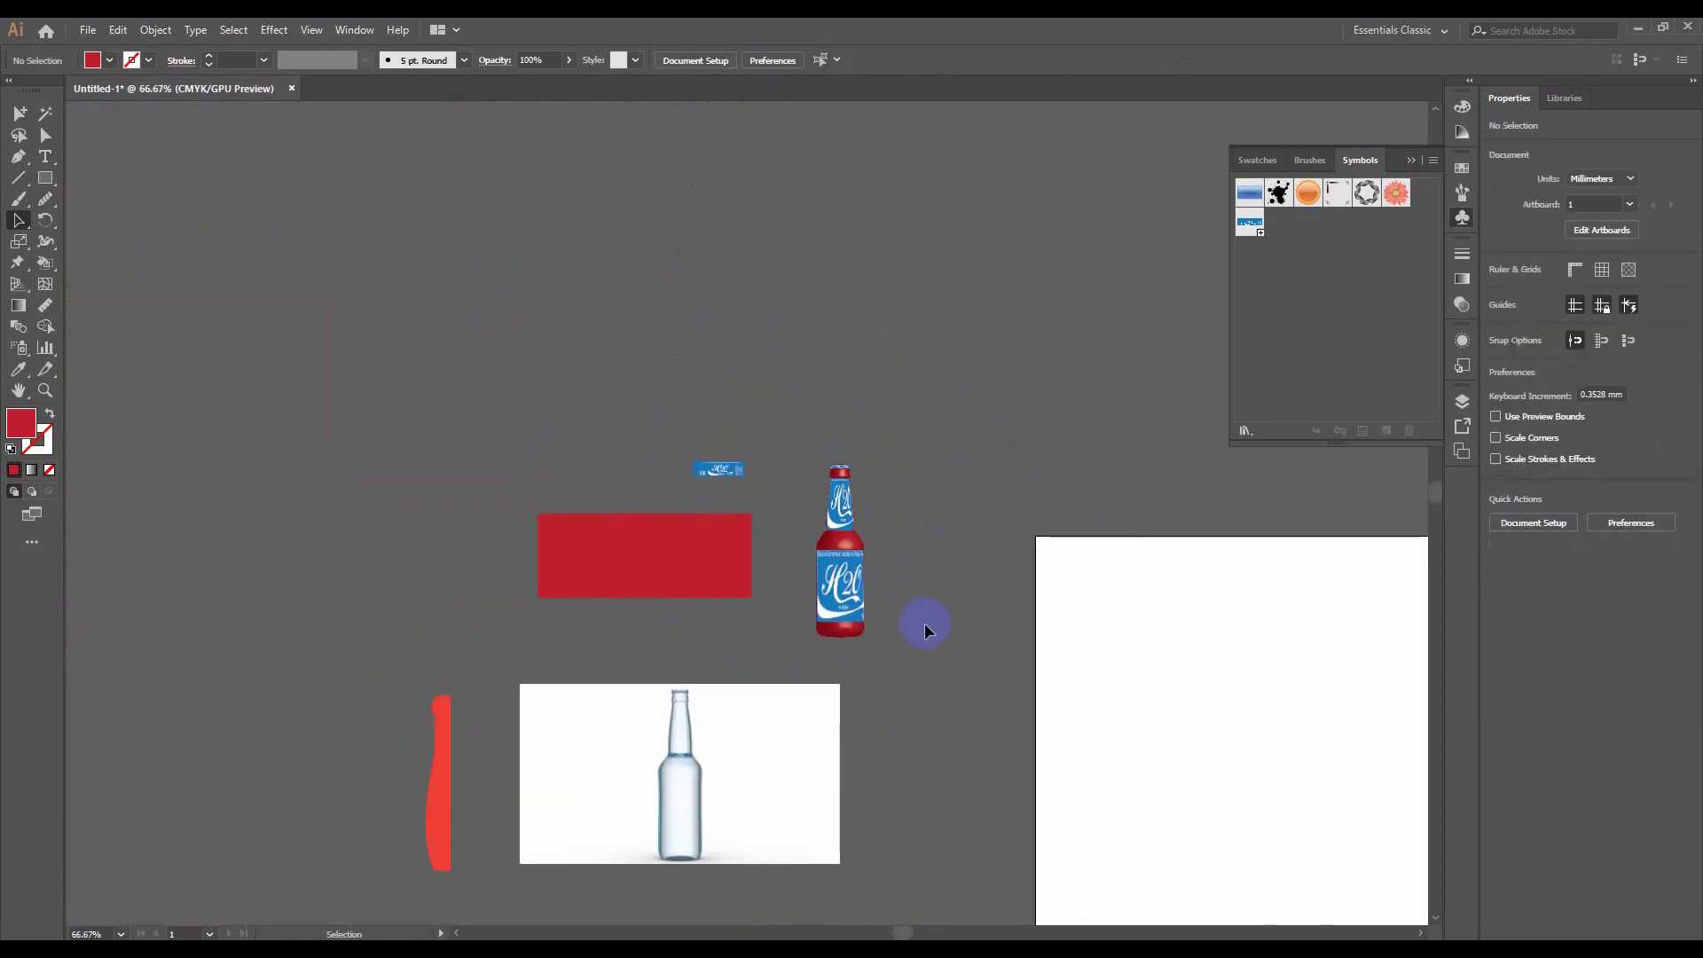
{"action": "scroll", "coordinate": [928, 533], "scroll_direction": "up", "scroll_amount": 2}
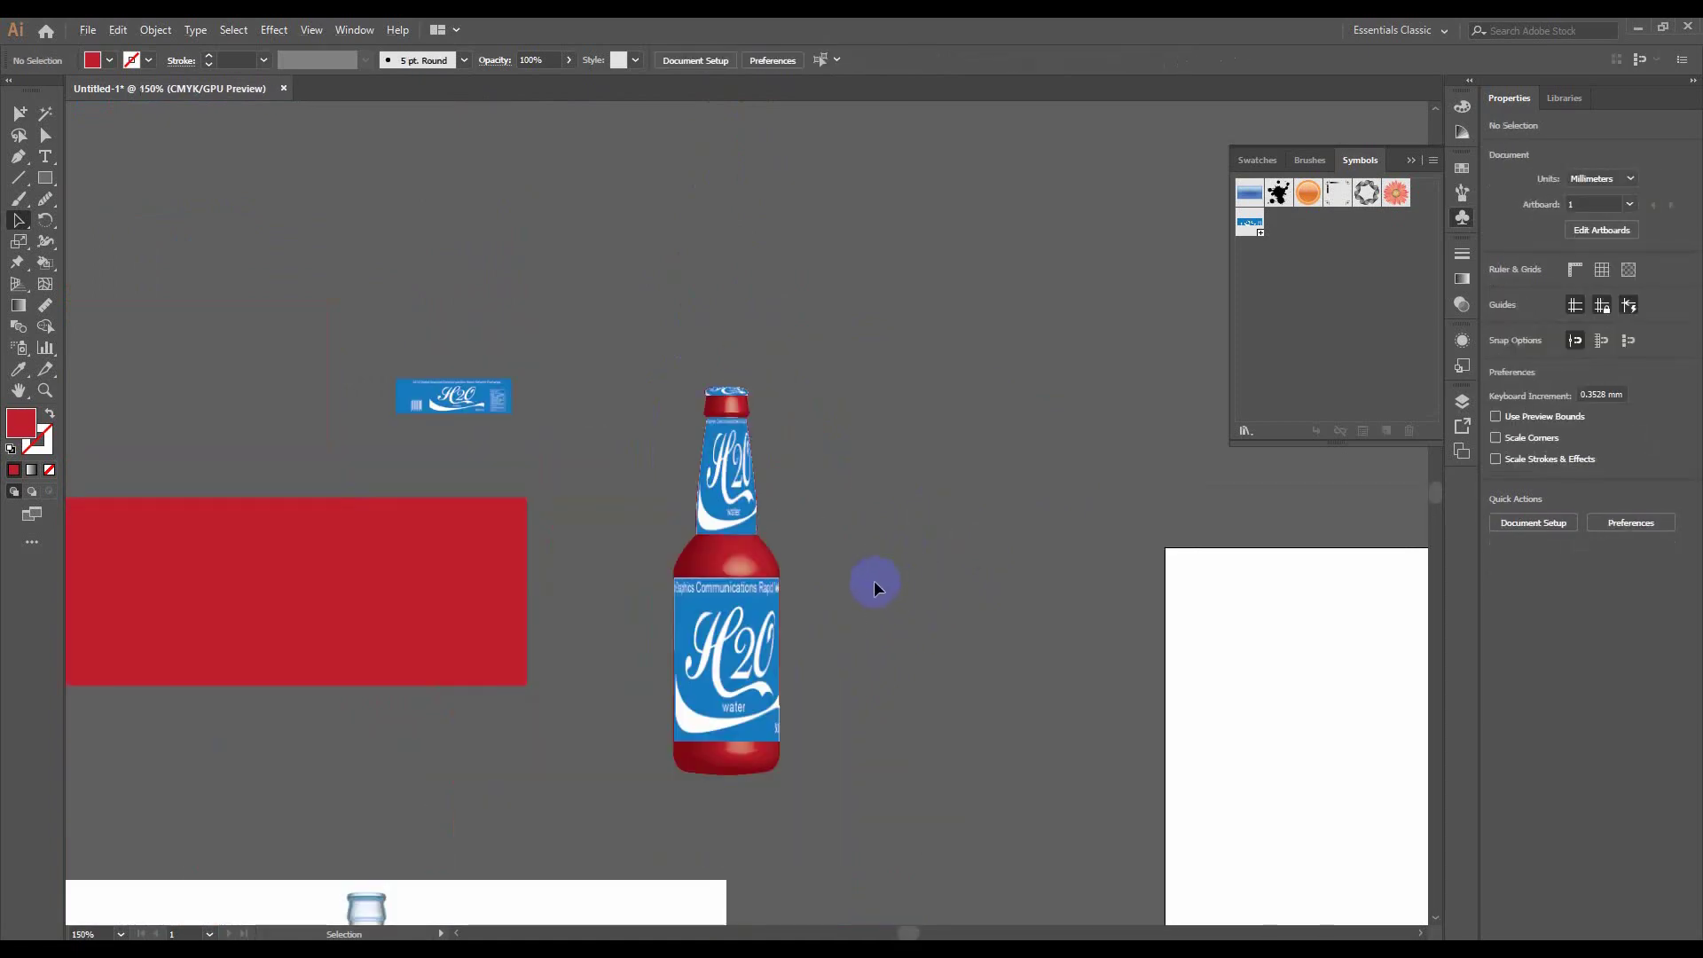
{"action": "scroll", "coordinate": [875, 583], "scroll_direction": "down", "scroll_amount": 1}
{"action": "scroll", "coordinate": [875, 583], "scroll_direction": "down", "scroll_amount": 3}
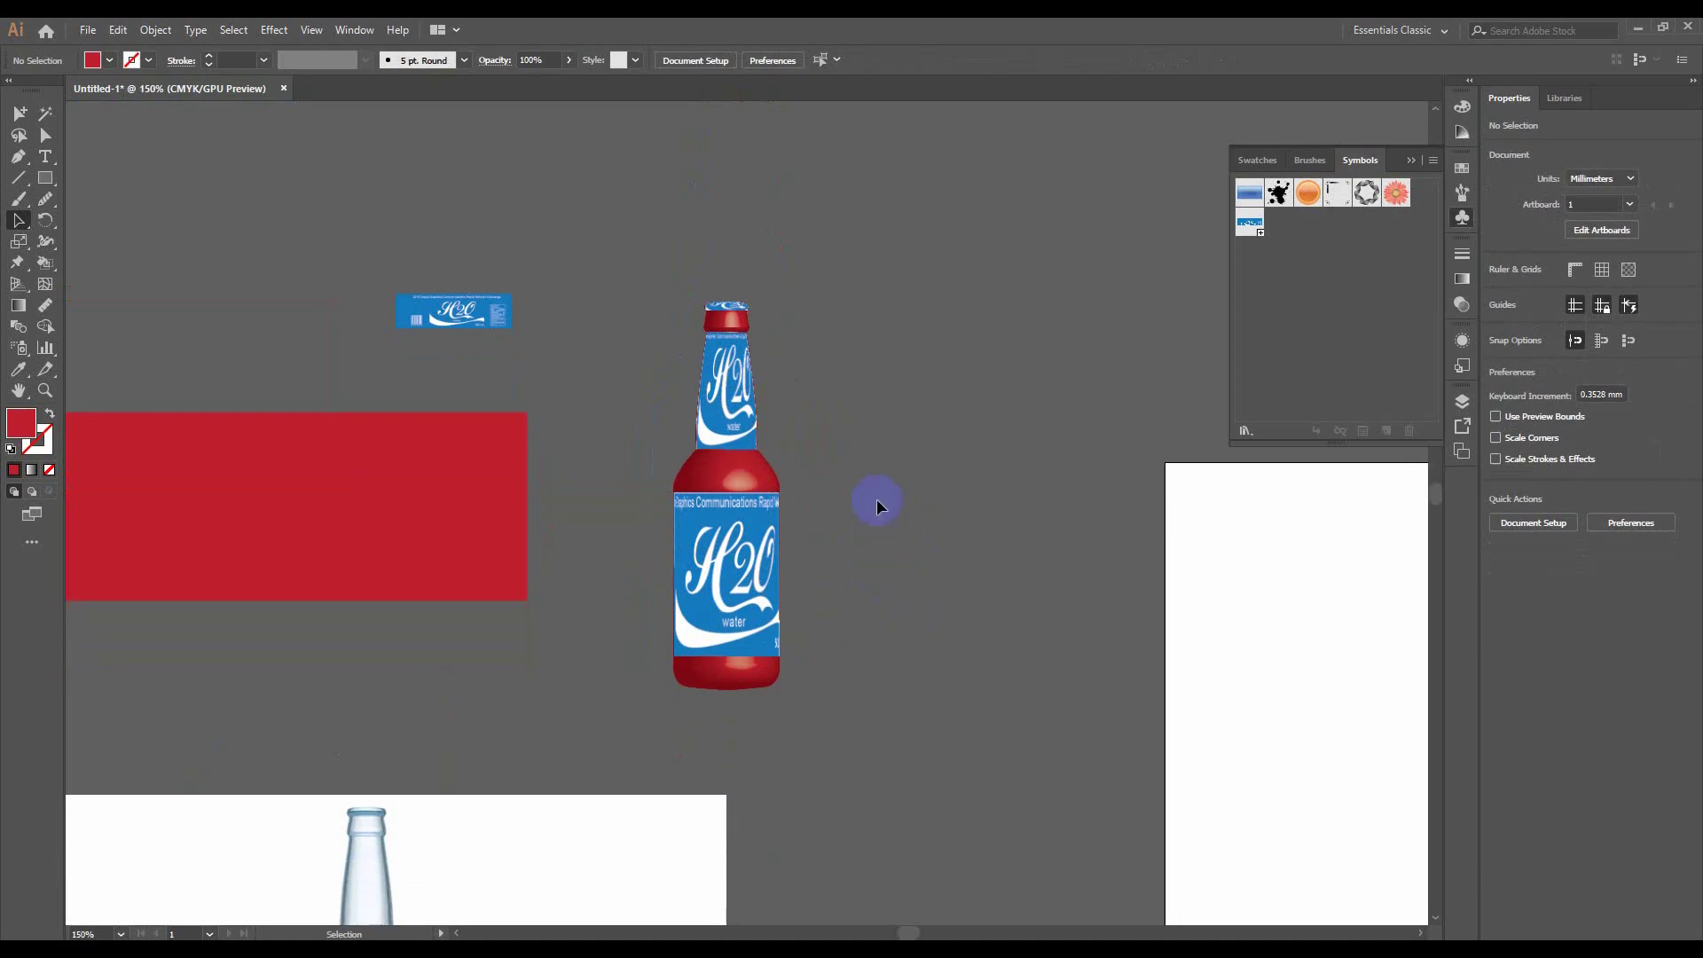
{"action": "left_click_drag", "start_coordinate": [890, 681], "coordinate": [763, 621]}
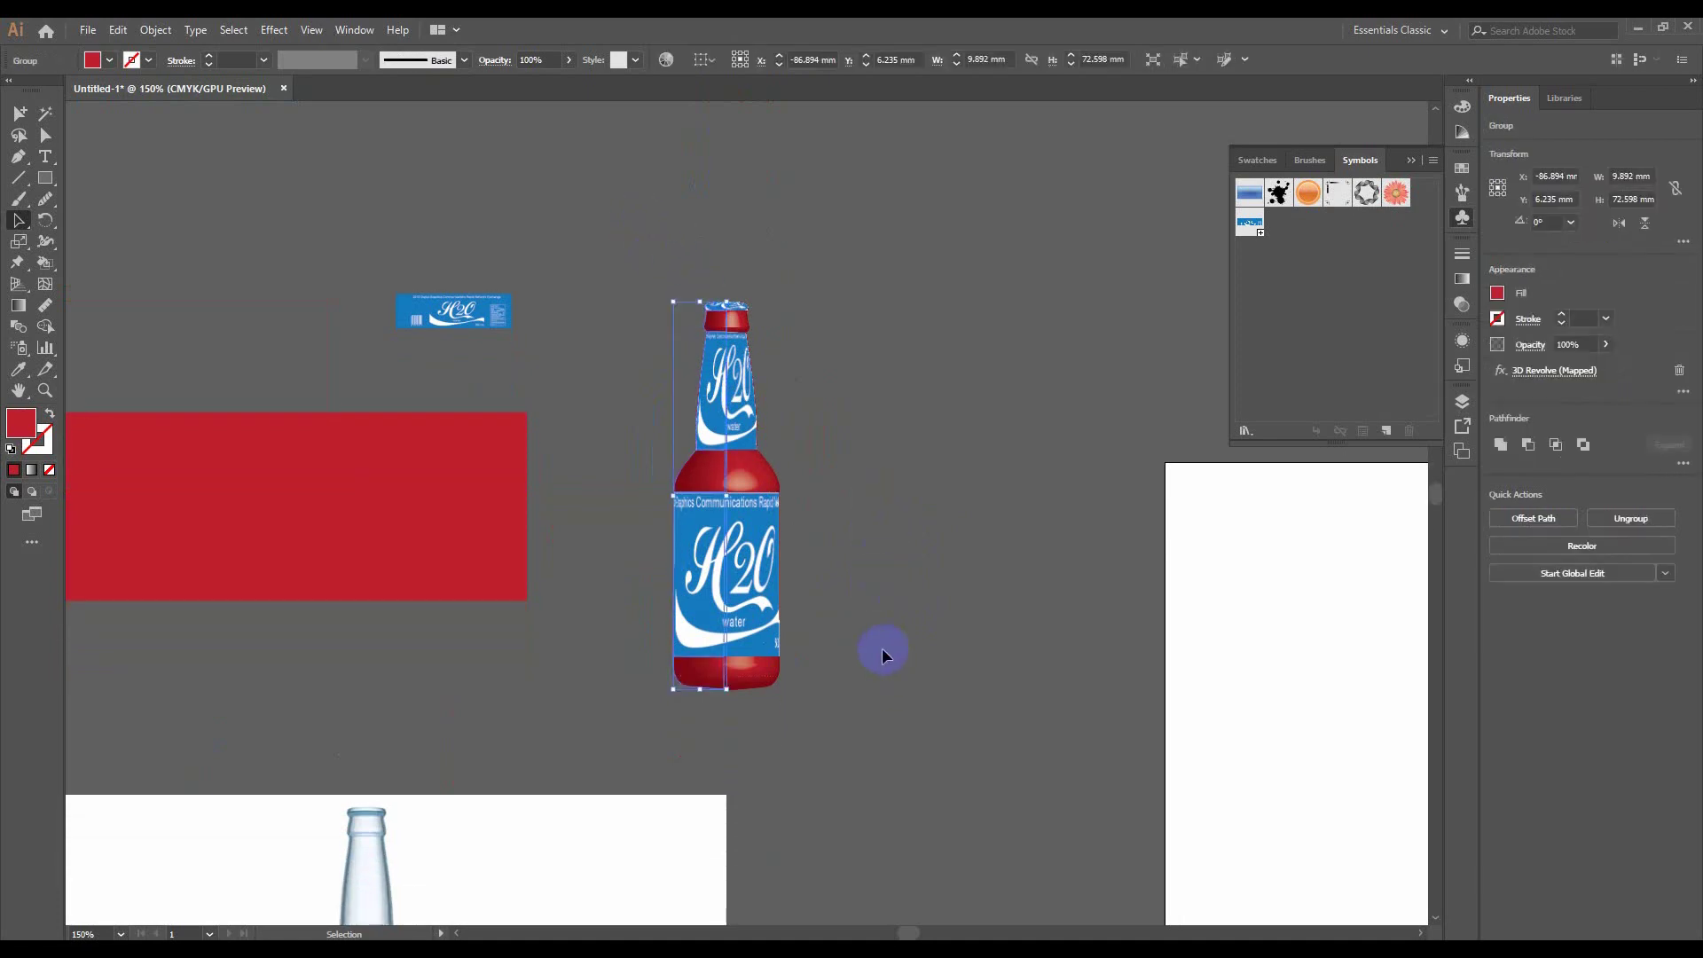
{"action": "left_click", "coordinate": [880, 654]}
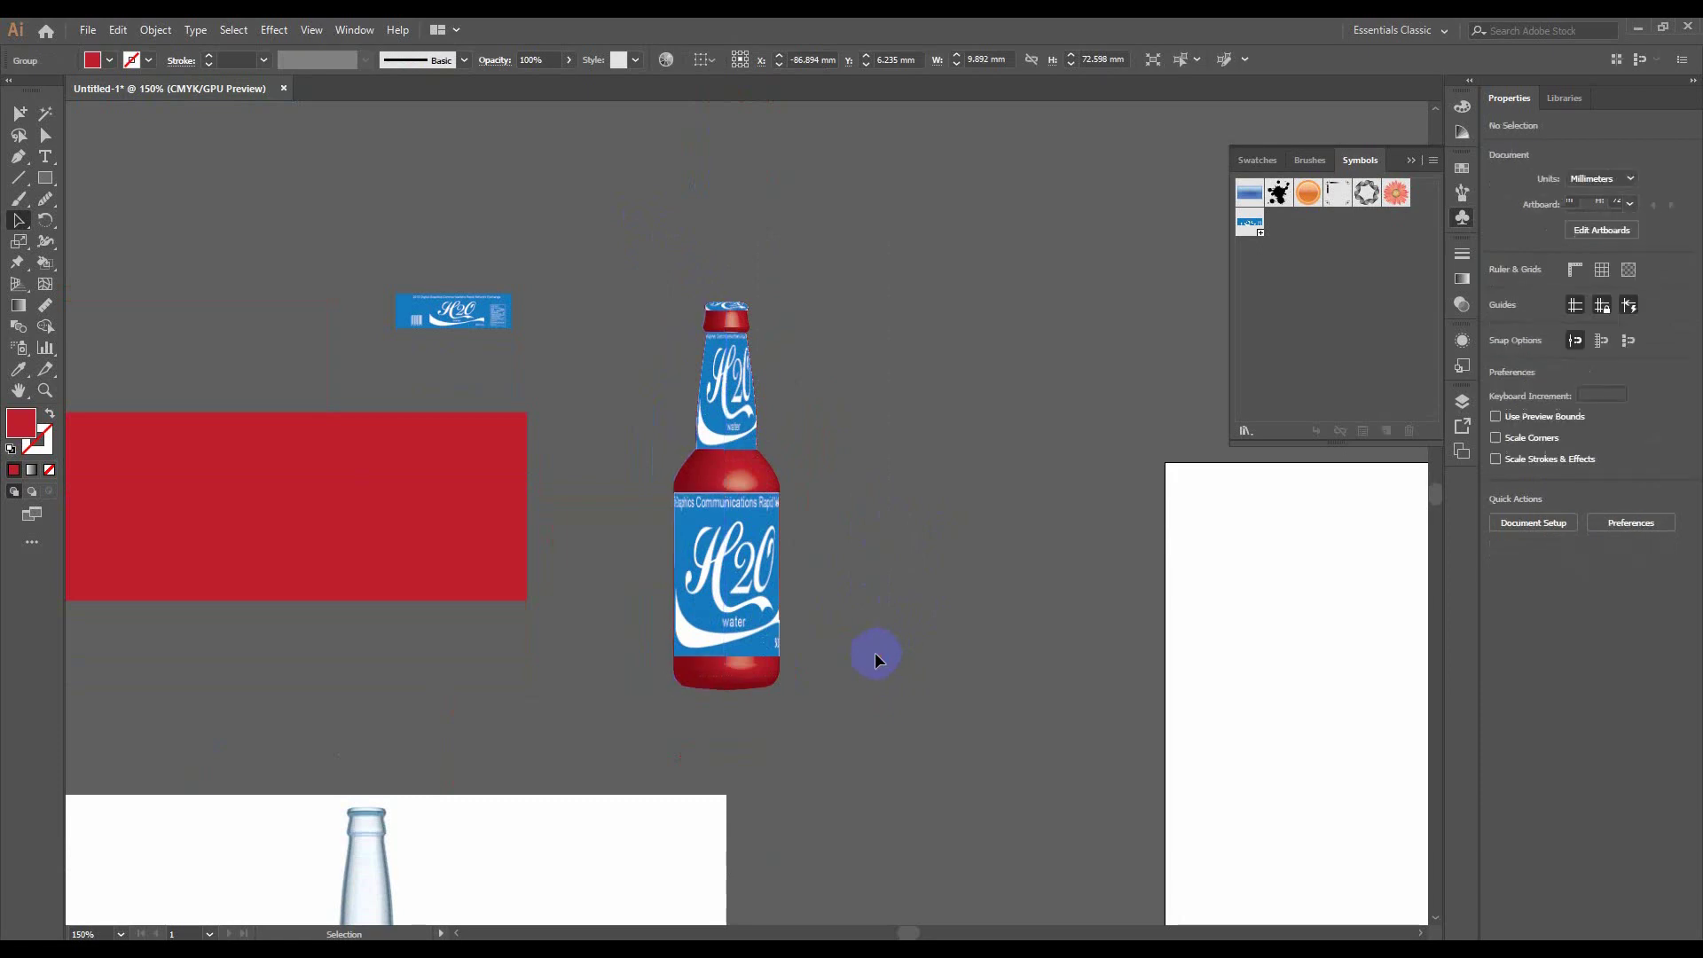
{"action": "scroll", "coordinate": [869, 641], "scroll_direction": "up", "scroll_amount": 2}
{"action": "left_click_drag", "start_coordinate": [642, 294], "coordinate": [709, 357]}
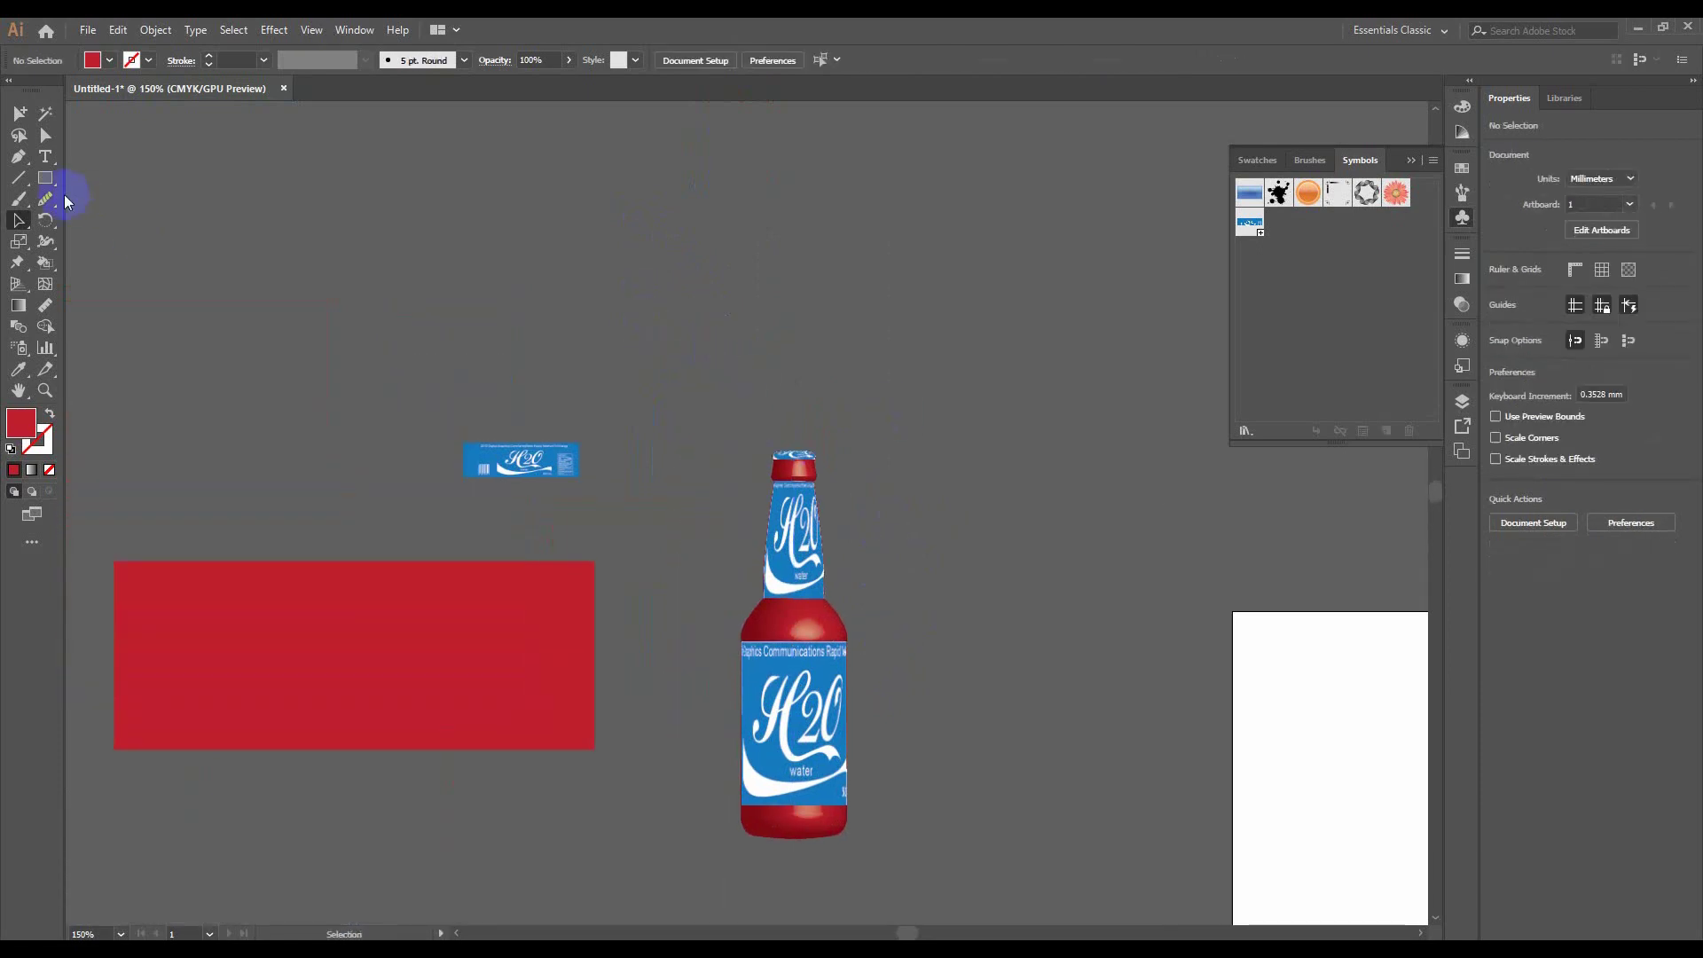
Draw a small closed red triangle with the Pen tool above the H2O label
{"action": "left_click", "coordinate": [35, 177]}
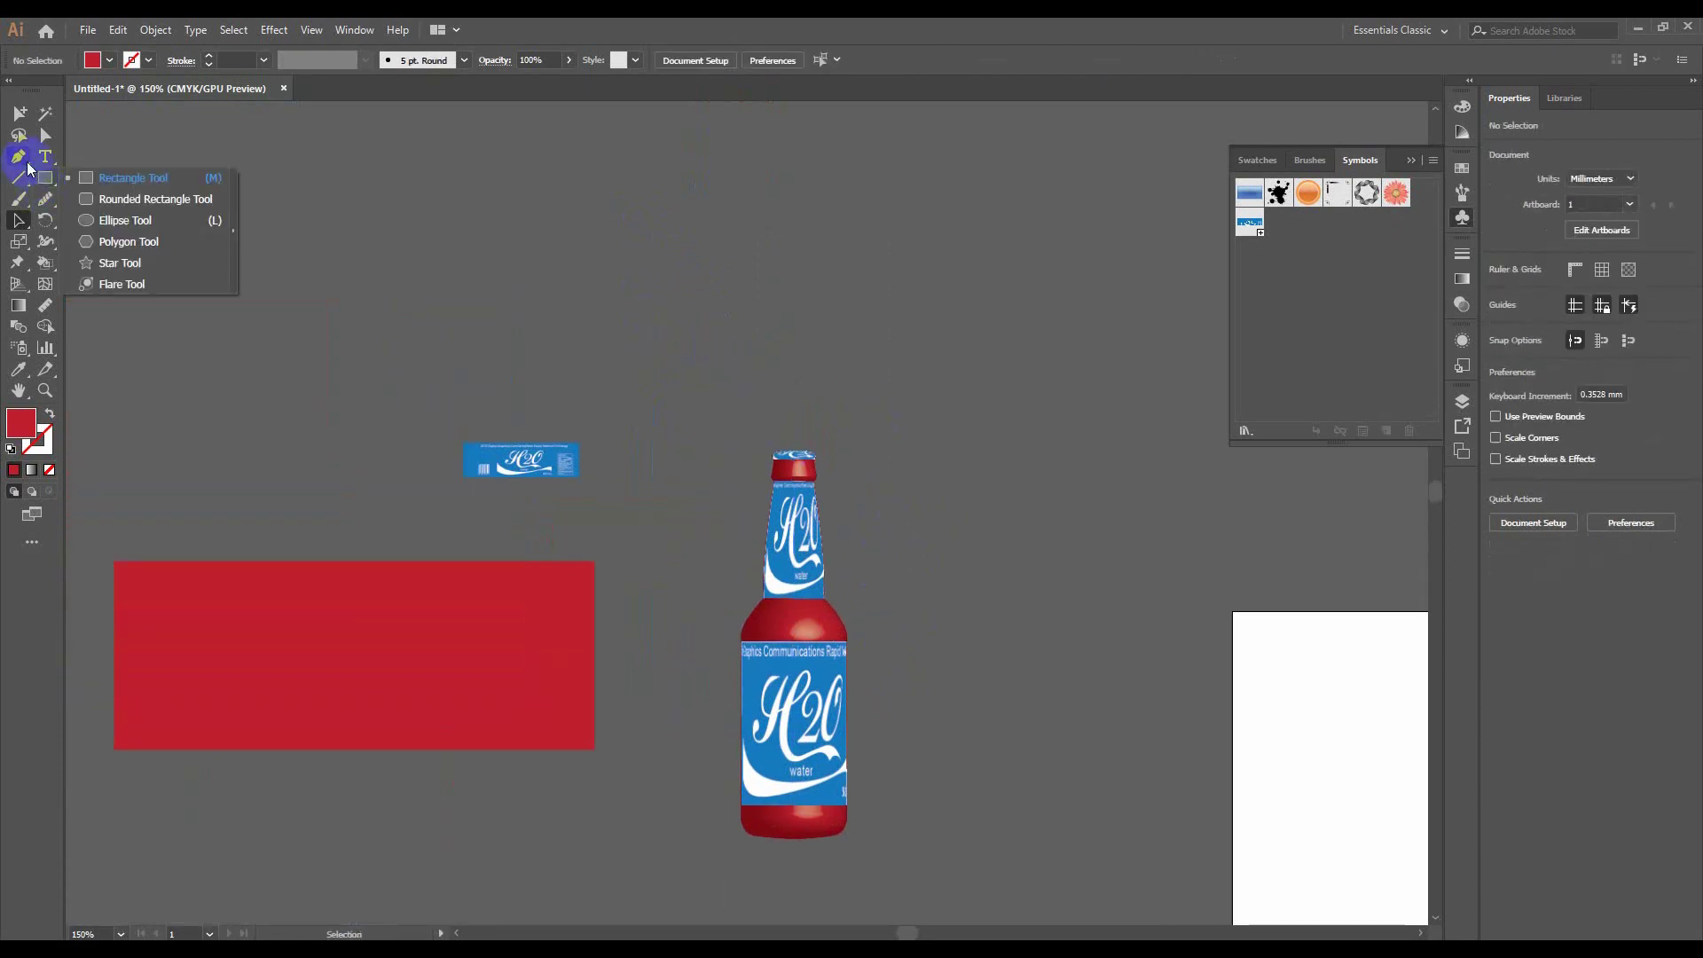
{"action": "left_click", "coordinate": [18, 156]}
{"action": "left_click_drag", "start_coordinate": [521, 443], "coordinate": [521, 308]}
{"action": "scroll", "coordinate": [520, 309], "scroll_direction": "up", "scroll_amount": 2}
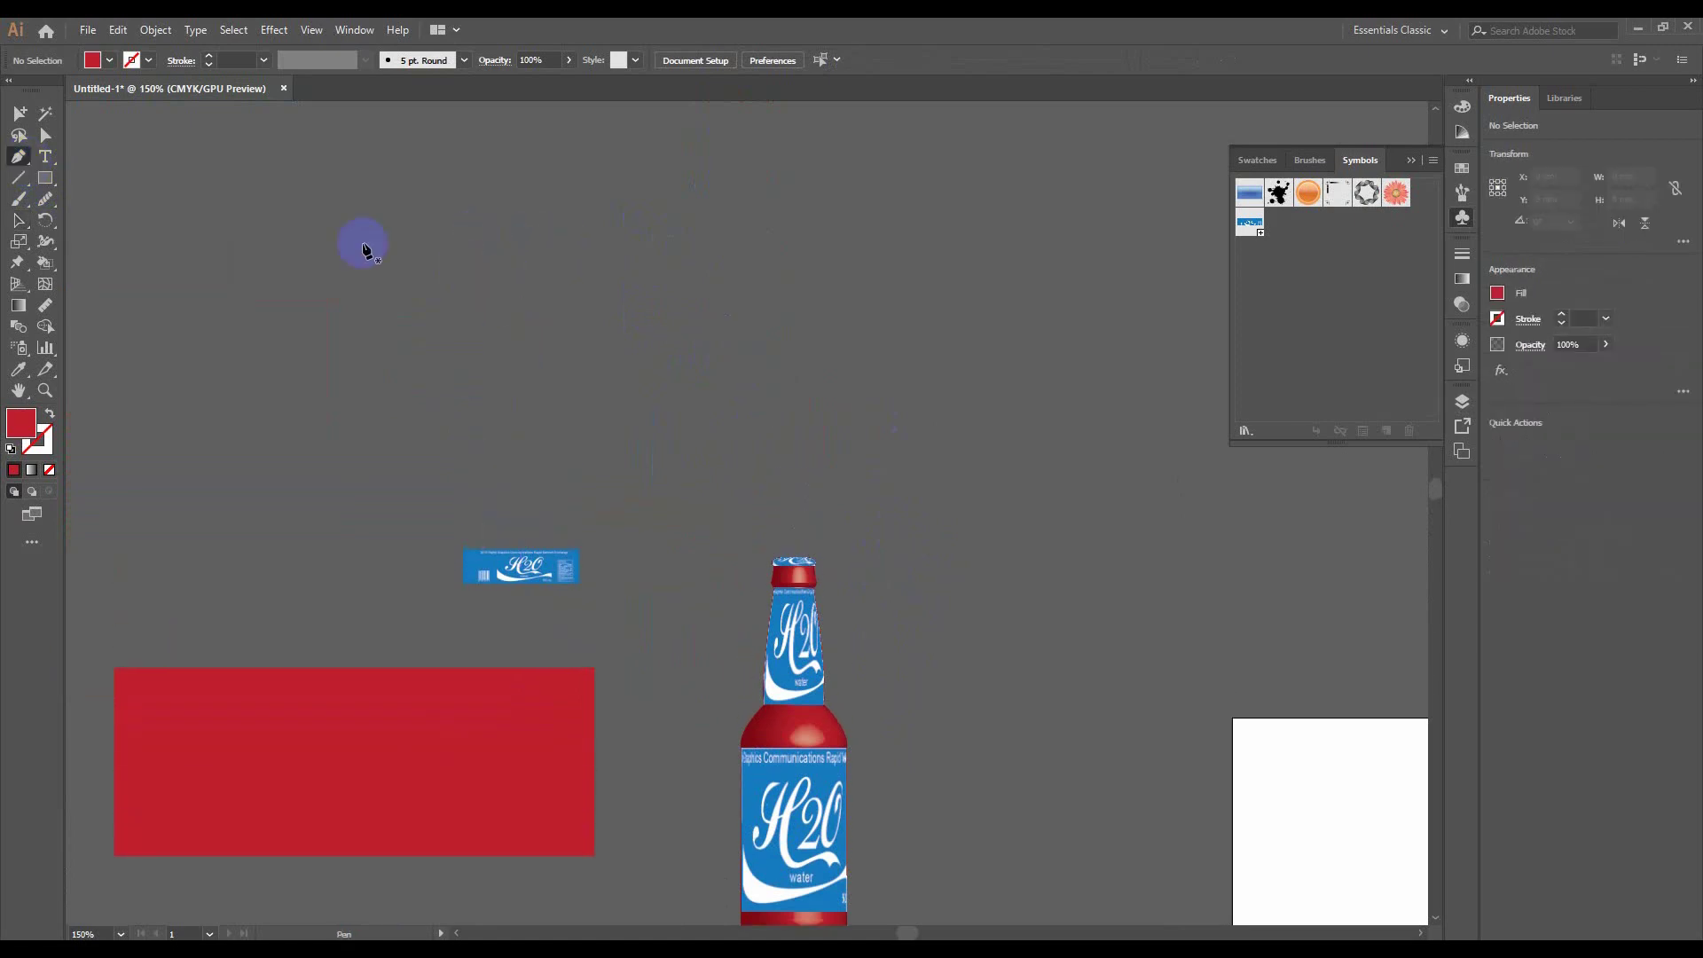
{"action": "left_click", "coordinate": [363, 243]}
{"action": "mouse_move", "coordinate": [433, 344]}
{"action": "left_mouse_down"}
{"action": "mouse_move", "coordinate": [441, 227]}
{"action": "mouse_move", "coordinate": [360, 251]}
{"action": "mouse_move", "coordinate": [464, 338]}
{"action": "left_mouse_up"}
{"action": "left_click", "coordinate": [434, 221]}
{"action": "left_click", "coordinate": [20, 220]}
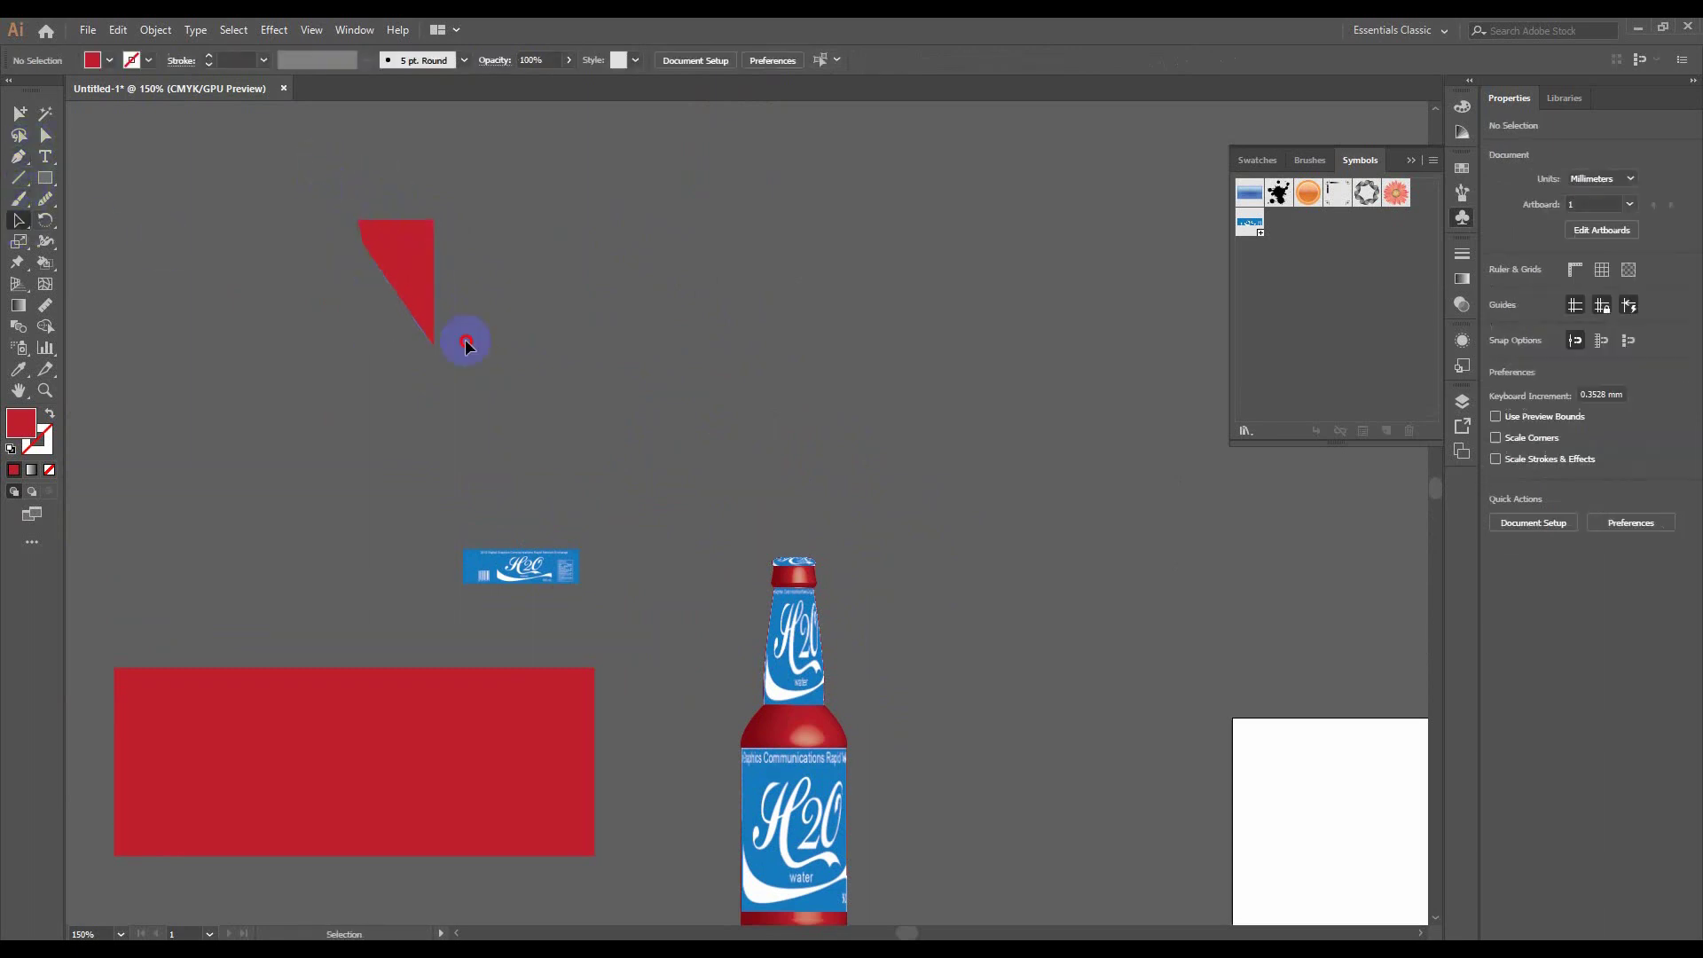
Apply a 3D Revolve to the triangle from its Right Edge, making a cone
{"action": "left_click", "coordinate": [263, 31]}
{"action": "mouse_move", "coordinate": [291, 131]}
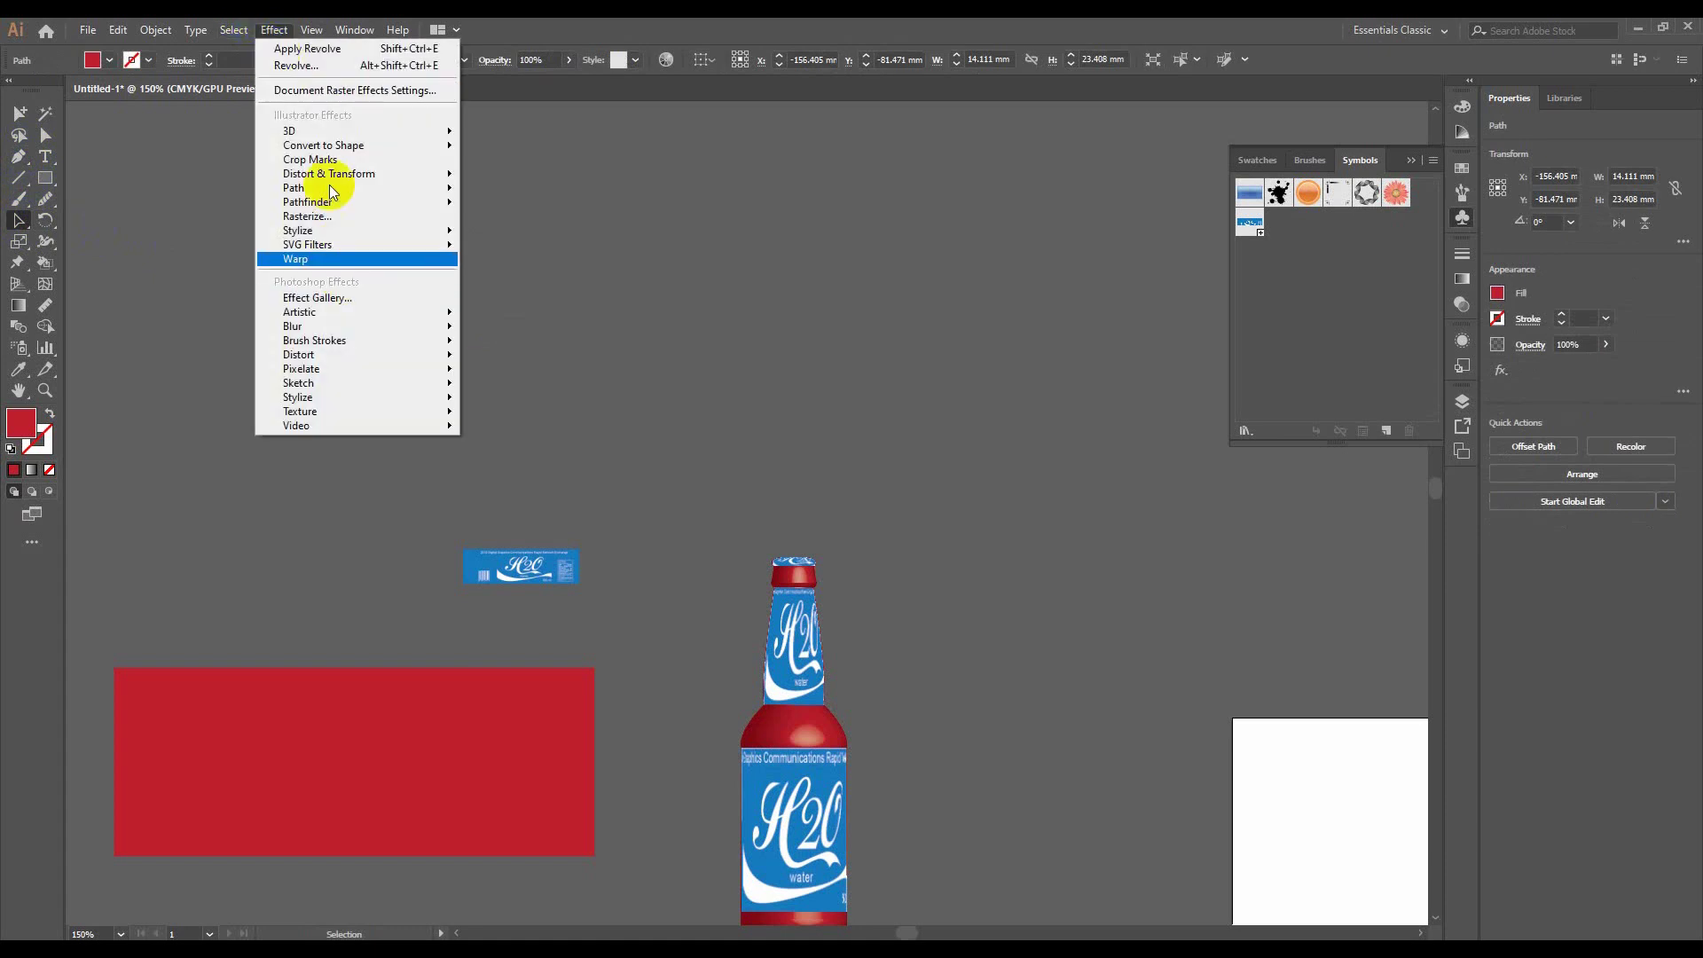
{"action": "left_click", "coordinate": [531, 154]}
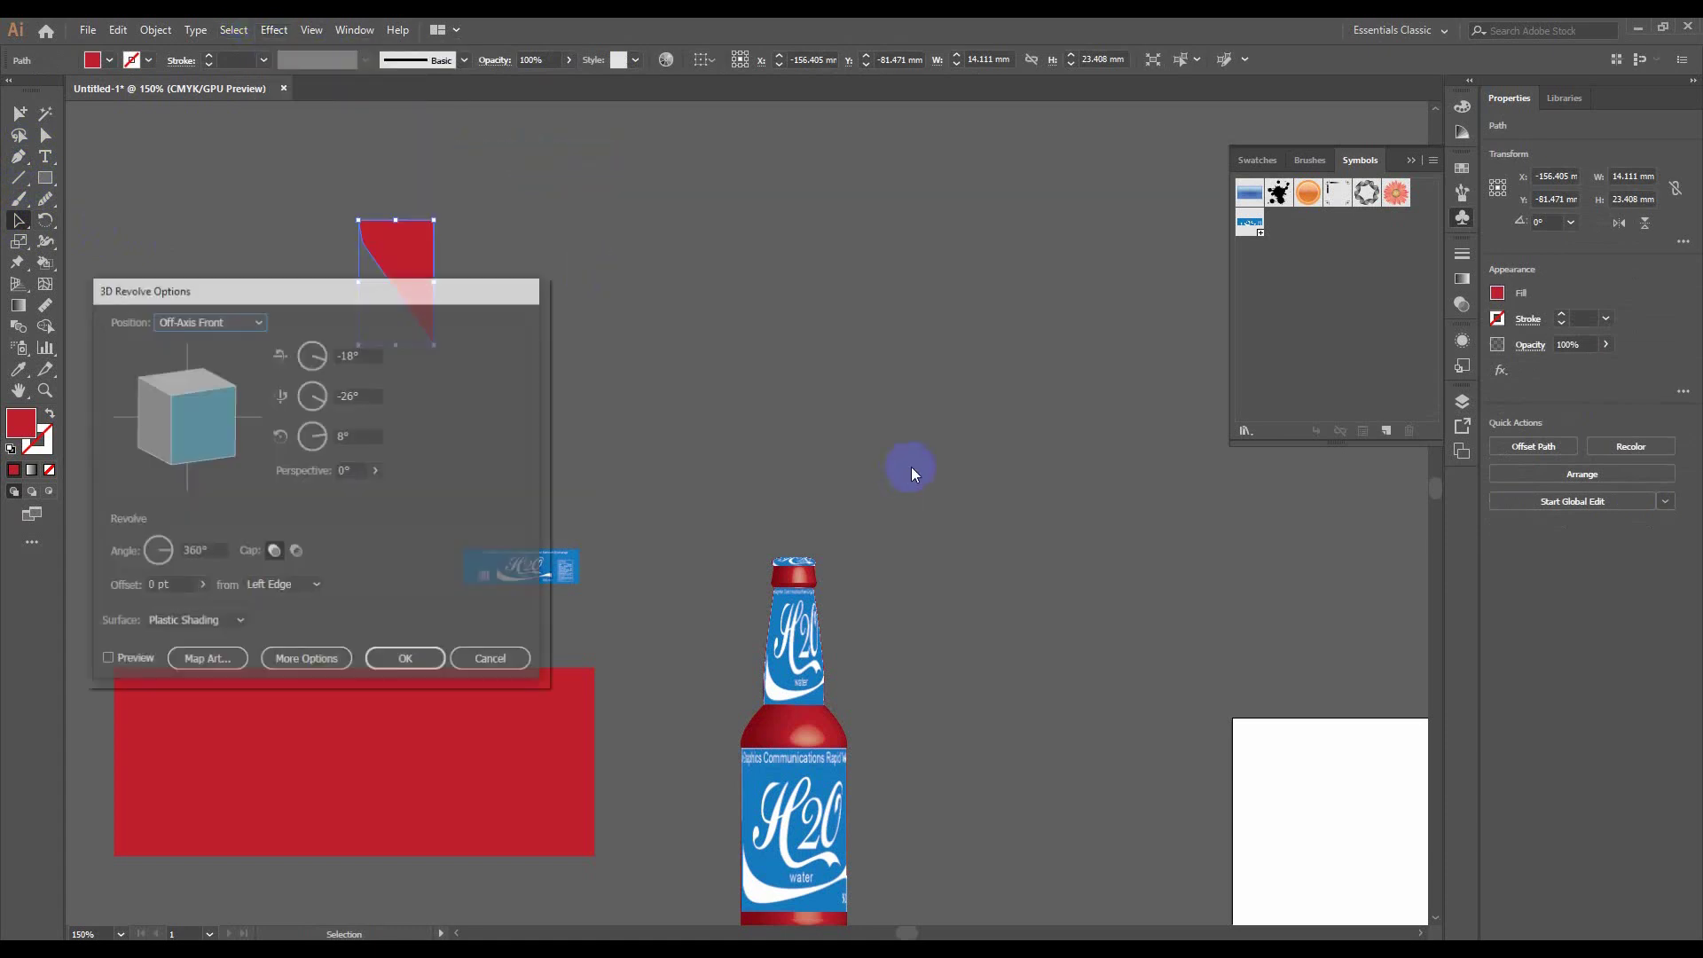
{"action": "left_click", "coordinate": [106, 660]}
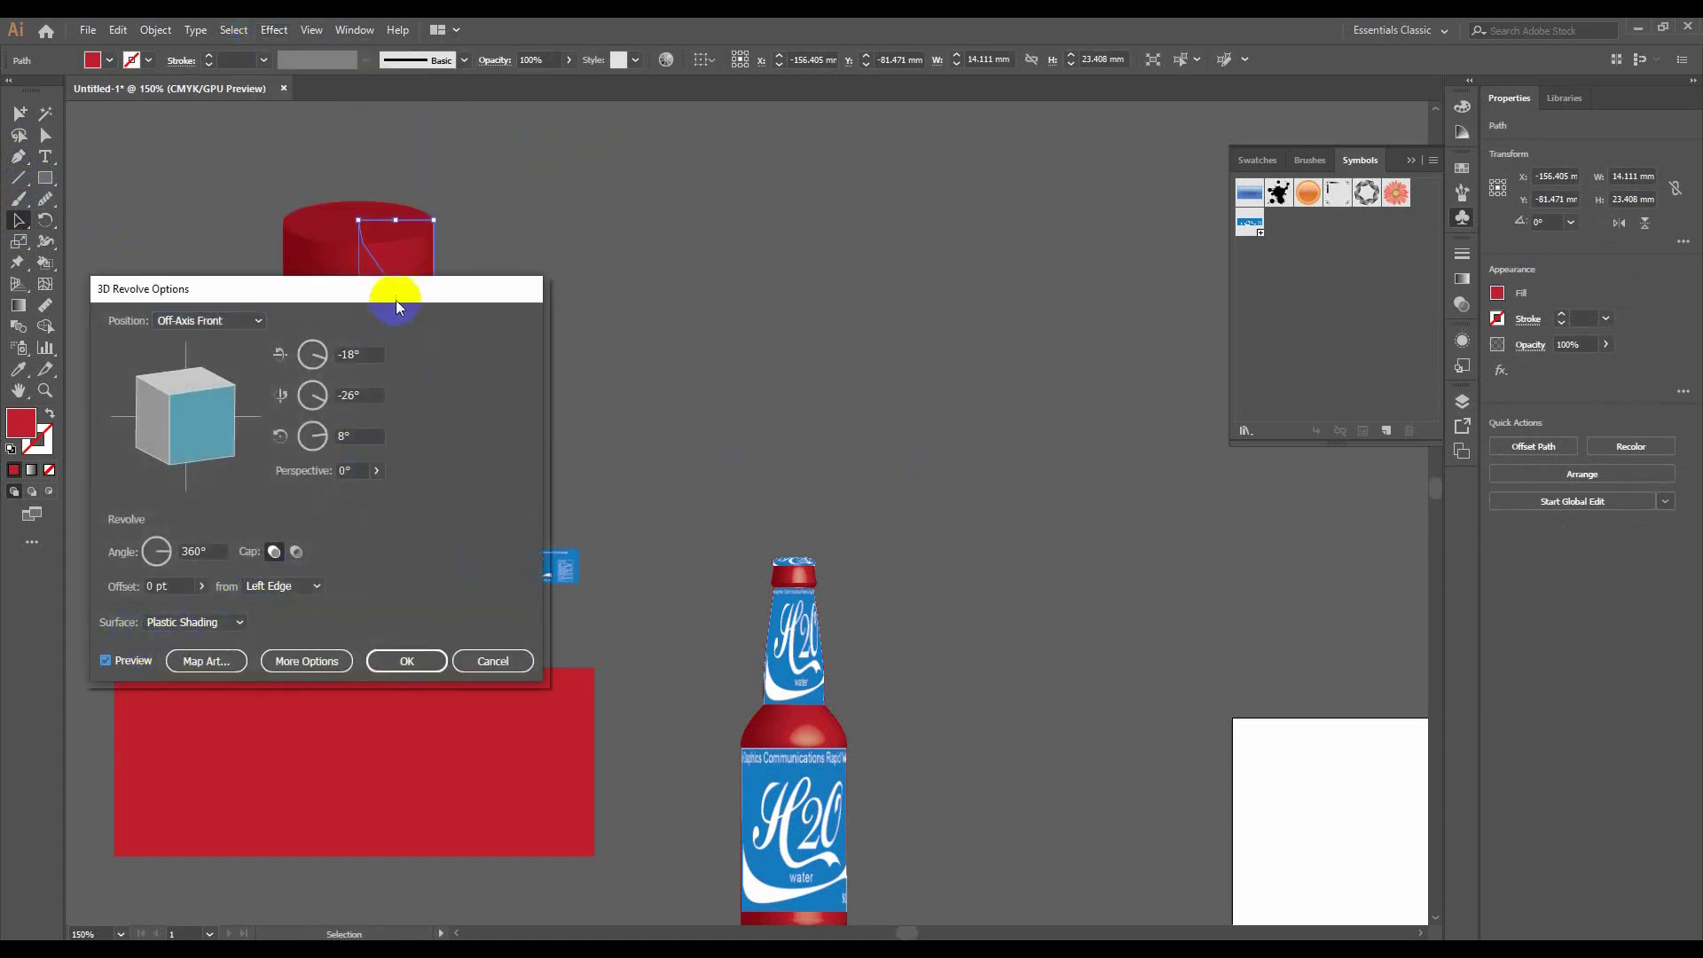
{"action": "mouse_move", "coordinate": [395, 299]}
{"action": "left_mouse_down"}
{"action": "mouse_move", "coordinate": [1130, 251]}
{"action": "mouse_move", "coordinate": [1117, 241]}
{"action": "left_mouse_up"}
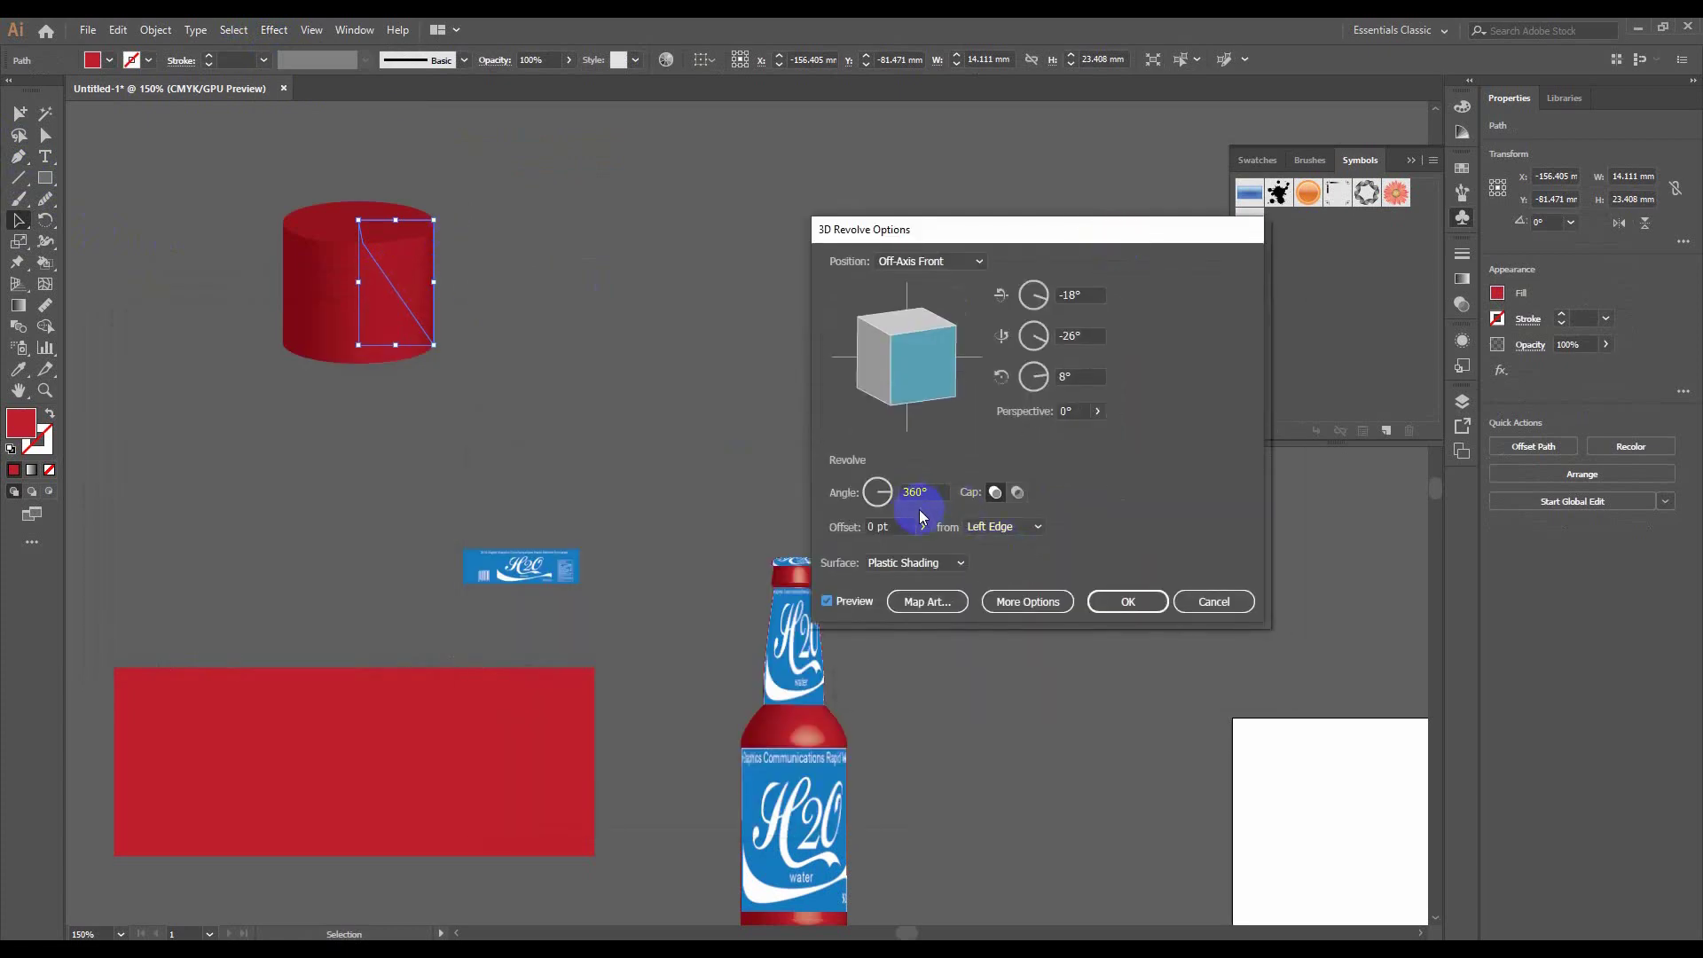
{"action": "left_click", "coordinate": [1008, 532]}
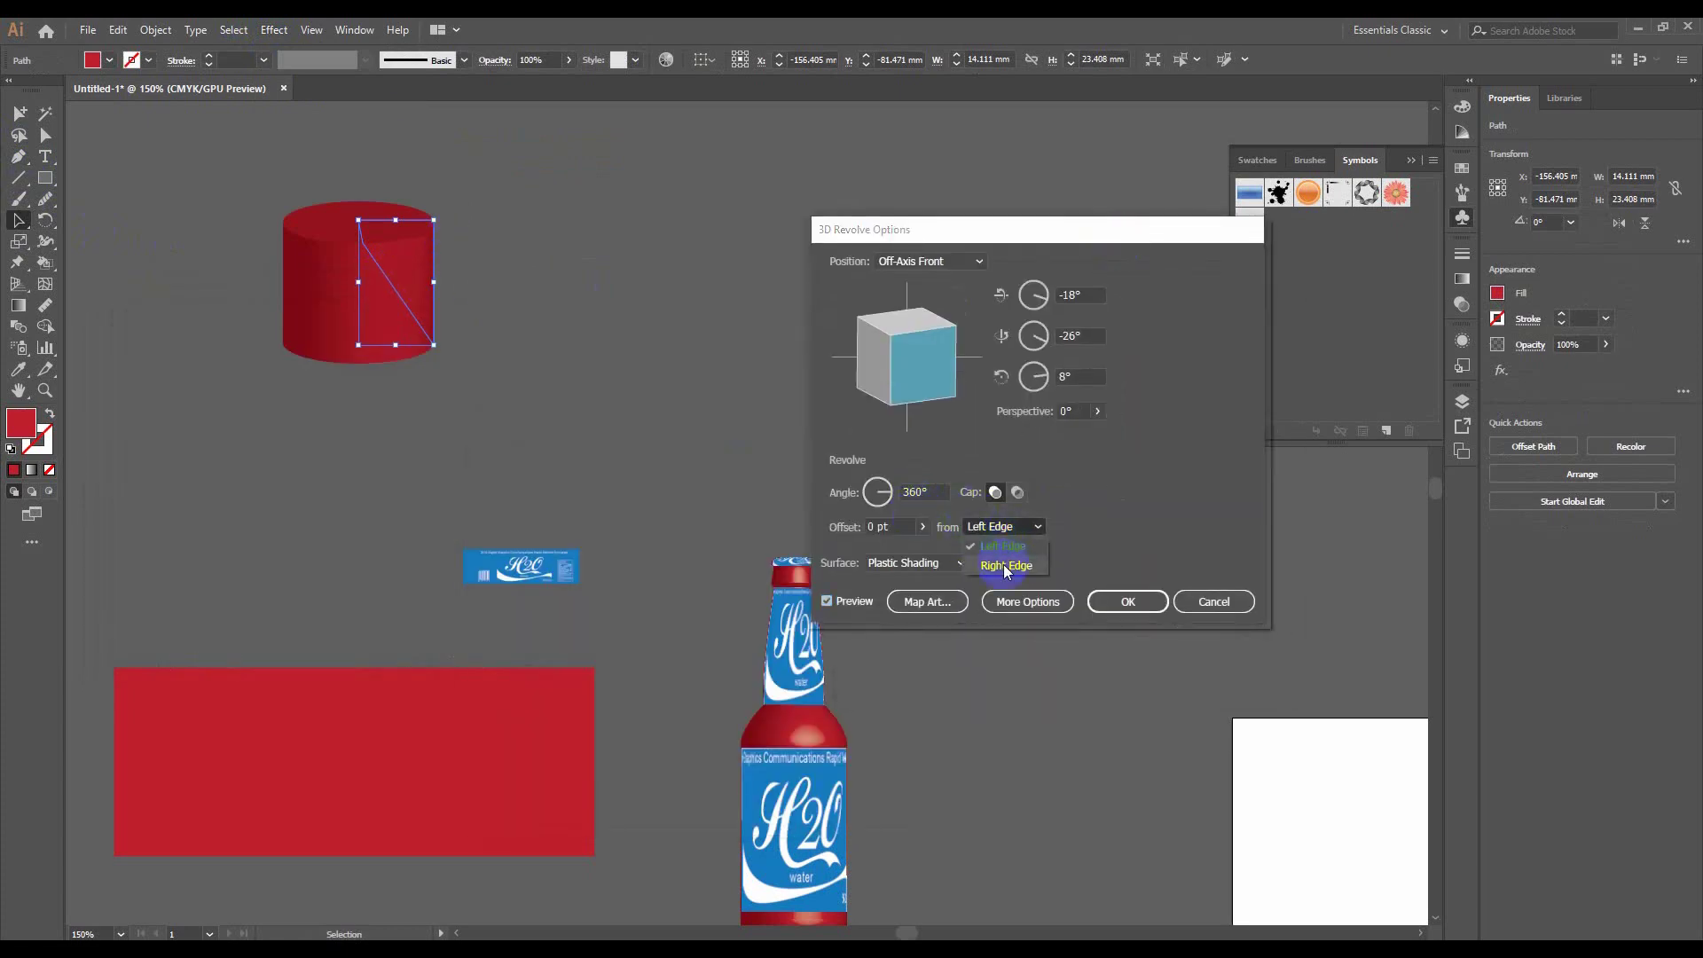
{"action": "left_click", "coordinate": [1005, 566]}
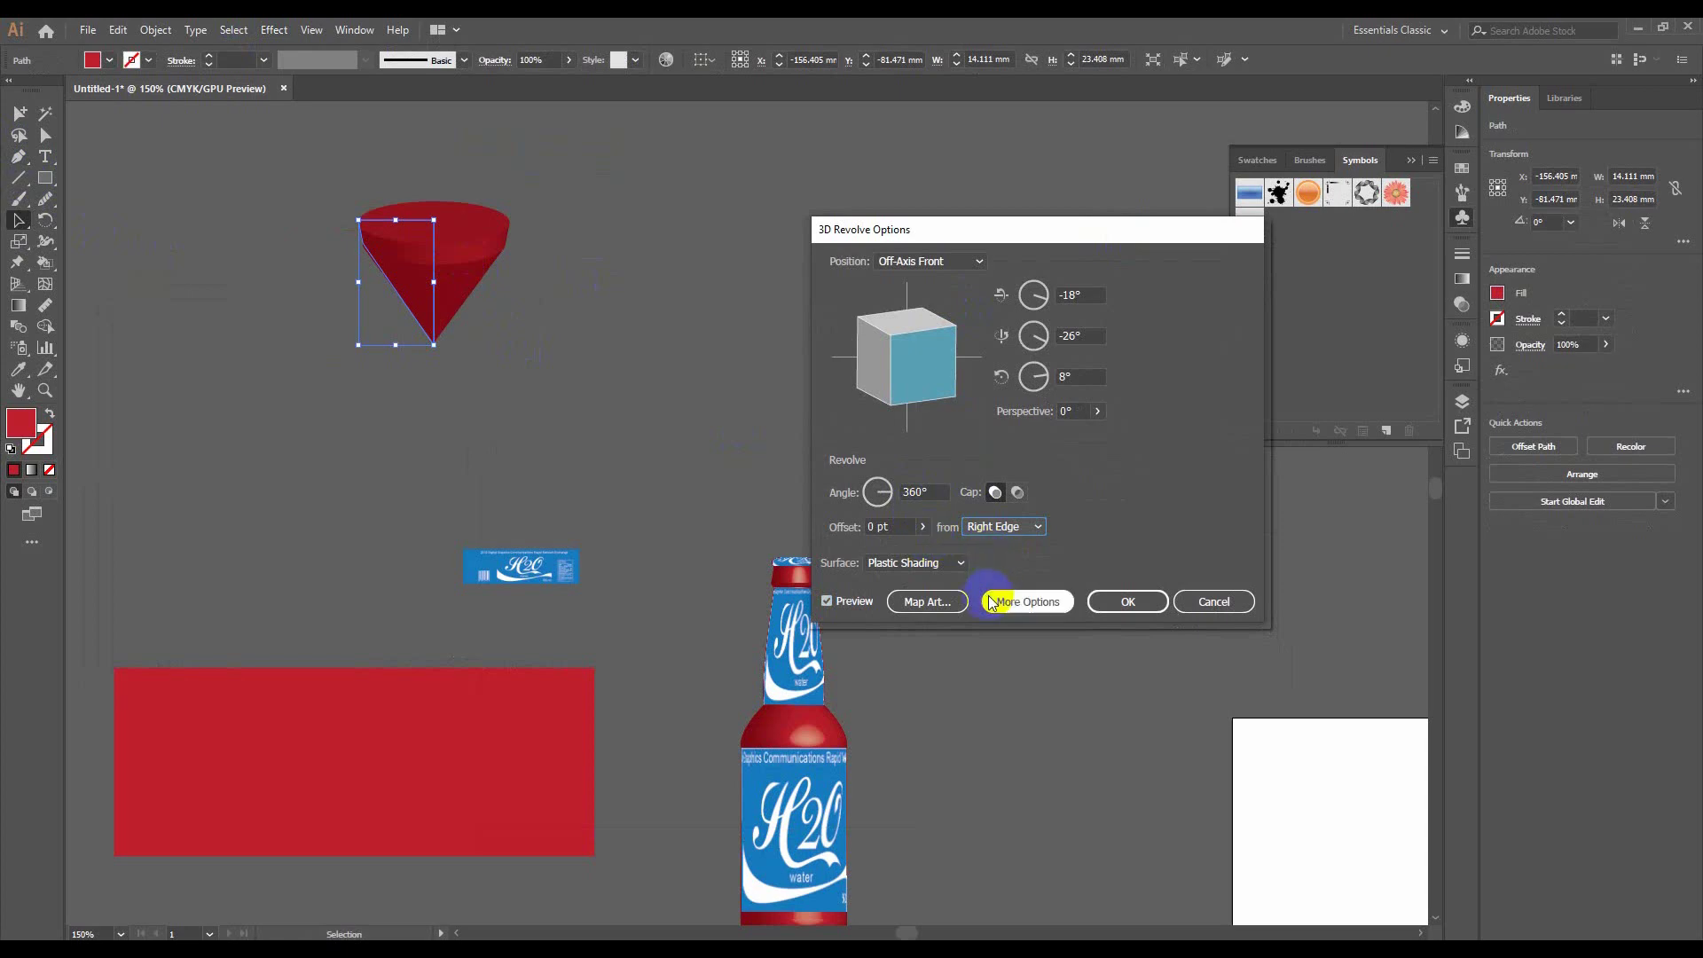
{"action": "left_click", "coordinate": [1128, 601]}
Pan, zoom and select the new red cone to inspect it, then deselect it
{"action": "left_click", "coordinate": [614, 408]}
{"action": "left_click_drag", "start_coordinate": [613, 408], "coordinate": [667, 365]}
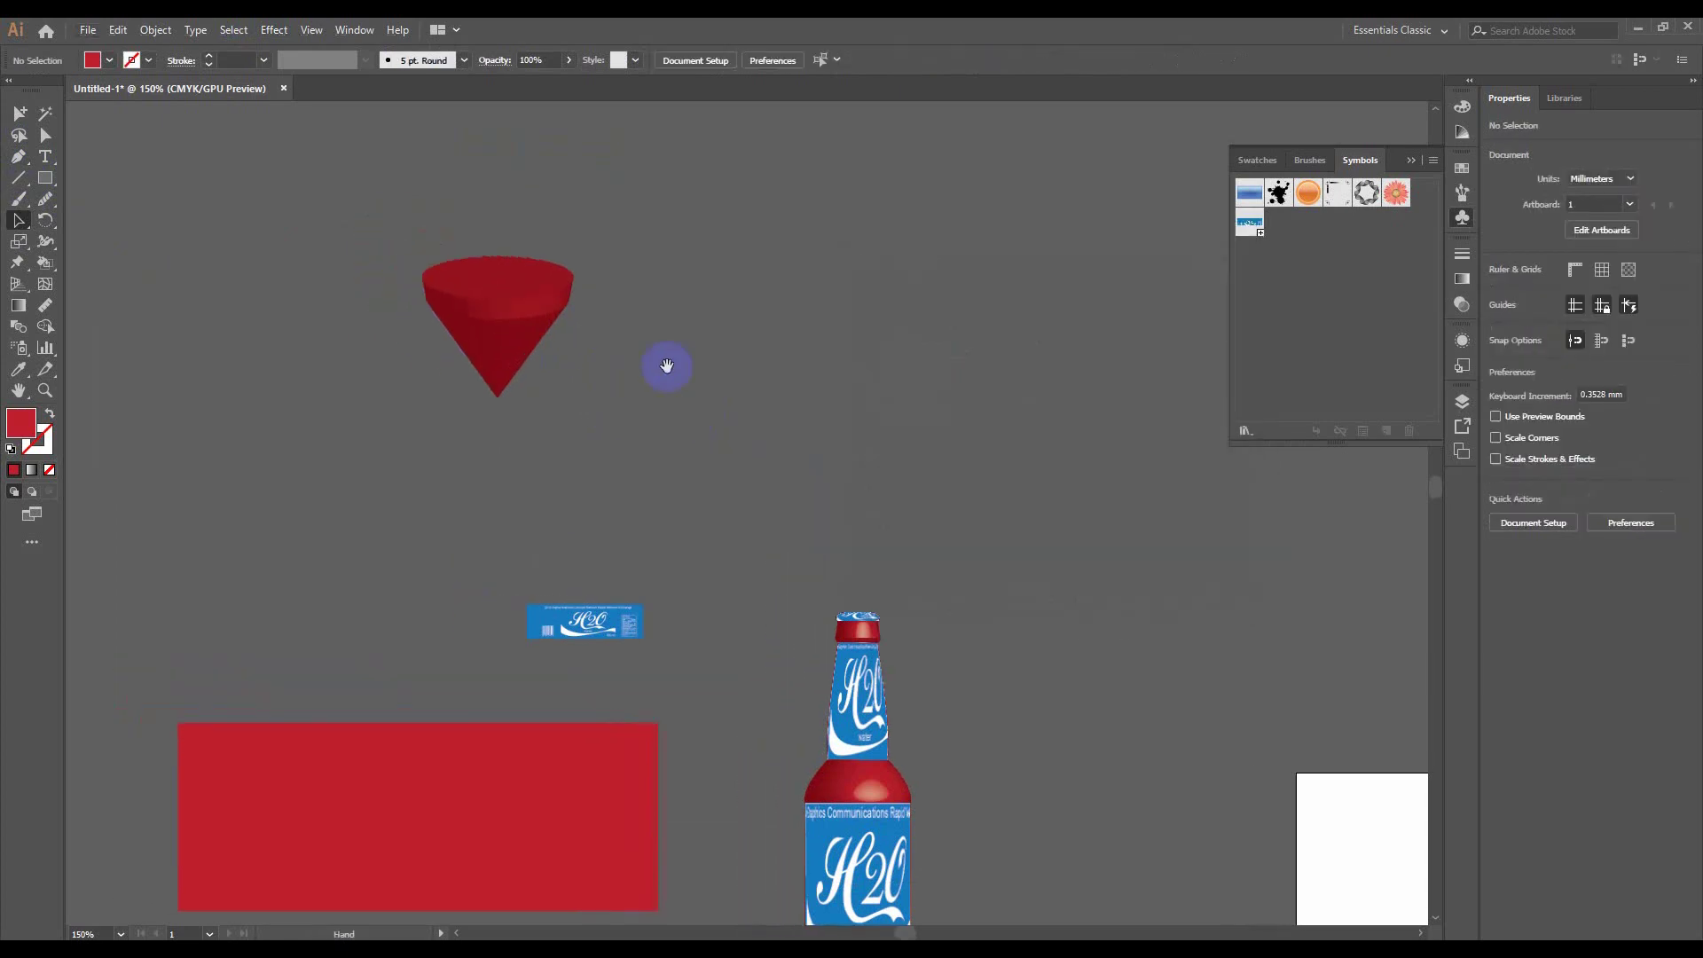
{"action": "scroll", "coordinate": [303, 119], "scroll_direction": "up", "scroll_amount": 1}
{"action": "left_click_drag", "start_coordinate": [791, 596], "coordinate": [612, 461]}
{"action": "scroll", "coordinate": [715, 487], "scroll_direction": "up", "scroll_amount": 2}
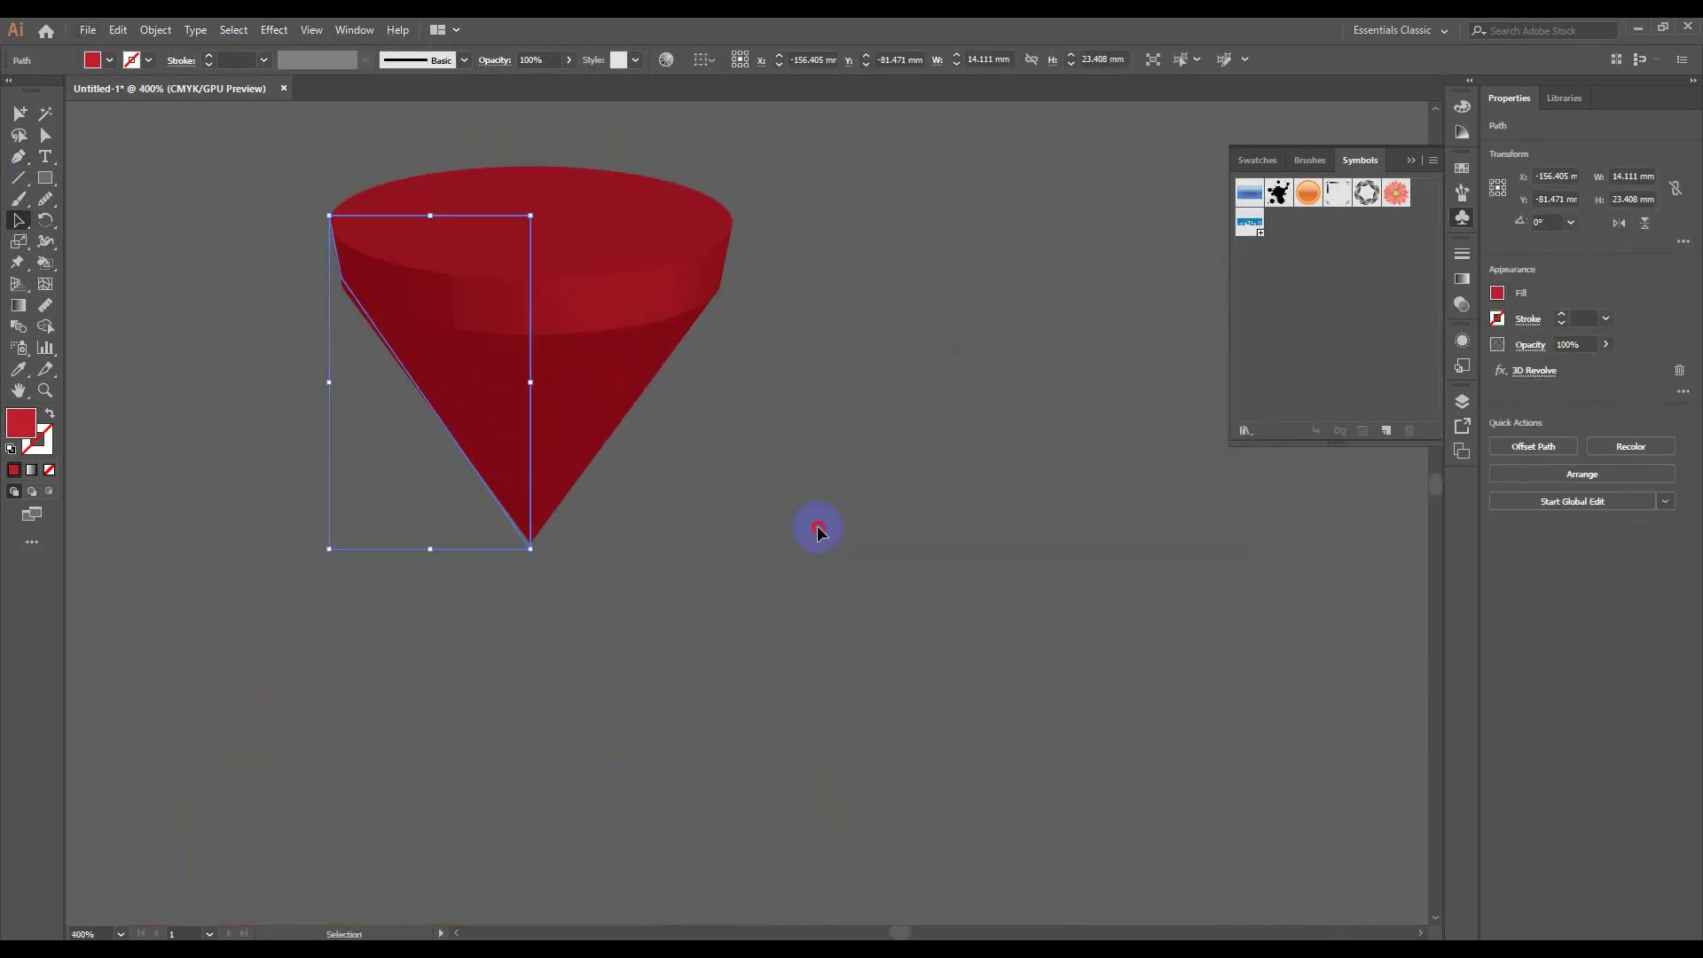
{"action": "left_click", "coordinate": [817, 525]}
{"action": "key", "text": "ctrl+z"}
{"action": "scroll", "coordinate": [858, 612], "scroll_direction": "down", "scroll_amount": 2}
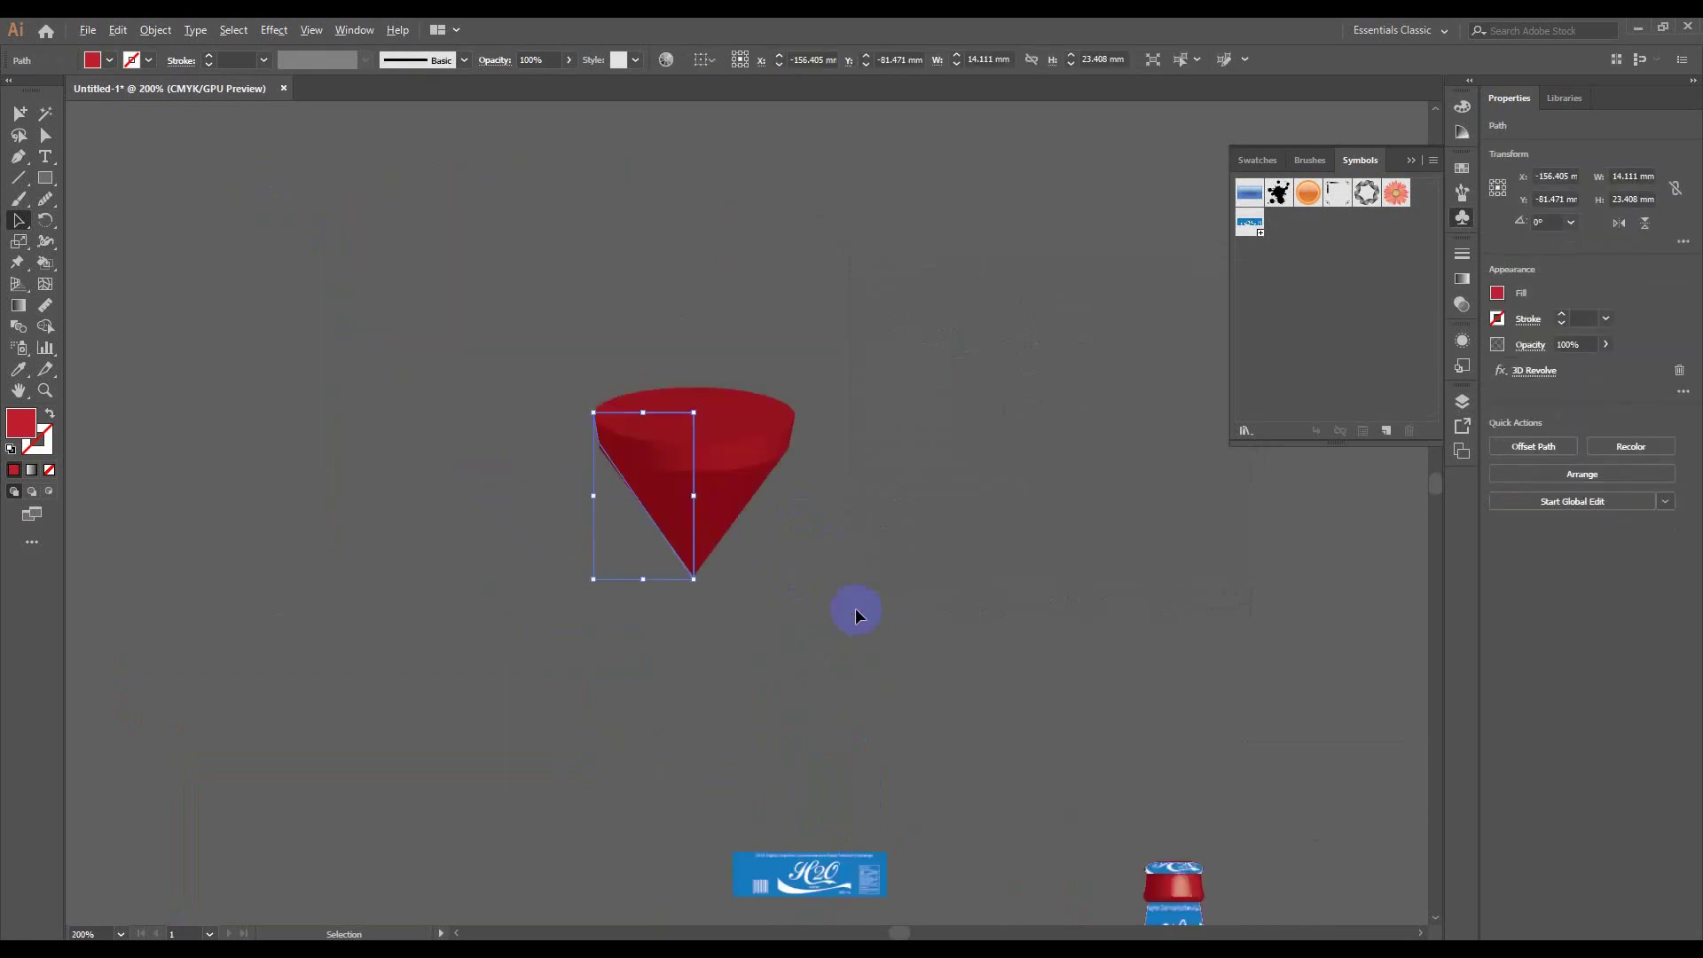
{"action": "scroll", "coordinate": [858, 610], "scroll_direction": "down", "scroll_amount": 3}
{"action": "left_click", "coordinate": [878, 646]}
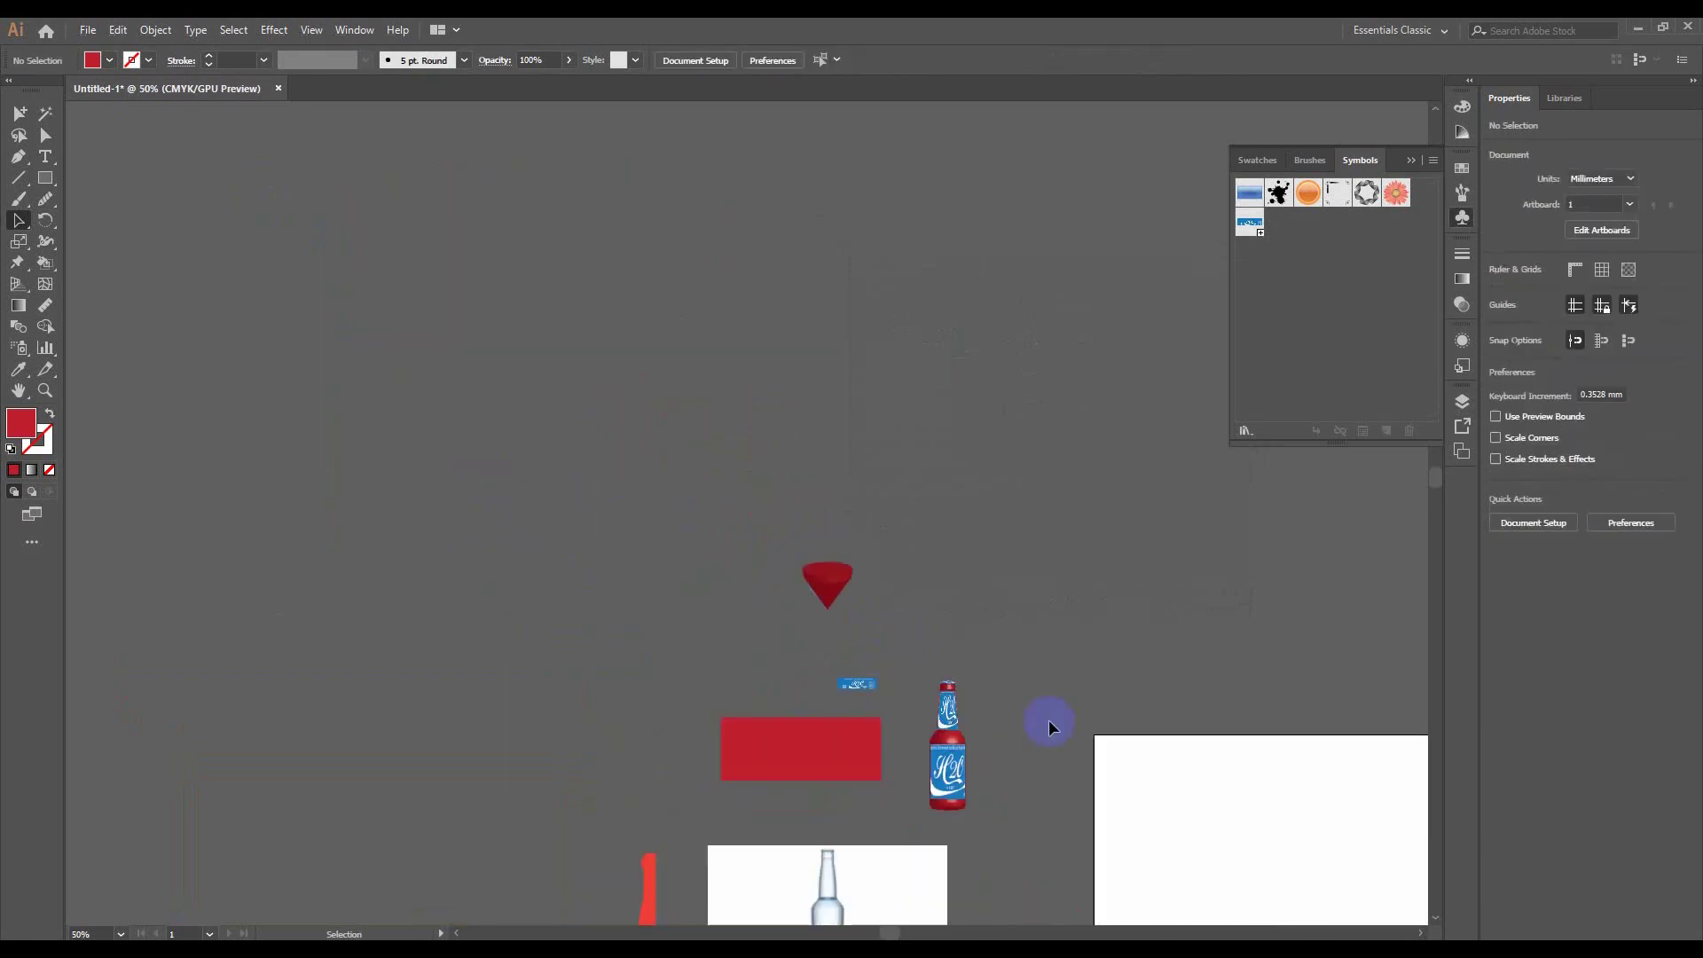